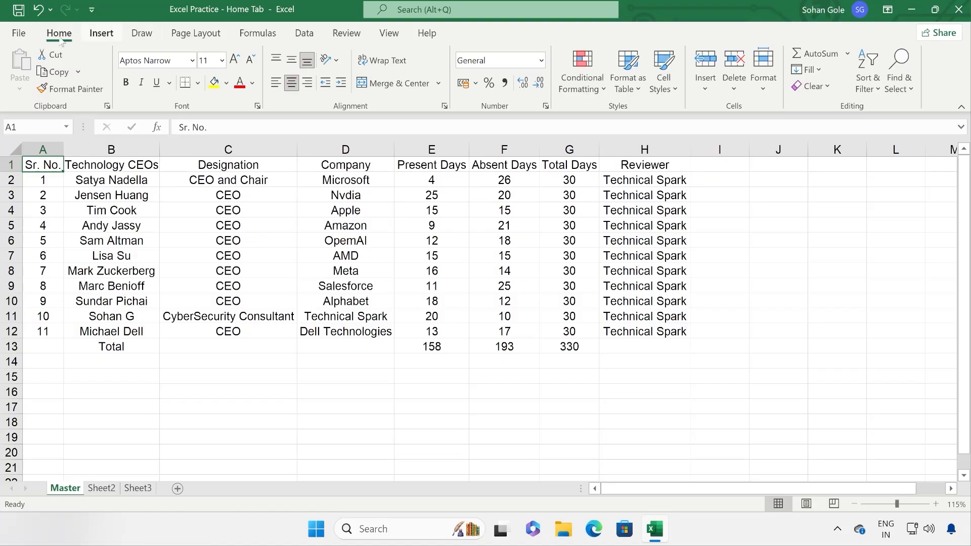
# Step: Tour the Insert, Formulas, Data, Review and View tabs and the Clipboard pane, ending on Home
pyautogui.click(107, 37)
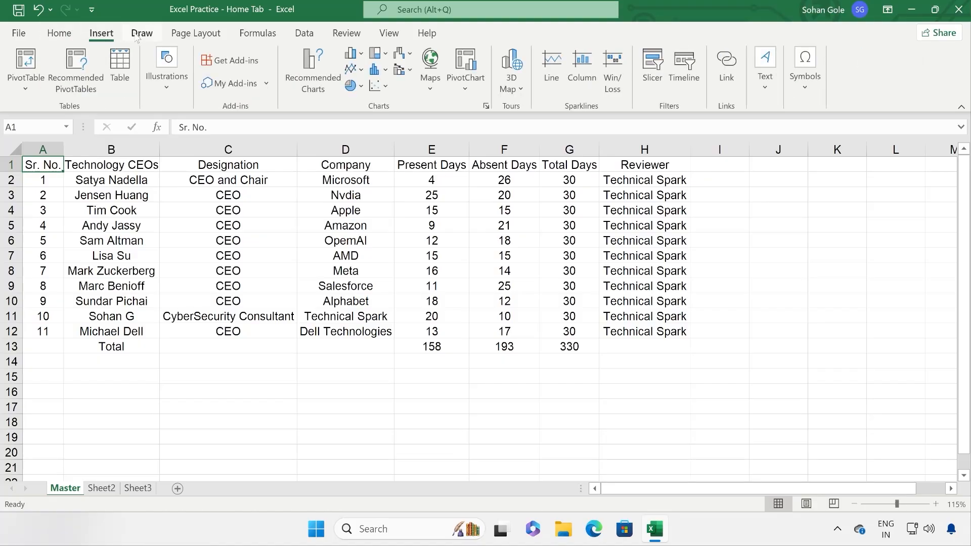
pyautogui.click(266, 34)
pyautogui.click(304, 33)
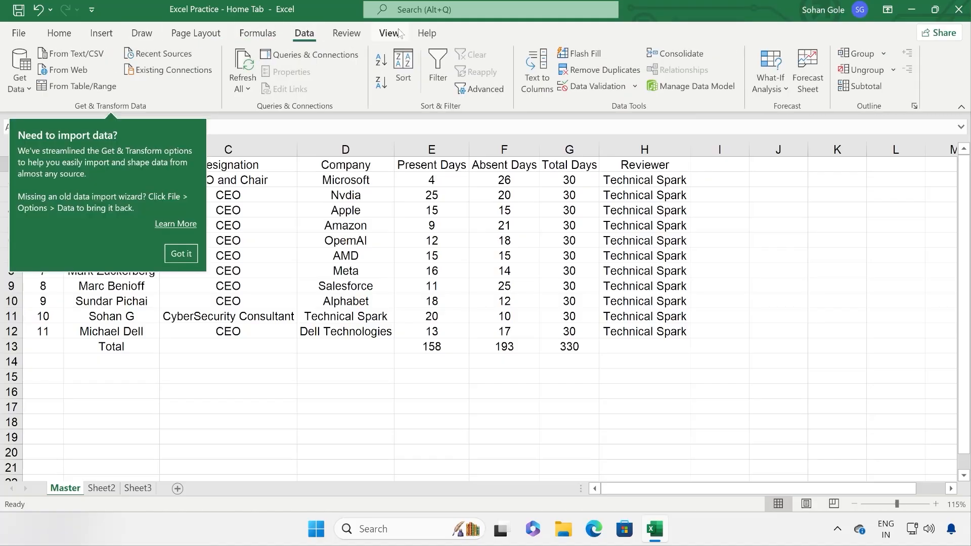
pyautogui.click(189, 254)
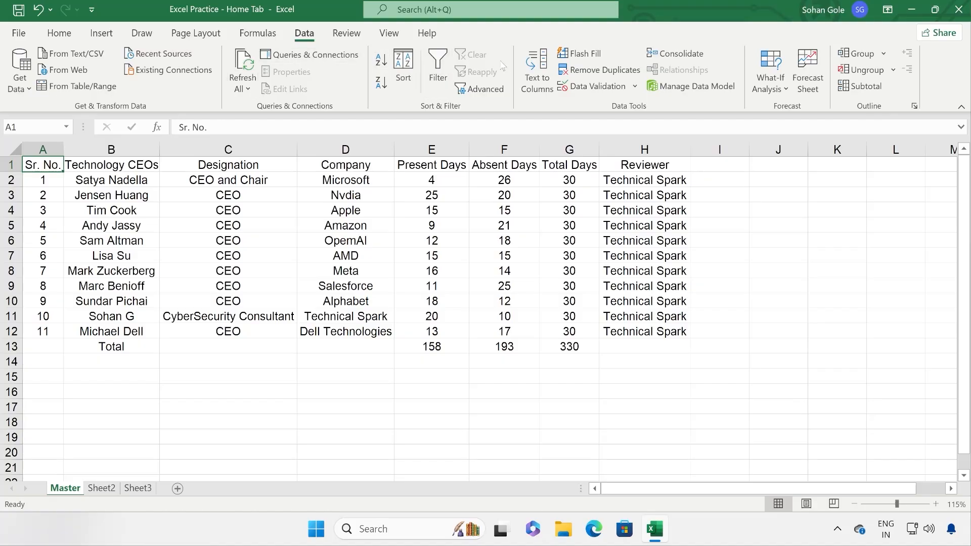
pyautogui.click(260, 38)
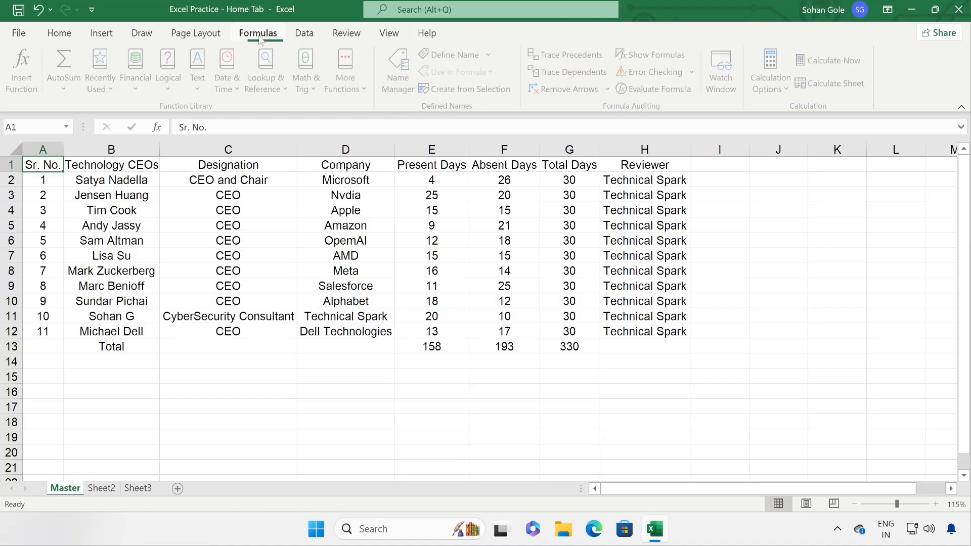
pyautogui.click(304, 36)
pyautogui.click(357, 35)
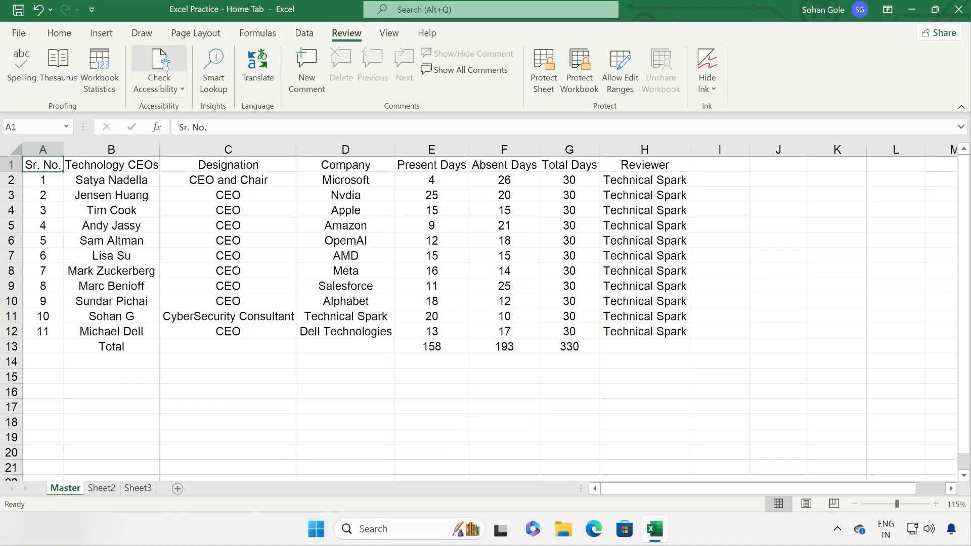
pyautogui.click(387, 35)
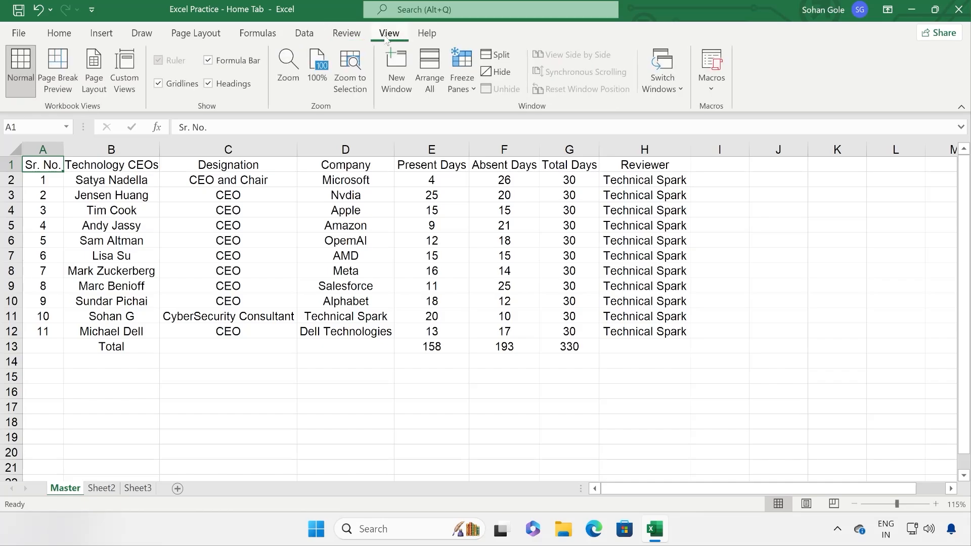
pyautogui.click(60, 35)
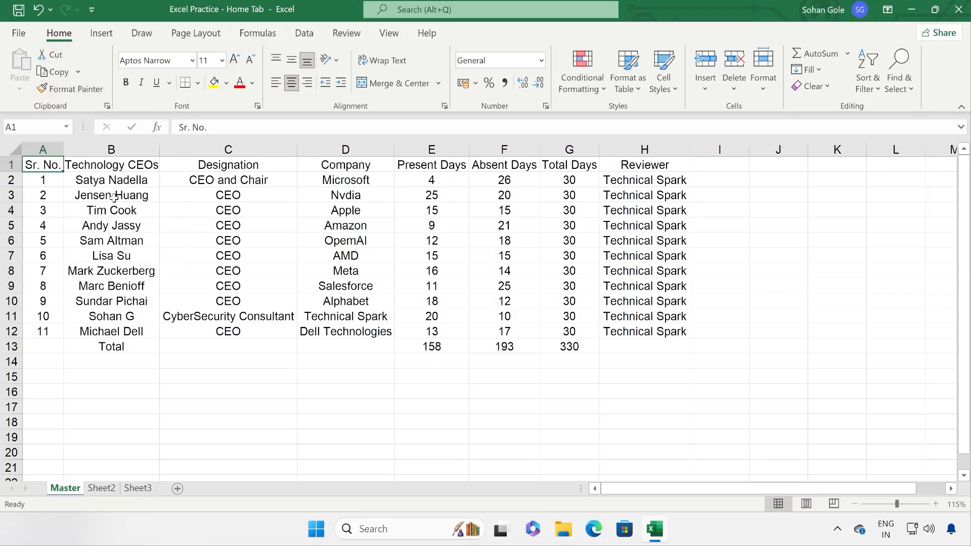
pyautogui.click(107, 106)
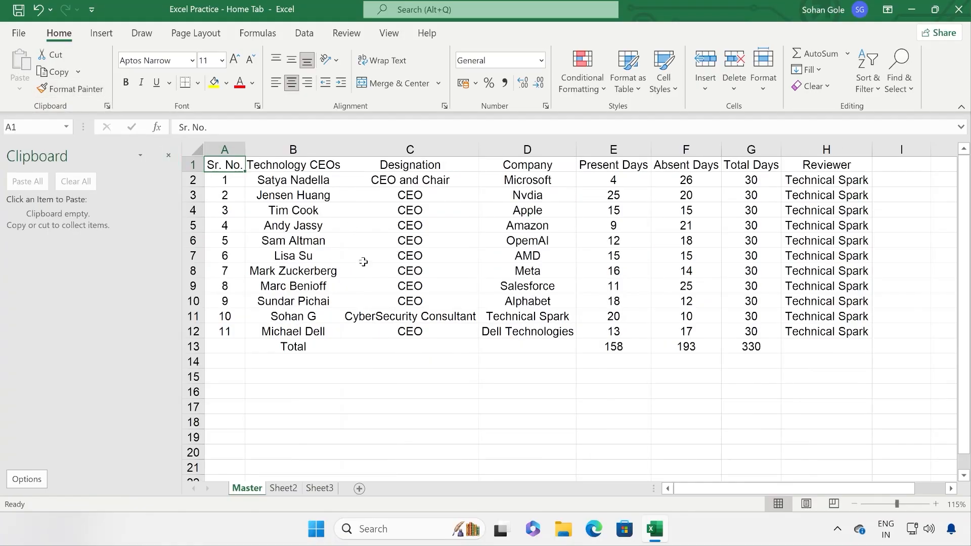
pyautogui.click(169, 156)
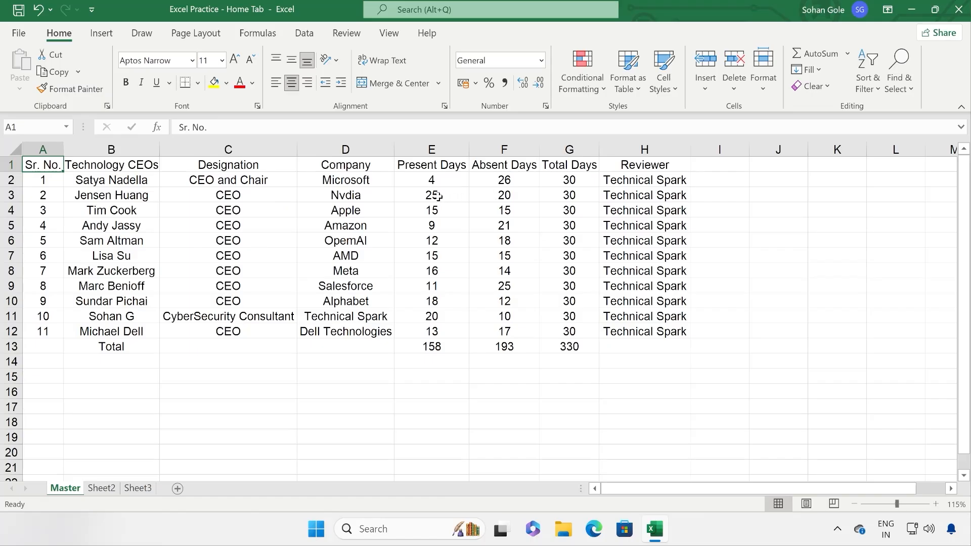
# Step: Cut Company and Microsoft from D1:D2 into J1:J2, then undo the move
pyautogui.moveTo(355, 163); pyautogui.dragTo(352, 180)
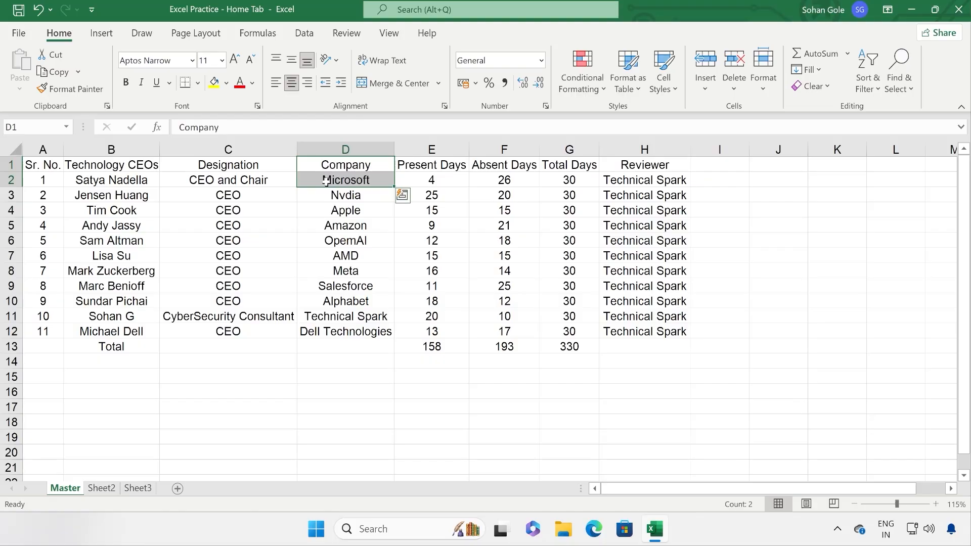
pyautogui.click(55, 58)
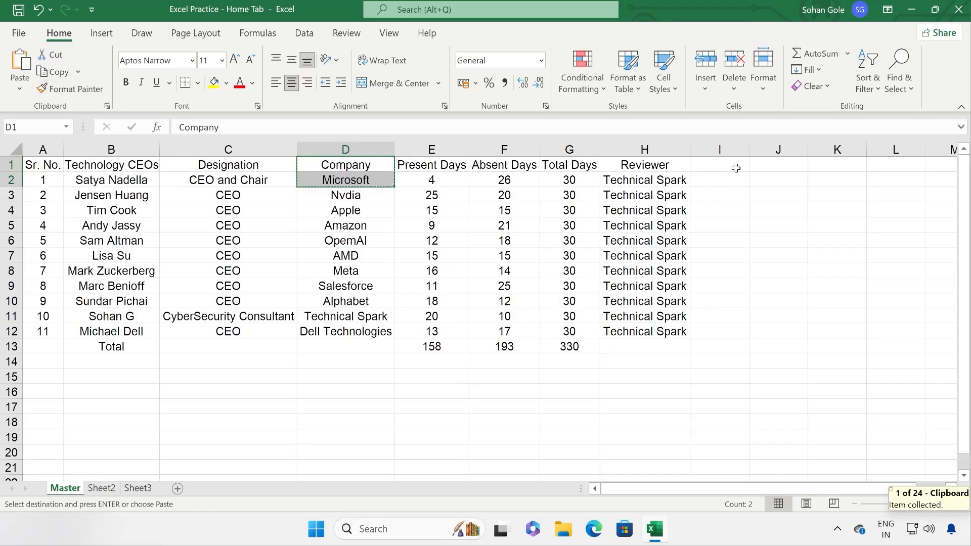
pyautogui.click(773, 167)
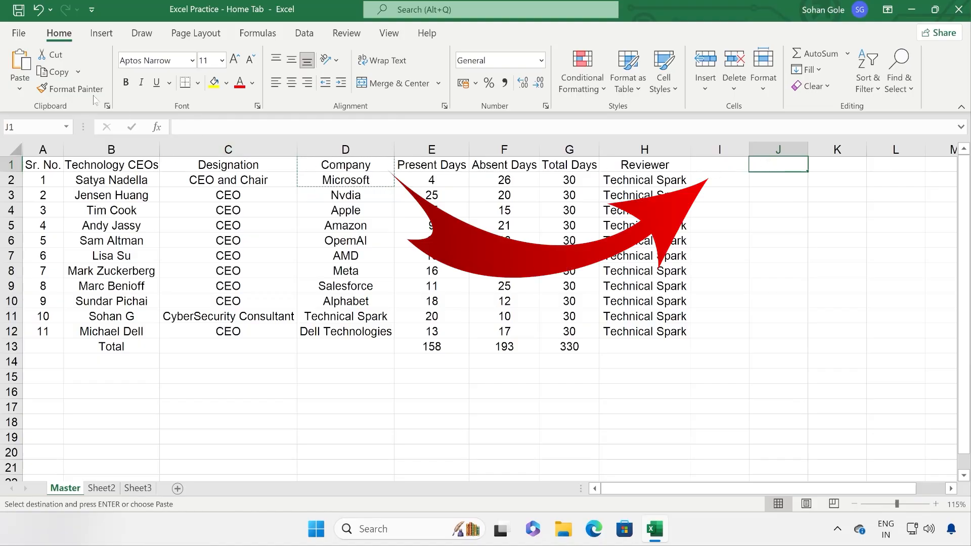
pyautogui.click(20, 63)
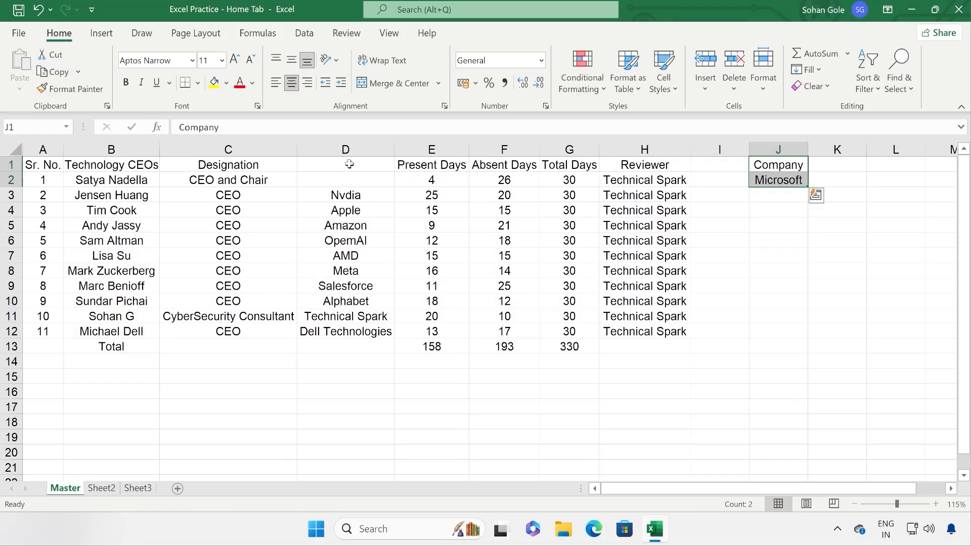
pyautogui.moveTo(350, 164); pyautogui.dragTo(348, 177)
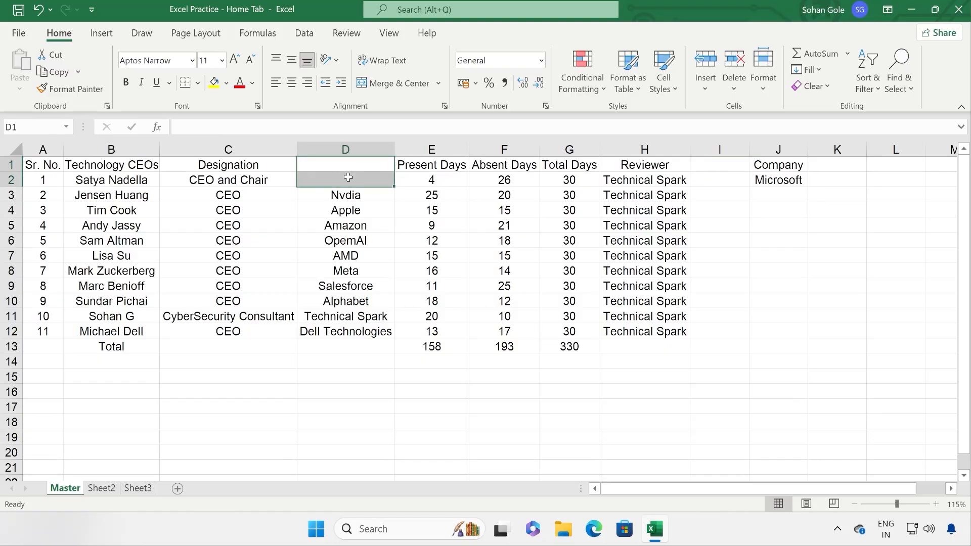
pyautogui.moveTo(775, 166); pyautogui.dragTo(777, 180)
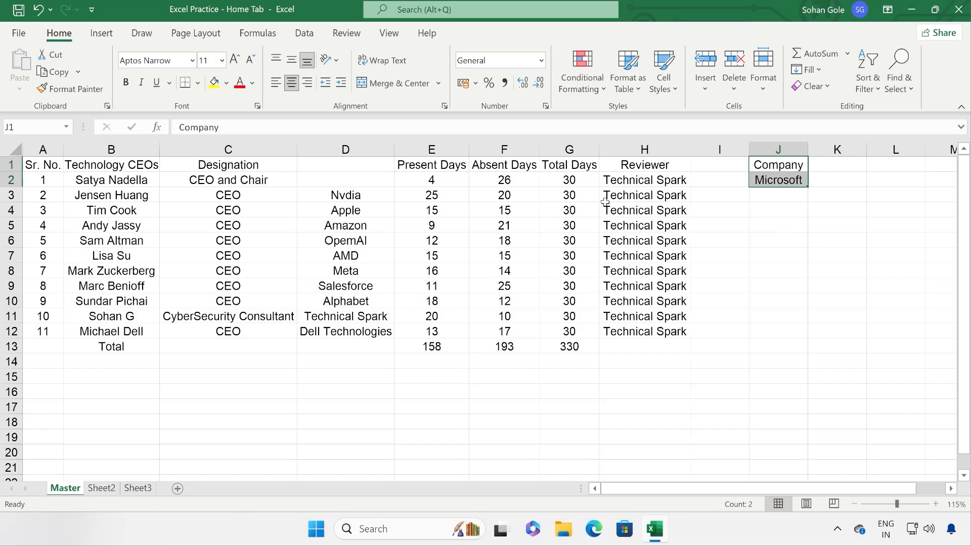
pyautogui.hotkey('ctrl', 'z')
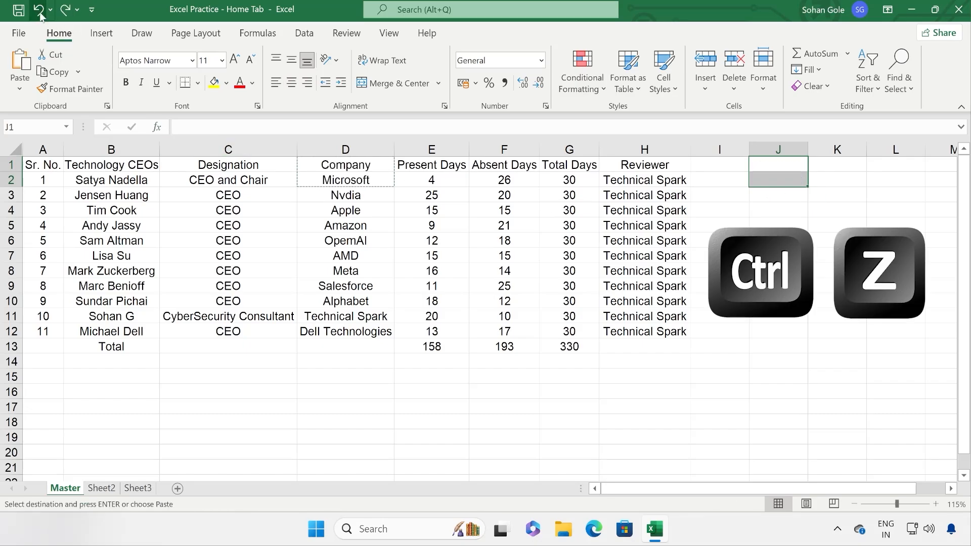
pyautogui.click(444, 220)
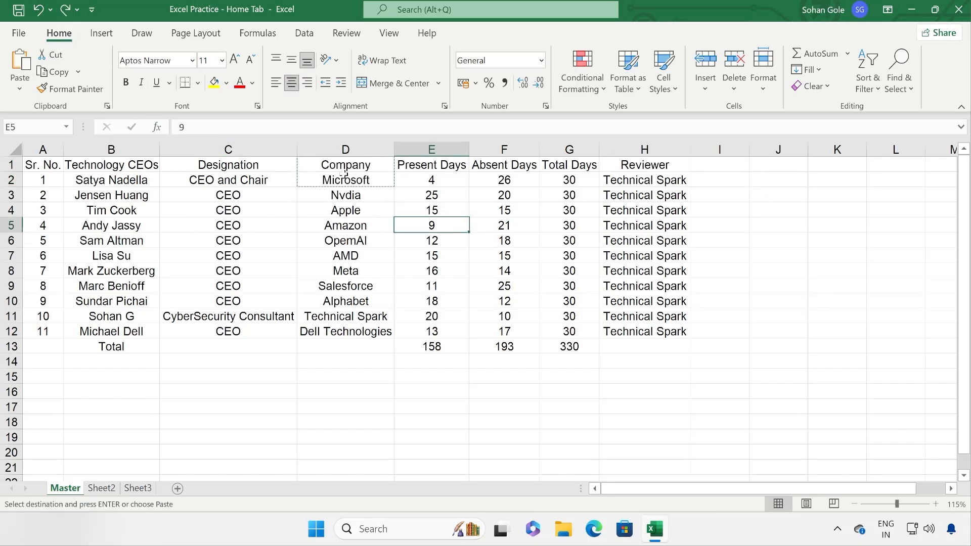
# Step: Copy Company and Microsoft from D1:D2 into J1:J2, then undo and cancel the copy
pyautogui.moveTo(346, 164); pyautogui.dragTo(349, 181)
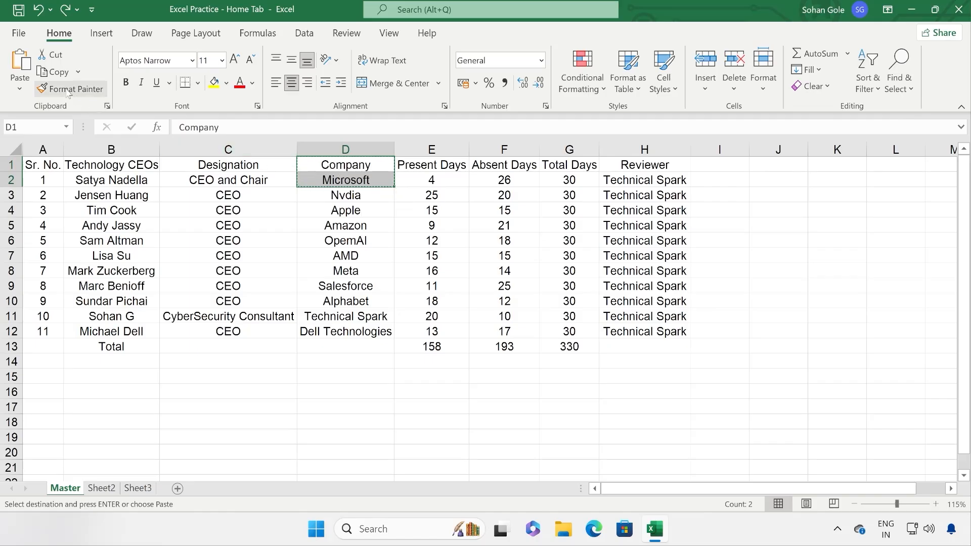
pyautogui.click(54, 72)
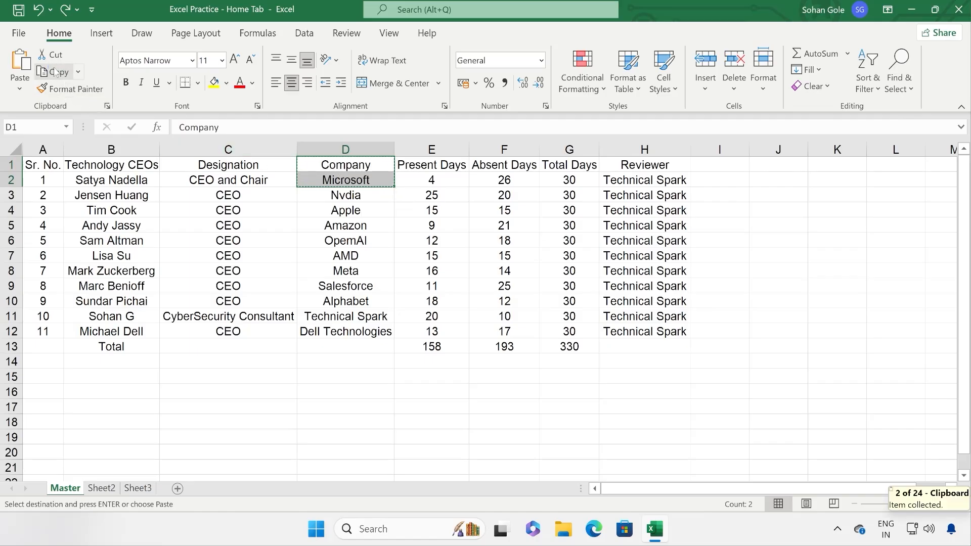
pyautogui.click(757, 166)
pyautogui.click(20, 63)
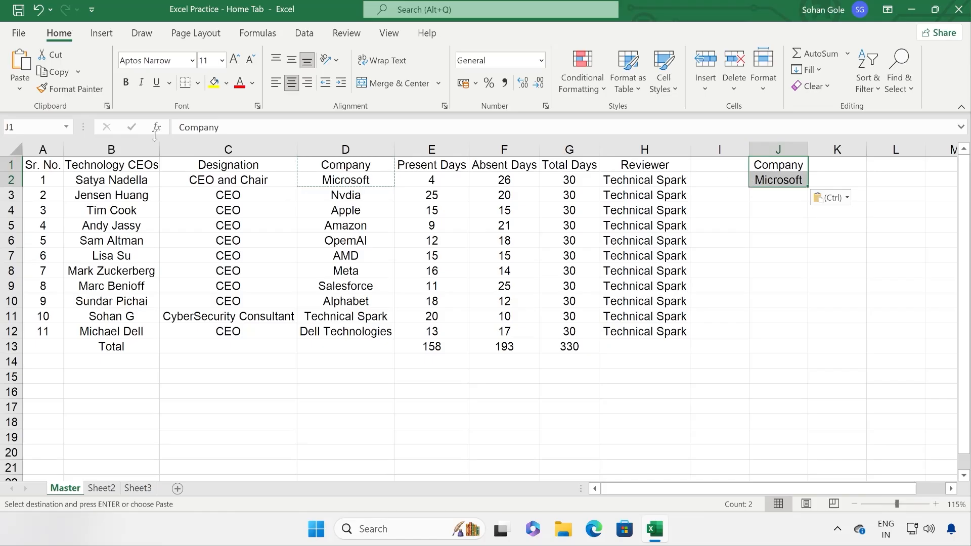
pyautogui.hotkey('ctrl', 'z')
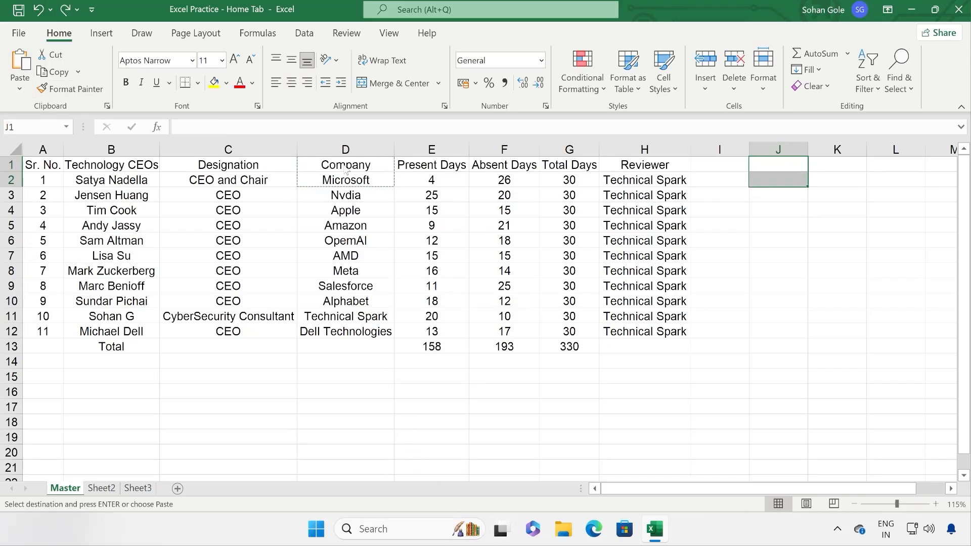
pyautogui.press('Escape')
# Step: Drag D1:D2 to J1:J2 and a column block to H–K, undoing both moves
pyautogui.moveTo(366, 165); pyautogui.dragTo(369, 181)
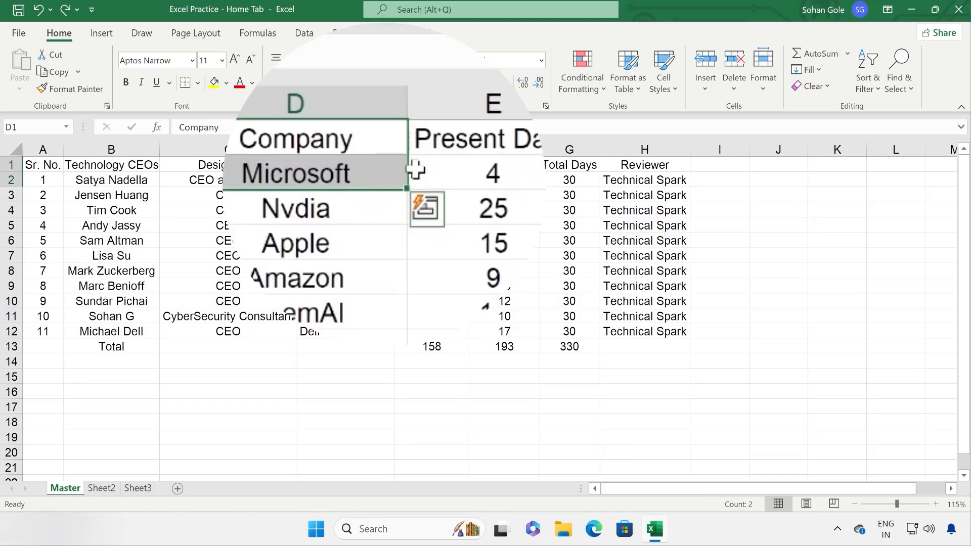
pyautogui.moveTo(405, 167); pyautogui.dragTo(769, 180)
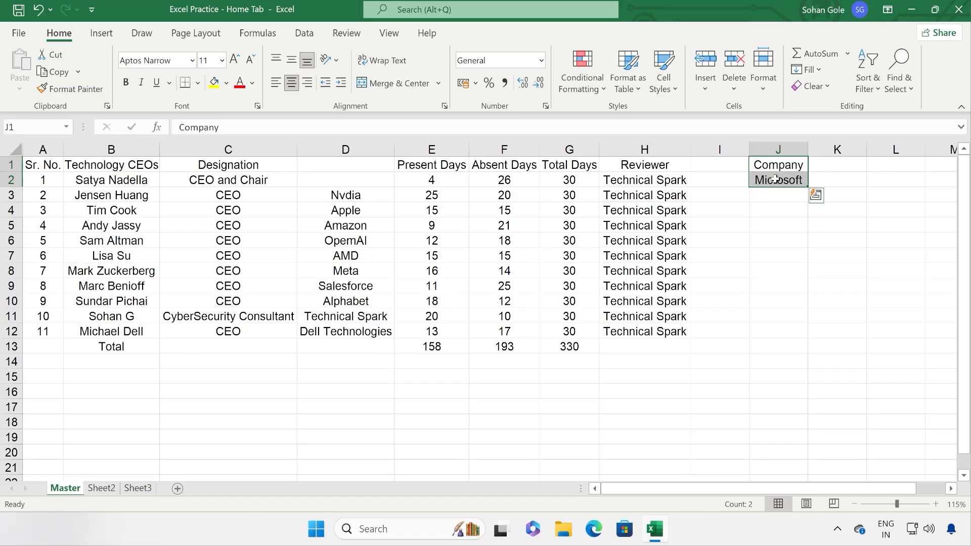
pyautogui.hotkey('ctrl', 'z')
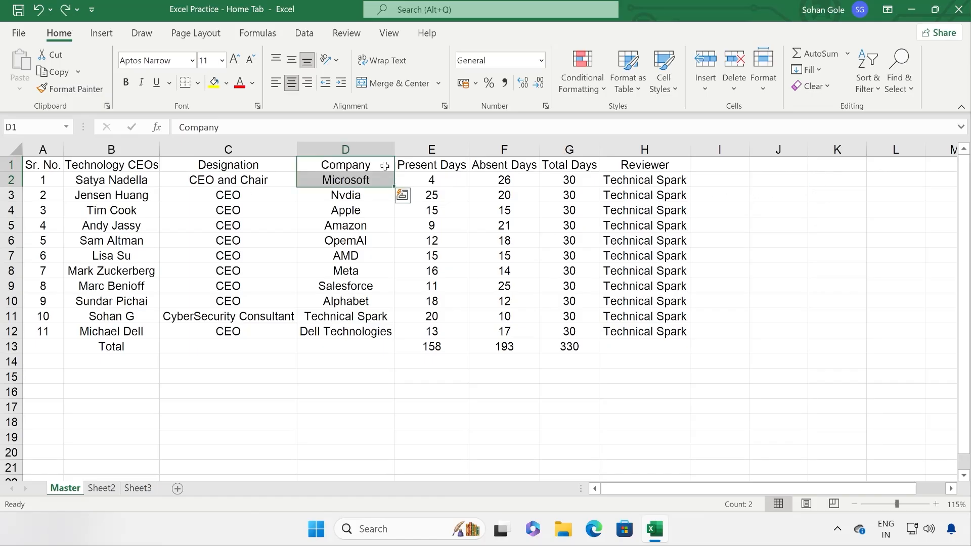
pyautogui.moveTo(445, 167); pyautogui.dragTo(835, 336)
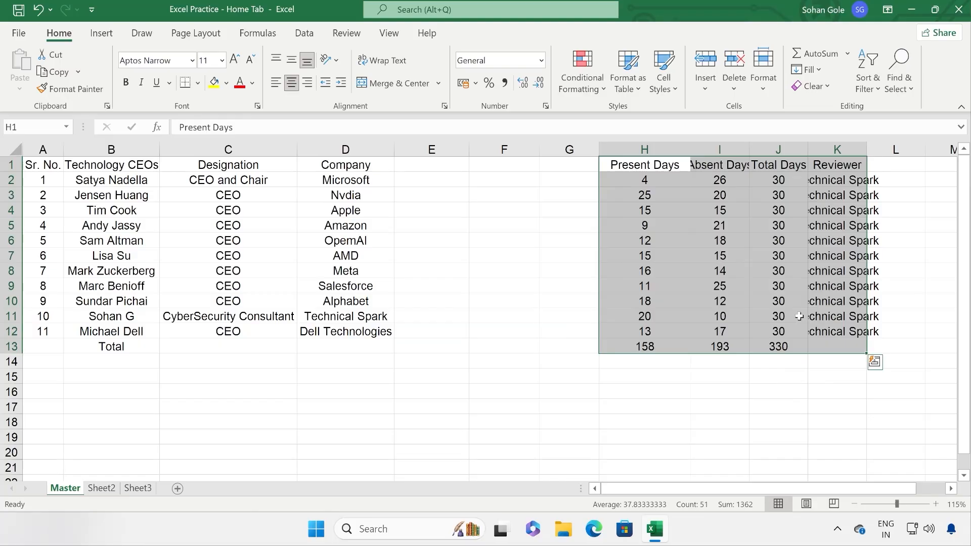
pyautogui.hotkey('ctrl', 'z')
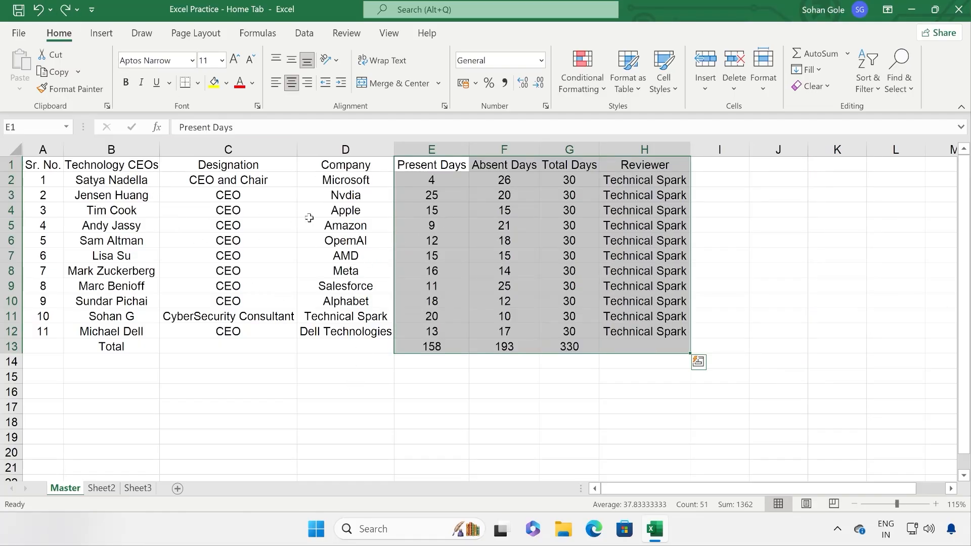
pyautogui.click(357, 212)
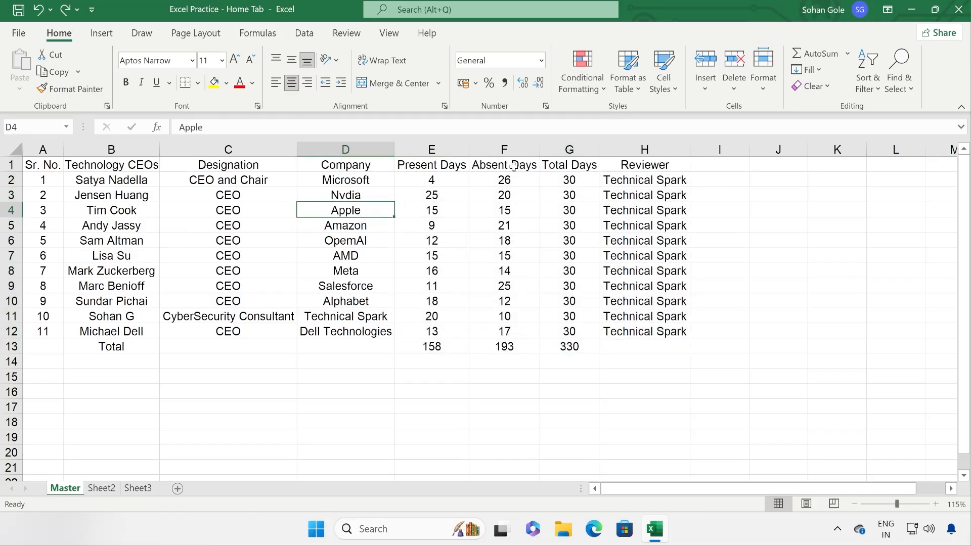
# Step: Copy Designation and CEO and Chair from C1:C2 and preview paste options at C15 without pasting
pyautogui.moveTo(257, 166); pyautogui.dragTo(266, 182)
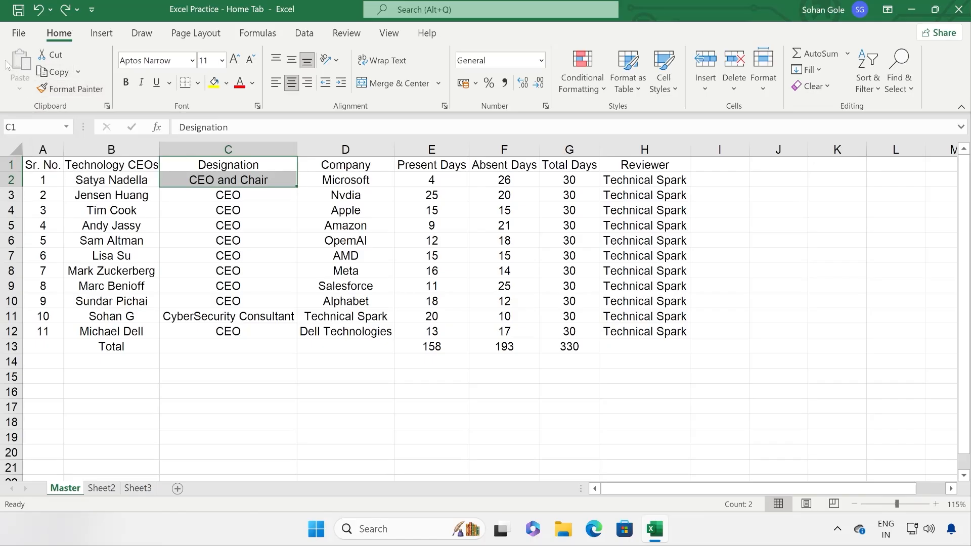
pyautogui.click(59, 73)
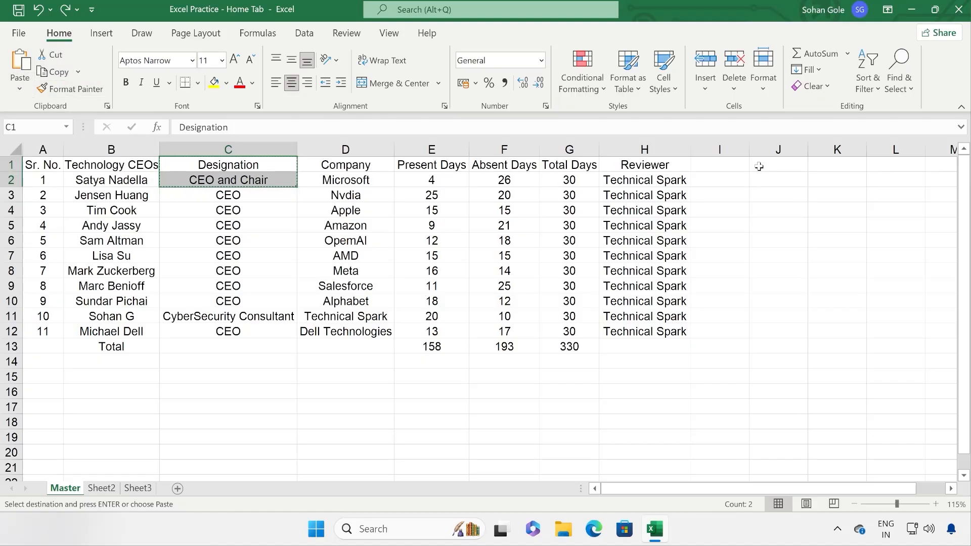
pyautogui.click(261, 374)
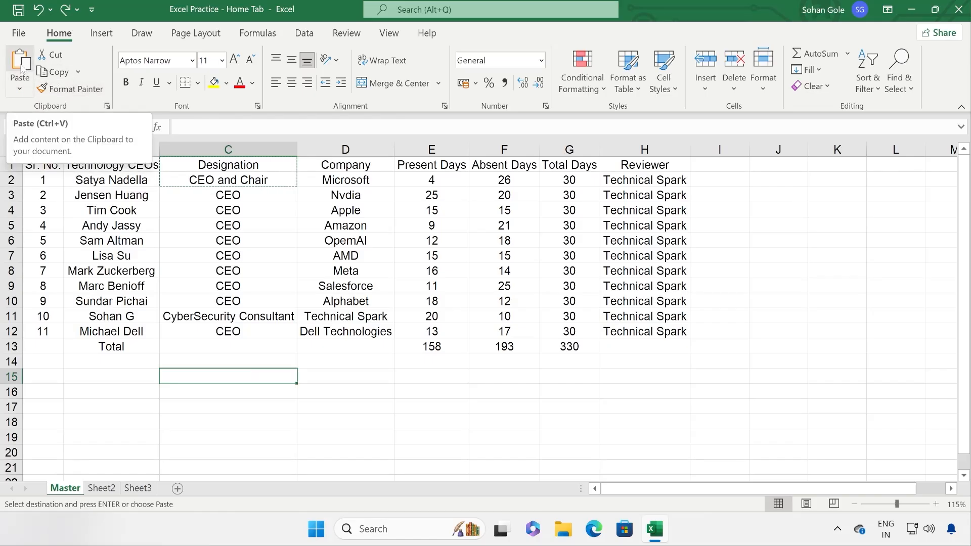
pyautogui.click(19, 91)
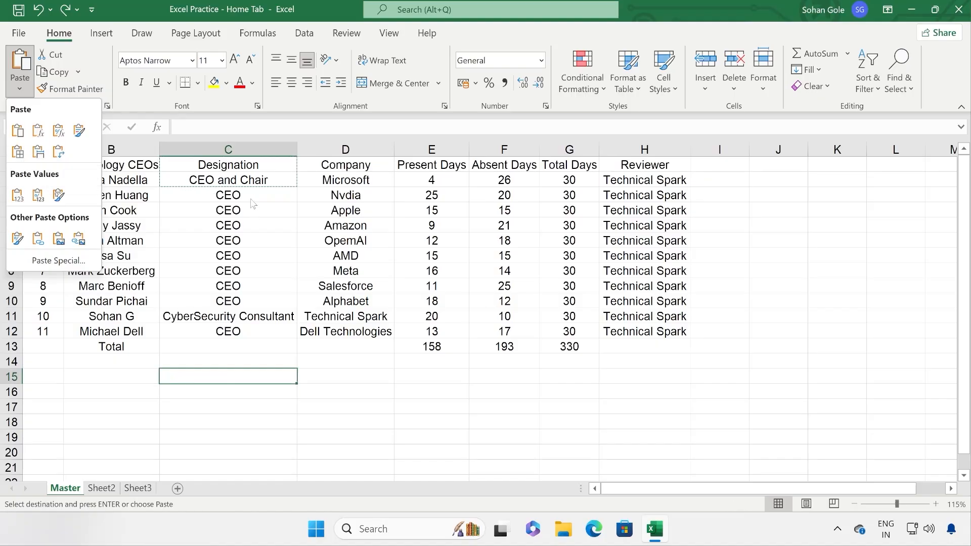
pyautogui.click(252, 181)
# Step: Make CEO and Chair in C2 bold
pyautogui.click(233, 181)
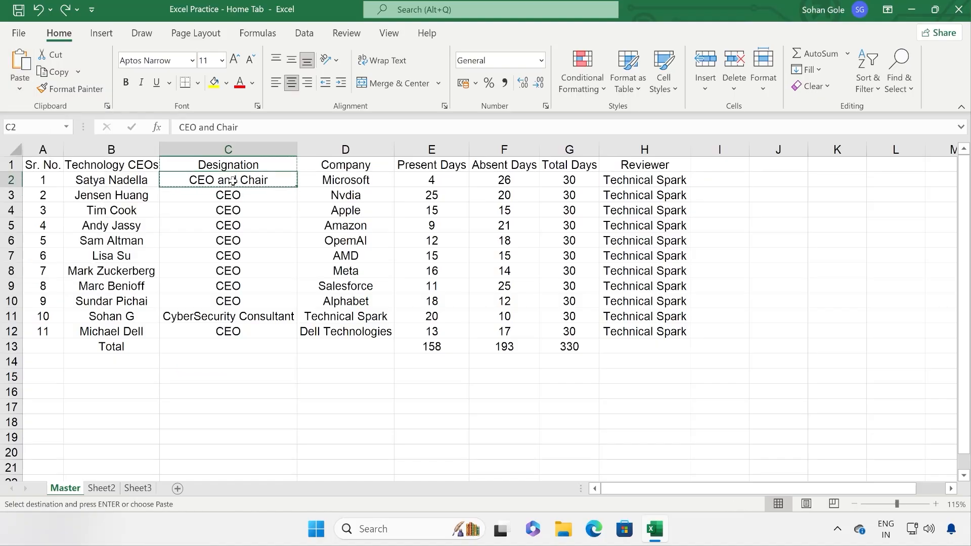
pyautogui.click(126, 82)
pyautogui.click(437, 348)
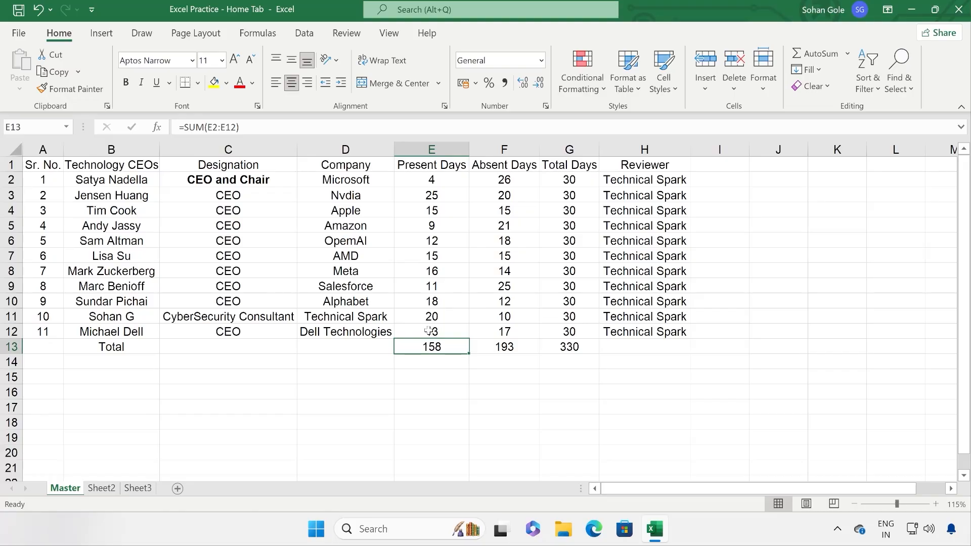
pyautogui.click(431, 332)
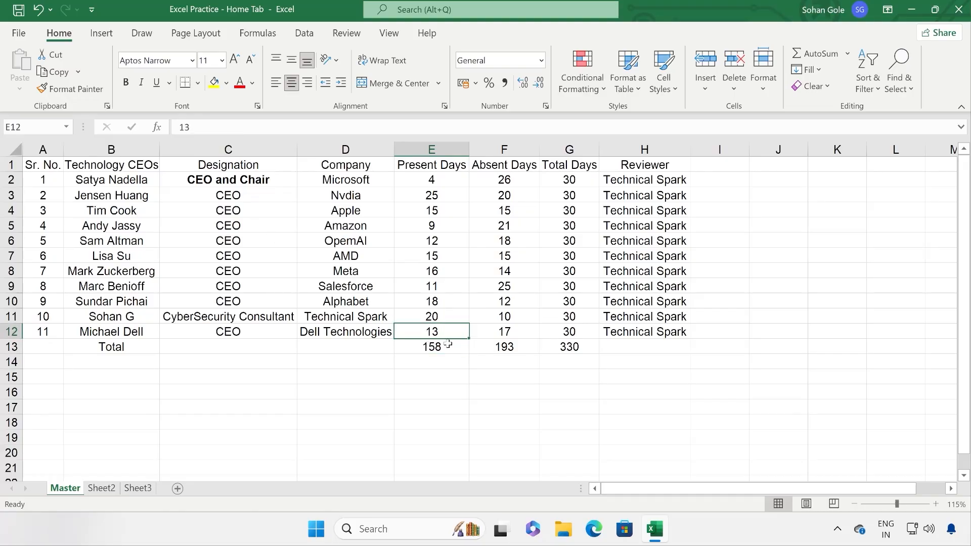
# Step: Paste a copy of C1:C2 into C15:C16
pyautogui.moveTo(246, 164); pyautogui.dragTo(243, 182)
pyautogui.click(58, 72)
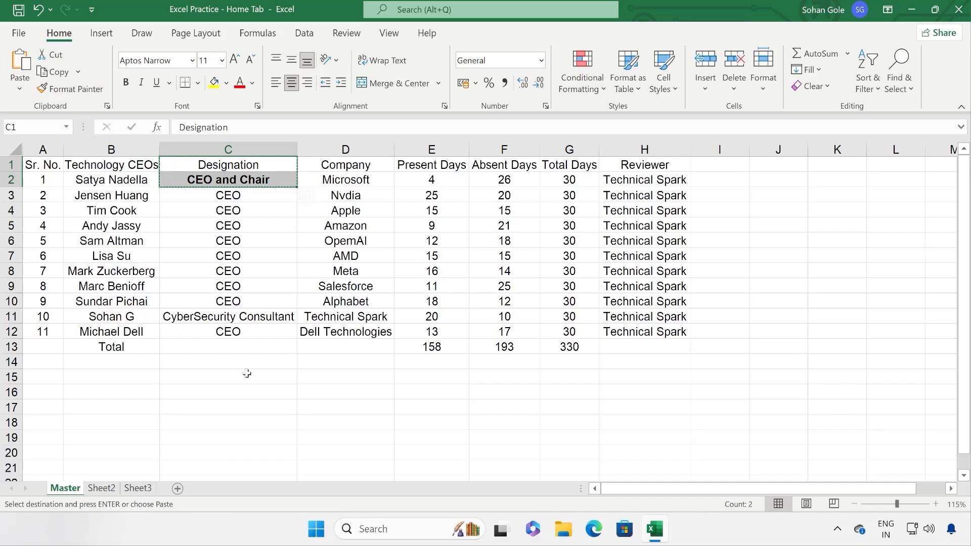
pyautogui.click(246, 375)
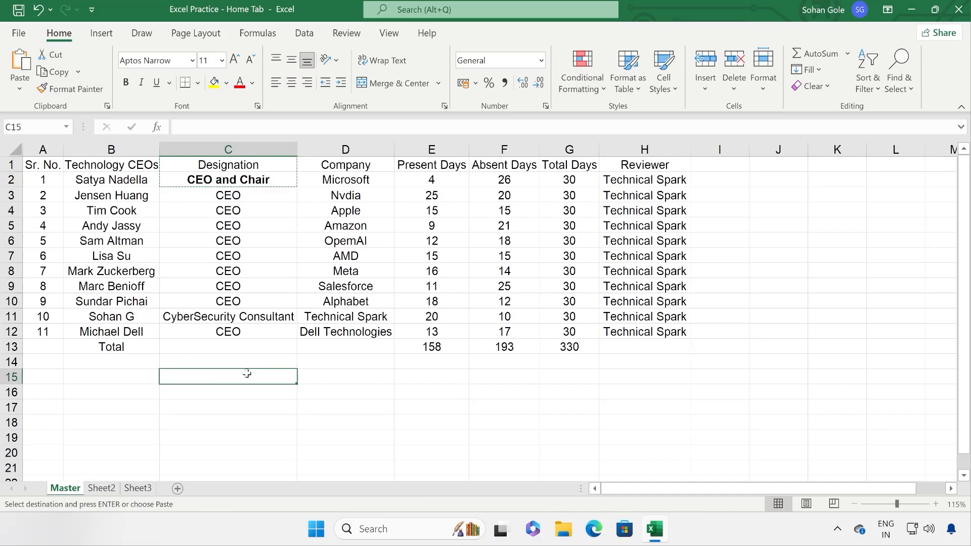
pyautogui.click(19, 89)
pyautogui.click(18, 131)
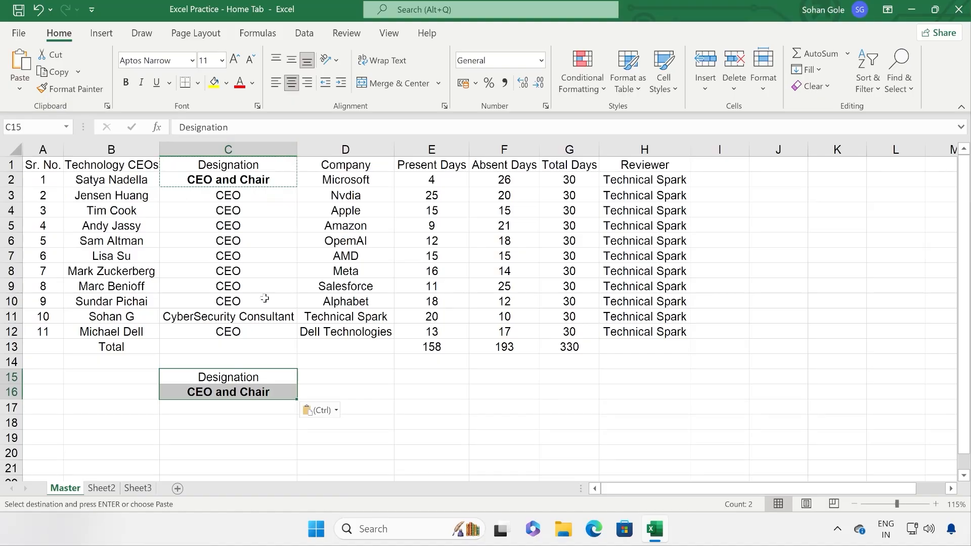
pyautogui.moveTo(439, 332); pyautogui.dragTo(446, 346)
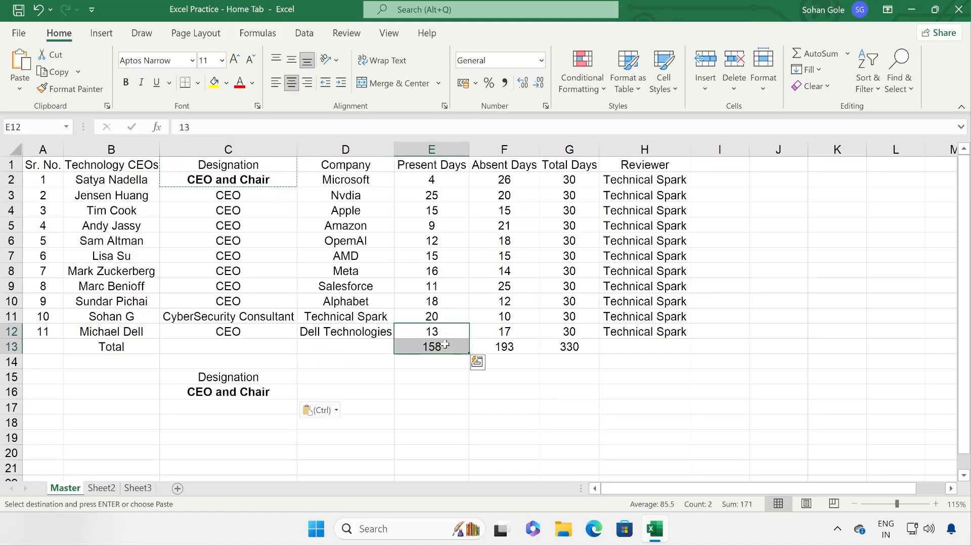
# Step: Paste E13's total as a formula into E15, which becomes =SUM(E4:E14) showing 287
pyautogui.click(446, 346)
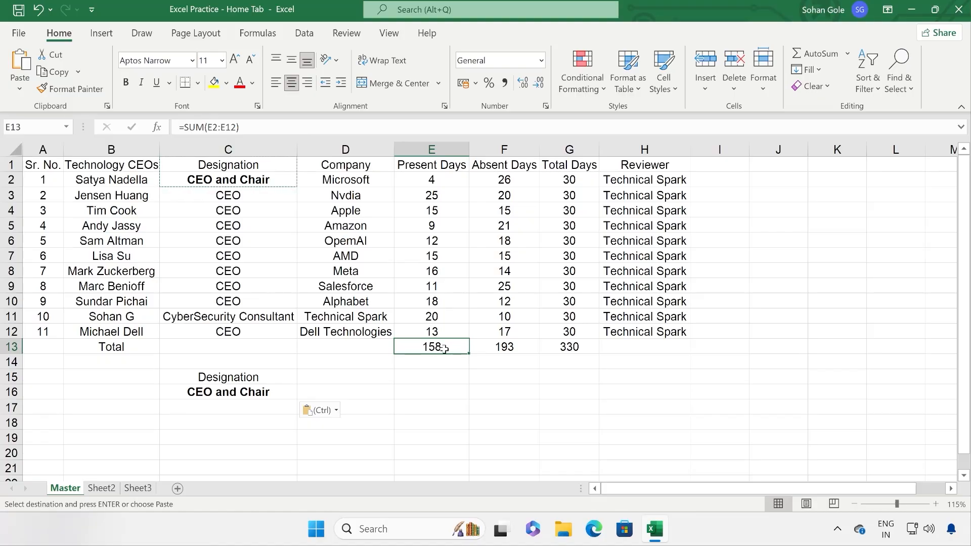
pyautogui.moveTo(426, 182); pyautogui.dragTo(424, 331)
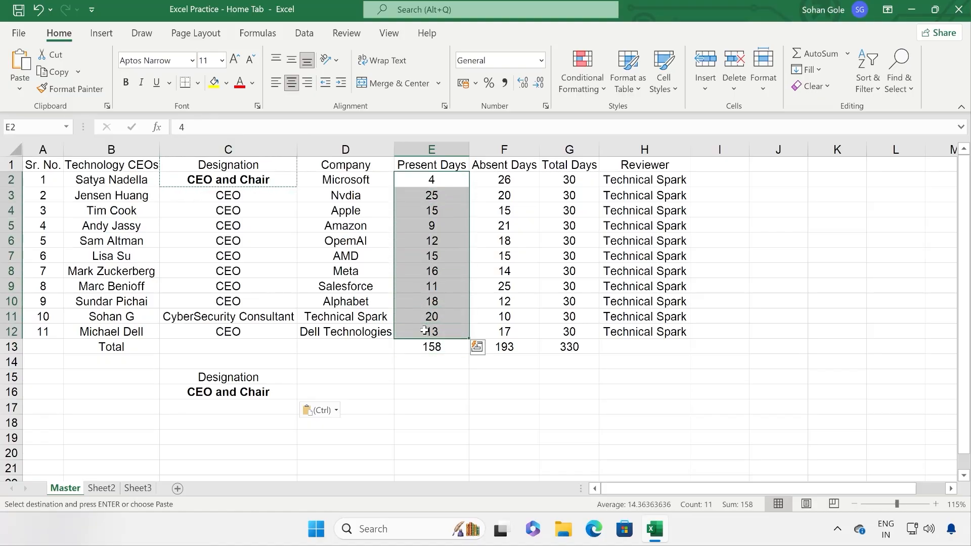
pyautogui.click(439, 348)
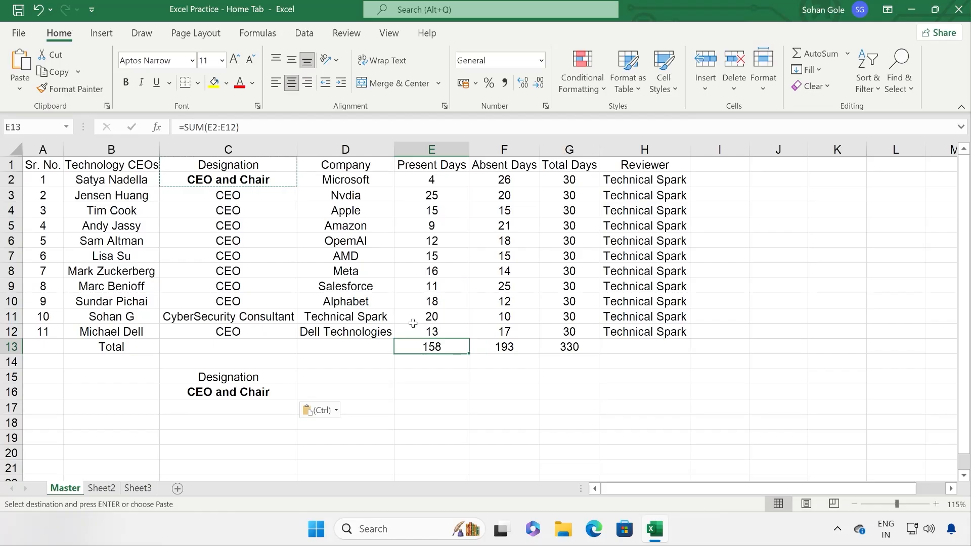
pyautogui.click(54, 72)
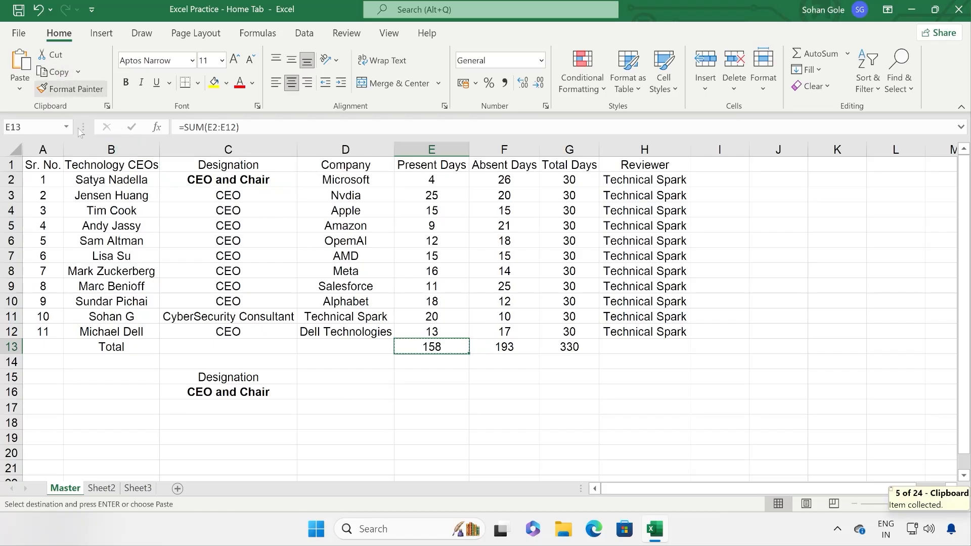
pyautogui.click(424, 377)
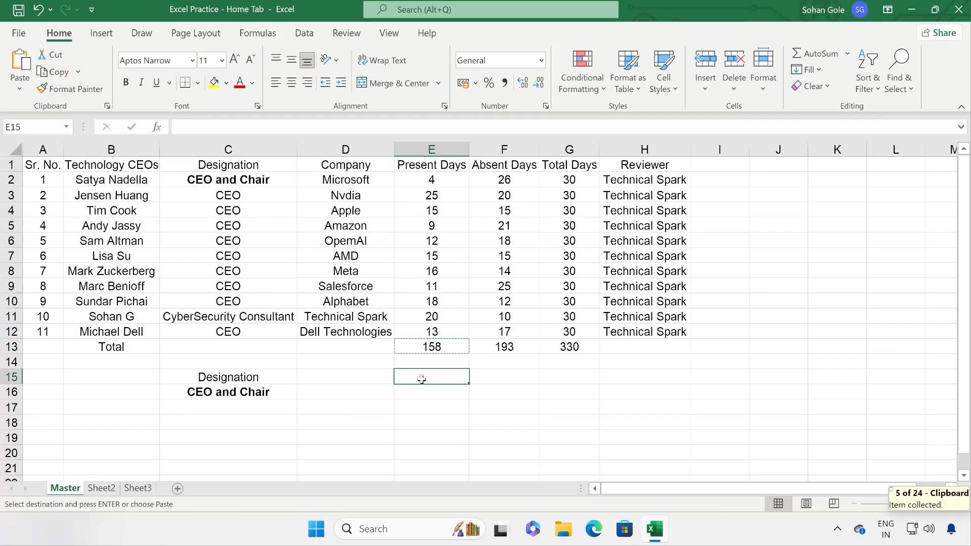
pyautogui.click(20, 89)
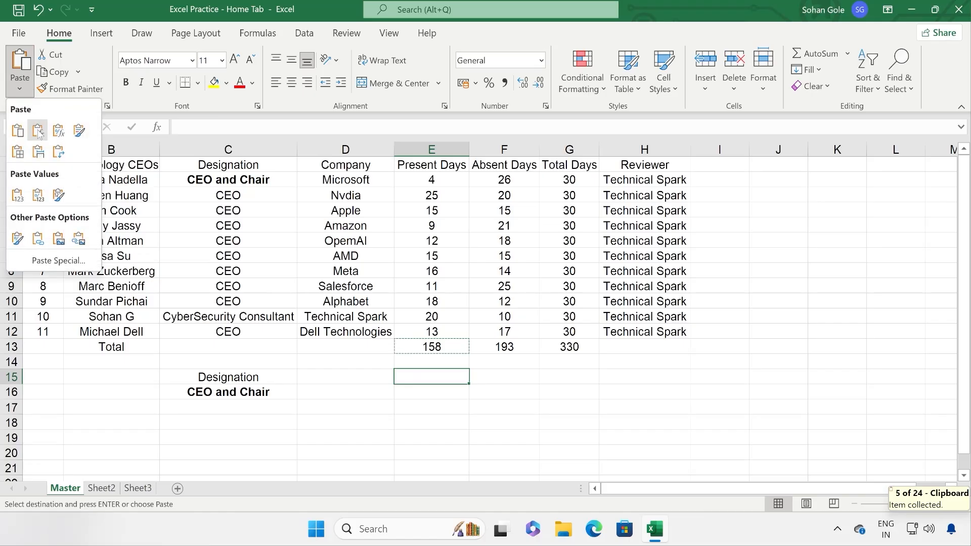
pyautogui.click(38, 131)
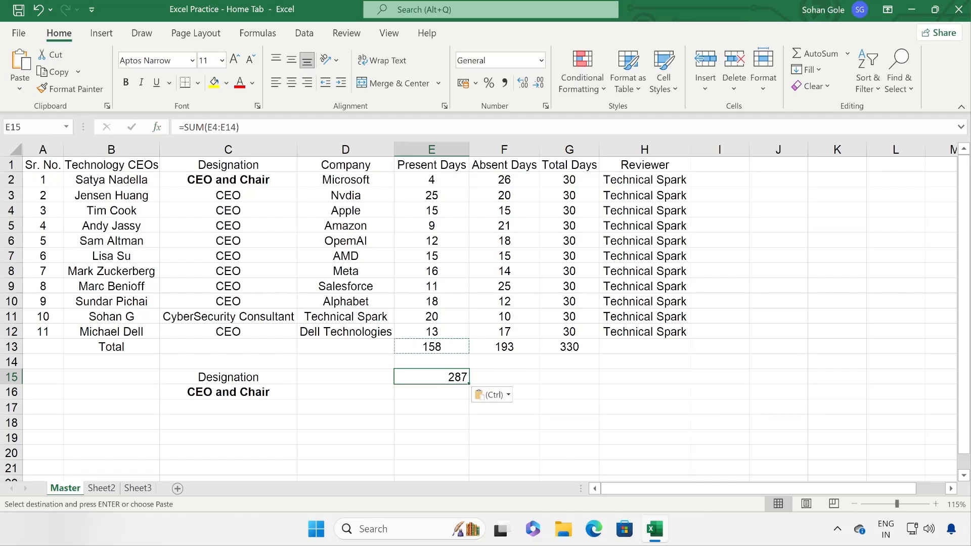
pyautogui.moveTo(179, 127); pyautogui.dragTo(237, 128)
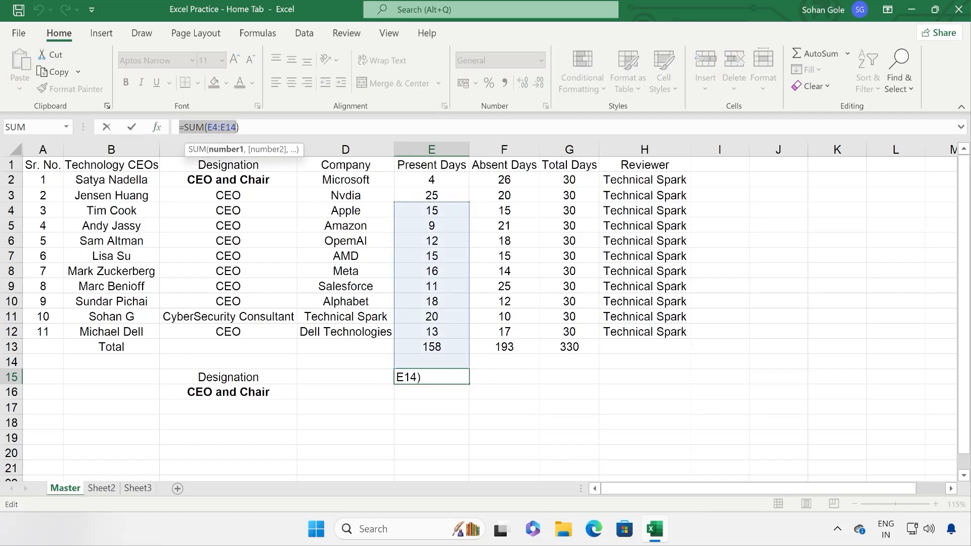
pyautogui.click(387, 409)
pyautogui.press('Escape')
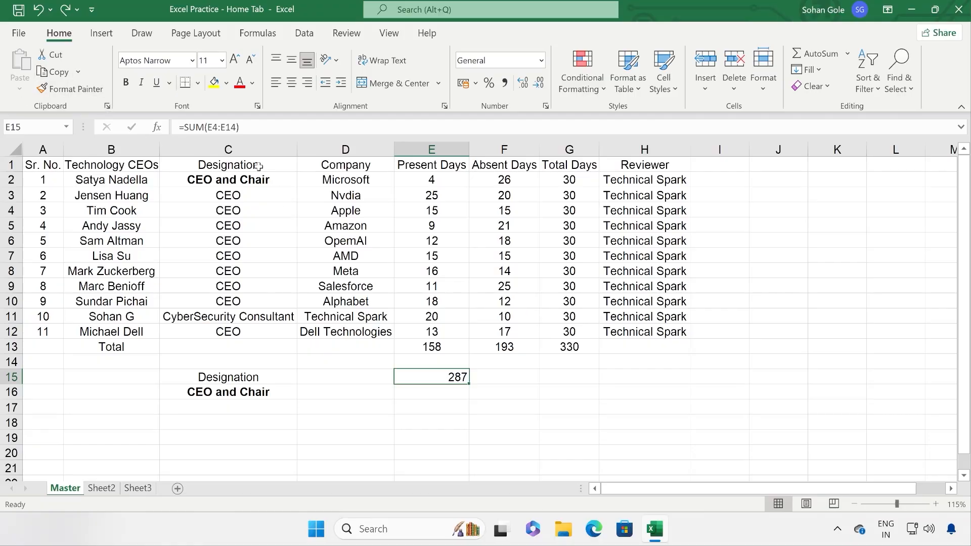
# Step: Copy Designation and bold CEO and Chair from C1:C2 into D15:D16
pyautogui.moveTo(260, 166); pyautogui.dragTo(261, 175)
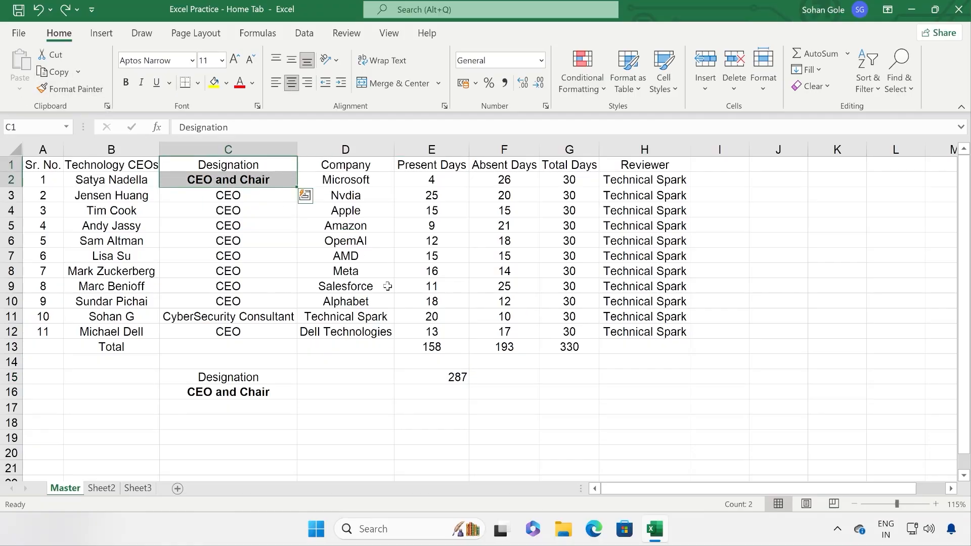
pyautogui.click(53, 72)
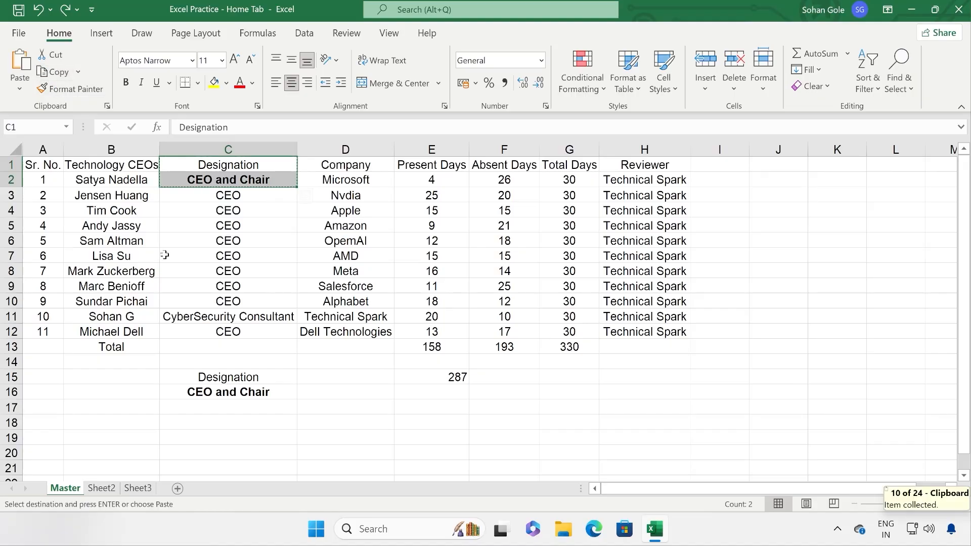
pyautogui.click(327, 379)
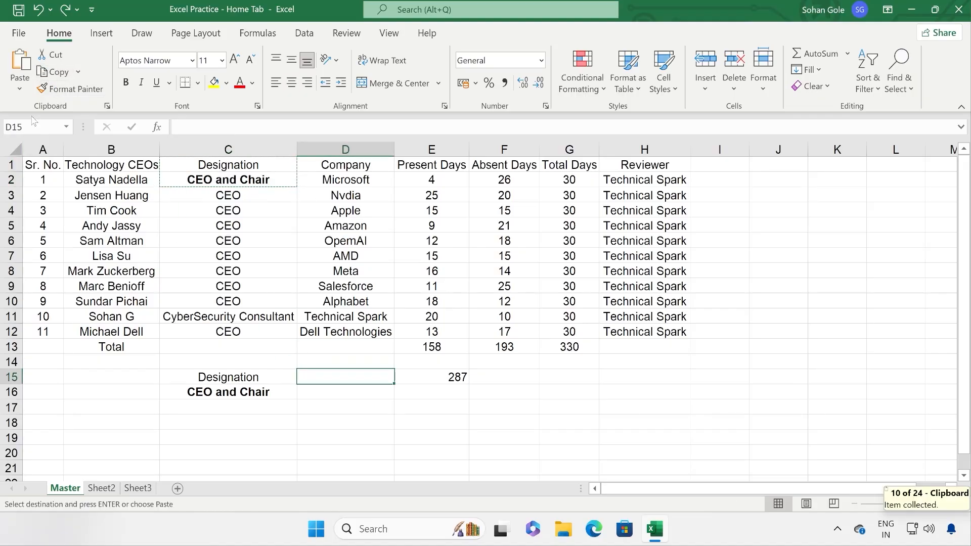
pyautogui.click(20, 89)
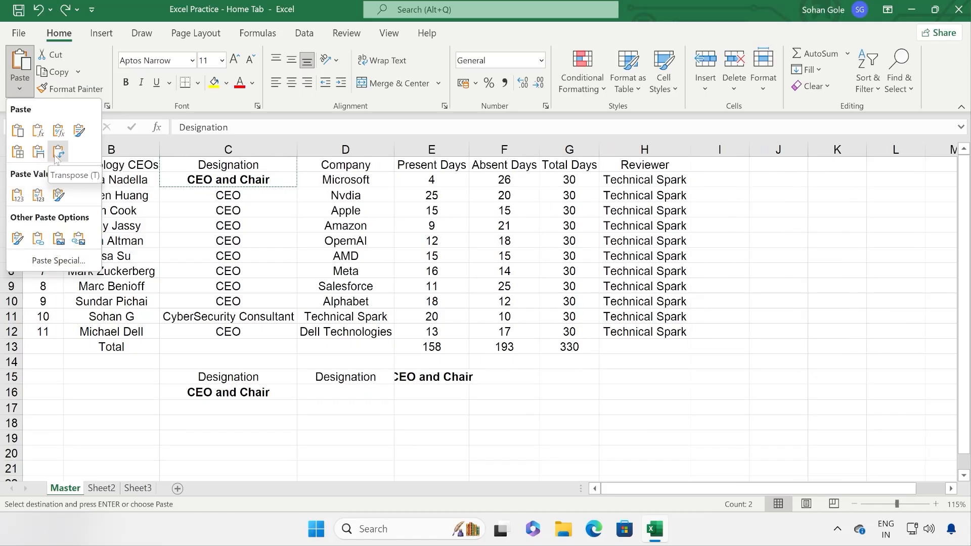
pyautogui.click(329, 380)
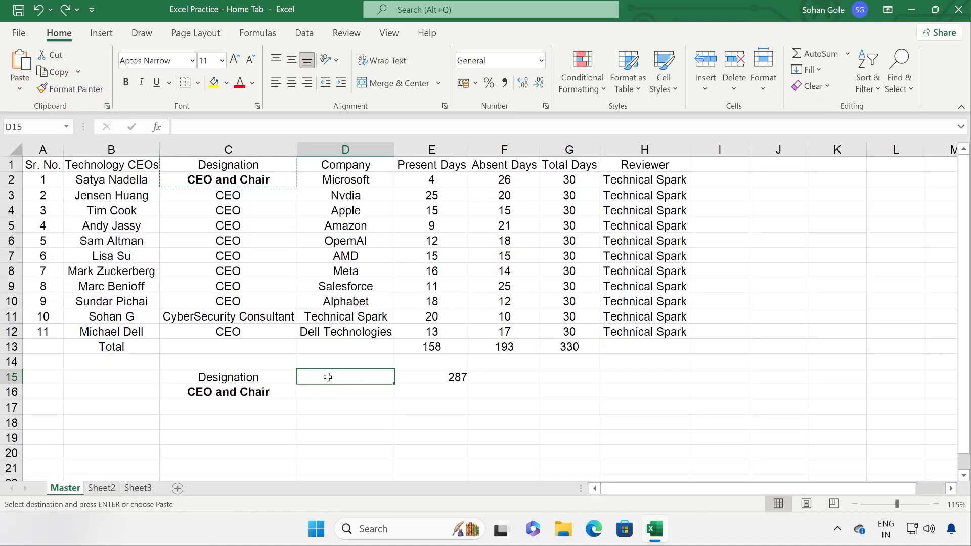
pyautogui.click(21, 61)
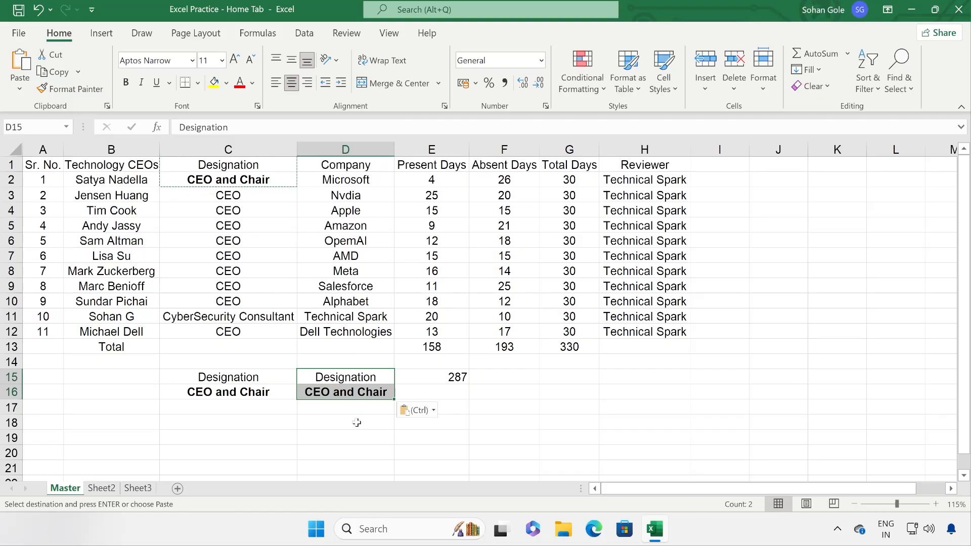
pyautogui.moveTo(441, 181); pyautogui.dragTo(464, 338)
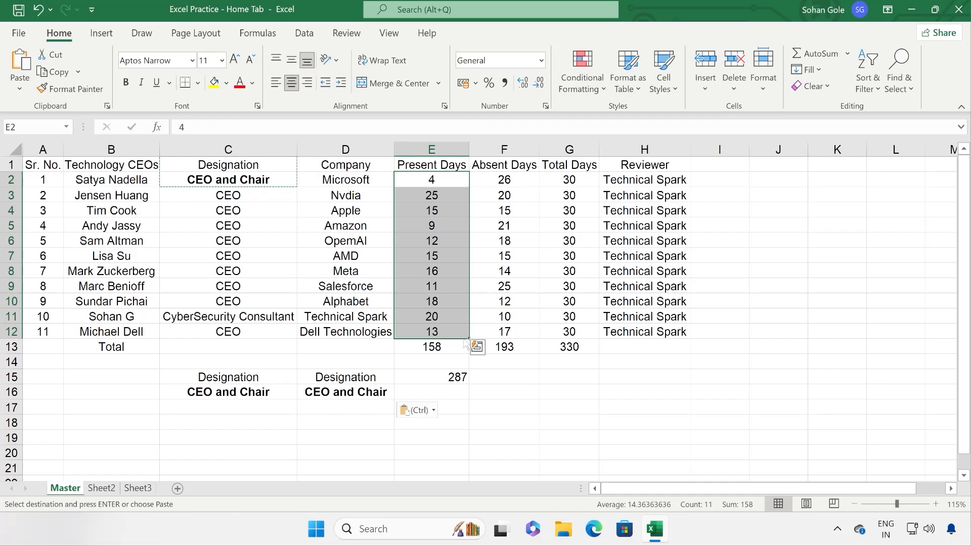
pyautogui.press('ctrl')
pyautogui.click(56, 72)
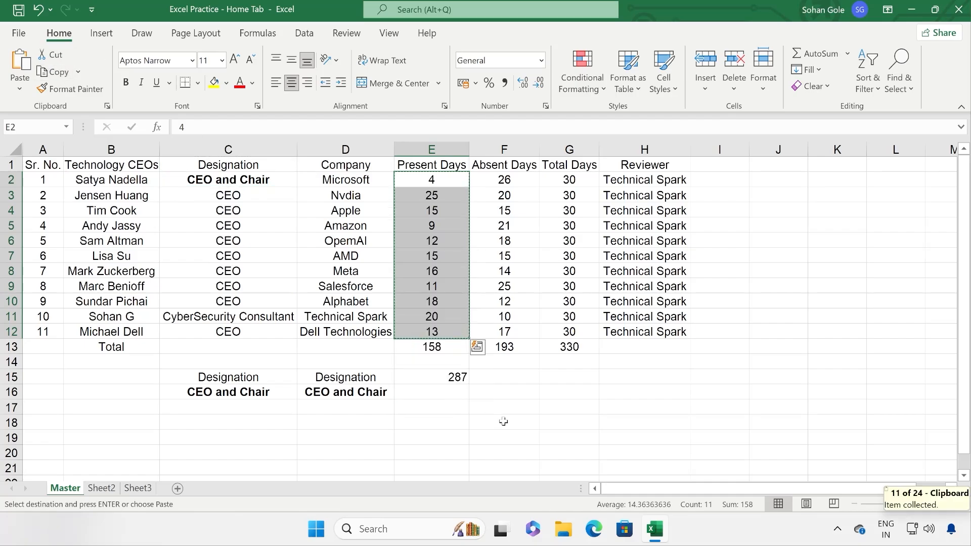
pyautogui.click(529, 373)
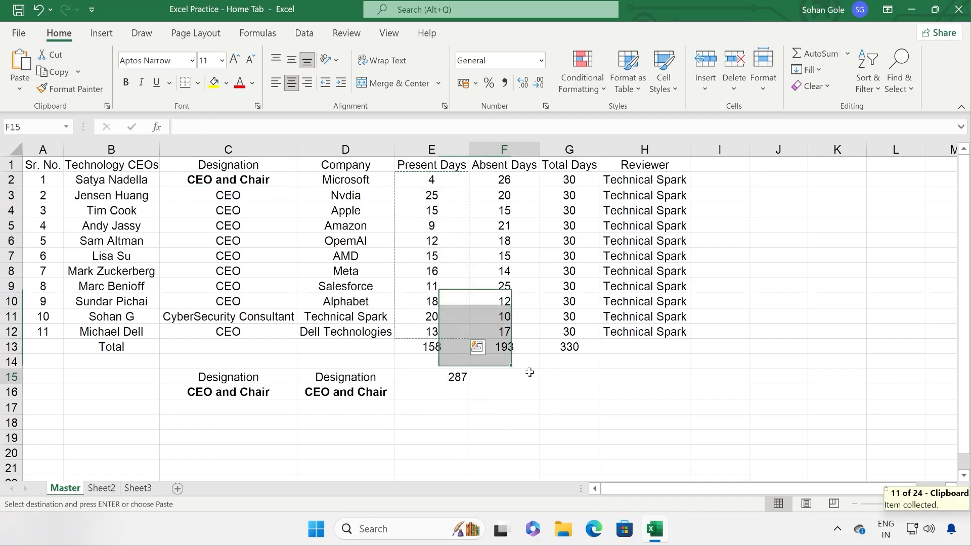
pyautogui.click(20, 61)
pyautogui.scroll(-1, 508, 382)
pyautogui.scroll(-3, 508, 382)
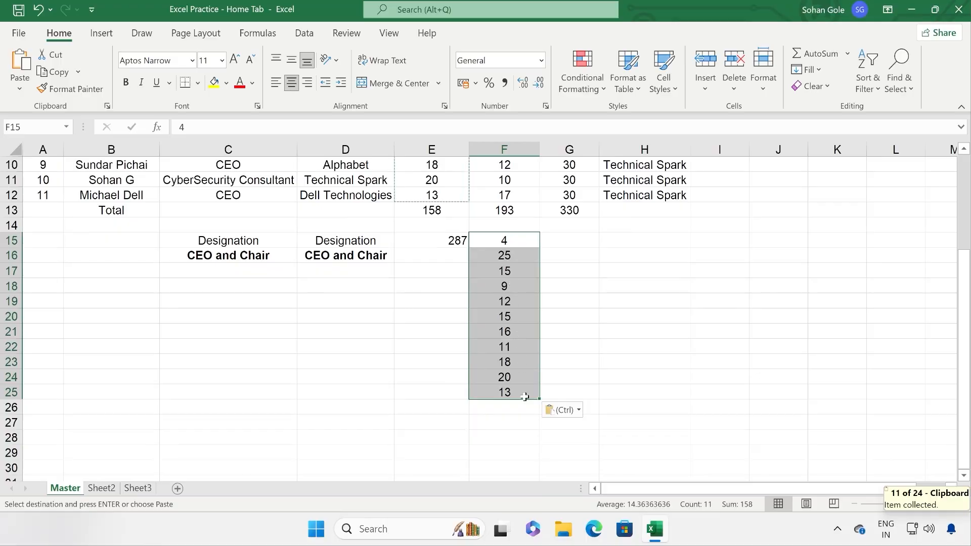
pyautogui.scroll(3, 525, 397)
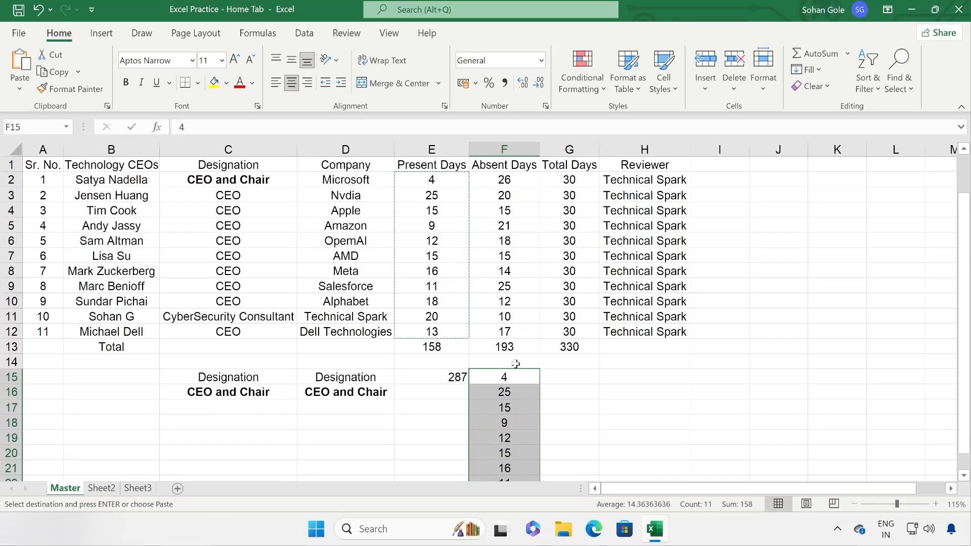
pyautogui.click(42, 15)
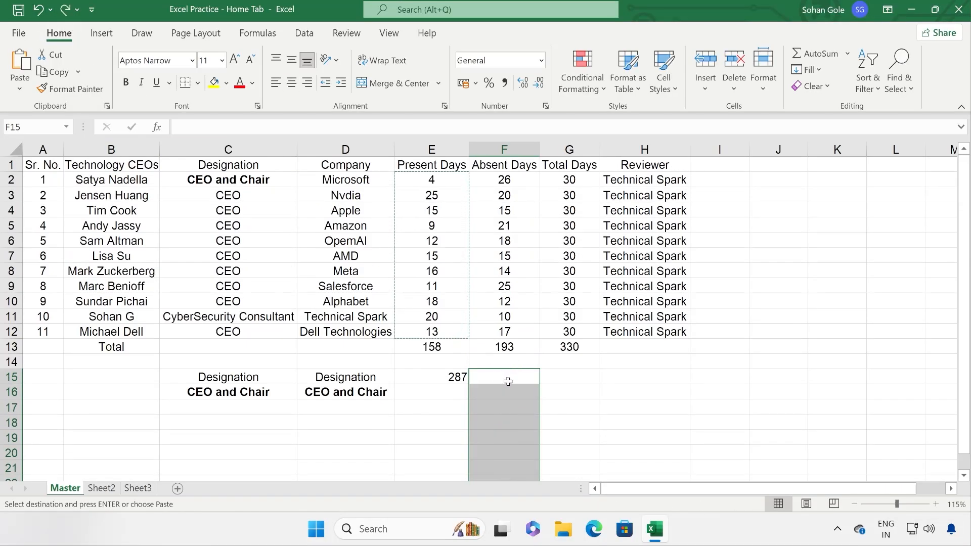
pyautogui.moveTo(497, 379); pyautogui.dragTo(874, 378)
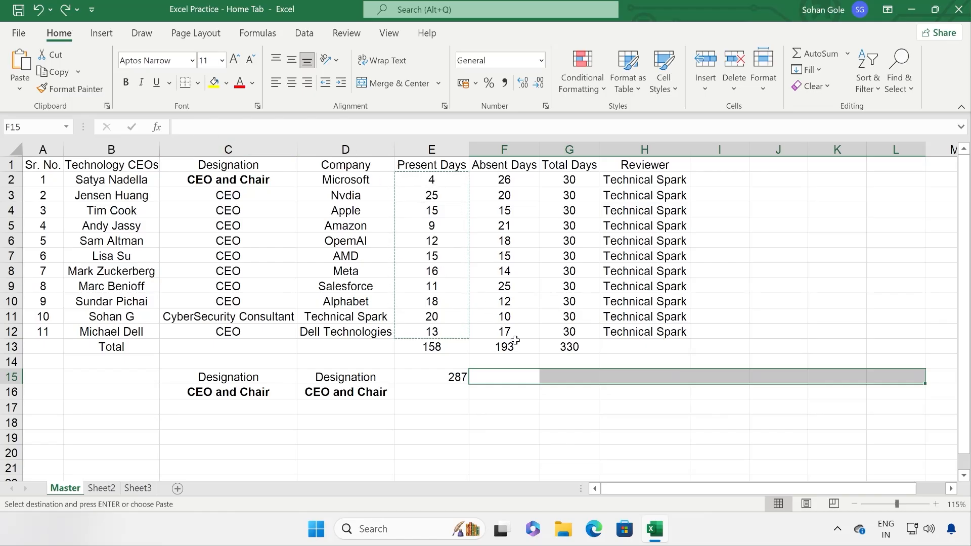
pyautogui.click(504, 374)
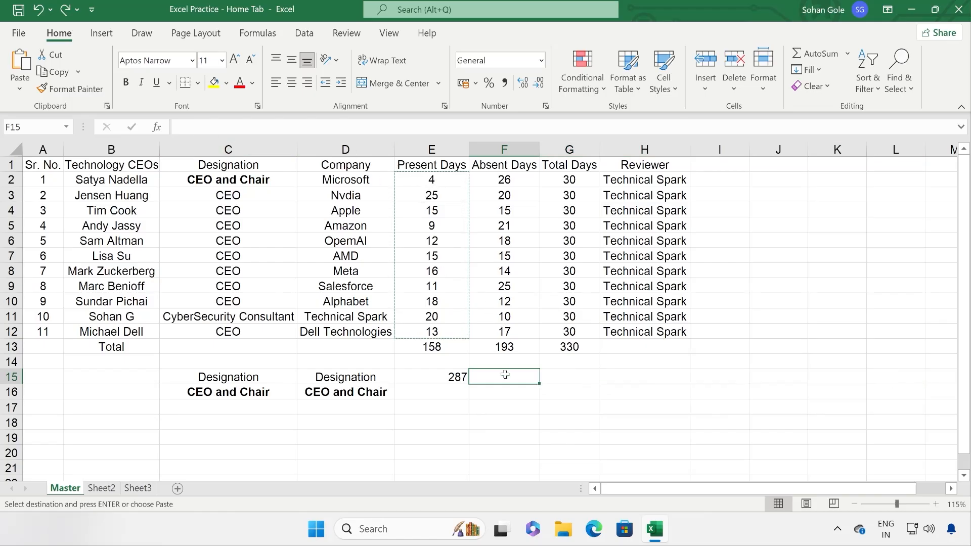
pyautogui.click(19, 85)
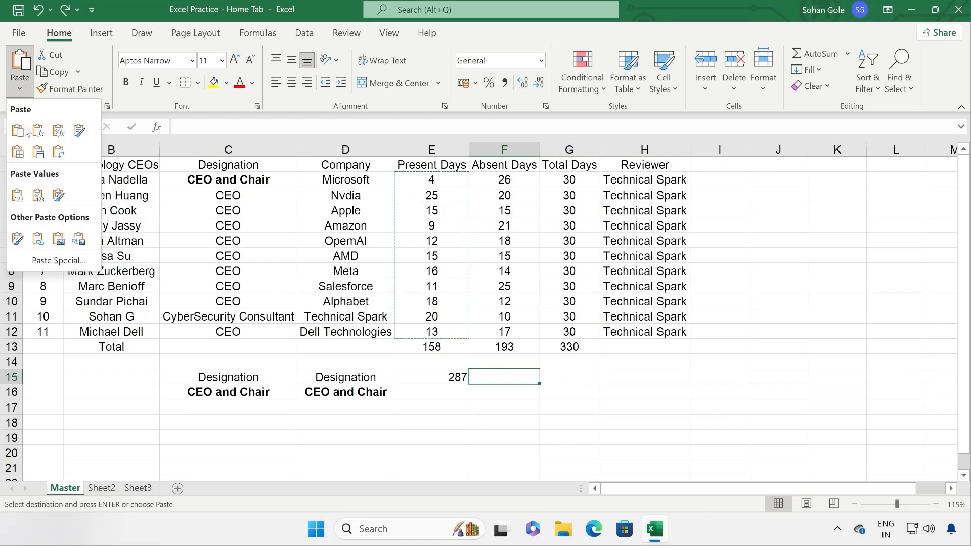
pyautogui.click(59, 153)
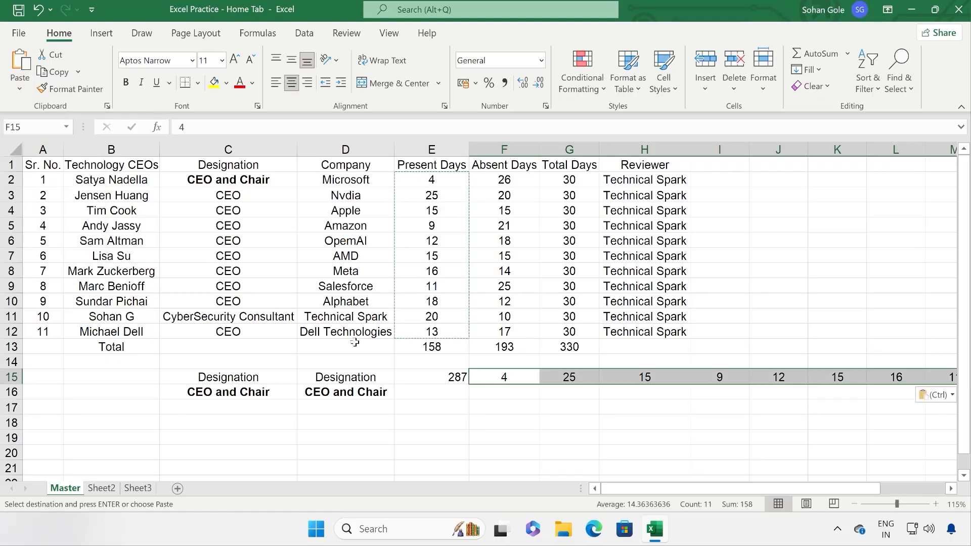
pyautogui.hscroll(3, 659, 495)
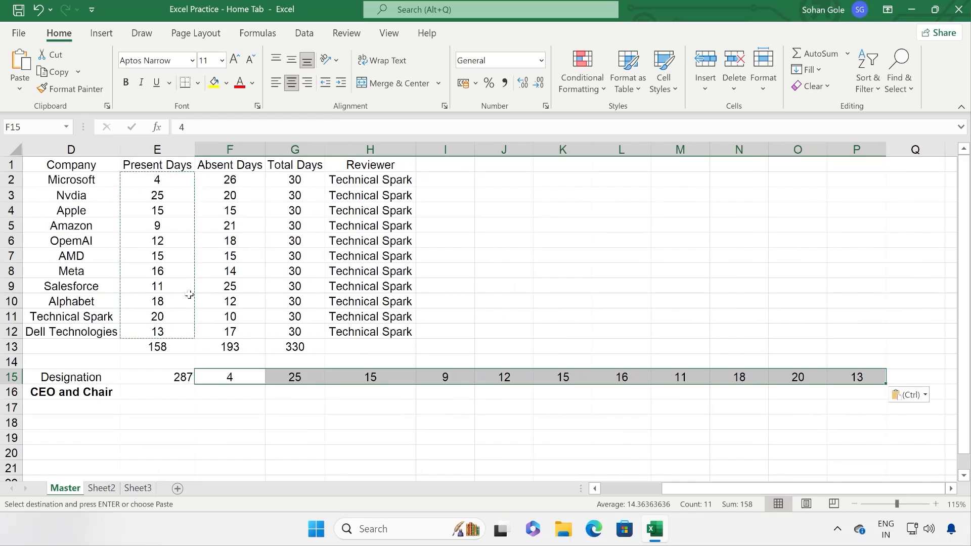
pyautogui.hscroll(-3, 606, 405)
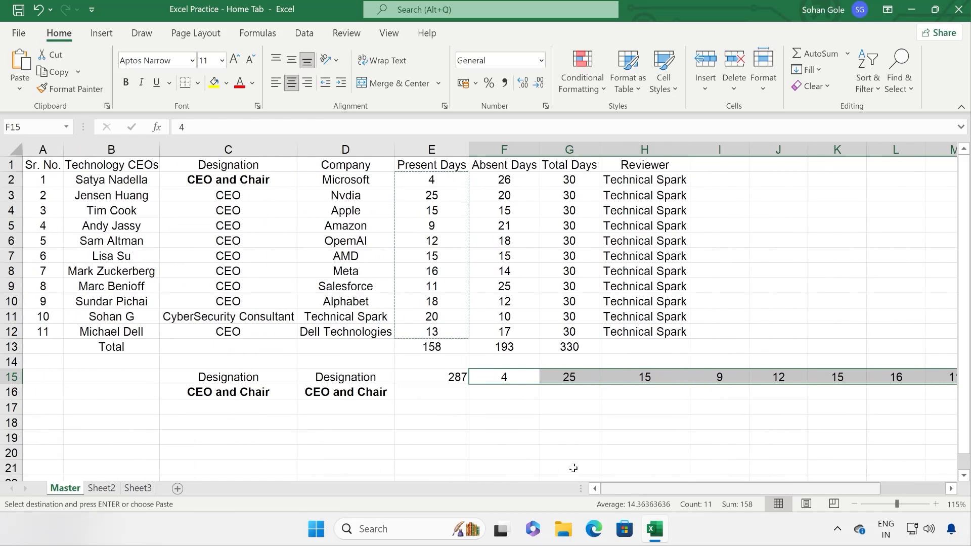
pyautogui.press('Delete')
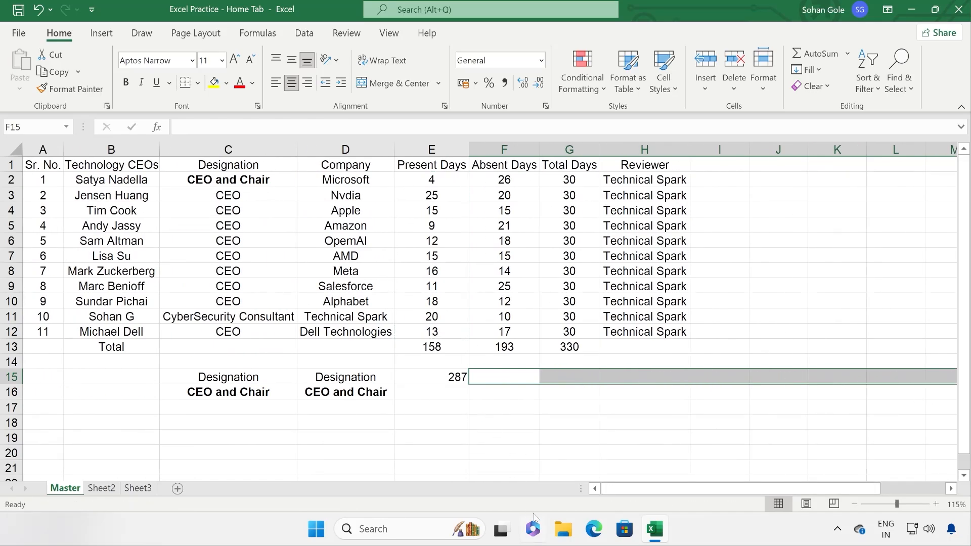
# Step: Inspect the SUM formulas in E15 and E13 over the Present Days figures
pyautogui.click(456, 379)
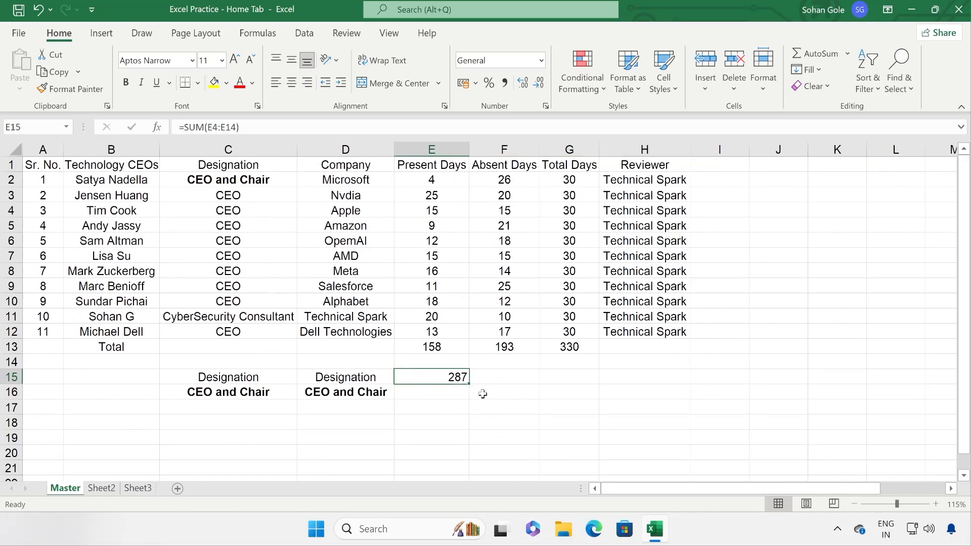
pyautogui.moveTo(432, 182); pyautogui.dragTo(434, 331)
pyautogui.click(445, 348)
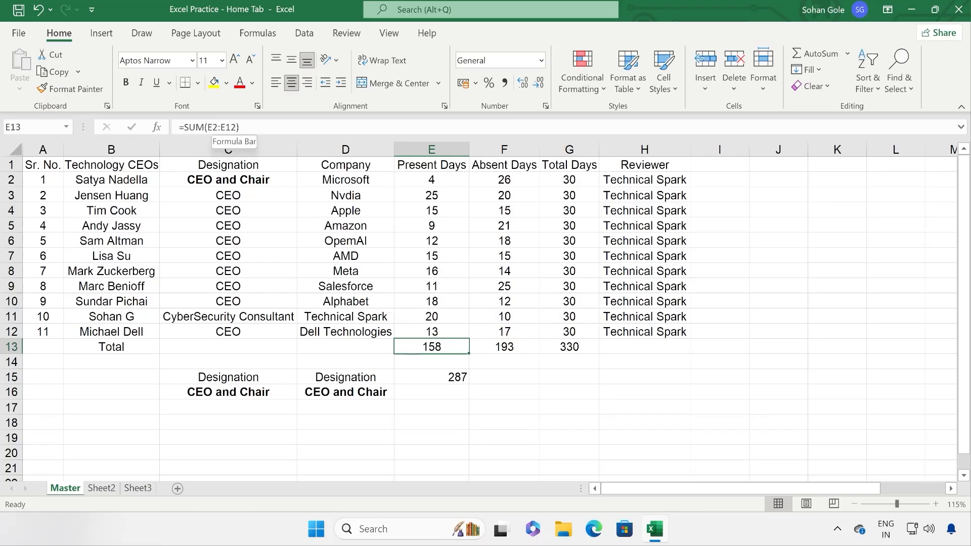
pyautogui.moveTo(239, 127); pyautogui.dragTo(172, 127)
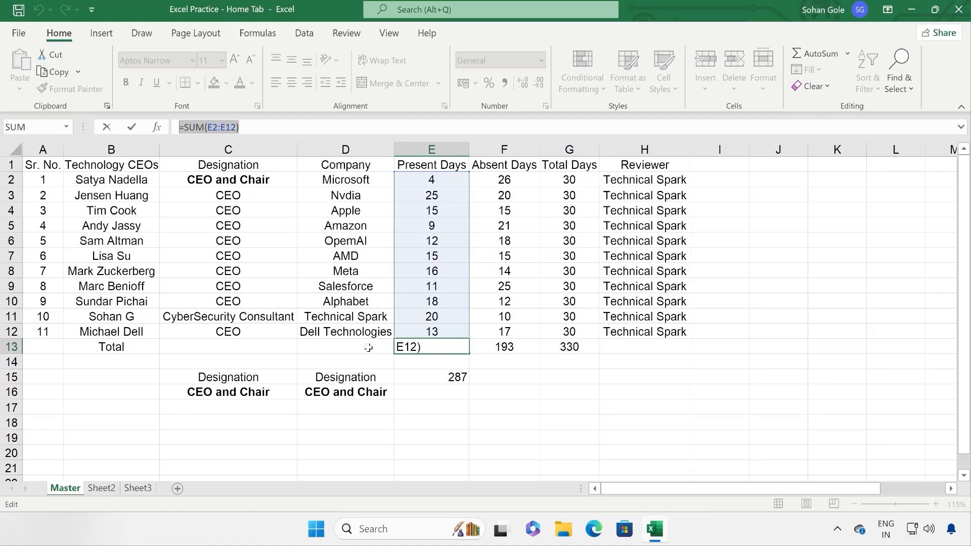
pyautogui.hotkey('ctrl', 'Return')
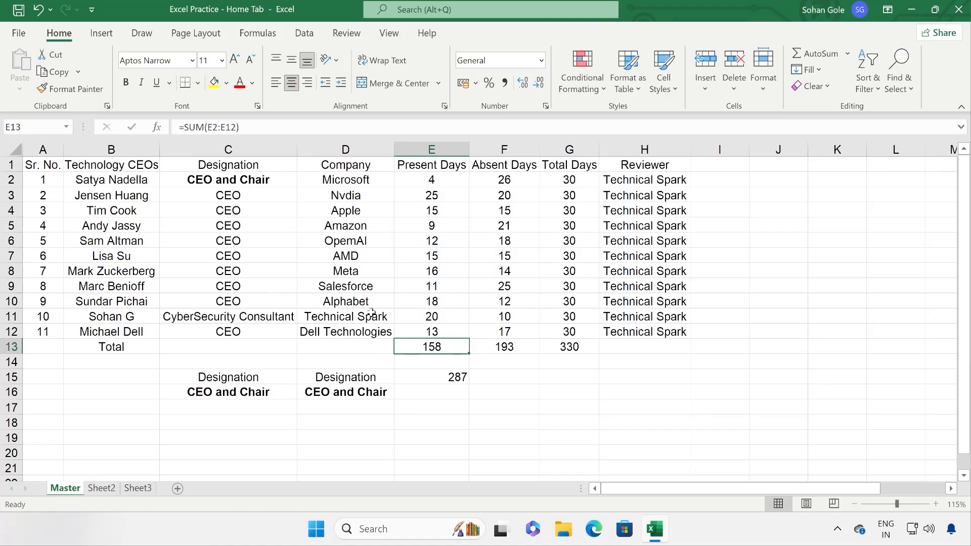
# Step: Replace E13's SUM formula with its plain value 158 using Paste Values
pyautogui.click(57, 72)
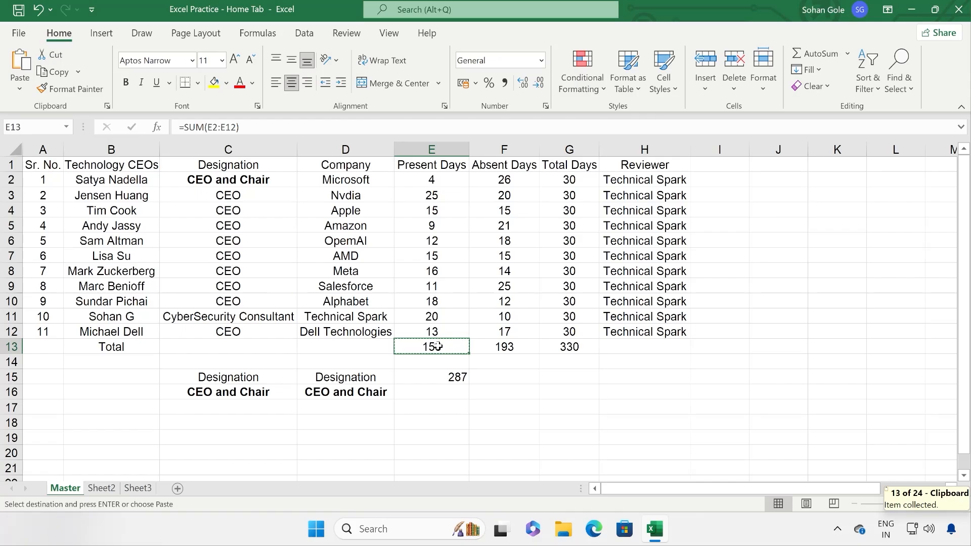
pyautogui.moveTo(432, 330); pyautogui.dragTo(429, 182)
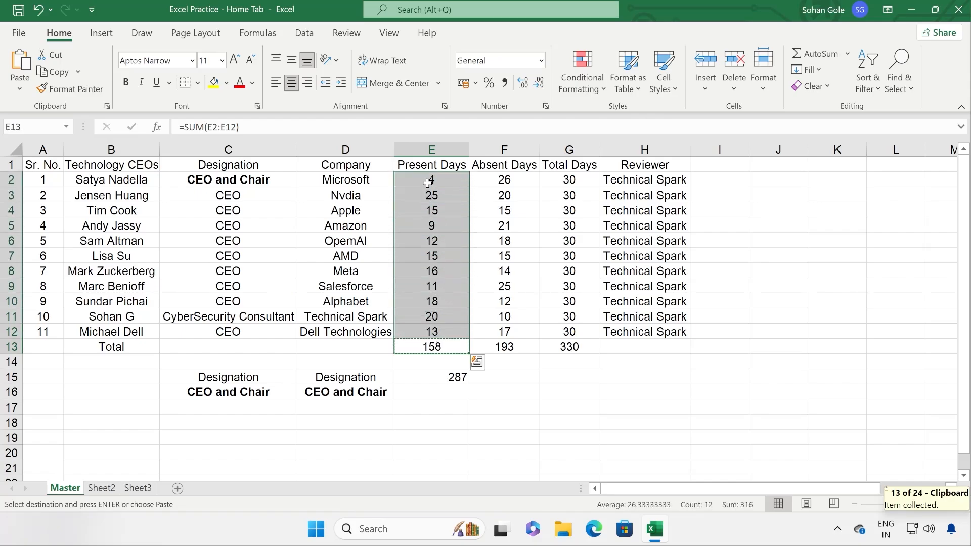
pyautogui.click(443, 347)
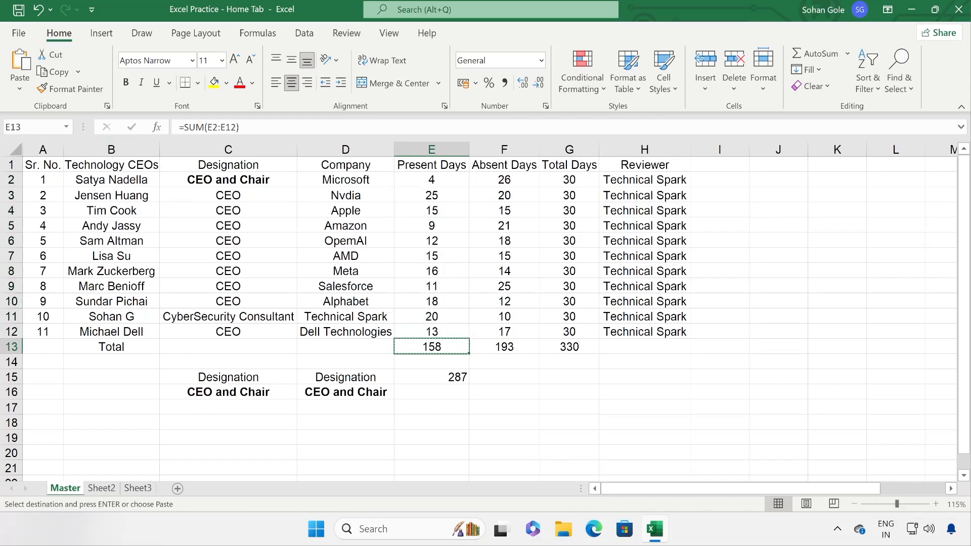
pyautogui.click(20, 90)
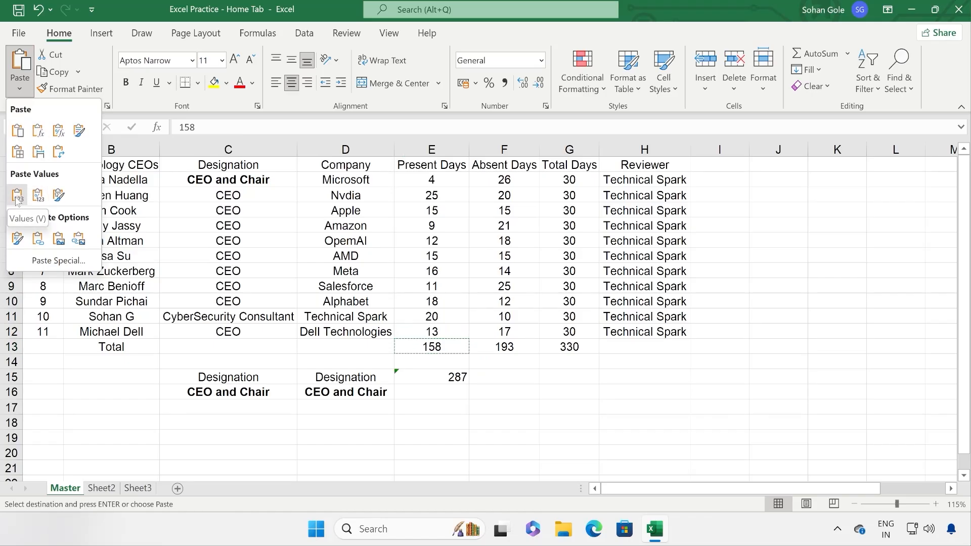
pyautogui.click(17, 196)
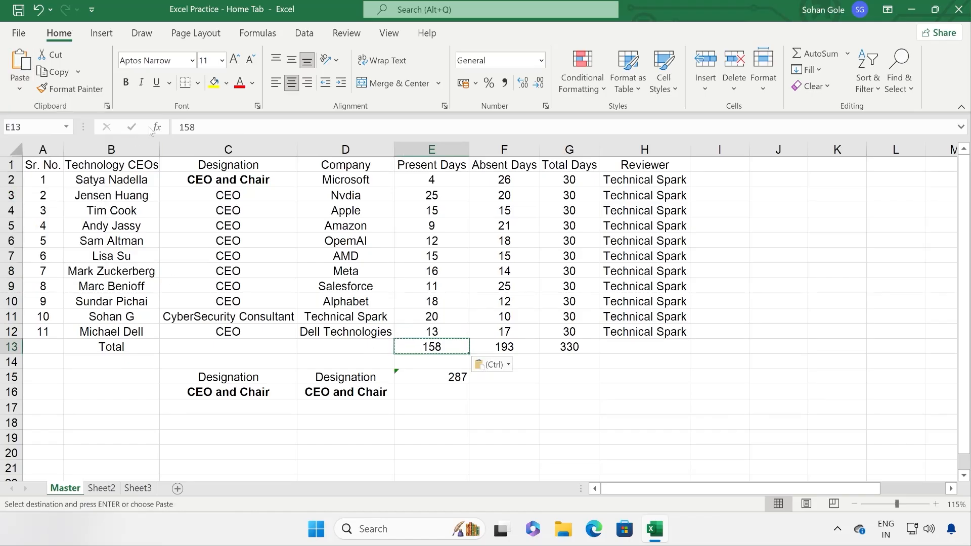
pyautogui.doubleClick(188, 126)
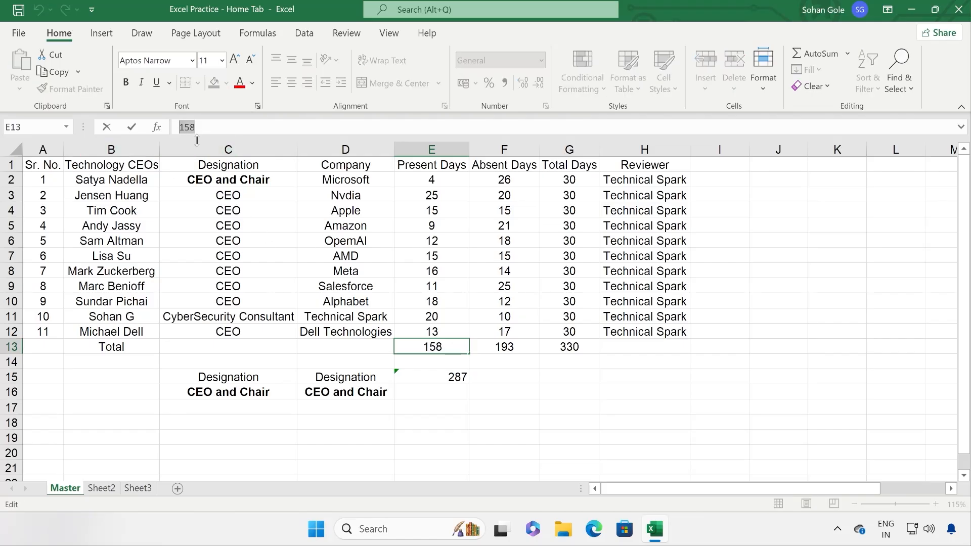
pyautogui.click(433, 316)
# Step: Paste E13 as a value again via the right-click menu and review the paste options
pyautogui.click(438, 346)
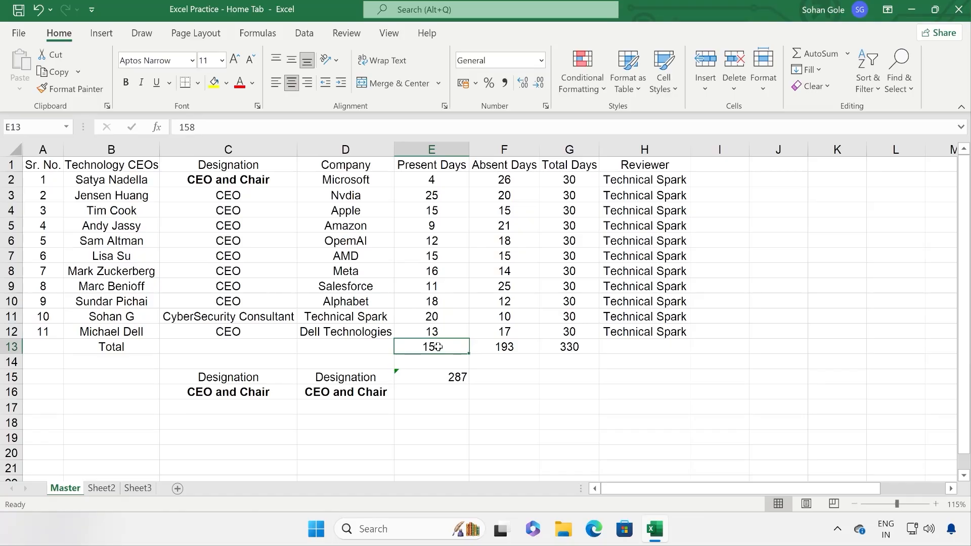
pyautogui.hotkey('ctrl', 'c')
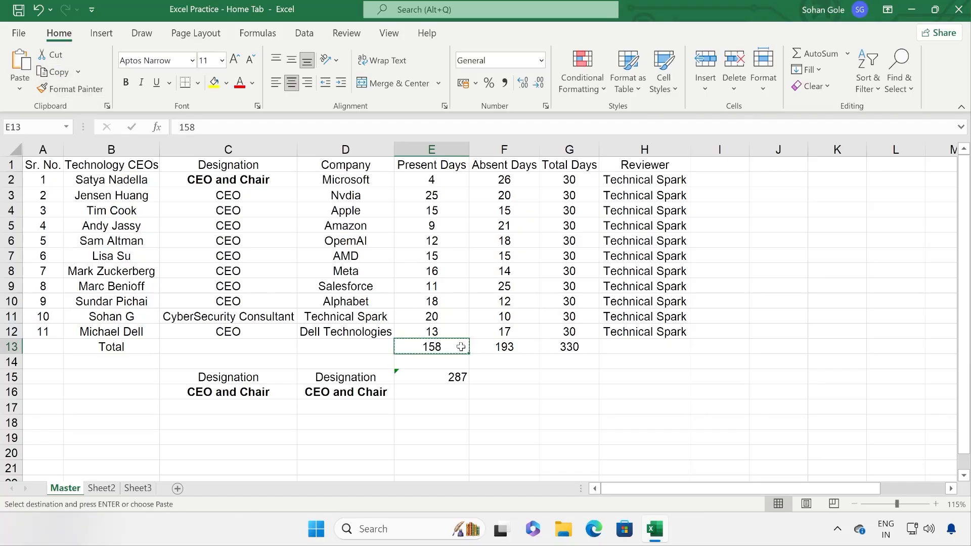
pyautogui.rightClick(452, 347)
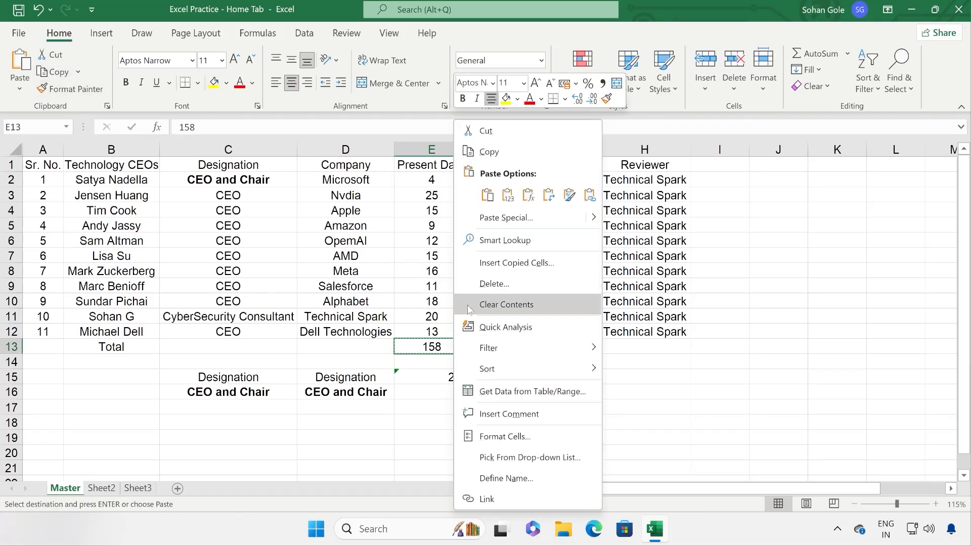
pyautogui.click(507, 198)
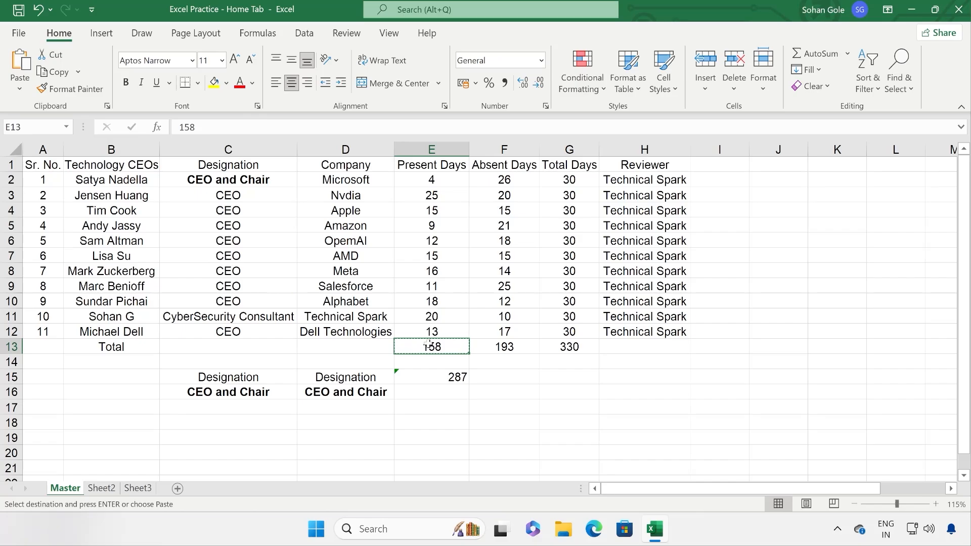
pyautogui.click(19, 89)
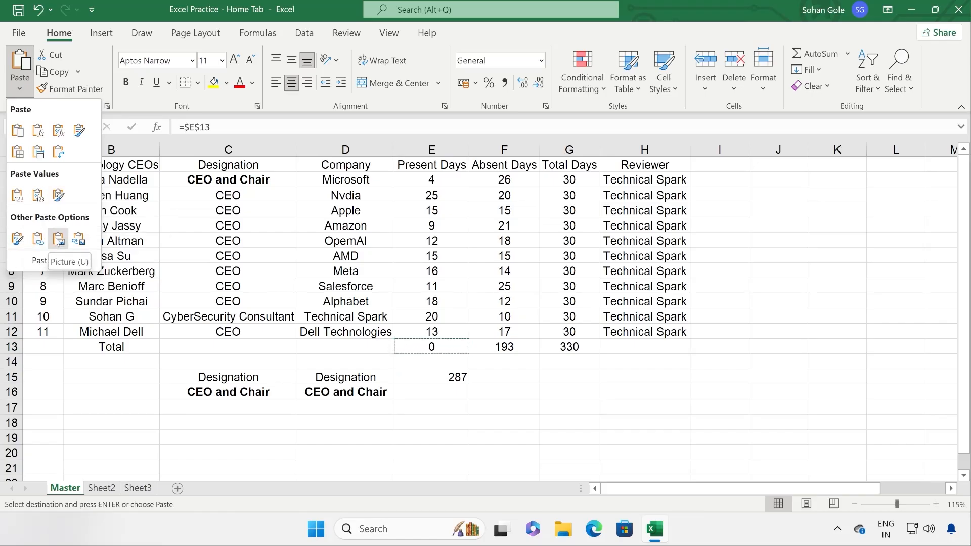
# Step: Paste a link to Technical Spark in D11 into F15
pyautogui.click(432, 356)
pyautogui.click(326, 313)
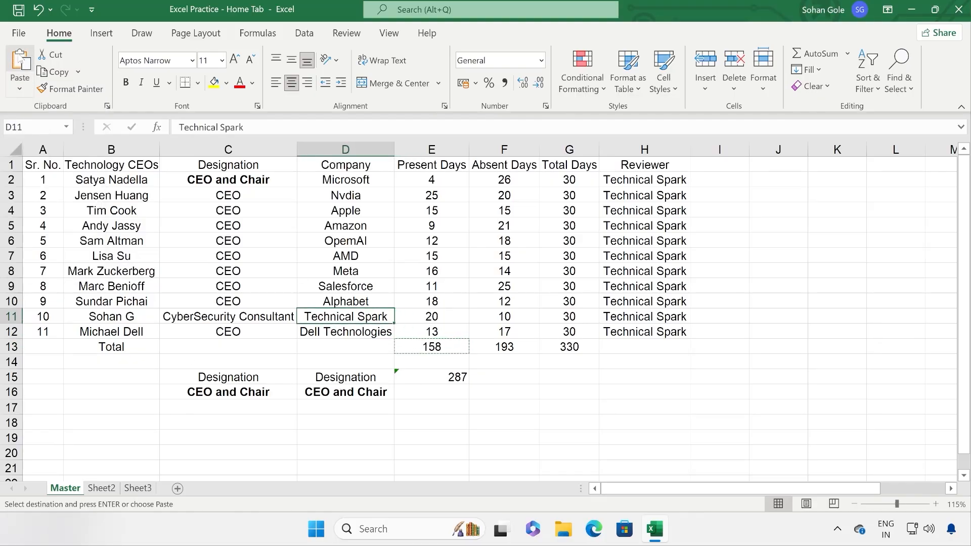
pyautogui.hotkey('ctrl', 'c')
pyautogui.click(502, 377)
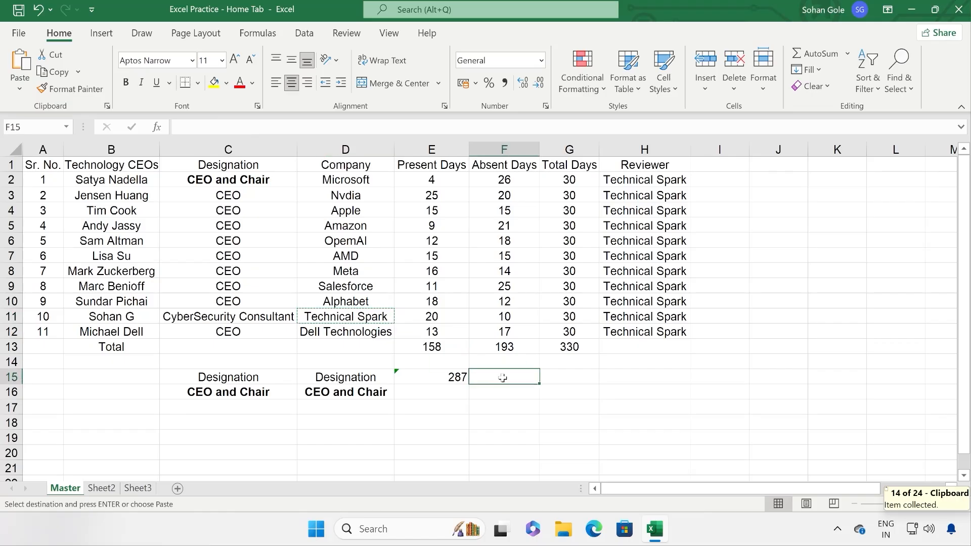
pyautogui.click(20, 90)
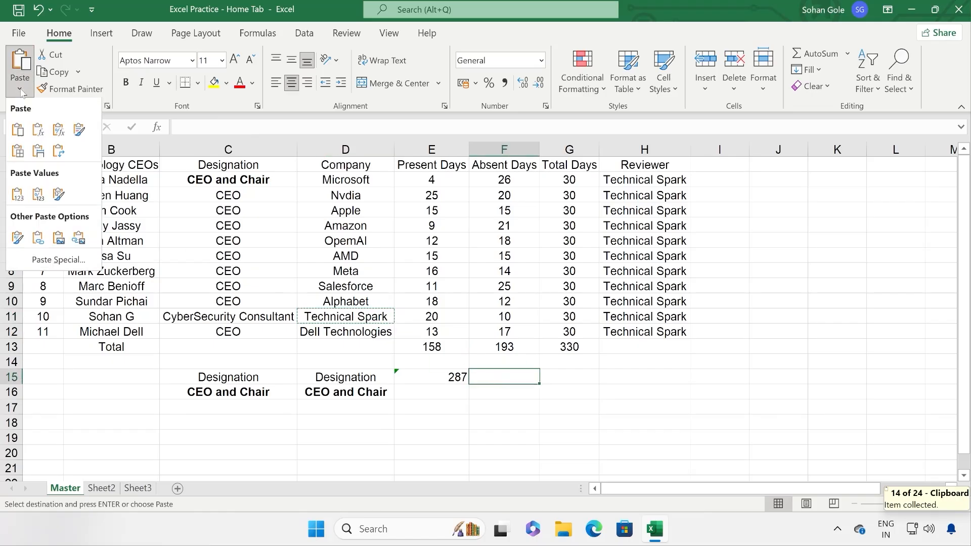
pyautogui.click(38, 238)
pyautogui.press('Escape')
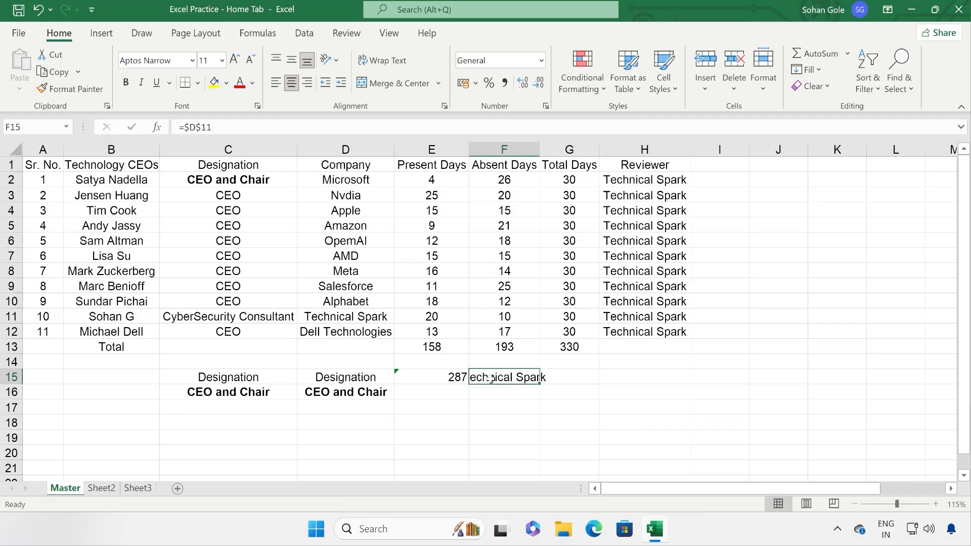
# Step: Check F15's =$D$11 link formula, then clear everything in C15:H16
pyautogui.doubleClick(487, 376)
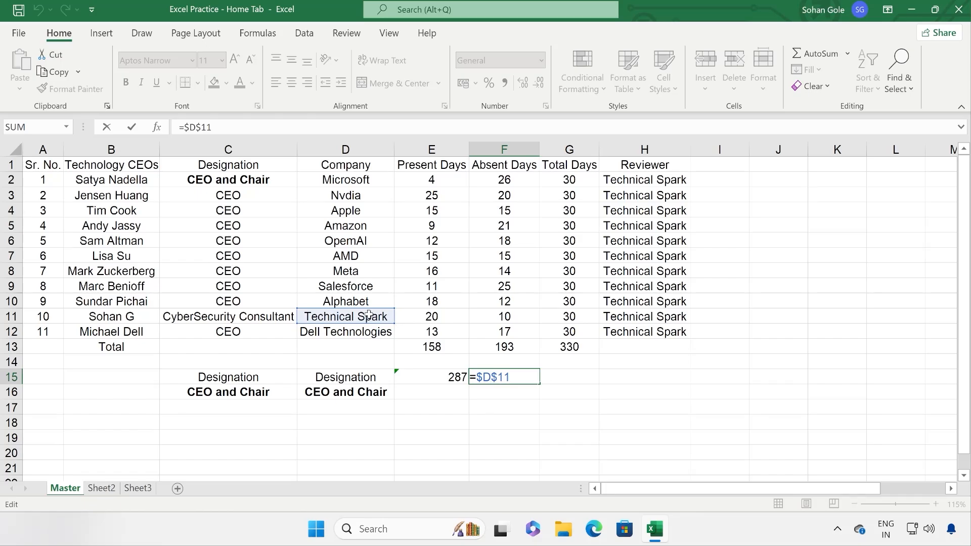
pyautogui.click(504, 404)
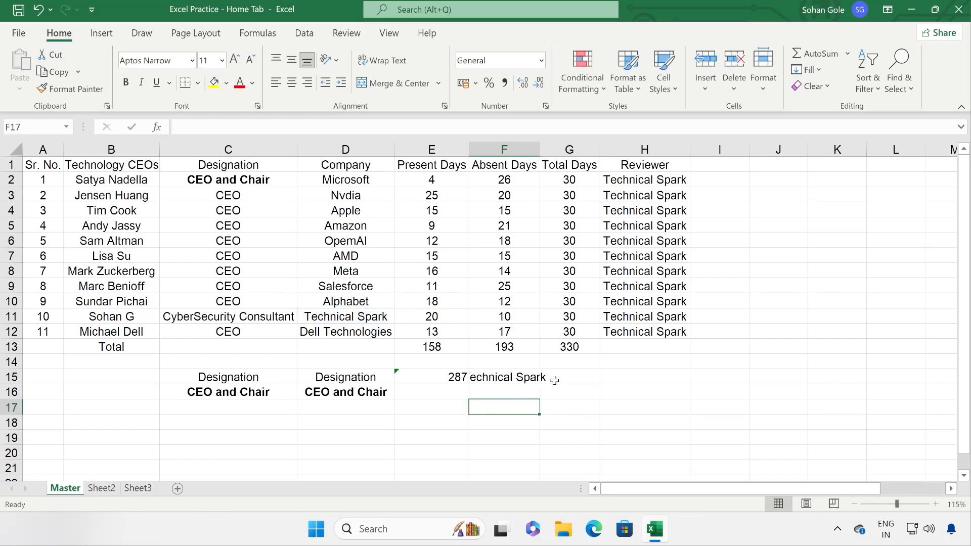
pyautogui.moveTo(614, 379); pyautogui.dragTo(210, 395)
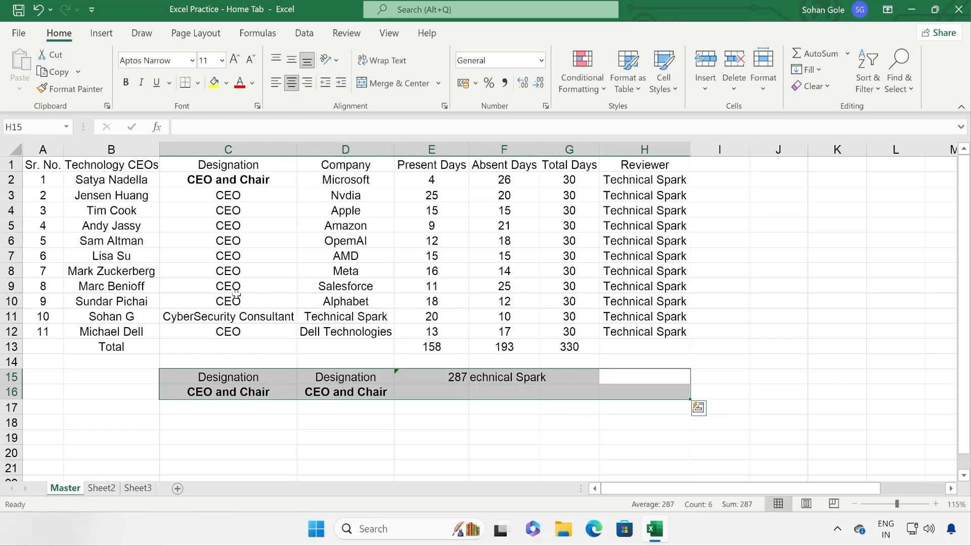
pyautogui.press('Delete')
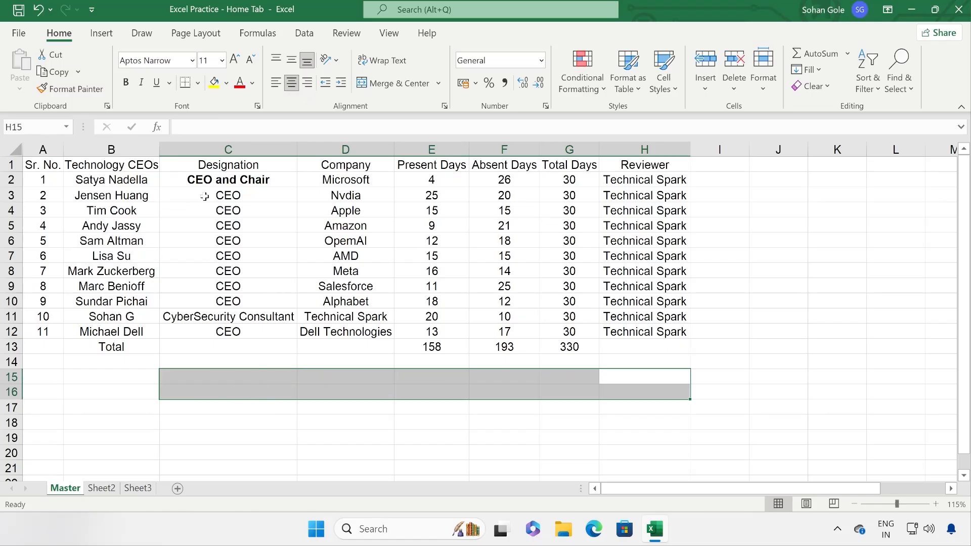
pyautogui.click(244, 214)
pyautogui.moveTo(35, 165); pyautogui.dragTo(238, 196)
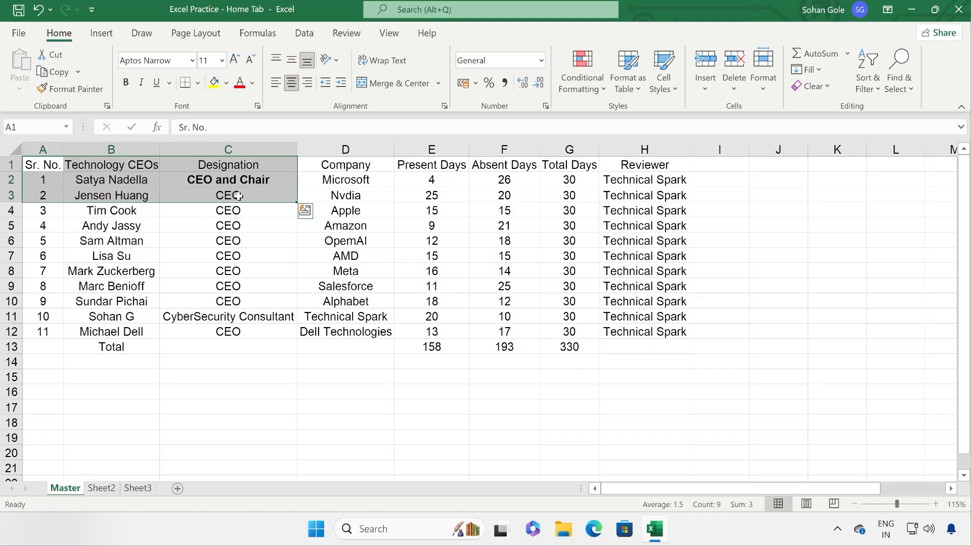
pyautogui.click(57, 72)
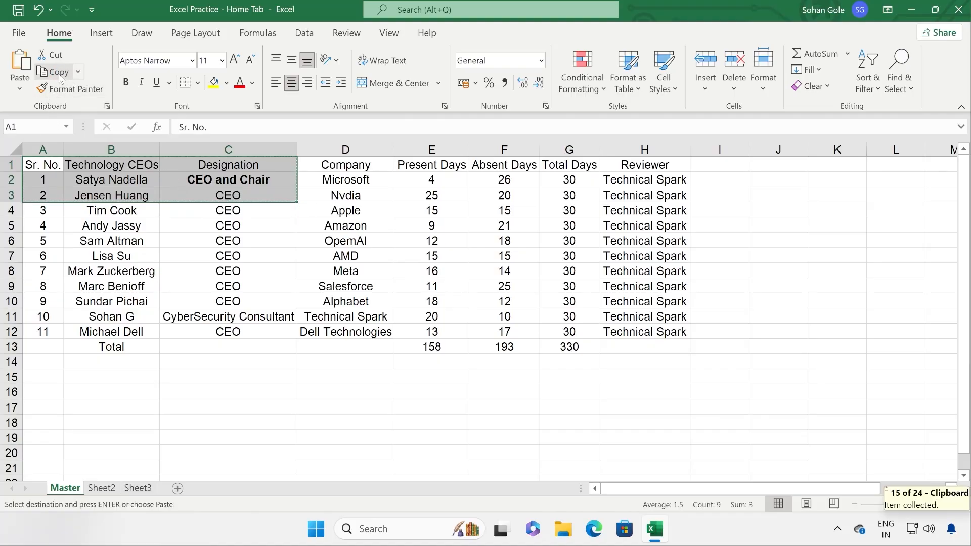
pyautogui.click(310, 375)
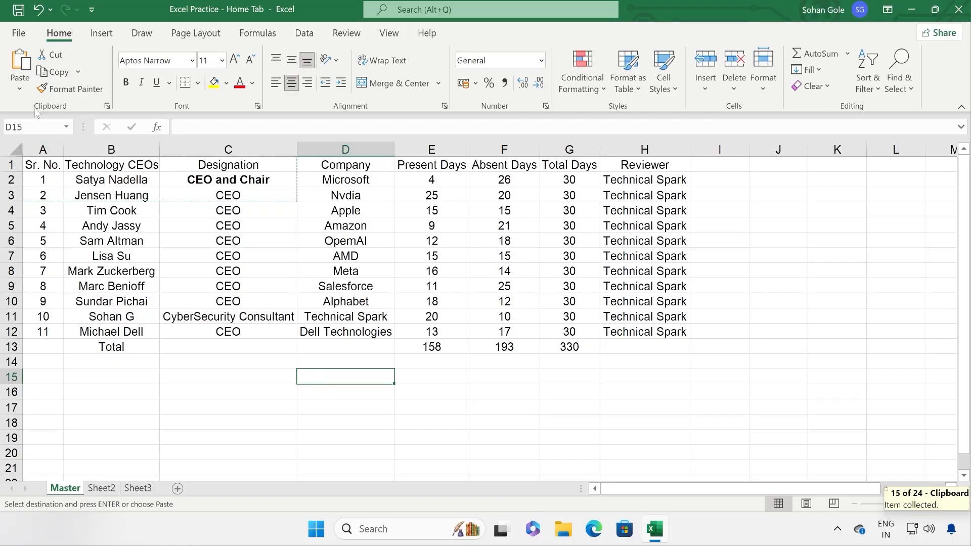
pyautogui.click(19, 89)
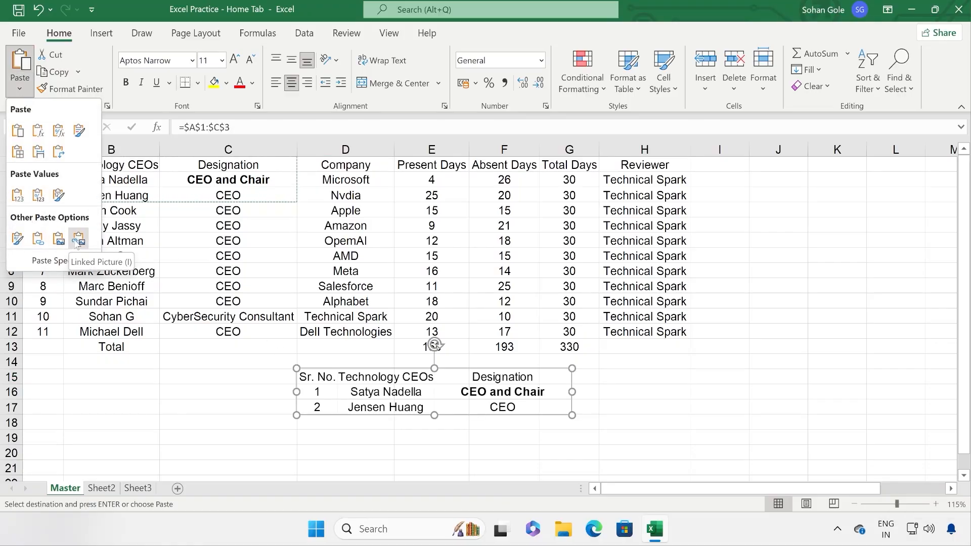
pyautogui.click(59, 240)
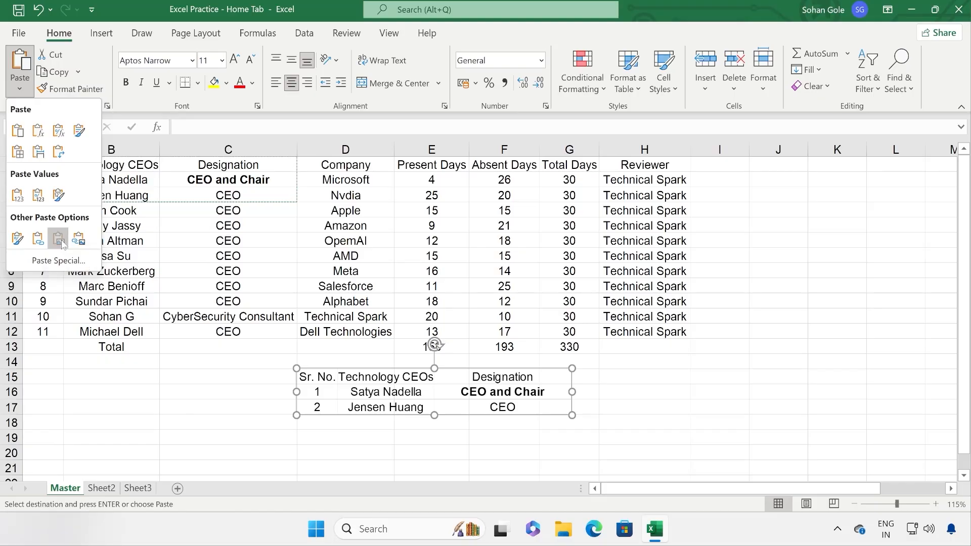
pyautogui.moveTo(337, 403); pyautogui.dragTo(396, 389)
pyautogui.press('Delete')
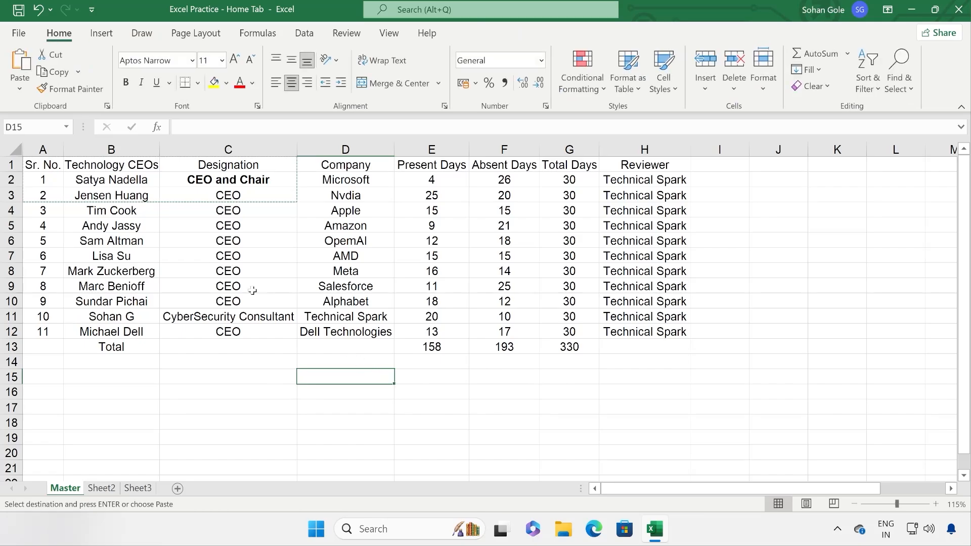
pyautogui.click(19, 91)
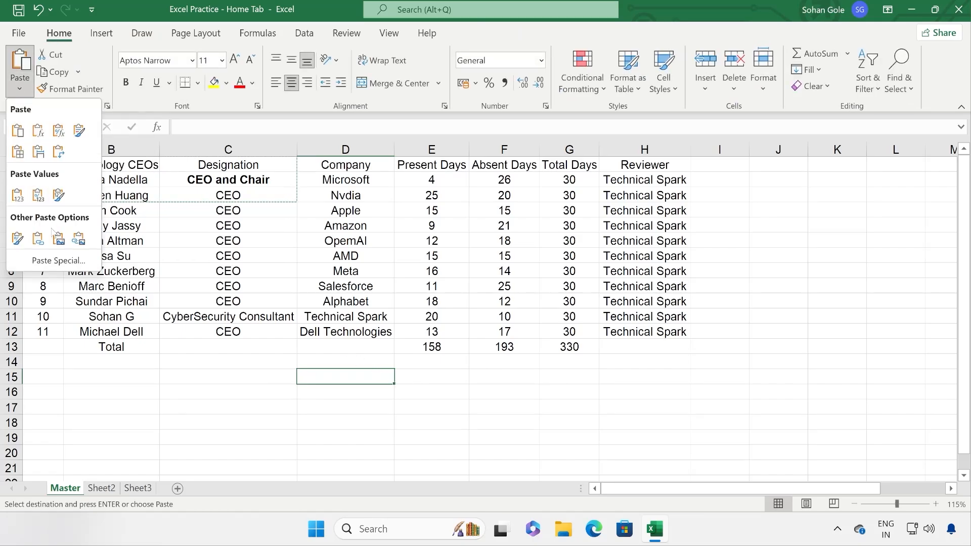
pyautogui.click(78, 239)
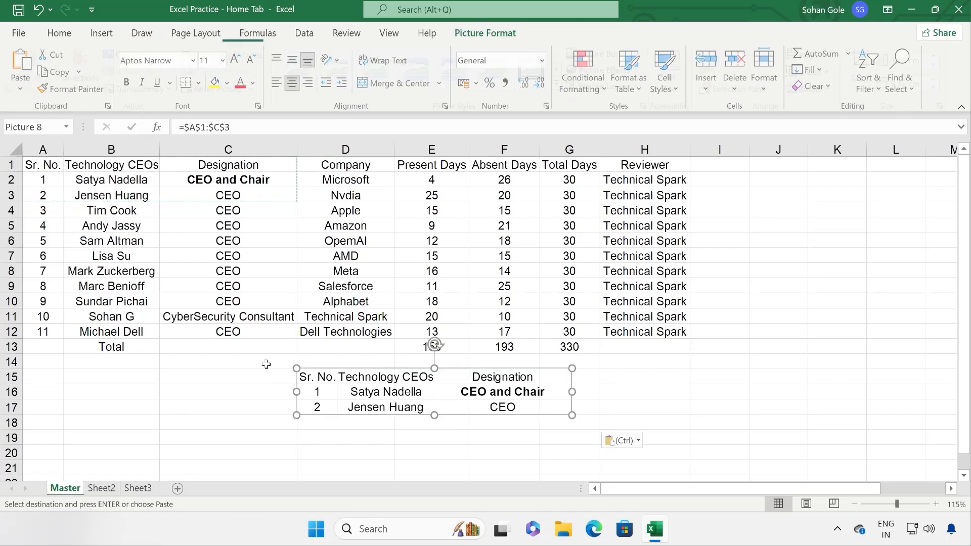
pyautogui.press('Escape')
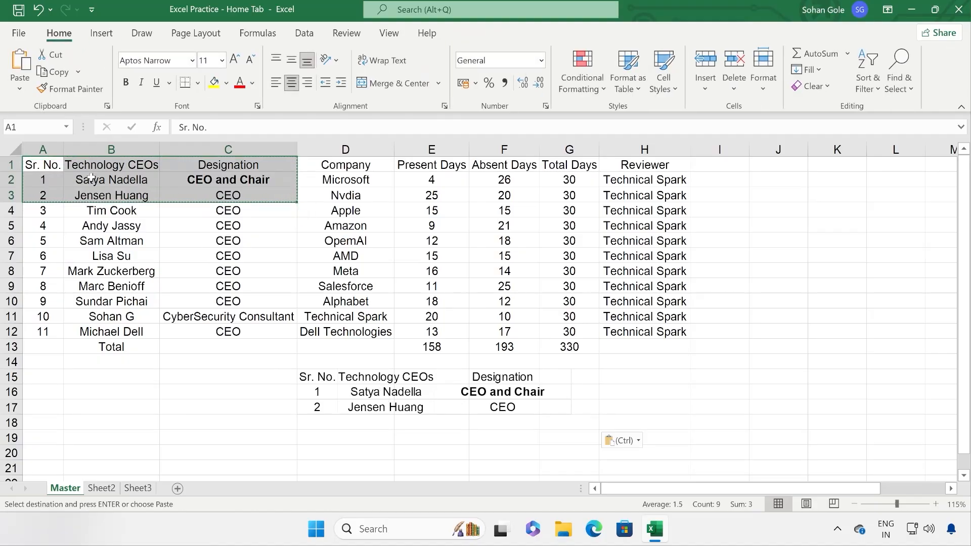
pyautogui.click(249, 420)
pyautogui.press('Escape')
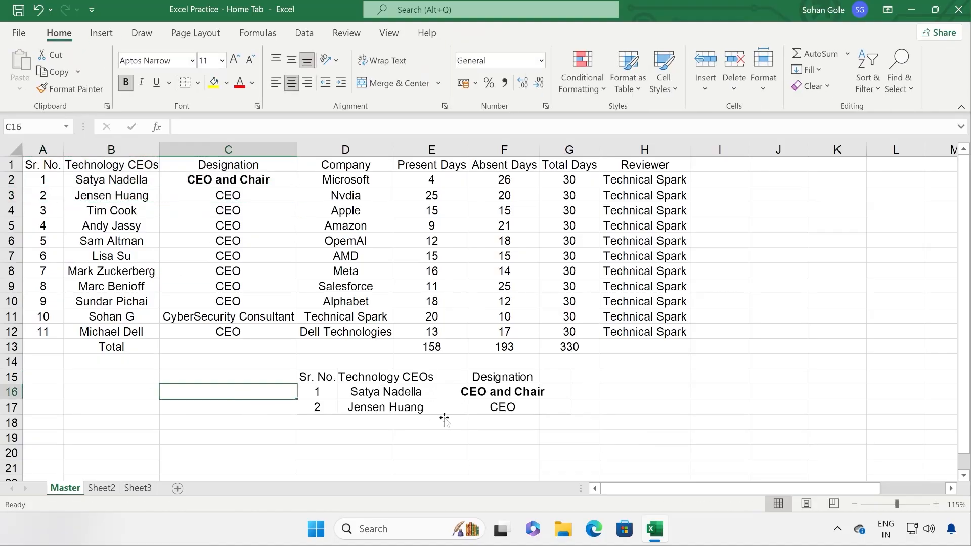
pyautogui.click(413, 391)
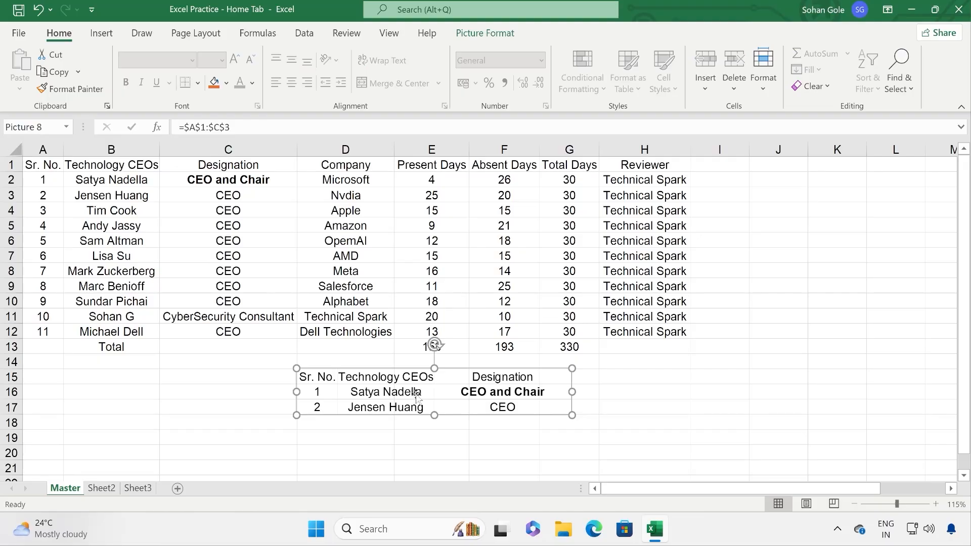
pyautogui.doubleClick(416, 393)
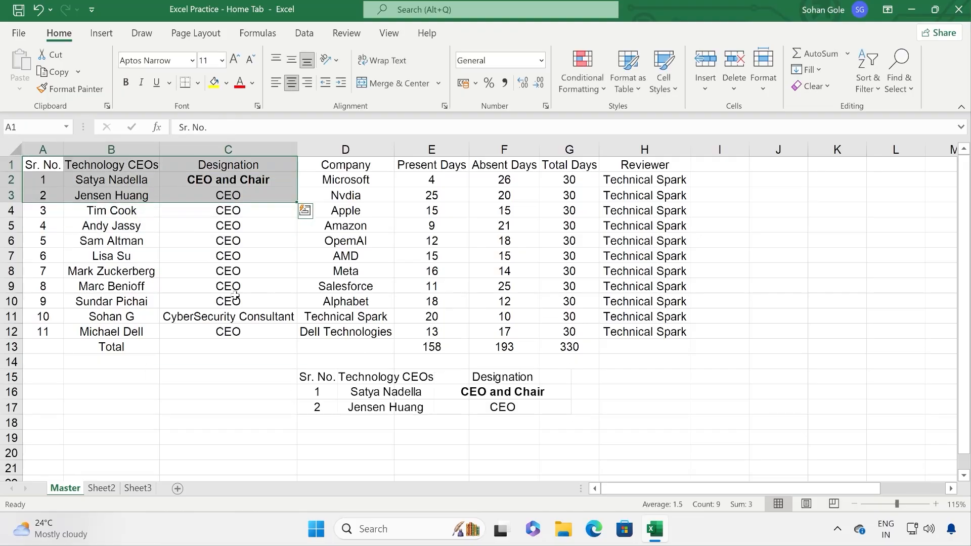
pyautogui.click(379, 395)
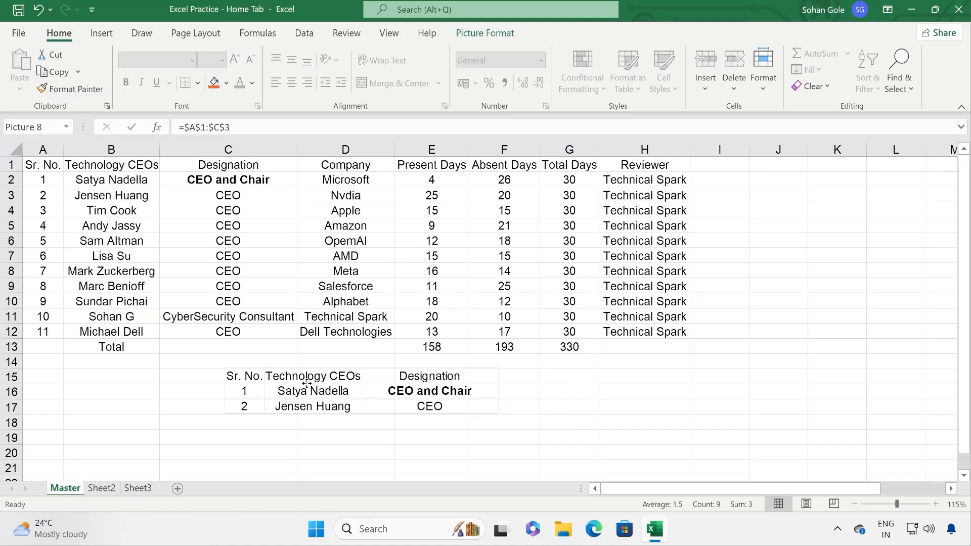
pyautogui.press('Delete')
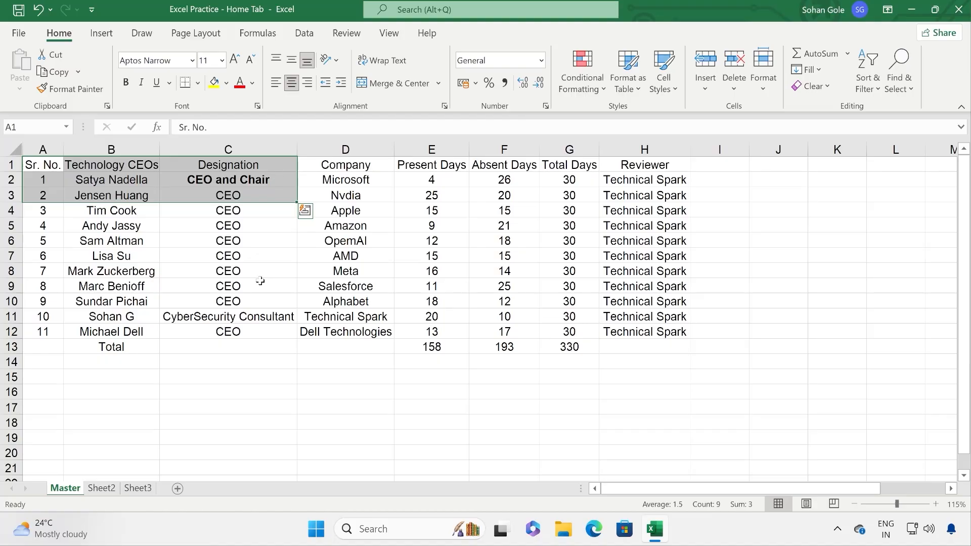
# Step: Select the table's first four columns and clear the selections beside the CEO table
pyautogui.click(762, 196)
pyautogui.click(765, 212)
pyautogui.click(769, 242)
pyautogui.click(769, 271)
pyautogui.click(768, 287)
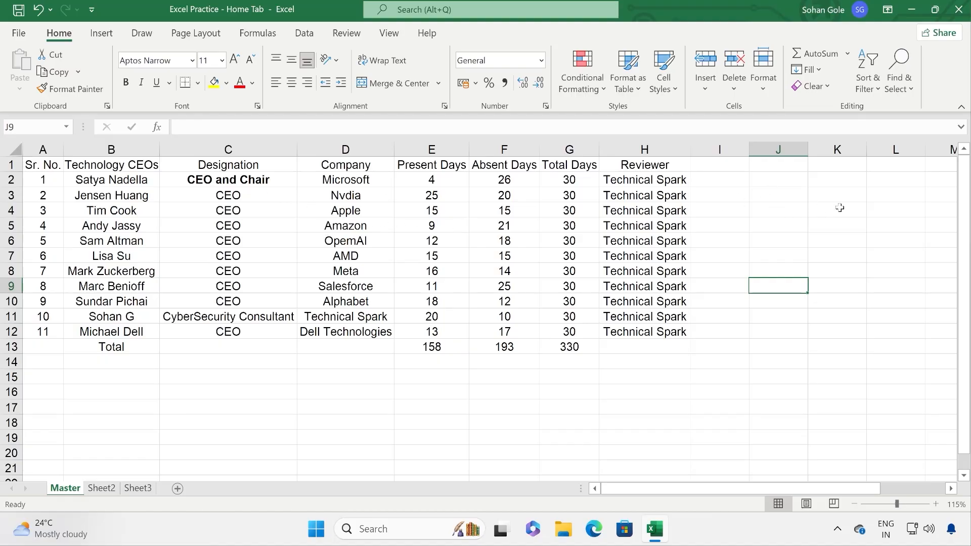
pyautogui.moveTo(51, 166); pyautogui.dragTo(332, 332)
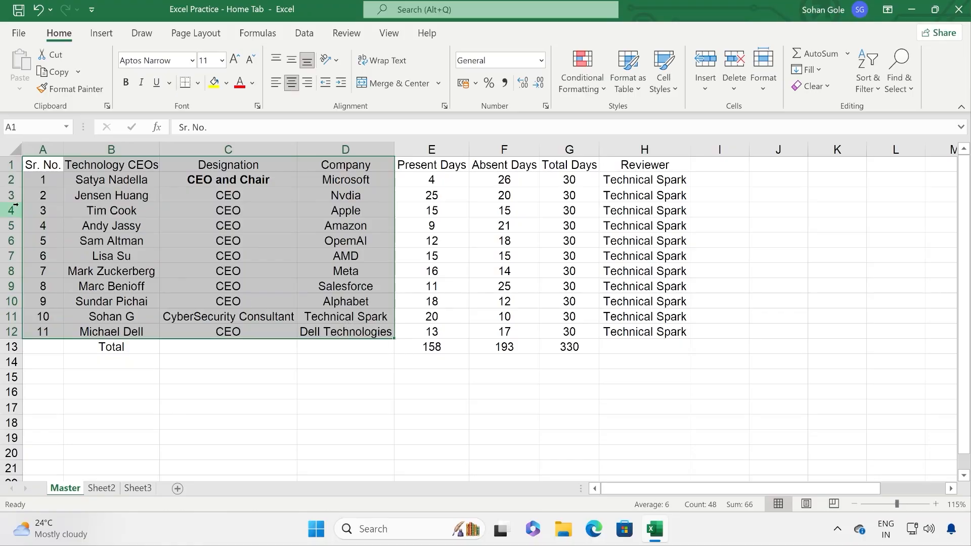
pyautogui.click(744, 215)
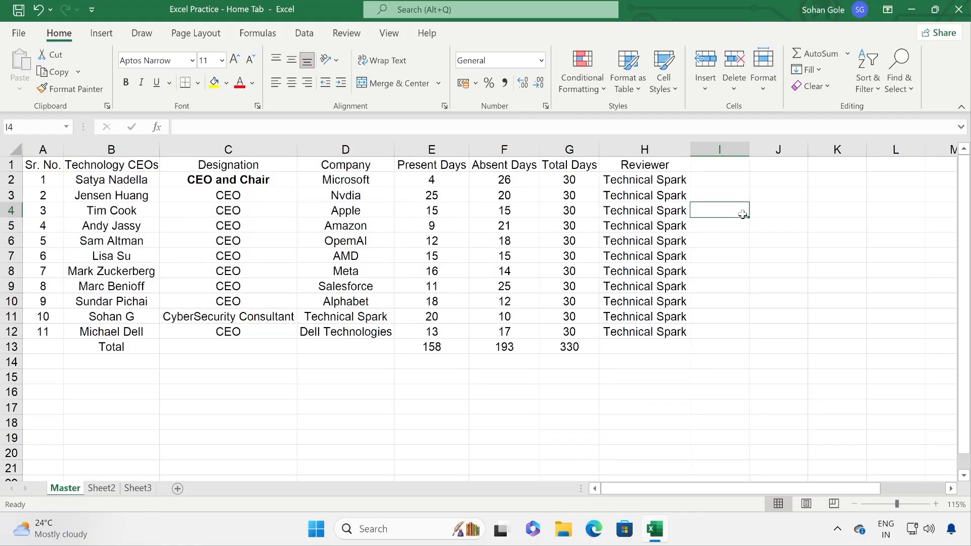
pyautogui.click(758, 196)
pyautogui.click(759, 212)
pyautogui.click(758, 241)
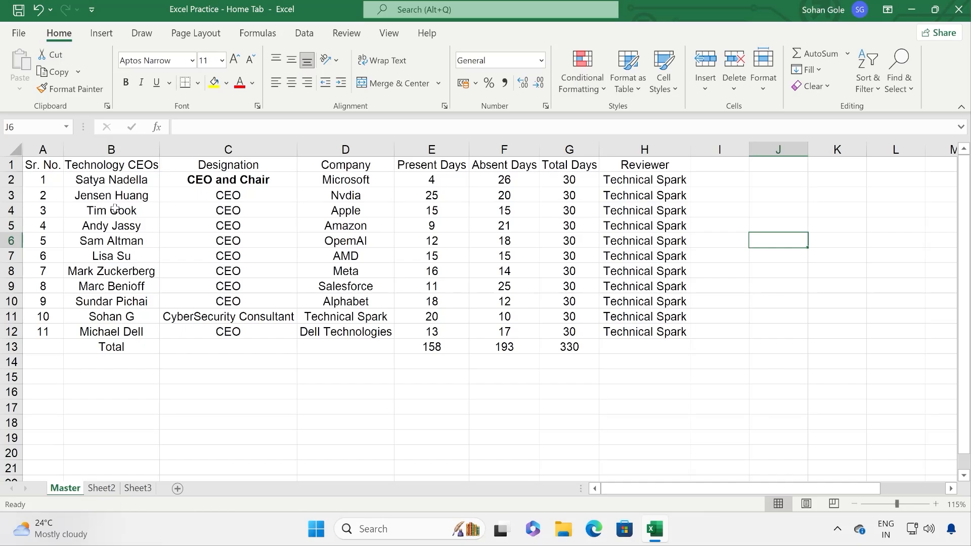
pyautogui.click(207, 362)
# Step: Copy the CEO name in B8 and show the Paste choices
pyautogui.click(125, 268)
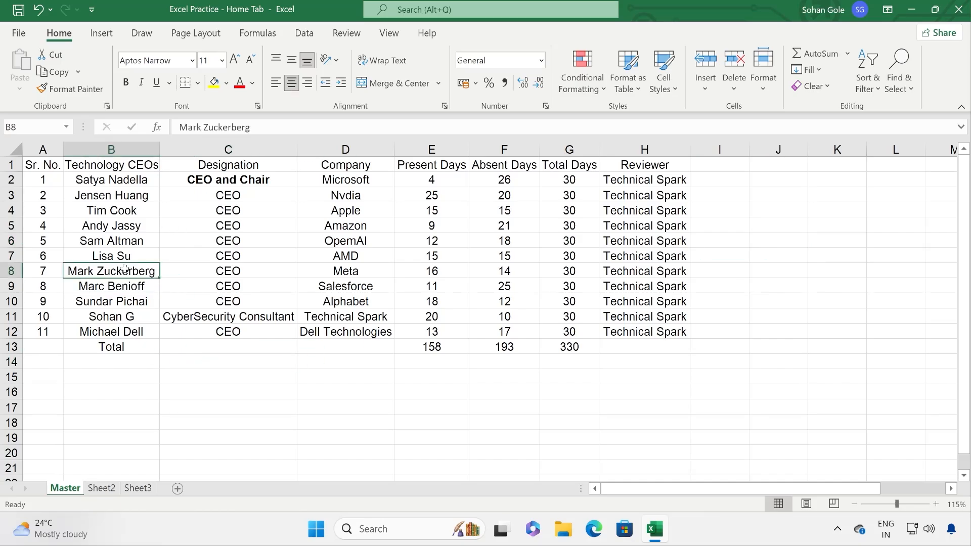
pyautogui.click(56, 72)
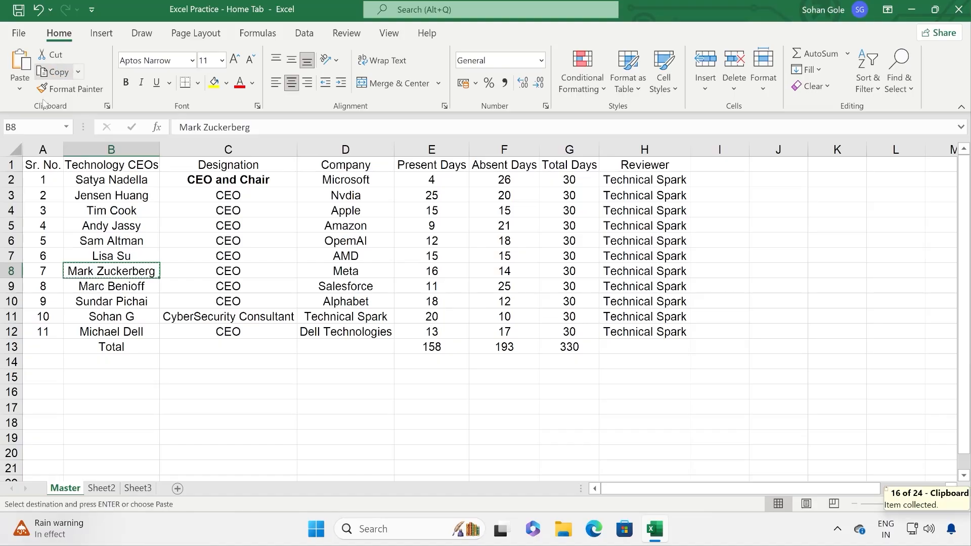
pyautogui.click(19, 90)
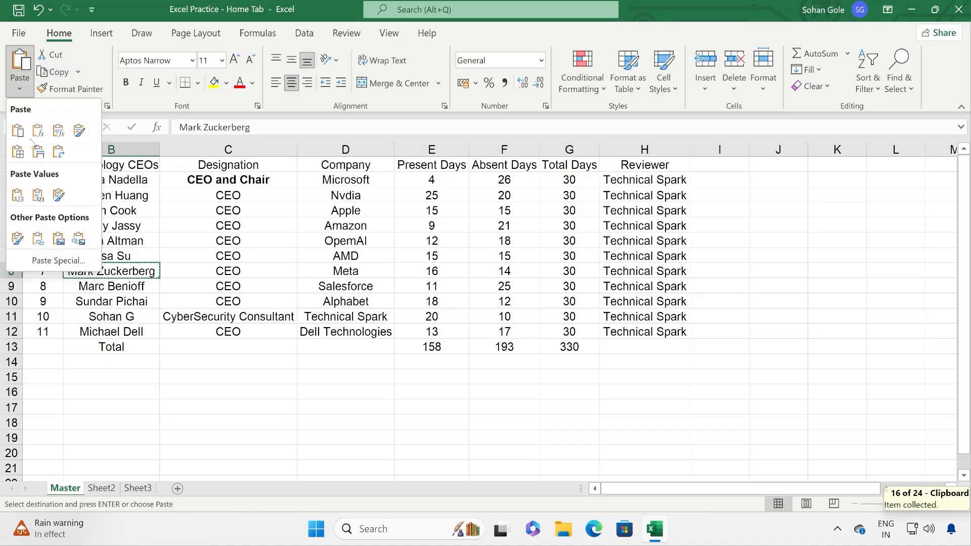
pyautogui.click(58, 260)
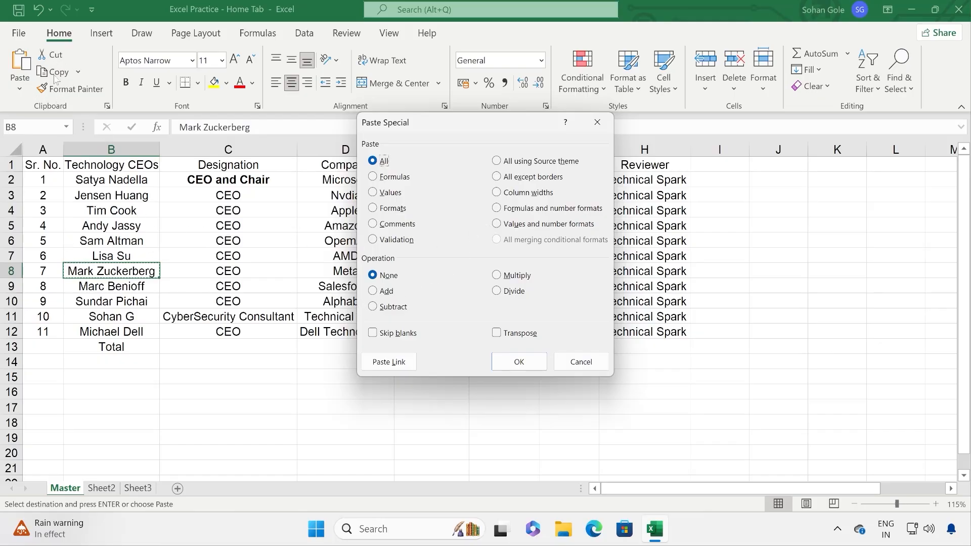
pyautogui.click(594, 363)
pyautogui.click(594, 363)
pyautogui.click(329, 271)
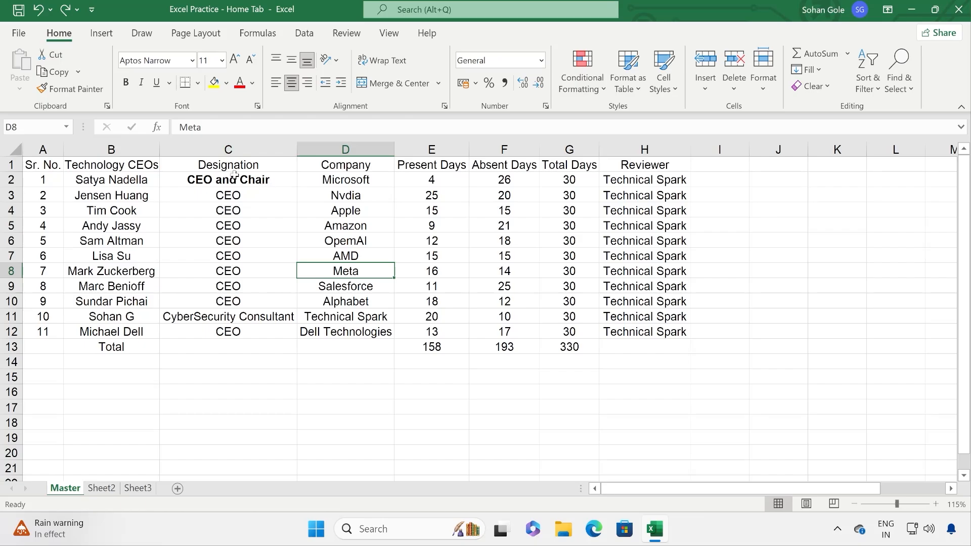
# Step: Open the Clipboard pane and copy B1 Technology CEOs, B2's CEO name, and C2 CEO and Chair
pyautogui.click(107, 107)
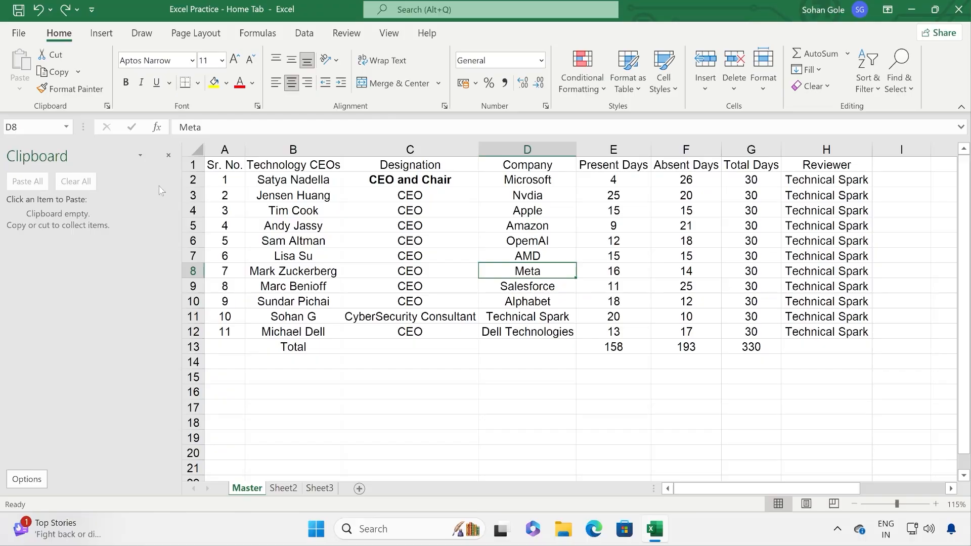
pyautogui.click(303, 167)
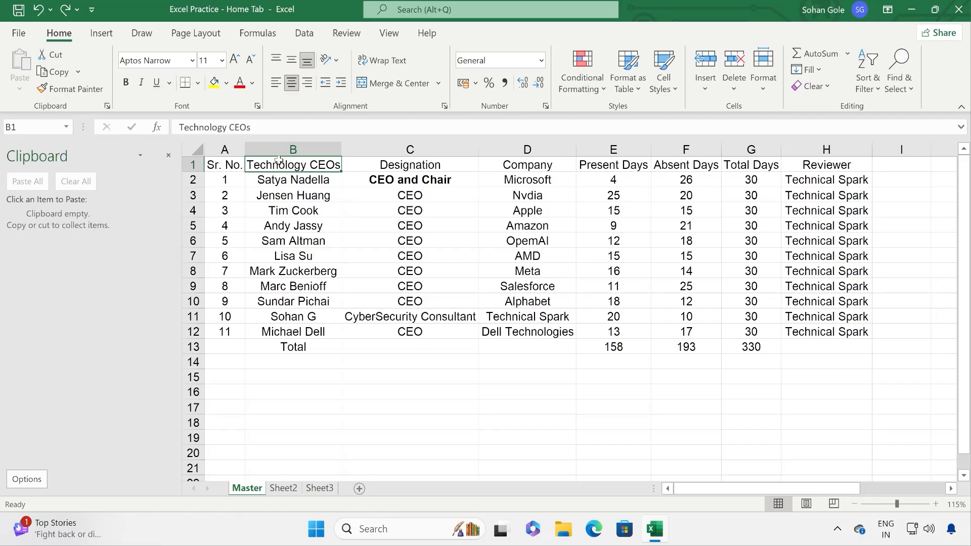
pyautogui.click(53, 72)
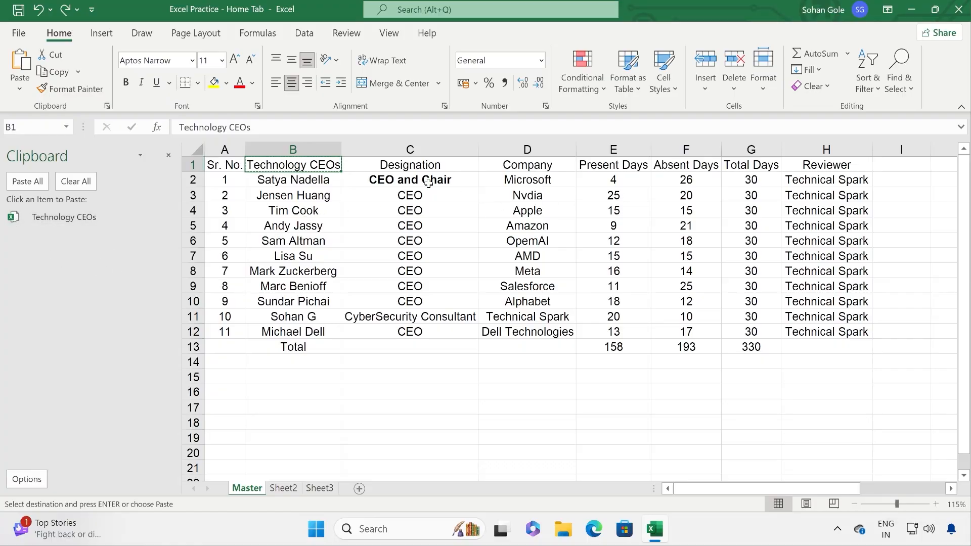
pyautogui.click(292, 178)
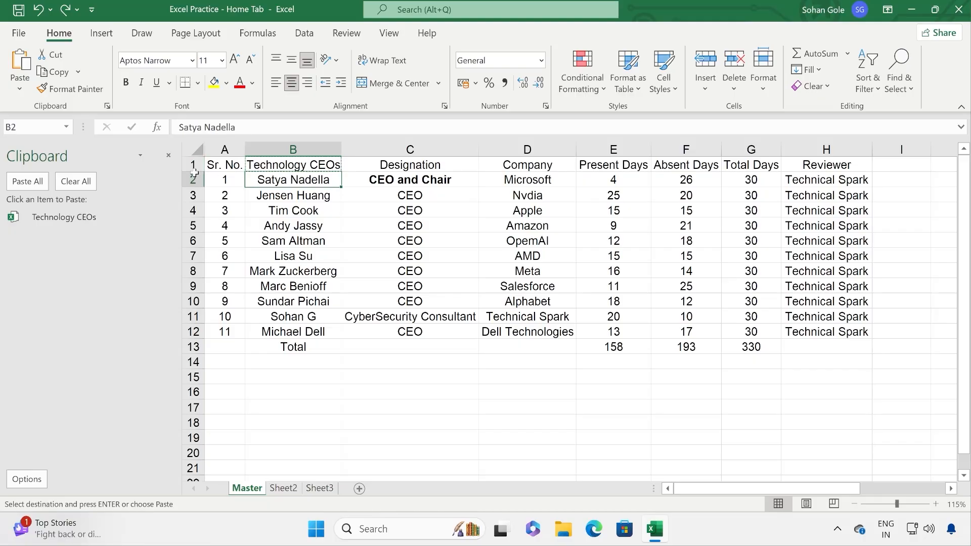
pyautogui.click(54, 72)
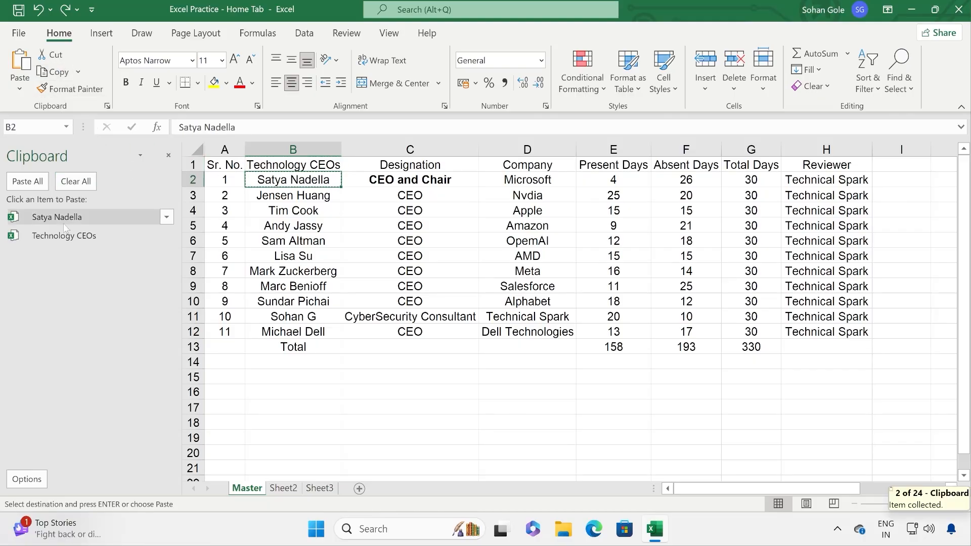
pyautogui.click(438, 178)
pyautogui.click(54, 72)
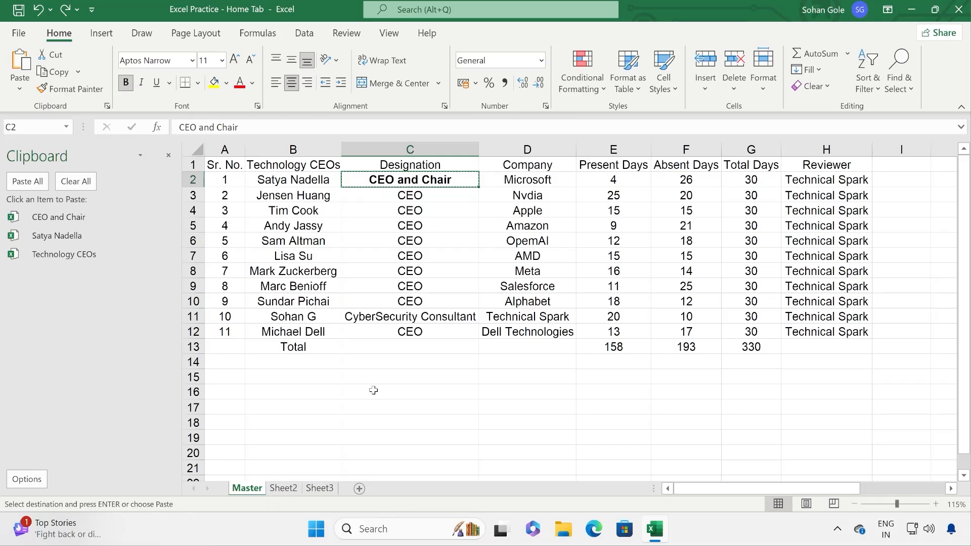
pyautogui.click(397, 378)
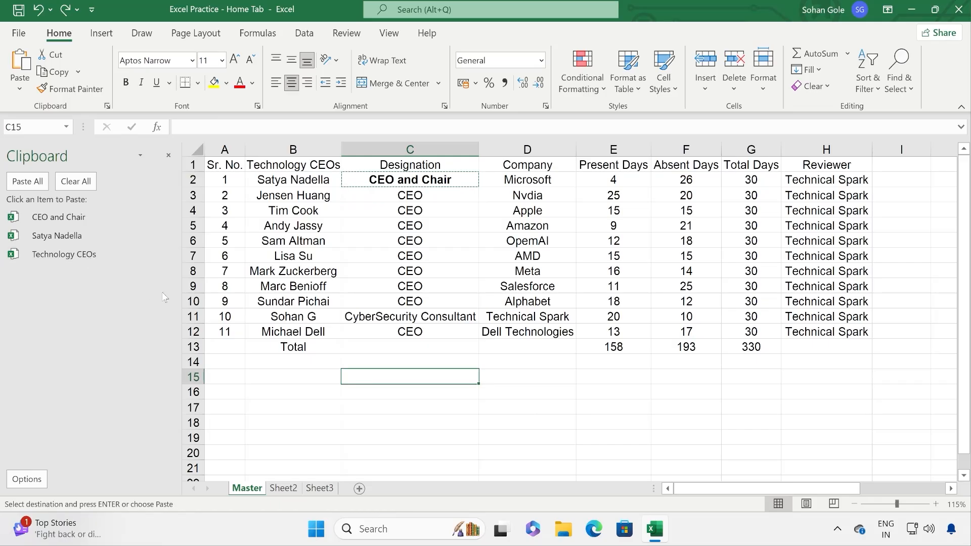
pyautogui.click(166, 236)
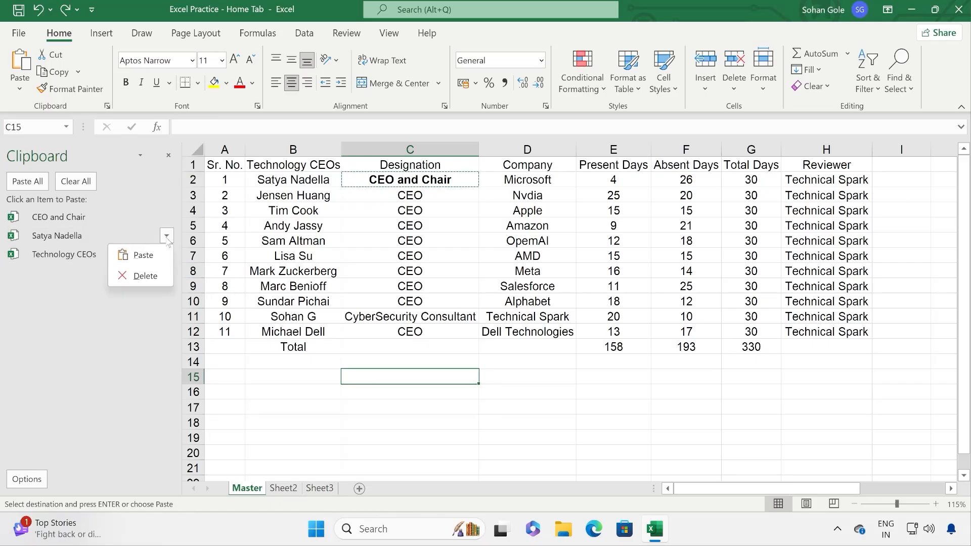
pyautogui.click(140, 254)
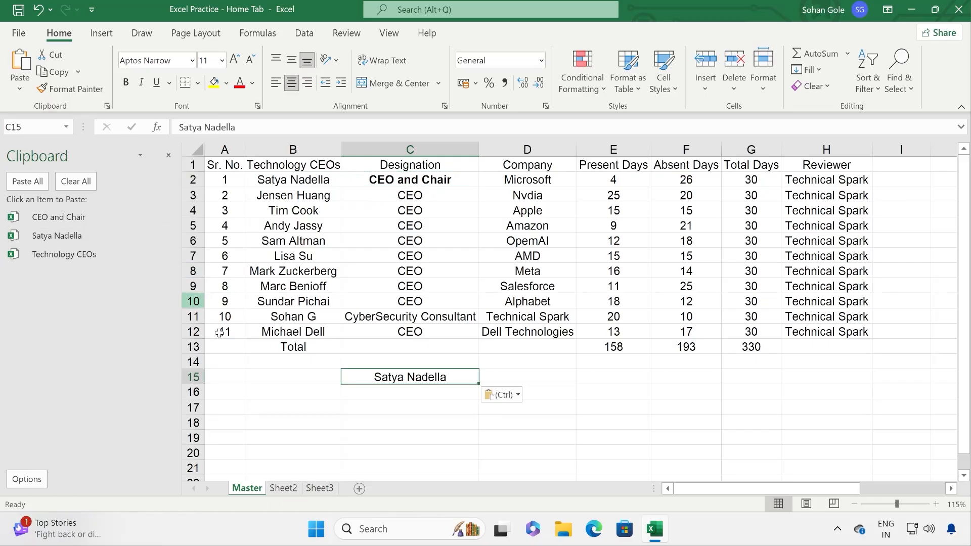
pyautogui.click(412, 395)
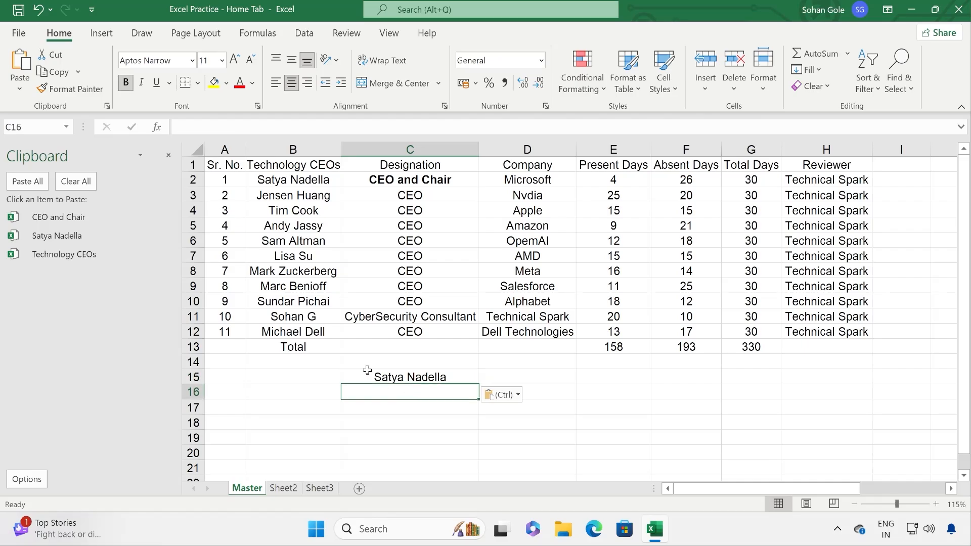
pyautogui.click(166, 258)
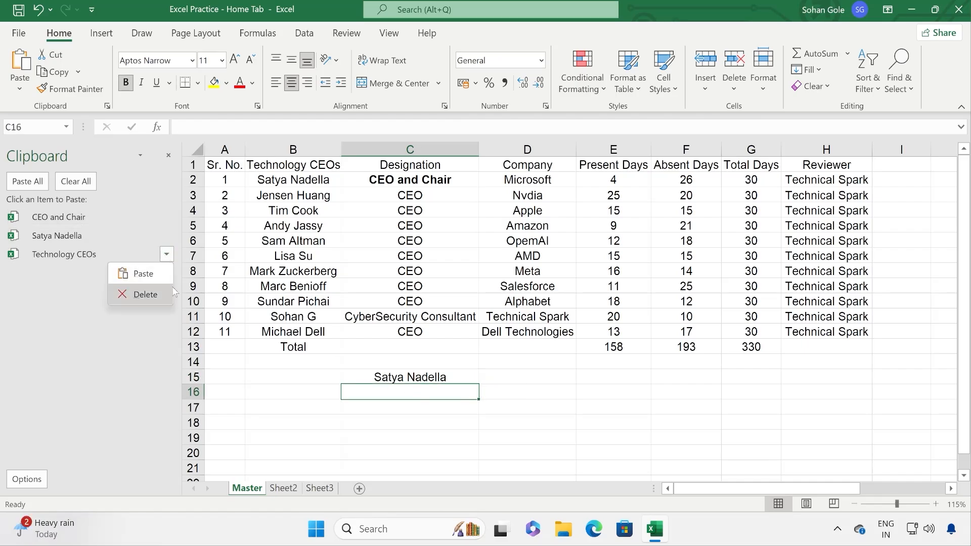
pyautogui.click(160, 273)
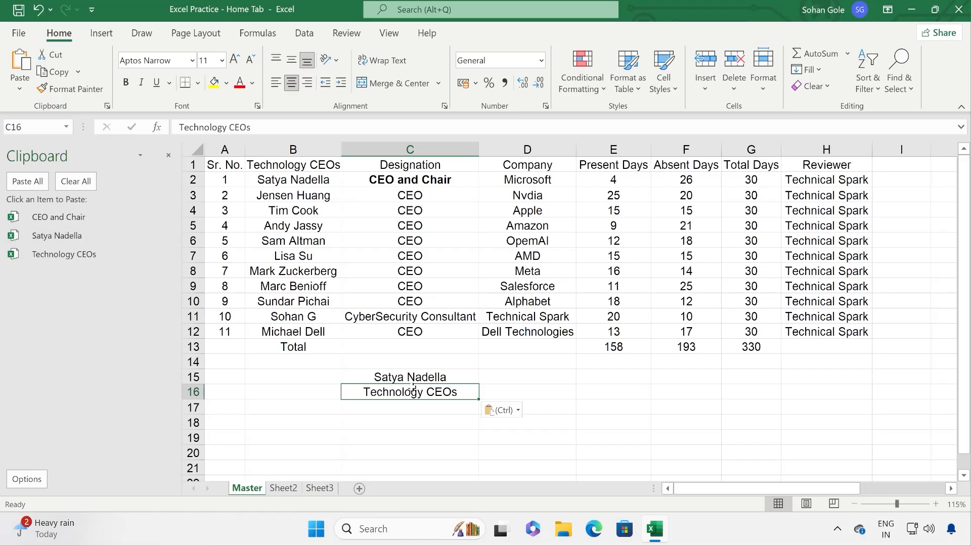
pyautogui.click(405, 361)
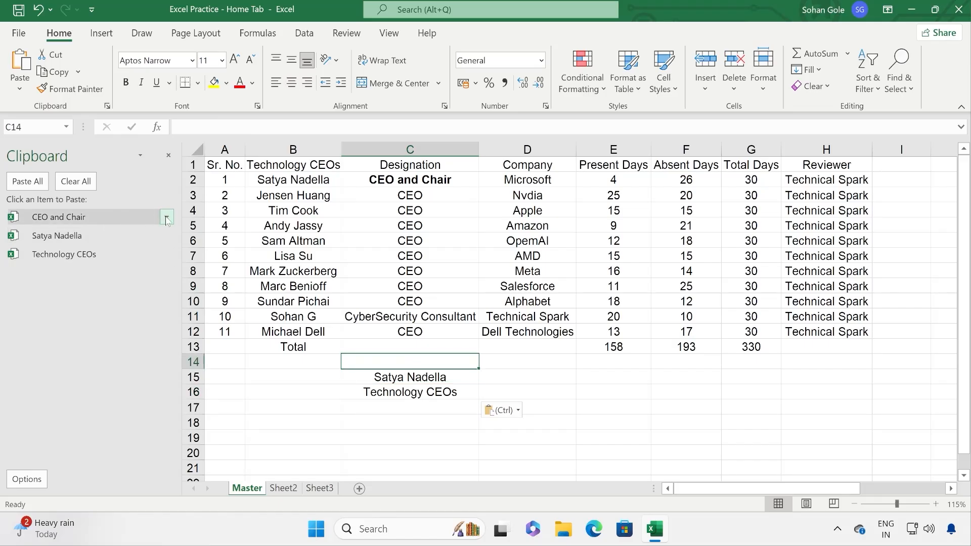
pyautogui.click(166, 217)
pyautogui.click(167, 238)
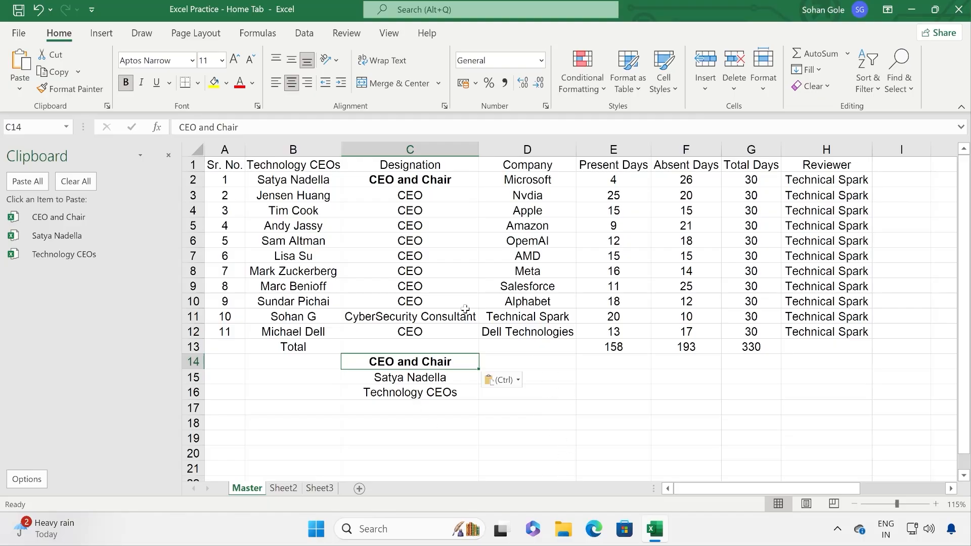
pyautogui.click(556, 391)
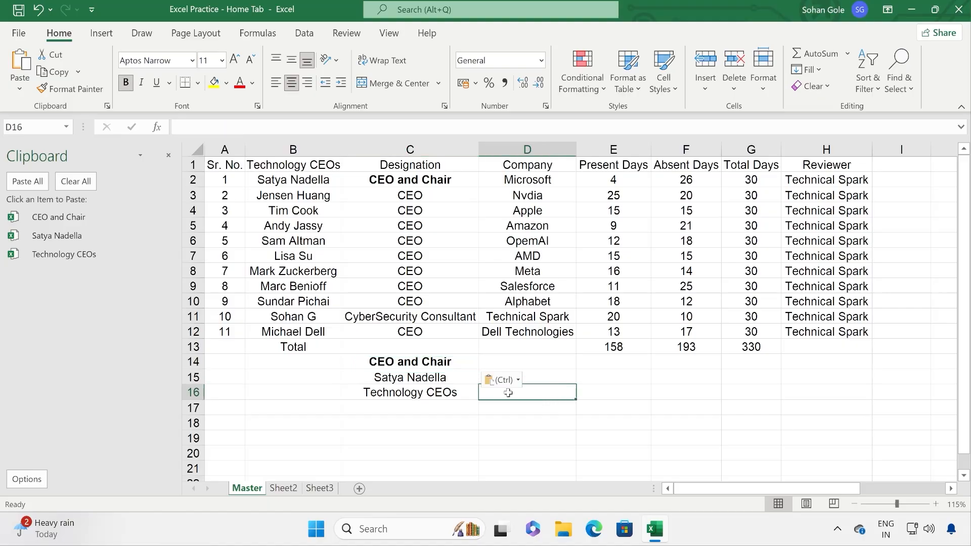
pyautogui.click(588, 390)
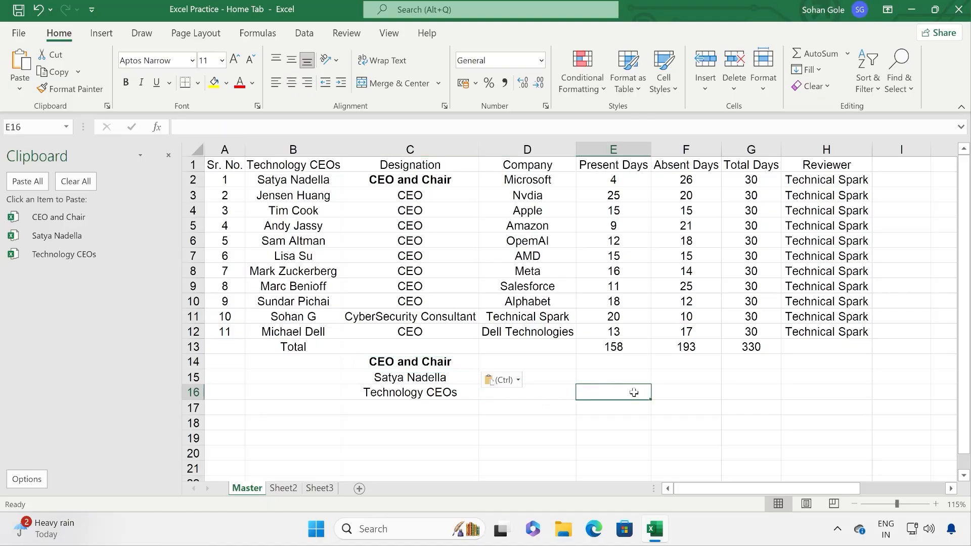
pyautogui.click(27, 181)
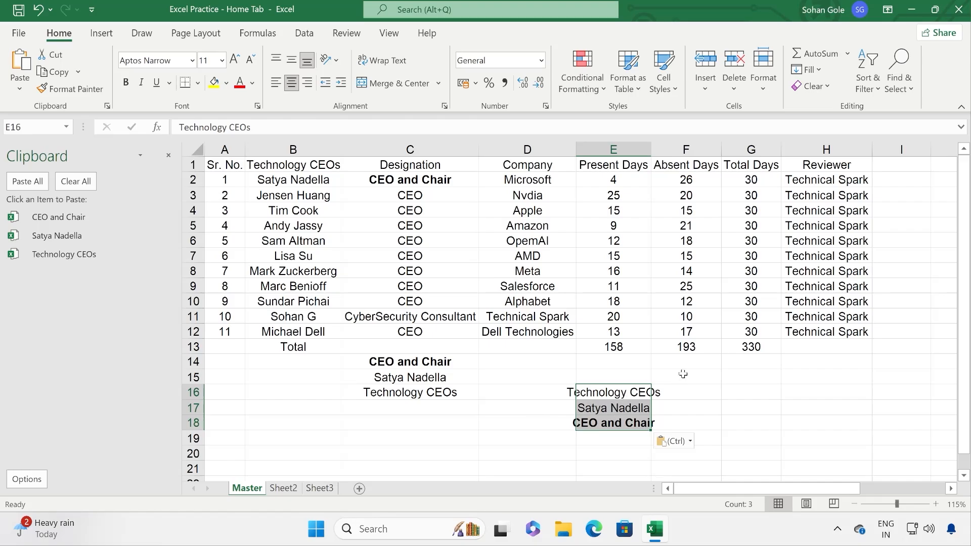
pyautogui.moveTo(701, 367); pyautogui.dragTo(420, 423)
pyautogui.press('Delete')
pyautogui.click(657, 367)
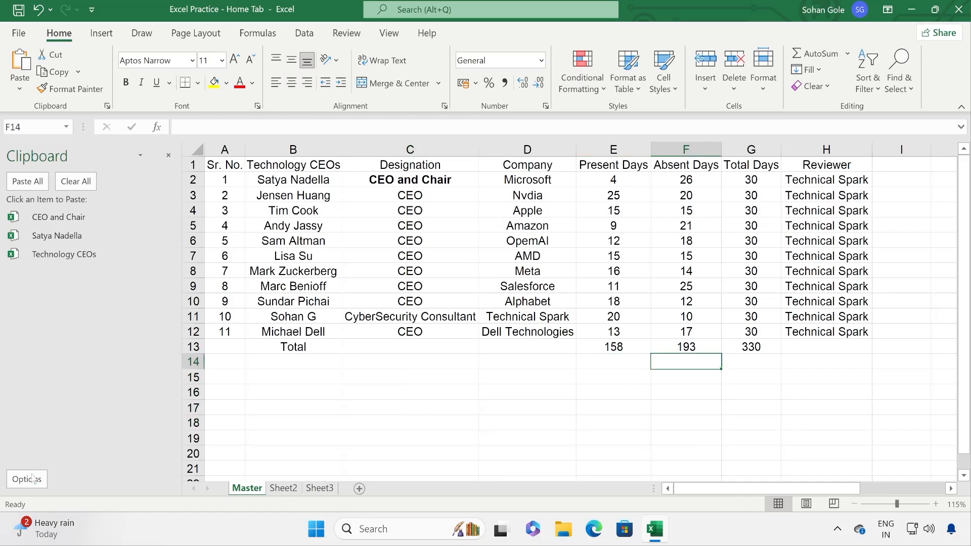
# Step: Open and dismiss the Clipboard pane's Options menu, then close the pane
pyautogui.click(28, 481)
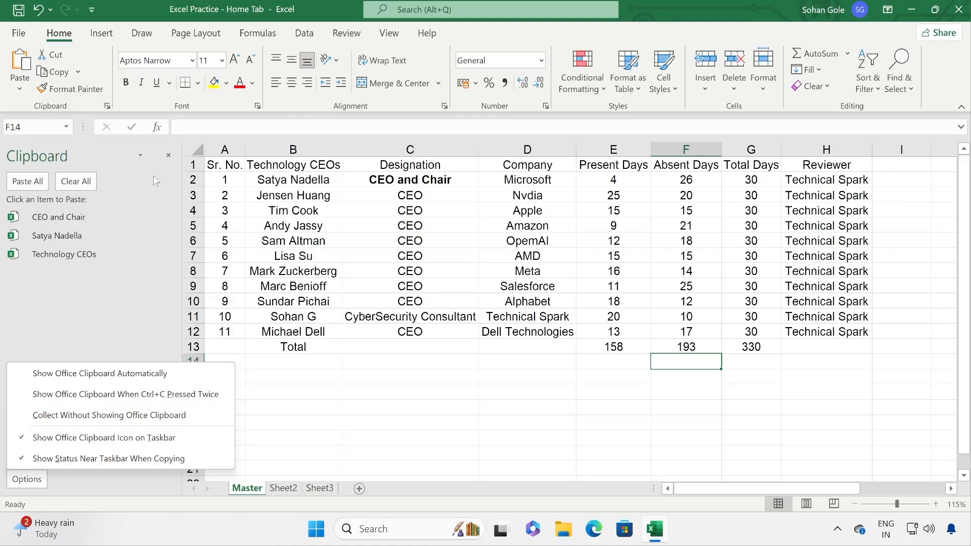
pyautogui.click(80, 305)
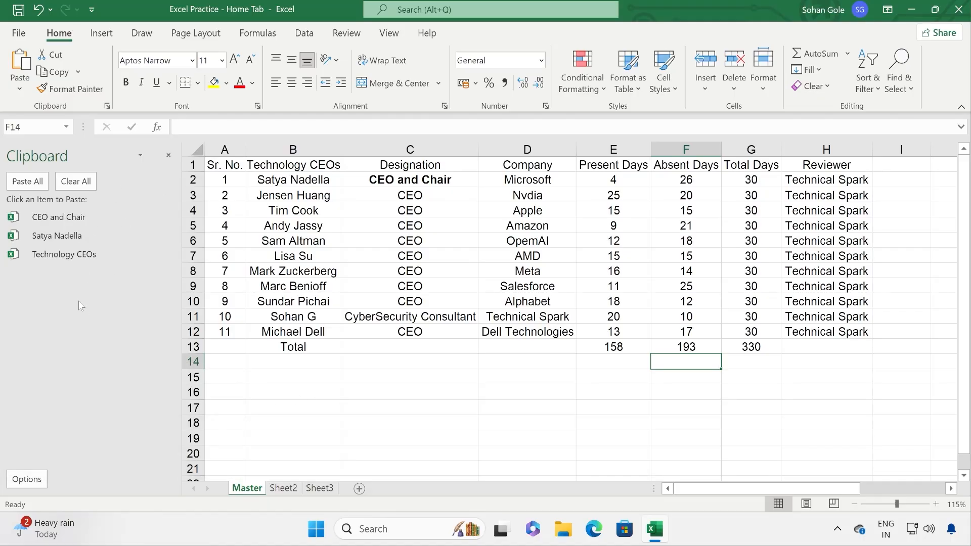
pyautogui.click(169, 158)
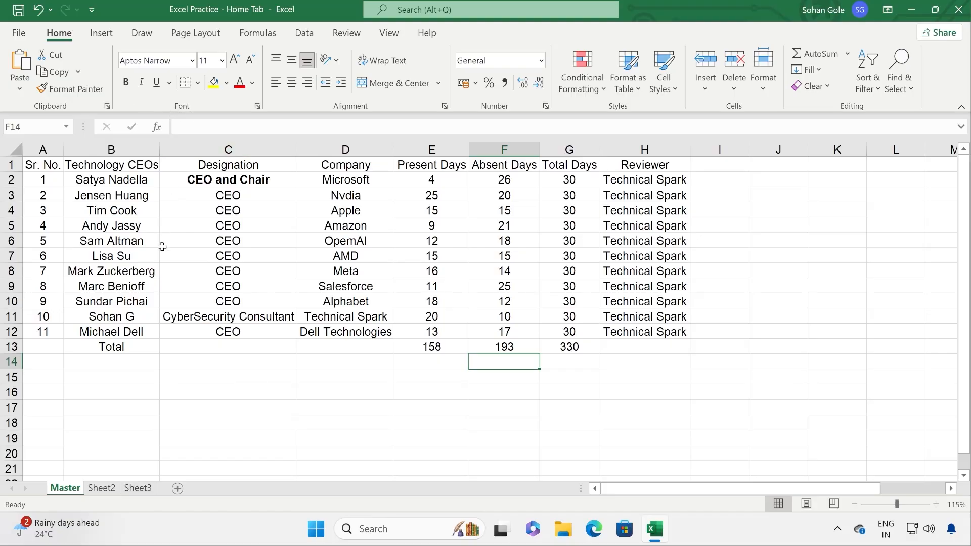
# Step: Remove bold from CEO and Chair in C2 and browse fonts for the table, keeping Aptos Narrow
pyautogui.click(247, 182)
pyautogui.click(126, 82)
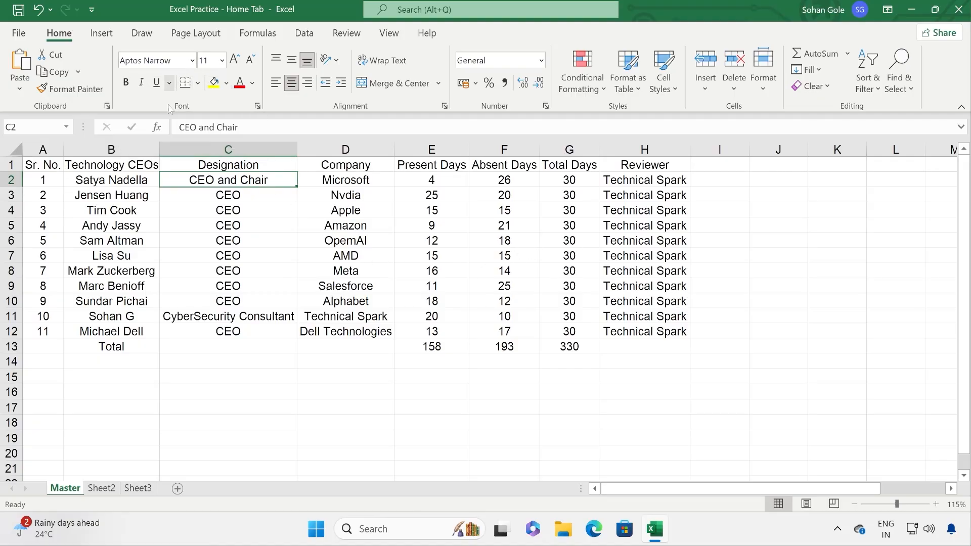
pyautogui.moveTo(58, 163); pyautogui.dragTo(643, 343)
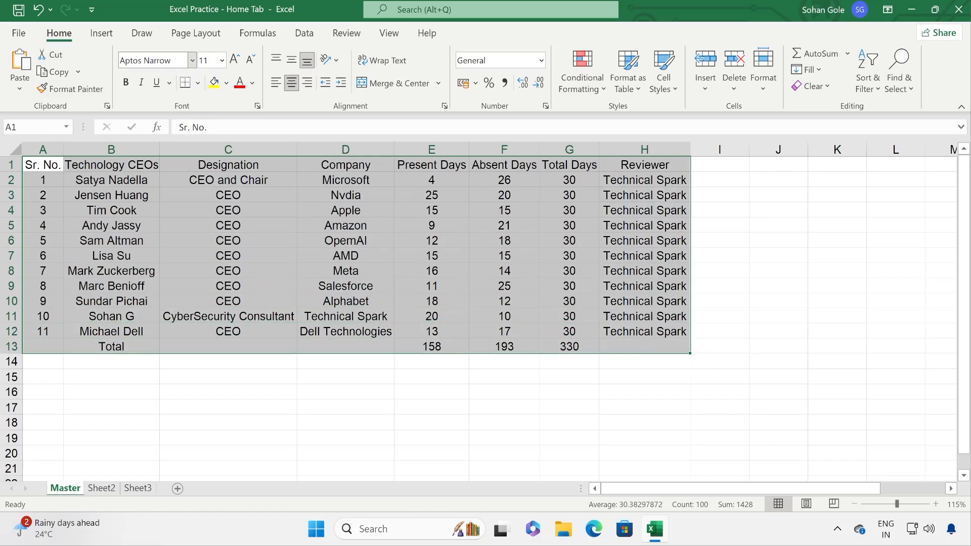
pyautogui.click(192, 61)
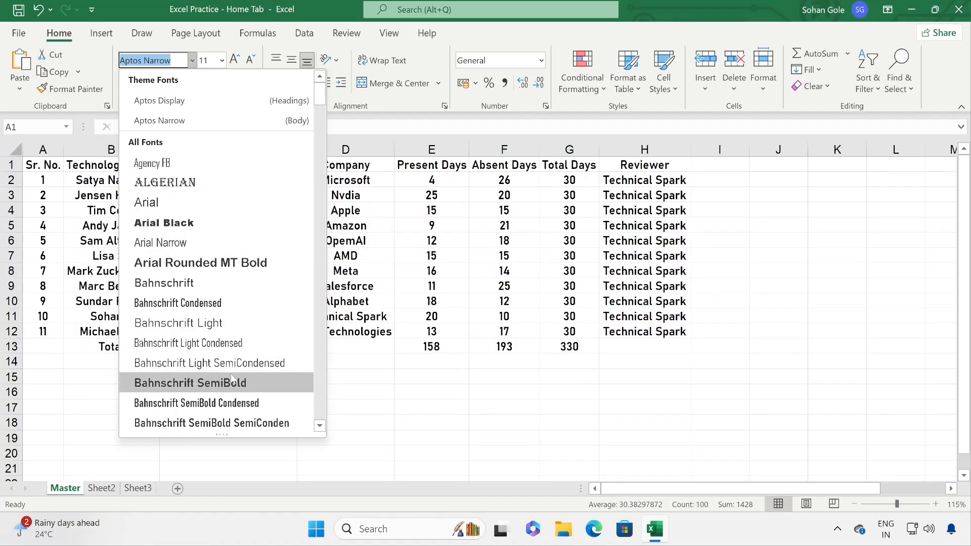
pyautogui.click(471, 255)
# Step: Set the header row A1:H1 to Berlin Sans FB and make it bold
pyautogui.moveTo(42, 165); pyautogui.dragTo(640, 165)
pyautogui.click(192, 60)
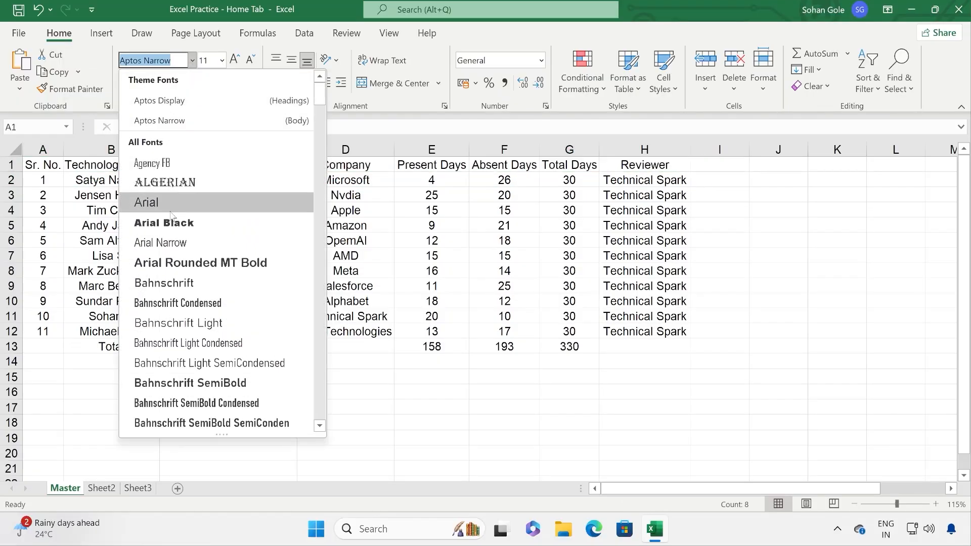
pyautogui.scroll(-2, 187, 241)
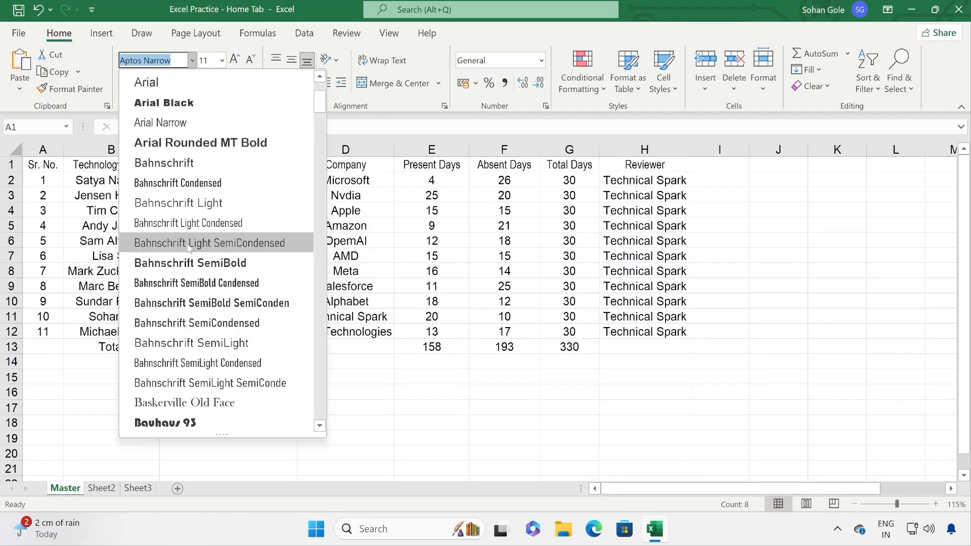
pyautogui.scroll(-1, 203, 286)
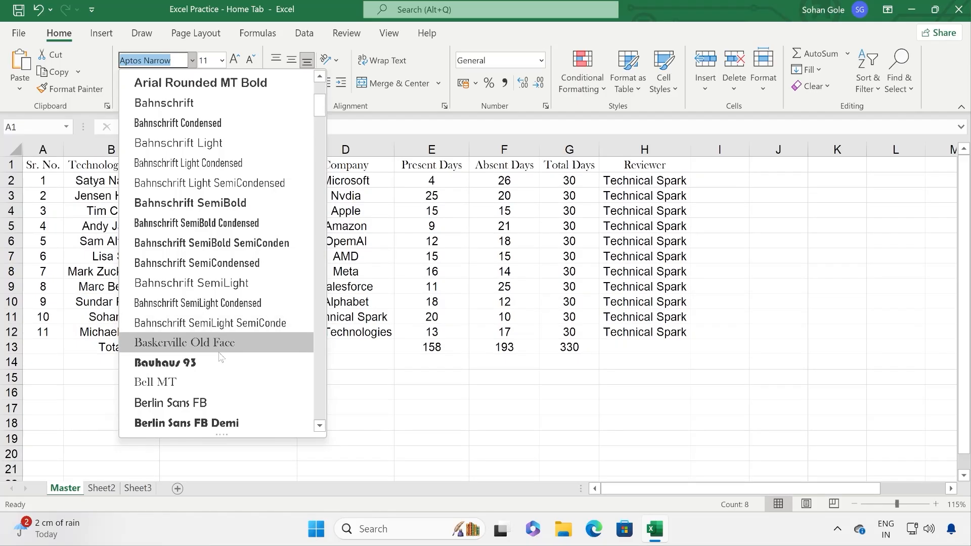
pyautogui.click(217, 402)
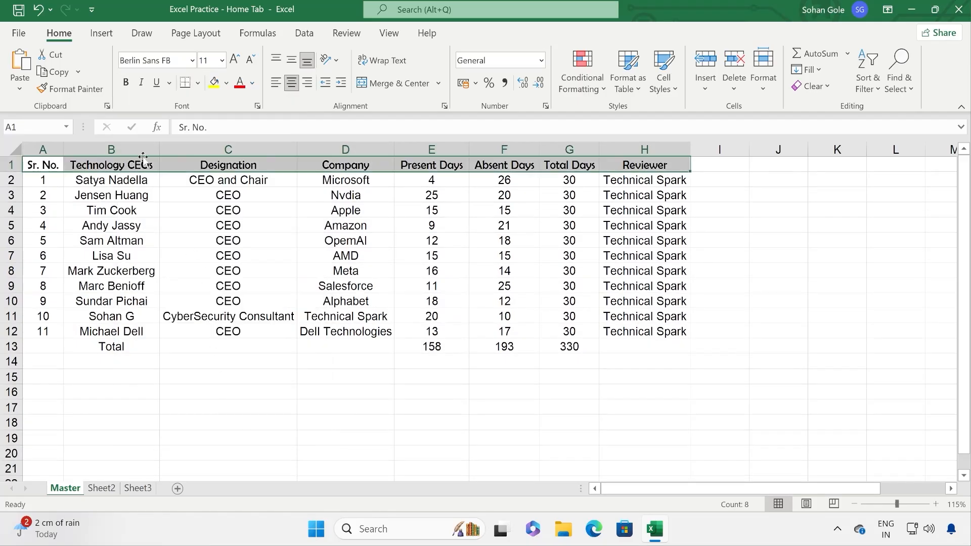
pyautogui.click(126, 82)
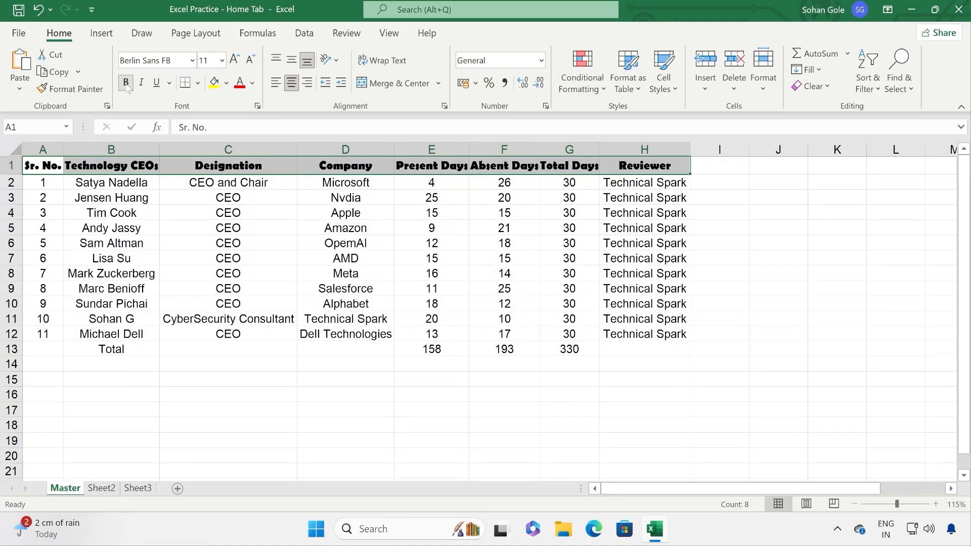
# Step: Toggle bold on the header row off and on, leaving it bold
pyautogui.click(192, 62)
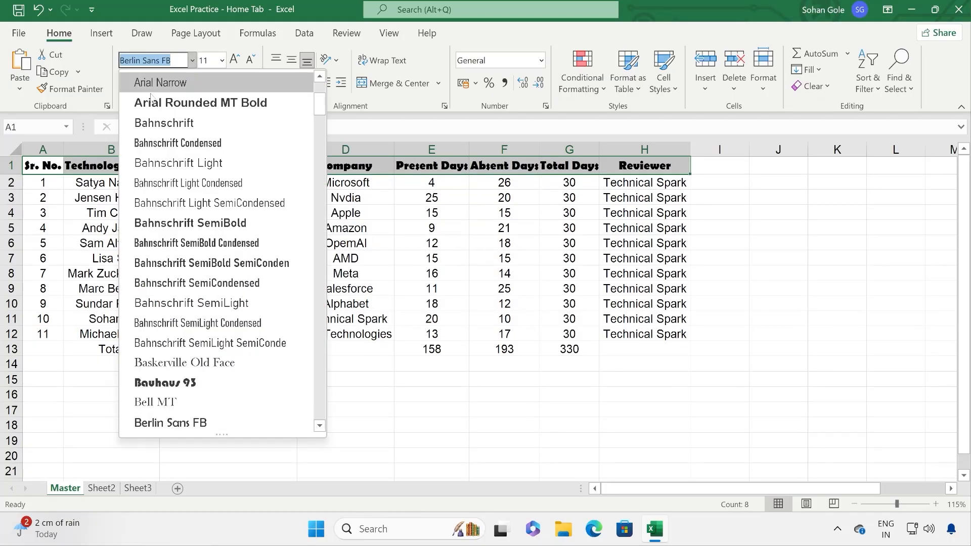
pyautogui.click(326, 9)
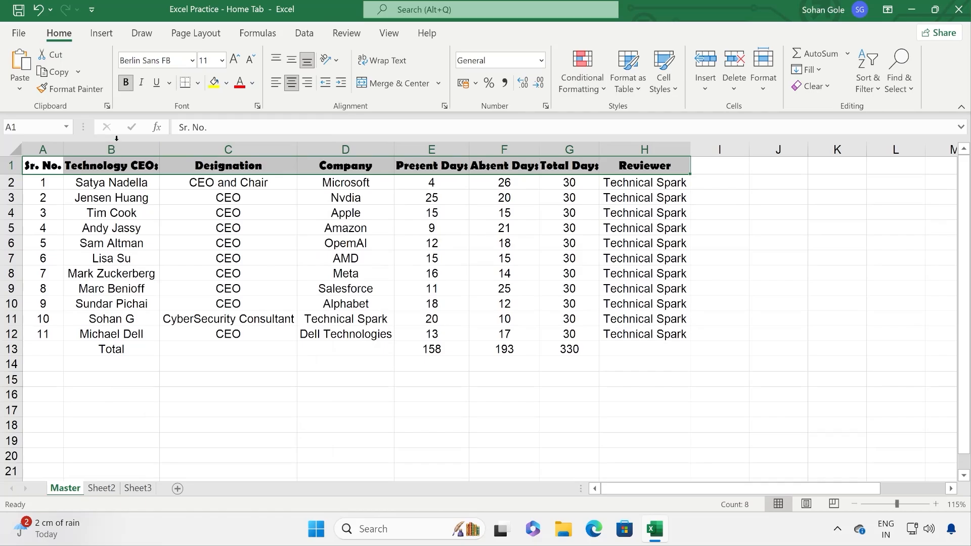
pyautogui.click(127, 83)
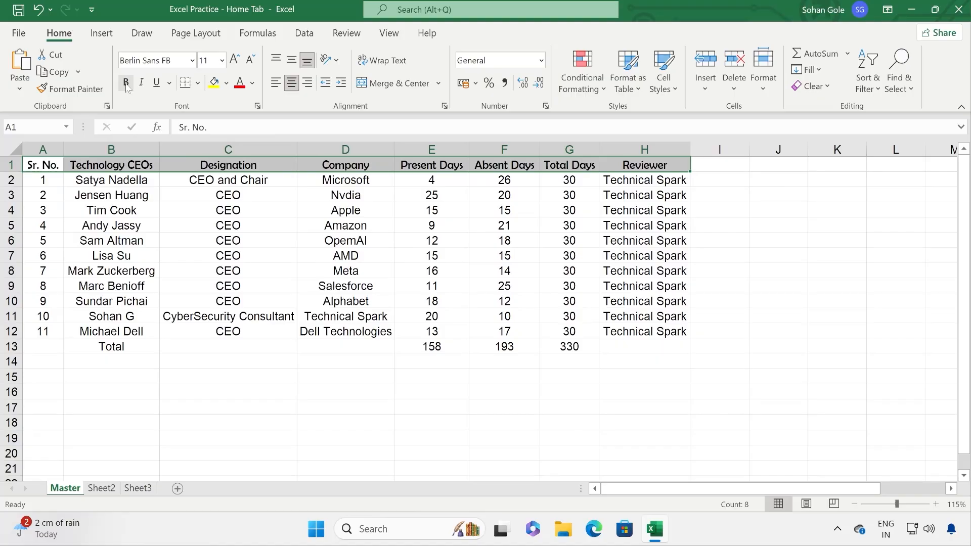
pyautogui.click(127, 84)
pyautogui.click(126, 83)
pyautogui.click(127, 84)
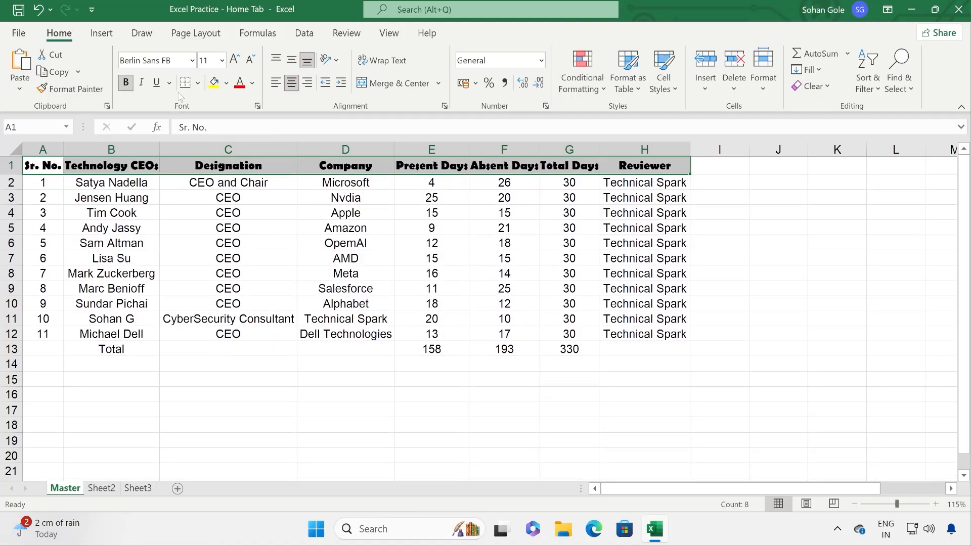
pyautogui.click(222, 61)
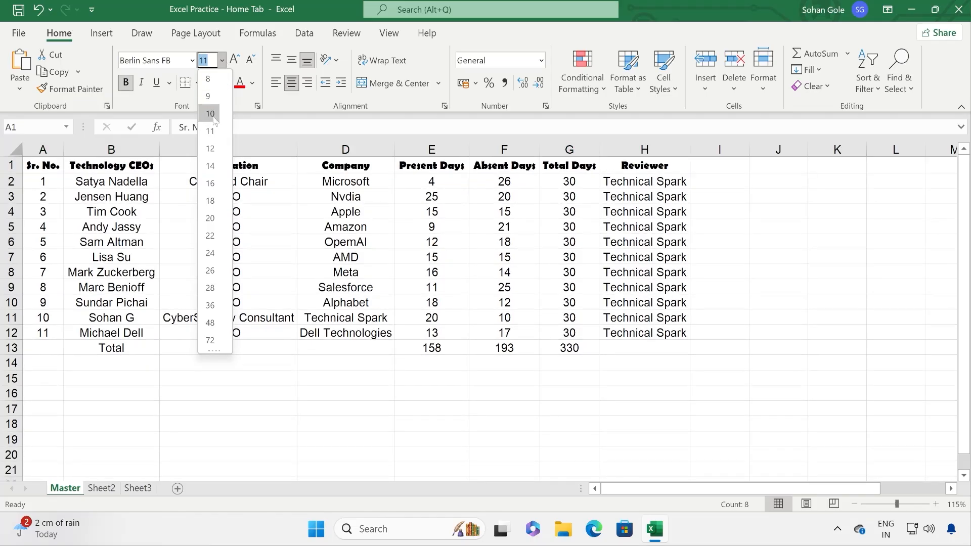
# Step: Set the header row text to size 10, then enlarge it step by step up to 20
pyautogui.click(213, 114)
pyautogui.click(222, 61)
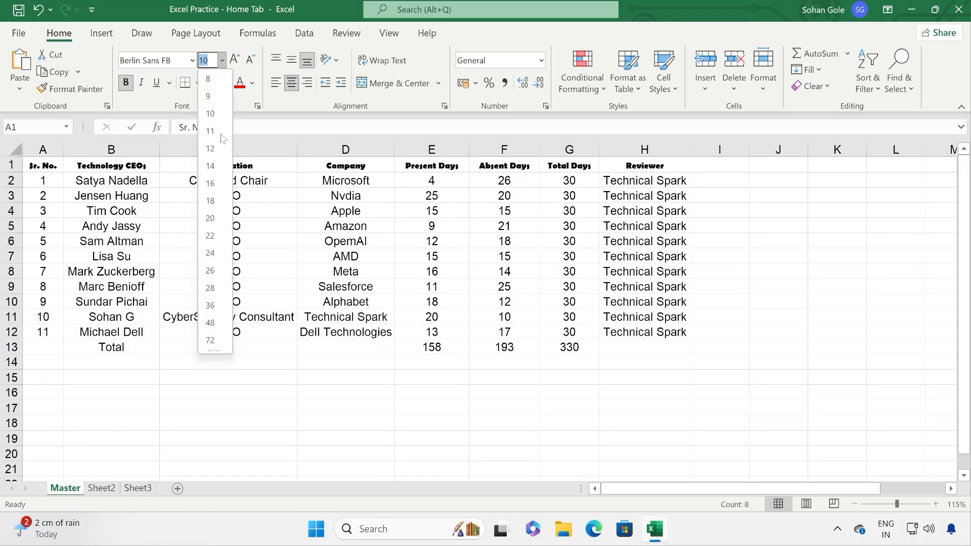
pyautogui.click(218, 118)
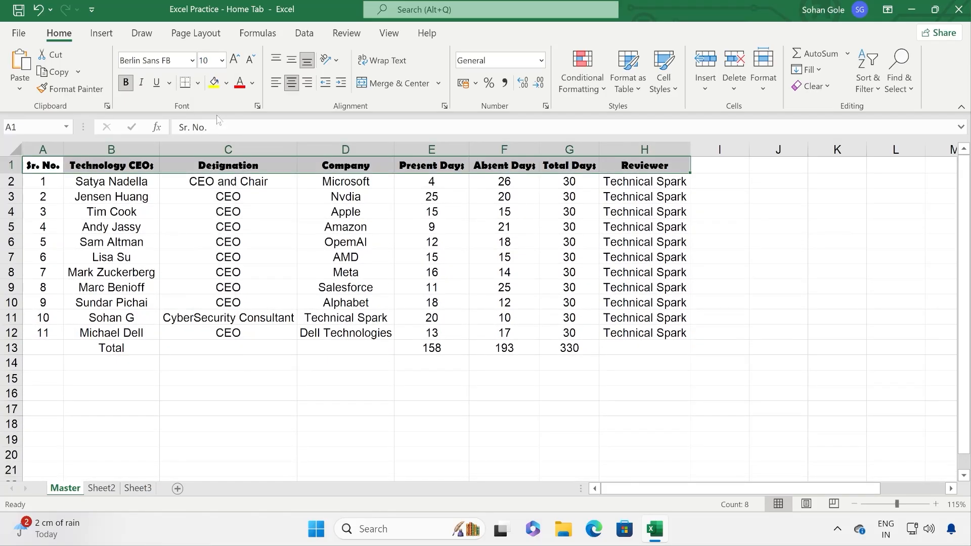
pyautogui.click(235, 60)
pyautogui.click(236, 59)
pyautogui.click(236, 59)
pyautogui.click(236, 59)
pyautogui.click(236, 60)
pyautogui.click(235, 59)
# Step: Shrink the header text from 20 back down to 10 and keep size 10
pyautogui.click(252, 60)
pyautogui.click(251, 60)
pyautogui.click(251, 59)
pyautogui.click(251, 60)
pyautogui.click(252, 60)
pyautogui.click(251, 59)
pyautogui.click(222, 60)
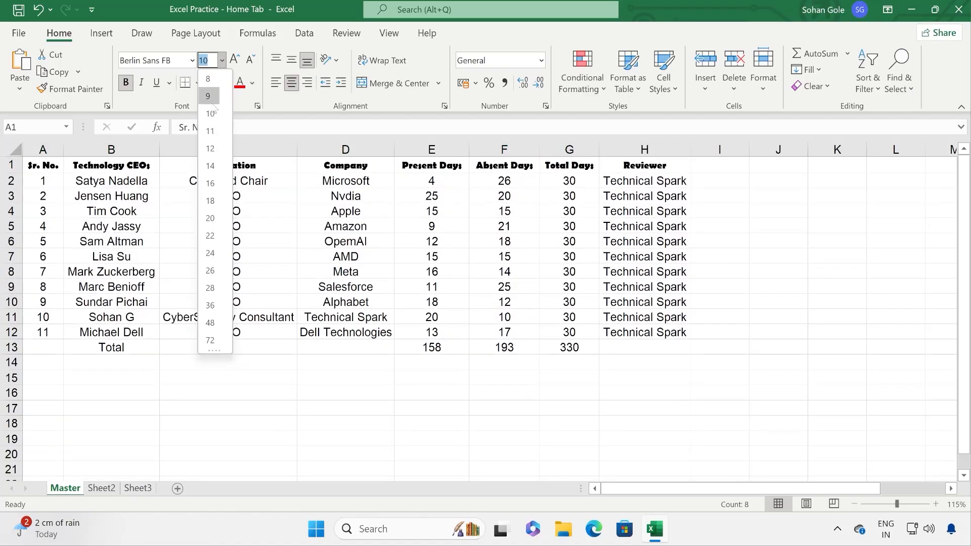
pyautogui.click(241, 50)
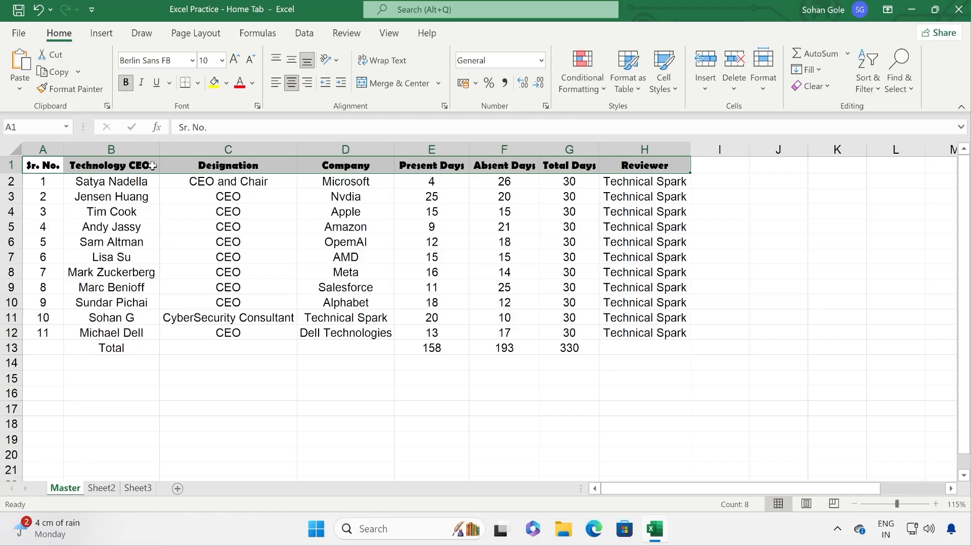
# Step: Underline the header row text, toggling italic on and back off
pyautogui.click(142, 83)
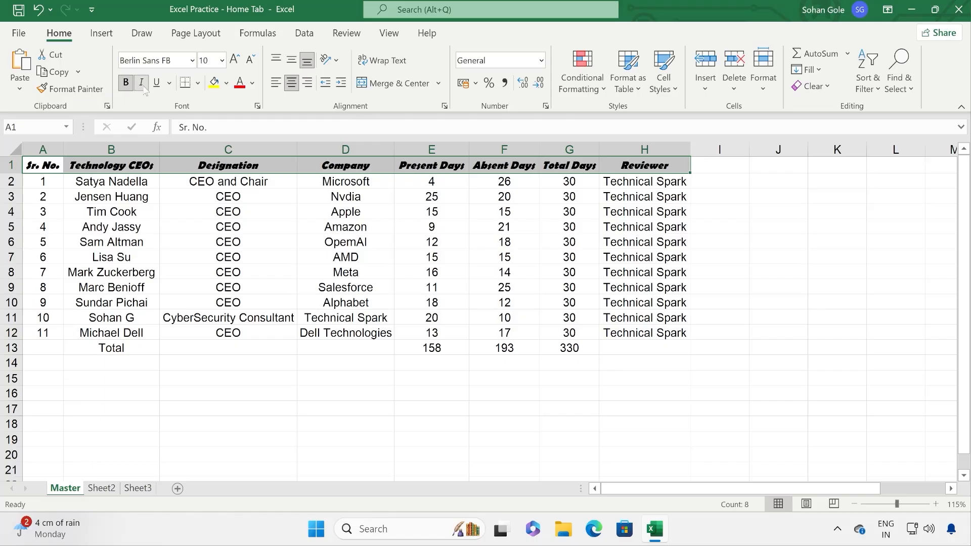
pyautogui.click(156, 83)
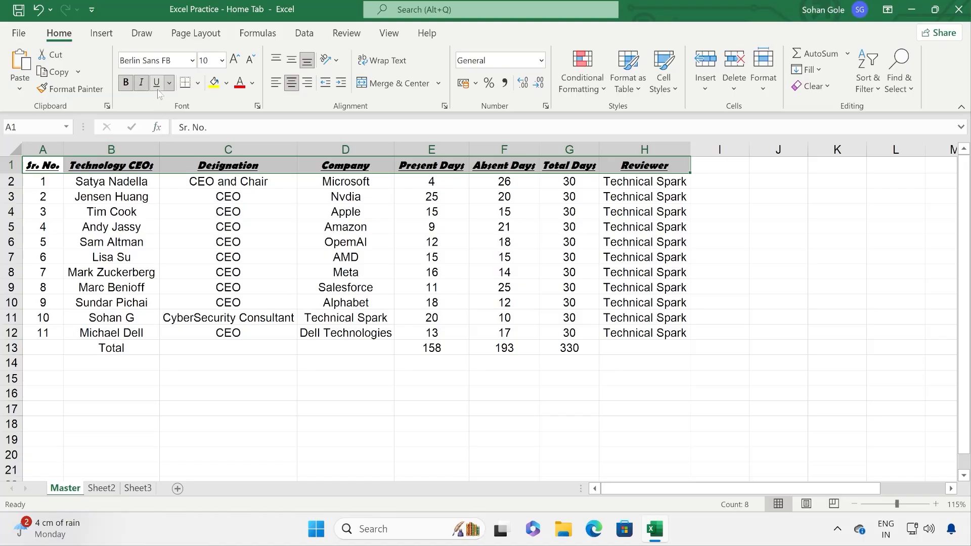
pyautogui.click(142, 83)
pyautogui.click(295, 257)
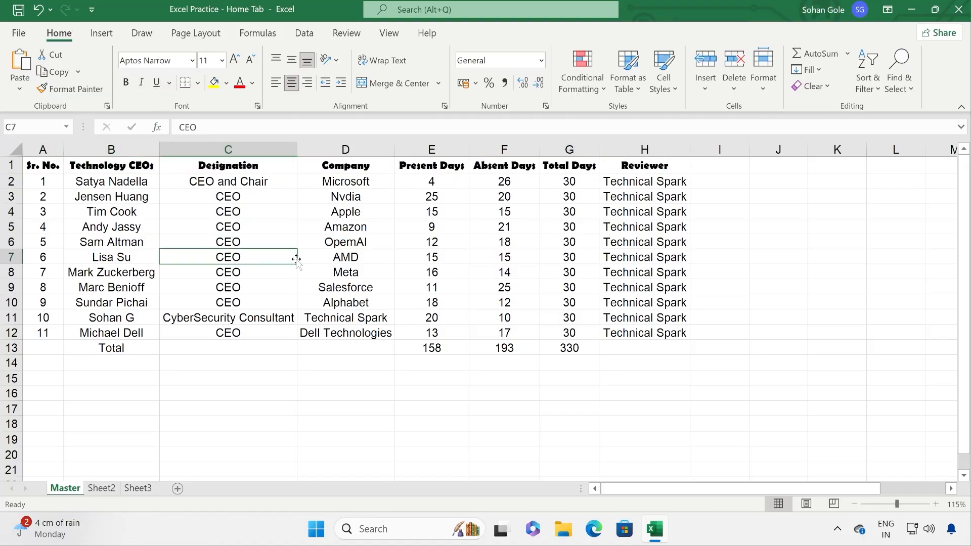
# Step: Add a bottom border under cell C7
pyautogui.click(184, 84)
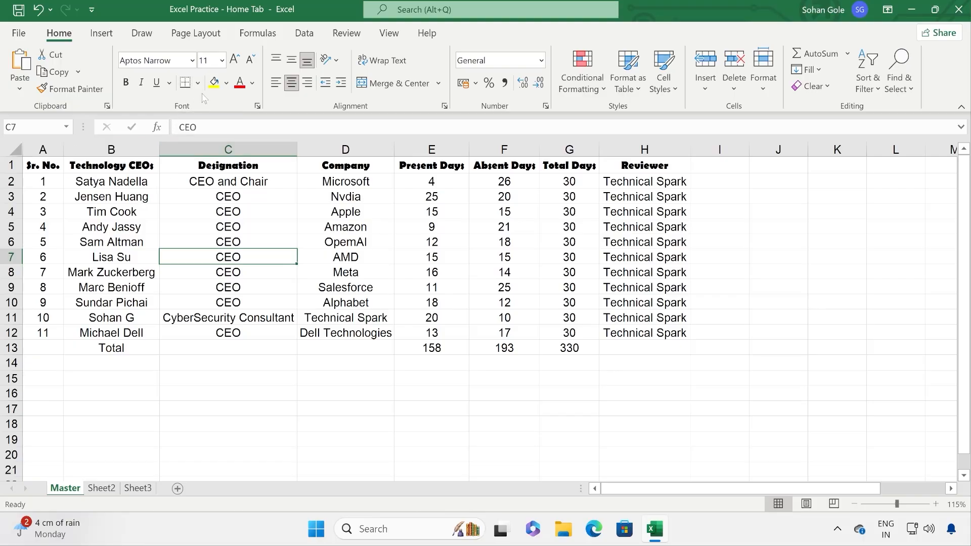
pyautogui.click(197, 83)
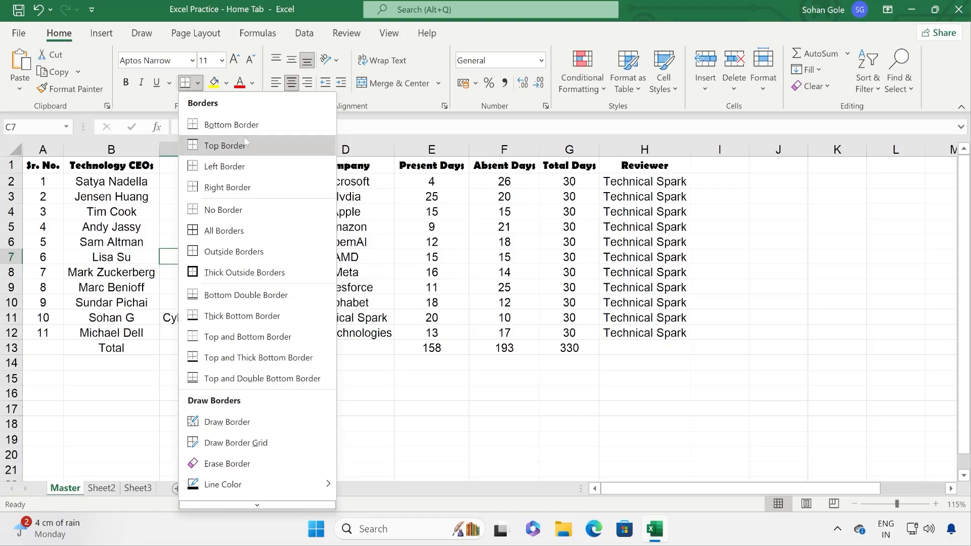
pyautogui.click(85, 266)
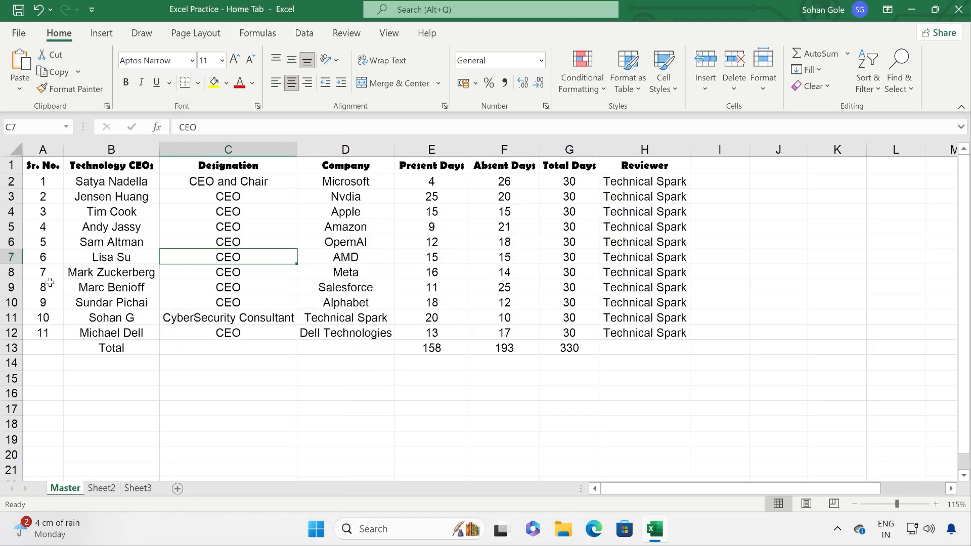
# Step: Put a bottom border under the last data row, A12:H12
pyautogui.moveTo(37, 334); pyautogui.dragTo(683, 336)
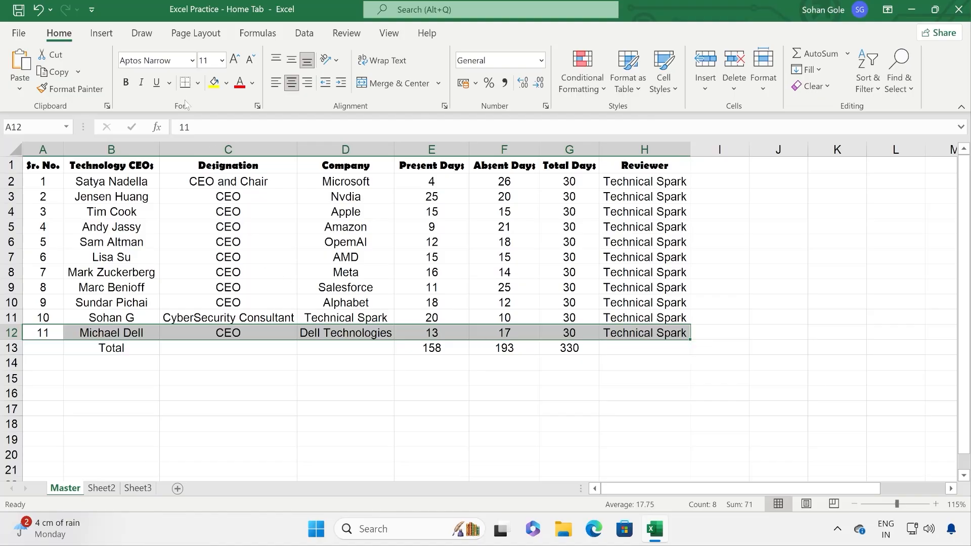
pyautogui.click(197, 83)
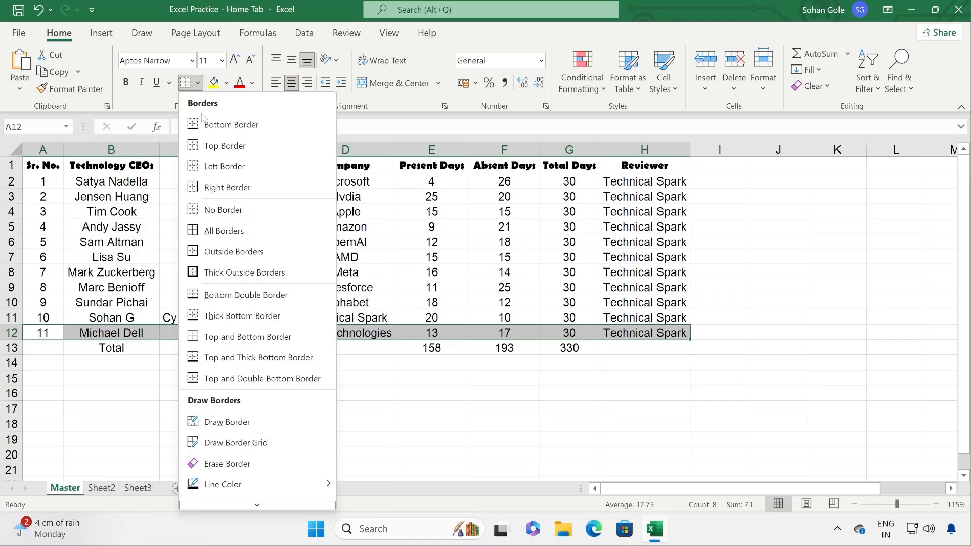
pyautogui.click(228, 130)
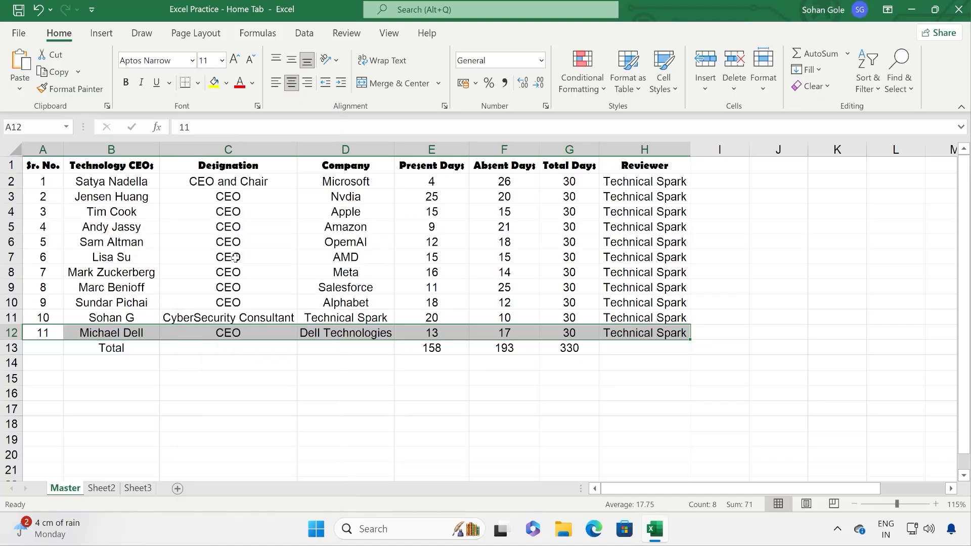
pyautogui.click(232, 370)
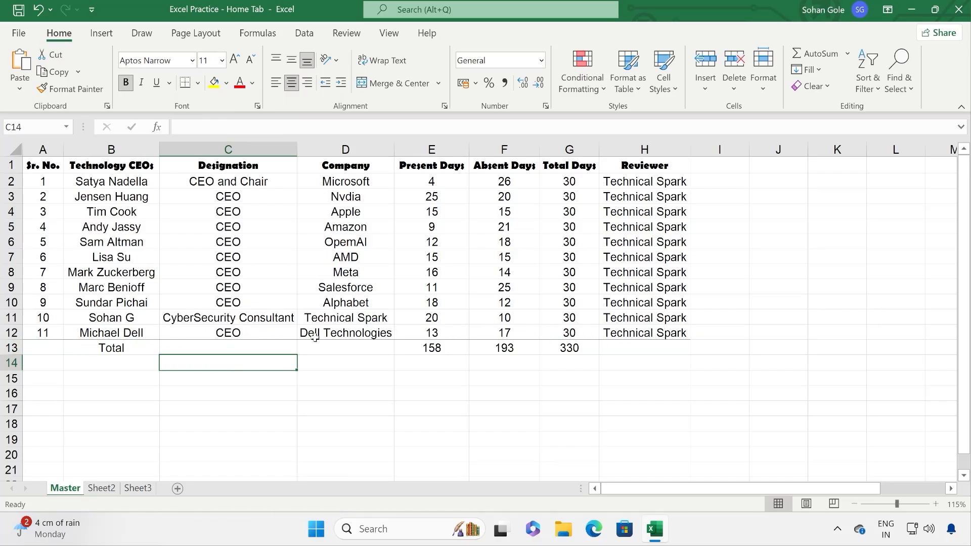
# Step: Add a bottom border under the Total cell B13, then select the data rows A2:H12
pyautogui.moveTo(55, 345); pyautogui.dragTo(218, 343)
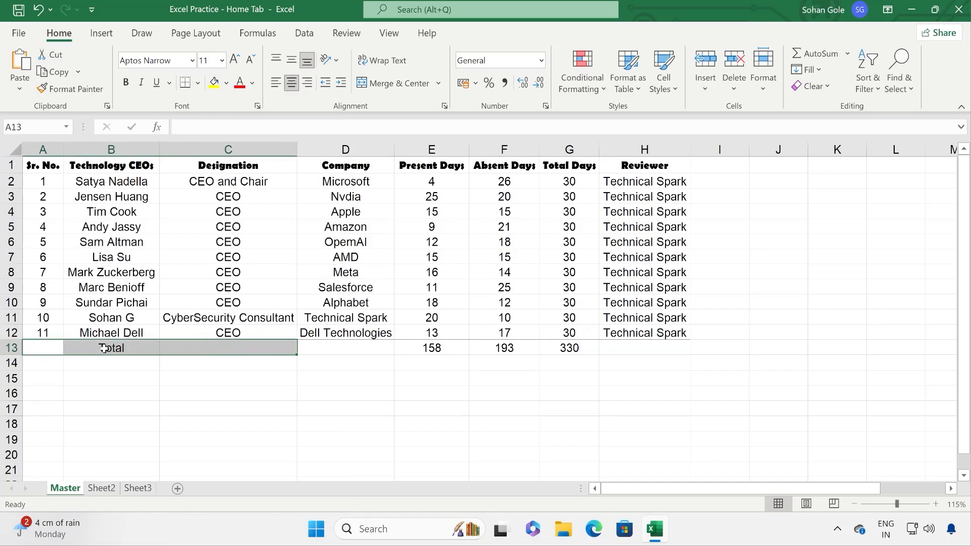
pyautogui.click(104, 348)
pyautogui.click(182, 89)
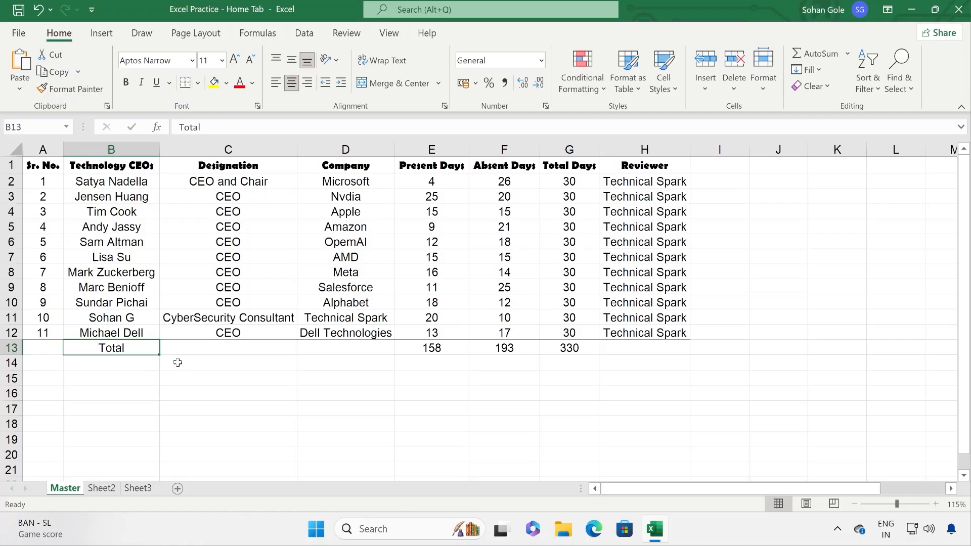
pyautogui.click(177, 374)
pyautogui.moveTo(422, 350); pyautogui.dragTo(571, 349)
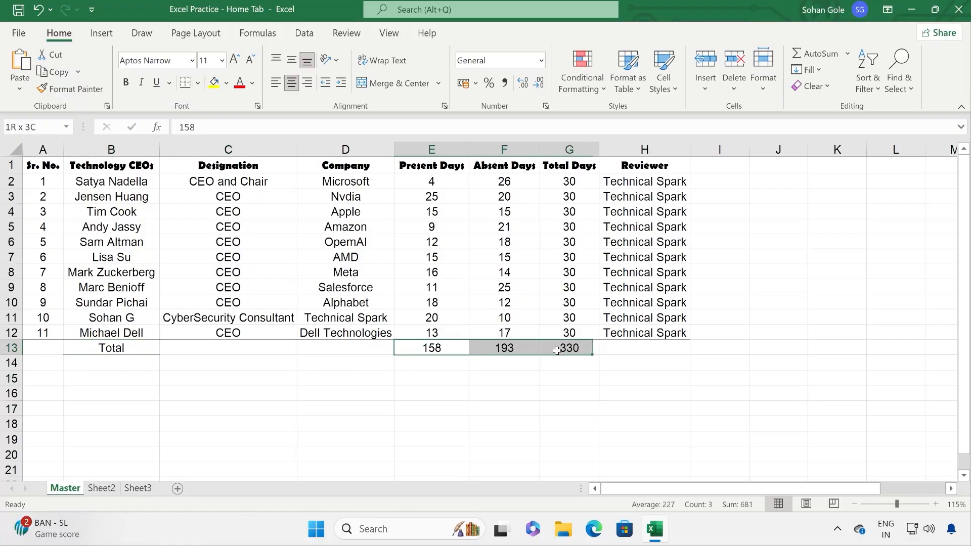
pyautogui.click(419, 412)
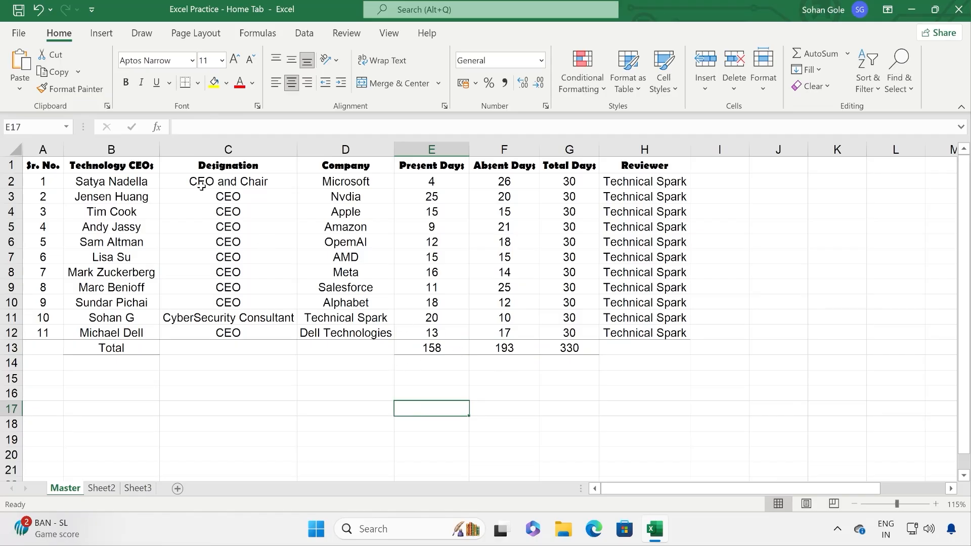
pyautogui.click(197, 82)
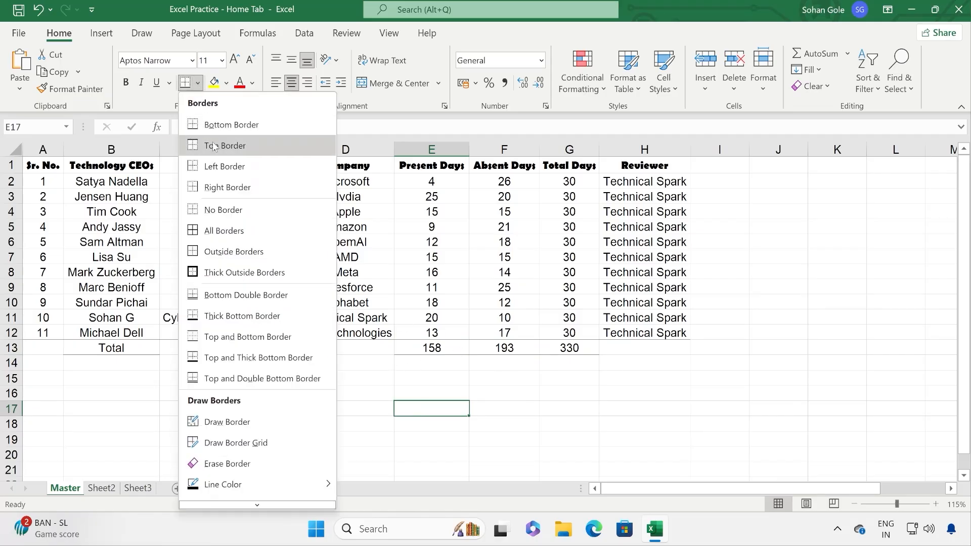
pyautogui.click(104, 248)
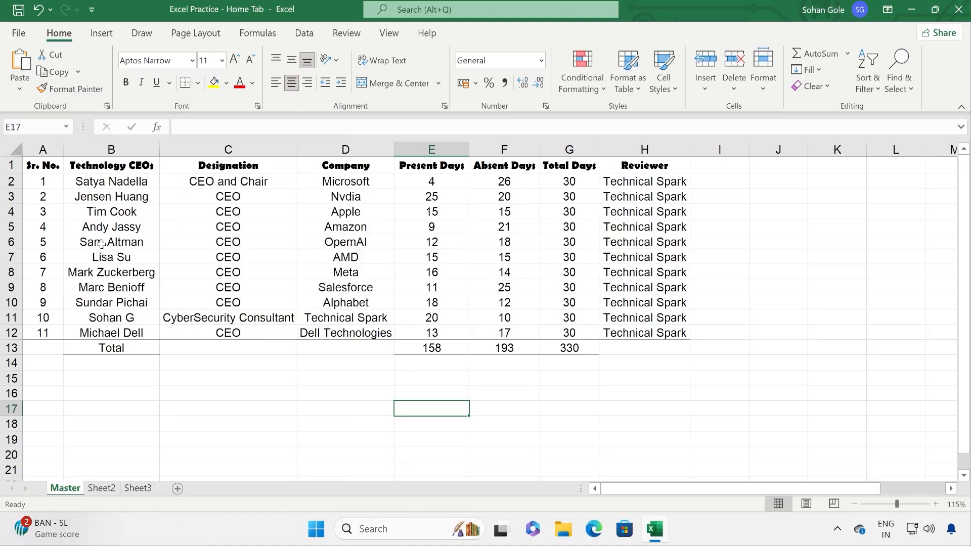
pyautogui.moveTo(43, 186); pyautogui.dragTo(623, 349)
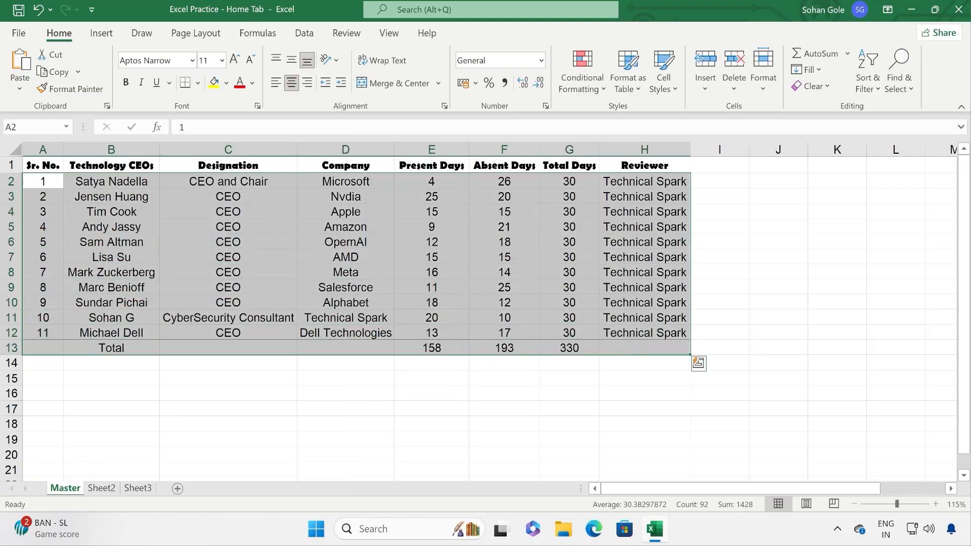
# Step: Add a top border to rows 2–13, then remove all borders from the table body
pyautogui.click(198, 82)
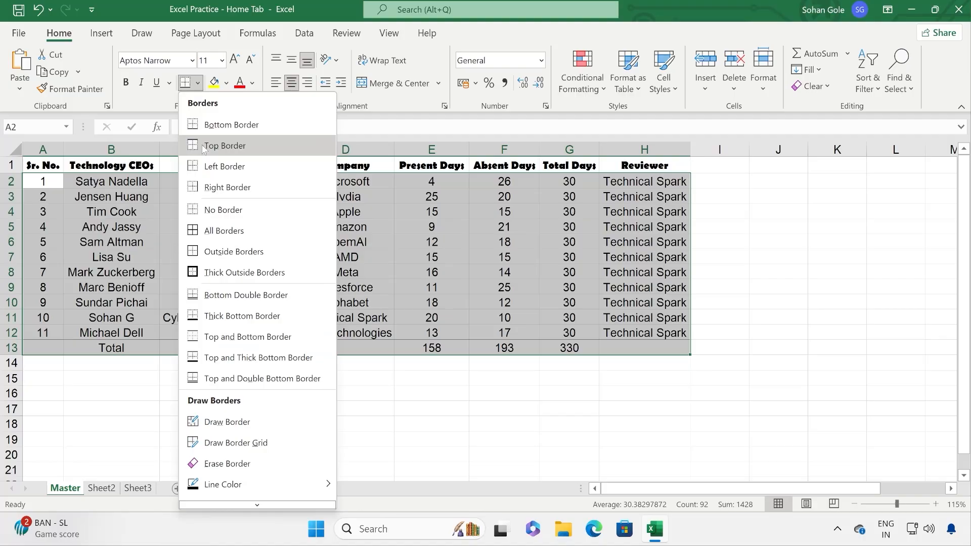
pyautogui.click(203, 146)
pyautogui.click(223, 275)
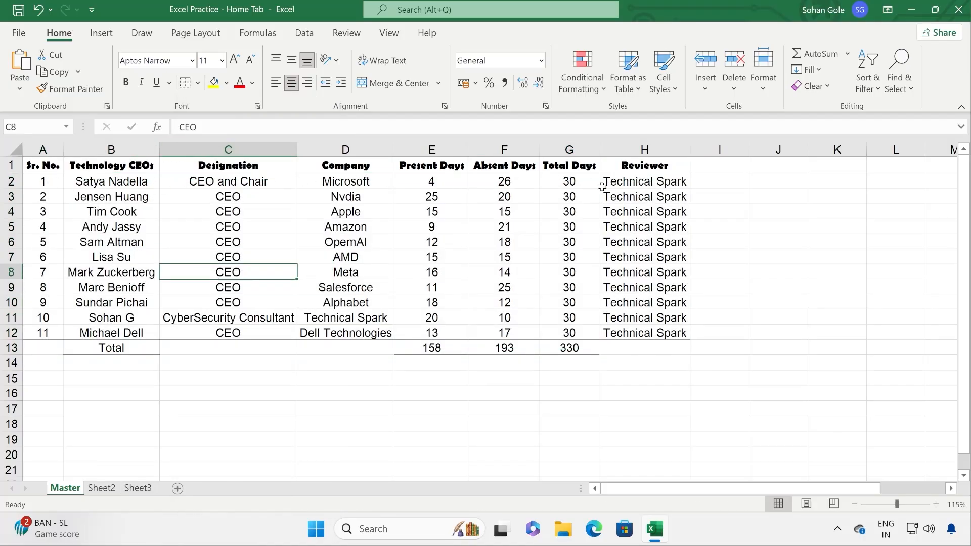
pyautogui.click(197, 83)
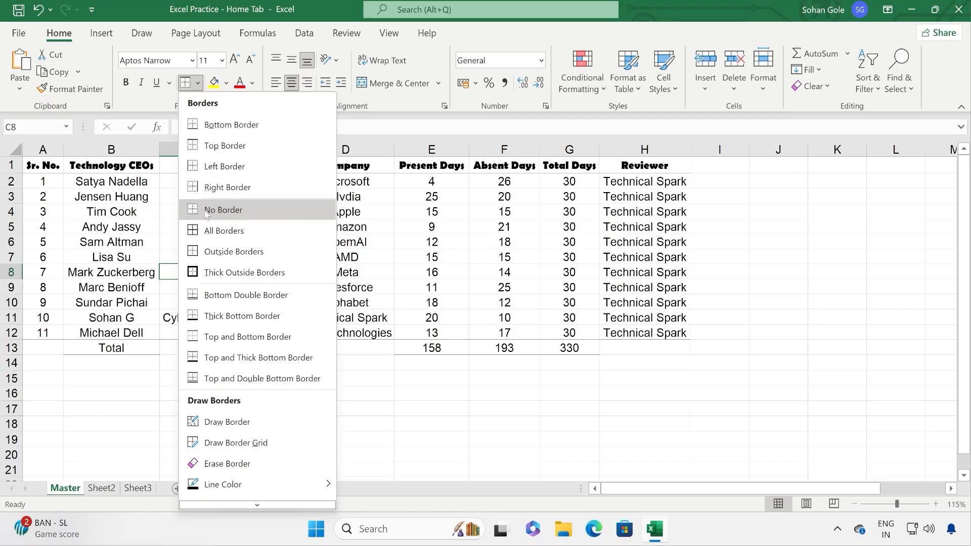
pyautogui.click(46, 199)
pyautogui.moveTo(41, 183); pyautogui.dragTo(622, 354)
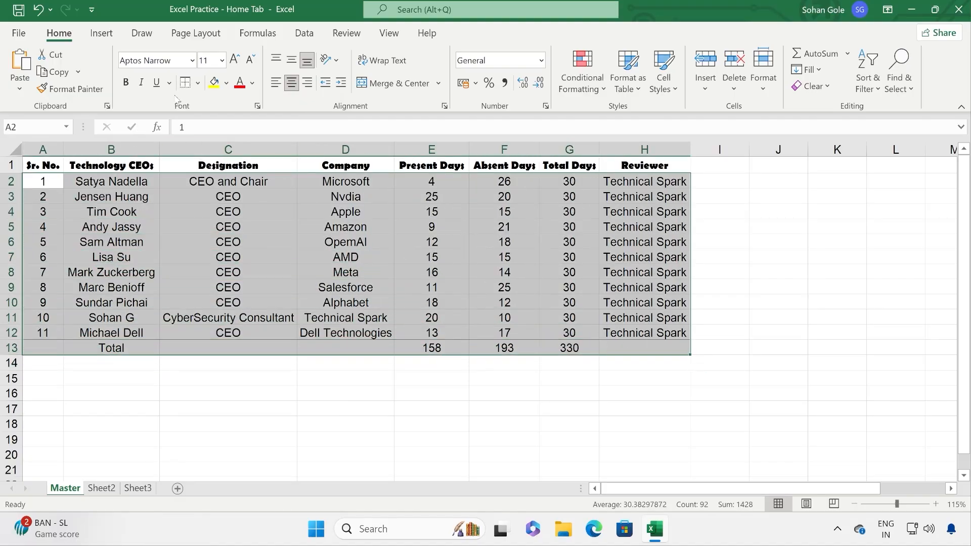
pyautogui.click(197, 83)
pyautogui.click(216, 210)
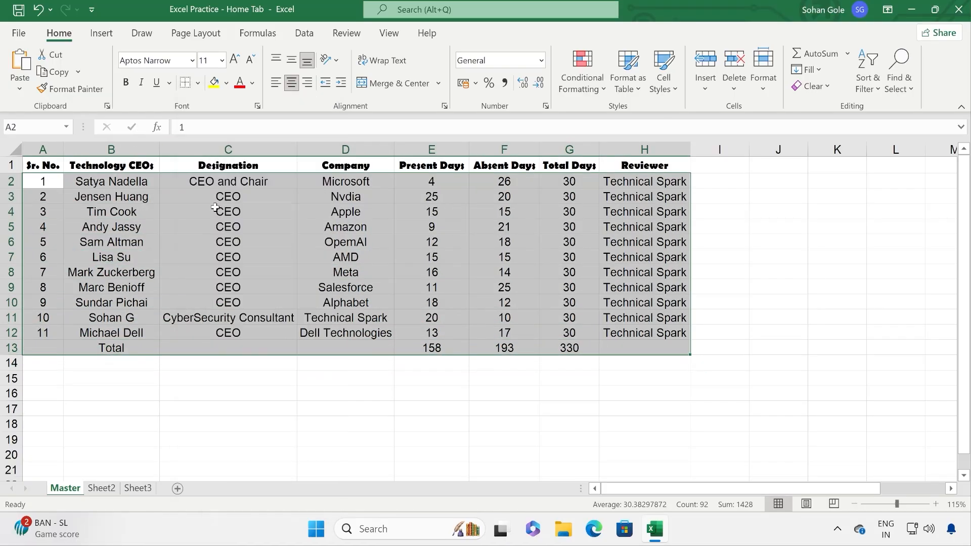
pyautogui.click(199, 226)
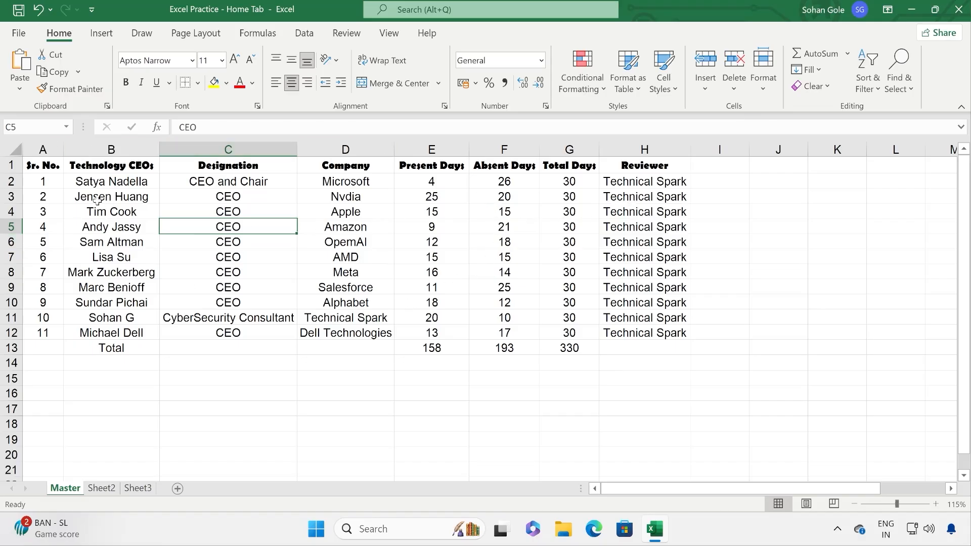
# Step: Put a single outside border around the whole table A1:H13
pyautogui.click(198, 84)
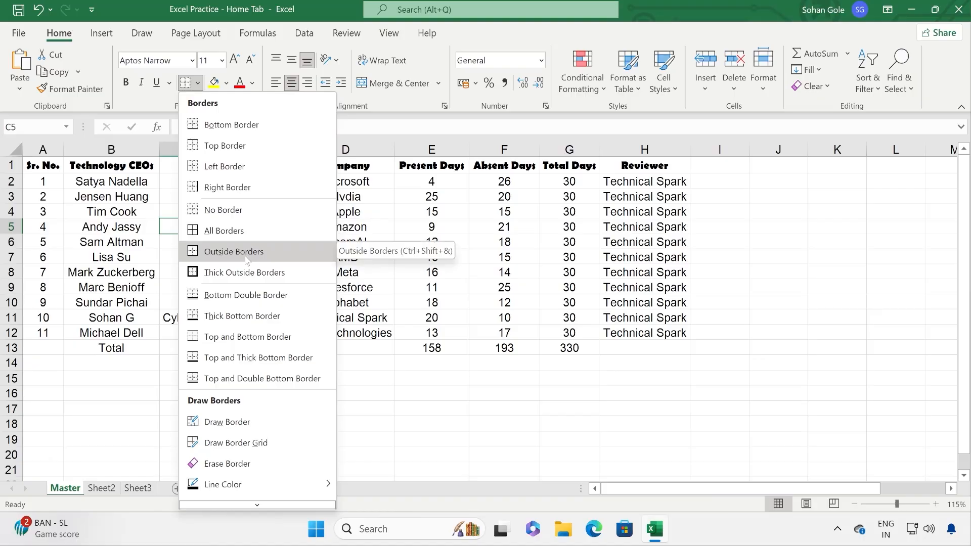
pyautogui.click(66, 235)
pyautogui.moveTo(42, 166); pyautogui.dragTo(613, 344)
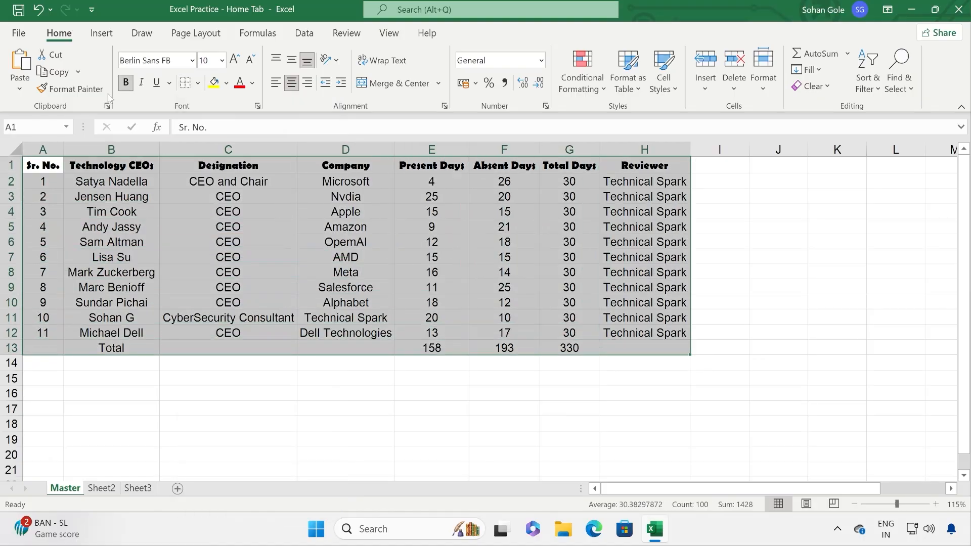
pyautogui.click(197, 84)
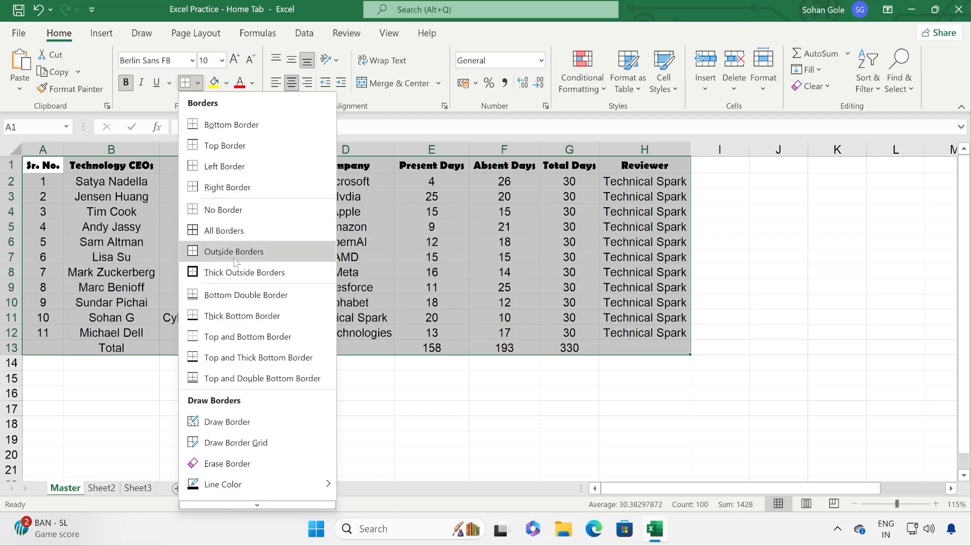
pyautogui.click(209, 252)
pyautogui.click(660, 302)
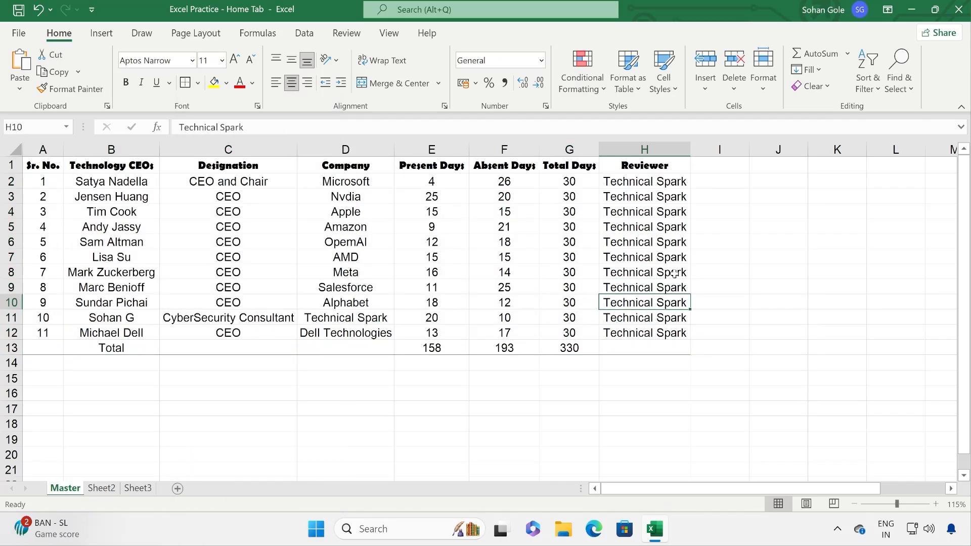
# Step: Apply All Borders to every cell of the table A1:H13
pyautogui.click(654, 349)
pyautogui.moveTo(655, 350); pyautogui.dragTo(40, 165)
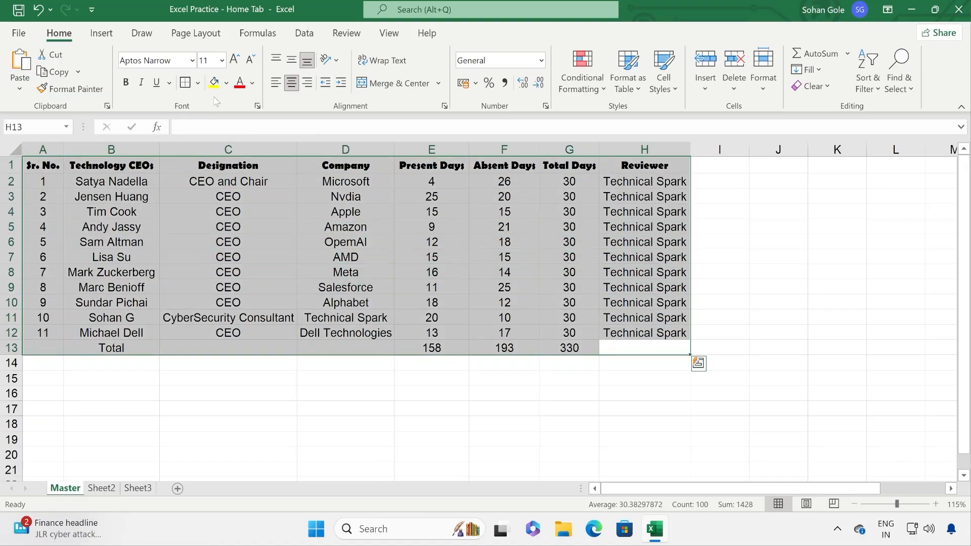
pyautogui.click(199, 82)
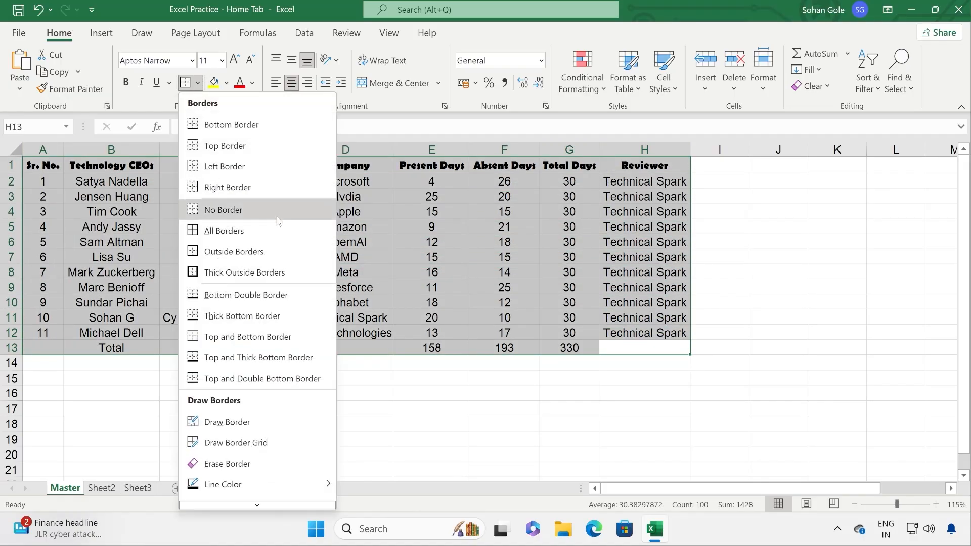
pyautogui.click(241, 232)
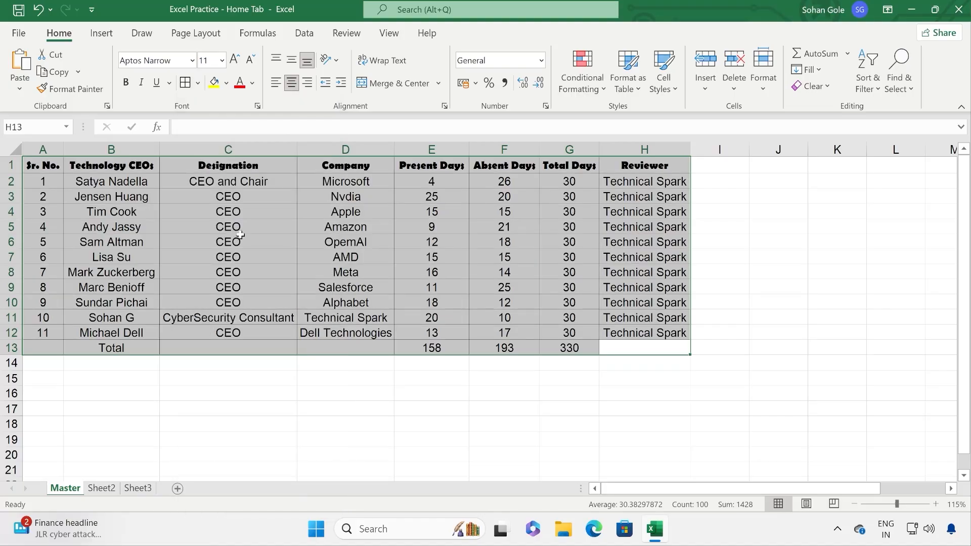
pyautogui.click(241, 240)
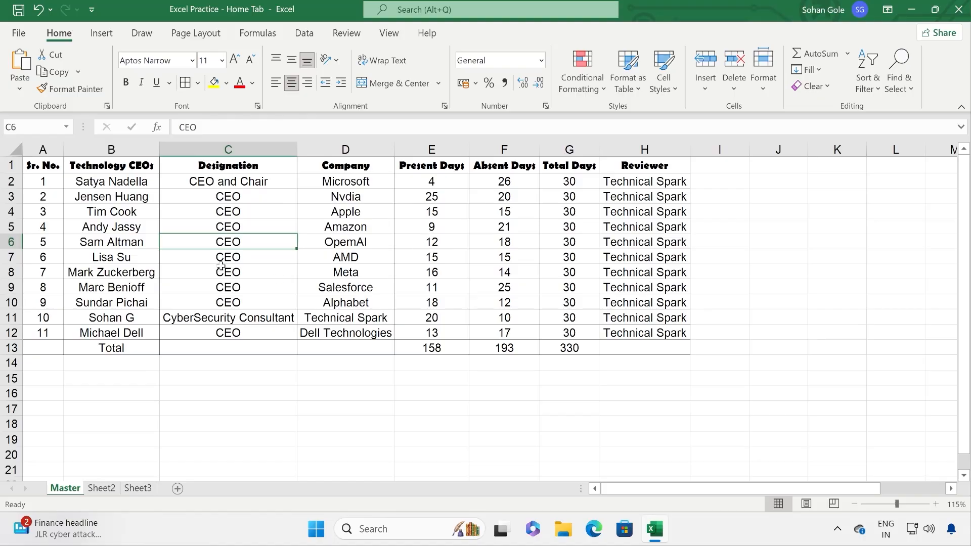
# Step: Give the whole CEO table a thick outside border frame
pyautogui.moveTo(55, 165); pyautogui.dragTo(627, 348)
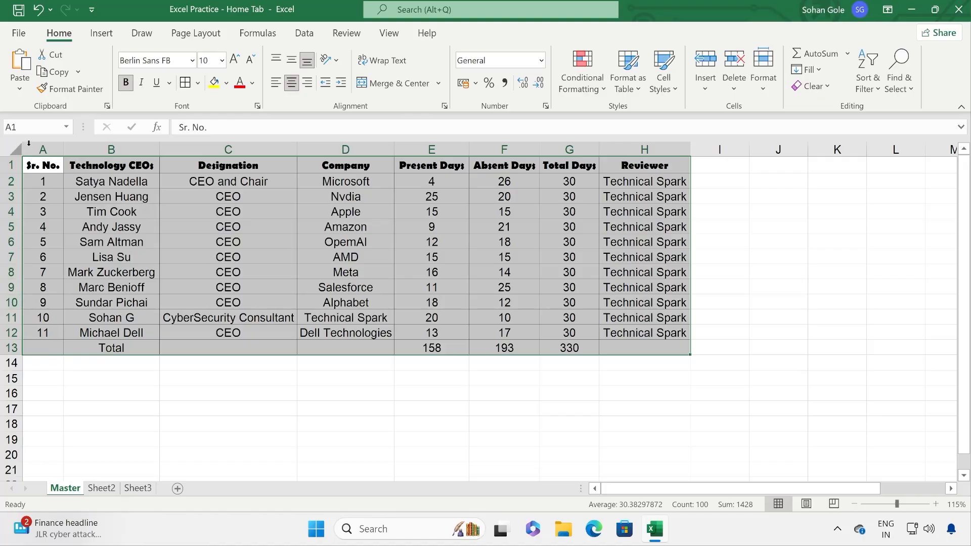
pyautogui.click(199, 85)
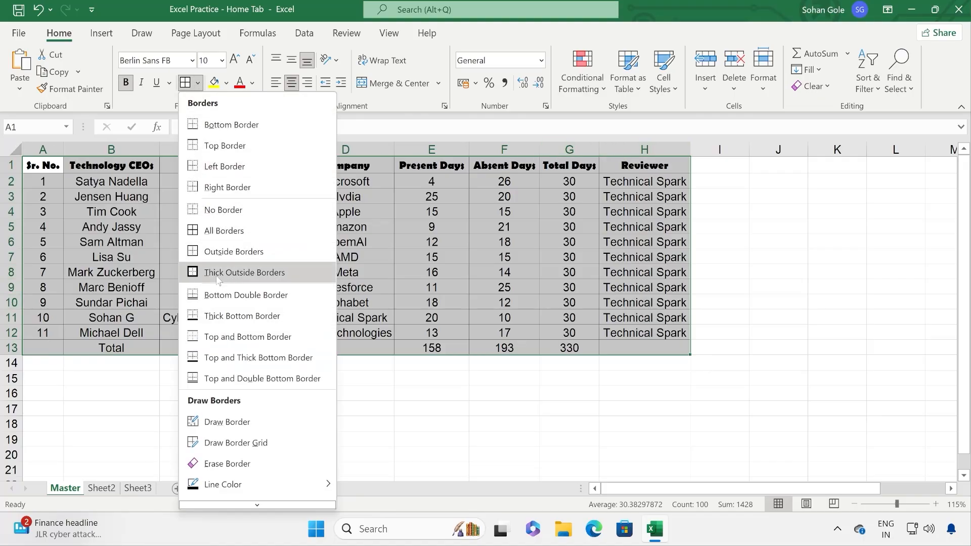
pyautogui.click(256, 275)
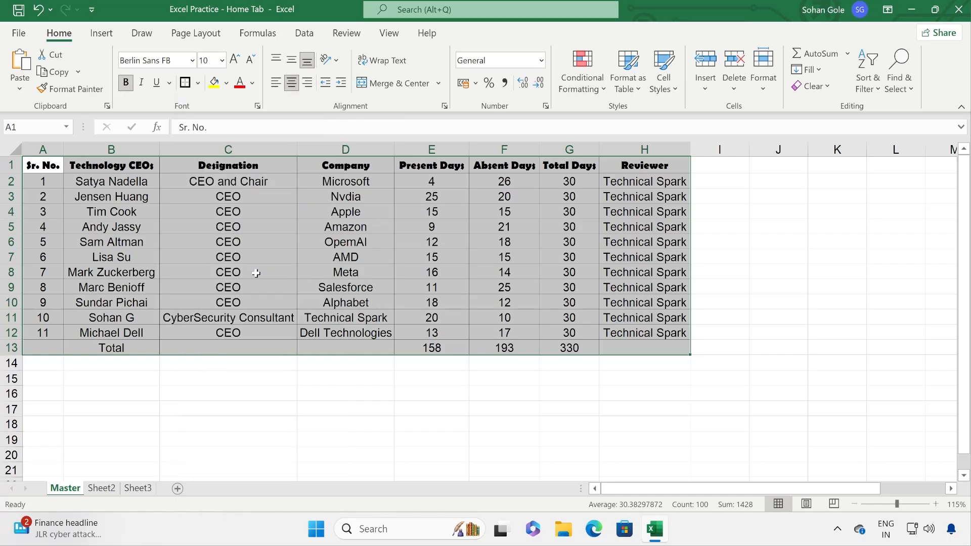
pyautogui.click(528, 248)
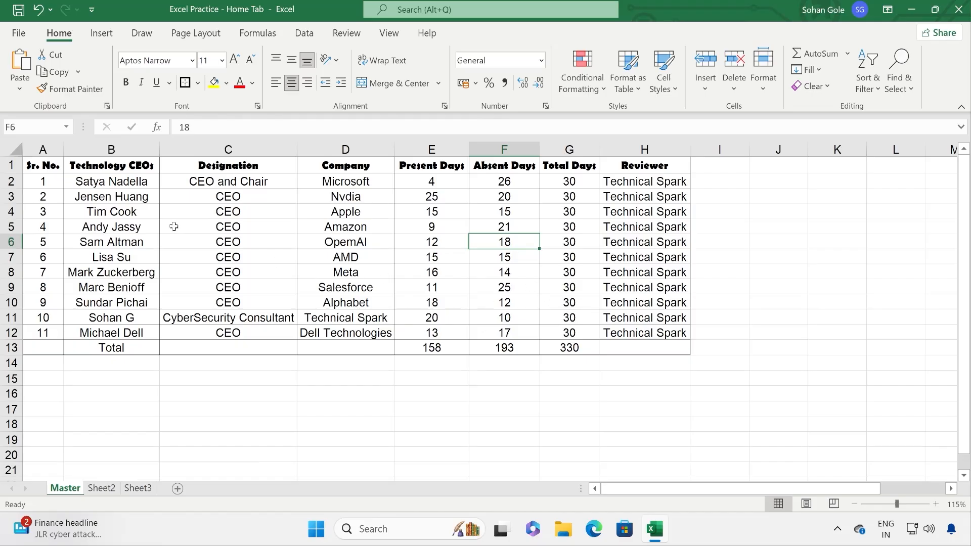
# Step: Add a bottom double border under the CEO name in cell B12
pyautogui.click(197, 84)
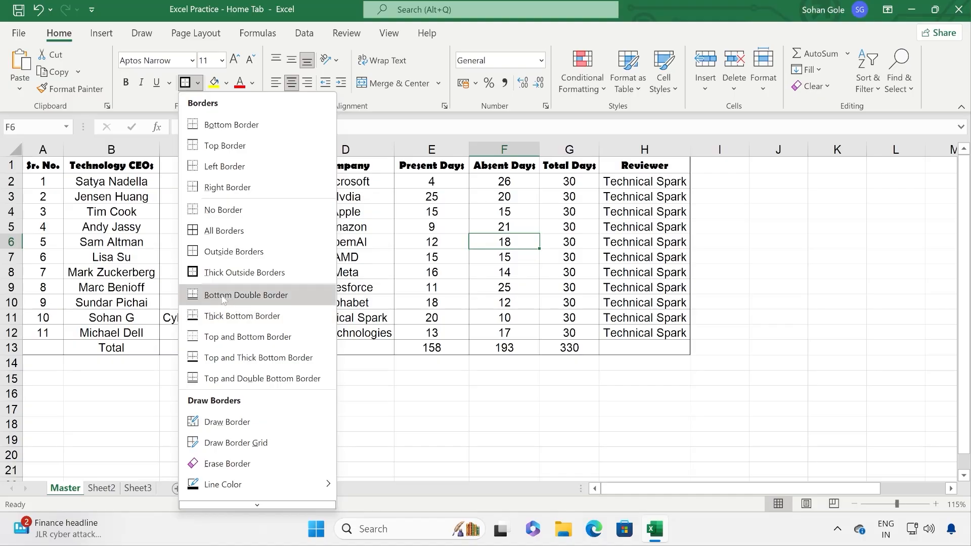
pyautogui.click(40, 331)
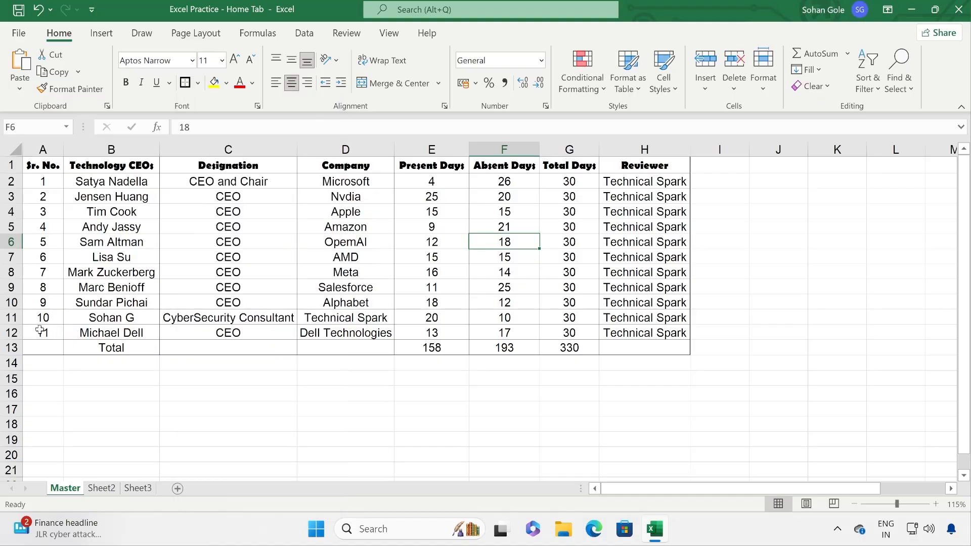
pyautogui.click(114, 334)
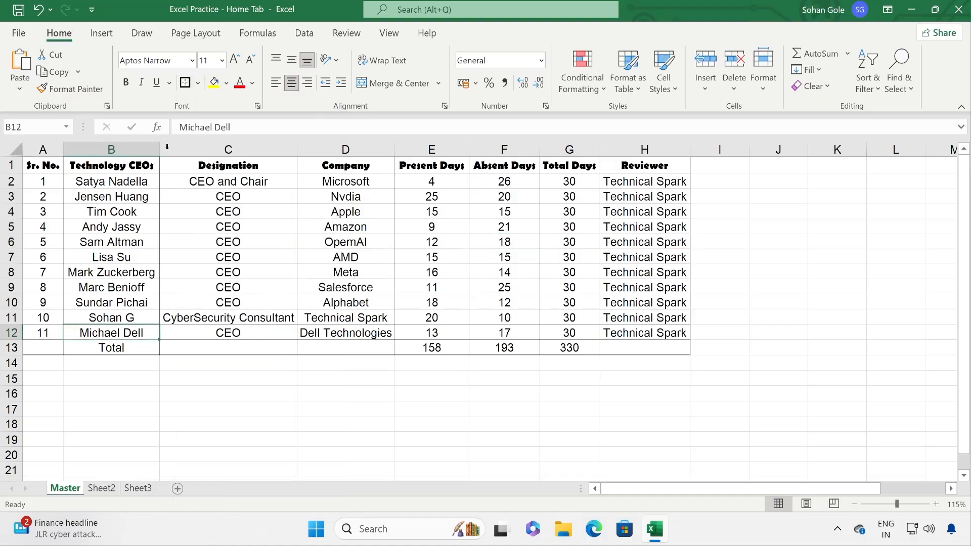
pyautogui.click(197, 83)
pyautogui.click(211, 302)
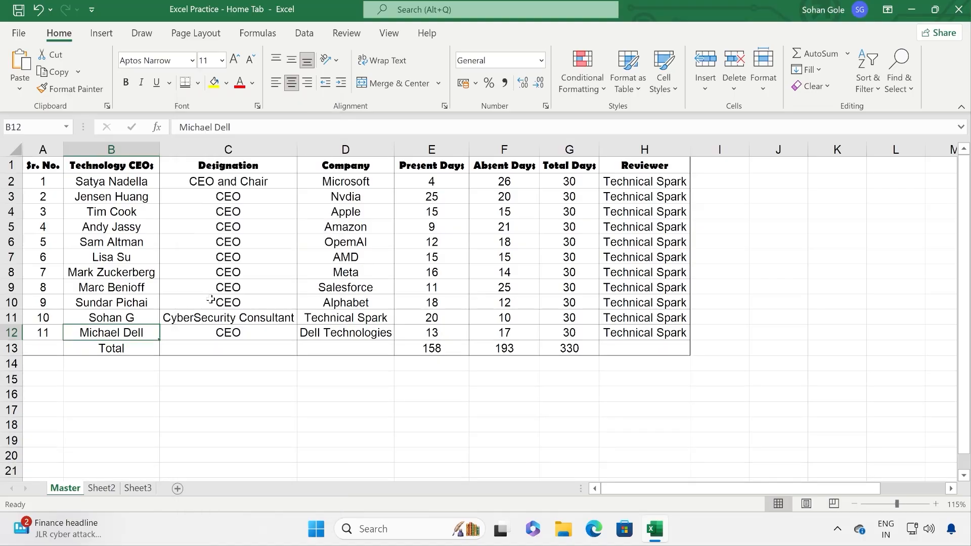
pyautogui.click(217, 314)
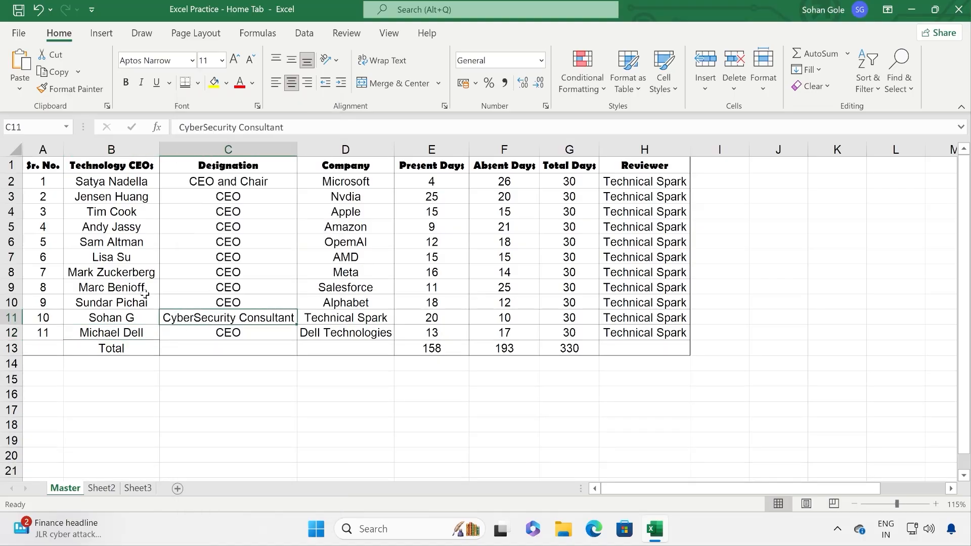
# Step: Scroll back to the table and select the row 12 figures E12:G12 for bordering
pyautogui.keyDown('ctrl'); pyautogui.scroll(2, 111, 347); pyautogui.keyUp('ctrl')
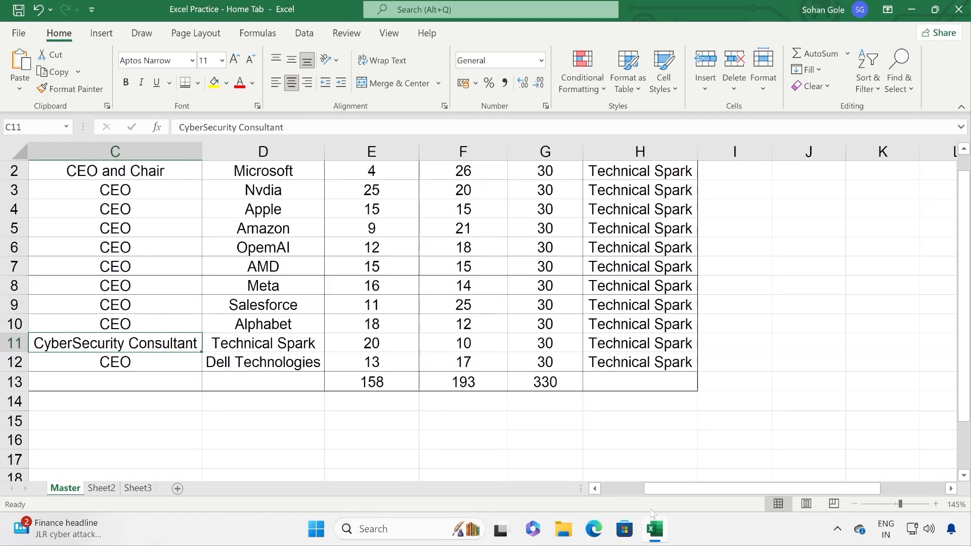
pyautogui.moveTo(668, 489); pyautogui.dragTo(622, 491)
pyautogui.keyDown('ctrl'); pyautogui.scroll(3, 187, 374); pyautogui.keyUp('ctrl')
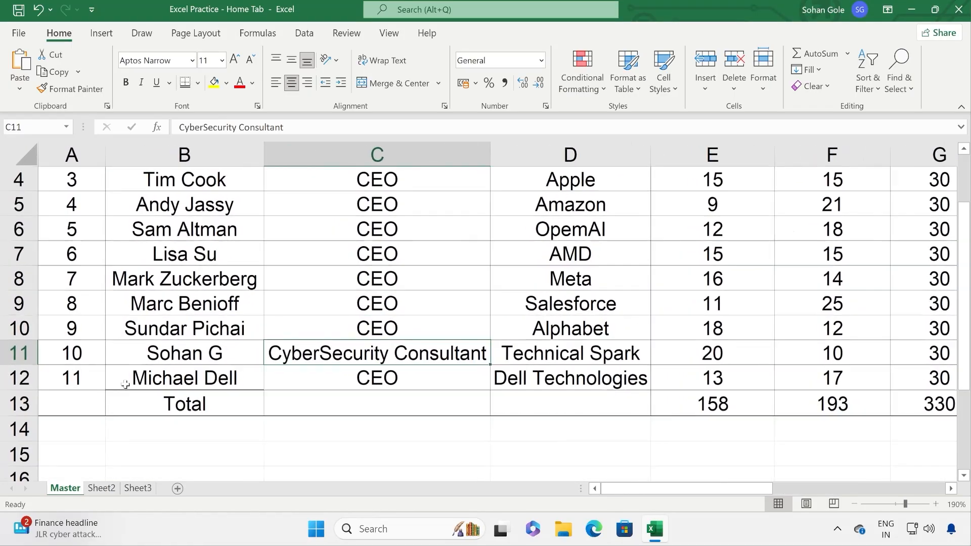
pyautogui.keyDown('ctrl'); pyautogui.scroll(3, 126, 385); pyautogui.keyUp('ctrl')
pyautogui.hscroll(-2, 443, 446)
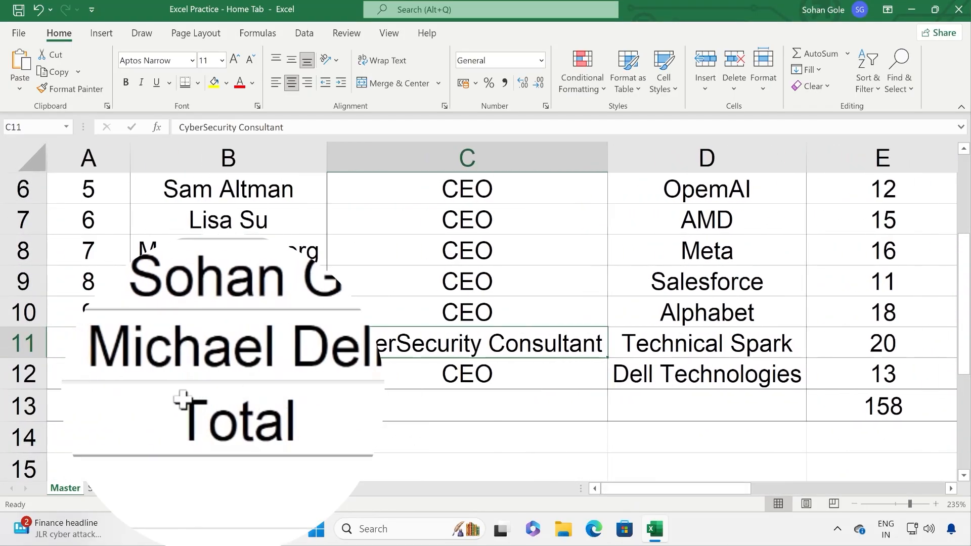
pyautogui.keyDown('ctrl'); pyautogui.scroll(-6, 232, 388); pyautogui.keyUp('ctrl')
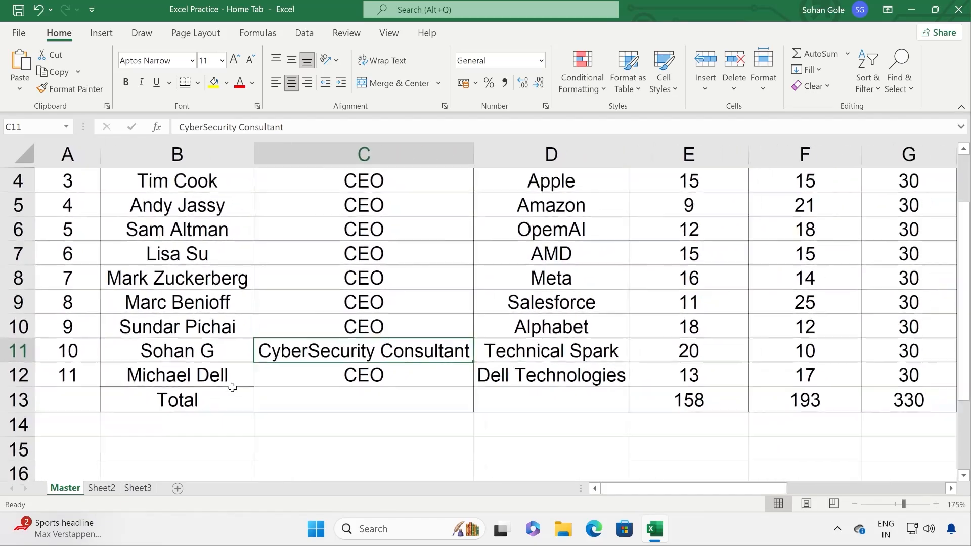
pyautogui.keyDown('ctrl'); pyautogui.scroll(-2, 232, 387); pyautogui.keyUp('ctrl')
pyautogui.moveTo(433, 334); pyautogui.dragTo(572, 331)
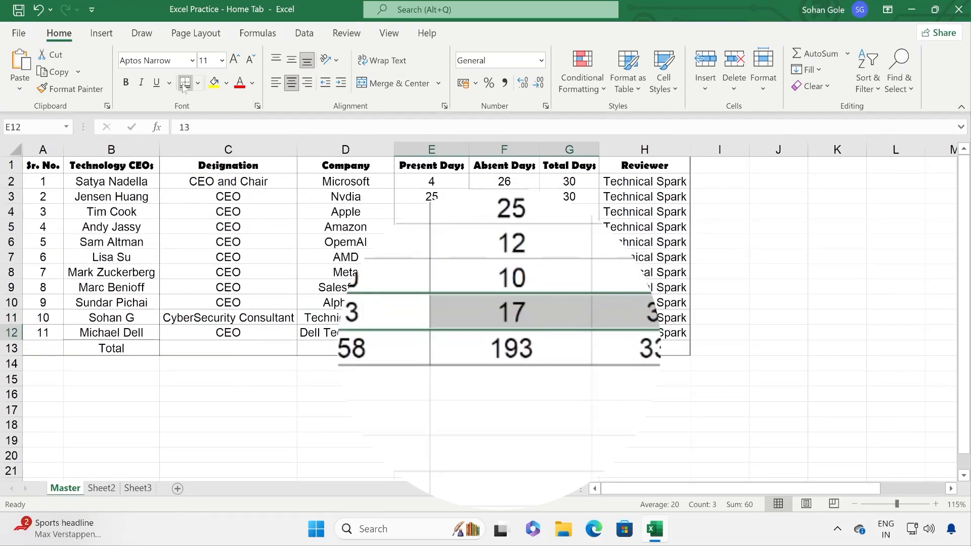
pyautogui.click(435, 430)
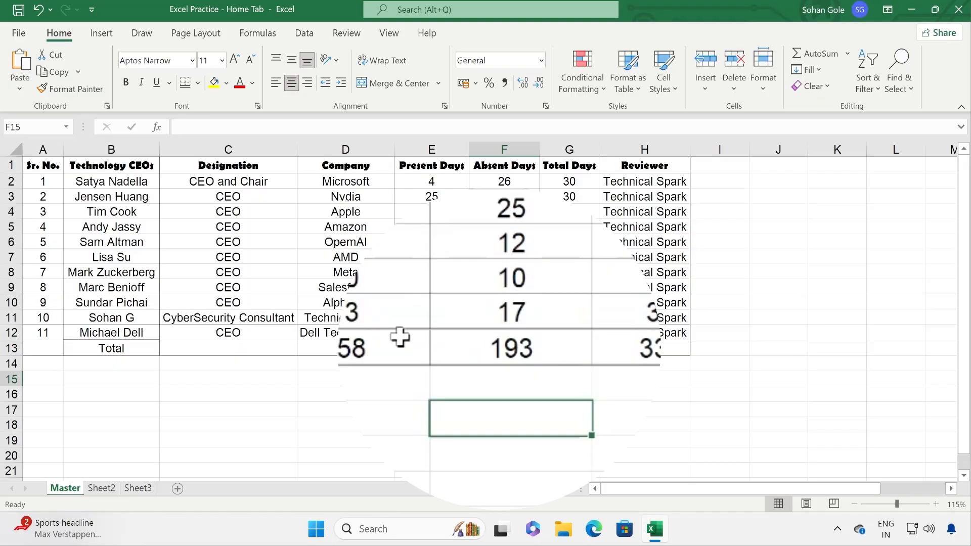
pyautogui.click(198, 83)
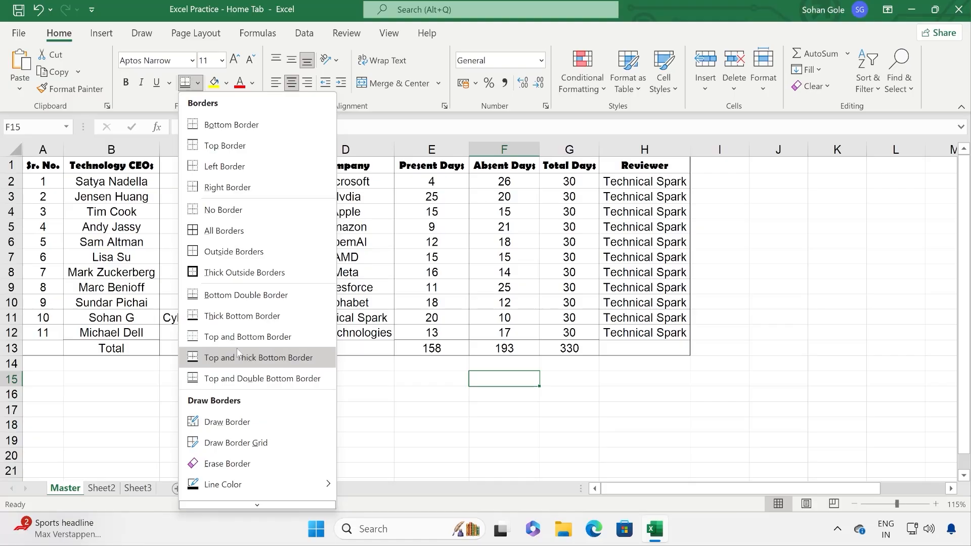
# Step: Sketch freehand border outlines around J4:J6, K5:K6 and J9:K11, then undo all three
pyautogui.click(470, 383)
pyautogui.click(198, 83)
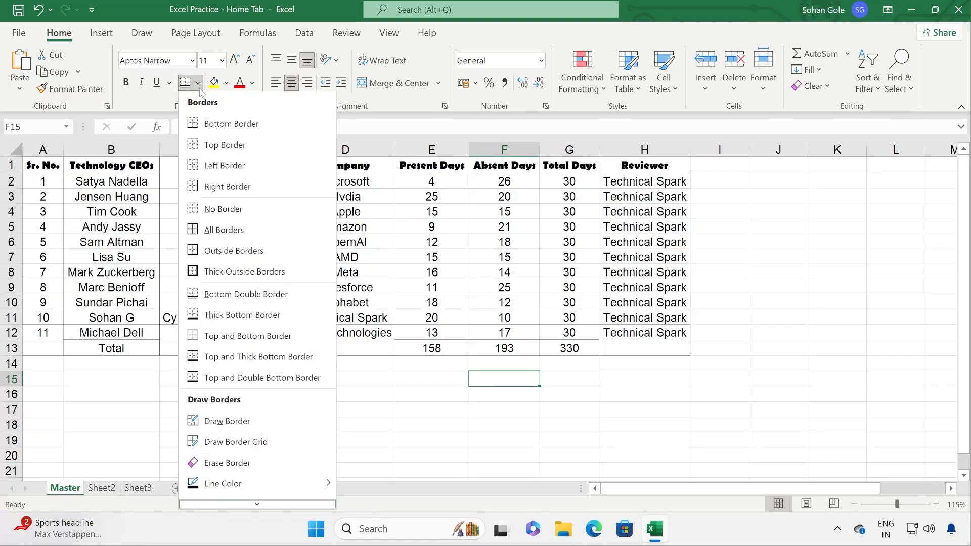
pyautogui.click(262, 421)
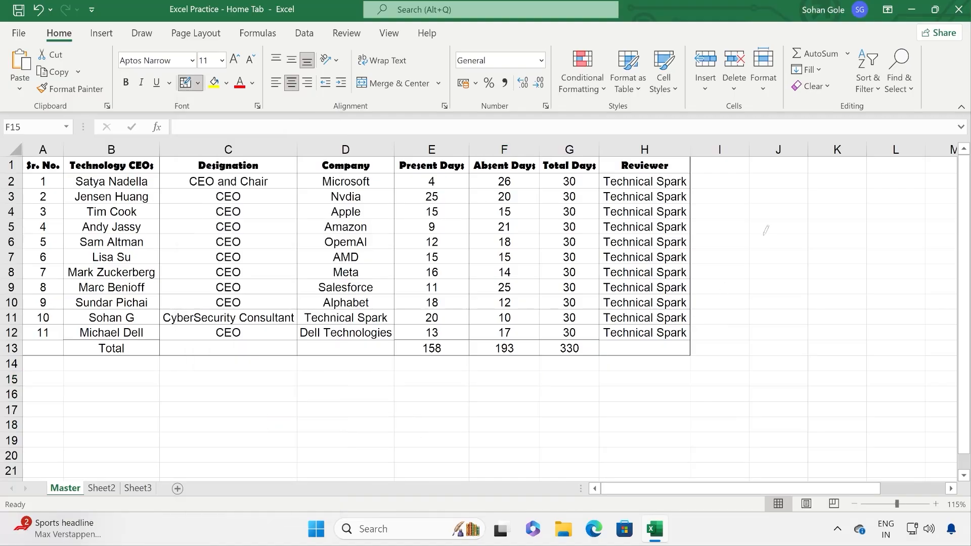
pyautogui.moveTo(763, 214)
pyautogui.mouseDown()
pyautogui.moveTo(766, 290)
pyautogui.moveTo(829, 288)
pyautogui.moveTo(840, 248)
pyautogui.moveTo(805, 223)
pyautogui.moveTo(789, 248)
pyautogui.moveTo(803, 295)
pyautogui.moveTo(844, 283)
pyautogui.moveTo(832, 238)
pyautogui.moveTo(779, 241)
pyautogui.moveTo(781, 275)
pyautogui.mouseUp()
pyautogui.moveTo(816, 230); pyautogui.dragTo(833, 245)
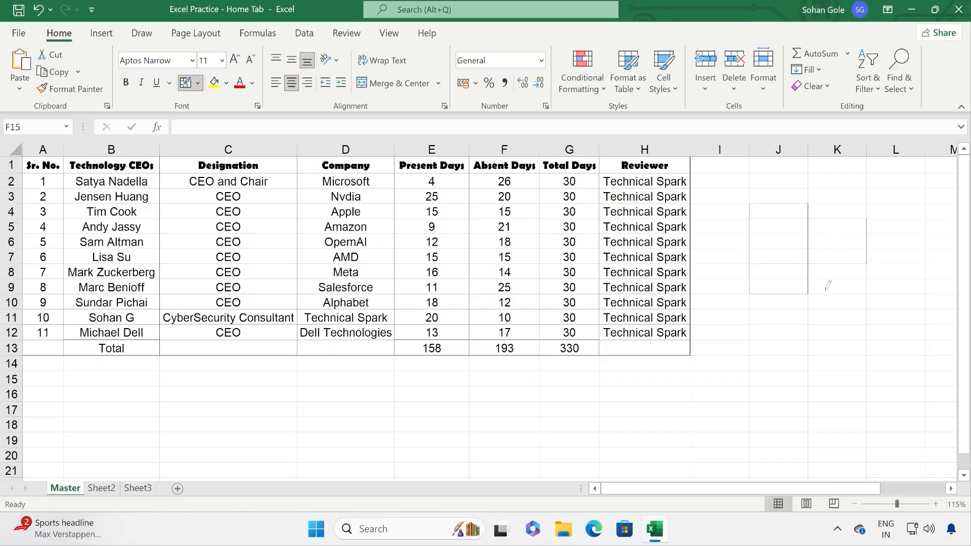
pyautogui.moveTo(772, 276); pyautogui.dragTo(840, 311)
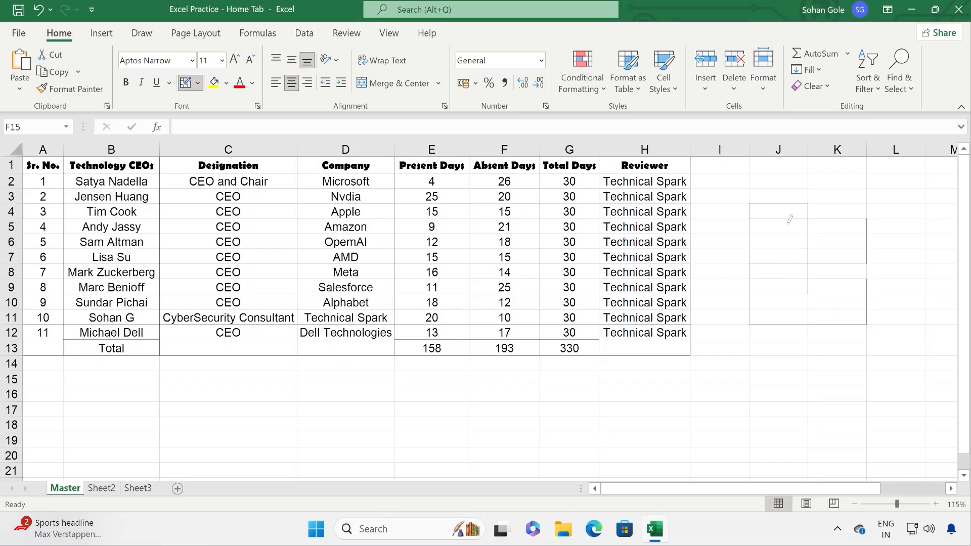
pyautogui.click(42, 12)
pyautogui.click(42, 12)
pyautogui.click(42, 12)
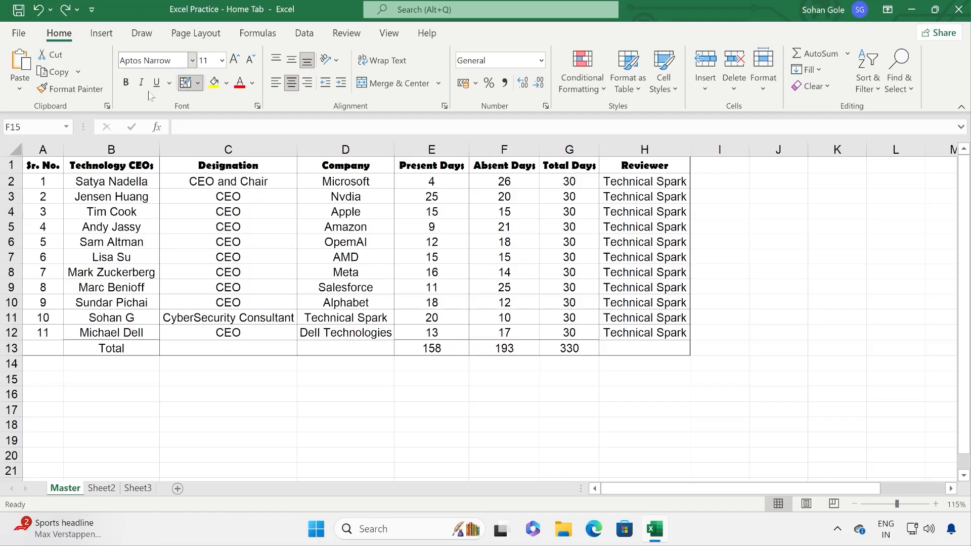
# Step: Draw a border grid over J4:K8 beside the table, then stop drawing
pyautogui.click(198, 83)
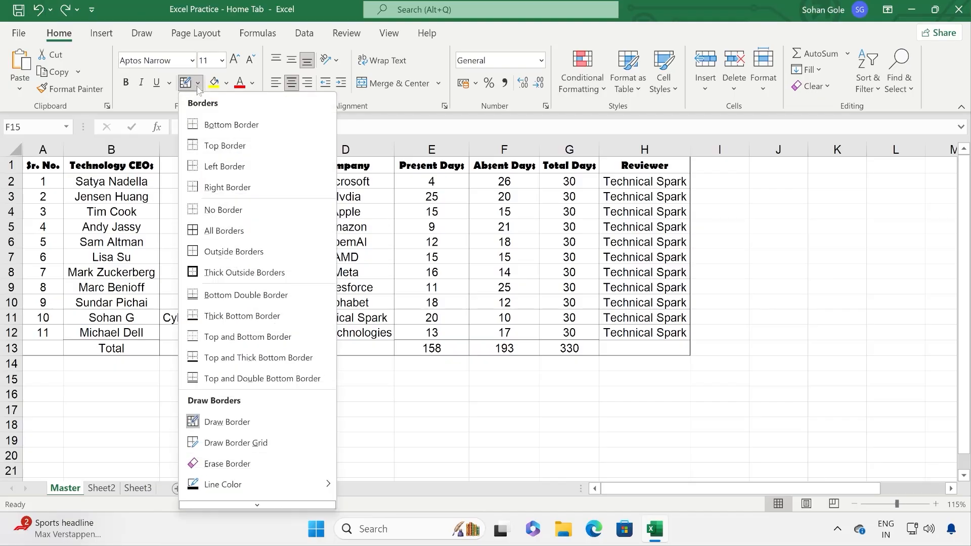
pyautogui.click(293, 445)
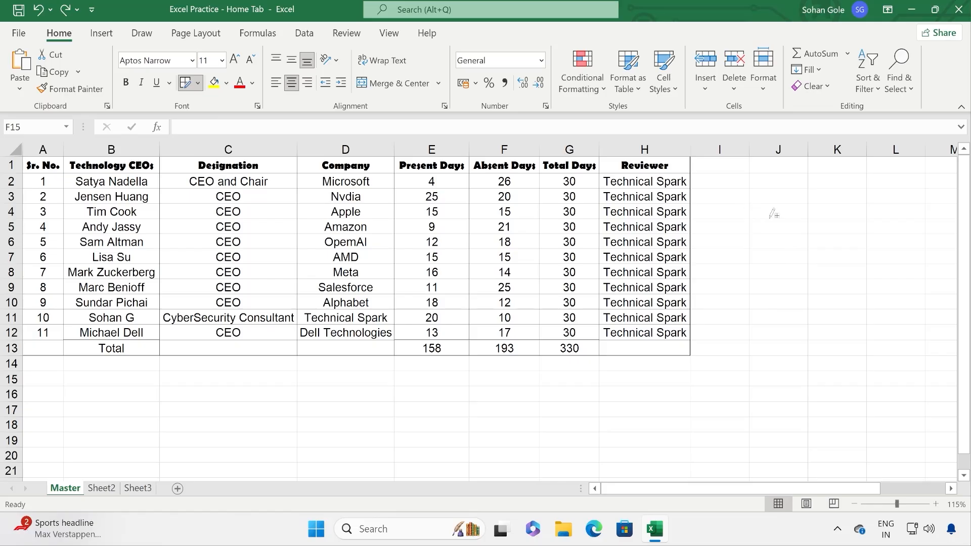
pyautogui.moveTo(762, 212)
pyautogui.mouseDown()
pyautogui.moveTo(791, 271)
pyautogui.moveTo(834, 276)
pyautogui.moveTo(875, 311)
pyautogui.moveTo(866, 289)
pyautogui.moveTo(804, 263)
pyautogui.moveTo(779, 216)
pyautogui.moveTo(783, 228)
pyautogui.moveTo(754, 228)
pyautogui.mouseUp()
pyautogui.press('Escape')
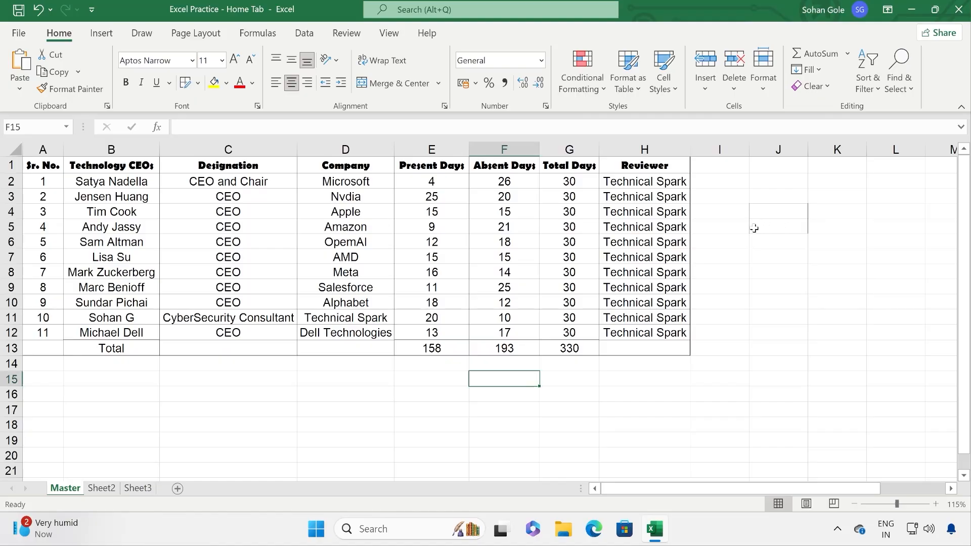
pyautogui.click(198, 82)
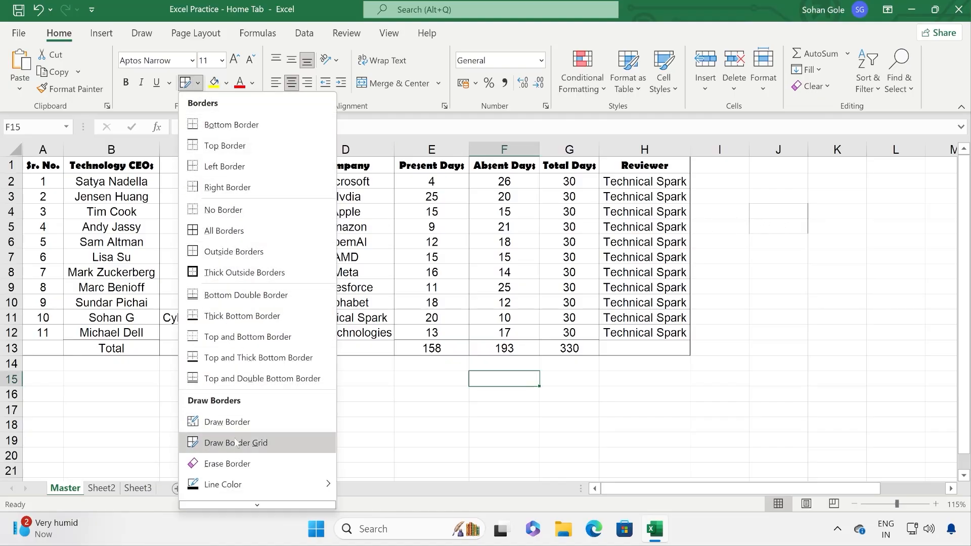
# Step: Erase the stray J4:J5 box borders and some B6:C10 lines, then undo the table erasures
pyautogui.click(227, 464)
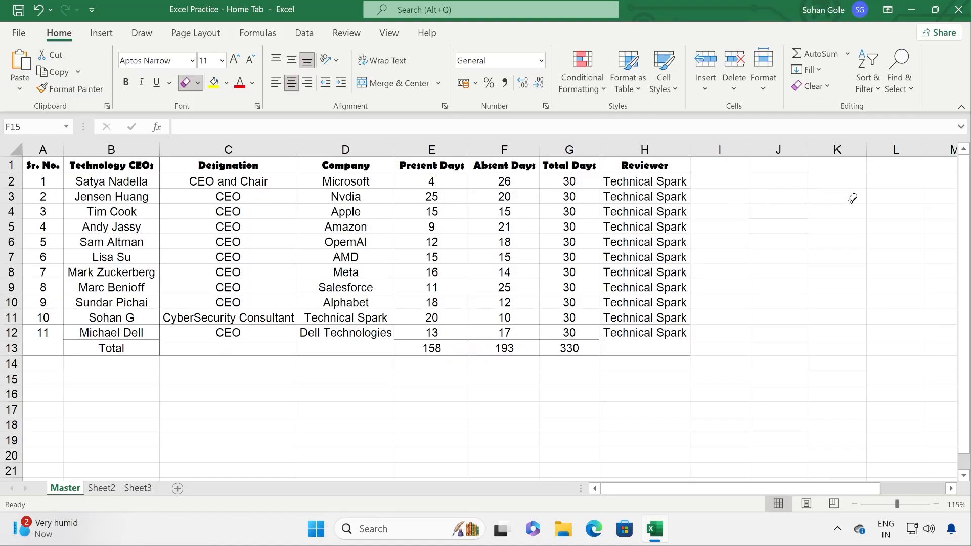
pyautogui.moveTo(850, 192)
pyautogui.mouseDown()
pyautogui.moveTo(782, 223)
pyautogui.moveTo(825, 194)
pyautogui.moveTo(771, 241)
pyautogui.mouseUp()
pyautogui.moveTo(158, 236)
pyautogui.mouseDown()
pyautogui.moveTo(286, 321)
pyautogui.moveTo(393, 291)
pyautogui.mouseUp()
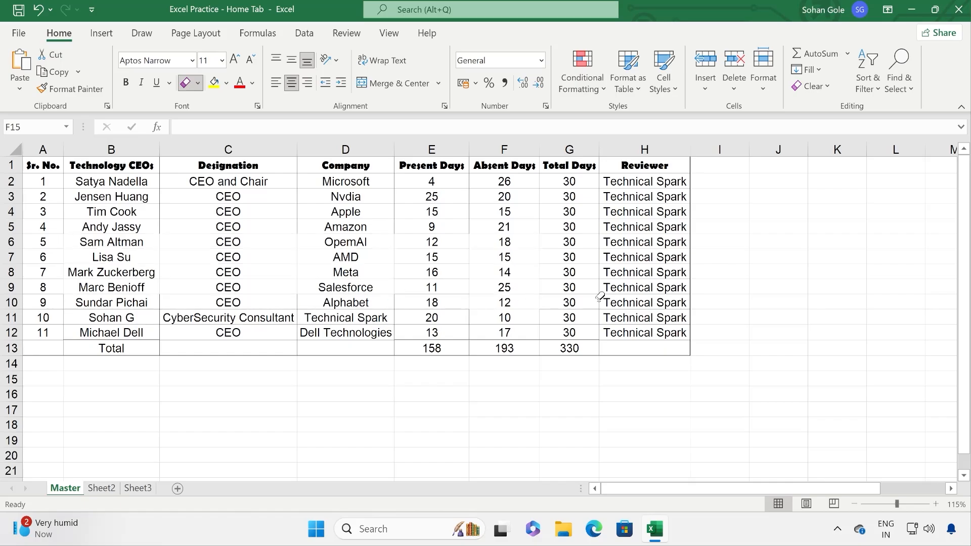
pyautogui.click(38, 9)
pyautogui.click(38, 9)
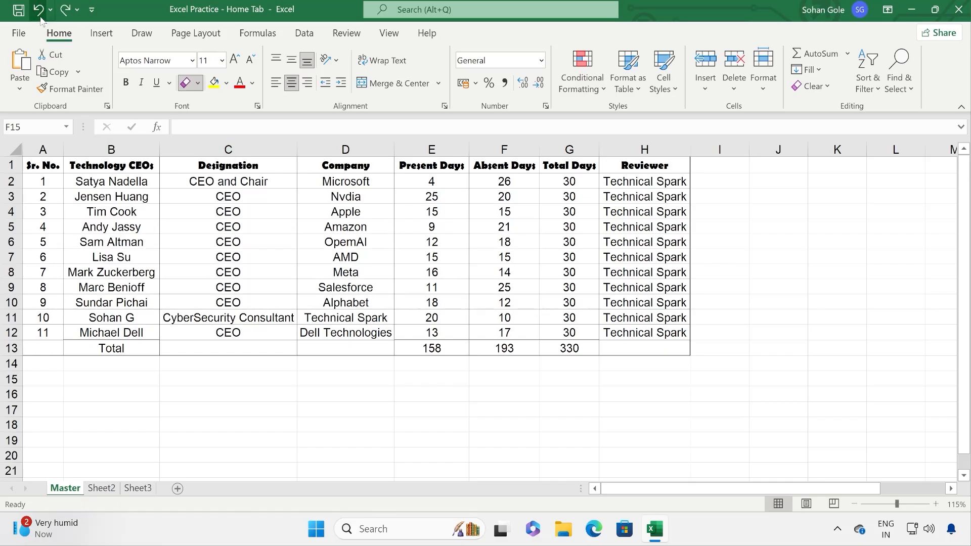
pyautogui.click(197, 83)
pyautogui.scroll(-1, 297, 398)
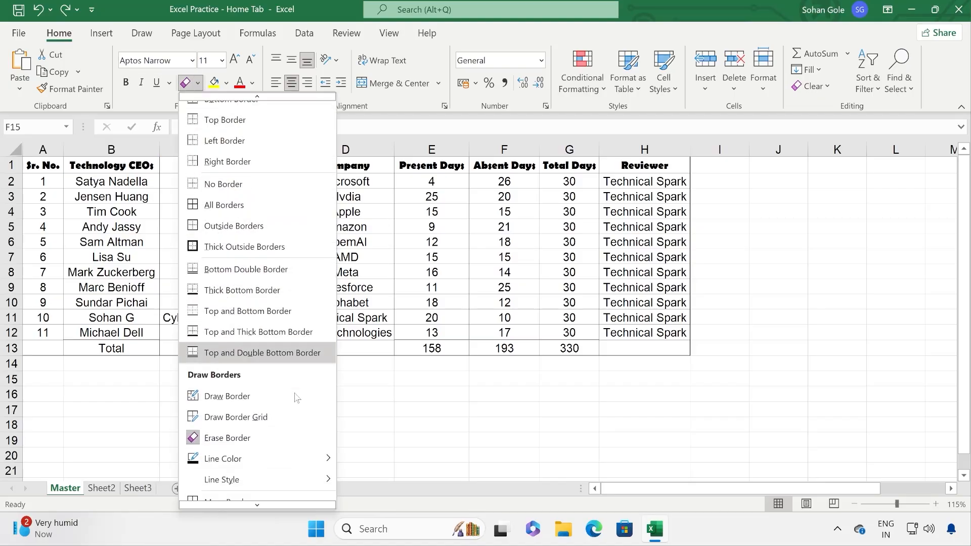
# Step: Try yellow borders across E7:H11, undo them, and reset the line colour to Automatic
pyautogui.moveTo(328, 457)
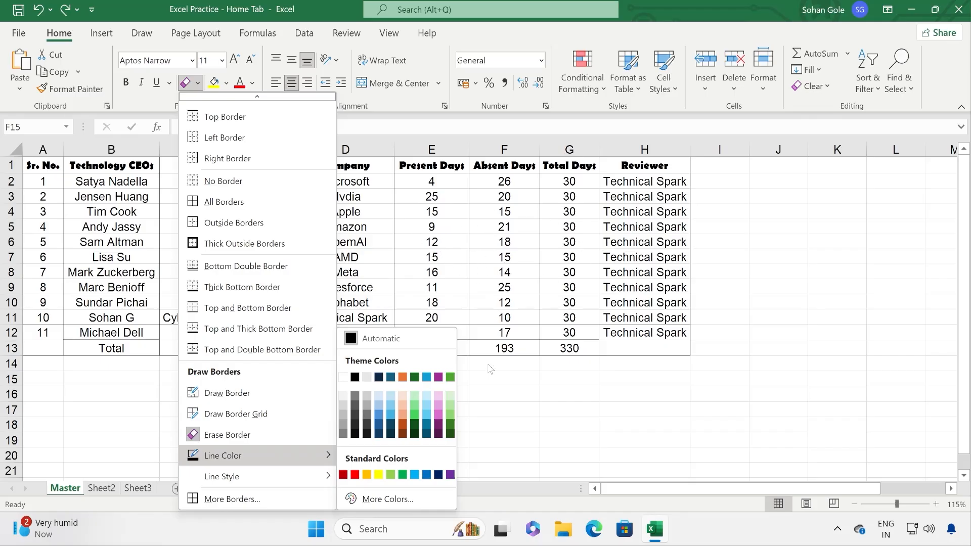
pyautogui.click(378, 475)
pyautogui.moveTo(430, 252)
pyautogui.mouseDown()
pyautogui.moveTo(461, 273)
pyautogui.moveTo(616, 291)
pyautogui.moveTo(614, 314)
pyautogui.moveTo(556, 317)
pyautogui.moveTo(437, 301)
pyautogui.moveTo(369, 269)
pyautogui.moveTo(352, 226)
pyautogui.moveTo(569, 221)
pyautogui.moveTo(605, 266)
pyautogui.moveTo(589, 301)
pyautogui.mouseUp()
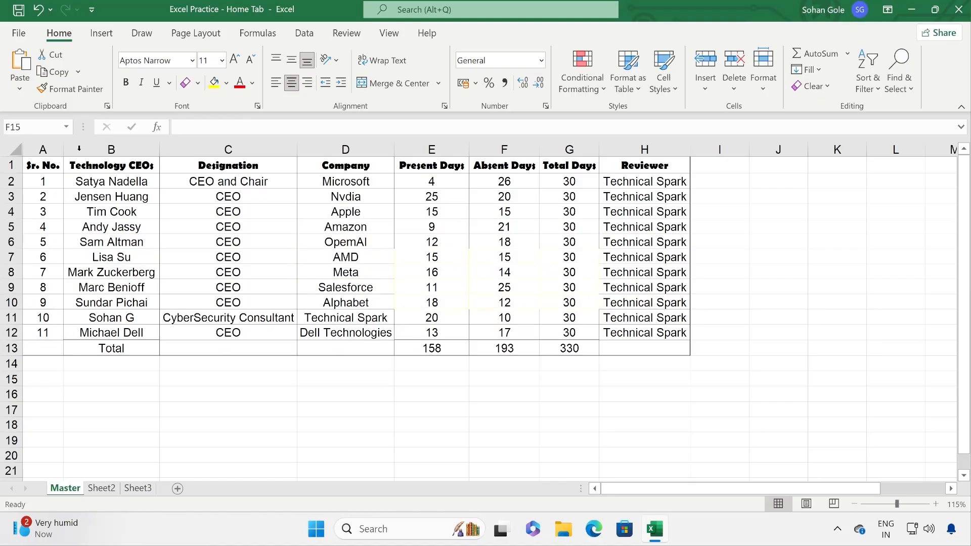
pyautogui.click(38, 9)
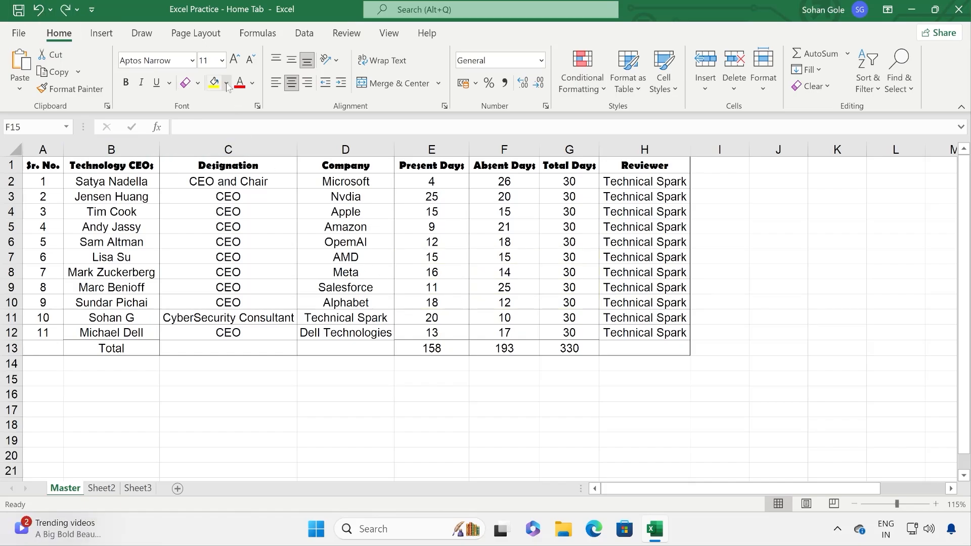
pyautogui.click(201, 86)
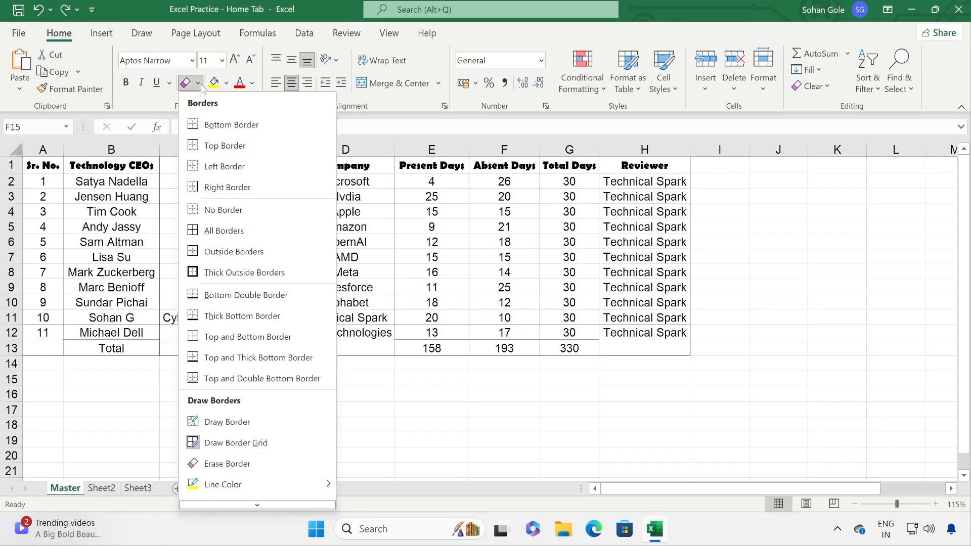
pyautogui.scroll(-2, 324, 471)
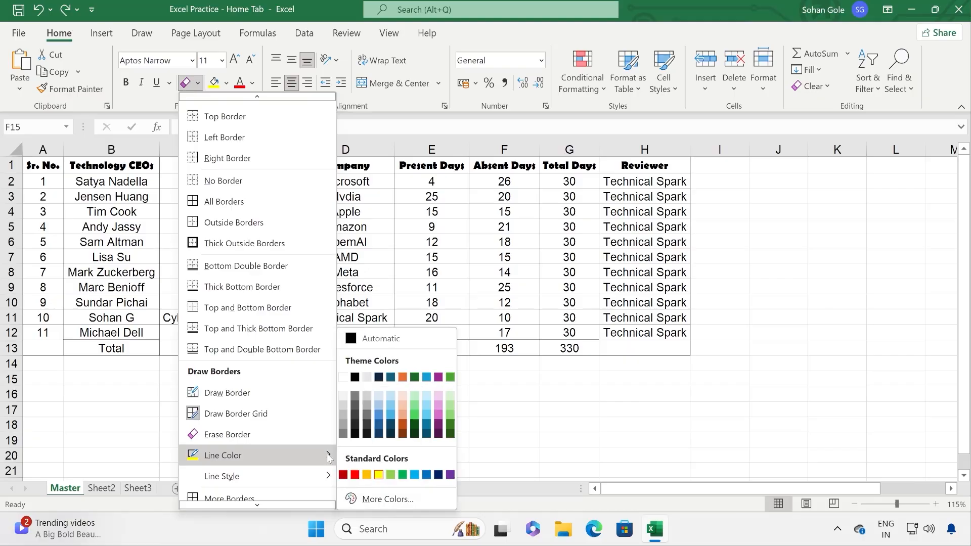
pyautogui.click(357, 338)
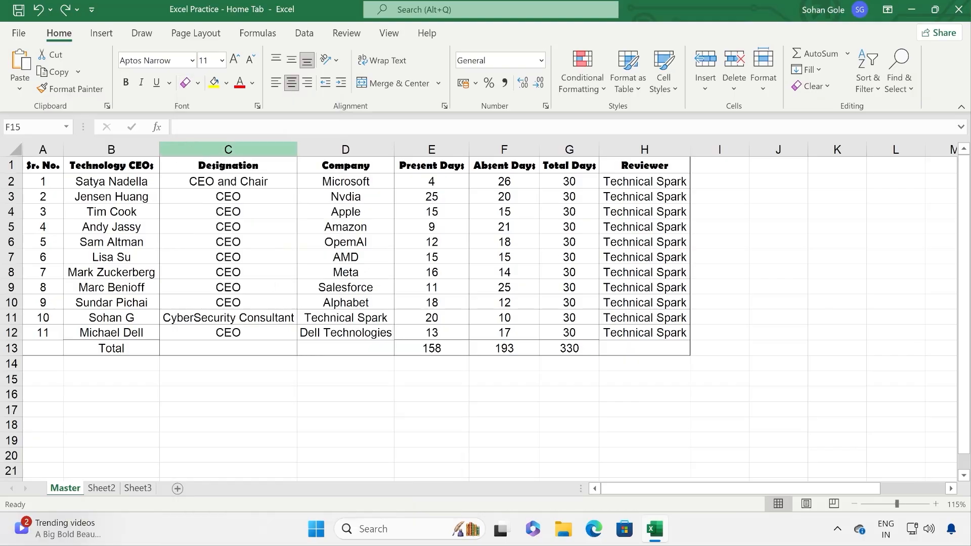
# Step: Draw a dashed-style border grid over C16:E18 below the table
pyautogui.click(199, 85)
pyautogui.scroll(-2, 254, 460)
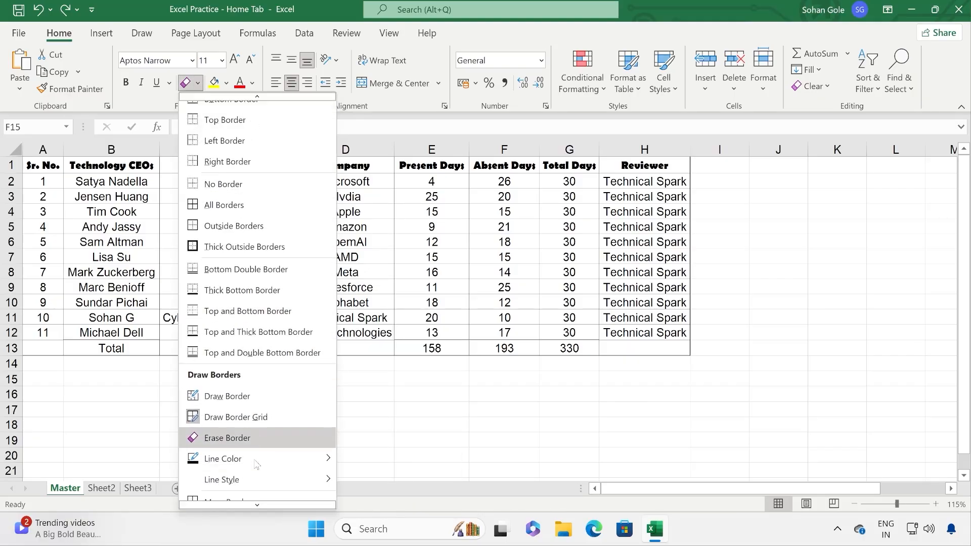
pyautogui.moveTo(316, 460)
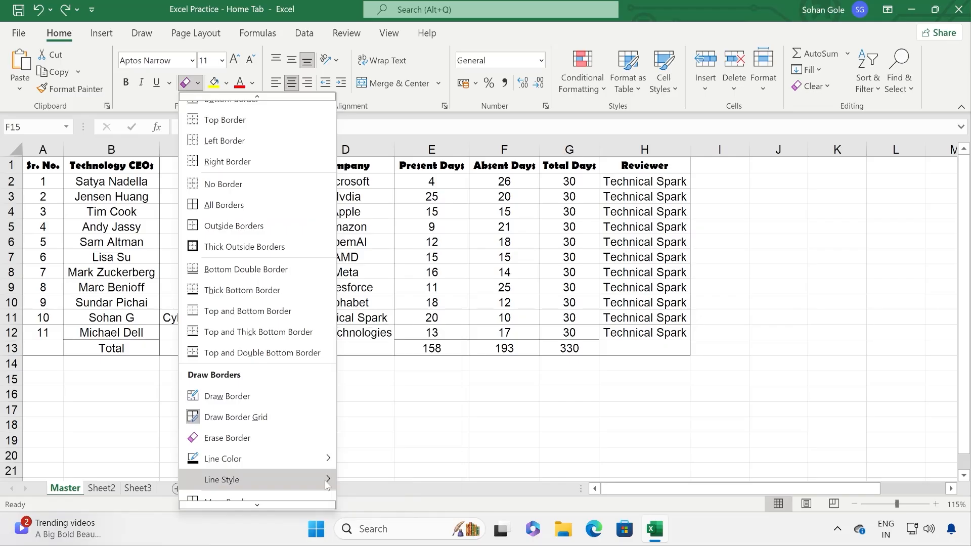
pyautogui.moveTo(329, 485)
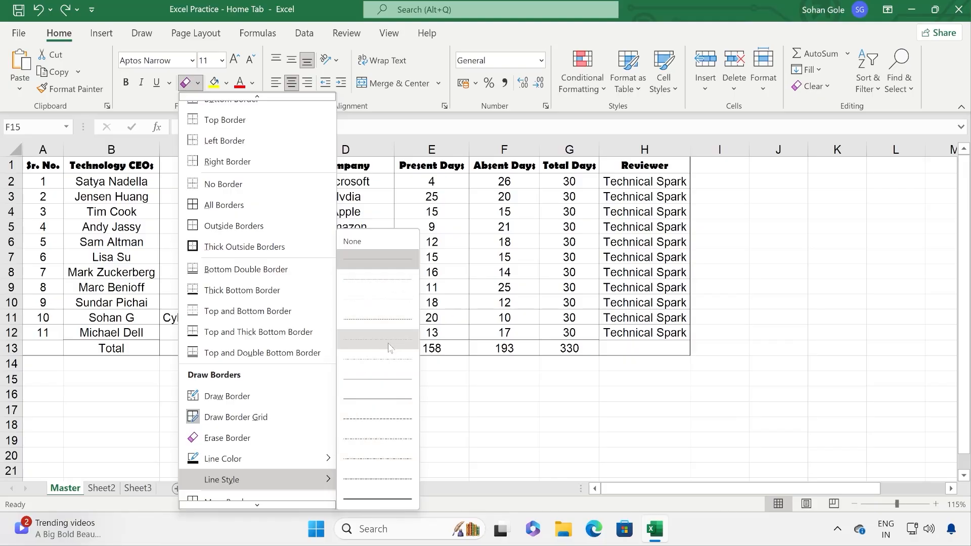
pyautogui.click(379, 420)
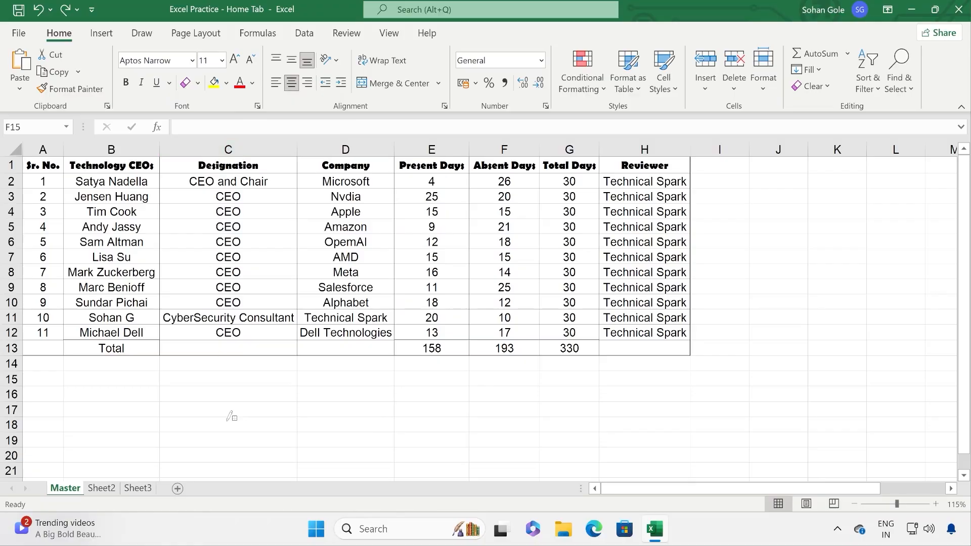
pyautogui.moveTo(222, 397)
pyautogui.mouseDown()
pyautogui.moveTo(267, 414)
pyautogui.moveTo(480, 407)
pyautogui.moveTo(526, 425)
pyautogui.moveTo(434, 439)
pyautogui.moveTo(332, 437)
pyautogui.moveTo(273, 429)
pyautogui.moveTo(264, 418)
pyautogui.mouseUp()
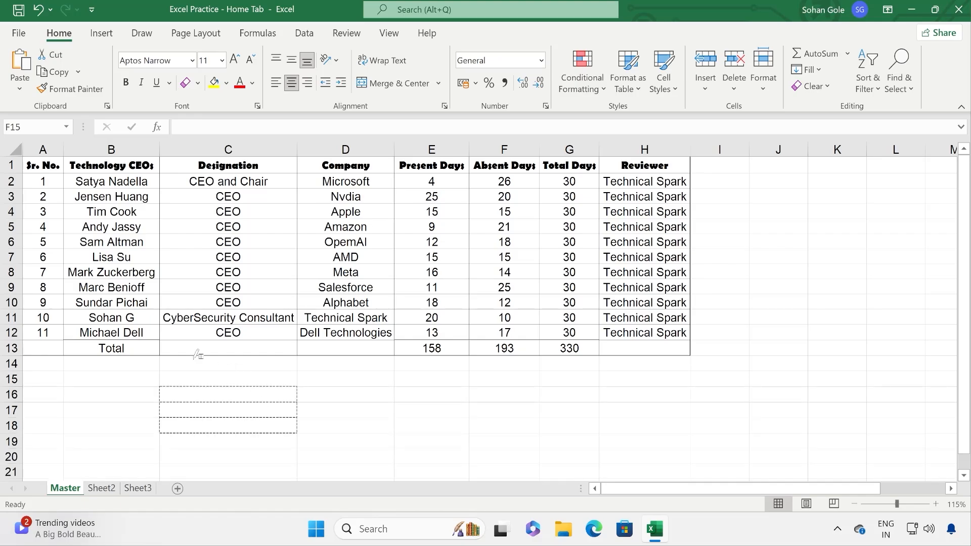
pyautogui.moveTo(444, 384)
pyautogui.mouseDown()
pyautogui.moveTo(425, 414)
pyautogui.moveTo(353, 425)
pyautogui.mouseUp()
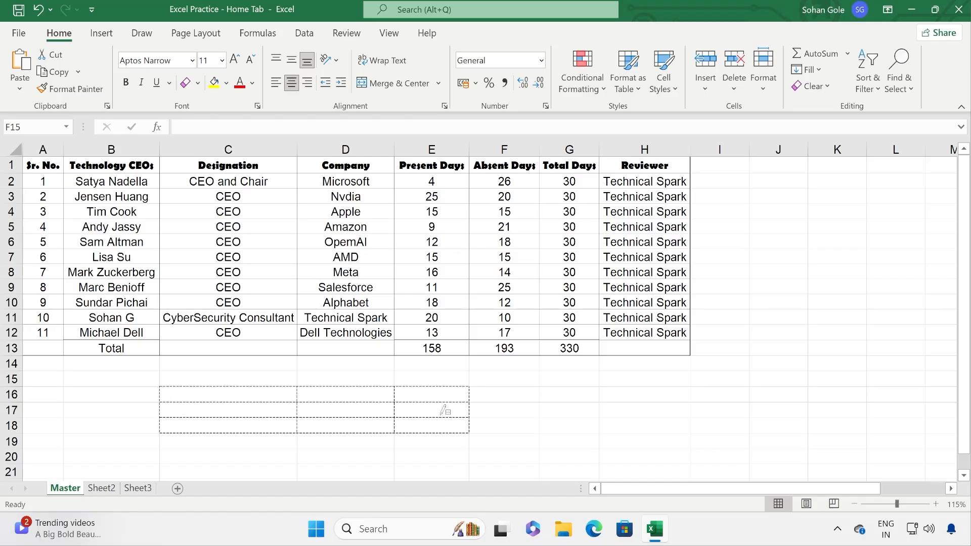
pyautogui.press('Escape')
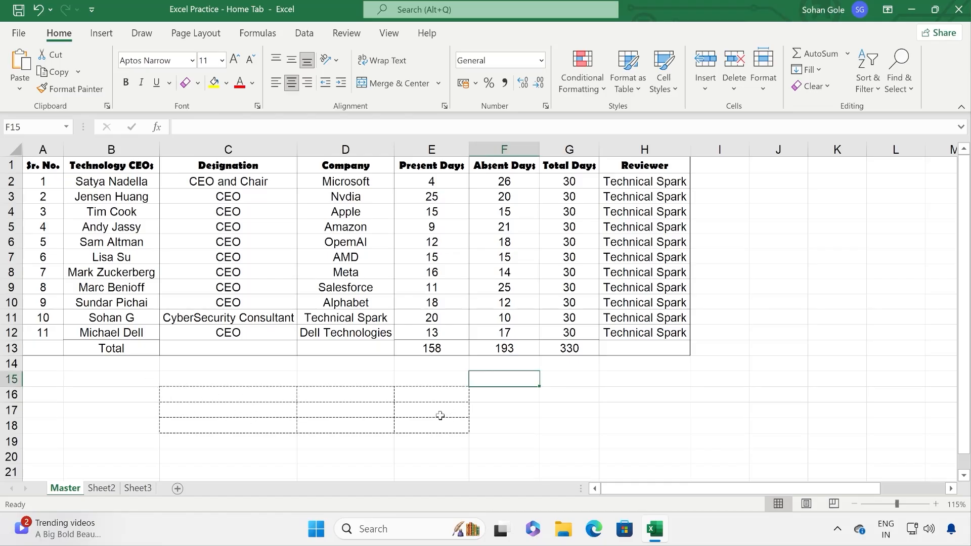
# Step: Choose the thin solid line style in the More Borders settings and confirm
pyautogui.click(198, 83)
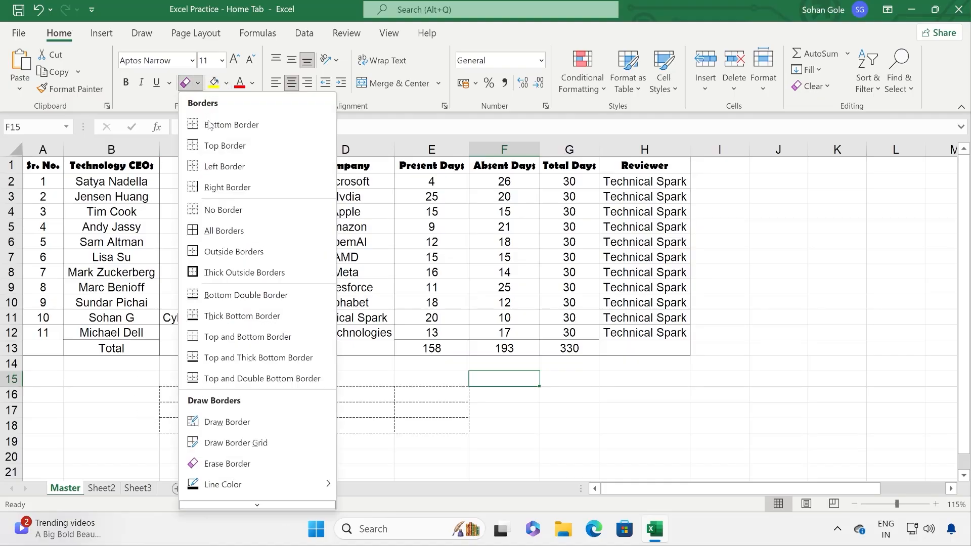
pyautogui.scroll(-1, 227, 461)
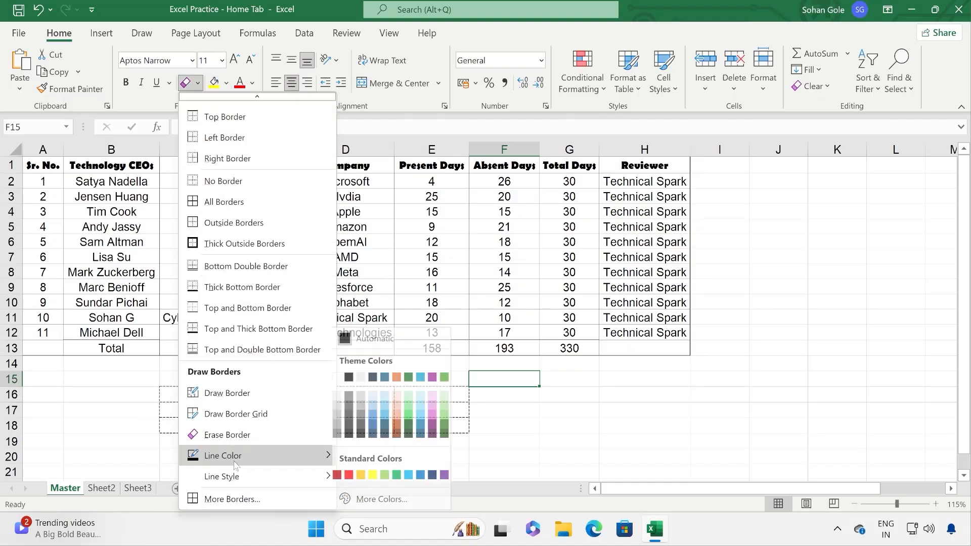
pyautogui.click(248, 500)
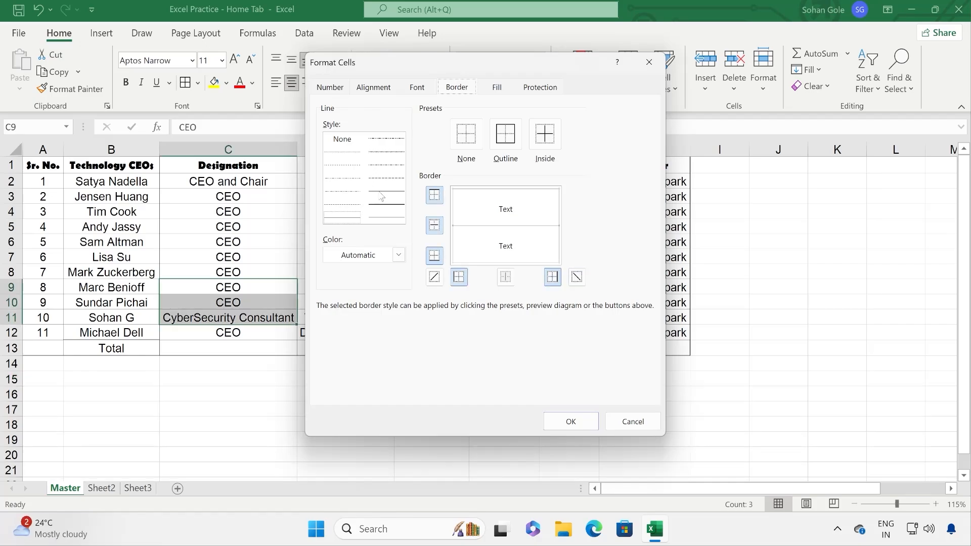
pyautogui.click(381, 196)
pyautogui.click(556, 422)
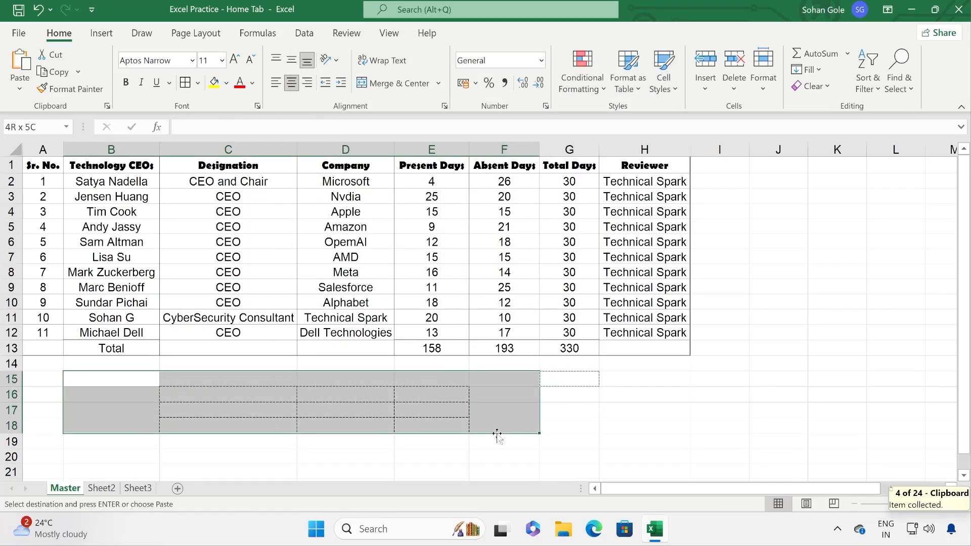
# Step: Paste a blank cell over B15:F18 to clear the dashed grid, then check More Borders unchanged
pyautogui.hotkey('ctrl', 'v')
pyautogui.press('Escape')
pyautogui.click(453, 410)
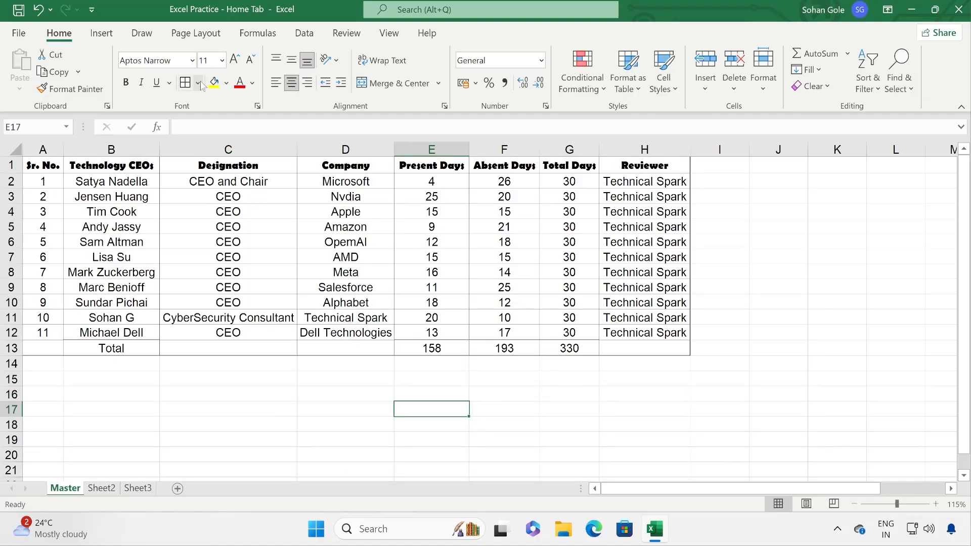
pyautogui.click(198, 83)
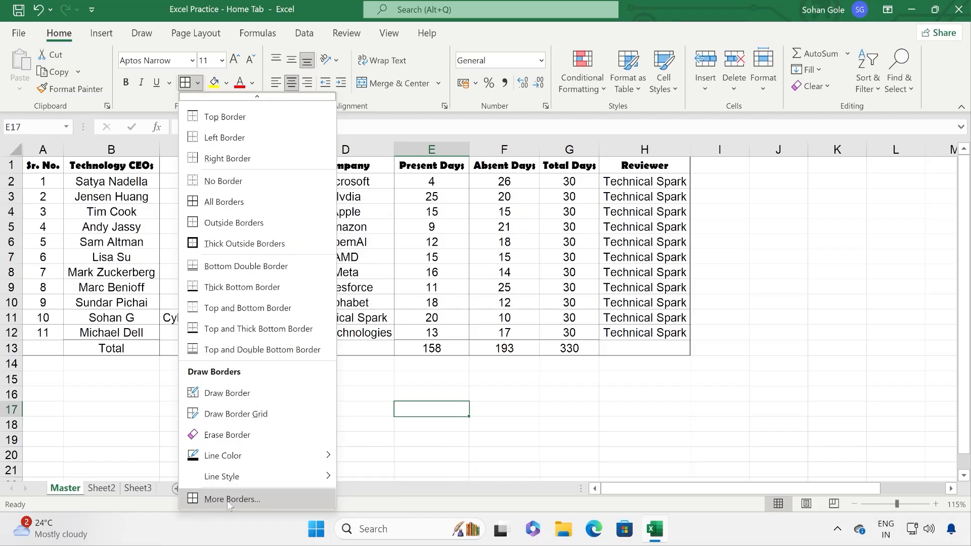
pyautogui.click(229, 499)
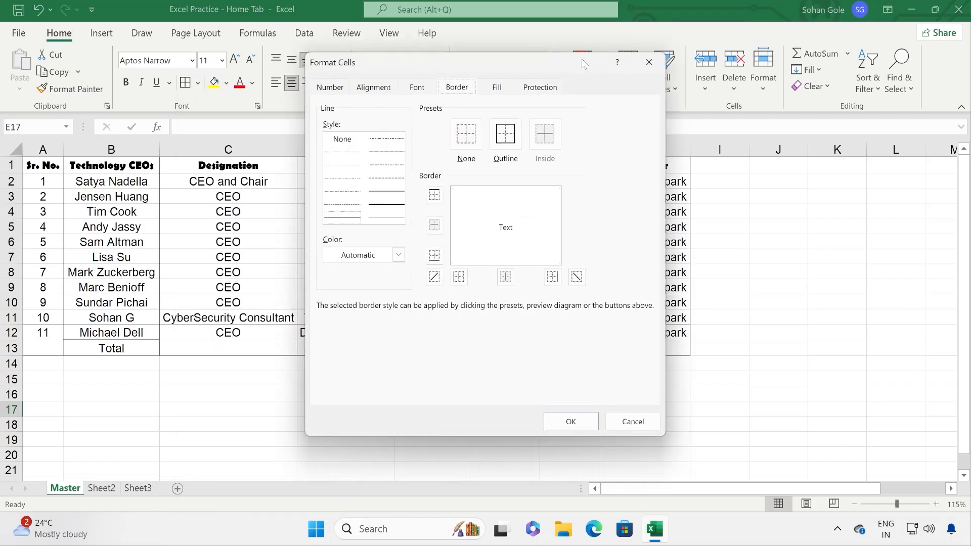
pyautogui.click(649, 61)
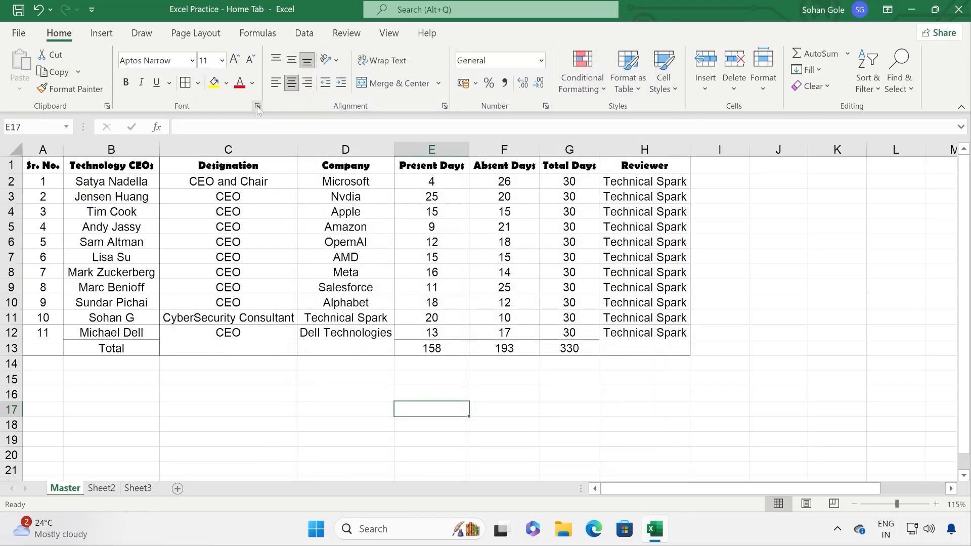
# Step: Open the Format Cells Font settings for E17 and move the dialog to reveal column D
pyautogui.click(258, 107)
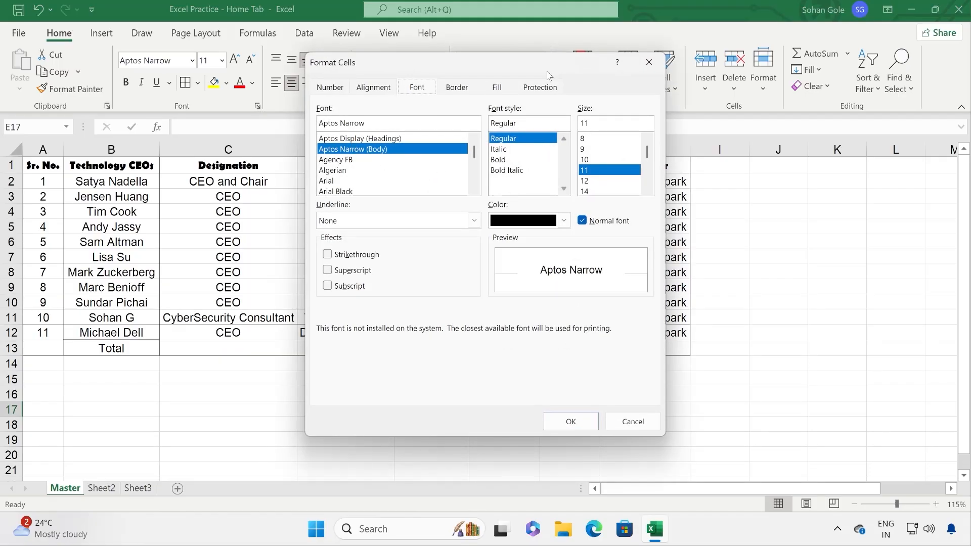
pyautogui.moveTo(548, 71); pyautogui.dragTo(657, 106)
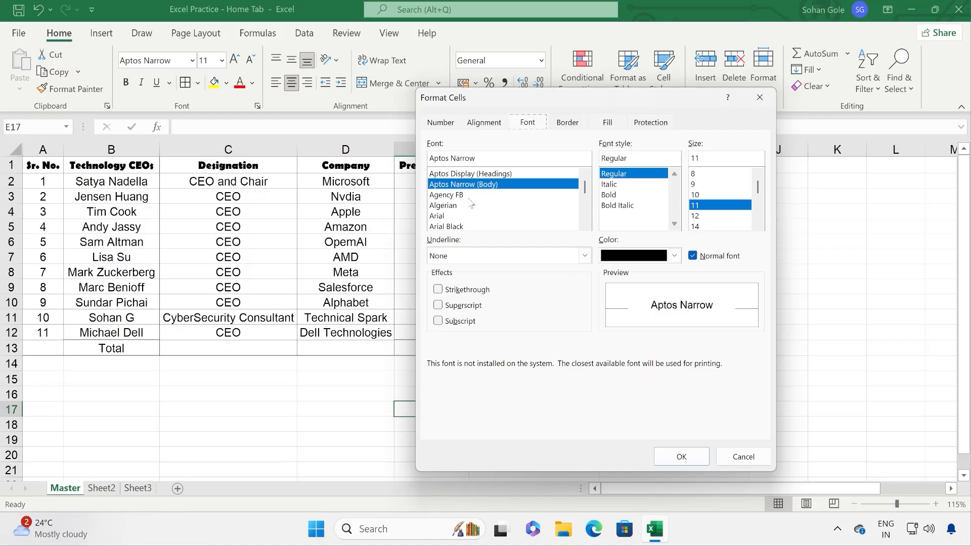
# Step: Preview another font, strikethrough, superscript and subscript, reverting each and keeping Aptos Narrow
pyautogui.click(470, 196)
pyautogui.click(472, 185)
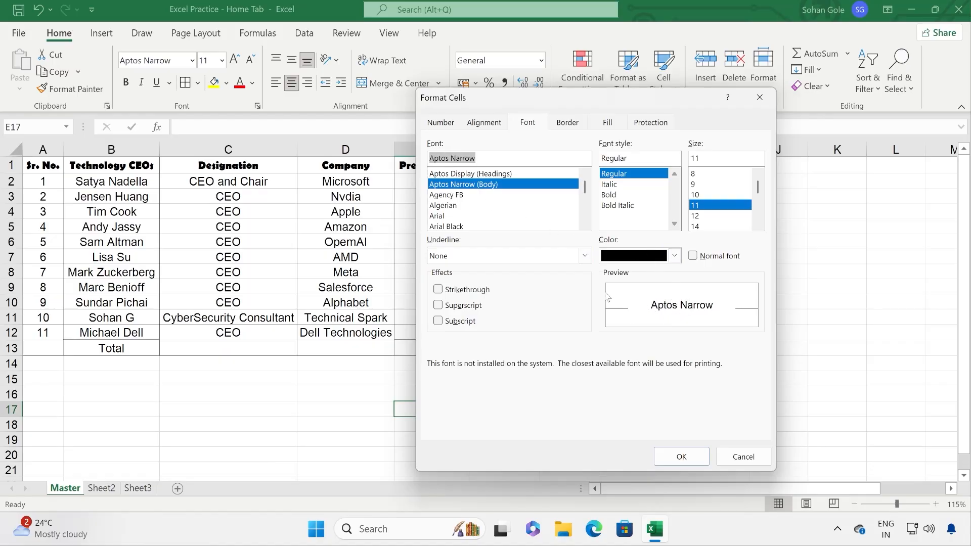
pyautogui.click(460, 293)
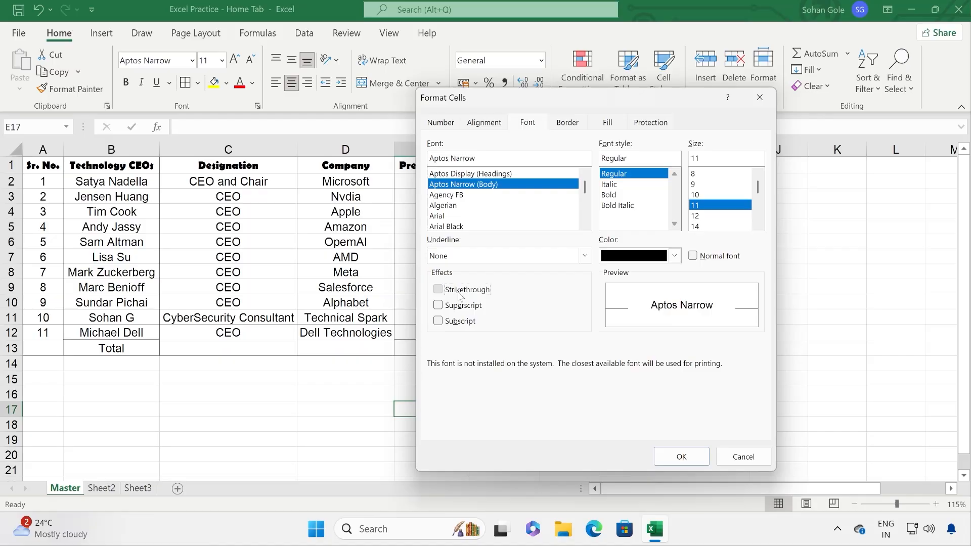
pyautogui.click(460, 293)
pyautogui.click(459, 307)
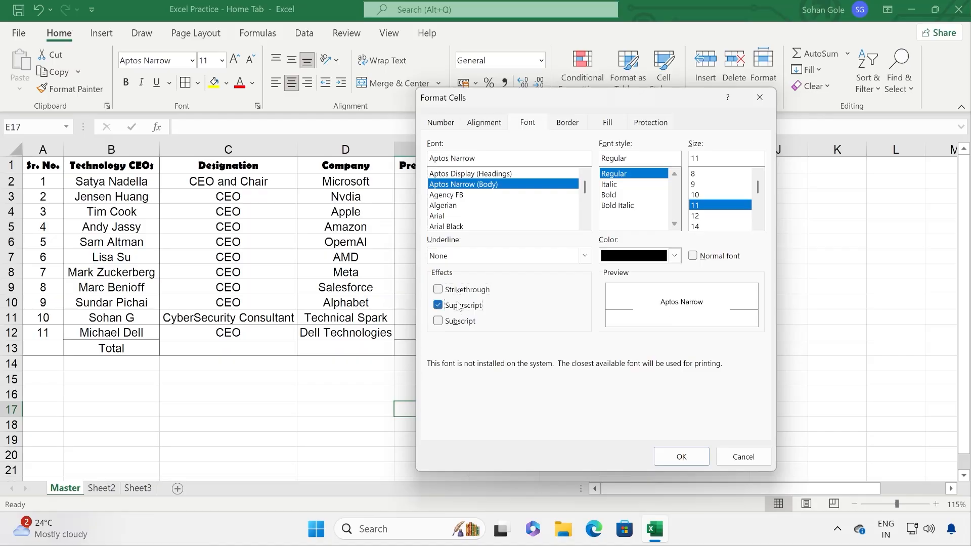
pyautogui.click(459, 307)
pyautogui.click(461, 327)
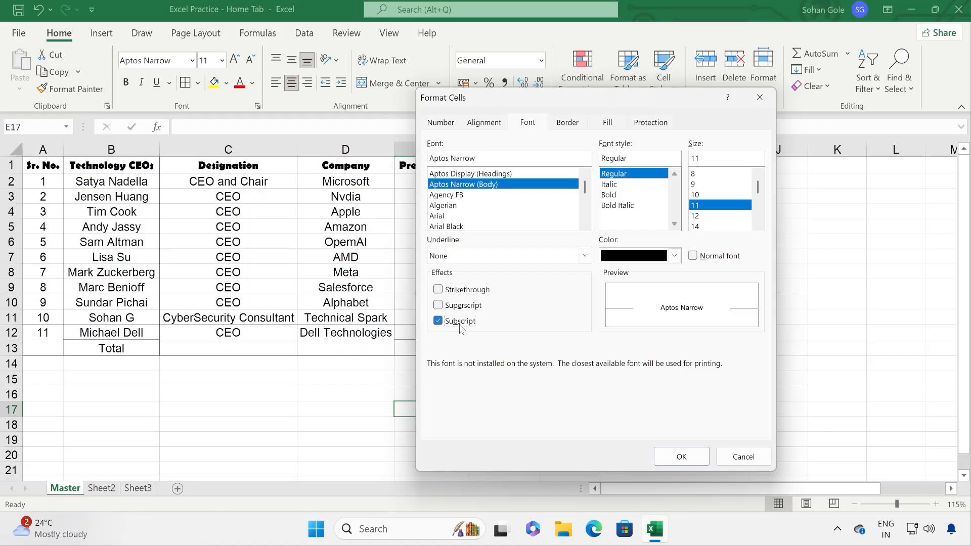
pyautogui.click(460, 324)
# Step: Compare superscript, subscript and strikethrough again, clearing all effects and leaving the font colour unchanged
pyautogui.click(457, 306)
pyautogui.click(463, 321)
pyautogui.click(462, 309)
pyautogui.click(462, 322)
pyautogui.click(462, 306)
pyautogui.click(464, 290)
pyautogui.click(464, 291)
pyautogui.click(463, 306)
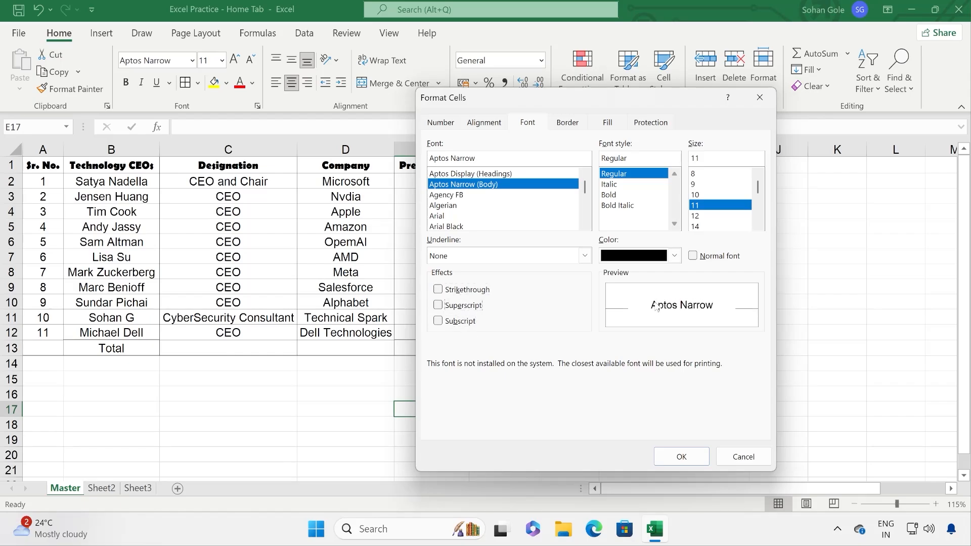
pyautogui.click(675, 256)
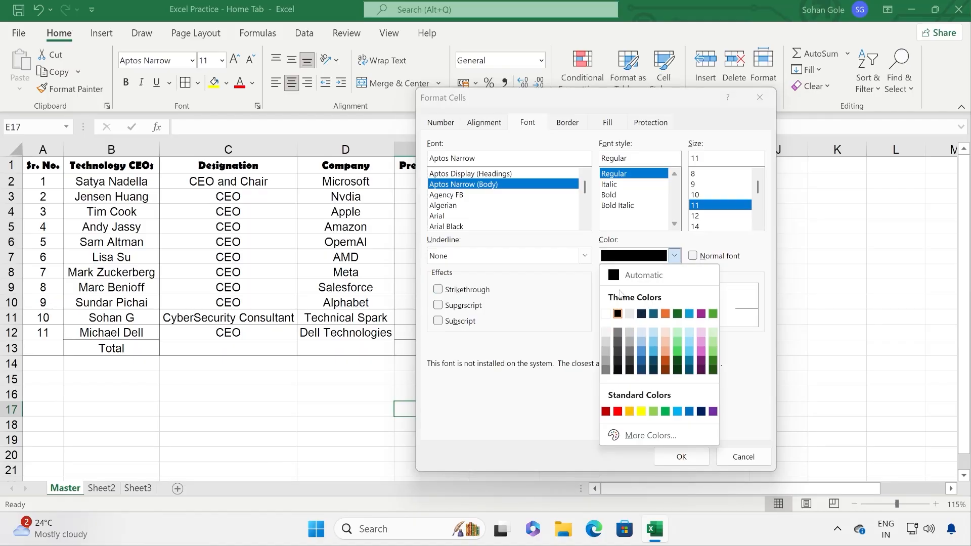
pyautogui.click(516, 404)
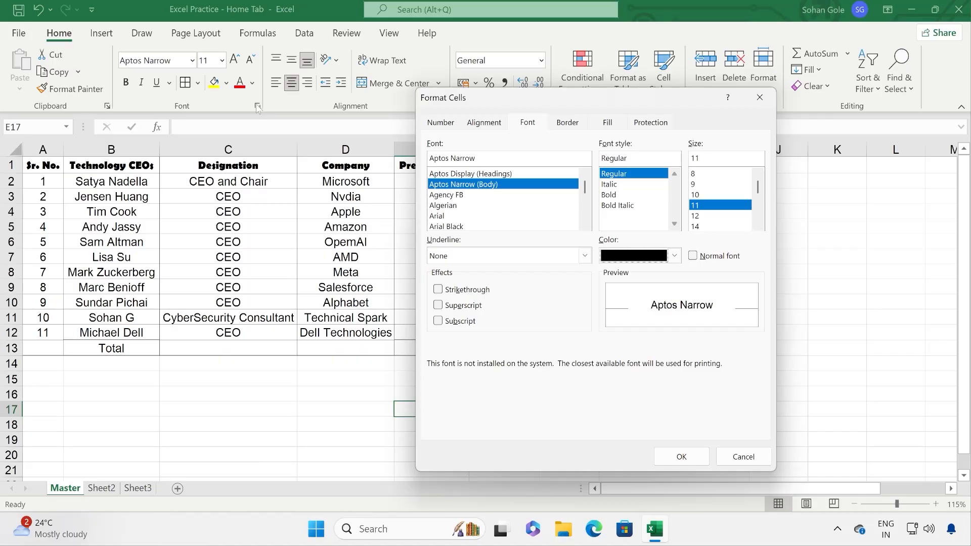
# Step: Preview the Number format, stepping decimal places down to 0 and back up to 2
pyautogui.click(438, 123)
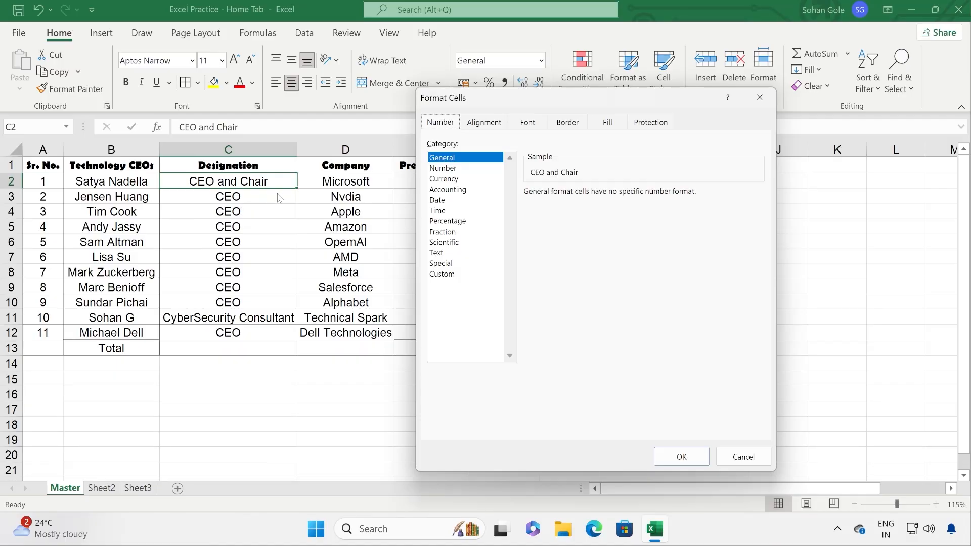
pyautogui.click(468, 168)
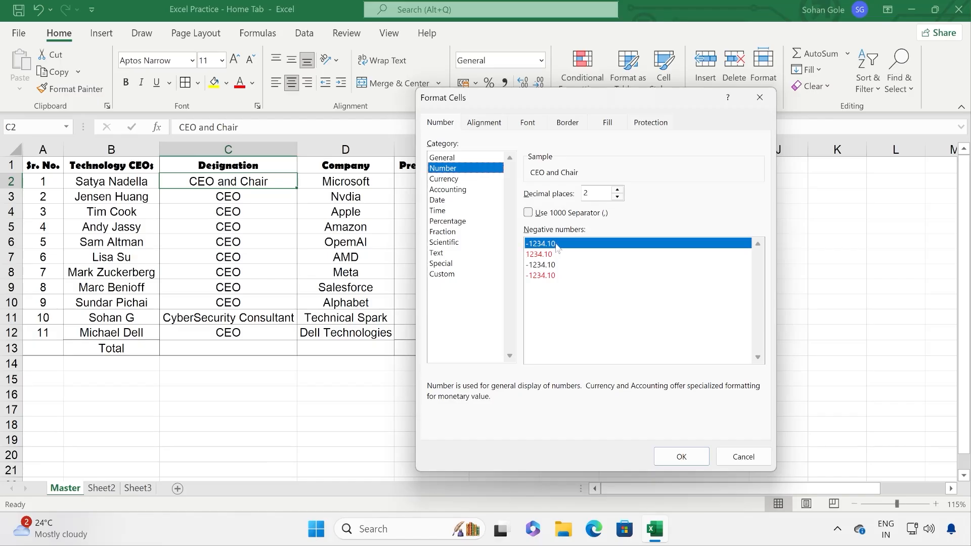
pyautogui.click(618, 197)
pyautogui.click(618, 197)
pyautogui.click(618, 190)
pyautogui.click(618, 190)
# Step: Preview Currency with rupee, Accounting, Date, Time and Percentage formats, then close without applying
pyautogui.click(444, 180)
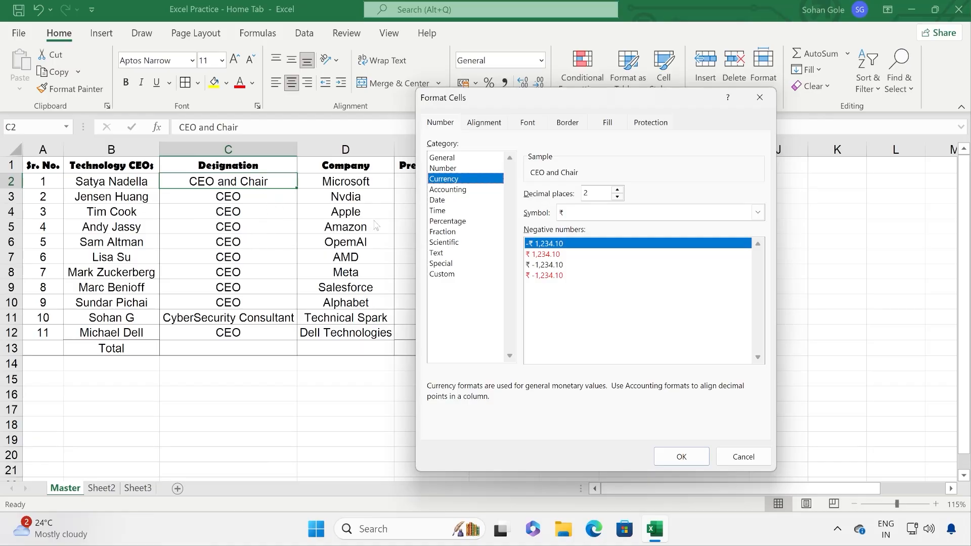
pyautogui.click(448, 190)
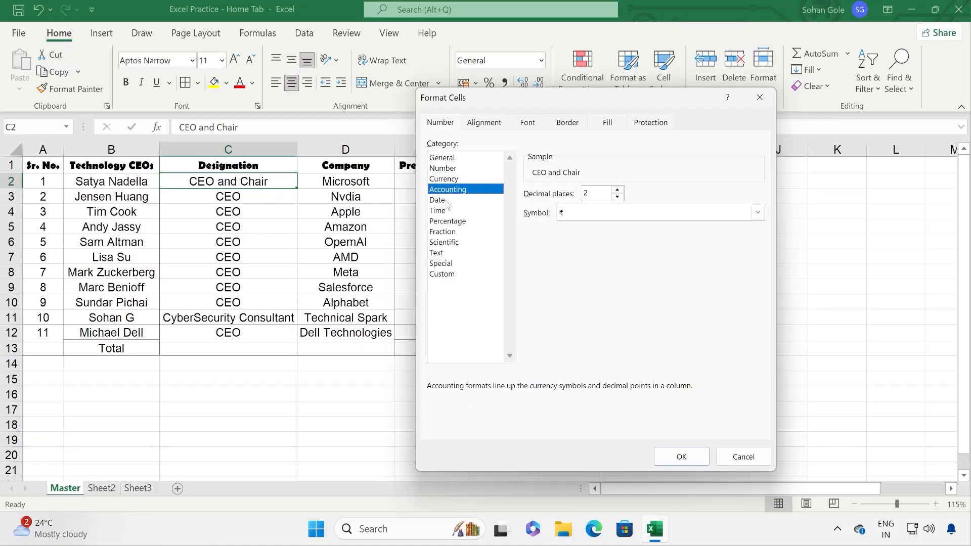
pyautogui.click(448, 200)
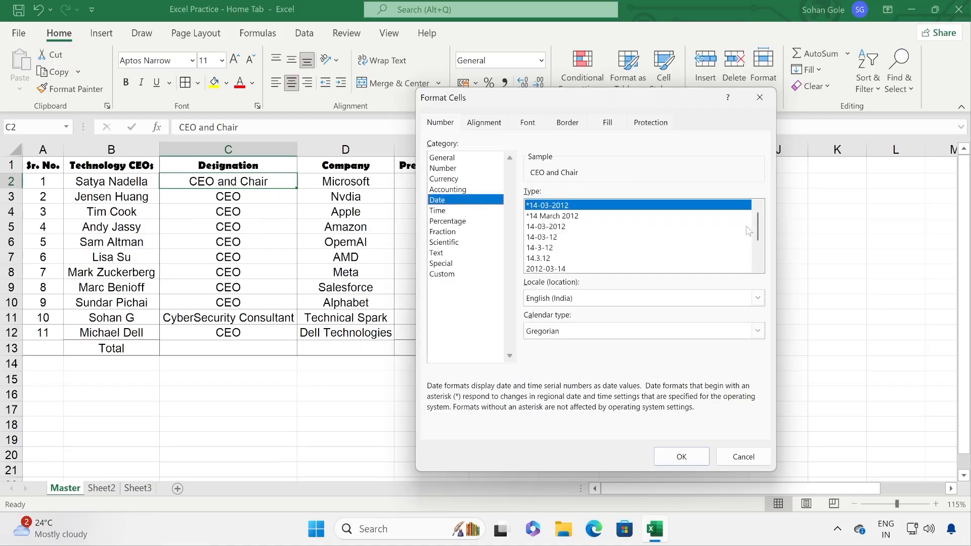
pyautogui.moveTo(759, 227)
pyautogui.mouseDown()
pyautogui.moveTo(763, 255)
pyautogui.moveTo(762, 224)
pyautogui.mouseUp()
pyautogui.click(471, 211)
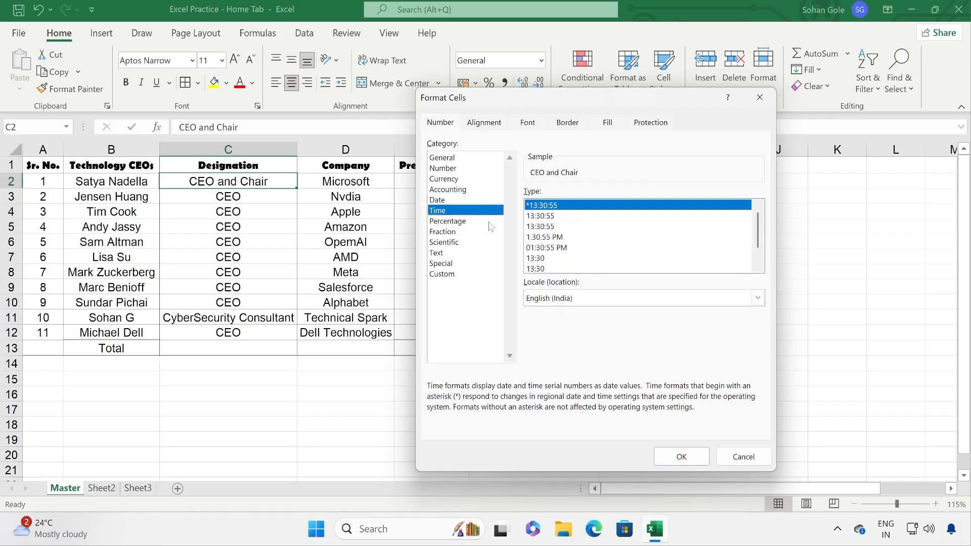
pyautogui.moveTo(757, 230)
pyautogui.mouseDown()
pyautogui.moveTo(758, 264)
pyautogui.moveTo(758, 223)
pyautogui.mouseUp()
pyautogui.click(466, 222)
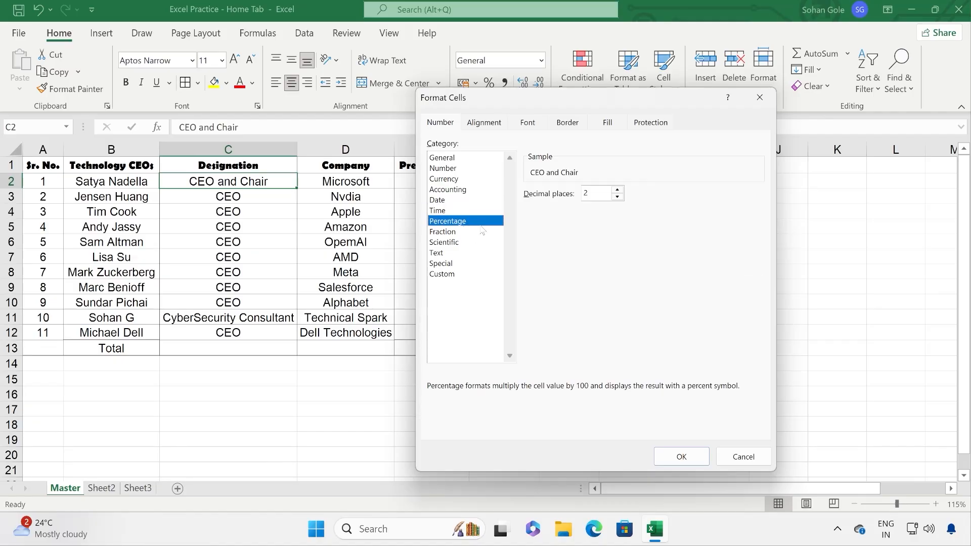
pyautogui.click(759, 97)
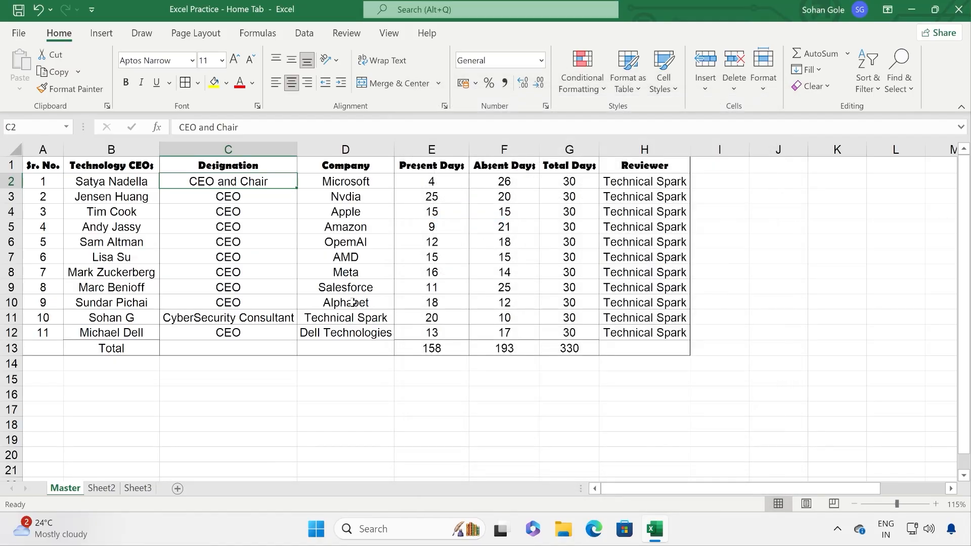
# Step: Enter the date 15-09-2025 in cell J2
pyautogui.click(735, 198)
pyautogui.click(793, 184)
pyautogui.press('End')
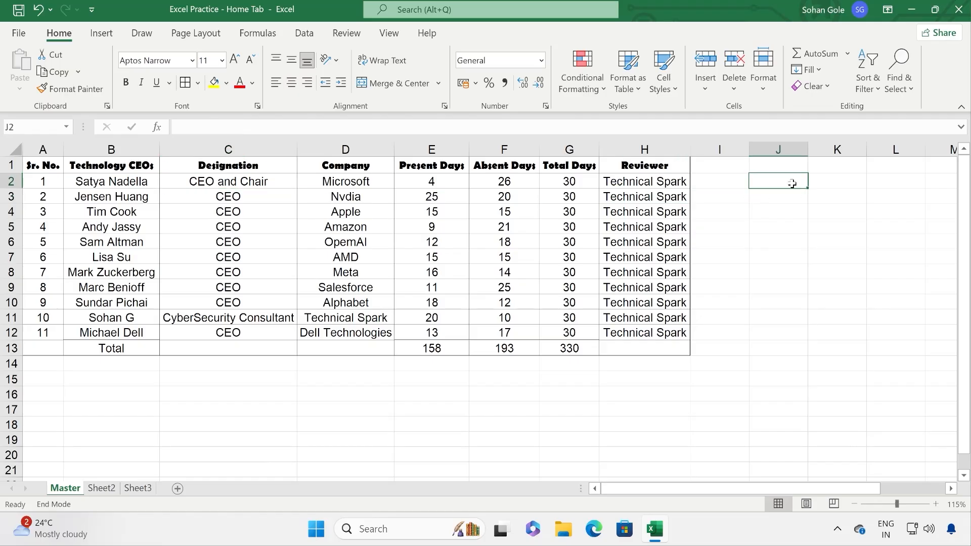
pyautogui.write('15-09-2025')
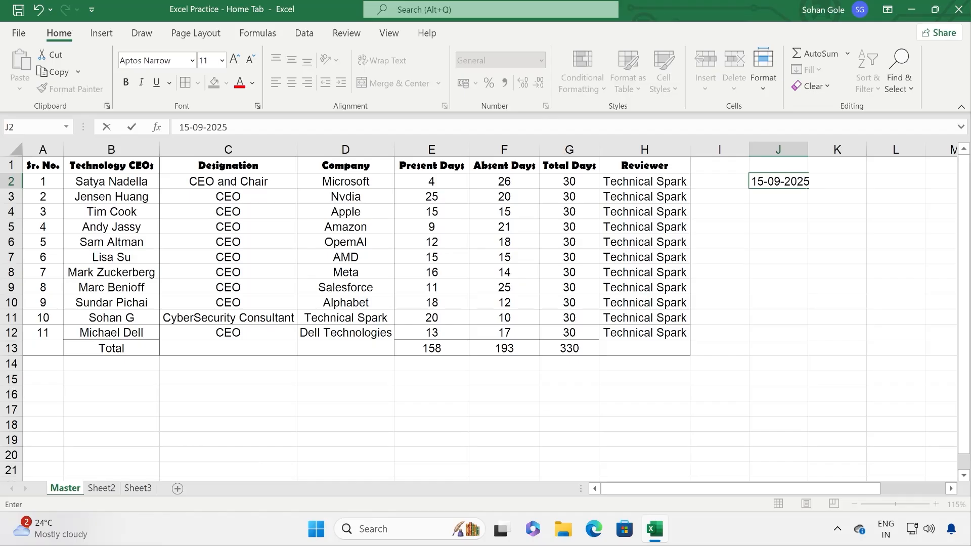
pyautogui.click(753, 286)
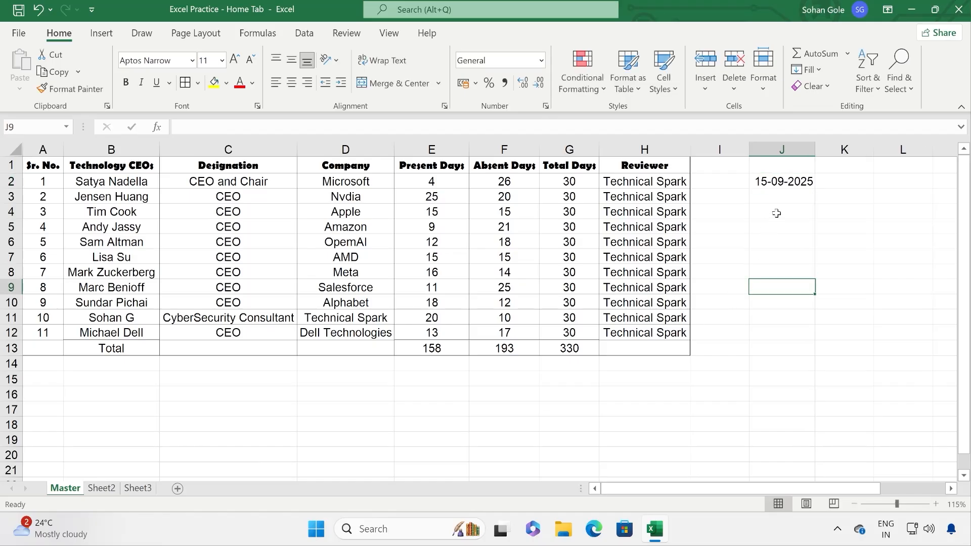
# Step: Compare the number formats of J2, H2, G2, D5, D3, E4 and F3
pyautogui.click(776, 181)
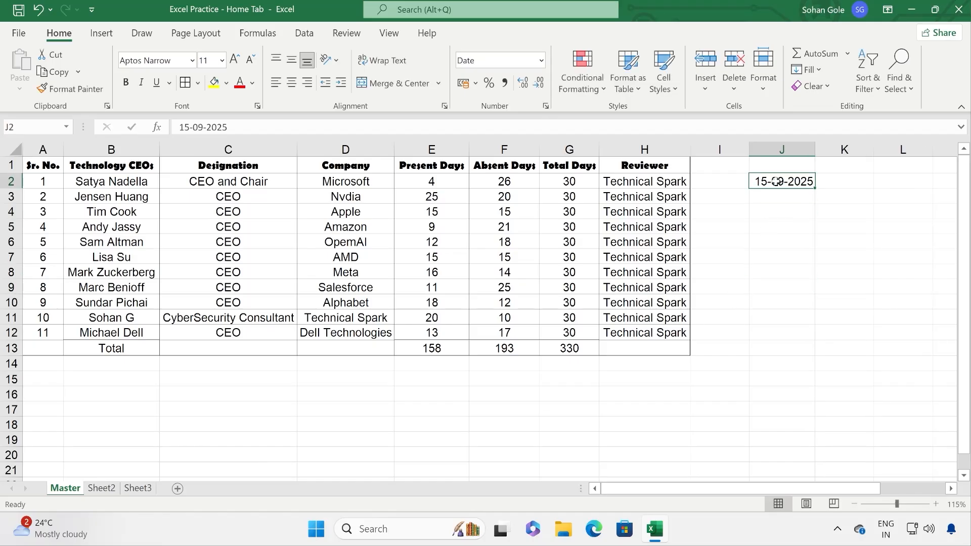
pyautogui.click(625, 185)
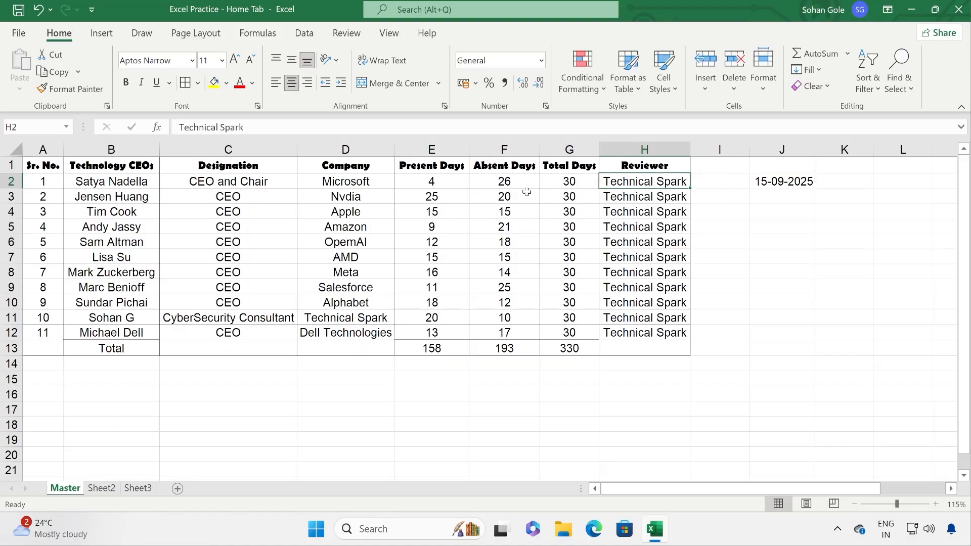
pyautogui.click(554, 185)
pyautogui.click(363, 223)
pyautogui.click(339, 196)
pyautogui.click(450, 208)
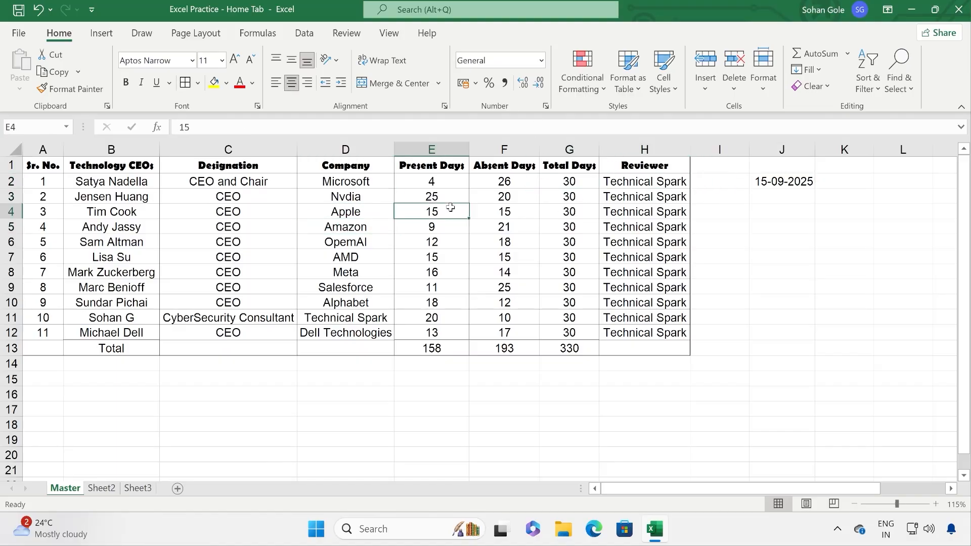
pyautogui.click(486, 195)
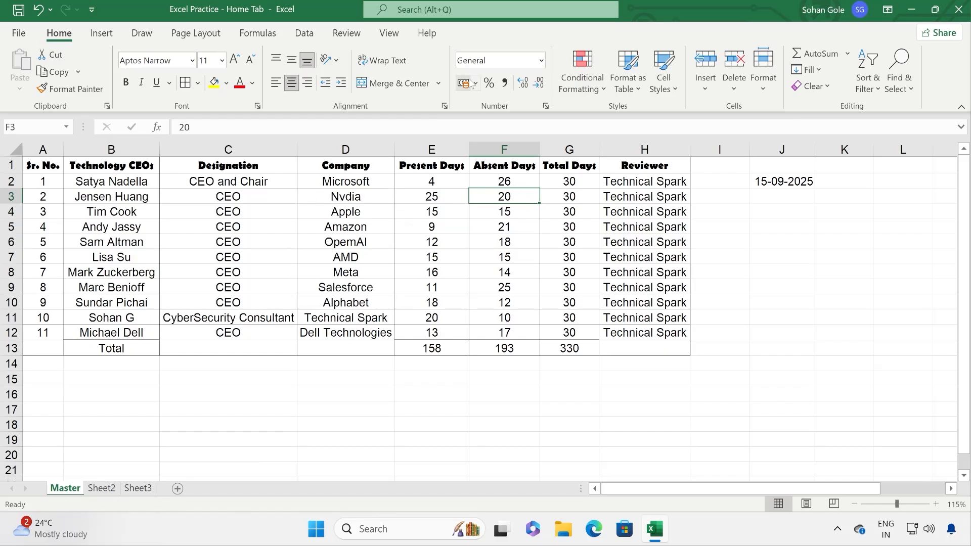
pyautogui.click(774, 181)
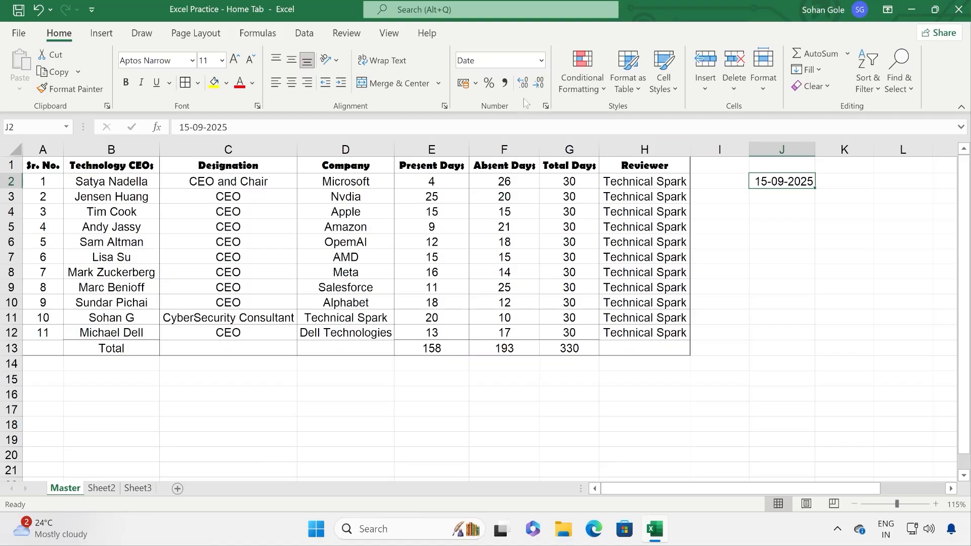
# Step: Apply the long date style '14 March 2012' to the date in J2
pyautogui.click(258, 106)
pyautogui.moveTo(474, 103); pyautogui.dragTo(242, 81)
pyautogui.click(199, 100)
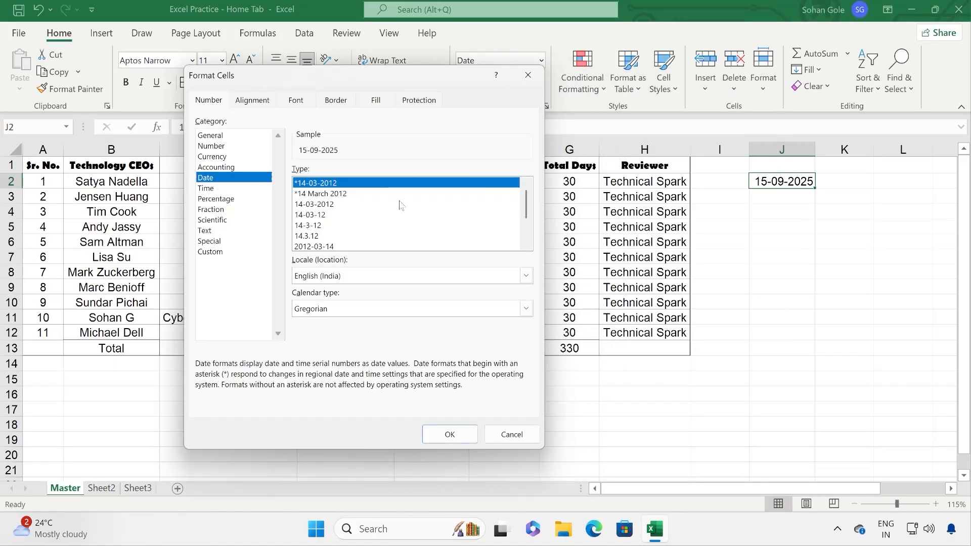
pyautogui.moveTo(529, 209); pyautogui.dragTo(530, 226)
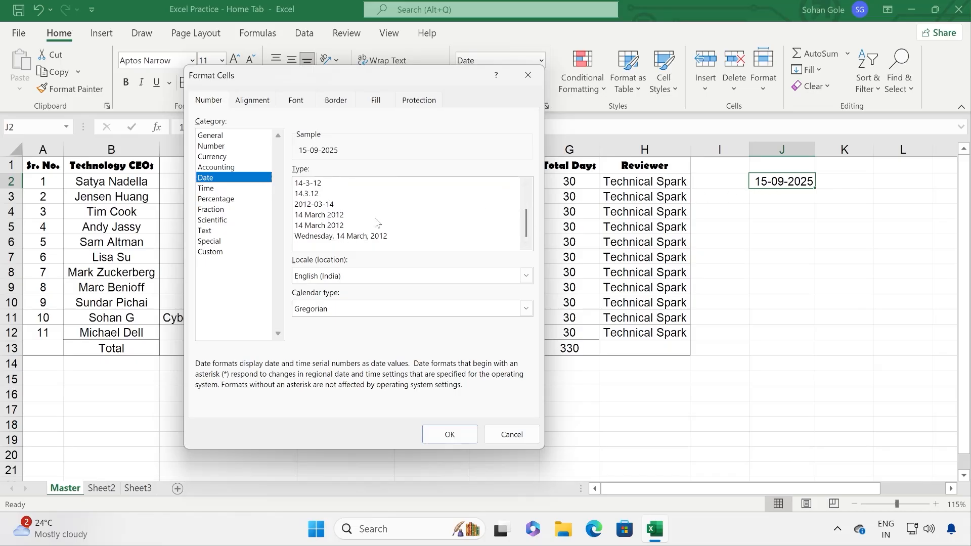
pyautogui.click(310, 217)
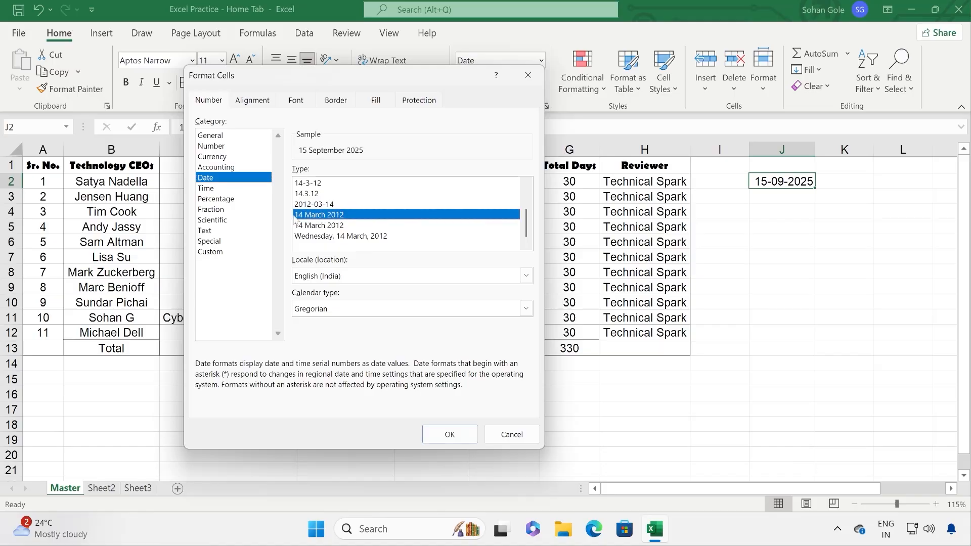
pyautogui.click(445, 434)
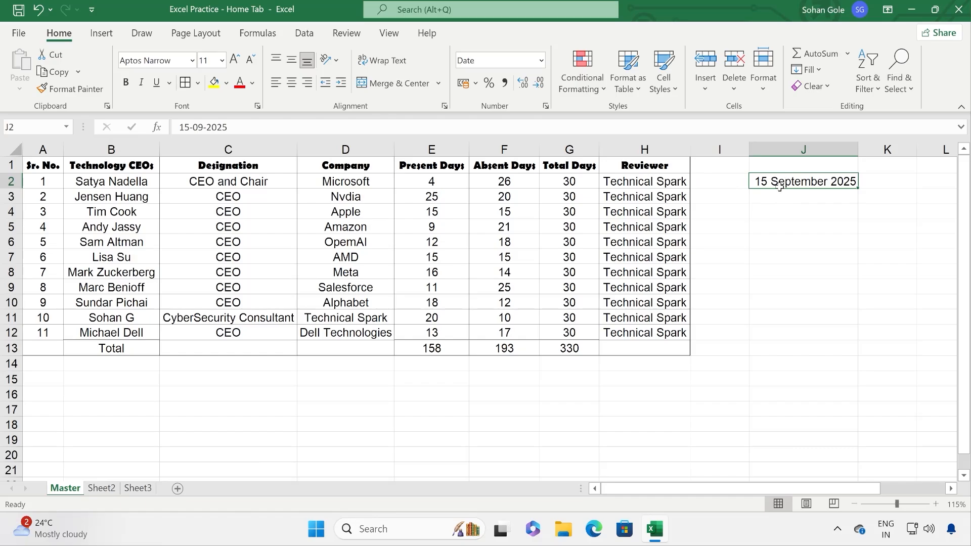
# Step: Move the date into I2, auto-fit column I, and add the header 'Date' in I1
pyautogui.moveTo(776, 188); pyautogui.dragTo(717, 188)
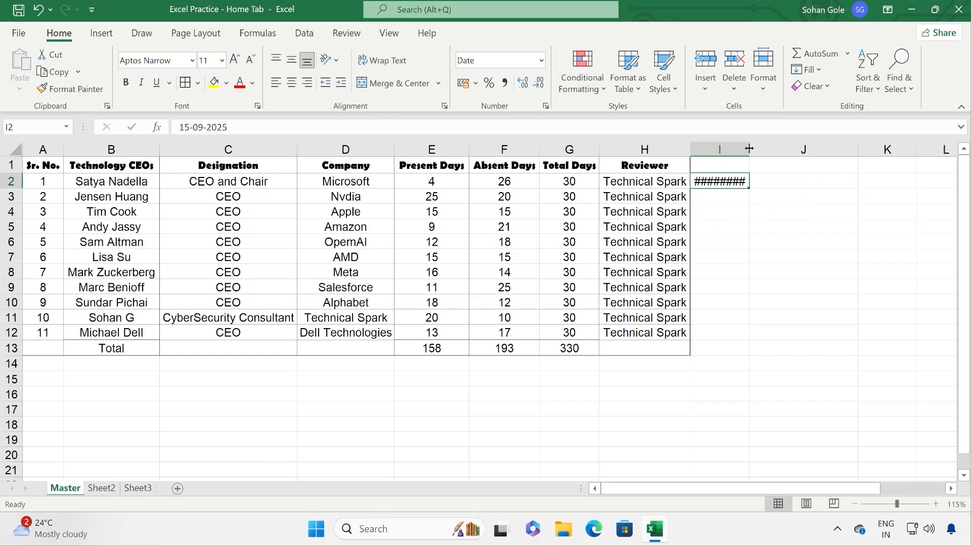
pyautogui.moveTo(750, 149); pyautogui.dragTo(761, 149)
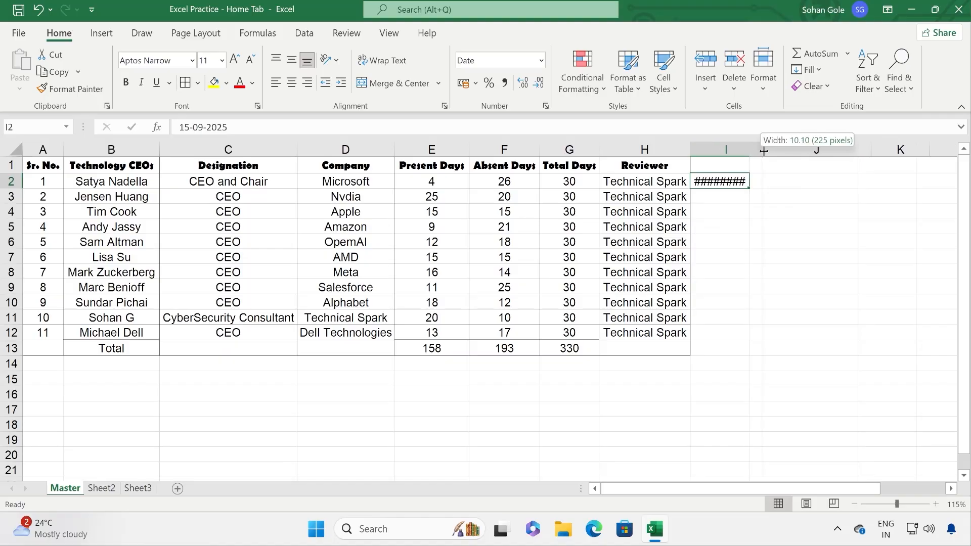
pyautogui.doubleClick(761, 150)
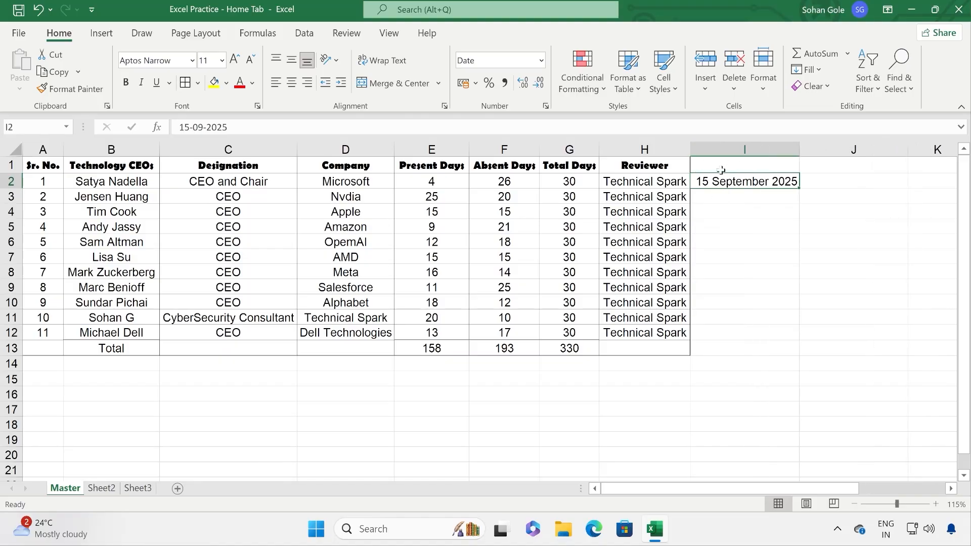
pyautogui.click(742, 168)
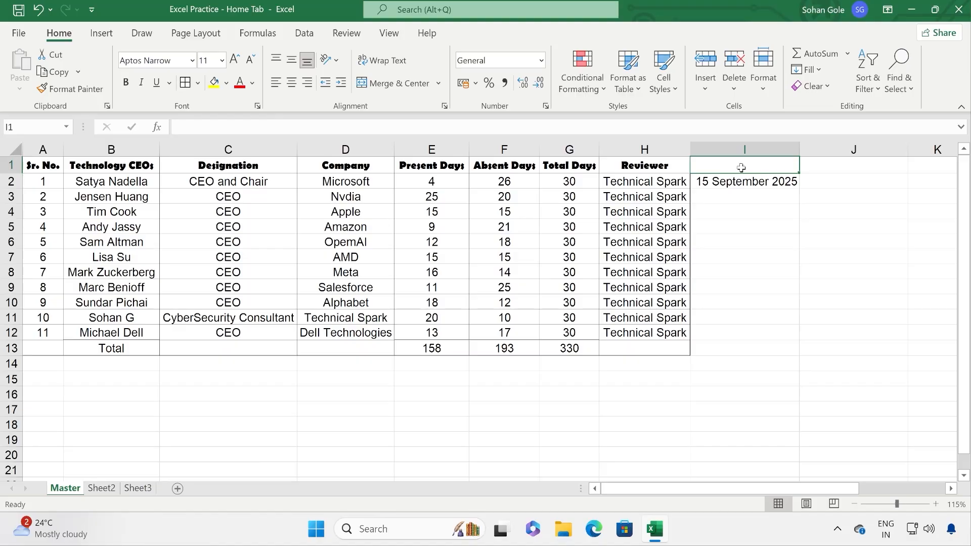
pyautogui.write('Date')
pyautogui.press('Return')
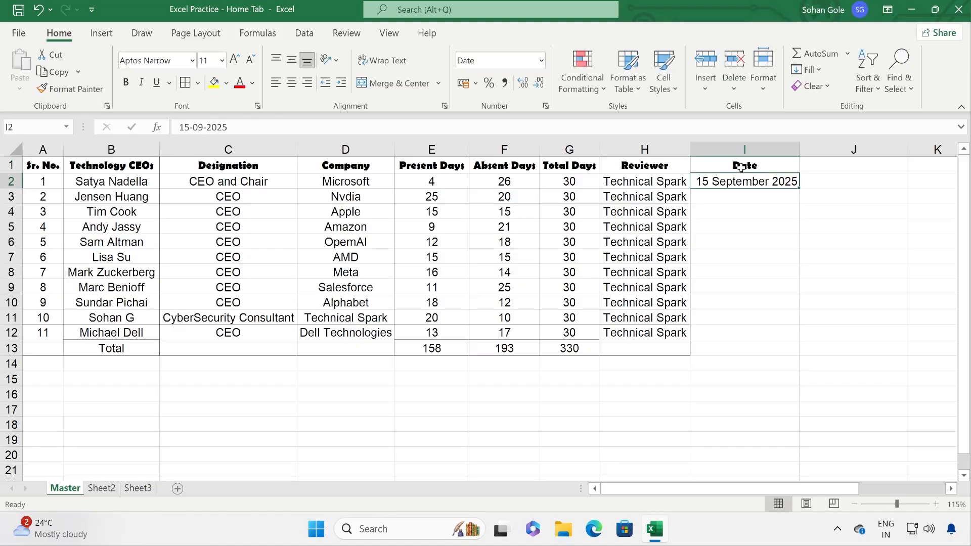
pyautogui.click(258, 106)
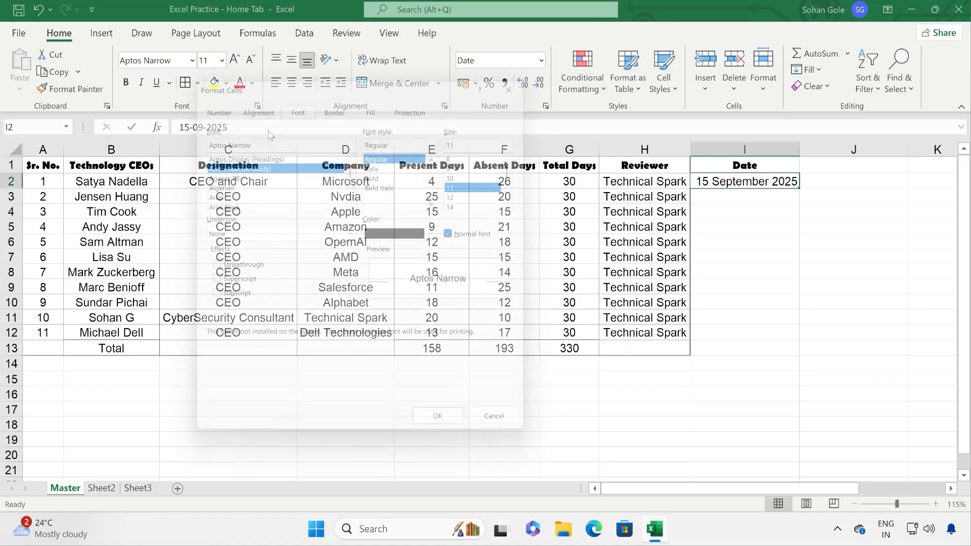
pyautogui.click(208, 100)
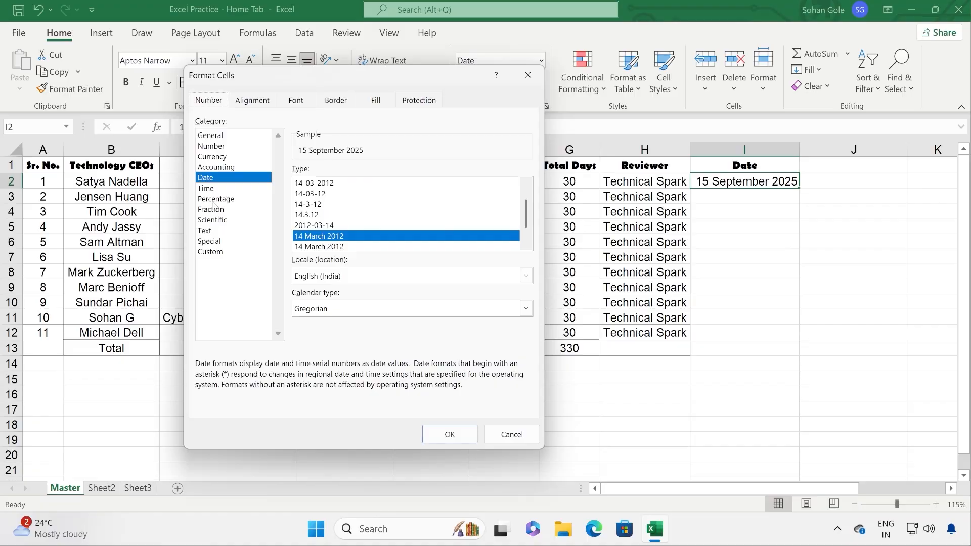
pyautogui.click(216, 198)
pyautogui.click(218, 211)
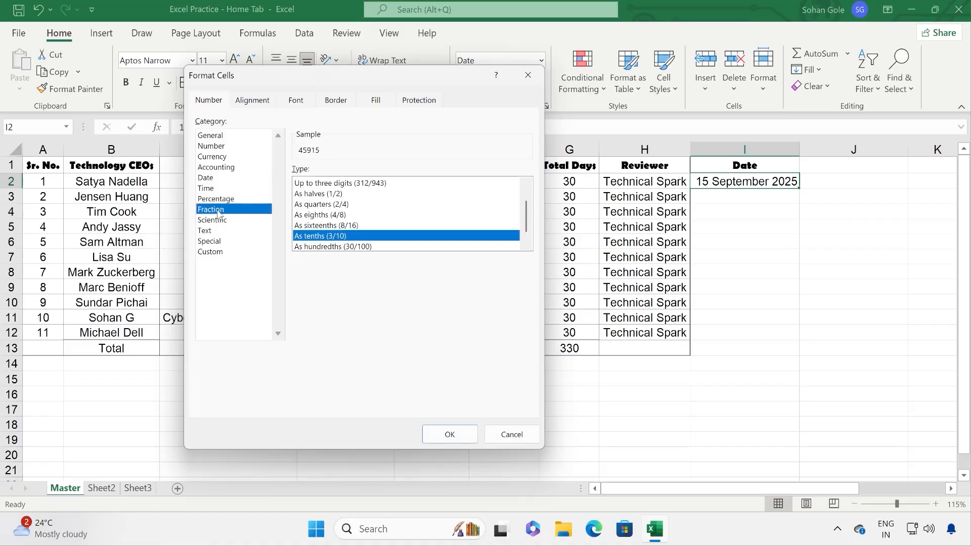
pyautogui.click(212, 220)
pyautogui.click(223, 231)
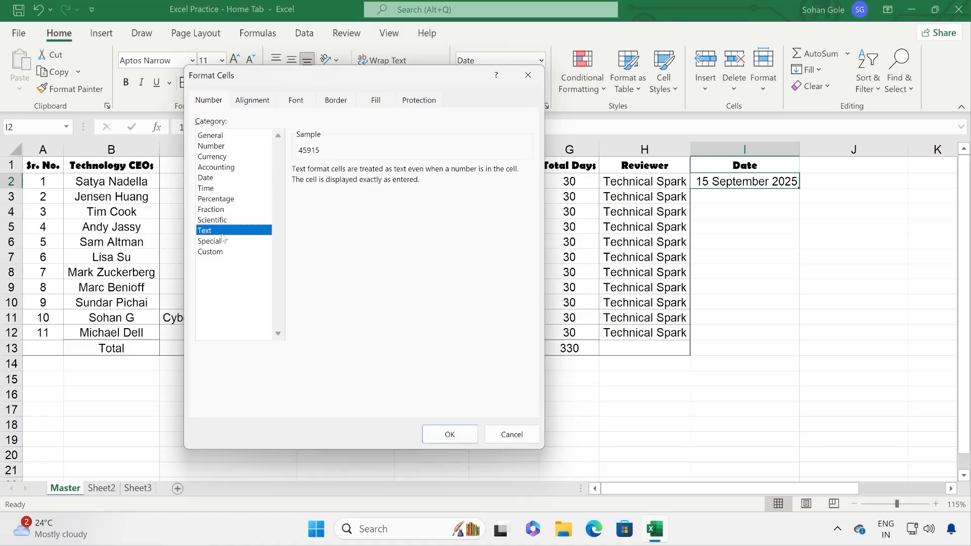
pyautogui.click(226, 242)
pyautogui.click(229, 253)
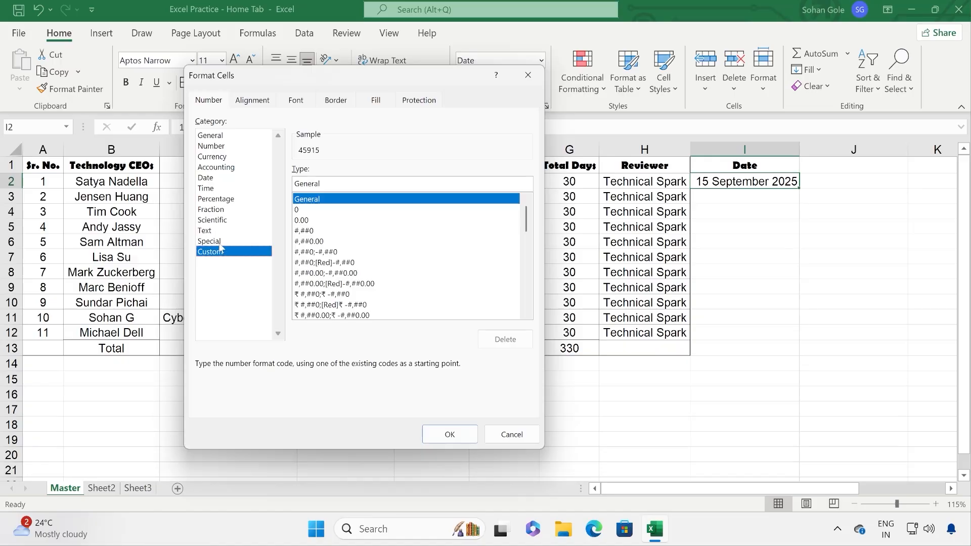
pyautogui.click(221, 246)
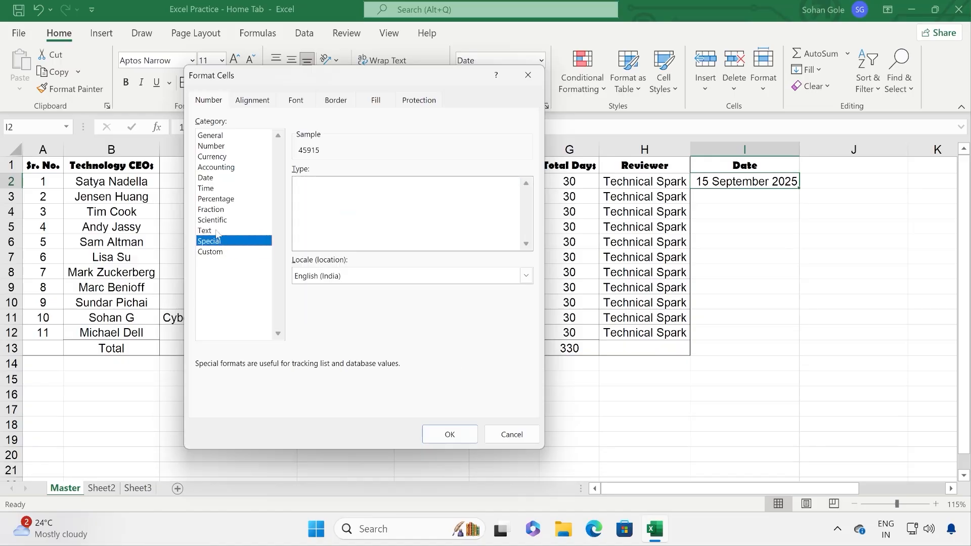
pyautogui.click(224, 201)
pyautogui.click(249, 100)
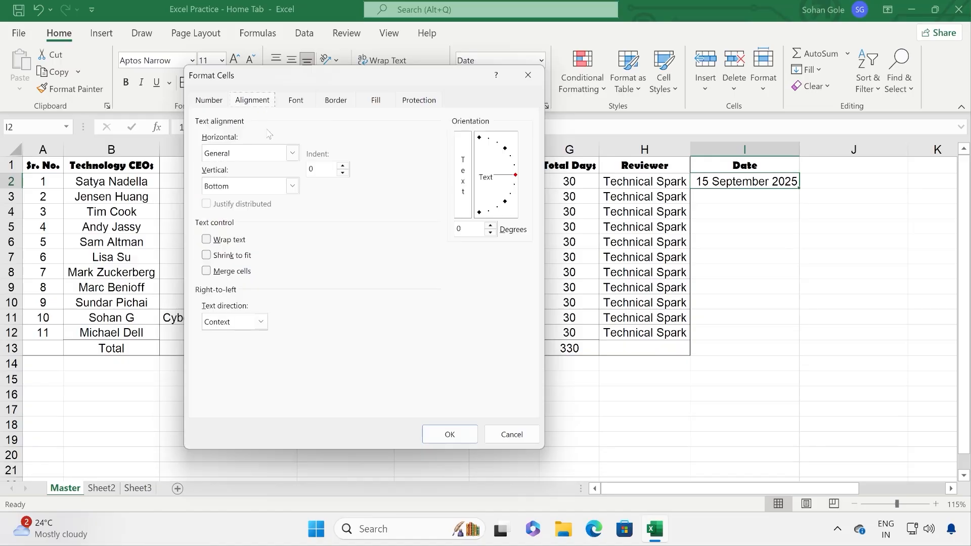
pyautogui.moveTo(349, 86); pyautogui.dragTo(362, 262)
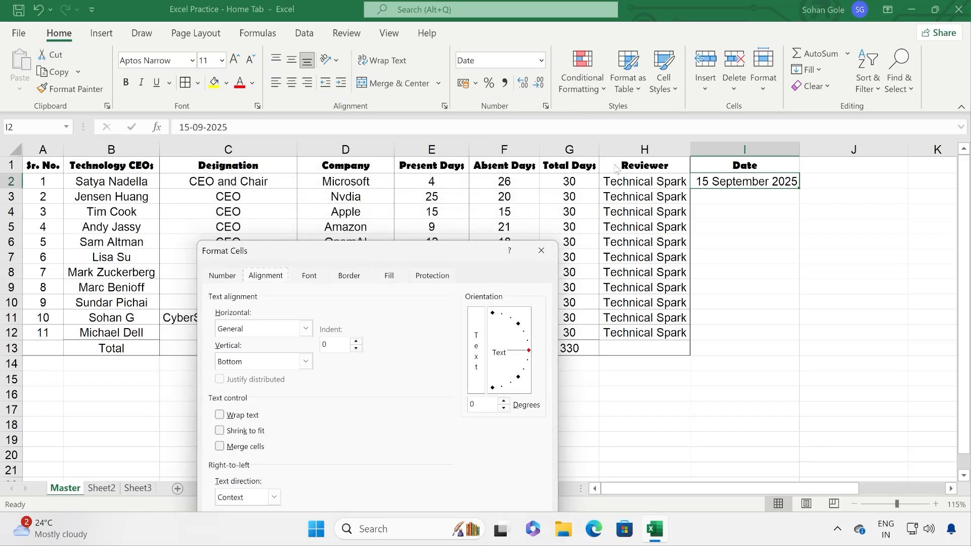
pyautogui.click(541, 251)
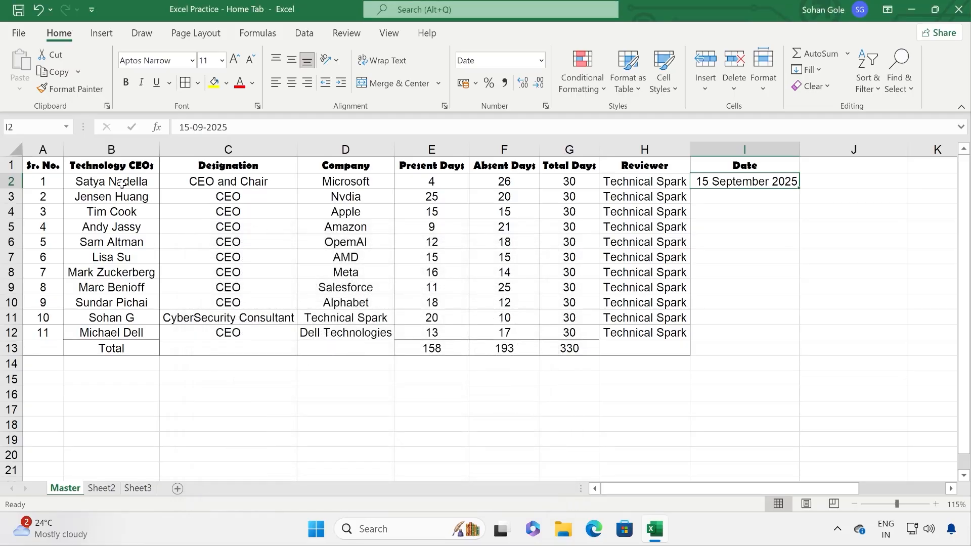
# Step: Tilt the A1:I1 header labels to 44 degrees, then reselect the header row for reformatting
pyautogui.moveTo(44, 170); pyautogui.dragTo(729, 162)
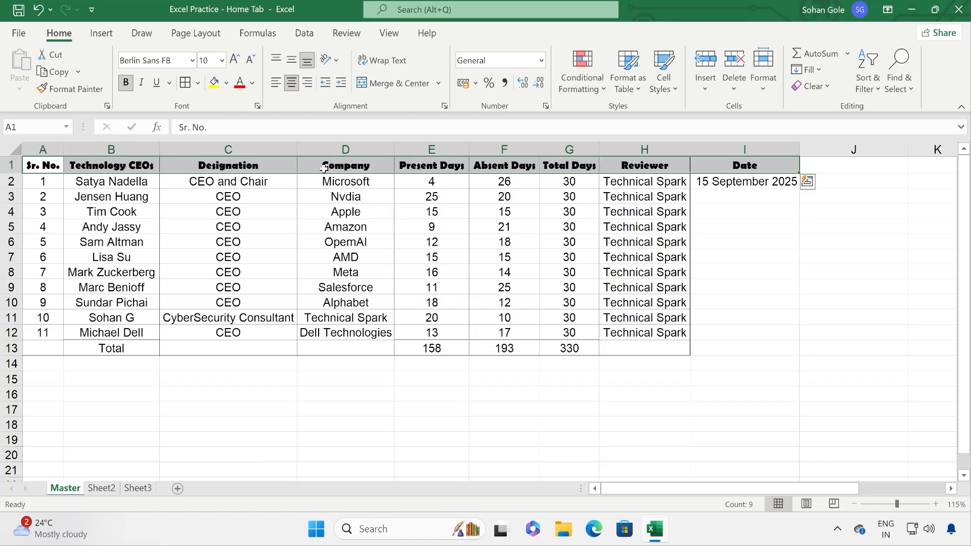
pyautogui.click(258, 106)
pyautogui.click(255, 162)
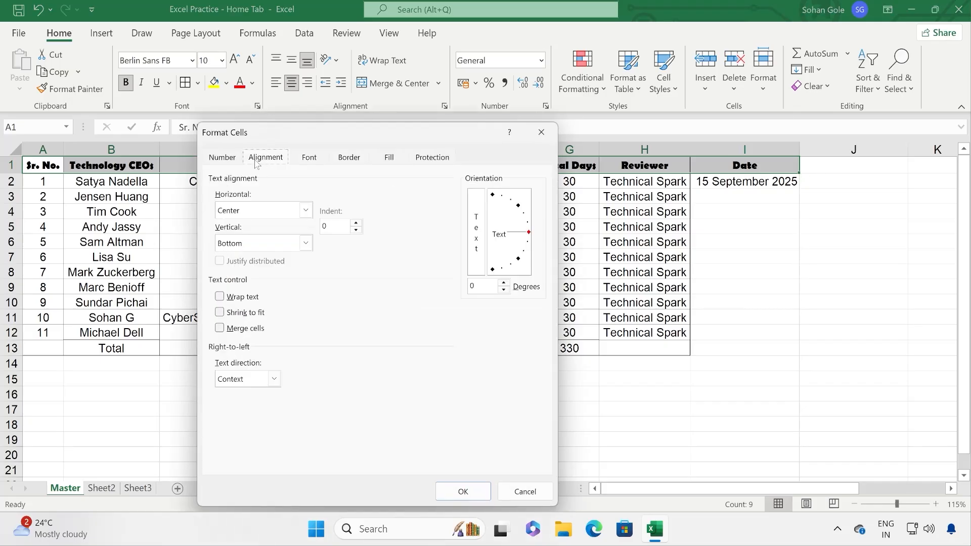
pyautogui.moveTo(529, 232); pyautogui.dragTo(525, 204)
pyautogui.click(461, 490)
pyautogui.click(380, 300)
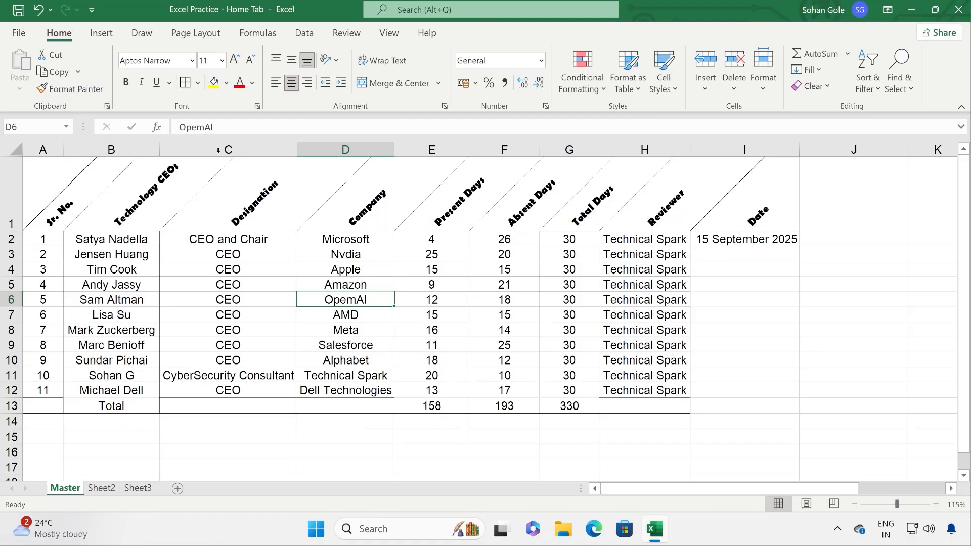
pyautogui.moveTo(42, 184); pyautogui.dragTo(744, 195)
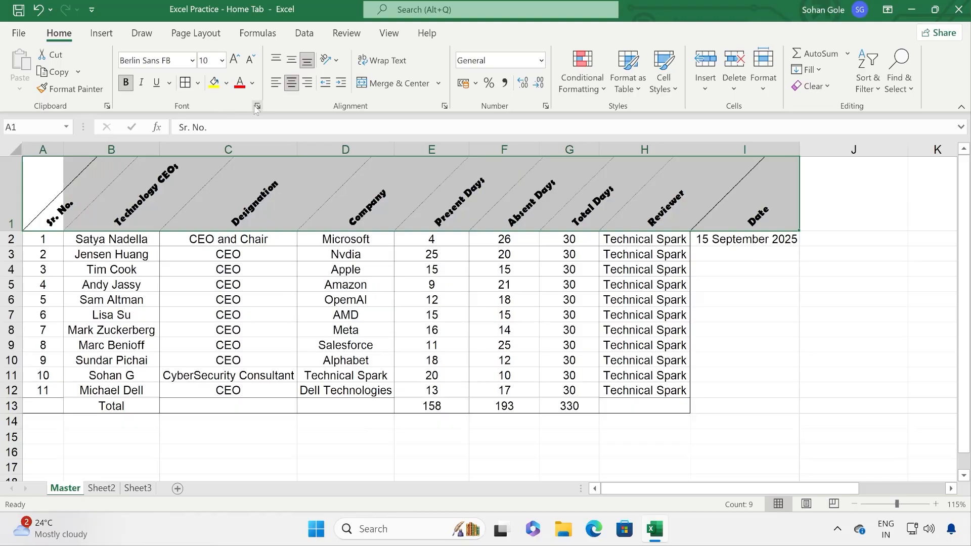
pyautogui.click(258, 105)
# Step: Reset the header orientation to 0 degrees with Center horizontal alignment and wrapping left off
pyautogui.click(267, 161)
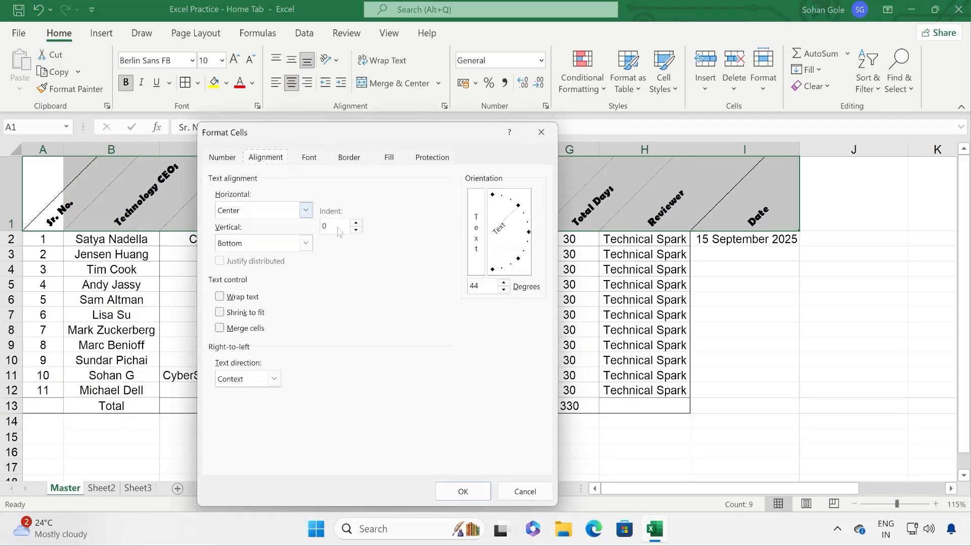
pyautogui.doubleClick(474, 287)
pyautogui.write('0')
pyautogui.click(245, 299)
pyautogui.click(247, 301)
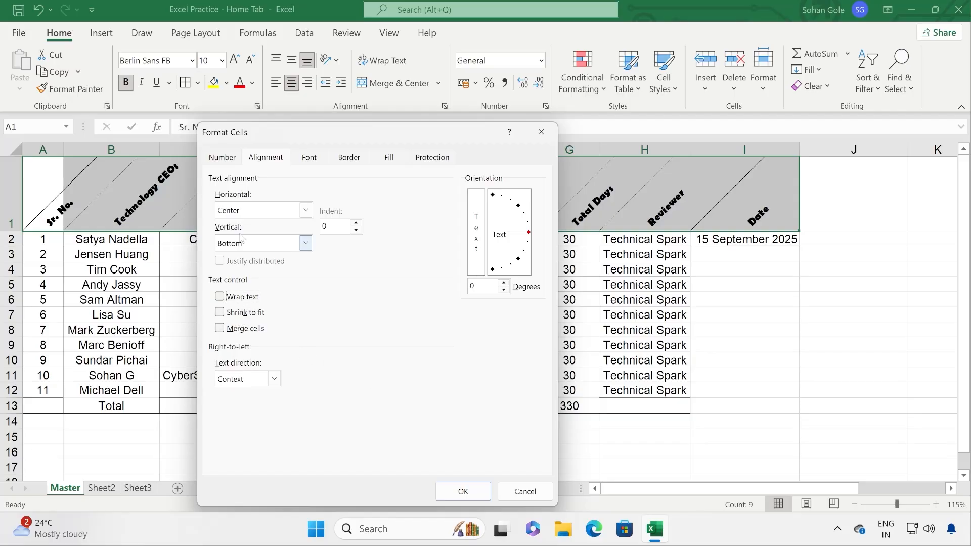
pyautogui.click(306, 211)
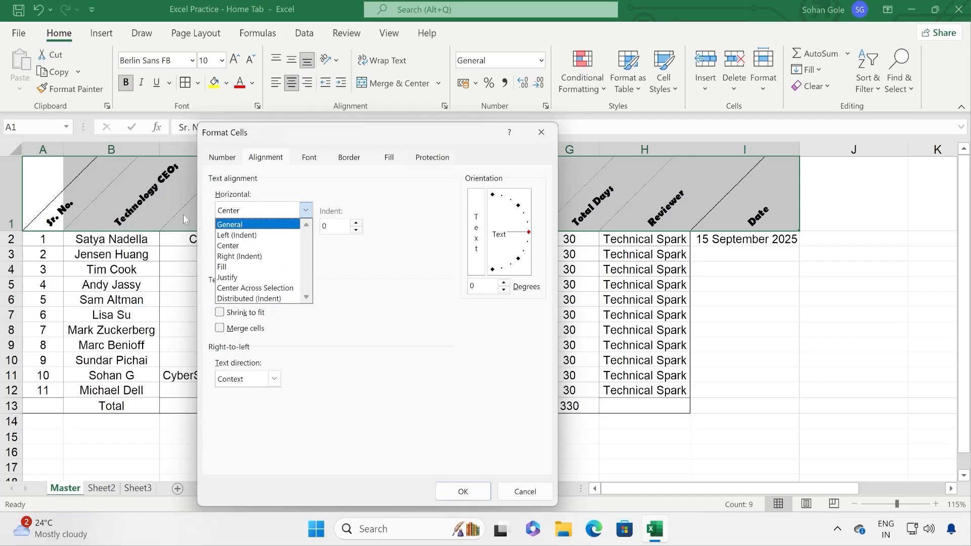
pyautogui.click(369, 389)
pyautogui.click(467, 490)
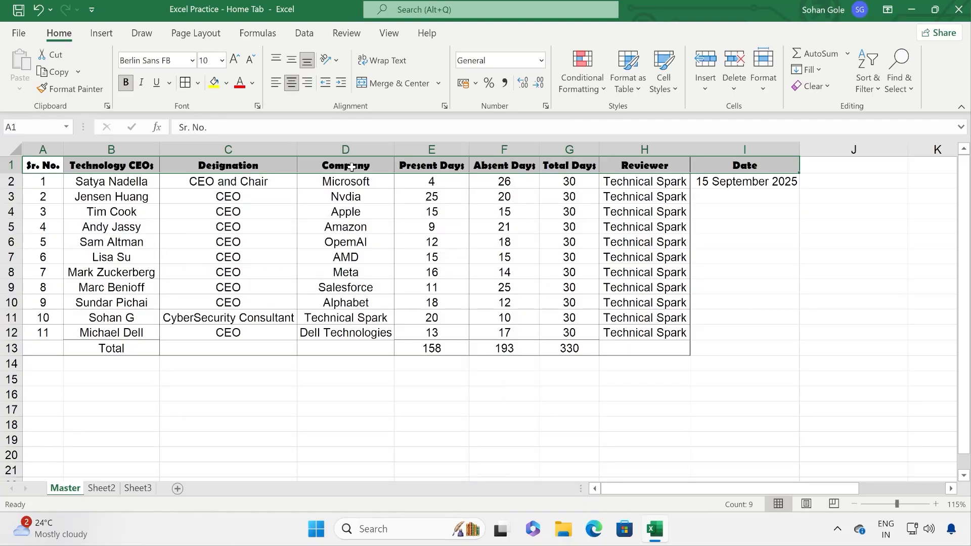
pyautogui.click(258, 106)
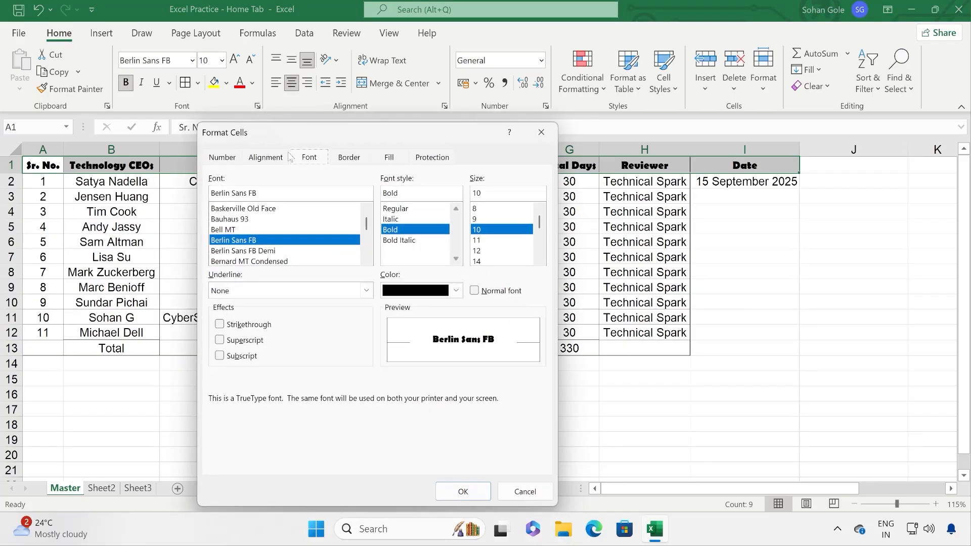
pyautogui.click(348, 157)
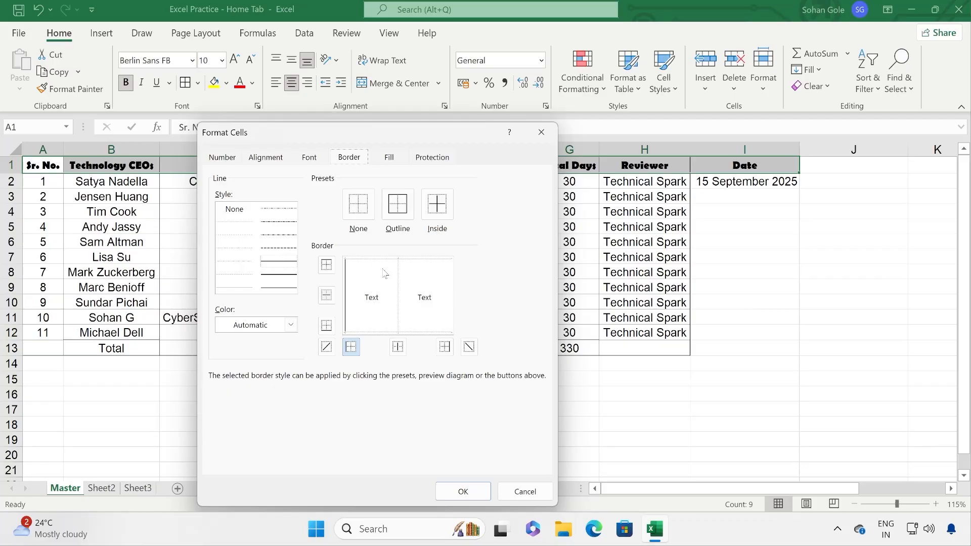
pyautogui.click(327, 326)
pyautogui.click(352, 350)
pyautogui.click(331, 328)
pyautogui.click(350, 348)
pyautogui.click(350, 347)
pyautogui.click(351, 347)
pyautogui.click(351, 348)
pyautogui.click(327, 325)
pyautogui.click(388, 161)
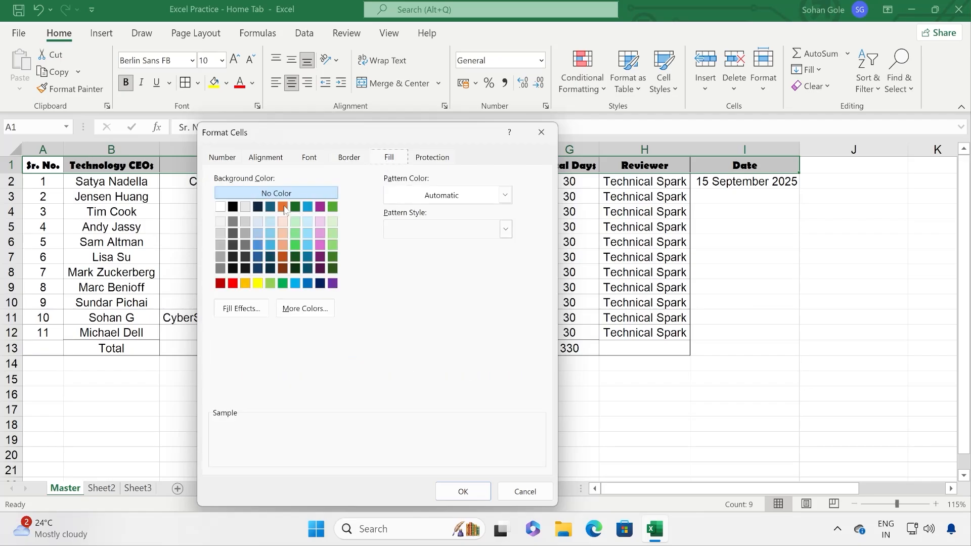
pyautogui.moveTo(283, 138); pyautogui.dragTo(498, 154)
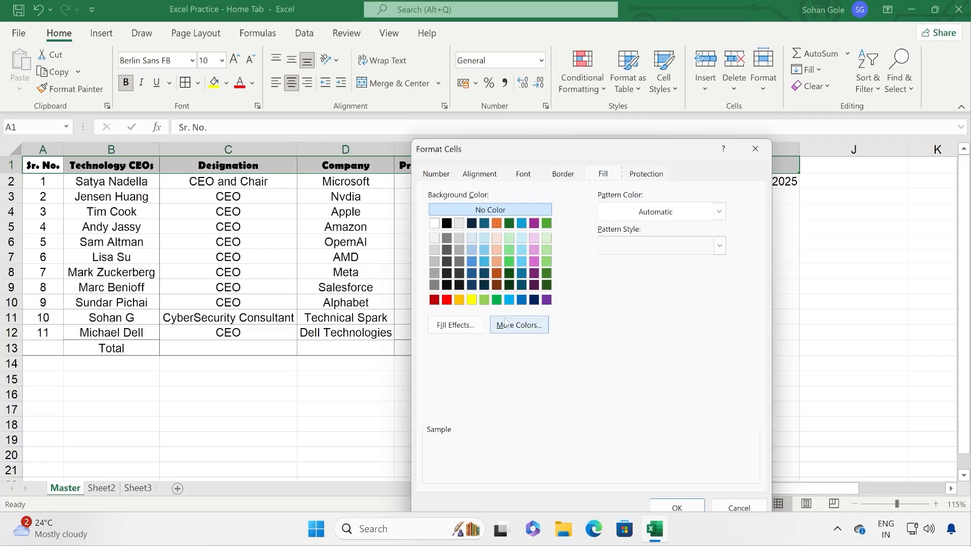
pyautogui.click(452, 325)
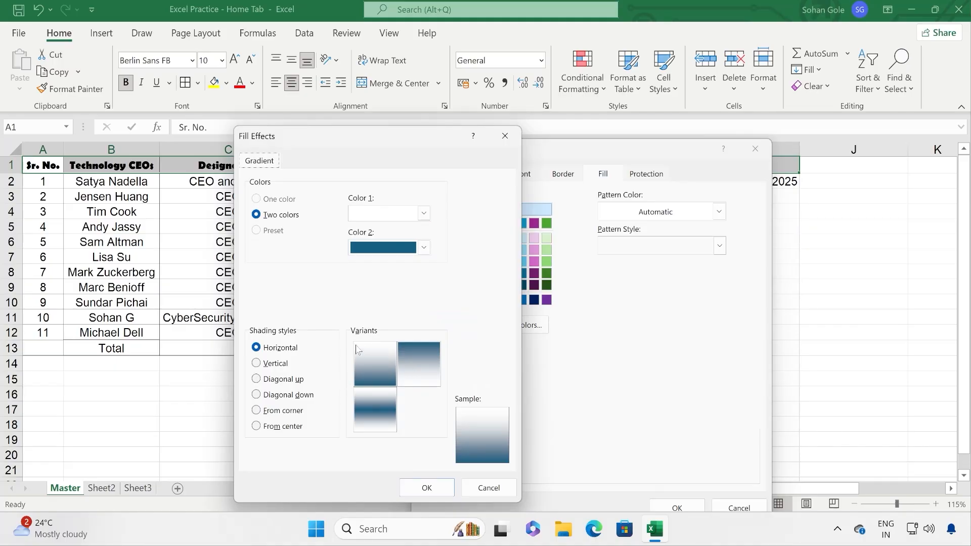
pyautogui.click(505, 135)
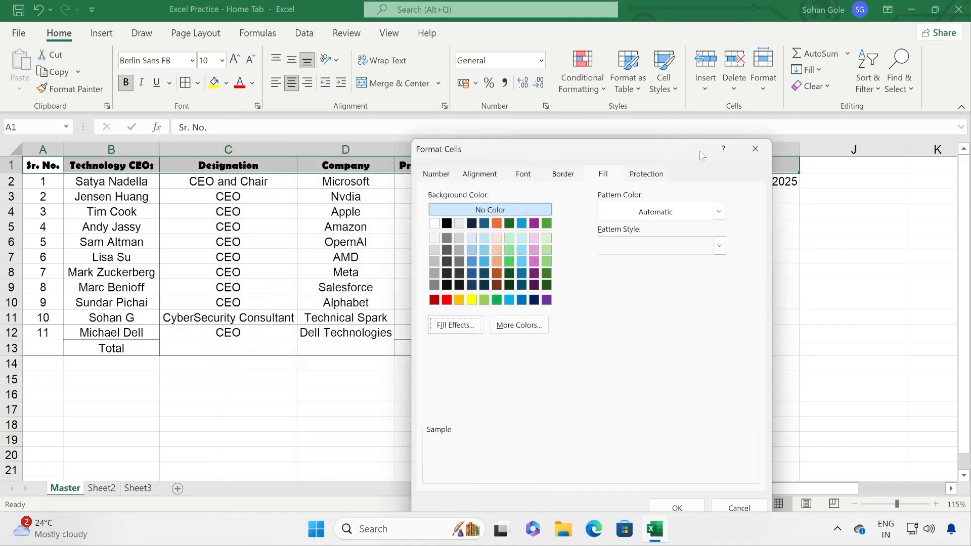
pyautogui.click(755, 149)
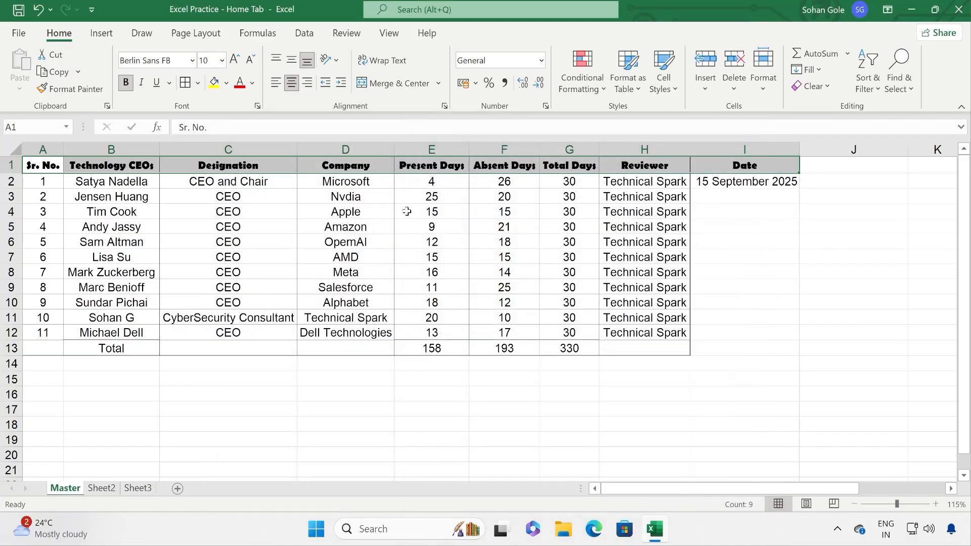
# Step: Fill C3 green with white CEO text and make row 3 much taller
pyautogui.click(277, 196)
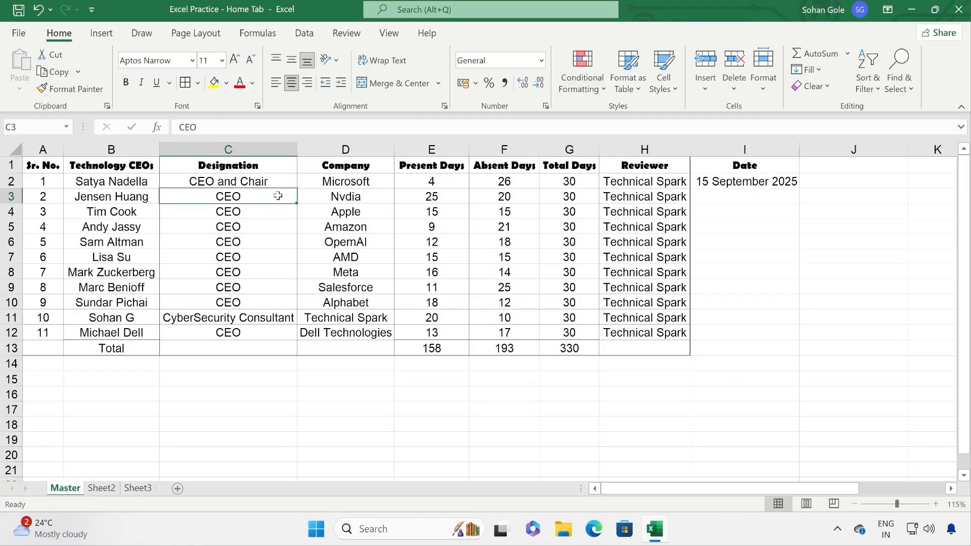
pyautogui.click(226, 83)
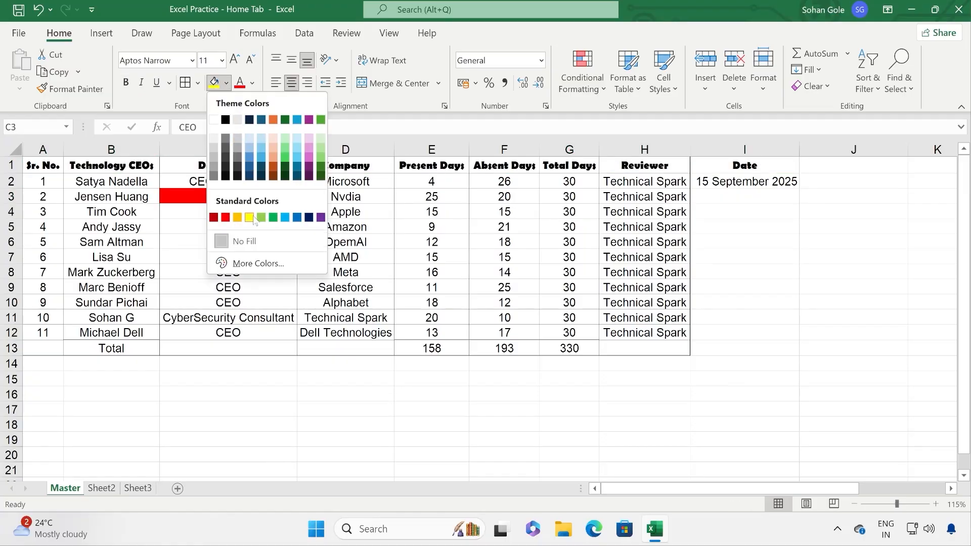
pyautogui.click(274, 218)
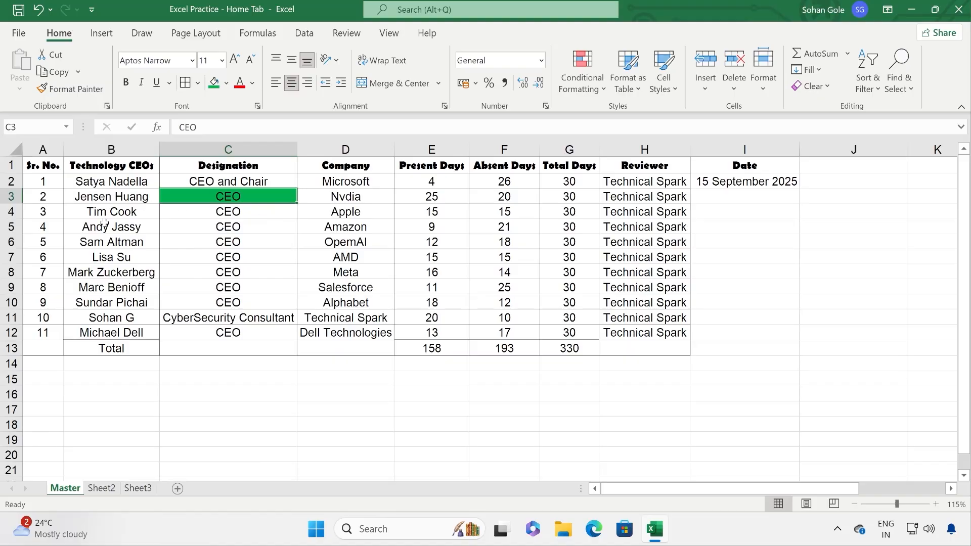
pyautogui.moveTo(19, 204); pyautogui.dragTo(19, 244)
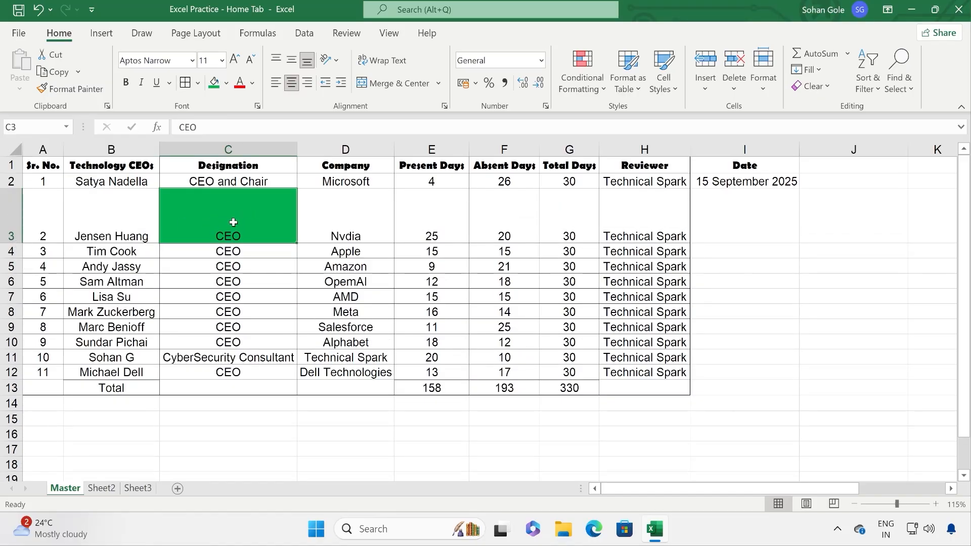
pyautogui.click(252, 83)
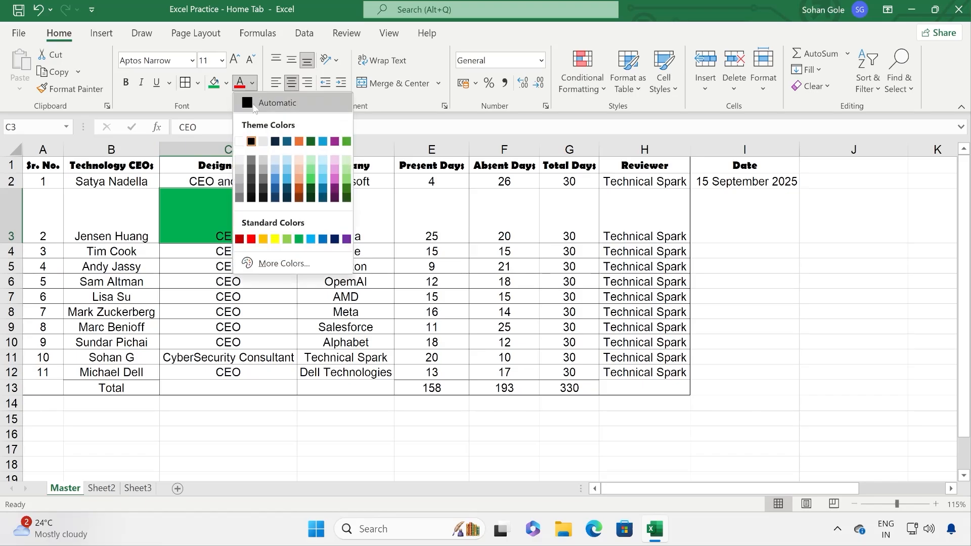
pyautogui.click(240, 162)
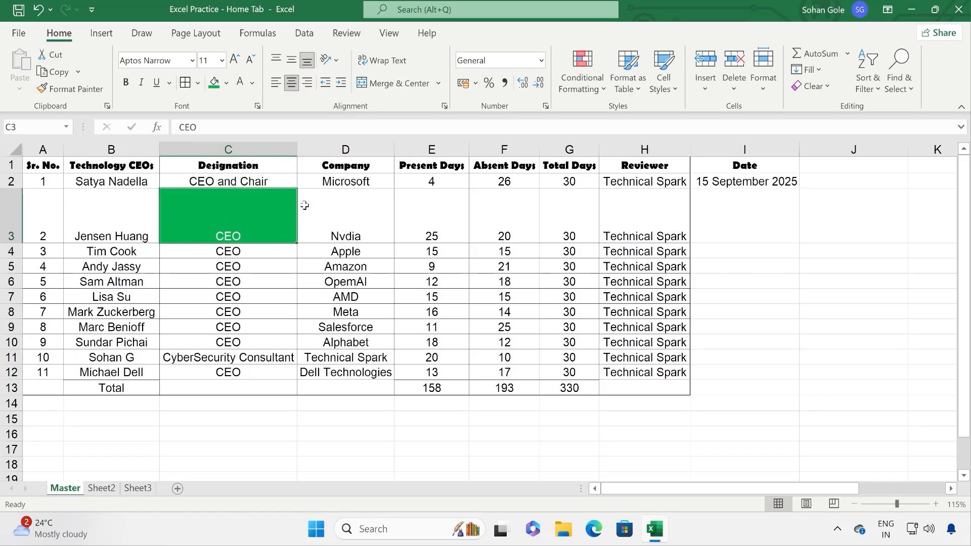
pyautogui.click(258, 107)
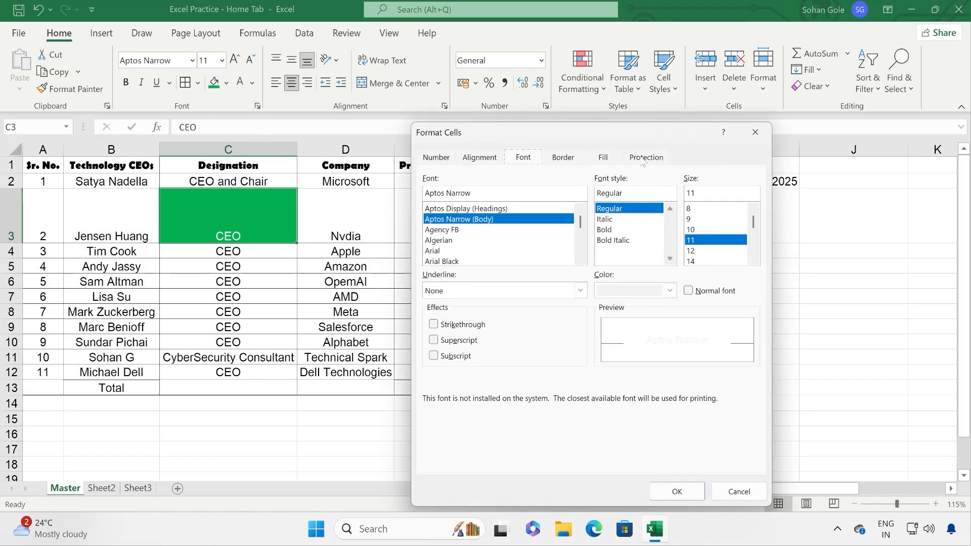
# Step: Give C3 a two-colour blue-and-white gradient fill shaded From center
pyautogui.click(603, 157)
pyautogui.click(467, 310)
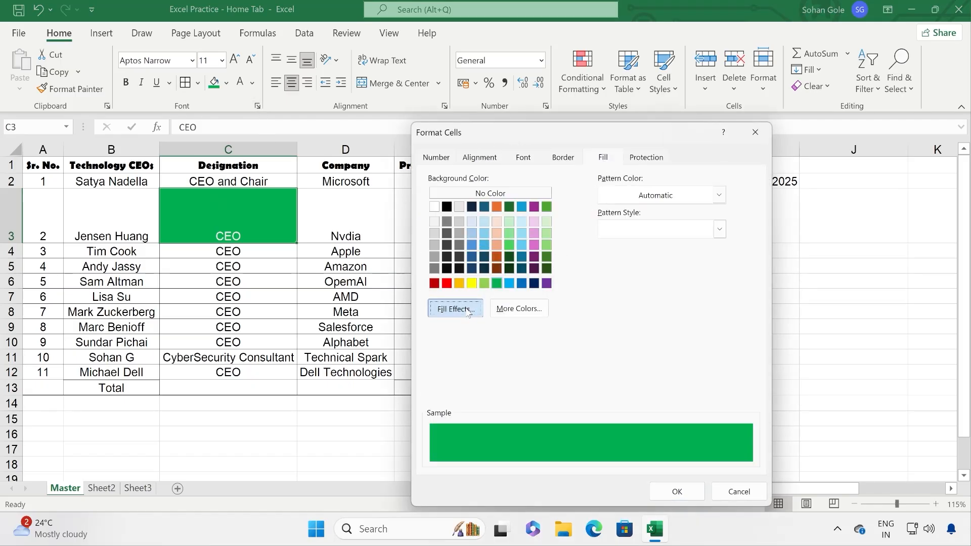
pyautogui.moveTo(529, 150); pyautogui.dragTo(565, 81)
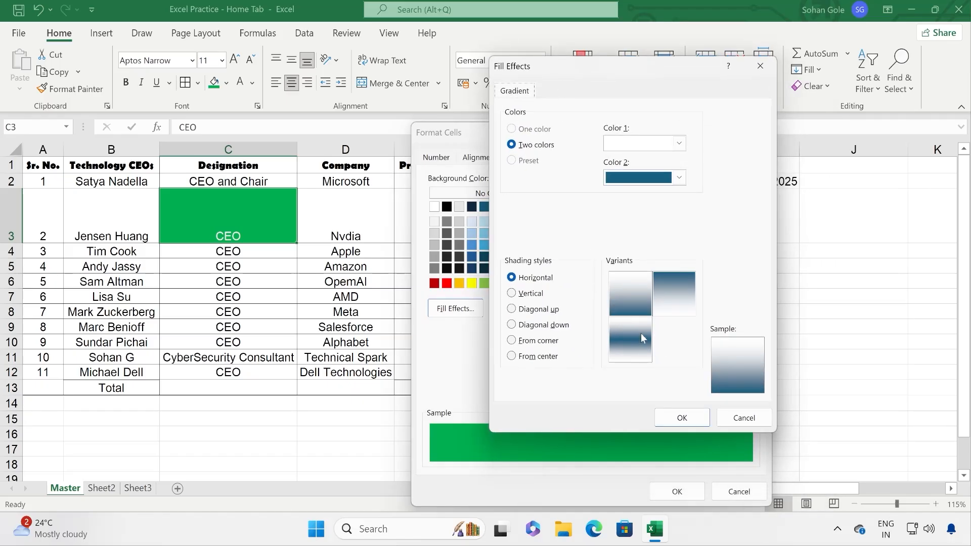
pyautogui.click(634, 288)
pyautogui.click(535, 280)
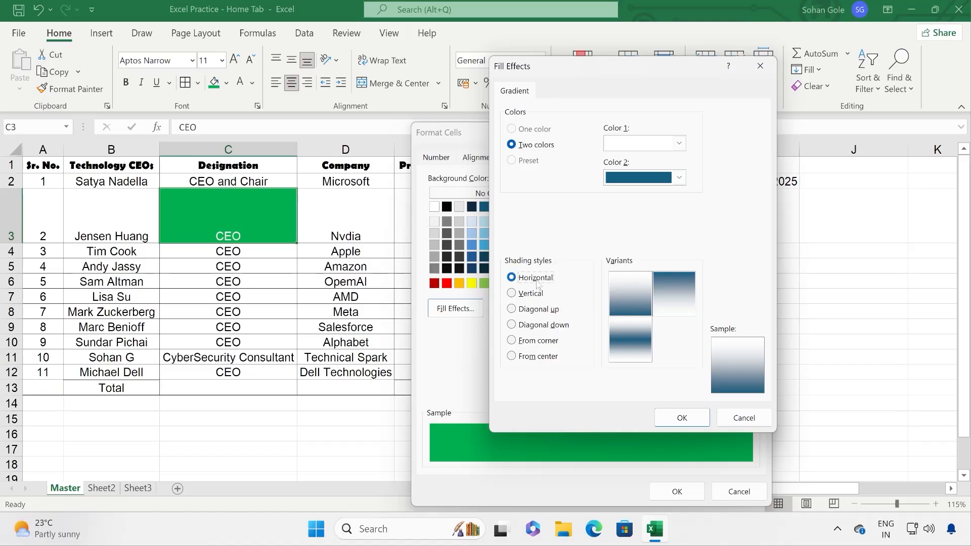
pyautogui.click(678, 143)
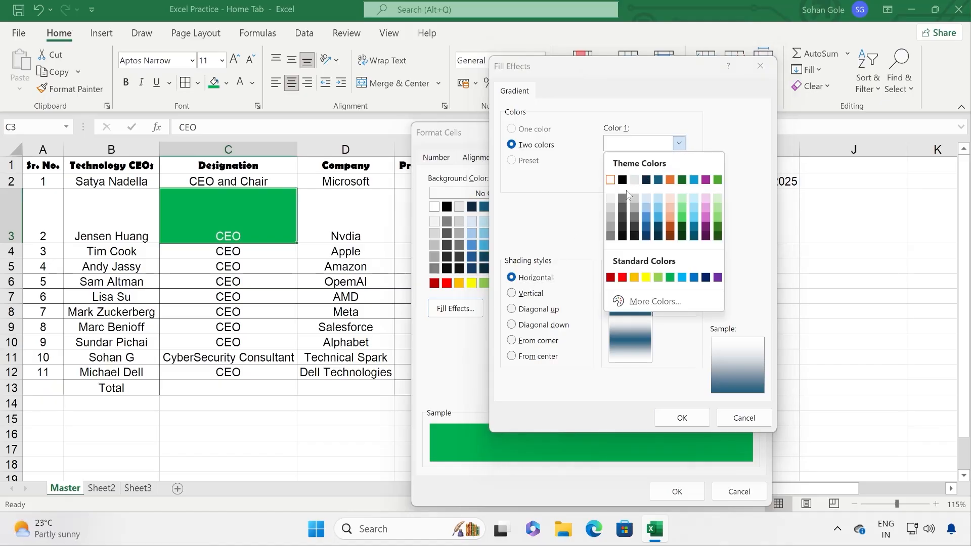
pyautogui.click(547, 191)
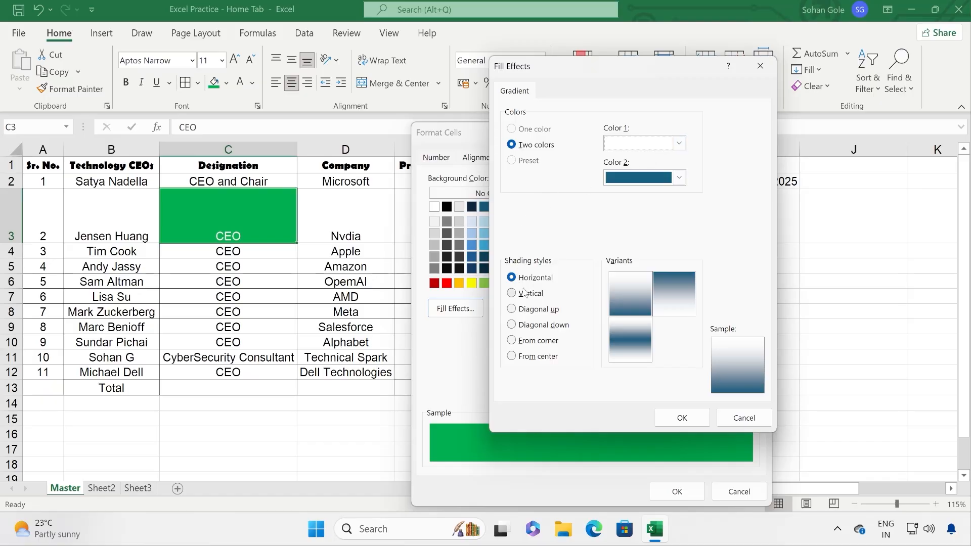
pyautogui.click(537, 281)
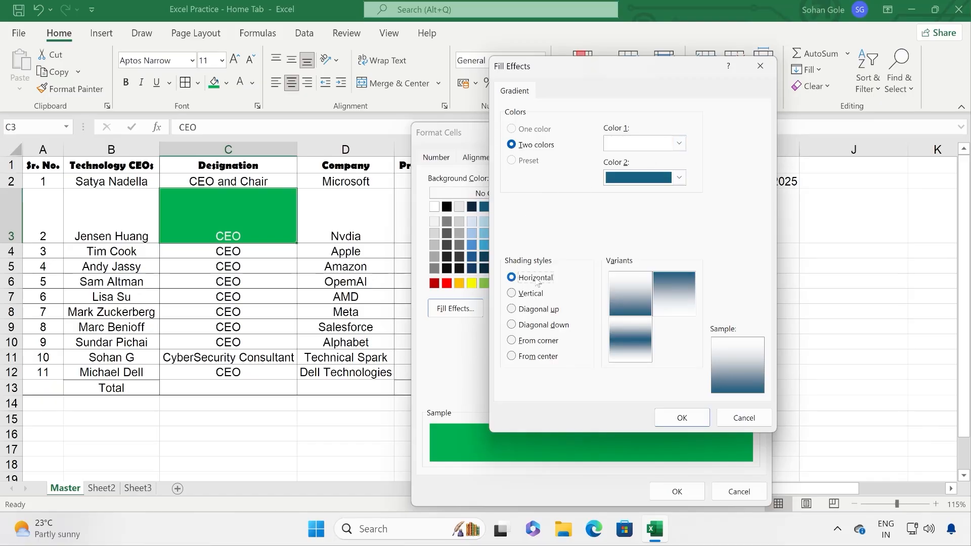
pyautogui.click(541, 341)
pyautogui.click(541, 357)
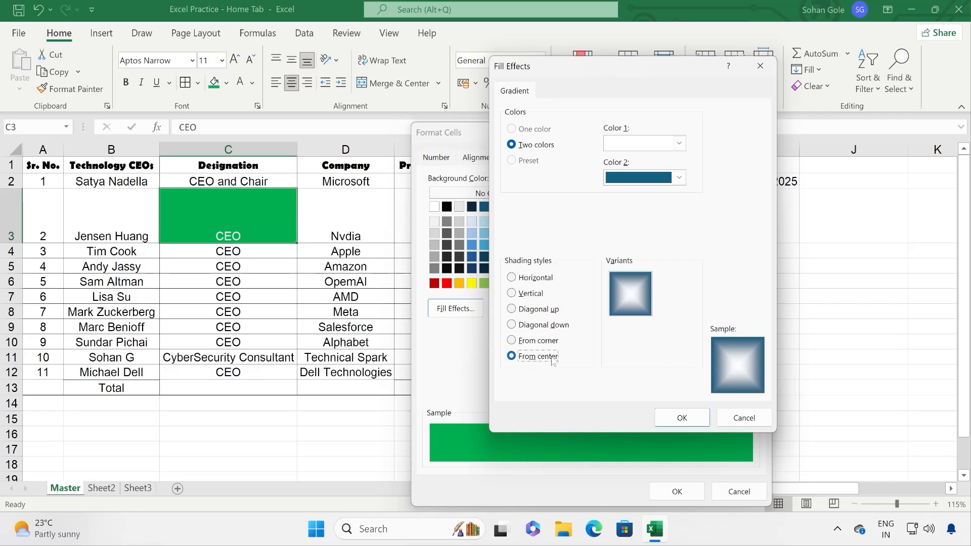
pyautogui.click(679, 419)
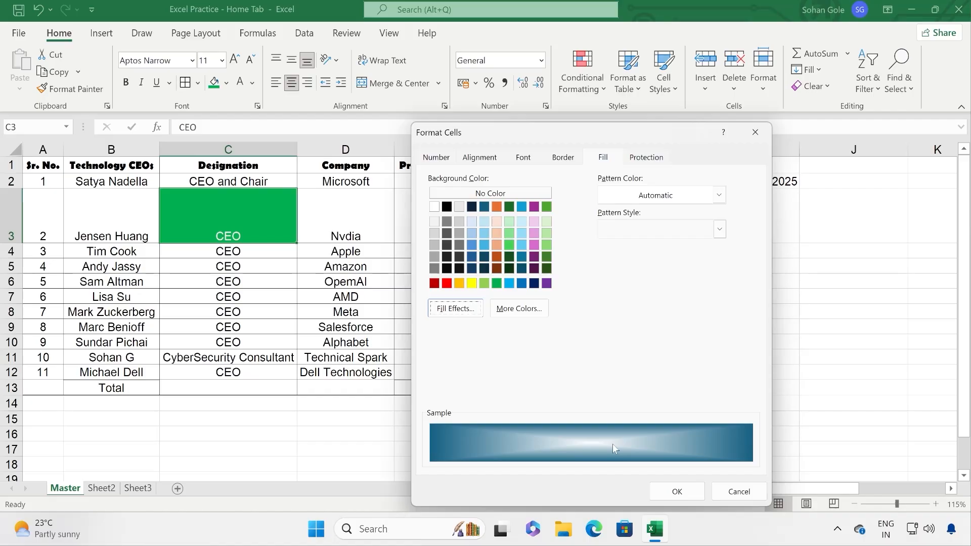
pyautogui.click(676, 491)
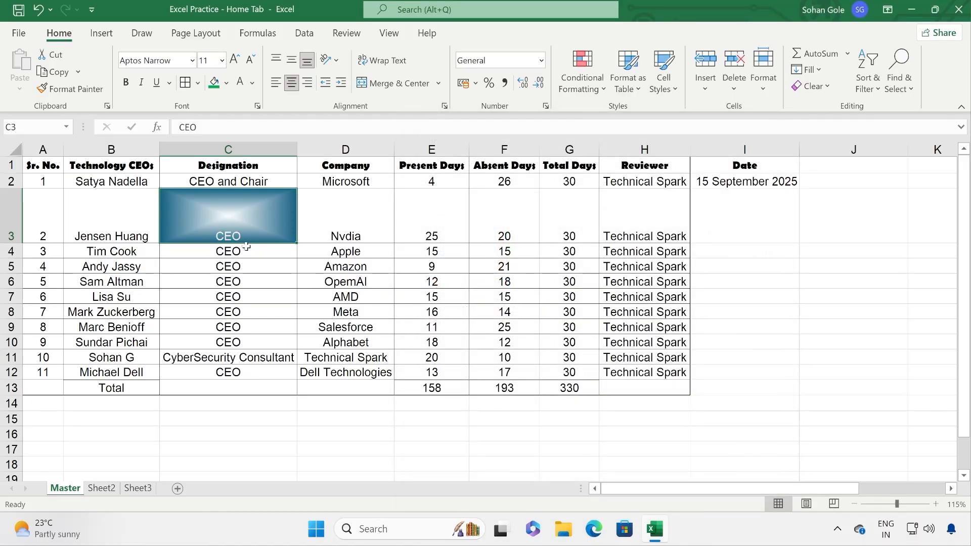
# Step: Reselect C3 and preview fill and font colours without changing its gradient
pyautogui.click(287, 260)
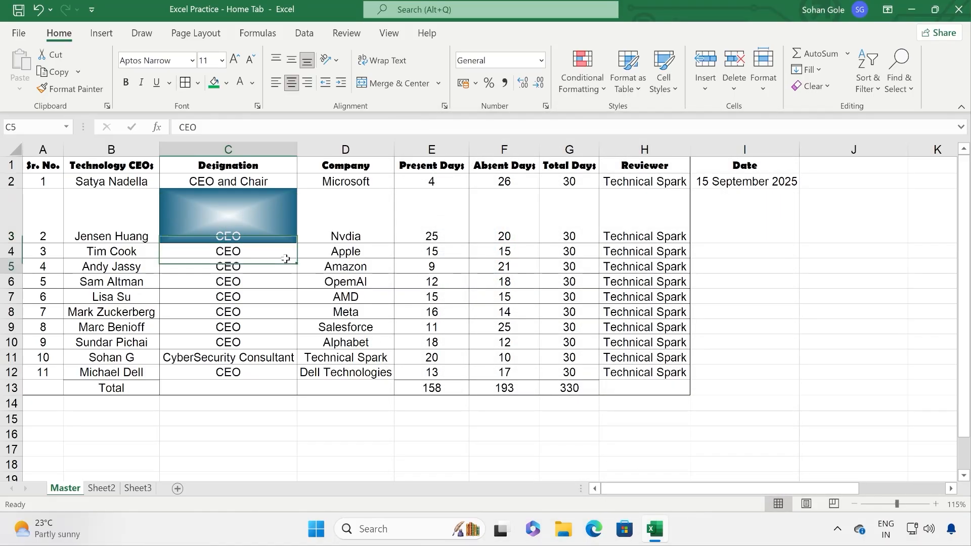
pyautogui.click(226, 224)
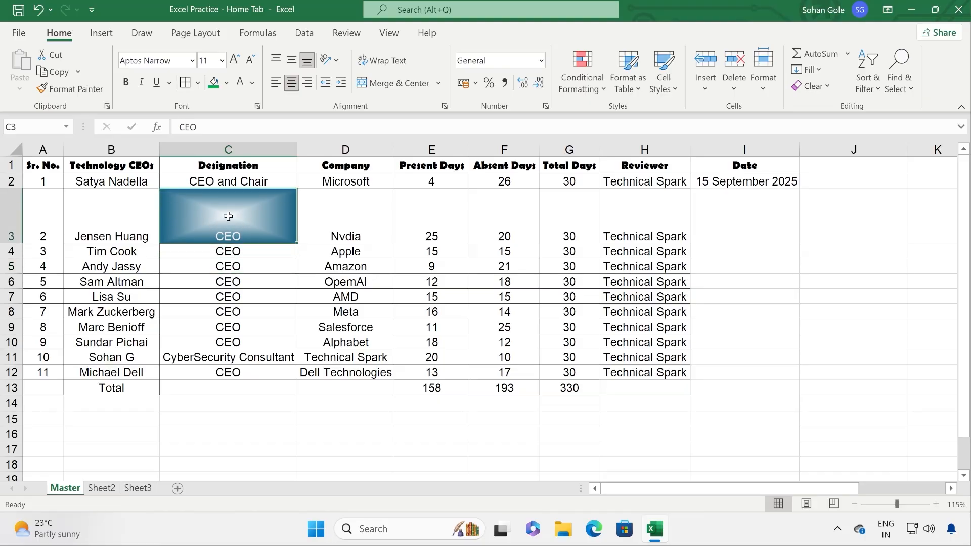
pyautogui.click(226, 84)
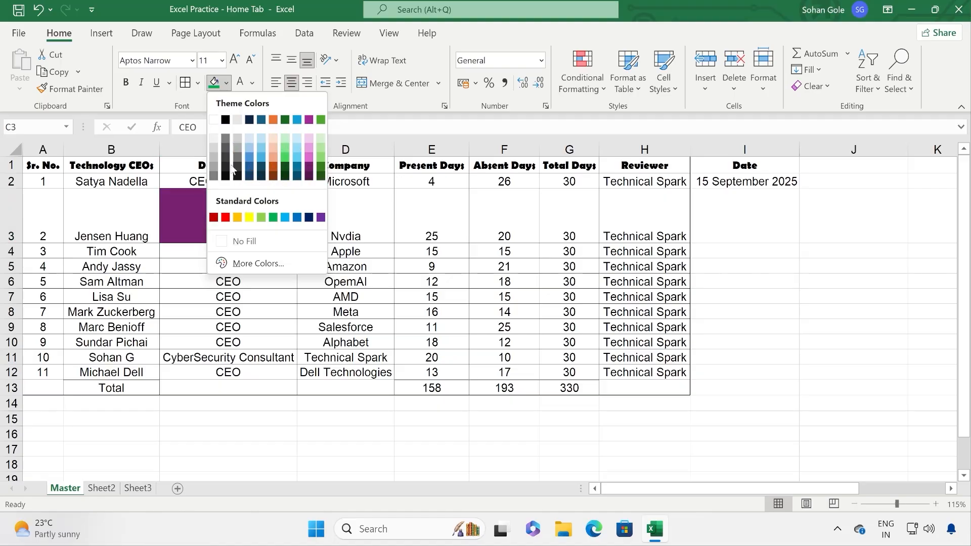
pyautogui.click(193, 204)
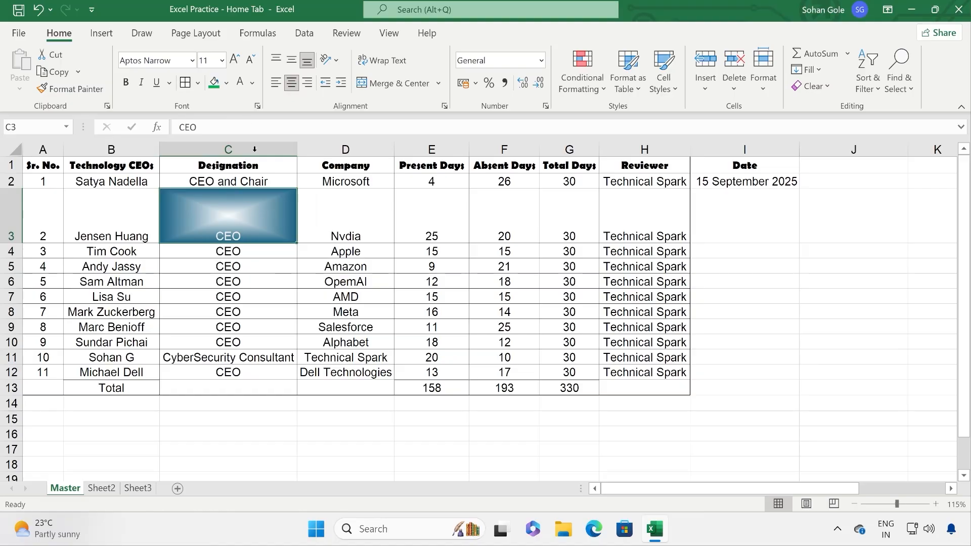
pyautogui.click(252, 84)
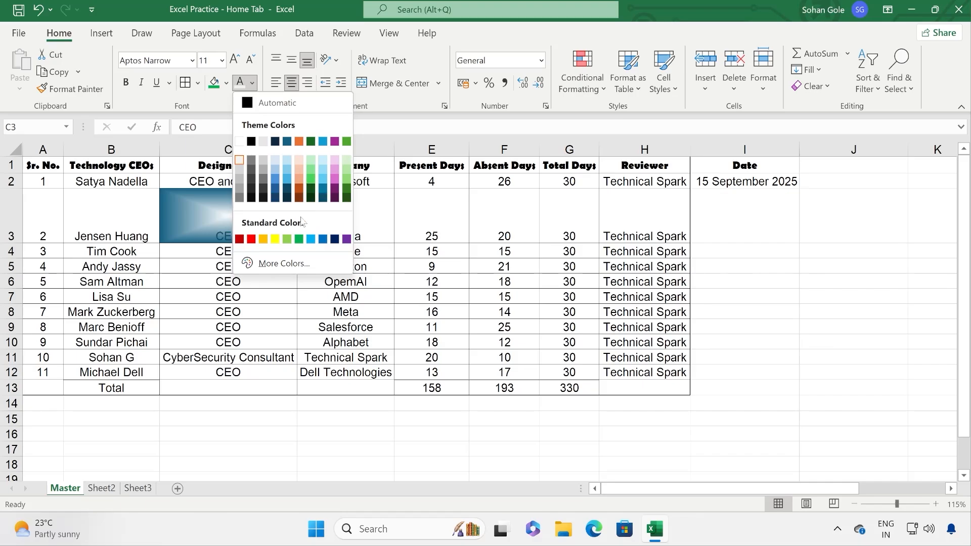
pyautogui.click(175, 221)
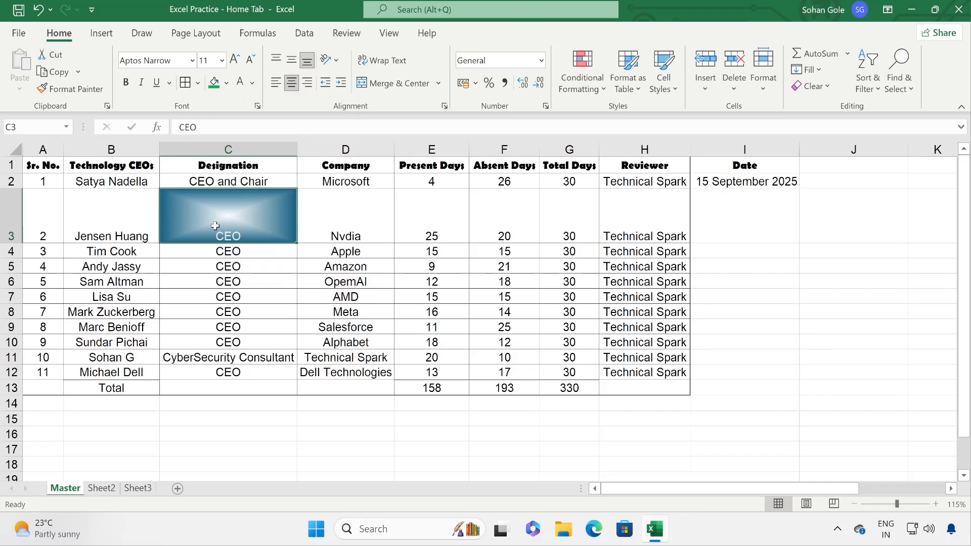
# Step: Paint C3's gradient fill onto D3:F3, then browse colours for C3:F3 without applying any
pyautogui.click(62, 91)
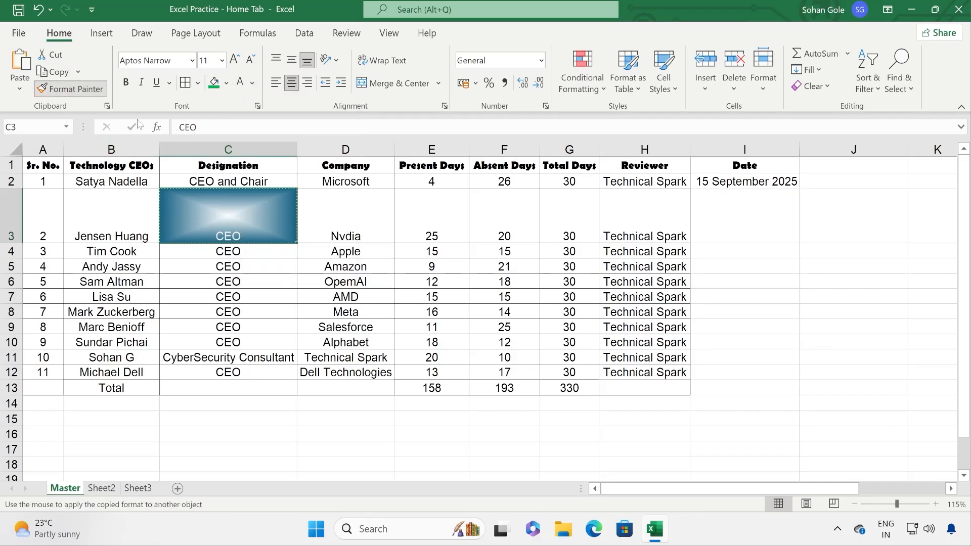
pyautogui.moveTo(332, 218); pyautogui.dragTo(500, 214)
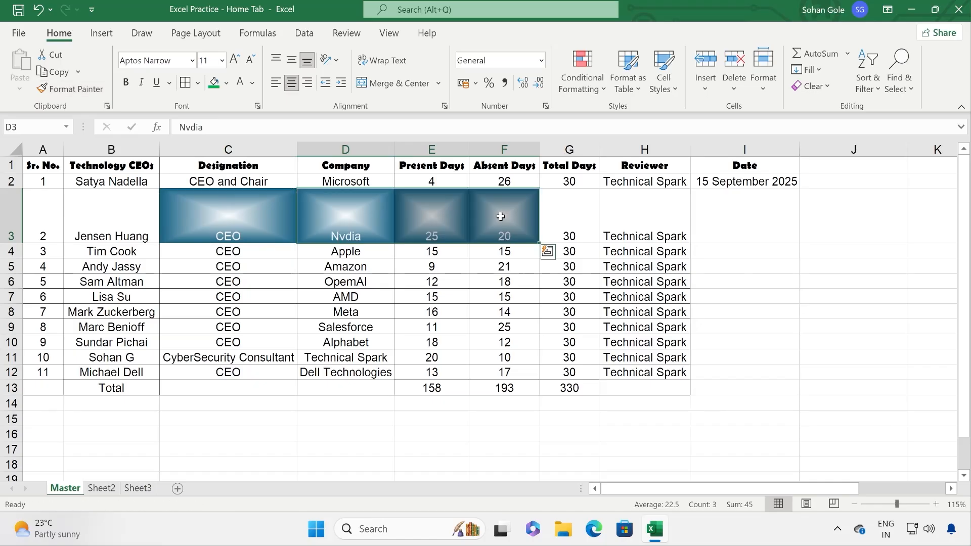
pyautogui.click(290, 211)
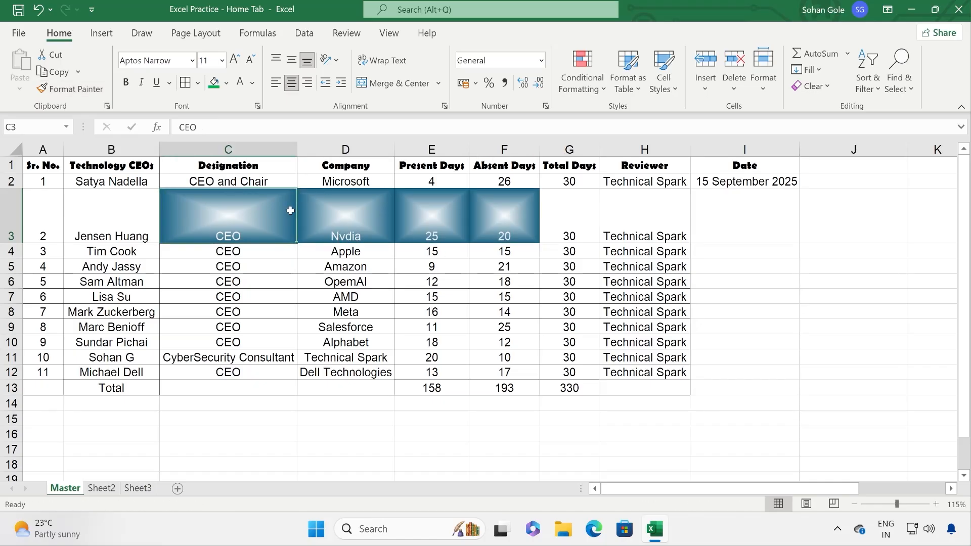
pyautogui.moveTo(466, 231); pyautogui.dragTo(289, 219)
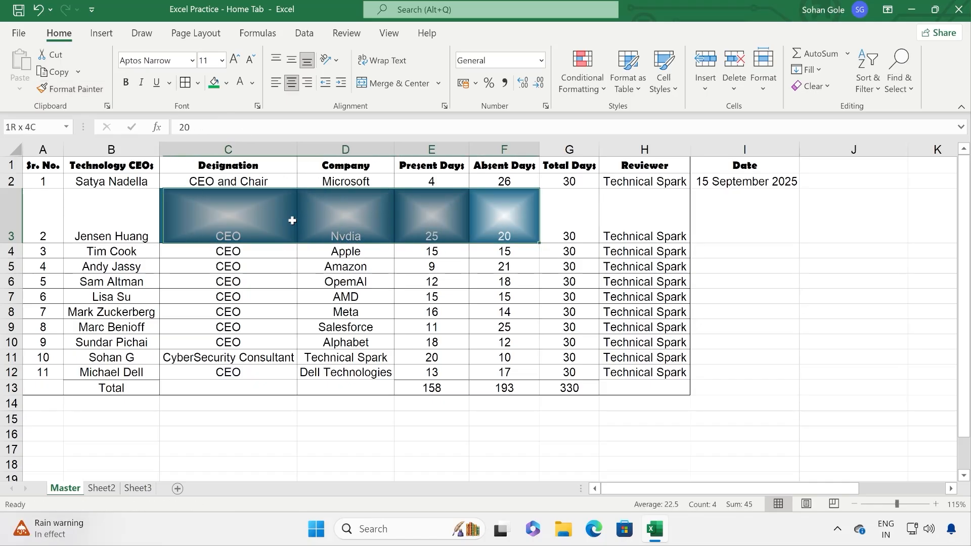
pyautogui.click(252, 83)
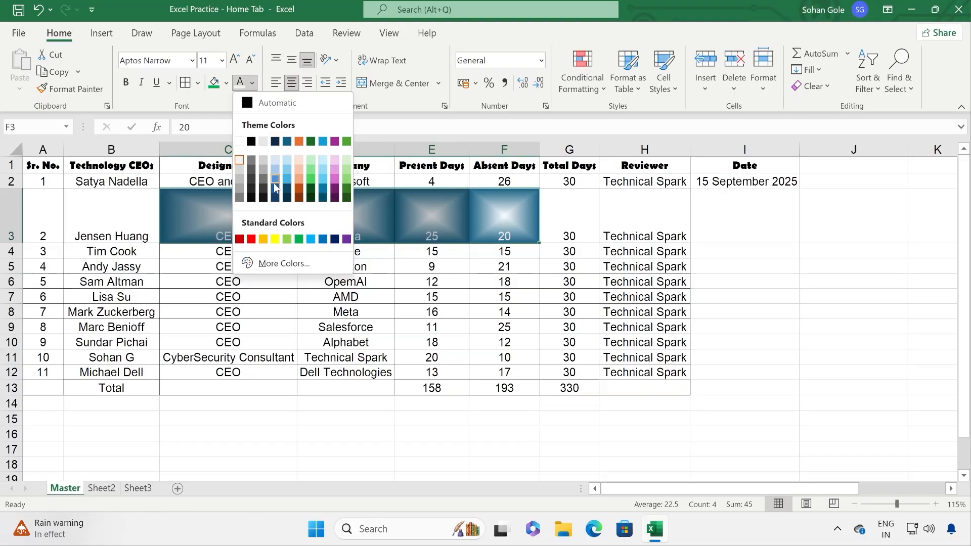
pyautogui.click(227, 83)
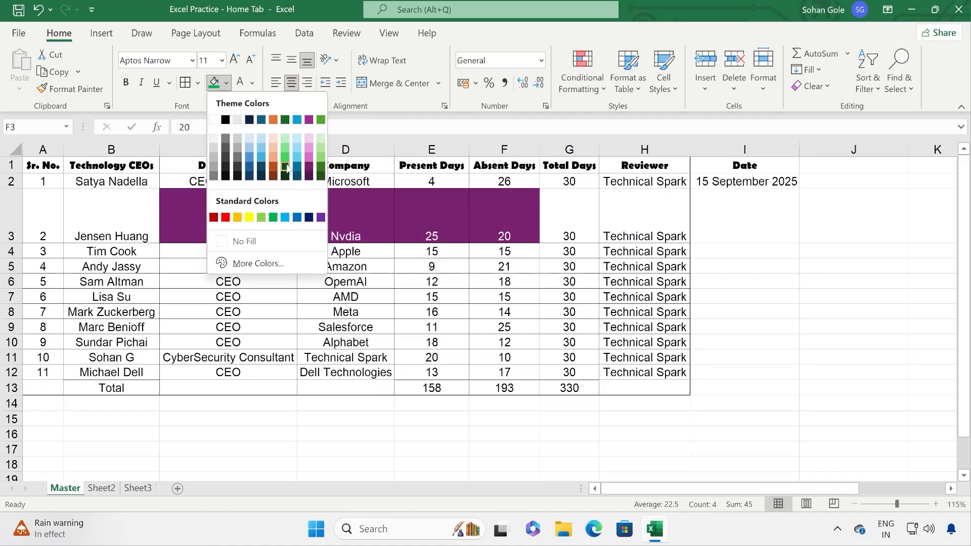
pyautogui.press('Escape')
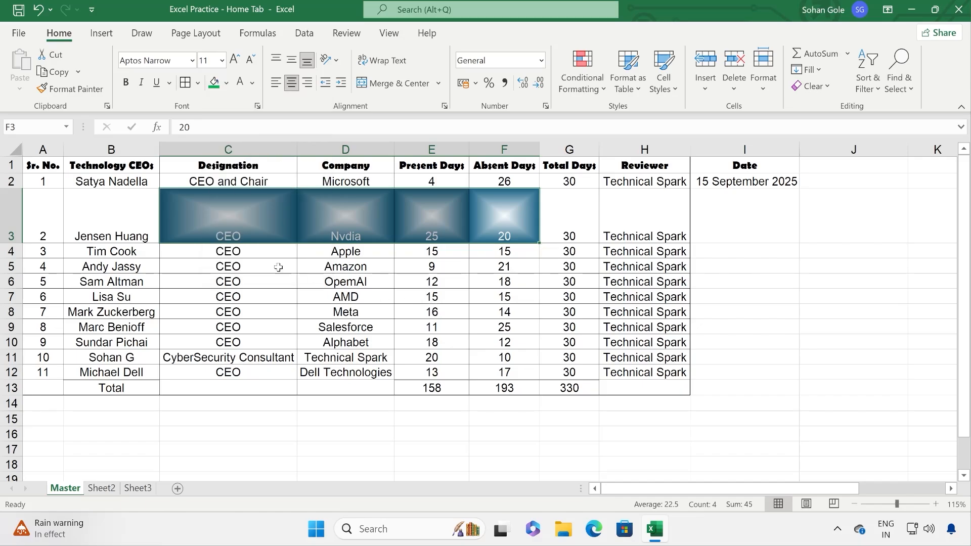
pyautogui.click(258, 105)
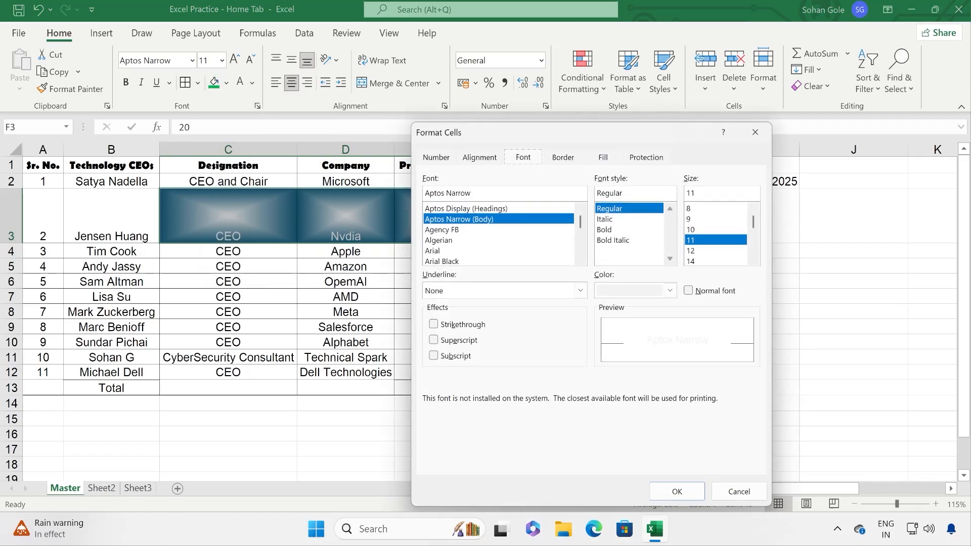
pyautogui.click(604, 158)
pyautogui.hotkey('ctrl', 'Tab')
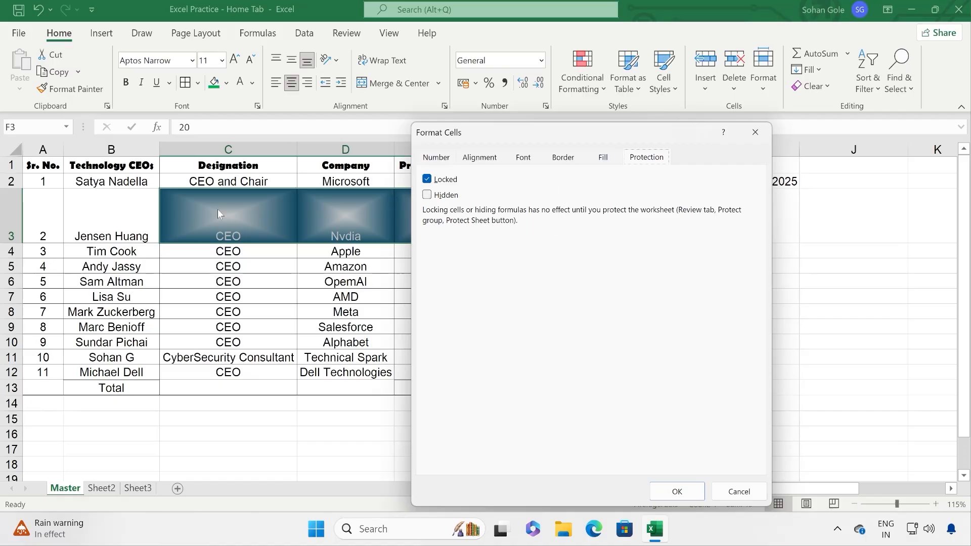
pyautogui.click(734, 488)
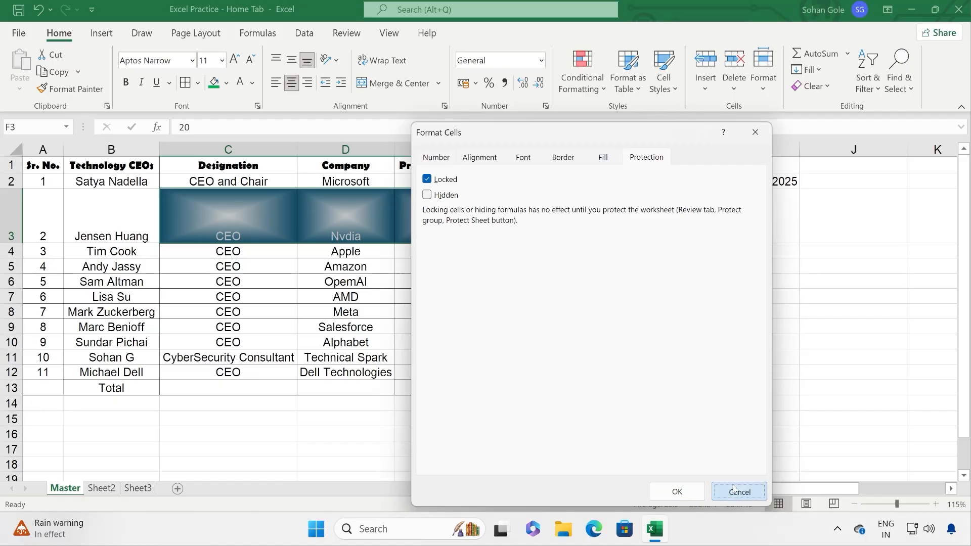
pyautogui.click(329, 342)
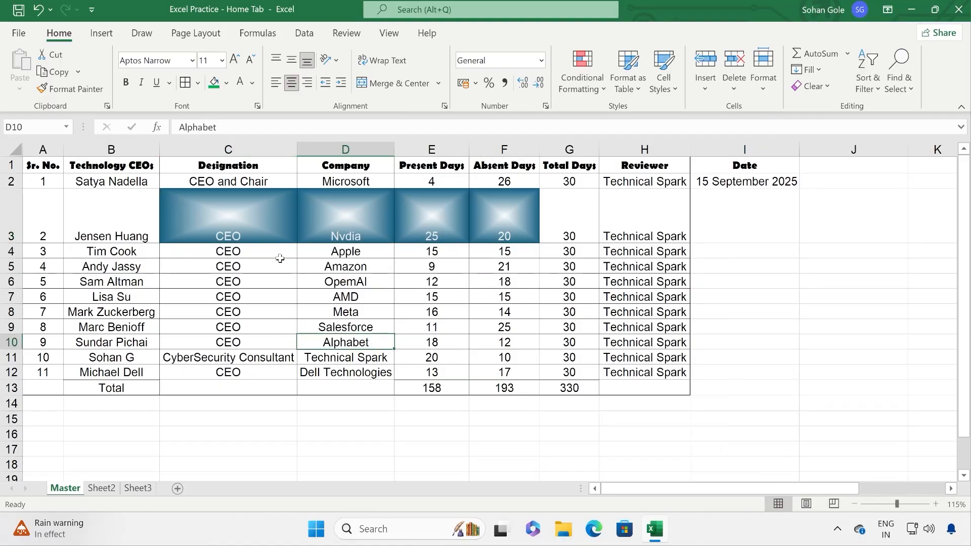
pyautogui.moveTo(194, 215); pyautogui.dragTo(526, 216)
# Step: Fill G3 green, then copy row 2's plain formatting onto row 3 with Format Painter
pyautogui.click(567, 217)
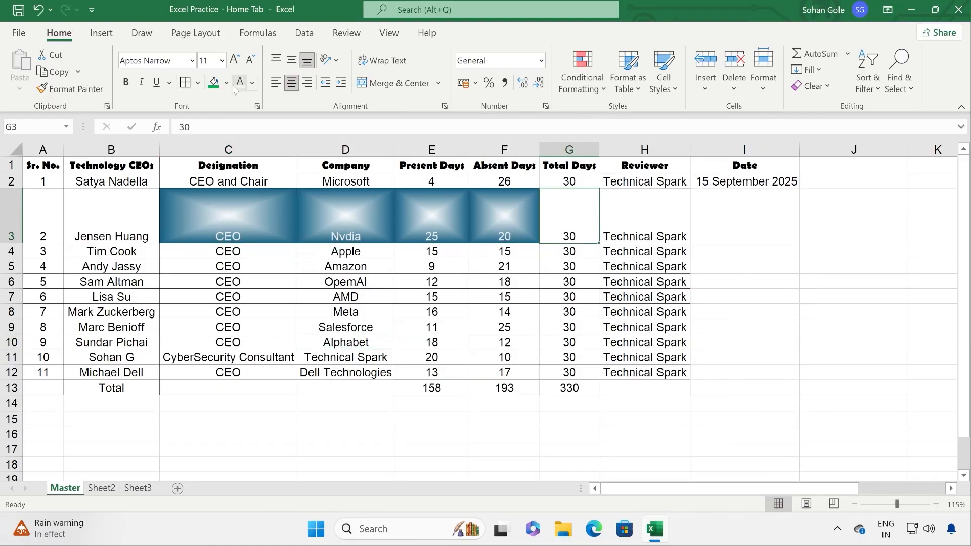
pyautogui.click(214, 83)
pyautogui.click(279, 221)
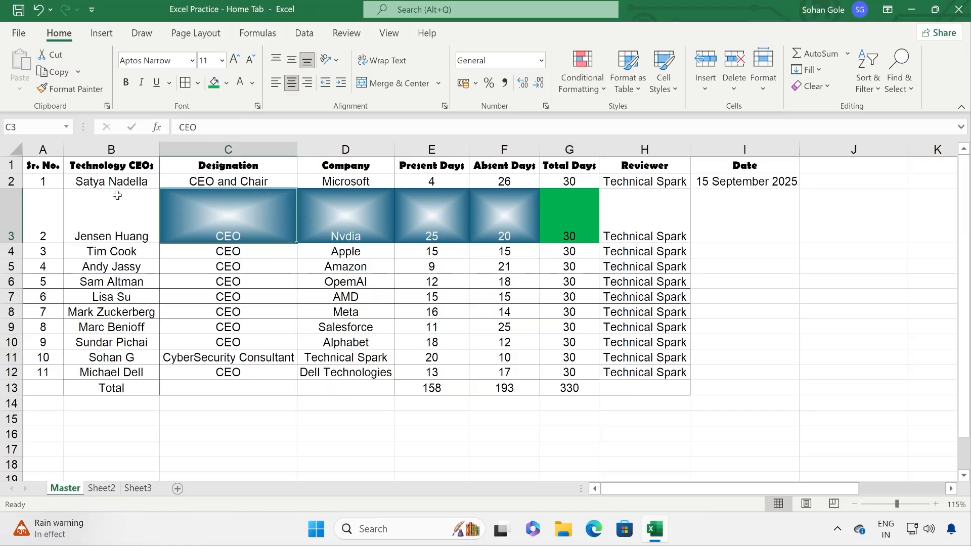
pyautogui.click(16, 181)
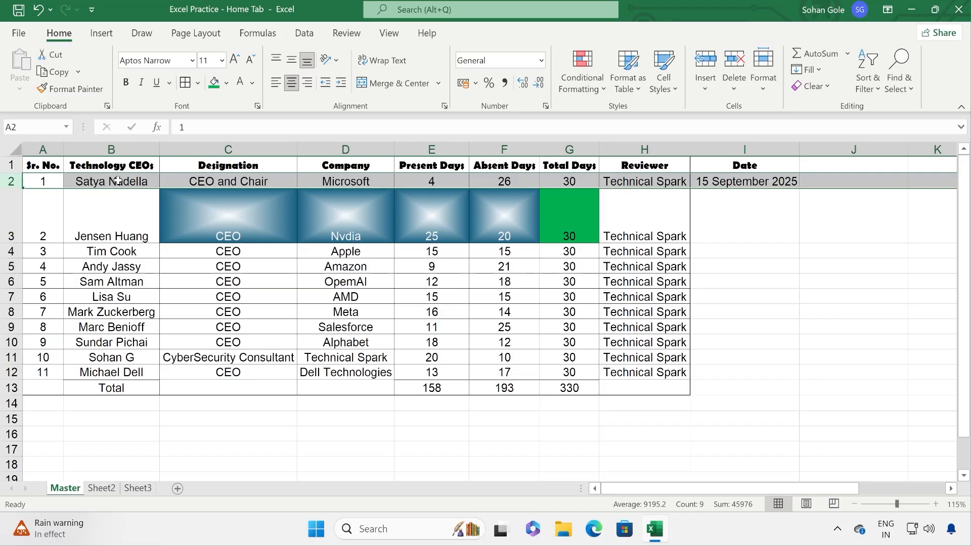
pyautogui.click(62, 91)
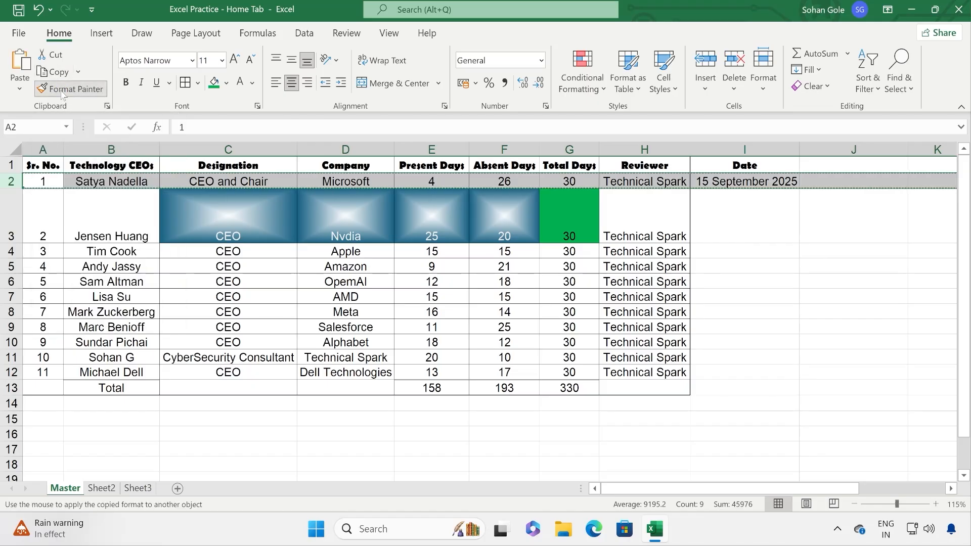
pyautogui.click(10, 213)
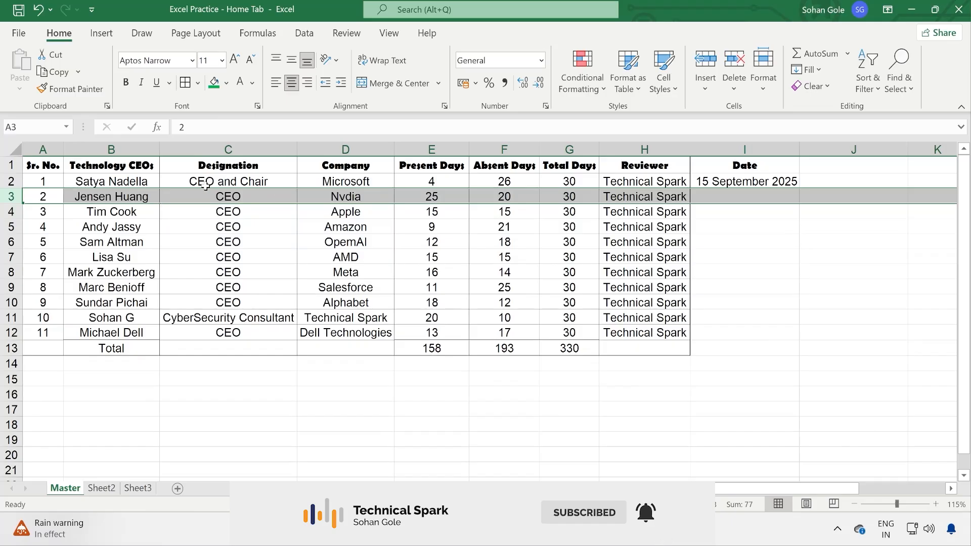
pyautogui.moveTo(207, 181); pyautogui.dragTo(616, 181)
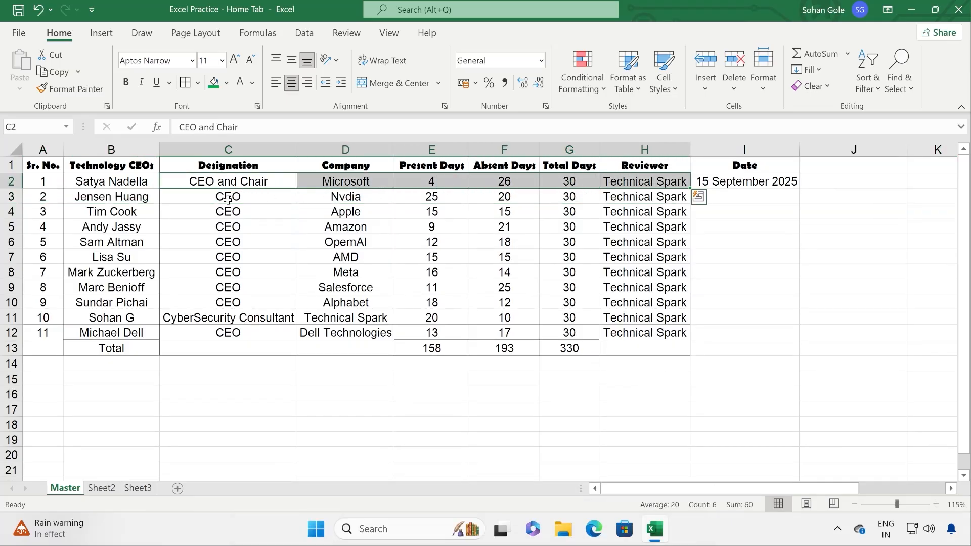
# Step: Select C2:H3, then drag row 2 much taller so its entries sit at the bottom
pyautogui.click(292, 194)
pyautogui.moveTo(212, 181); pyautogui.dragTo(581, 197)
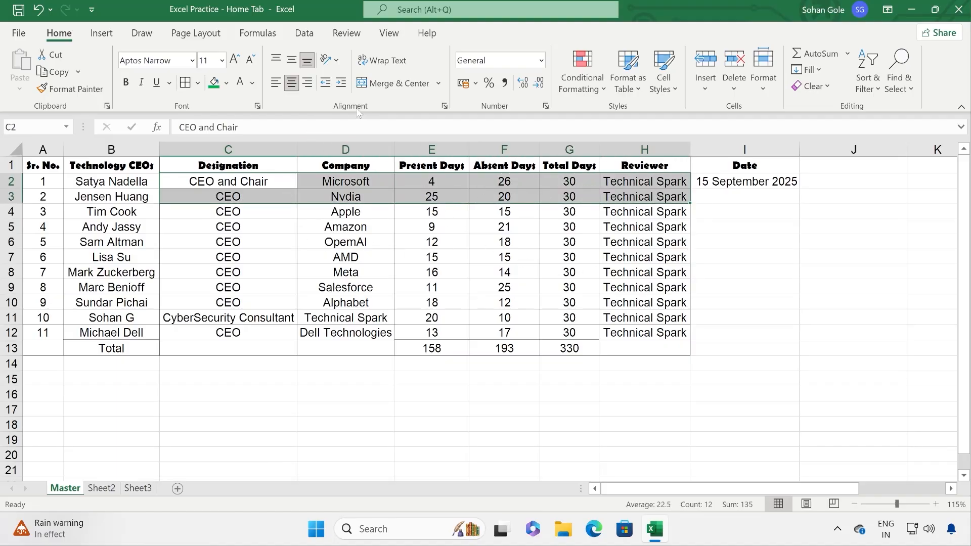
pyautogui.click(334, 213)
pyautogui.moveTo(19, 188); pyautogui.dragTo(19, 220)
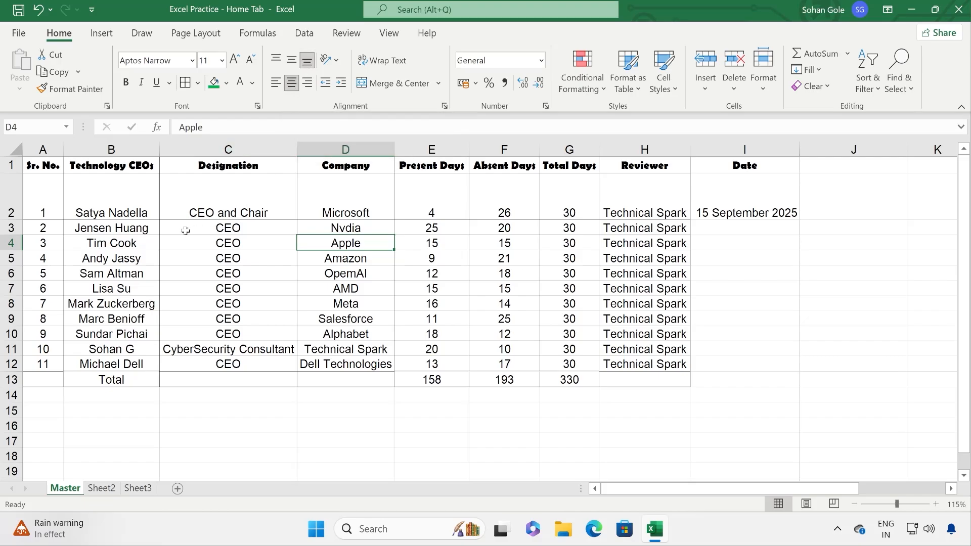
pyautogui.moveTo(50, 193); pyautogui.dragTo(639, 379)
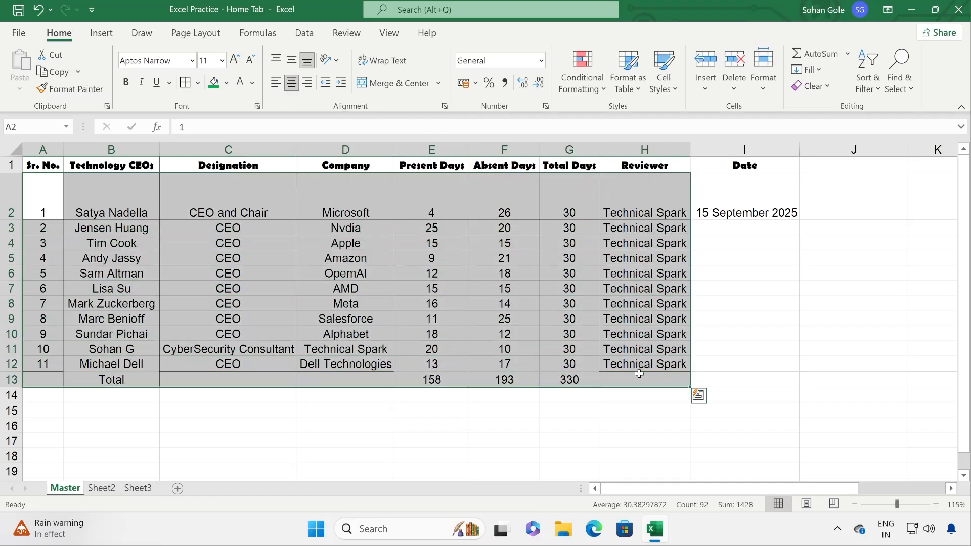
# Step: Try Middle, Top and Bottom alignment on row 2, settling on Middle Align
pyautogui.click(291, 62)
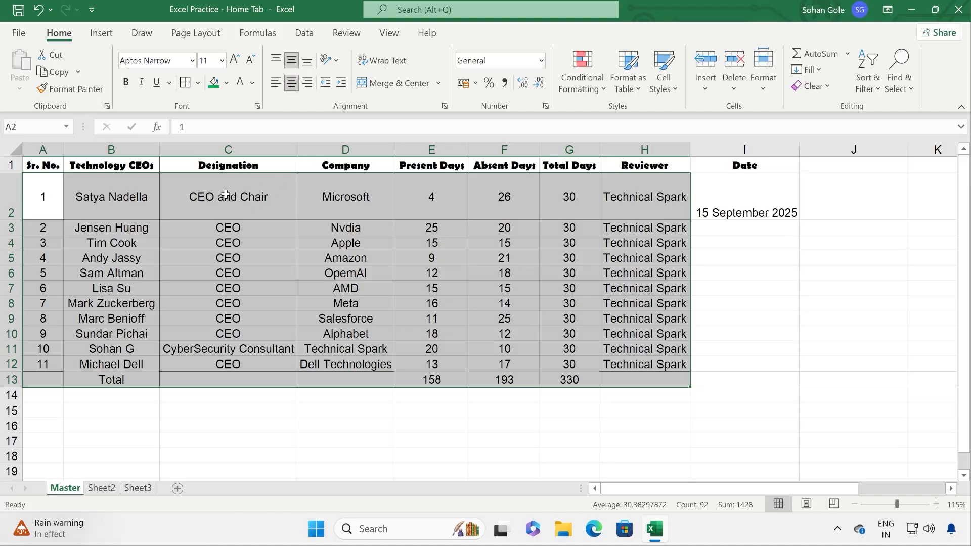
pyautogui.click(276, 59)
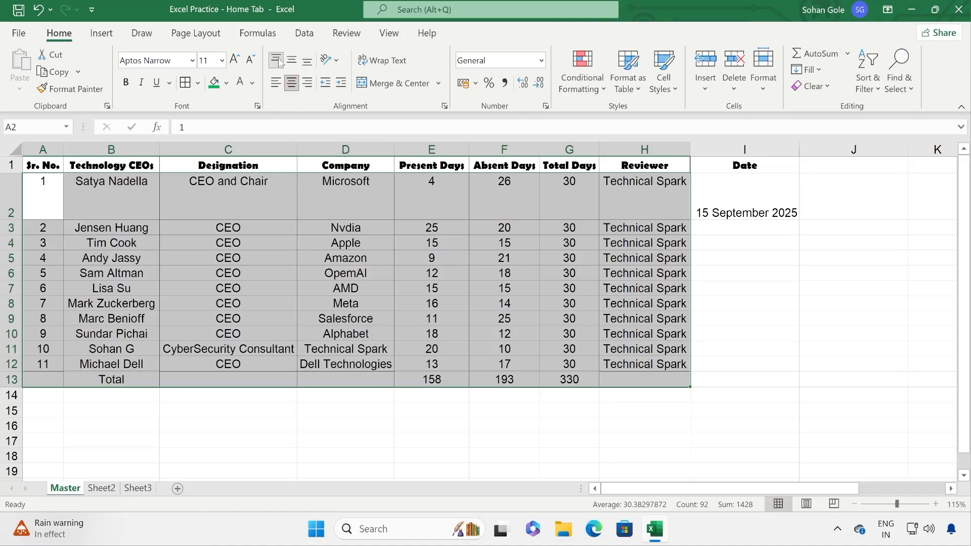
pyautogui.click(307, 61)
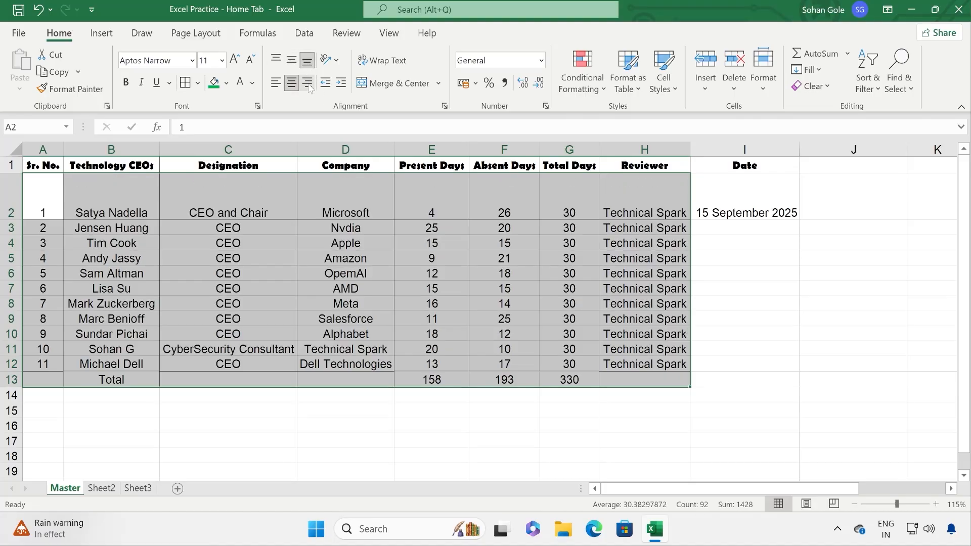
pyautogui.click(291, 59)
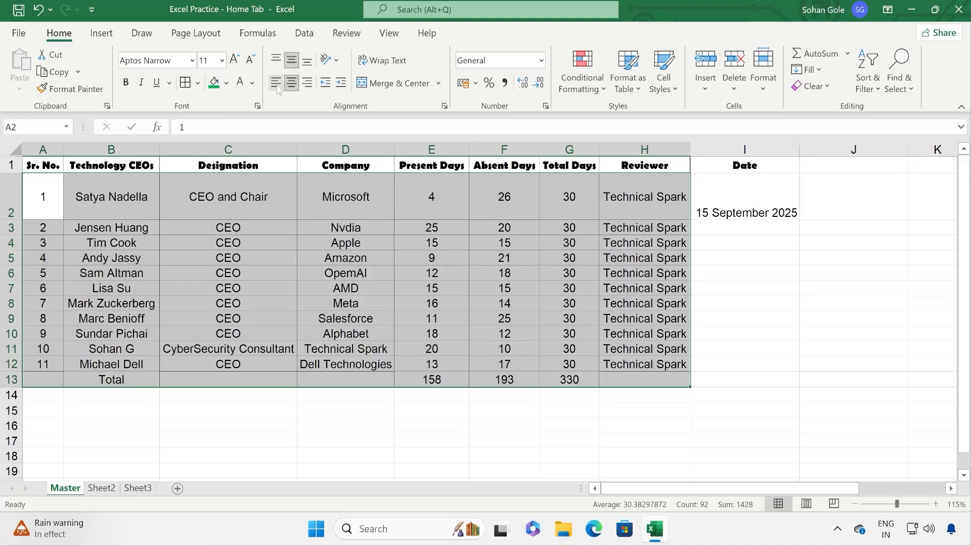
# Step: Try Align Left and Align Right, then centre the table text horizontally
pyautogui.click(276, 82)
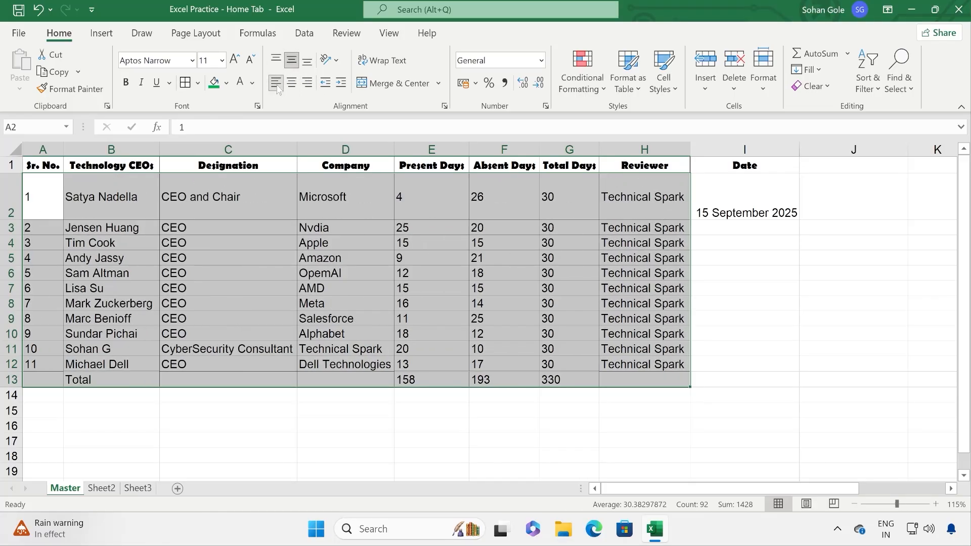
pyautogui.click(307, 83)
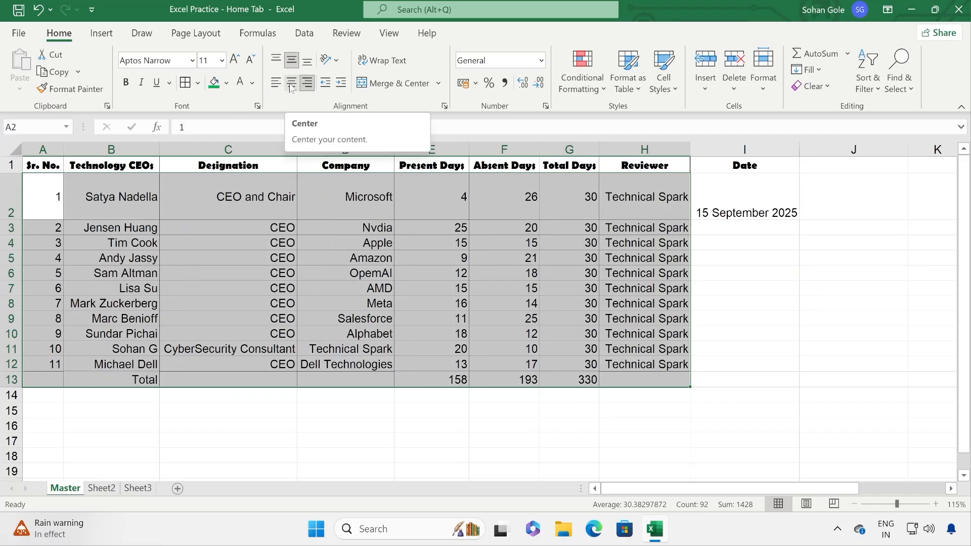
pyautogui.click(292, 82)
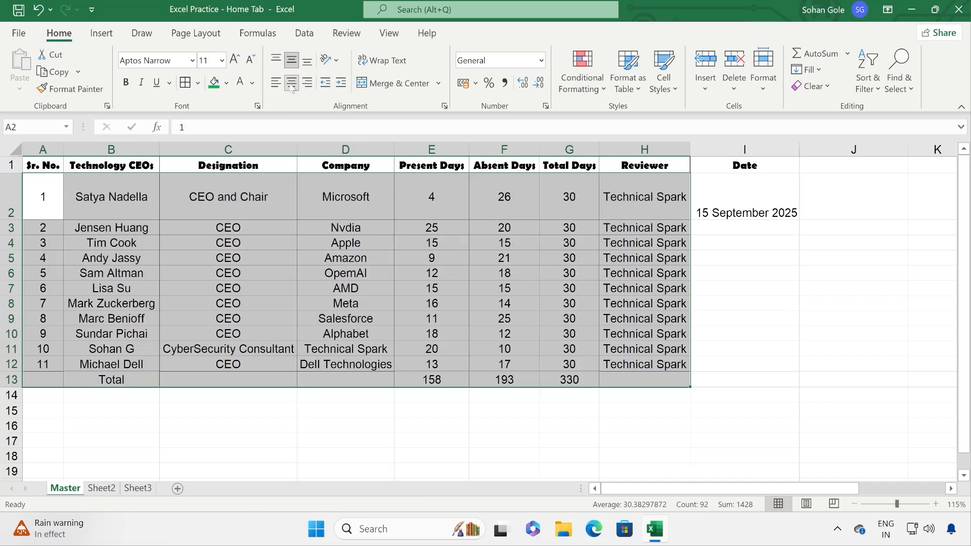
pyautogui.click(337, 63)
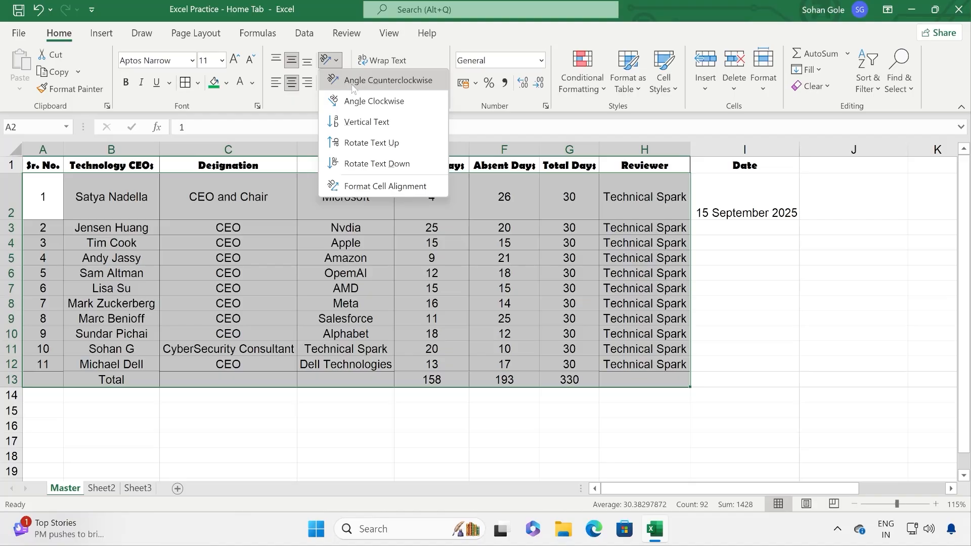
pyautogui.click(352, 86)
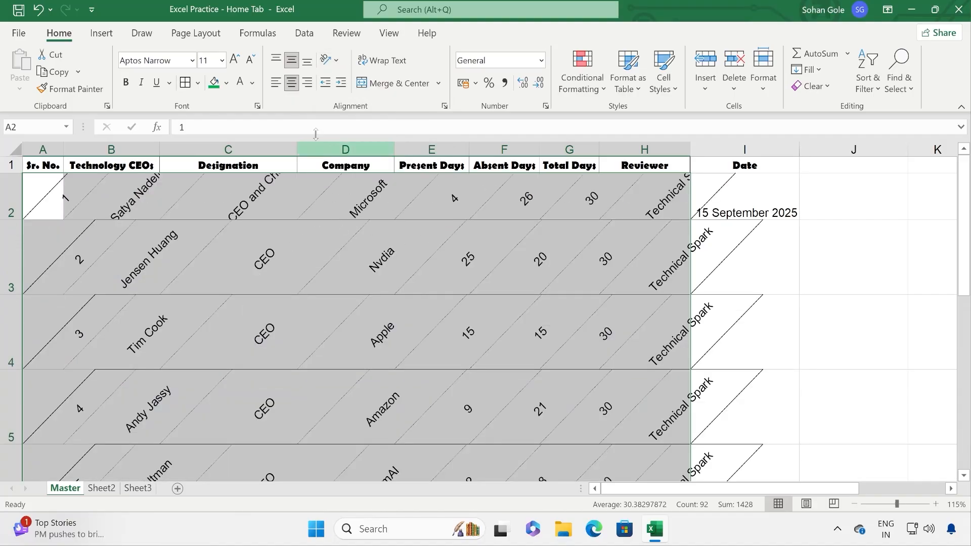
pyautogui.click(334, 61)
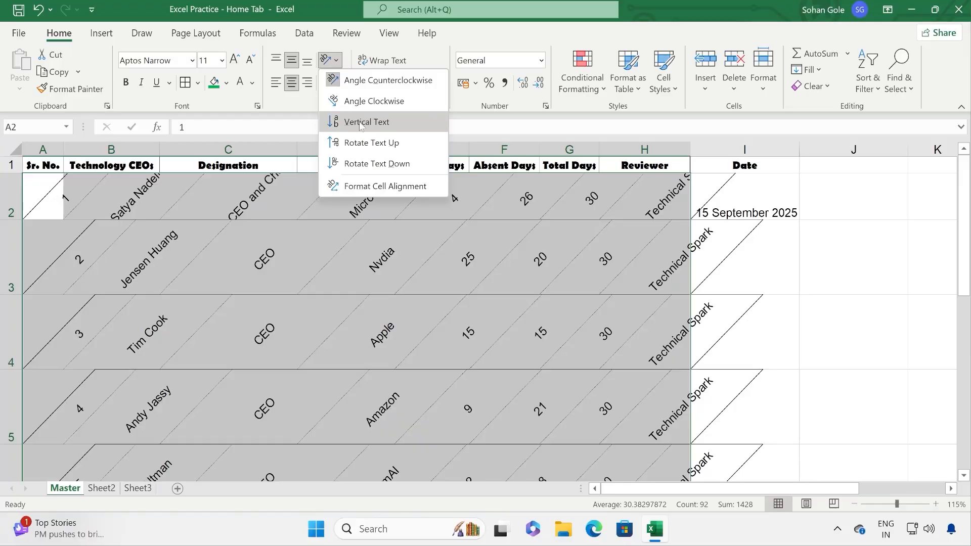
pyautogui.click(361, 104)
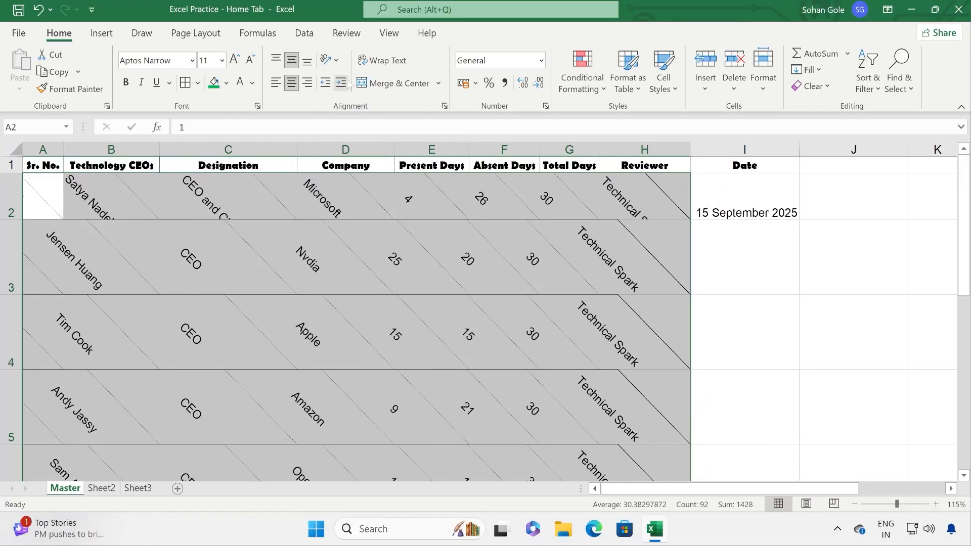
pyautogui.click(330, 61)
pyautogui.click(350, 143)
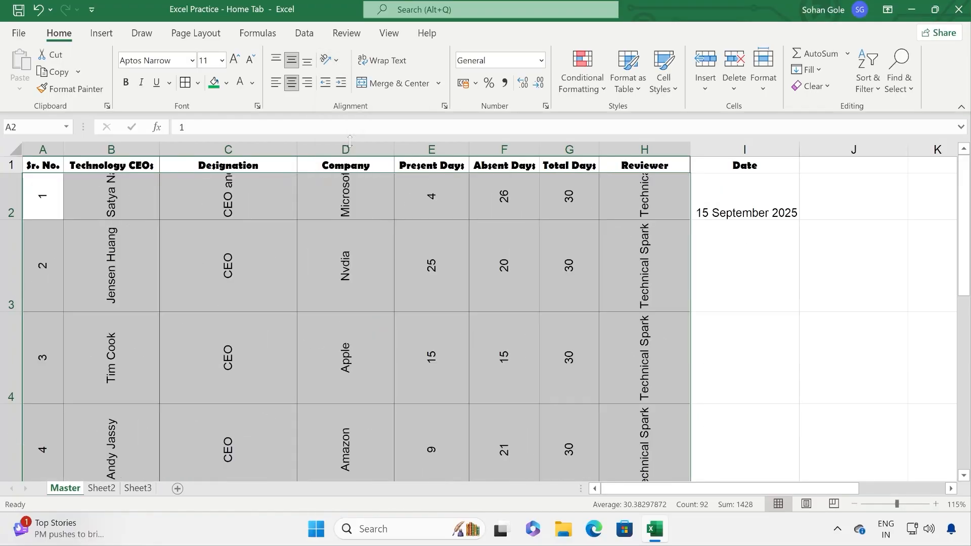
pyautogui.click(330, 61)
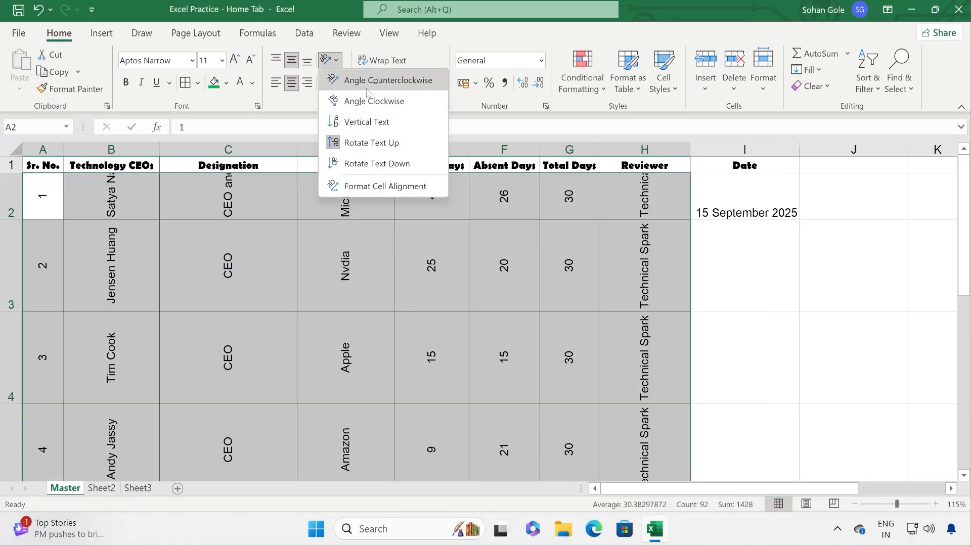
pyautogui.click(363, 186)
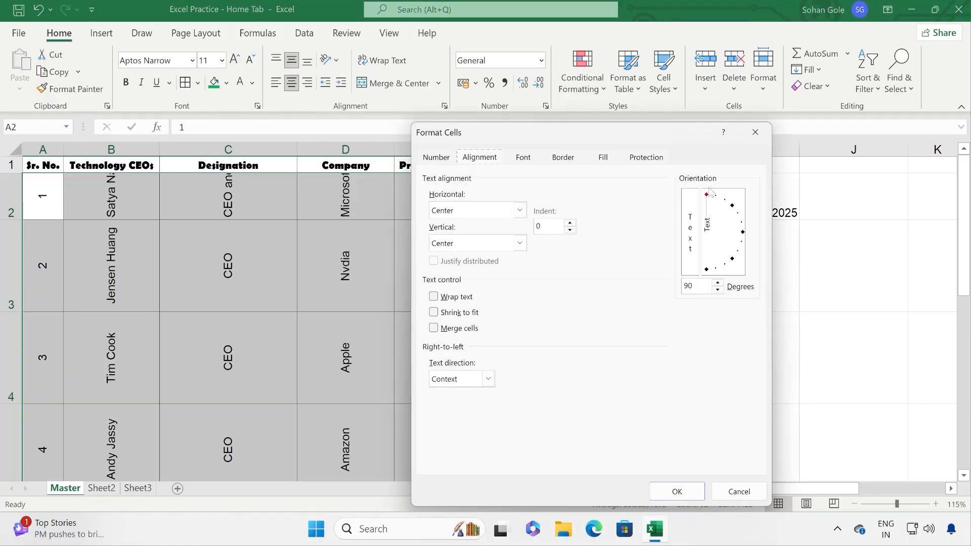
pyautogui.doubleClick(686, 286)
pyautogui.write('0')
pyautogui.click(702, 491)
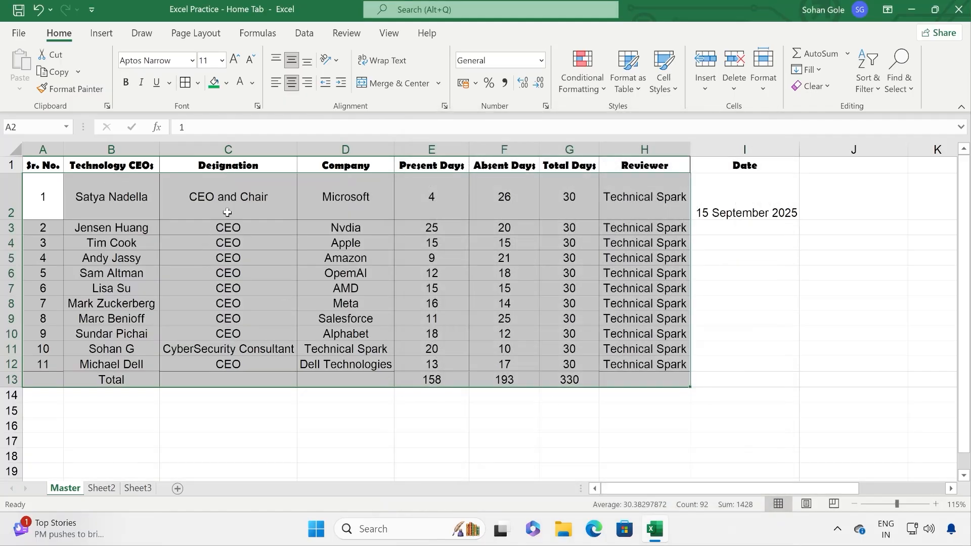
pyautogui.click(302, 227)
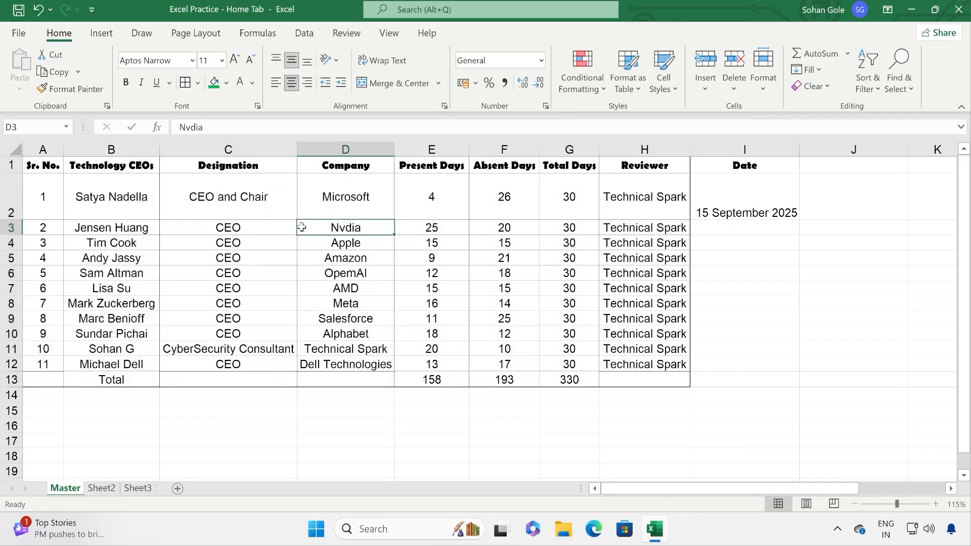
# Step: Select the serial numbers A2:A12 and try left alignment before re-centring them
pyautogui.click(170, 215)
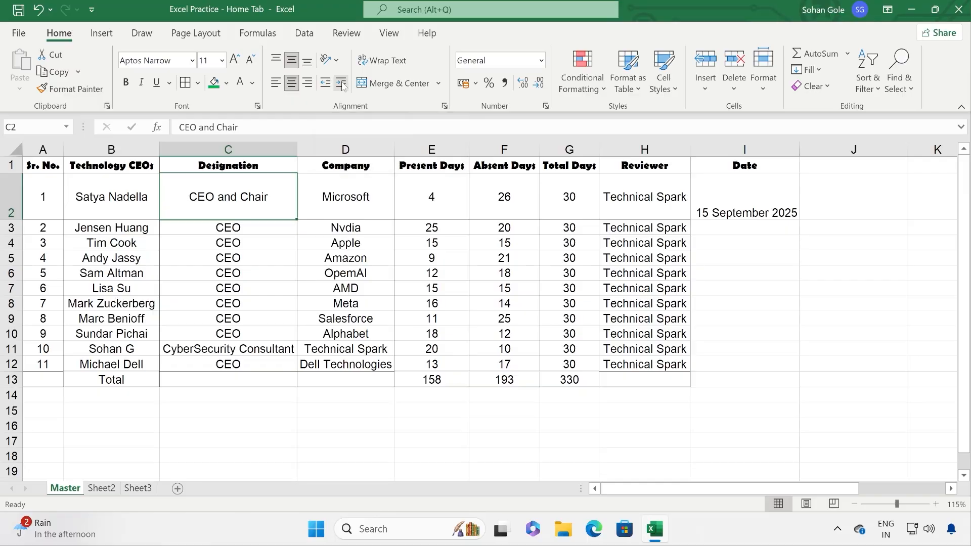
pyautogui.moveTo(54, 197); pyautogui.dragTo(56, 364)
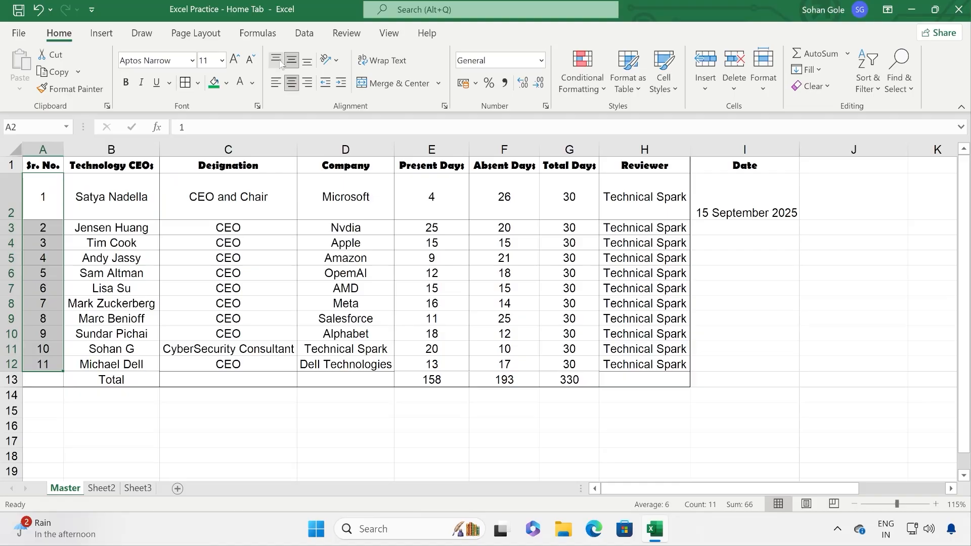
pyautogui.click(276, 82)
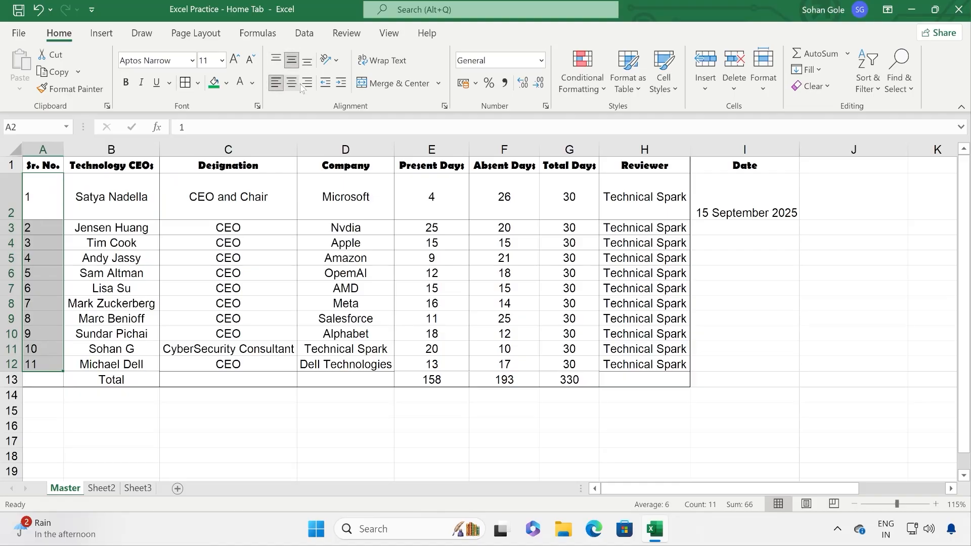
pyautogui.click(291, 83)
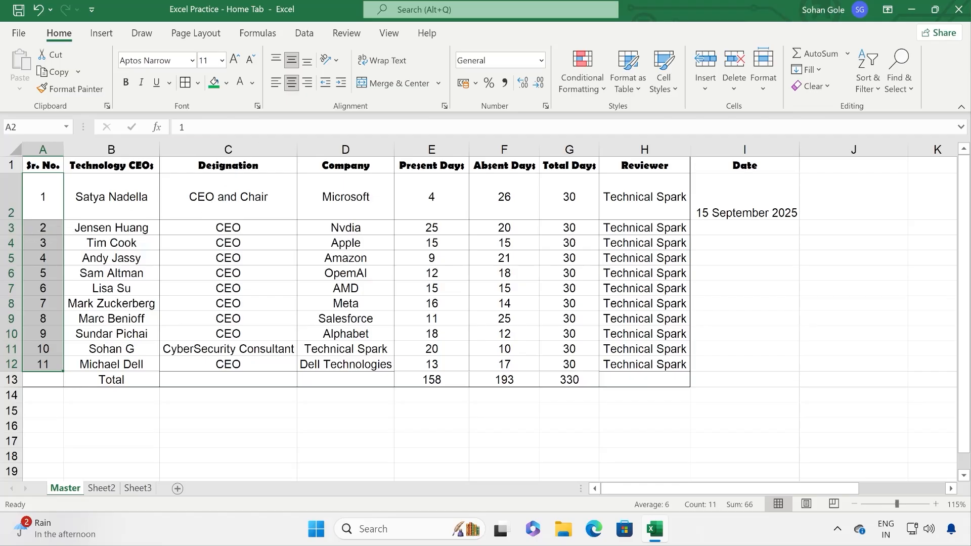
# Step: Increase the serial numbers' indent three times, decrease it three times, then indent once more
pyautogui.click(341, 86)
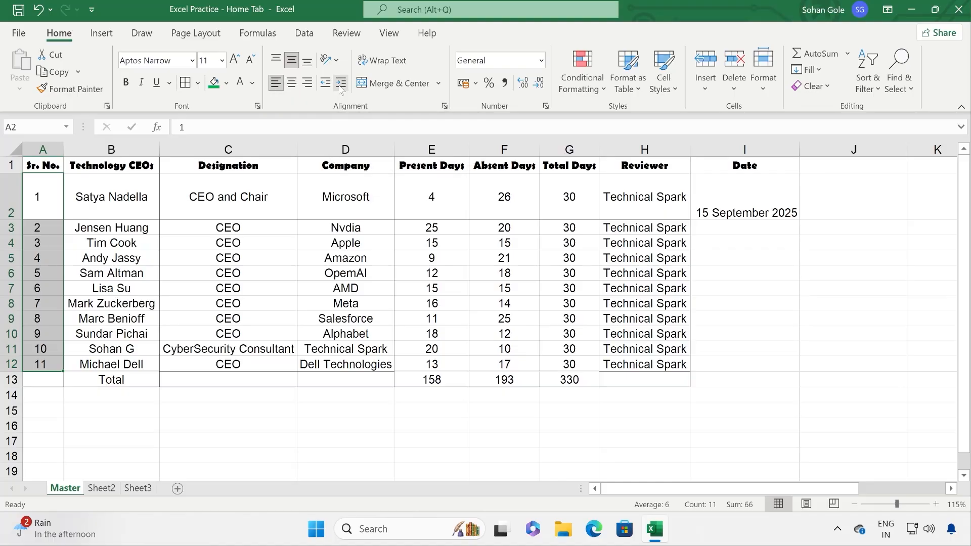
pyautogui.click(341, 86)
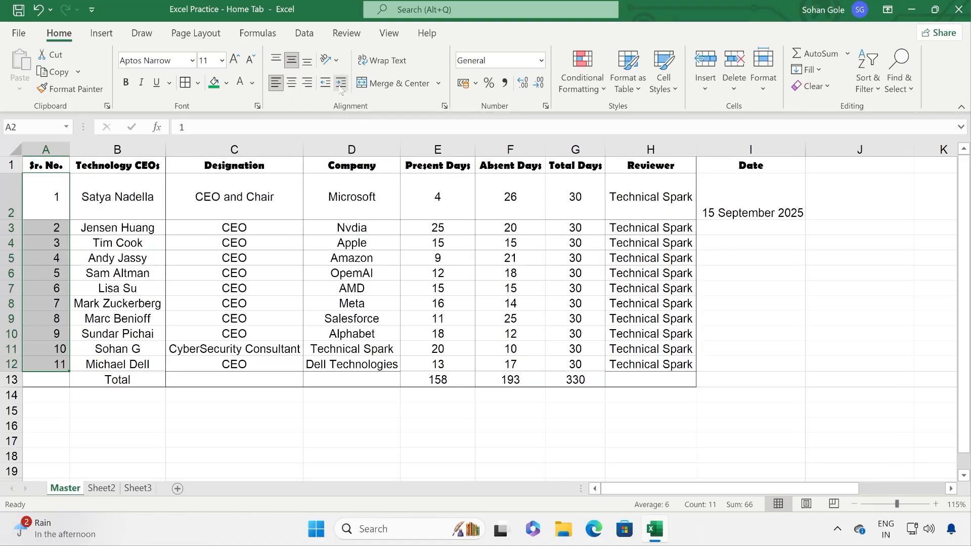
pyautogui.click(341, 86)
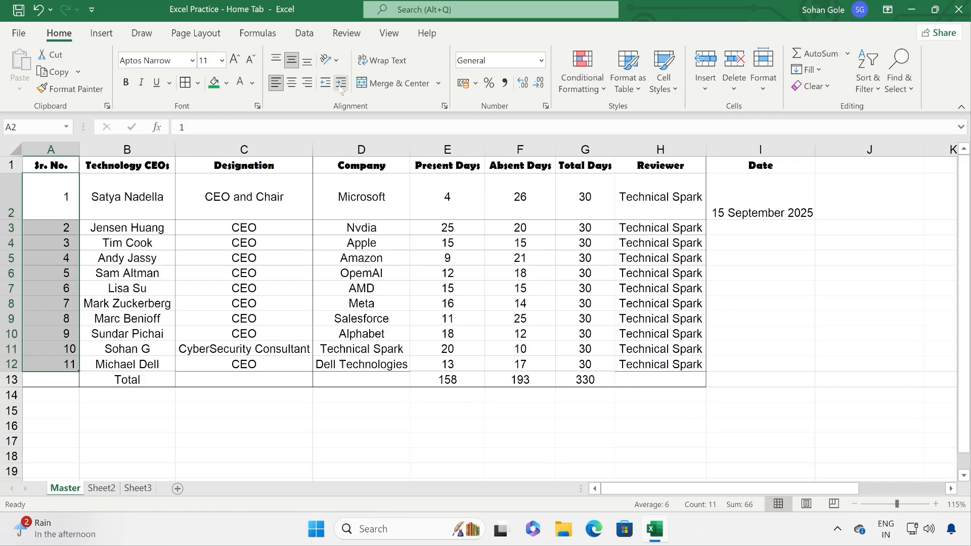
pyautogui.click(326, 87)
pyautogui.click(327, 88)
pyautogui.click(327, 87)
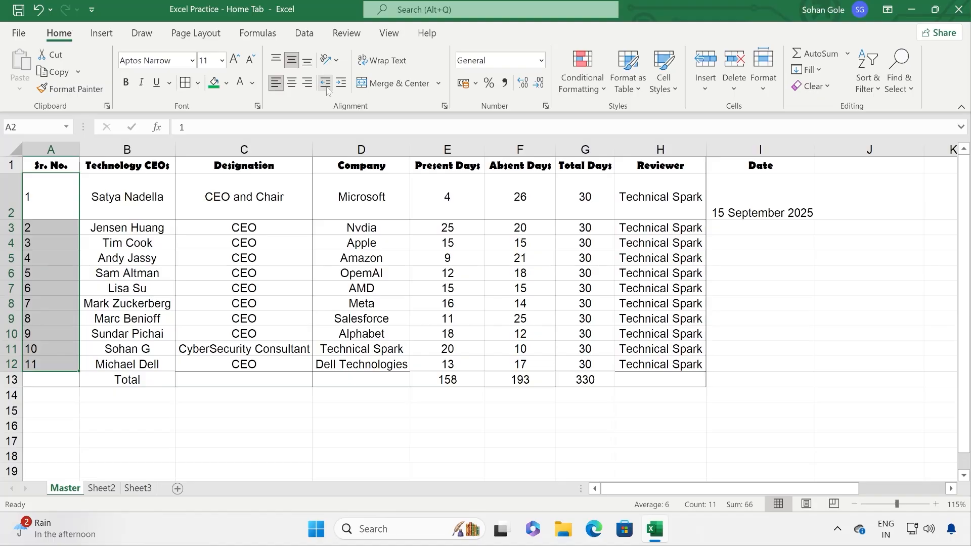
pyautogui.click(340, 83)
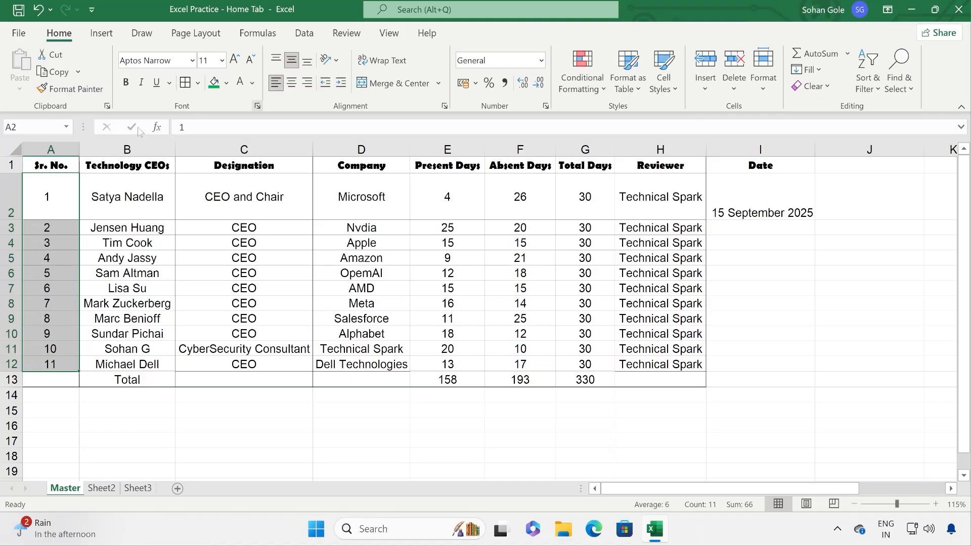
# Step: Narrow column A to fit the serial numbers and left-align A2:A12
pyautogui.click(81, 189)
pyautogui.moveTo(79, 149); pyautogui.dragTo(61, 150)
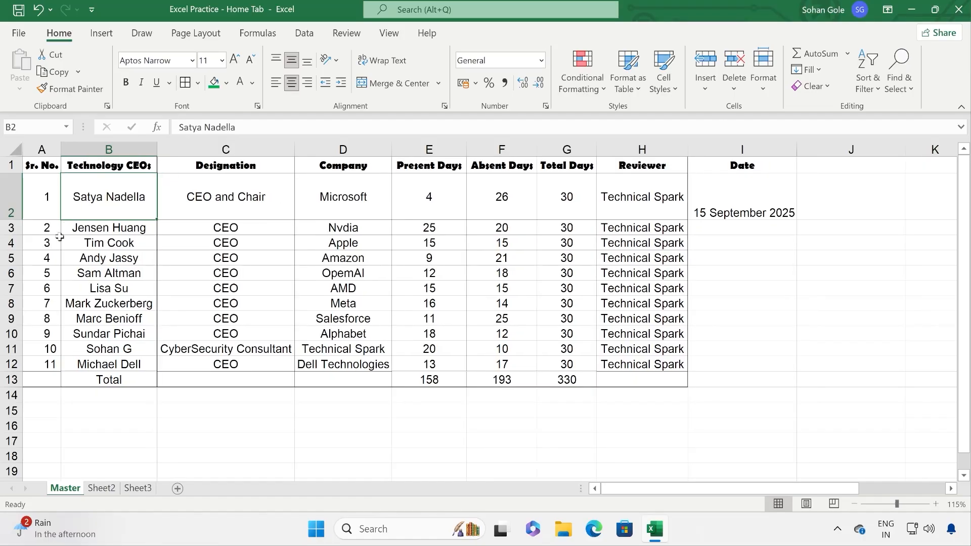
pyautogui.moveTo(51, 193); pyautogui.dragTo(45, 366)
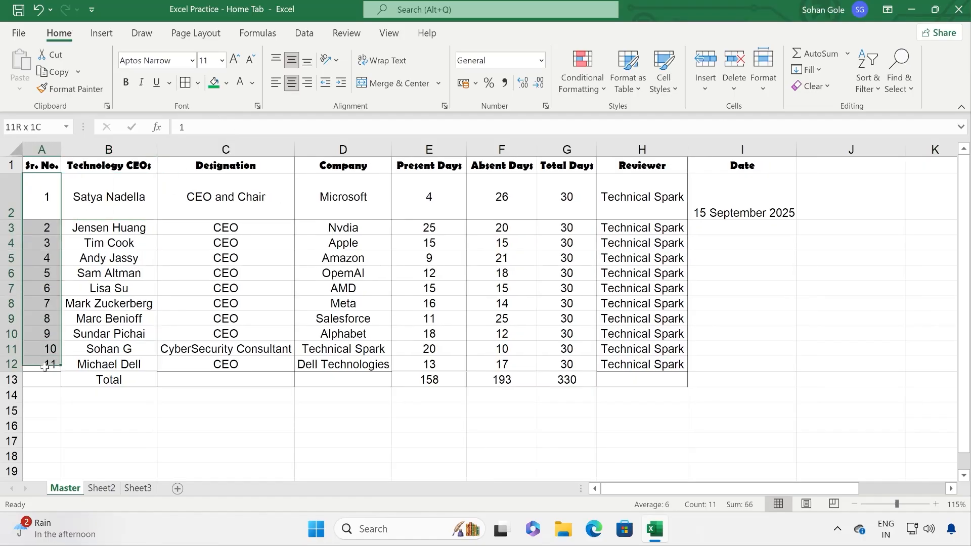
pyautogui.click(330, 84)
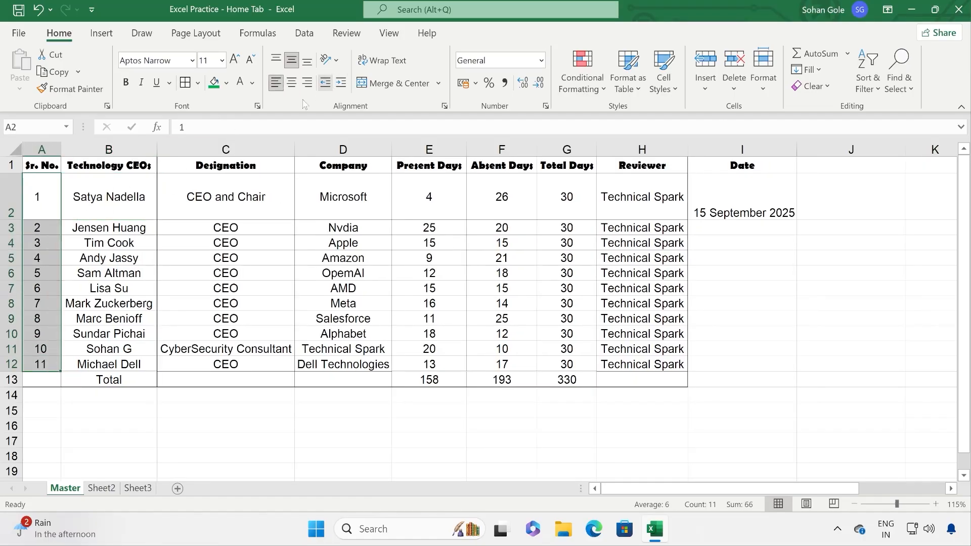
pyautogui.click(198, 253)
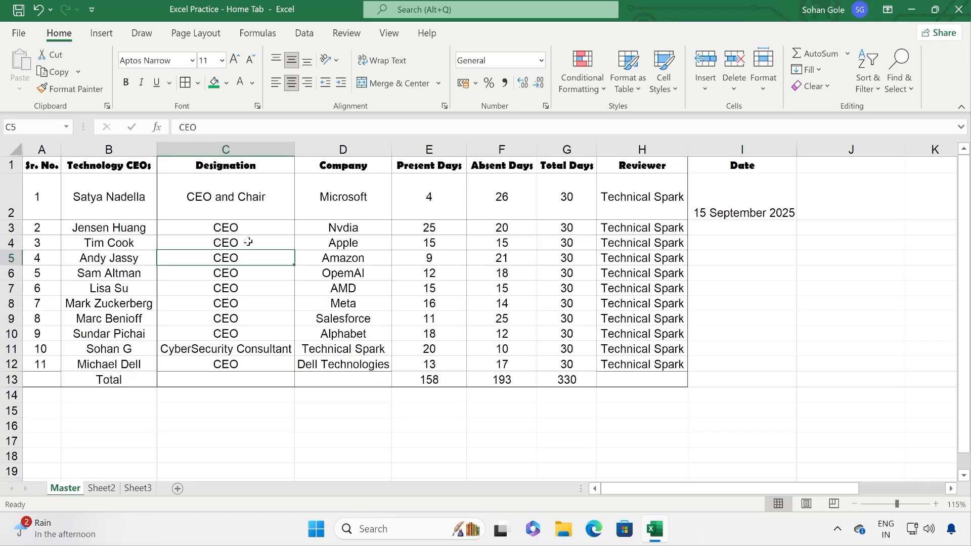
pyautogui.click(567, 334)
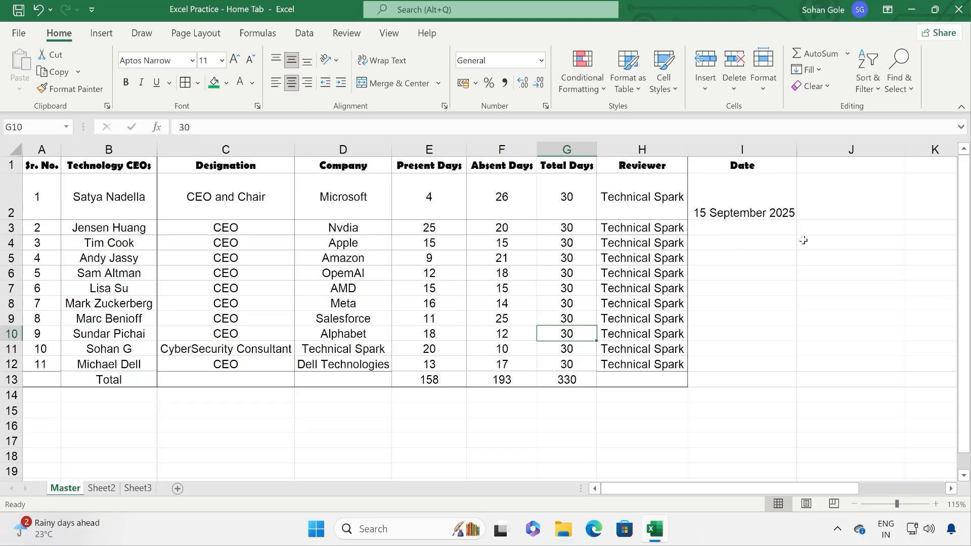
# Step: Narrow column J, enter a person's full name in J3 and IT in K3
pyautogui.moveTo(907, 151); pyautogui.dragTo(853, 152)
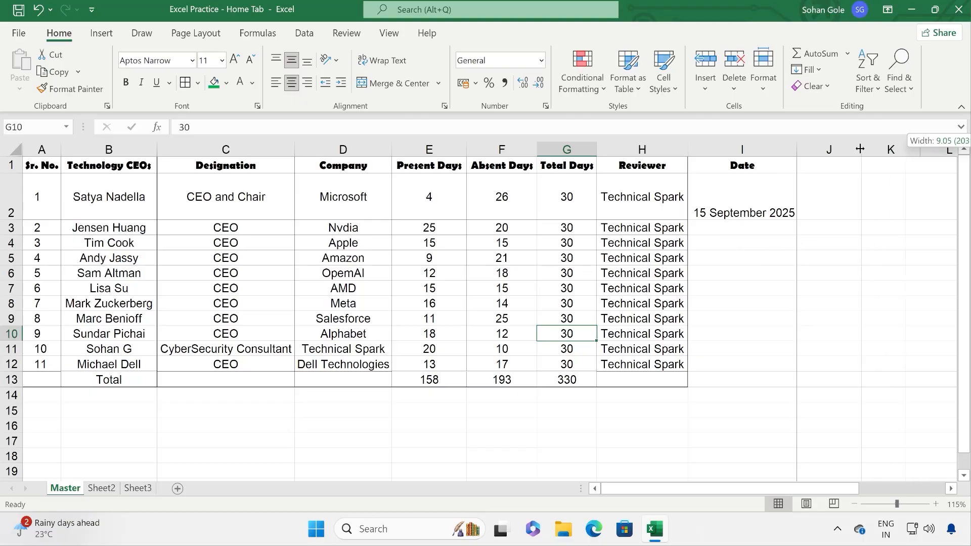
pyautogui.click(808, 229)
pyautogui.write('A')
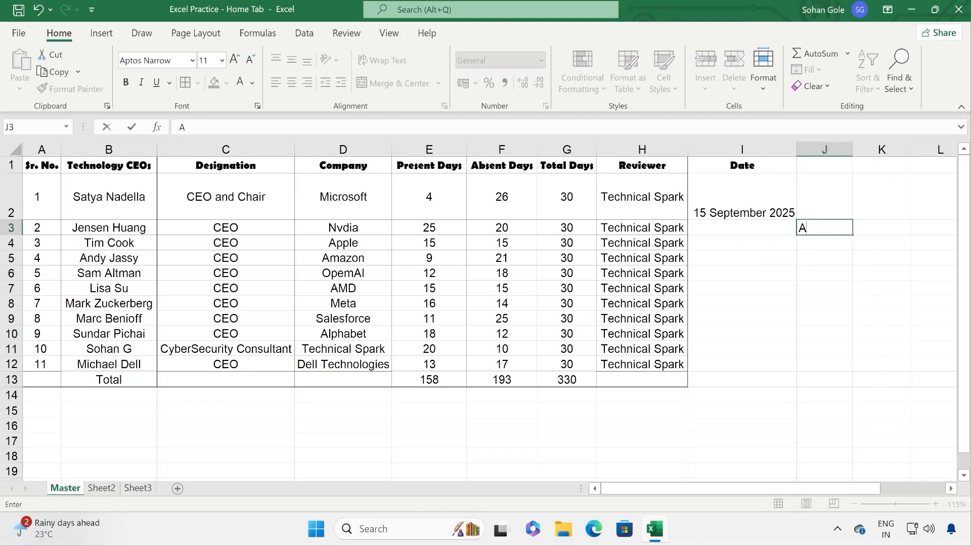
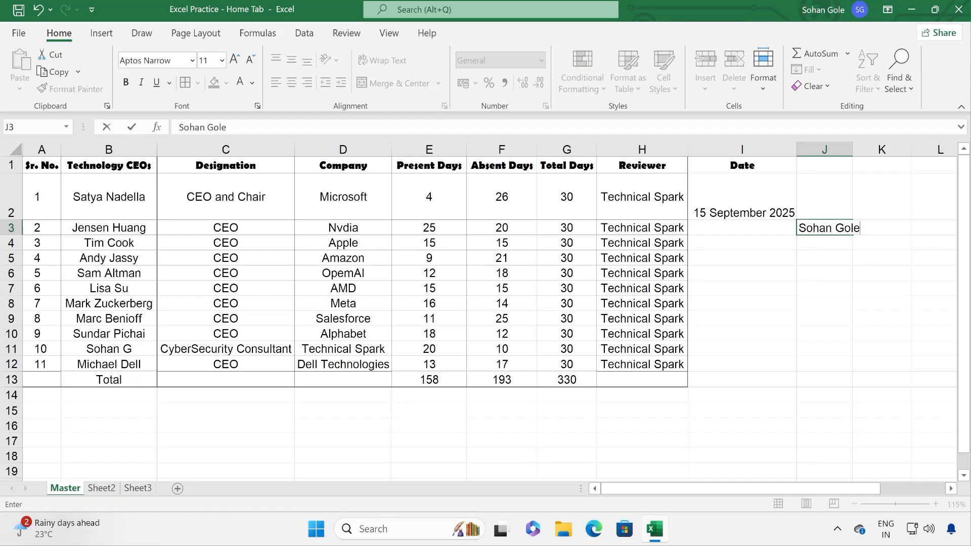
pyautogui.click(829, 279)
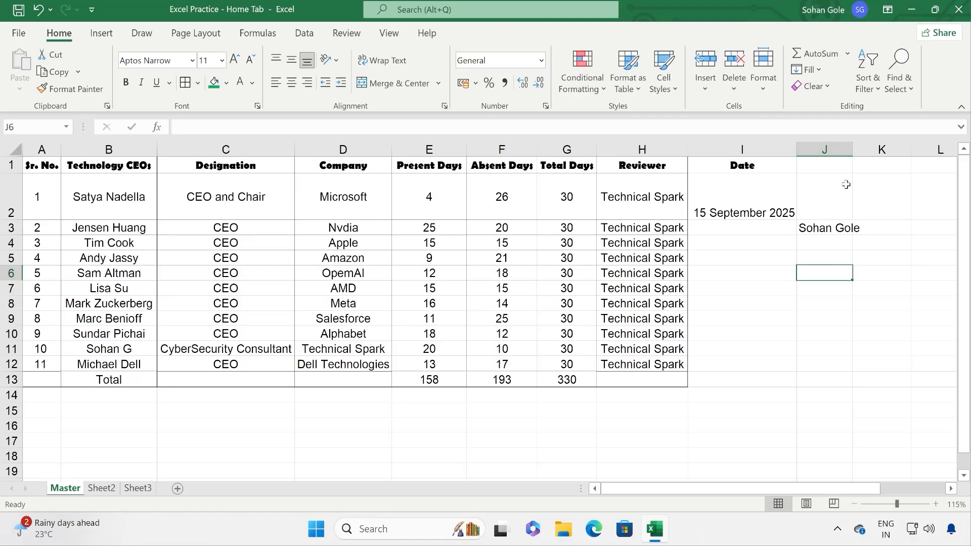
pyautogui.click(879, 226)
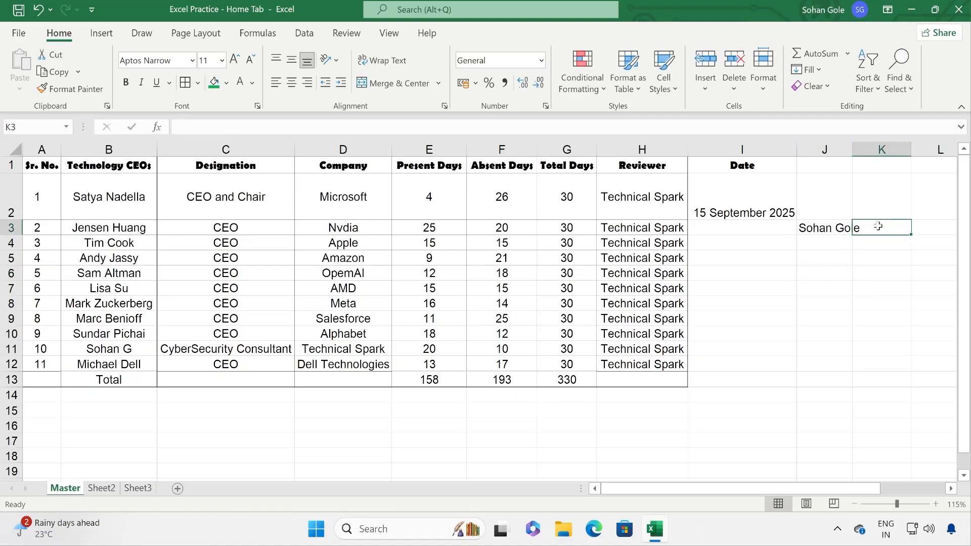
pyautogui.write('IT')
pyautogui.press('Return')
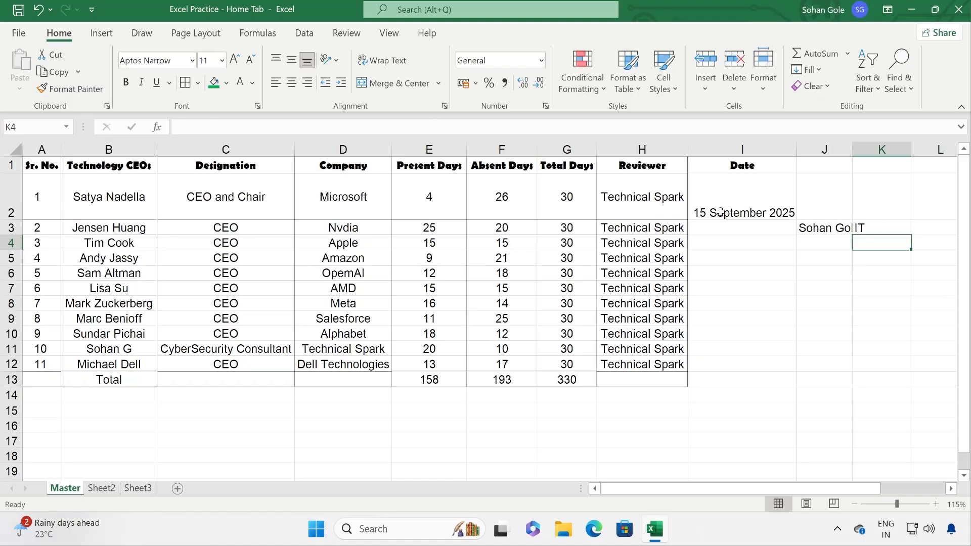
pyautogui.click(812, 228)
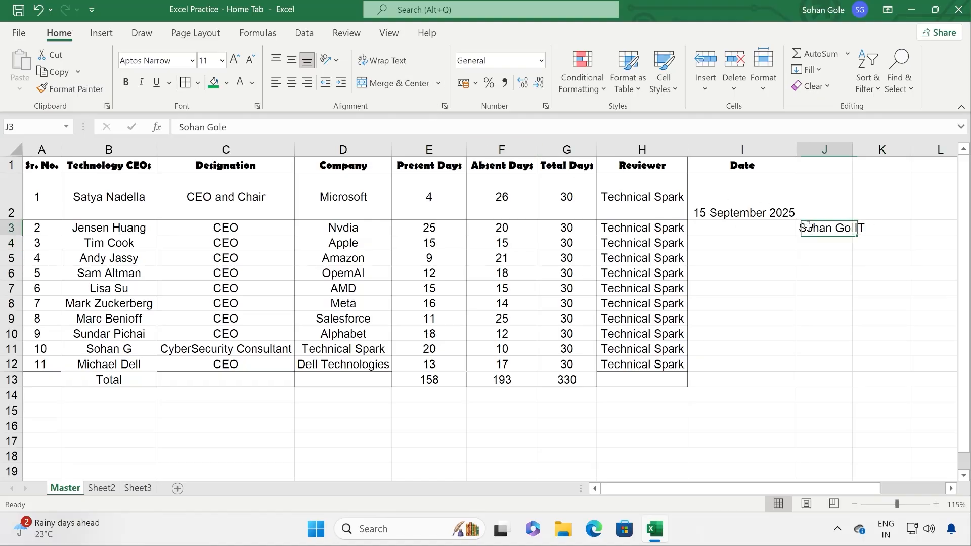
# Step: Toggle Wrap Text on J3 off again and widen column J so the name fits
pyautogui.click(381, 66)
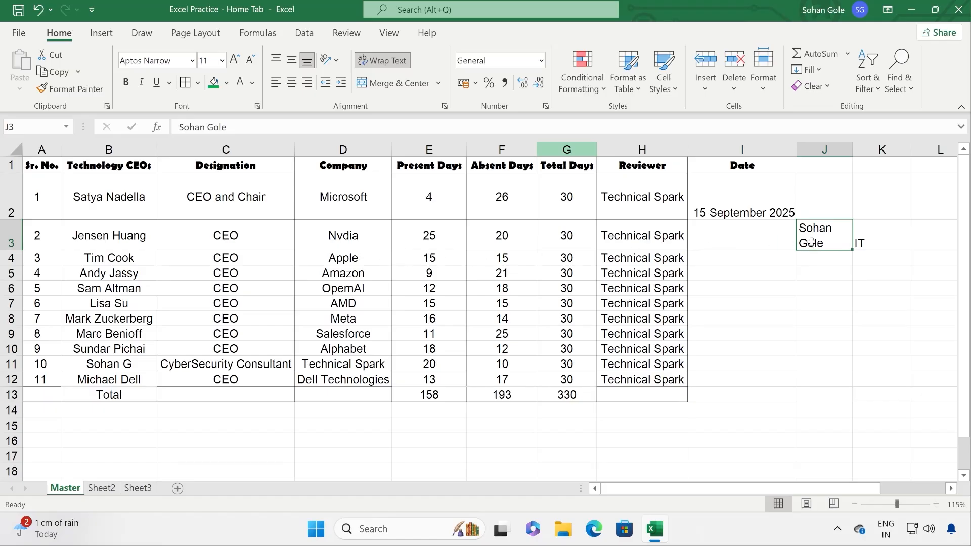
pyautogui.click(372, 65)
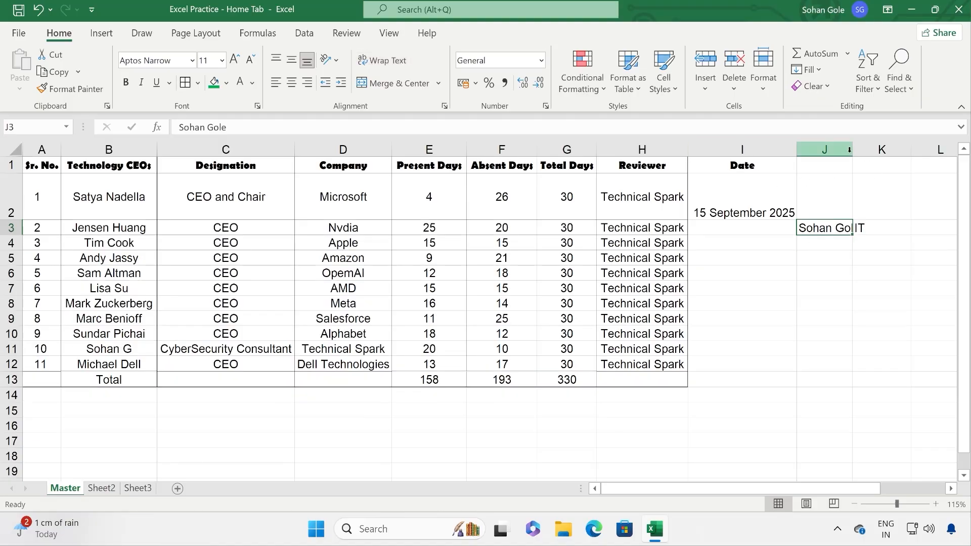
pyautogui.moveTo(853, 150)
pyautogui.mouseDown()
pyautogui.moveTo(875, 154)
pyautogui.moveTo(862, 152)
pyautogui.mouseUp()
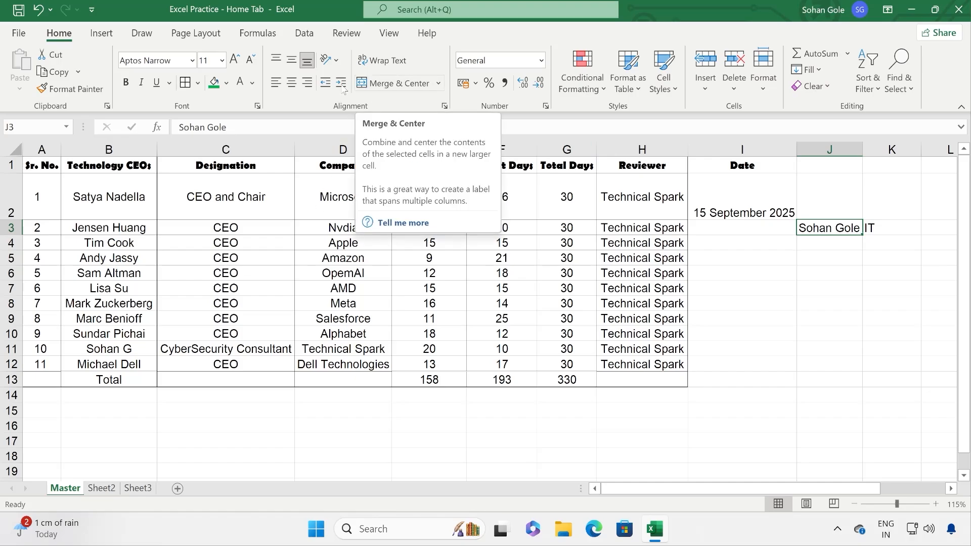
pyautogui.click(439, 84)
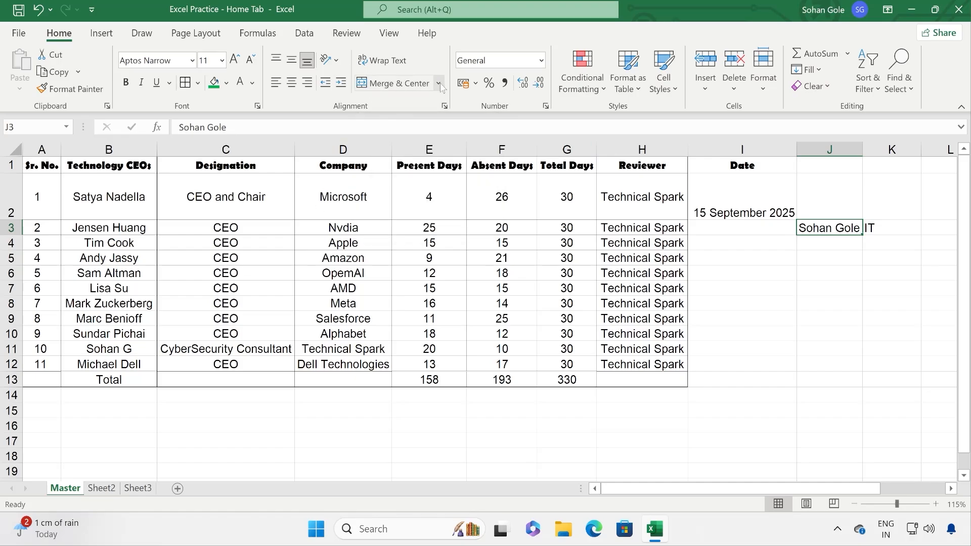
pyautogui.click(400, 143)
# Step: Insert a new row 1 and type the title 'Attendance Sheet' in A1
pyautogui.rightClick(11, 167)
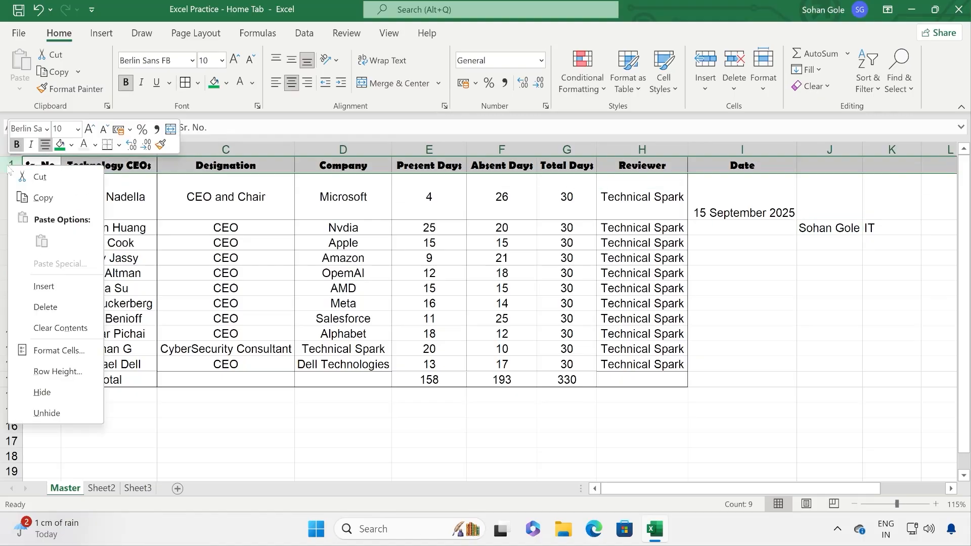
pyautogui.click(43, 286)
pyautogui.write('A')
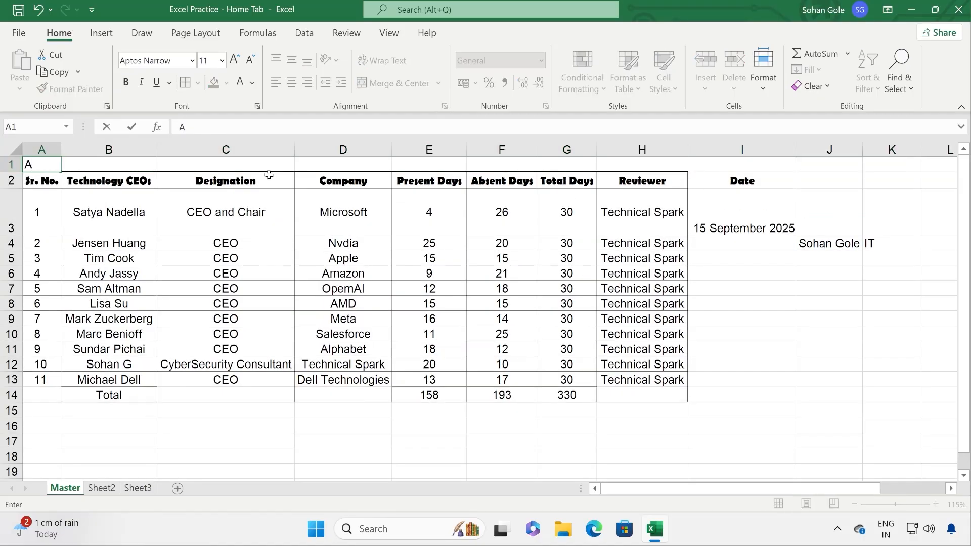
pyautogui.write('ttendance Sheet')
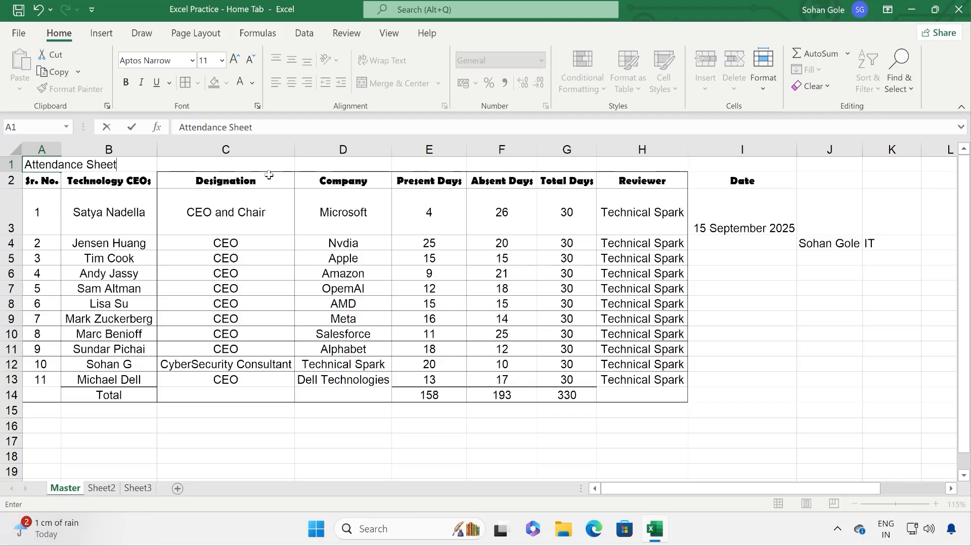
pyautogui.press('Return')
# Step: Auto-fit then re-narrow column A, and merge and centre the title across A1:H1
pyautogui.click(86, 163)
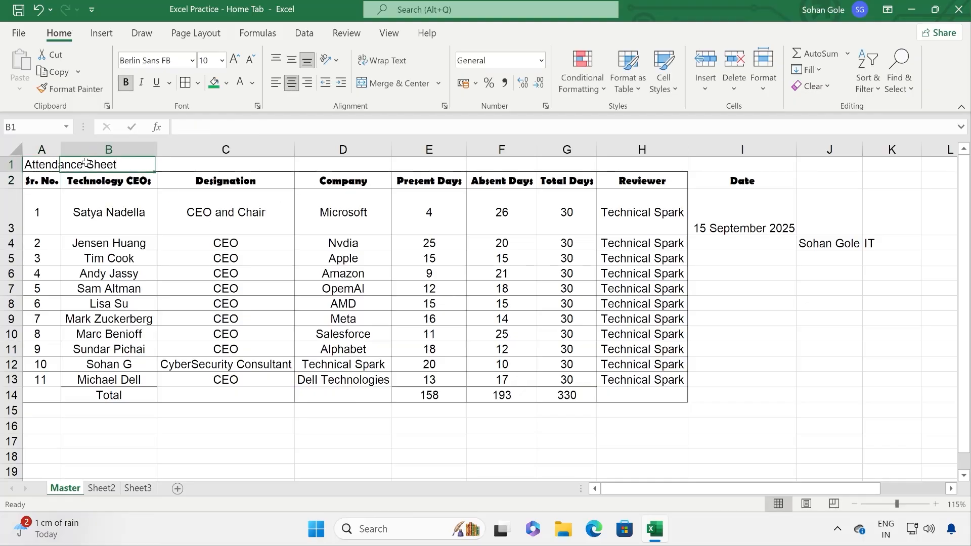
pyautogui.click(51, 165)
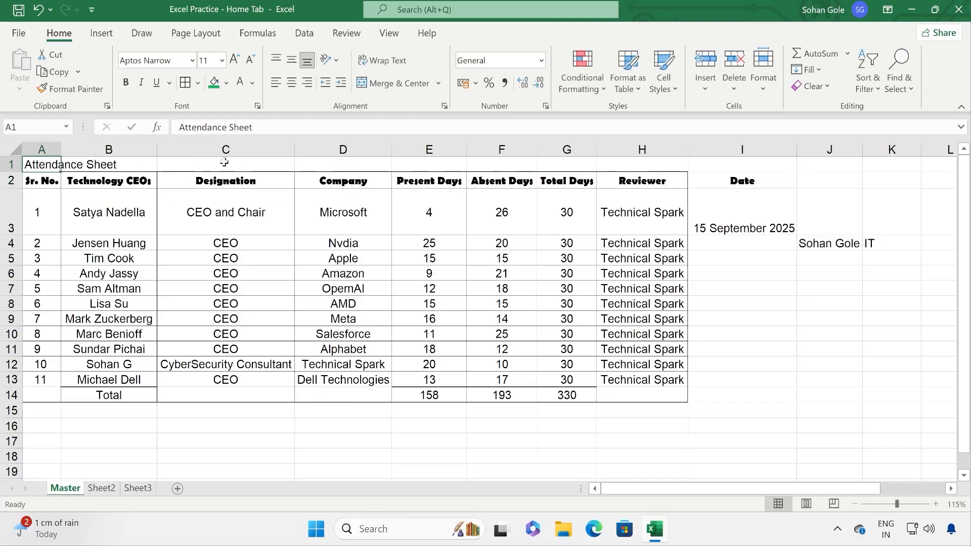
pyautogui.click(335, 166)
pyautogui.click(59, 169)
pyautogui.doubleClick(61, 150)
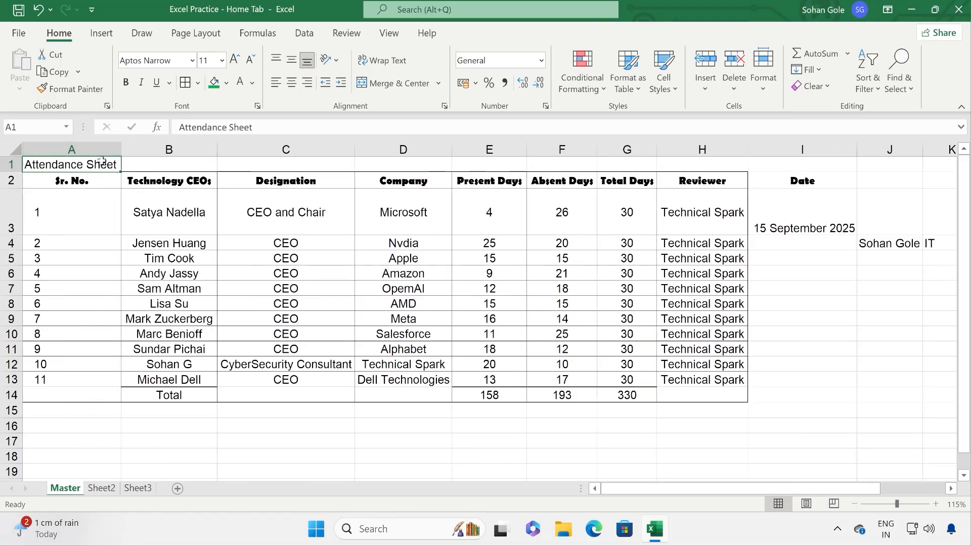
pyautogui.moveTo(121, 150); pyautogui.dragTo(640, 149)
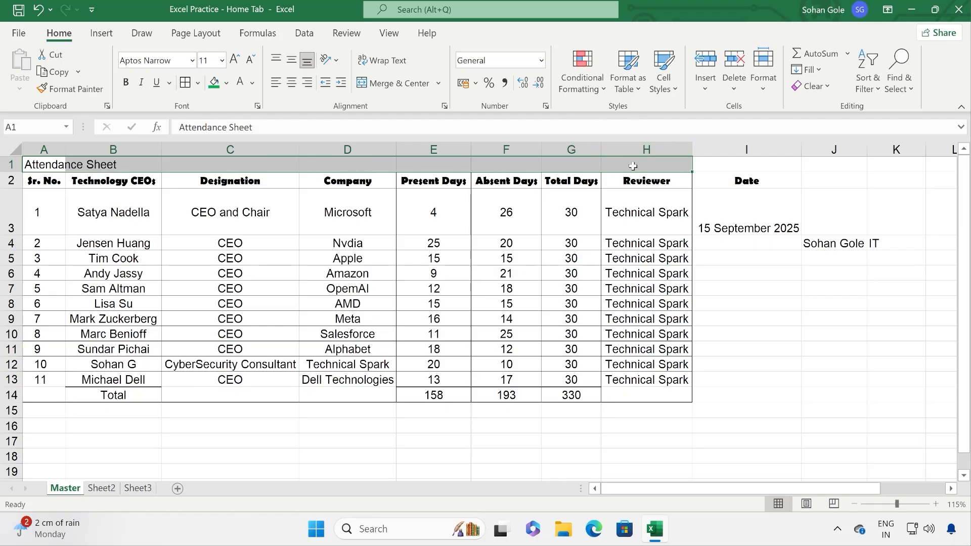
pyautogui.click(387, 84)
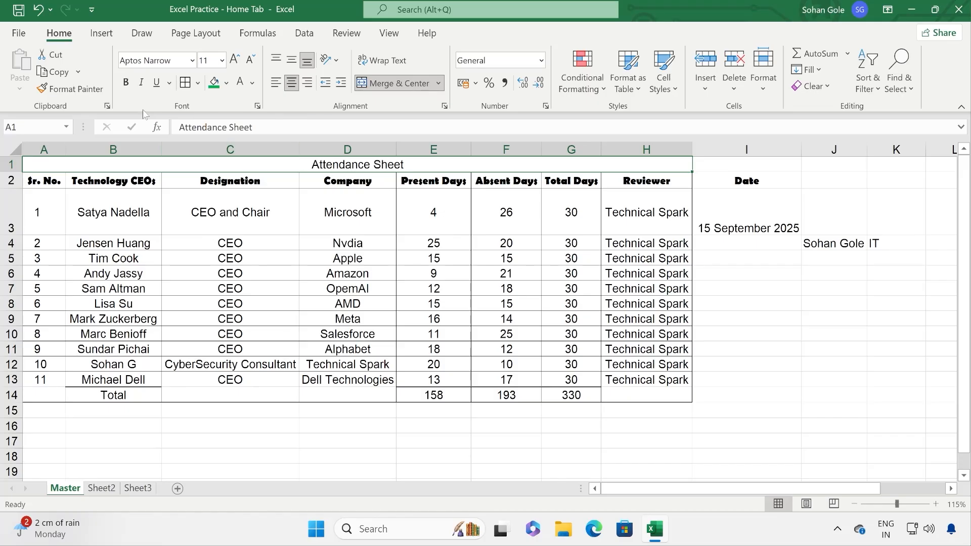
# Step: Make the Attendance Sheet title bold, size 20, with a light blue fill
pyautogui.click(126, 85)
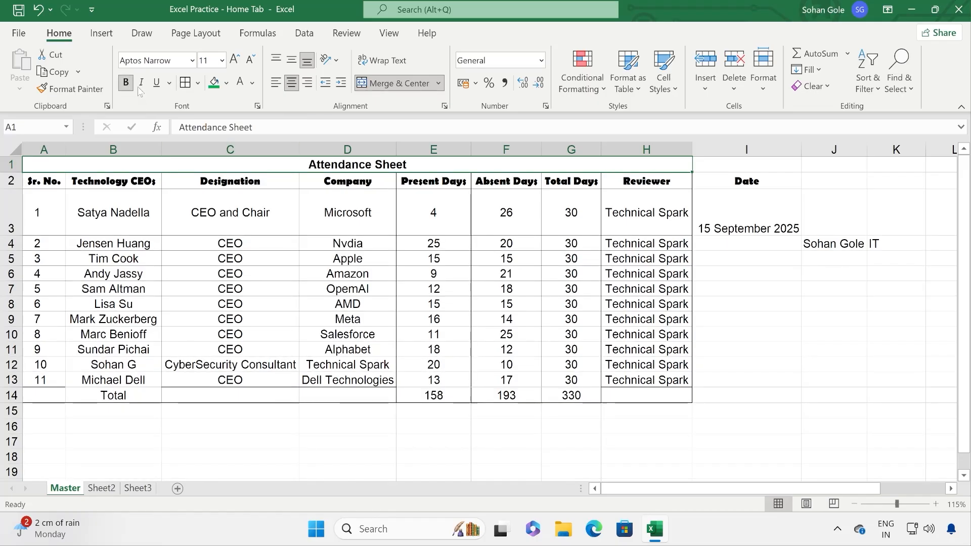
pyautogui.click(222, 60)
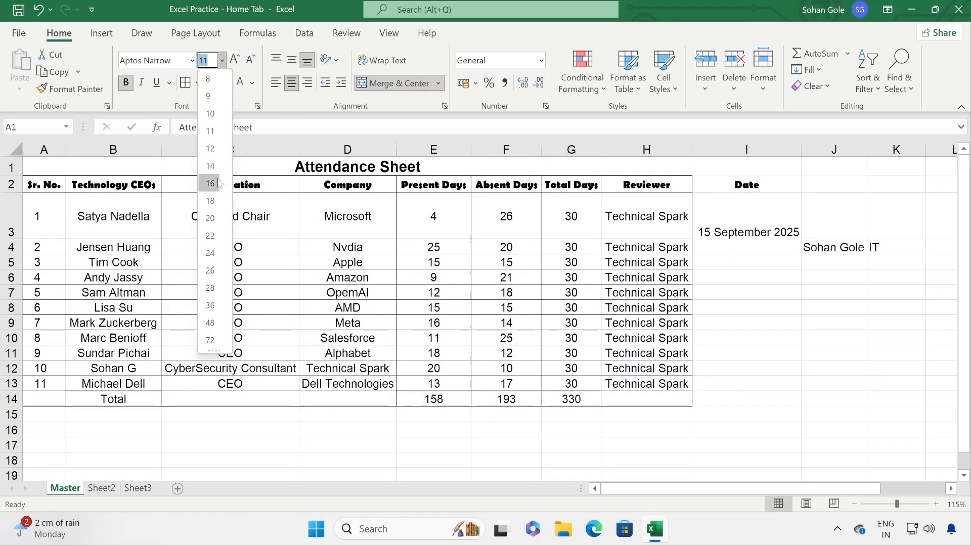
pyautogui.click(210, 218)
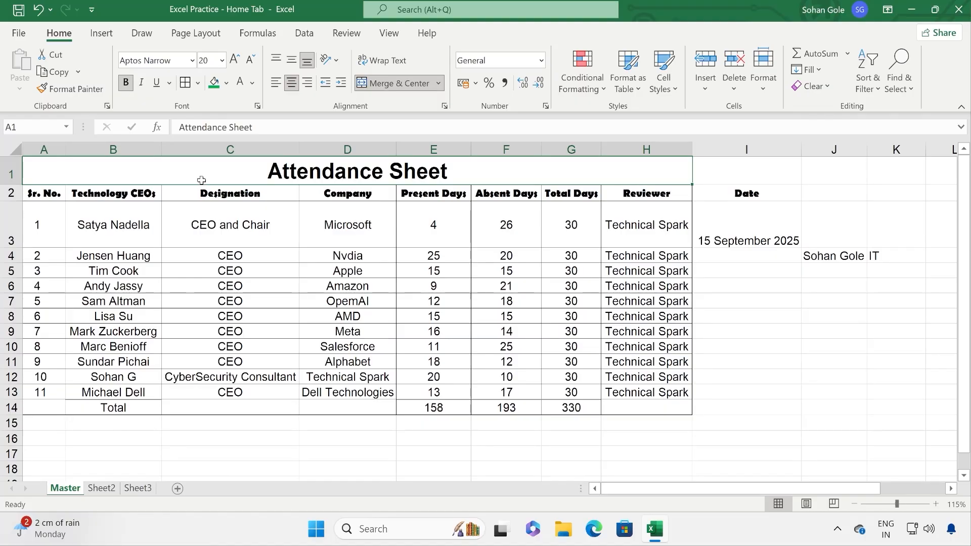
pyautogui.click(226, 83)
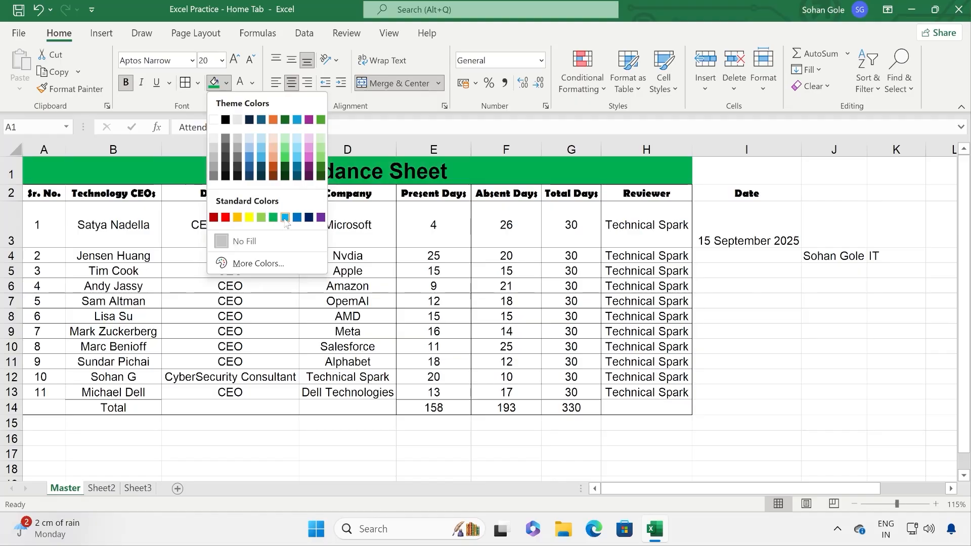
pyautogui.click(259, 152)
pyautogui.moveTo(41, 194); pyautogui.dragTo(652, 193)
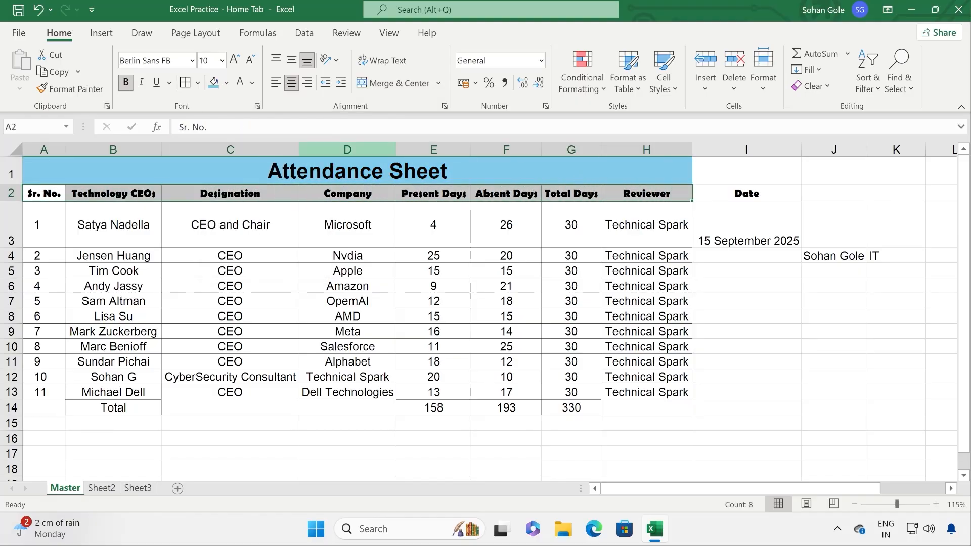
# Step: Fill the header row A2:H2 light orange
pyautogui.click(226, 83)
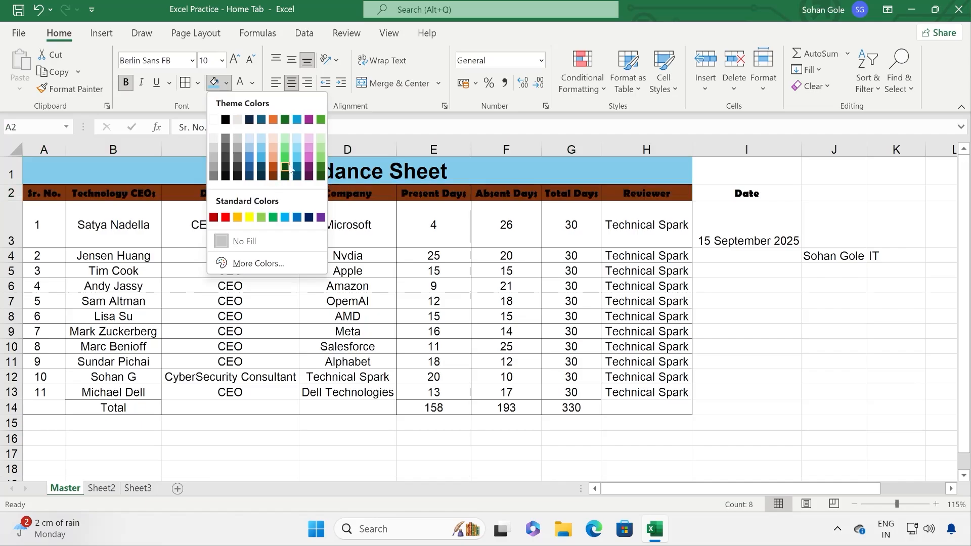
pyautogui.click(274, 141)
pyautogui.click(307, 231)
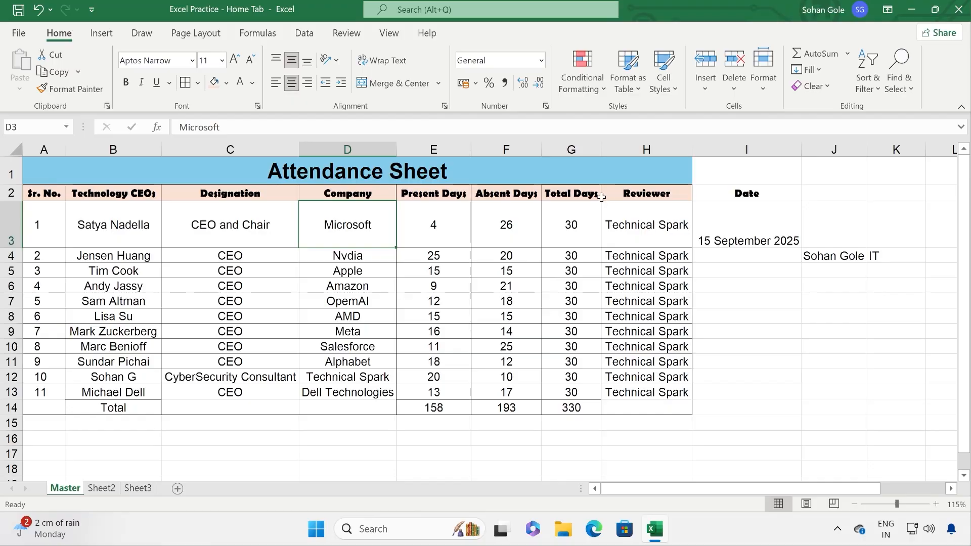
# Step: Select the merged title, headers and several data cells to inspect the new formatting
pyautogui.click(373, 169)
pyautogui.click(262, 205)
pyautogui.click(275, 171)
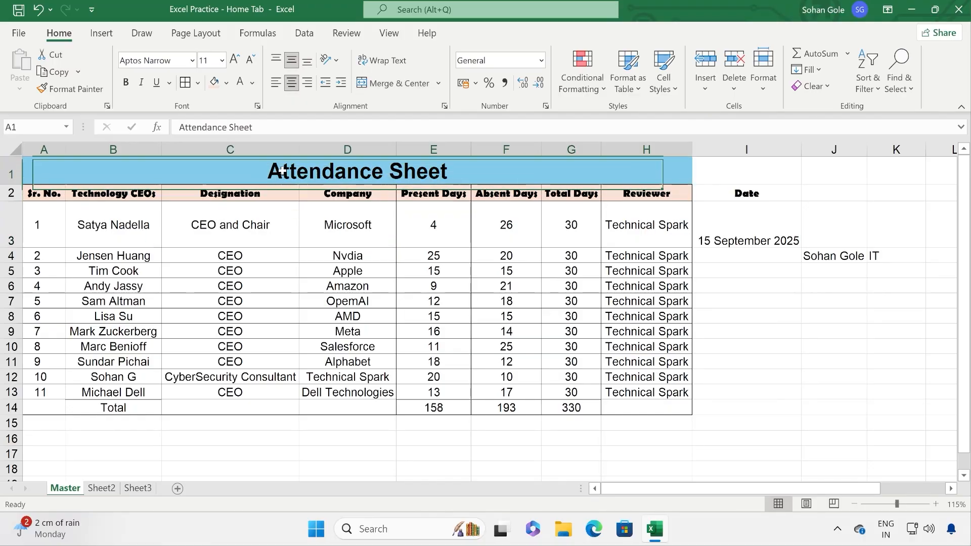
pyautogui.click(252, 218)
pyautogui.click(283, 302)
pyautogui.click(315, 174)
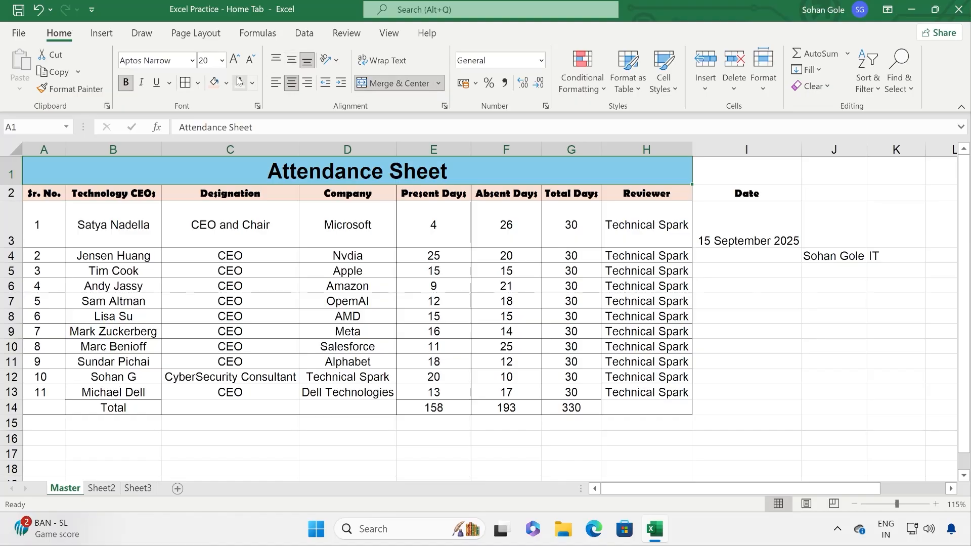
pyautogui.click(343, 192)
pyautogui.click(343, 176)
pyautogui.click(252, 193)
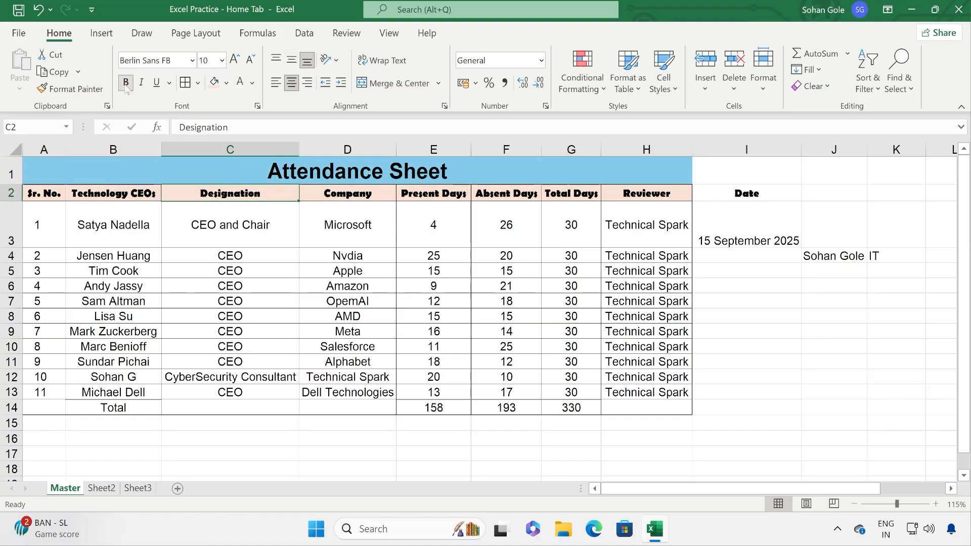
pyautogui.click(223, 176)
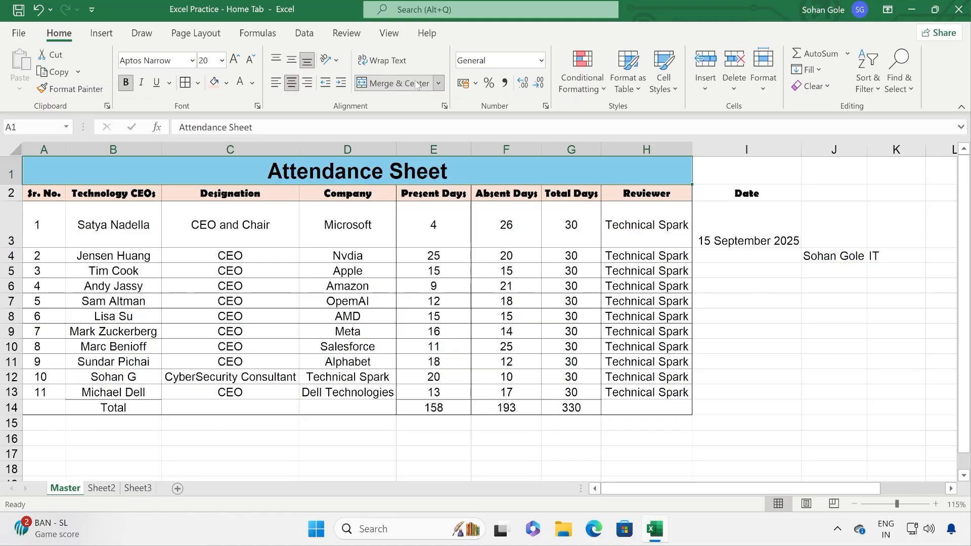
pyautogui.click(373, 286)
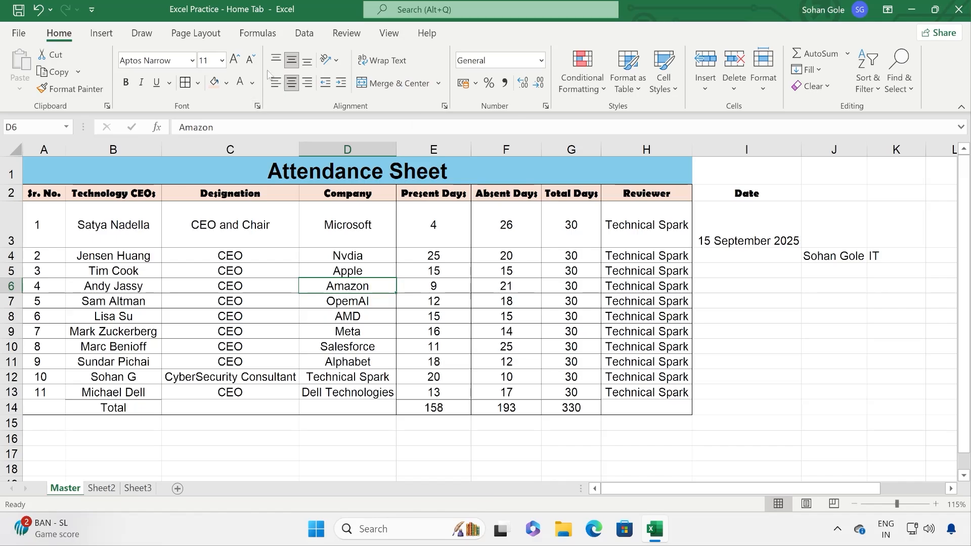
pyautogui.click(360, 271)
pyautogui.click(364, 191)
pyautogui.click(366, 171)
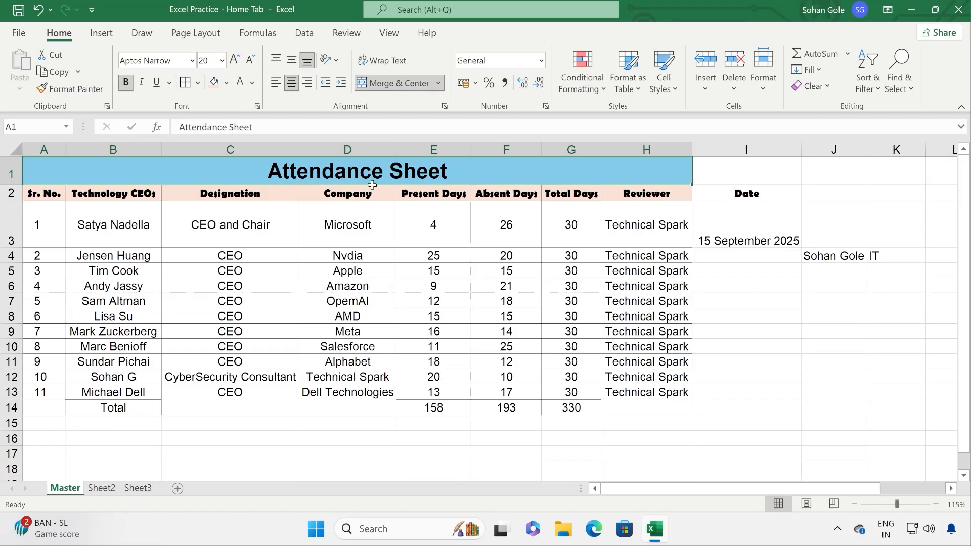
pyautogui.click(412, 283)
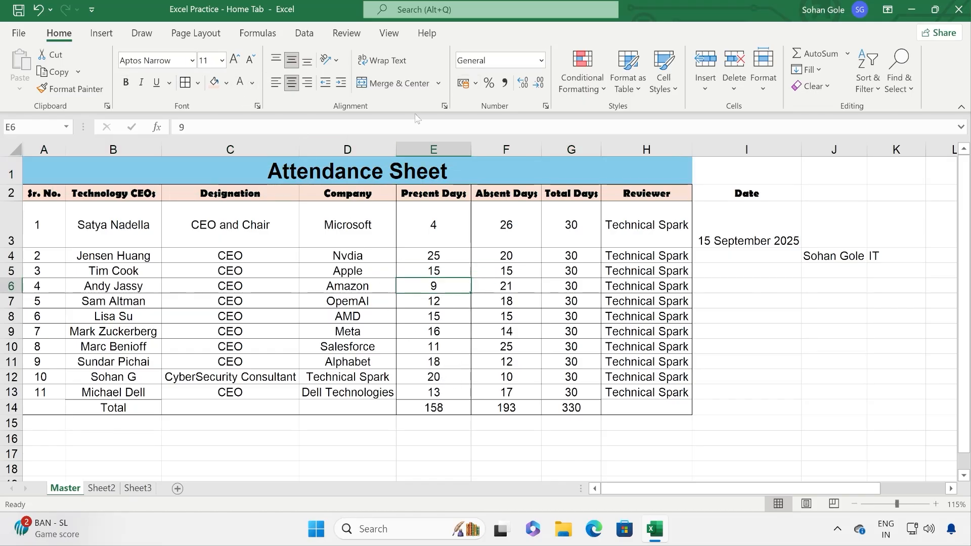
pyautogui.click(444, 106)
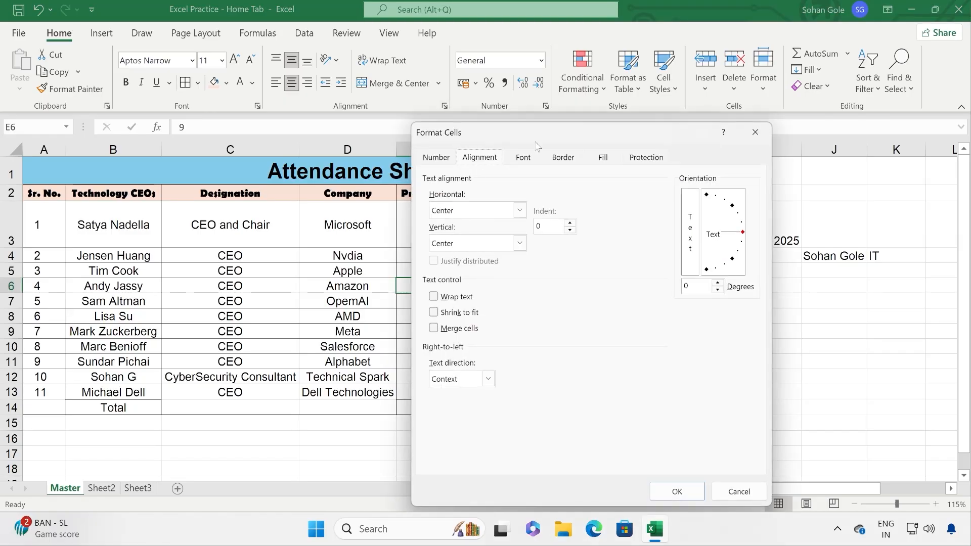
pyautogui.click(755, 132)
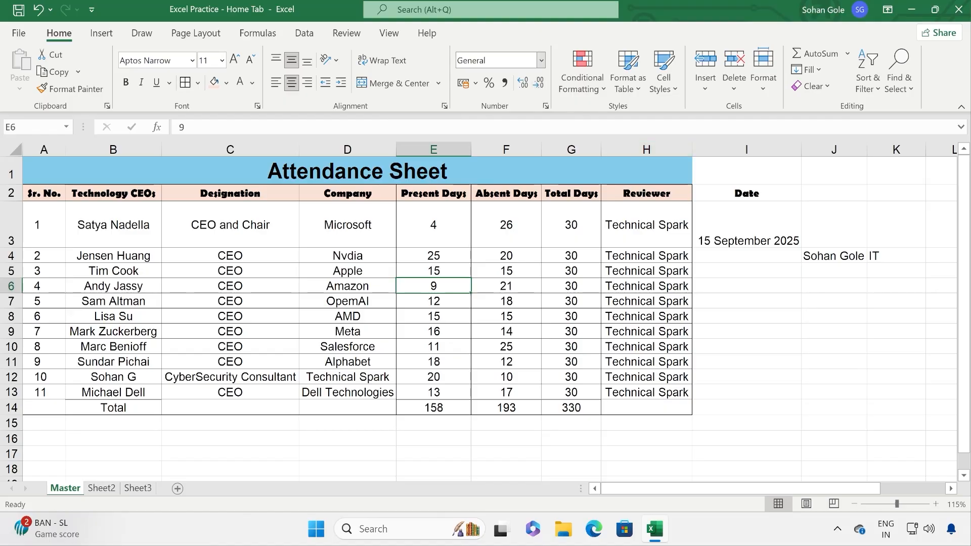
pyautogui.click(615, 238)
pyautogui.click(586, 231)
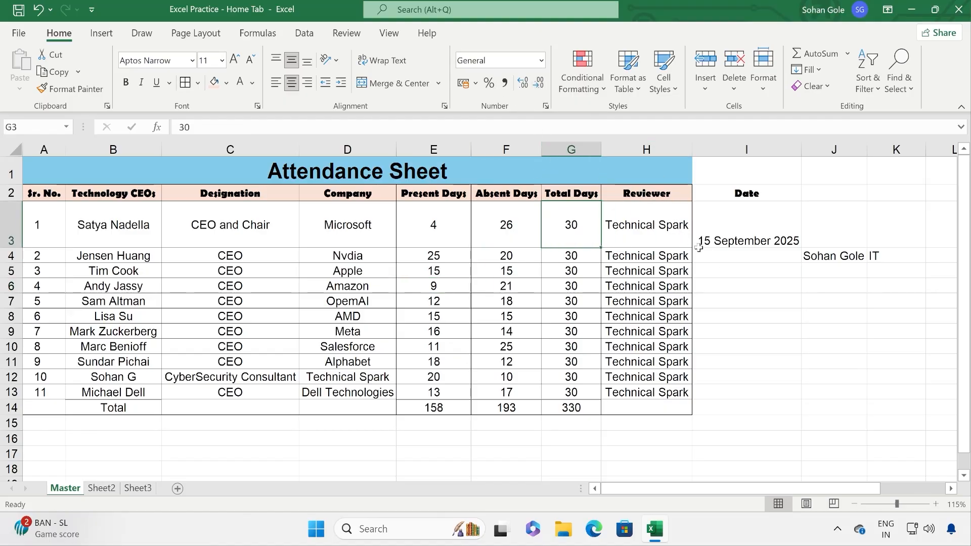
pyautogui.click(719, 239)
# Step: Browse the number formats, then format E3 as Number with two decimals
pyautogui.click(806, 256)
pyautogui.click(746, 227)
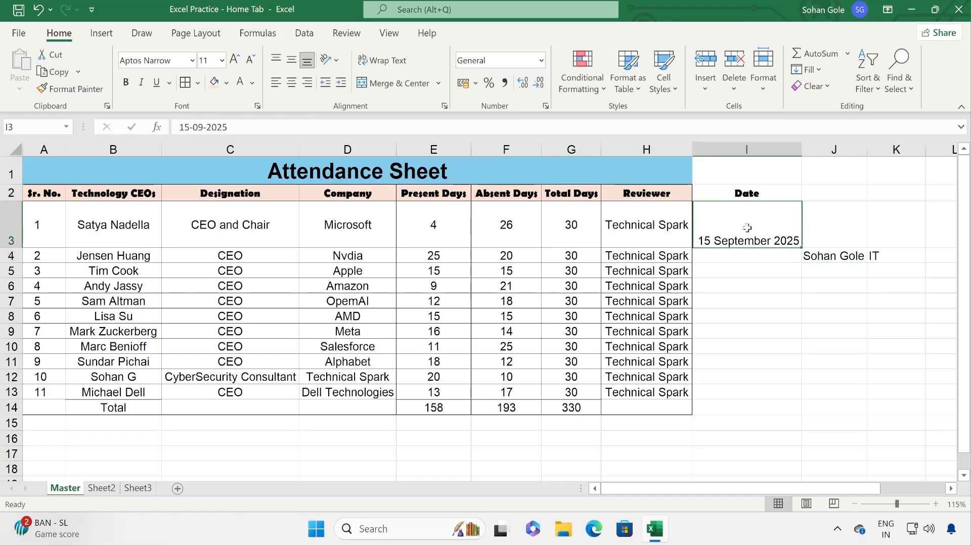
pyautogui.click(542, 60)
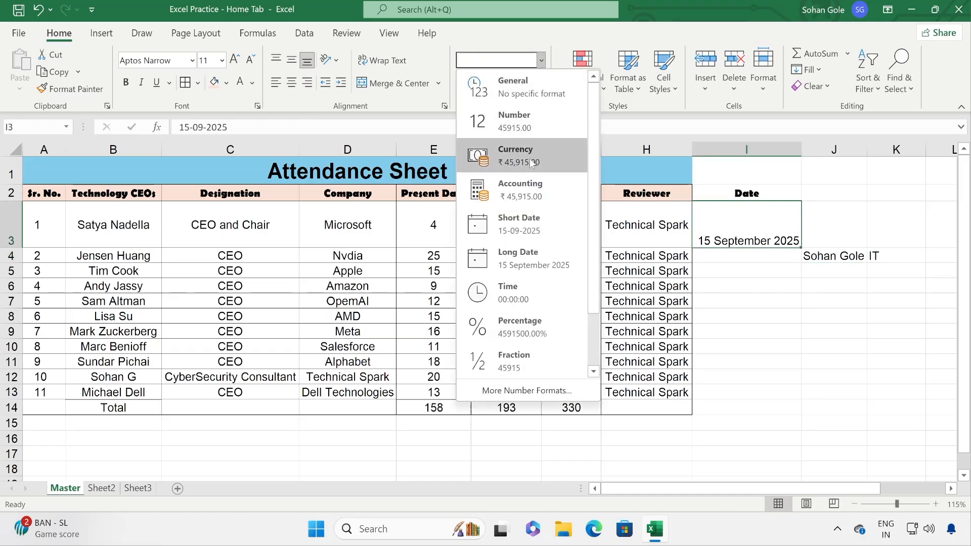
pyautogui.click(661, 301)
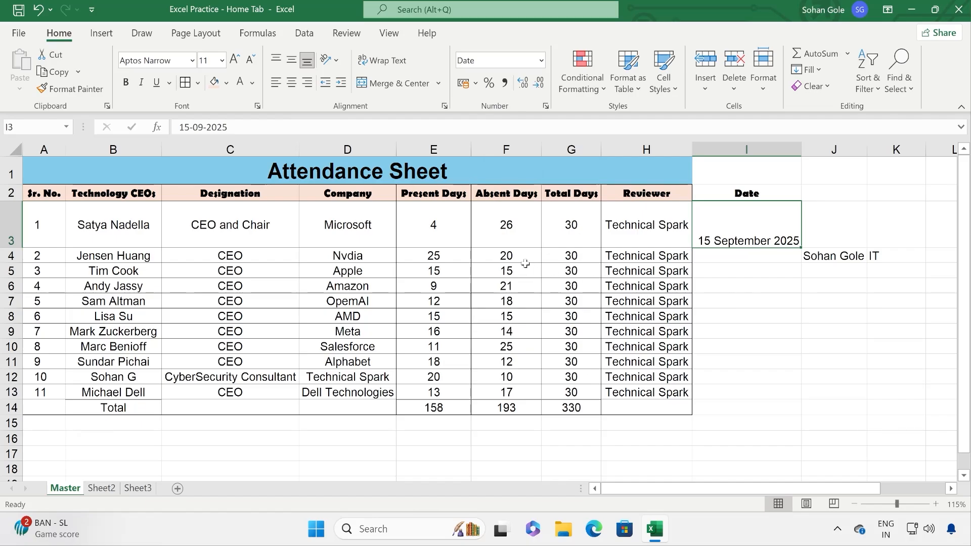
pyautogui.click(434, 195)
pyautogui.click(445, 230)
pyautogui.click(541, 61)
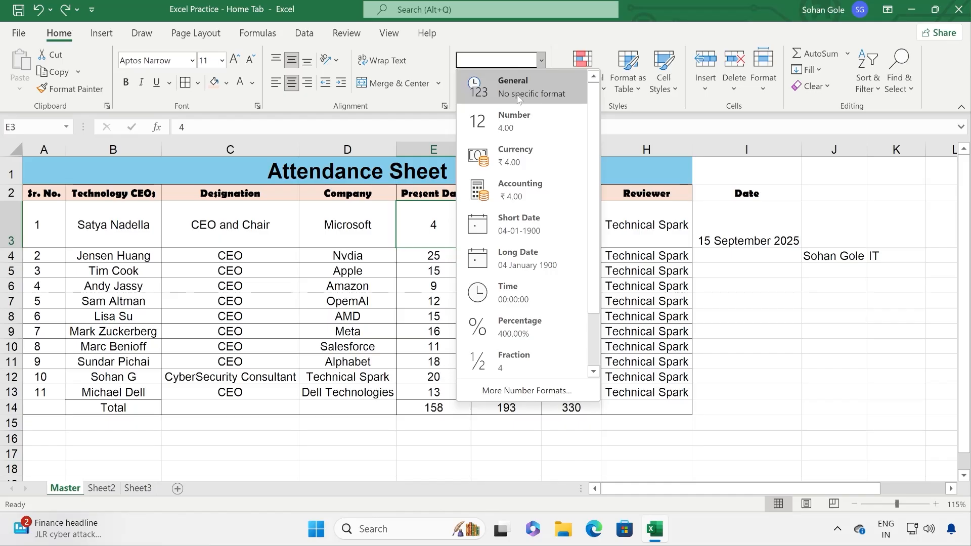
pyautogui.click(505, 122)
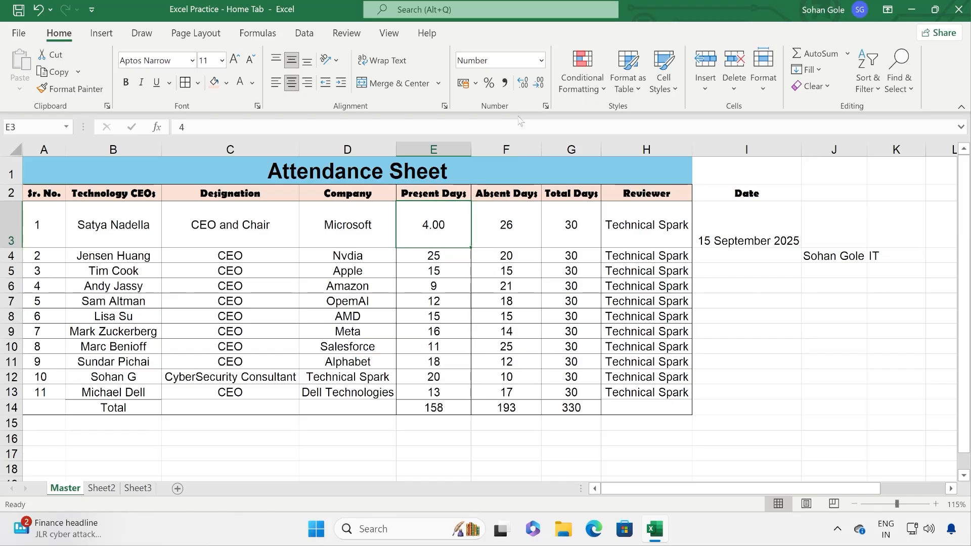
# Step: Add and remove decimal places on E3, ending back at two decimals
pyautogui.click(539, 84)
pyautogui.click(522, 89)
pyautogui.click(522, 89)
pyautogui.click(522, 89)
pyautogui.click(523, 89)
pyautogui.click(523, 89)
pyautogui.click(522, 89)
pyautogui.click(541, 88)
pyautogui.click(542, 88)
pyautogui.click(541, 88)
pyautogui.click(542, 88)
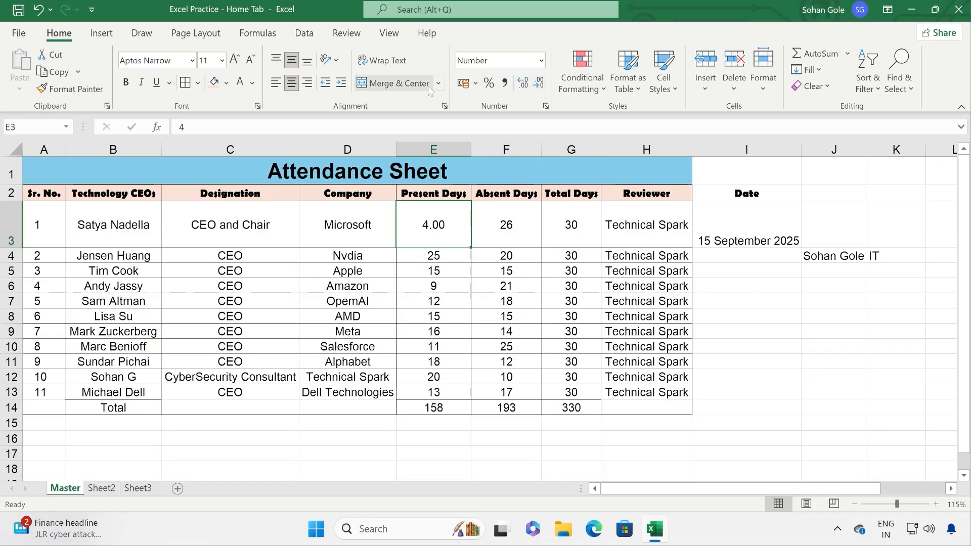
# Step: Show the I3 date as 15-09-2025, then 15 September 2025; try Time and undo it
pyautogui.click(543, 61)
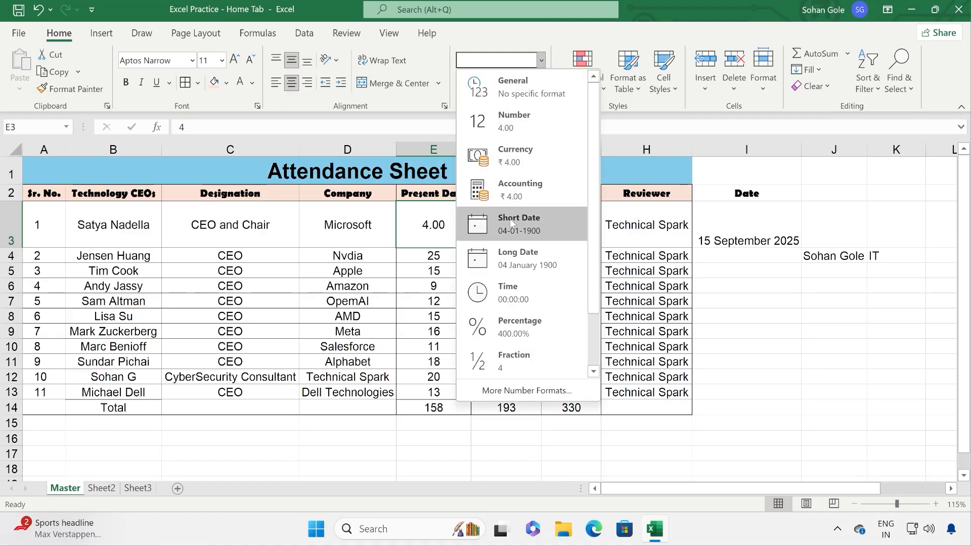
pyautogui.click(734, 230)
pyautogui.click(740, 247)
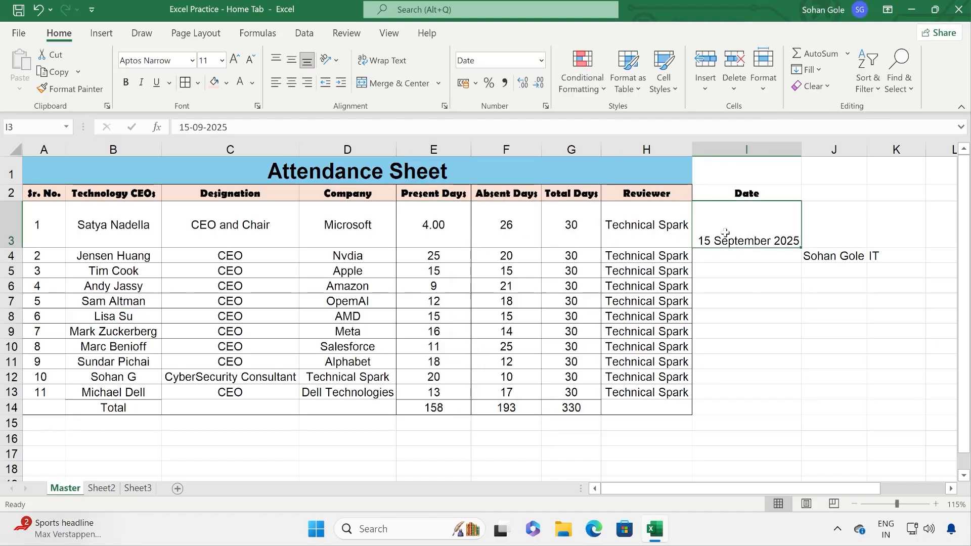
pyautogui.click(541, 61)
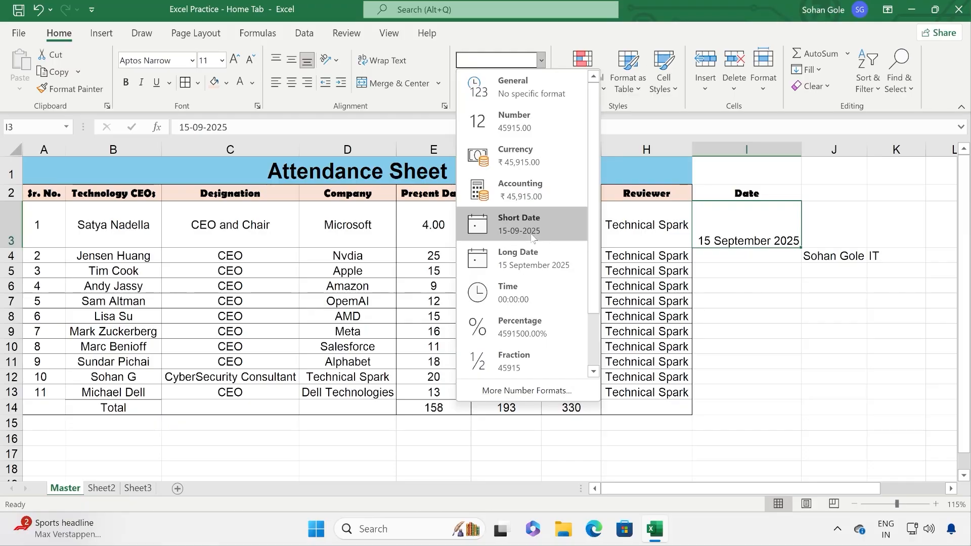
pyautogui.click(531, 235)
pyautogui.click(541, 60)
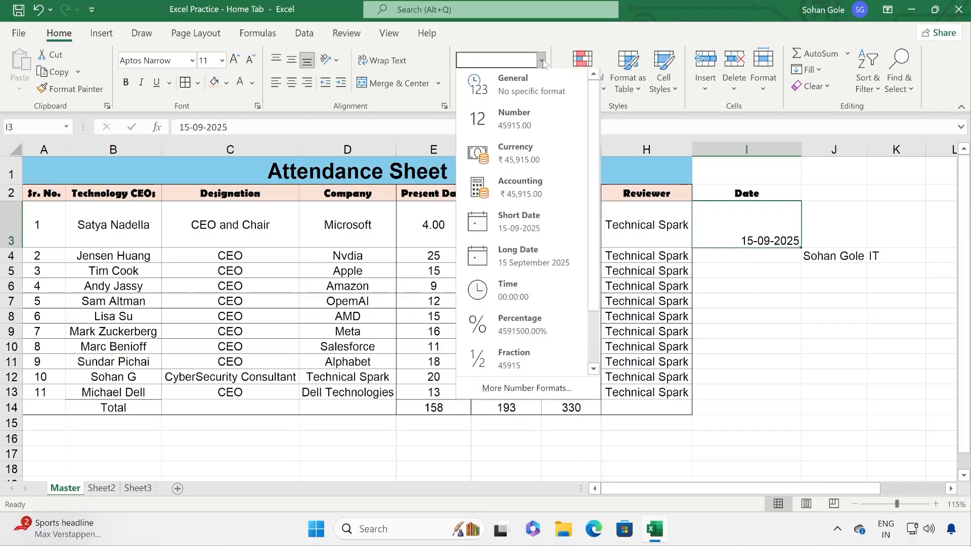
pyautogui.click(536, 250)
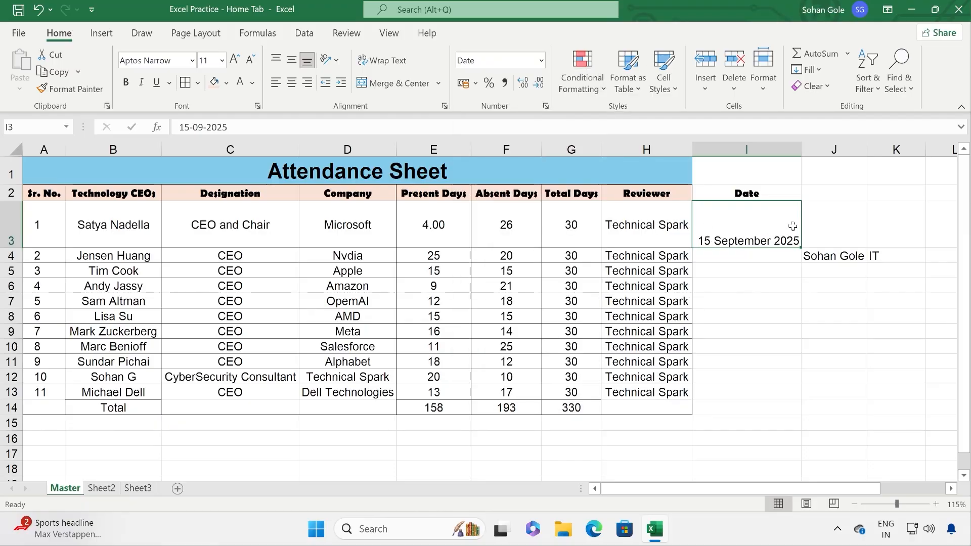
pyautogui.click(541, 61)
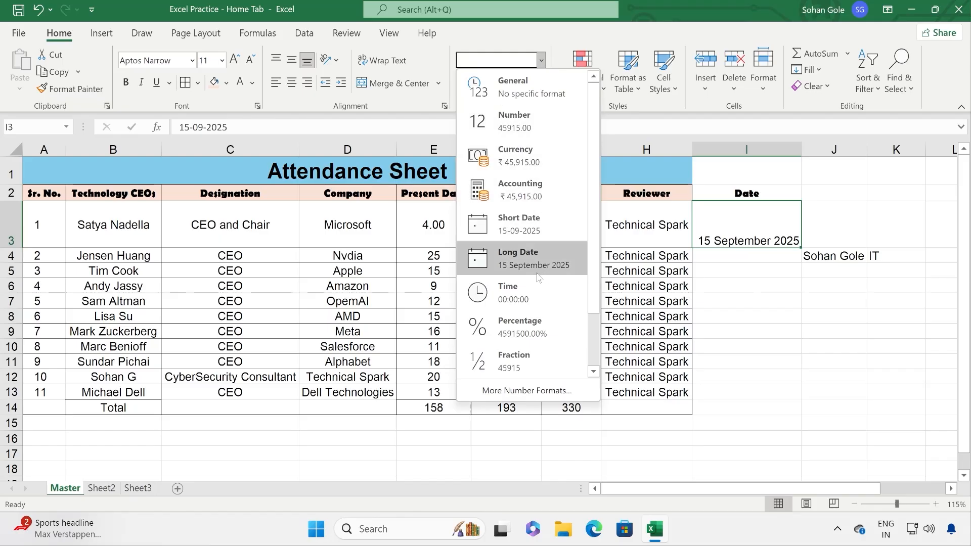
pyautogui.click(537, 301)
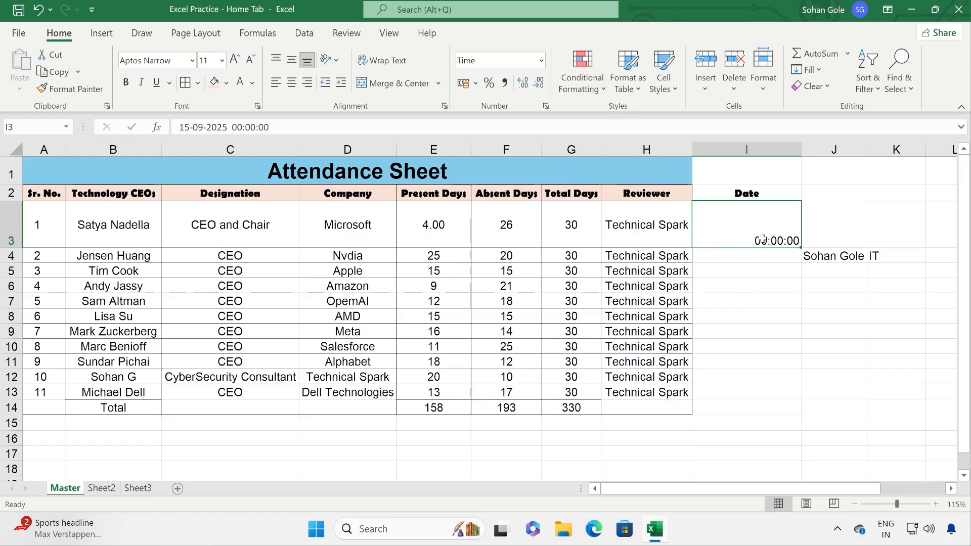
pyautogui.hotkey('ctrl', 'z')
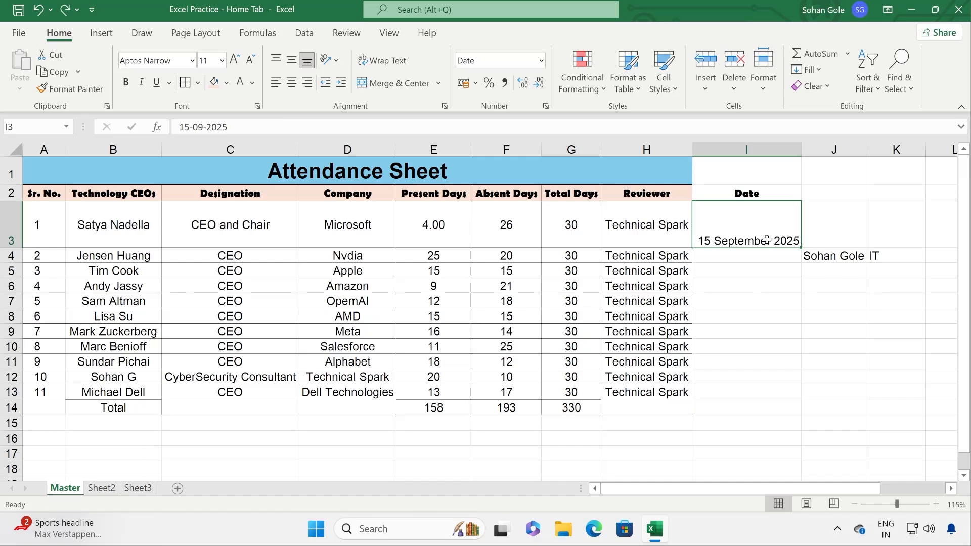
# Step: Enter 11:00 AM in cell J3
pyautogui.click(843, 227)
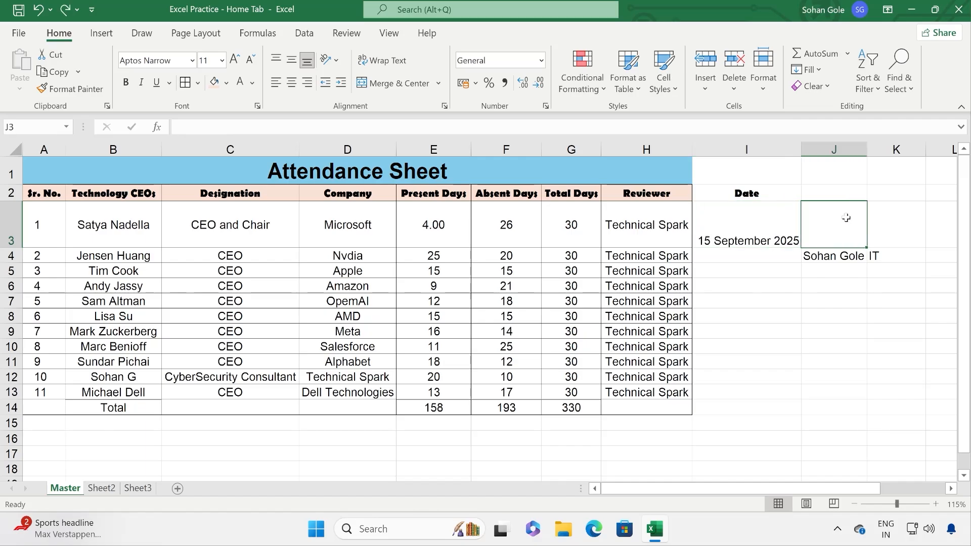
pyautogui.write('11')
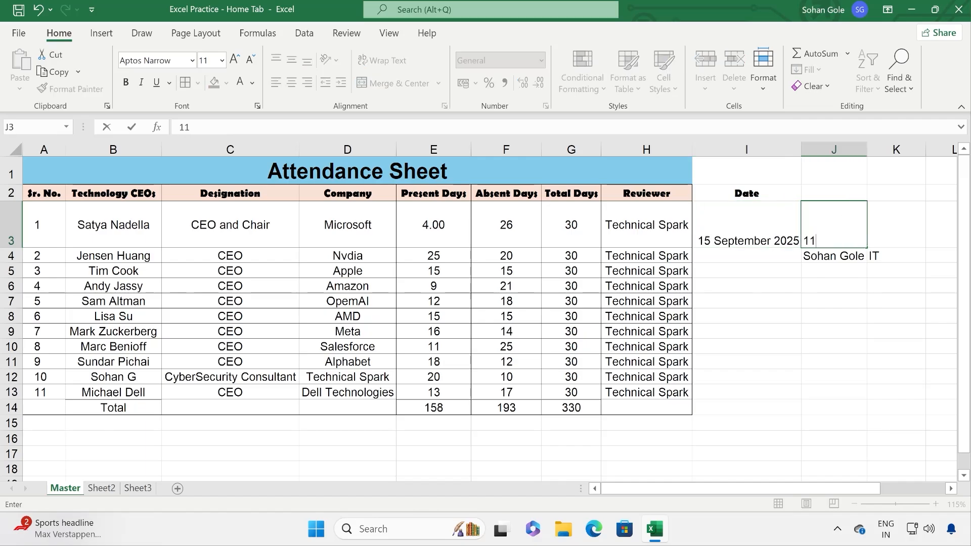
pyautogui.write(':00 AM')
pyautogui.click(825, 297)
pyautogui.click(825, 240)
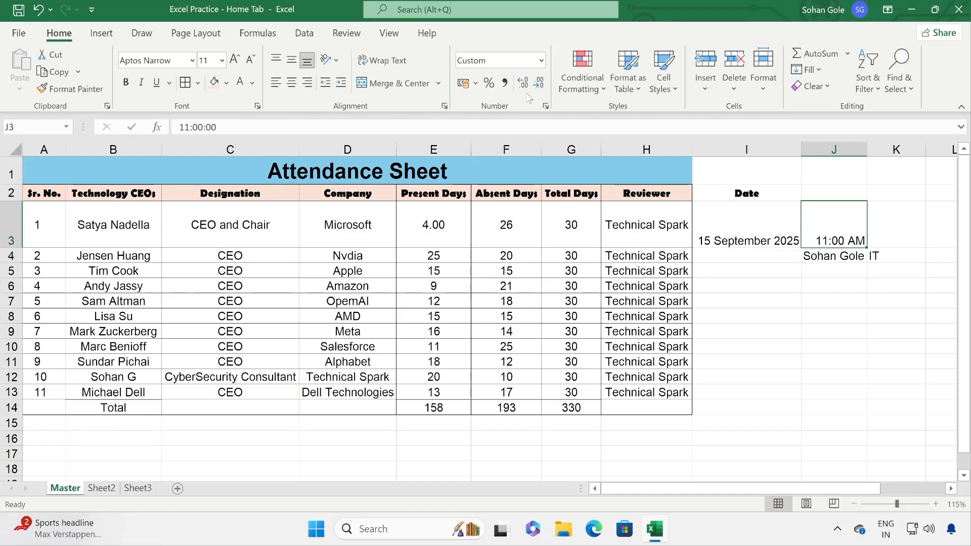
# Step: Switch J3's display through Time, Percentage and Fraction formats
pyautogui.click(540, 60)
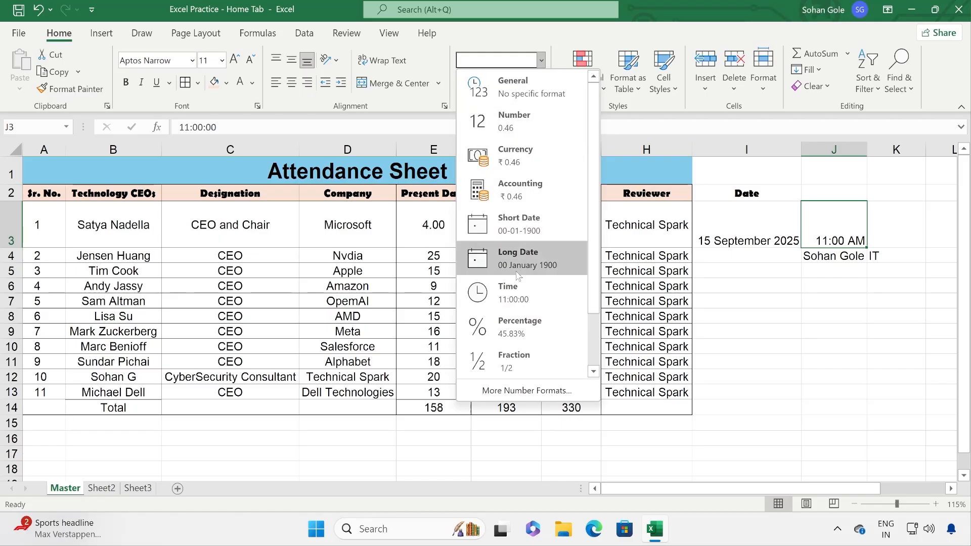
pyautogui.click(512, 293)
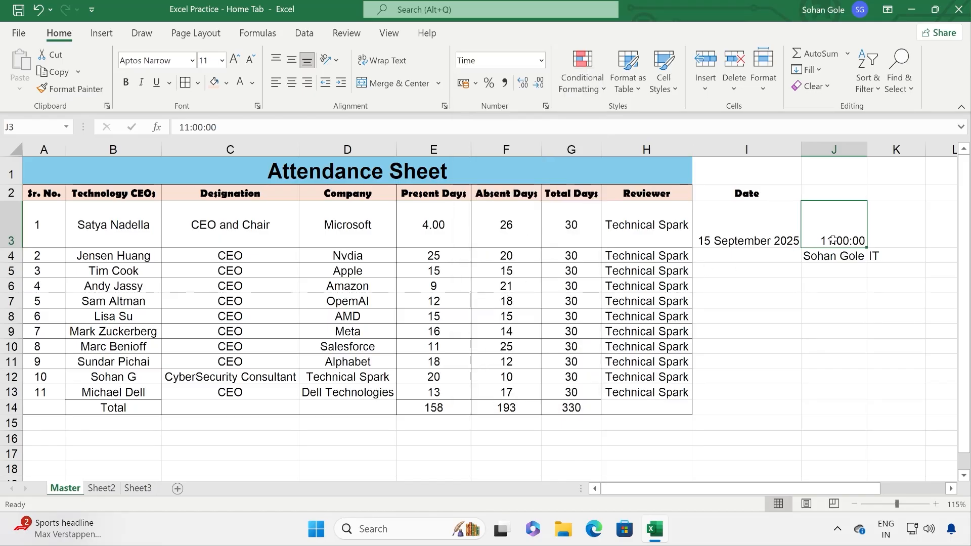
pyautogui.click(541, 60)
pyautogui.scroll(-1, 582, 298)
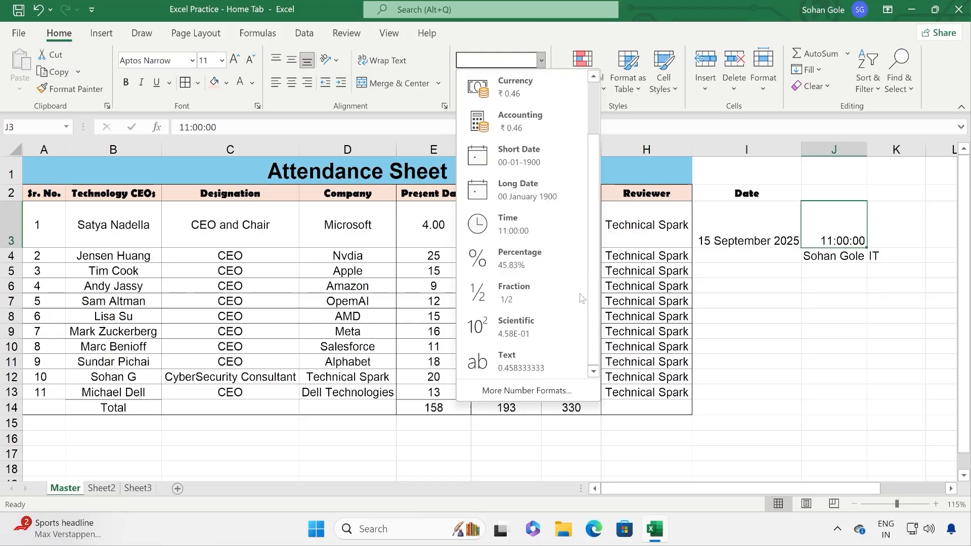
pyautogui.click(534, 260)
pyautogui.click(541, 60)
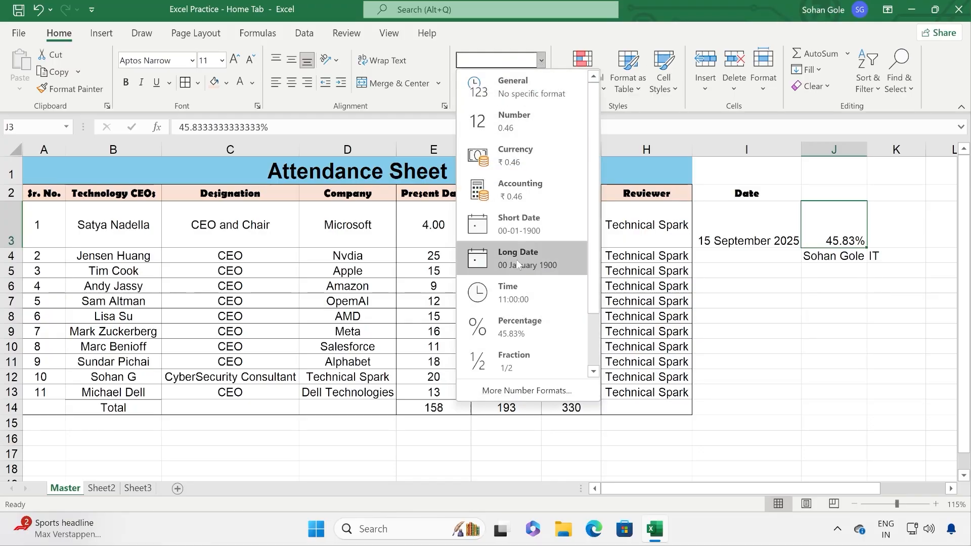
pyautogui.click(516, 360)
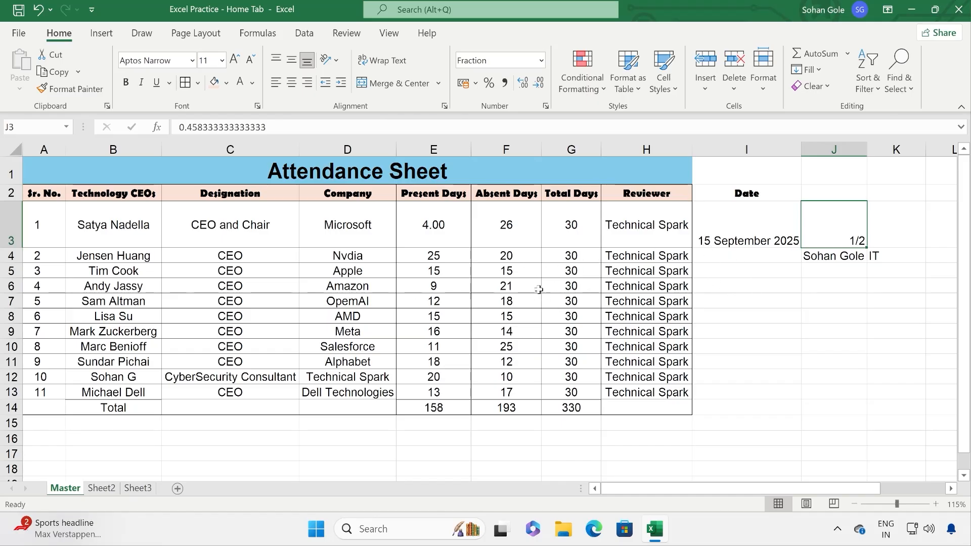
pyautogui.click(541, 60)
pyautogui.click(525, 391)
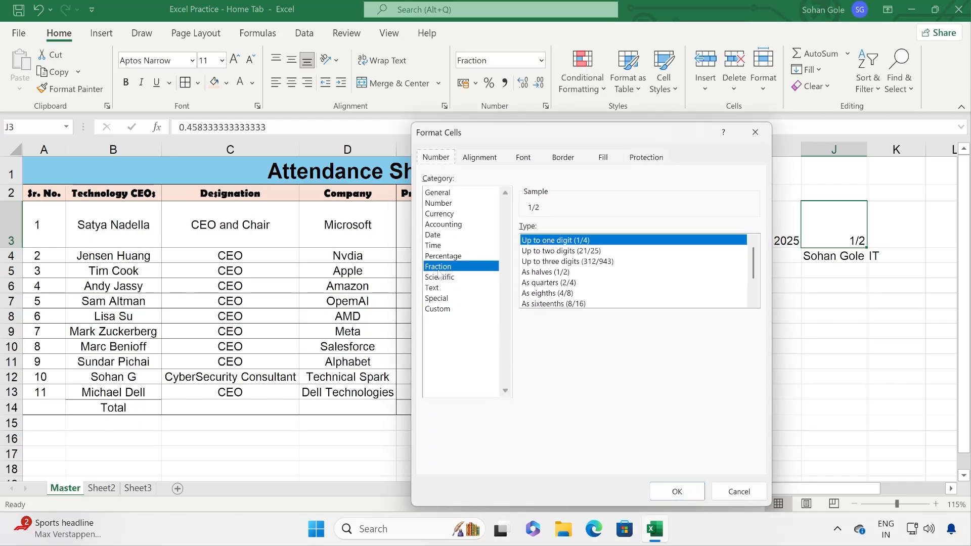
pyautogui.scroll(-1, 610, 254)
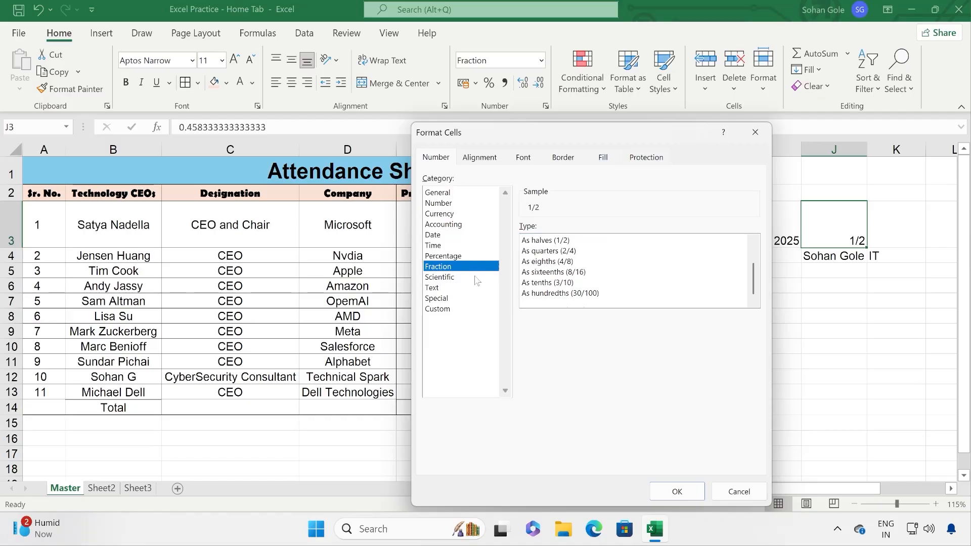
pyautogui.click(467, 256)
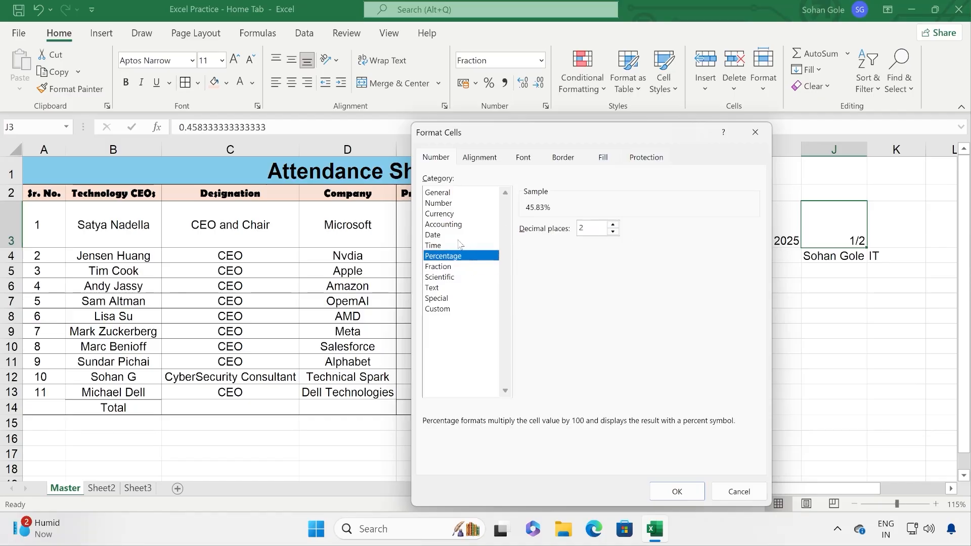
pyautogui.click(457, 278)
pyautogui.click(458, 287)
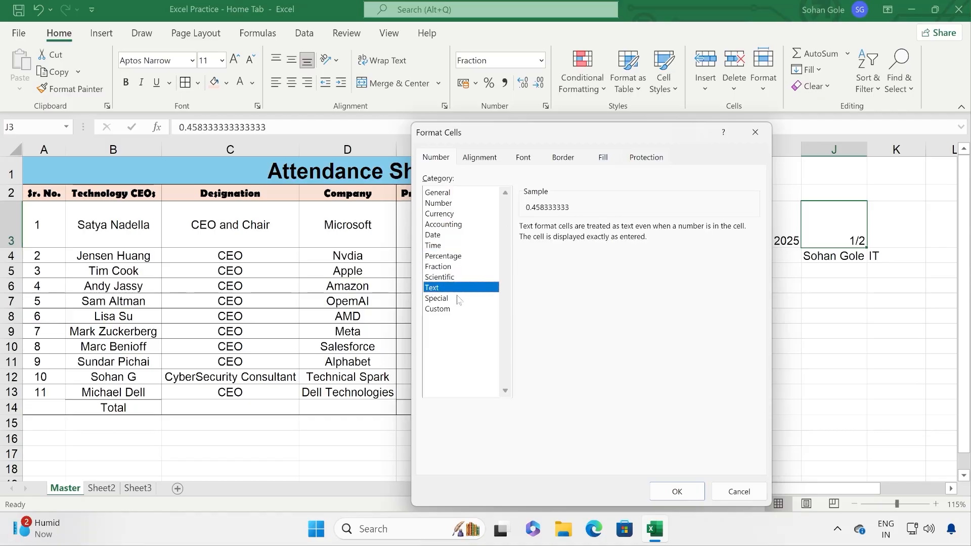
pyautogui.click(458, 298)
pyautogui.click(458, 309)
pyautogui.click(455, 257)
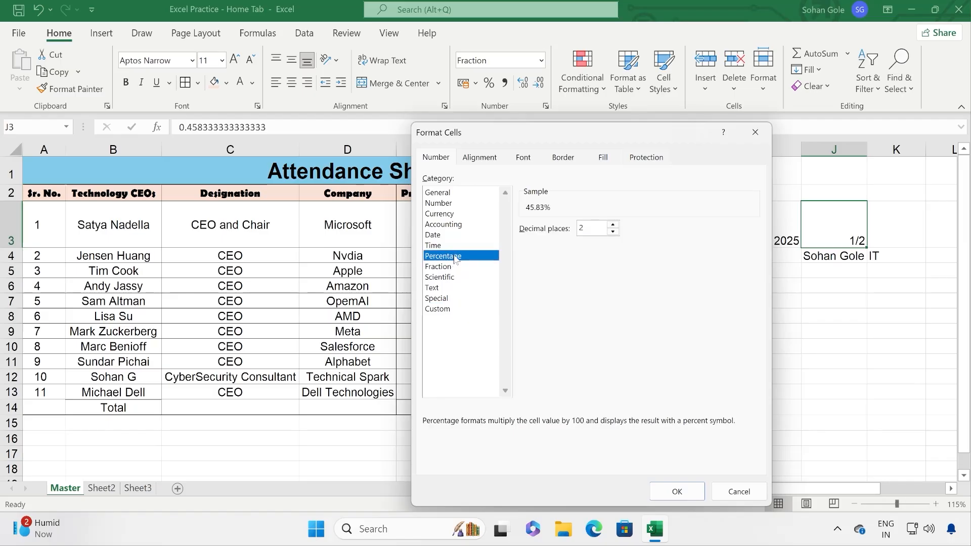
pyautogui.click(729, 492)
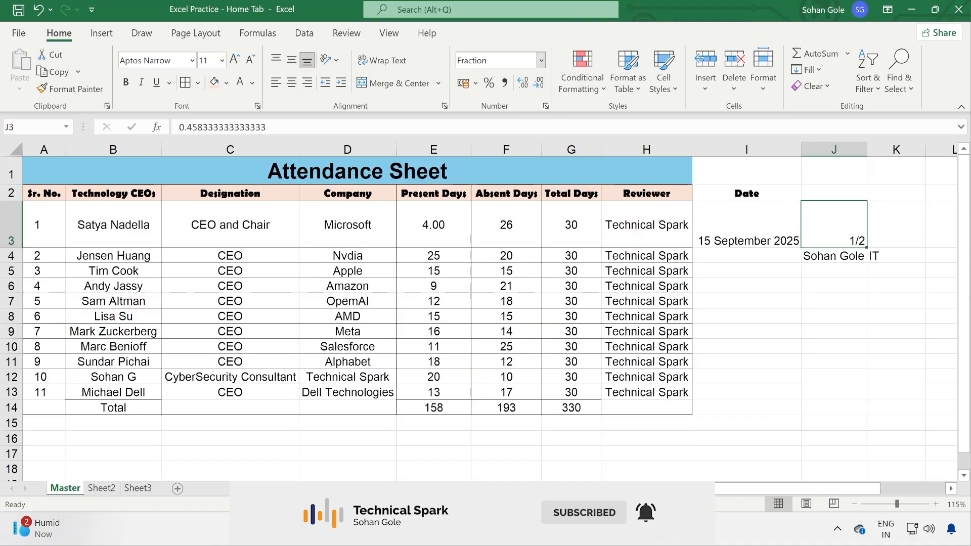
pyautogui.click(541, 61)
# Step: Switch J3 to General and back to Time so it reads 11:00:00
pyautogui.click(510, 82)
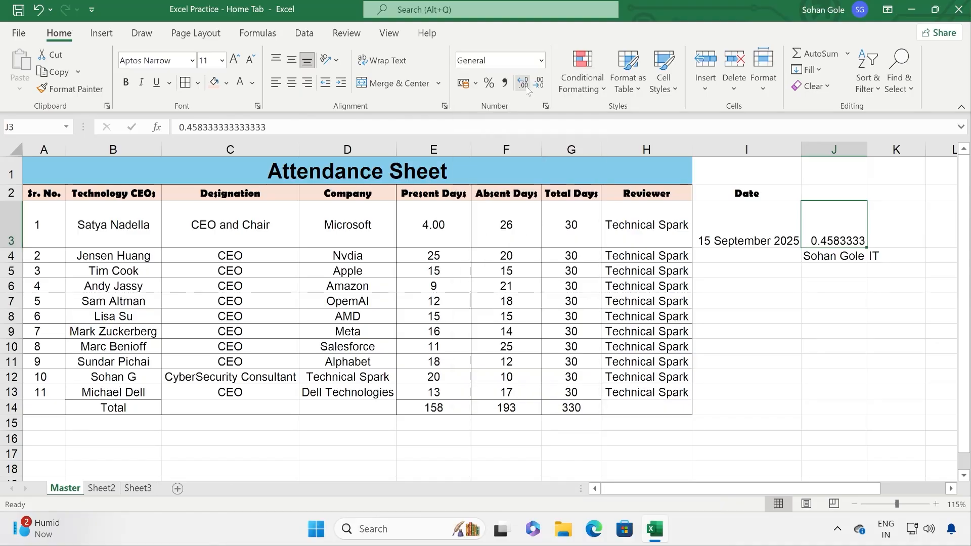
pyautogui.click(541, 60)
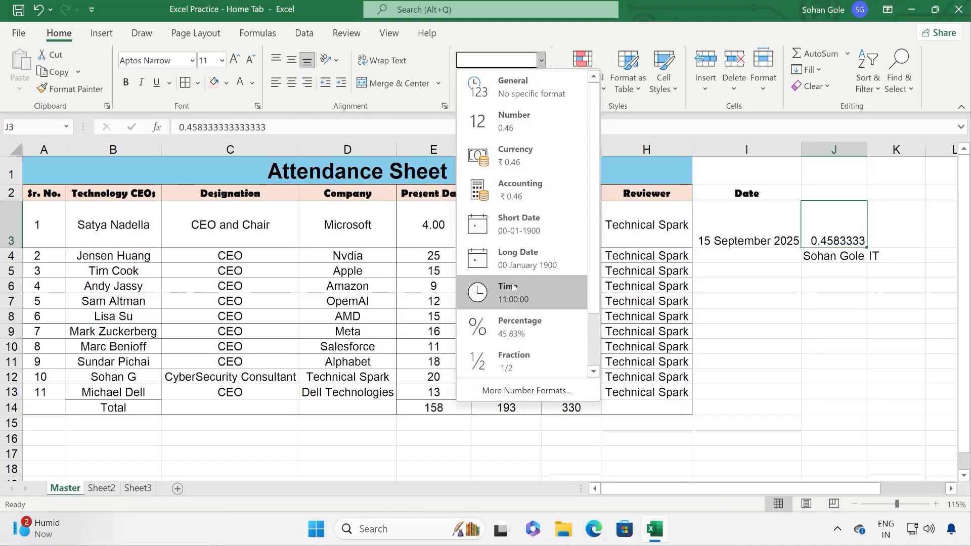
pyautogui.click(512, 288)
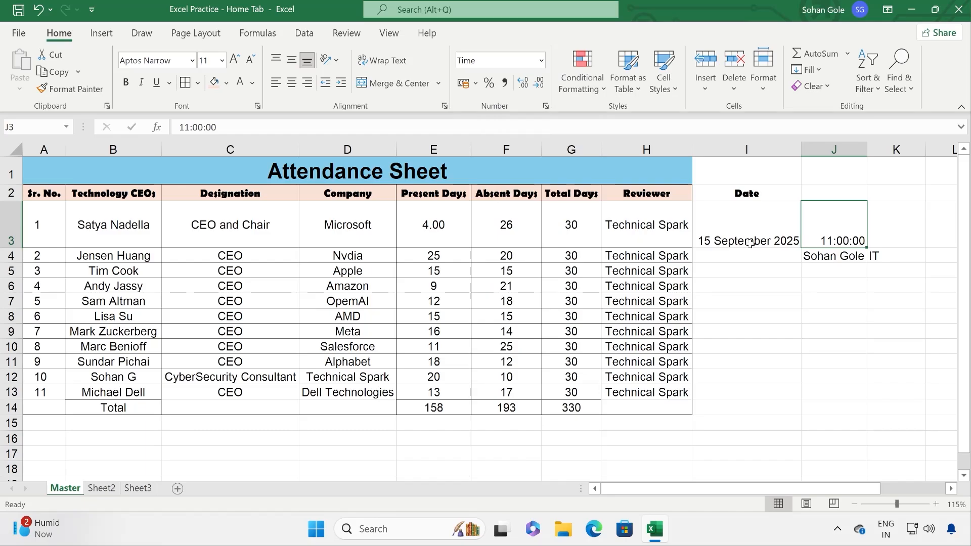
pyautogui.click(590, 90)
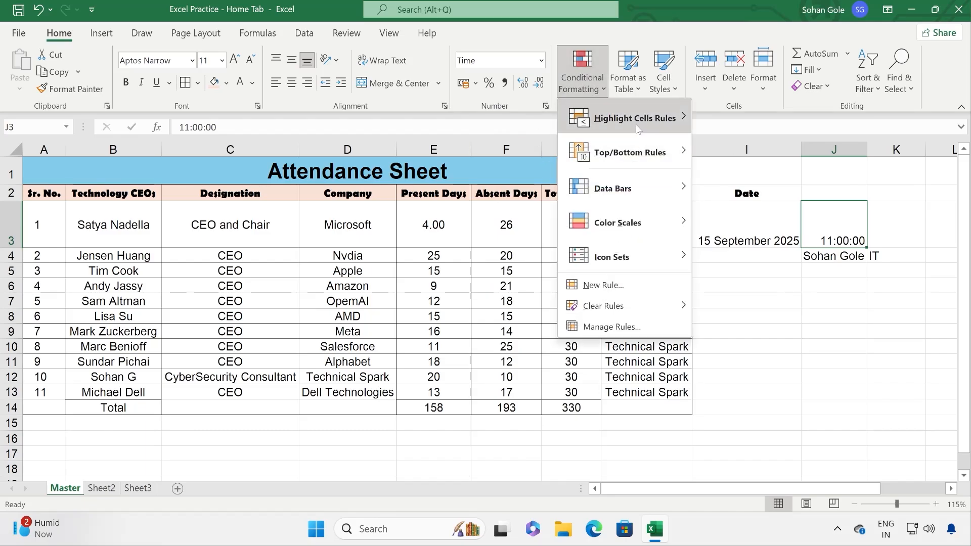
pyautogui.moveTo(637, 129)
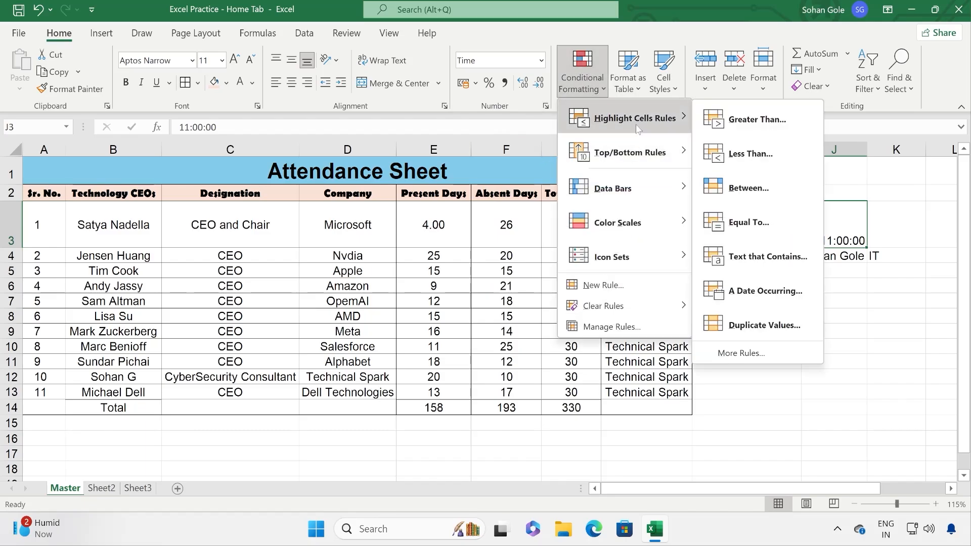
pyautogui.click(287, 358)
# Step: Set E3 to General so it shows 4, then select the day counts E3:G13
pyautogui.click(452, 231)
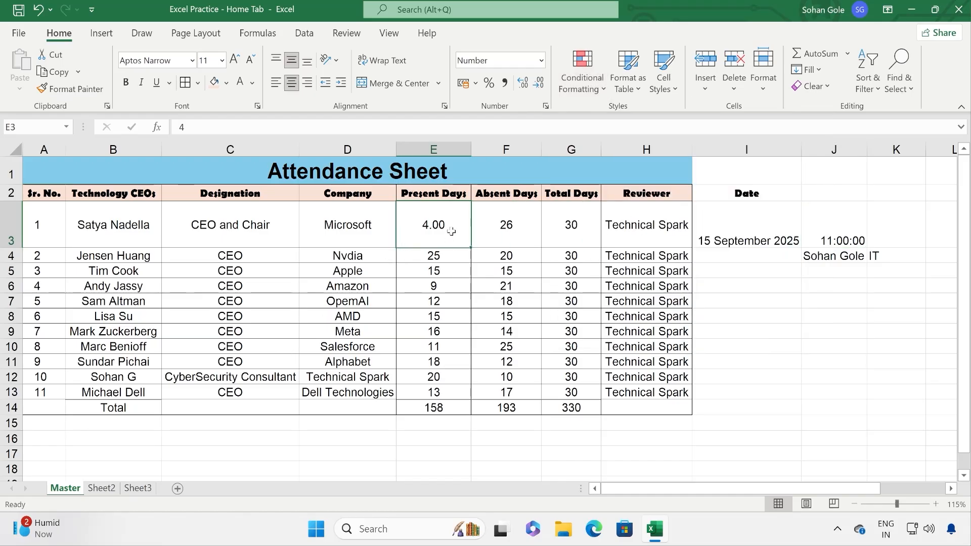
pyautogui.doubleClick(451, 231)
pyautogui.click(523, 217)
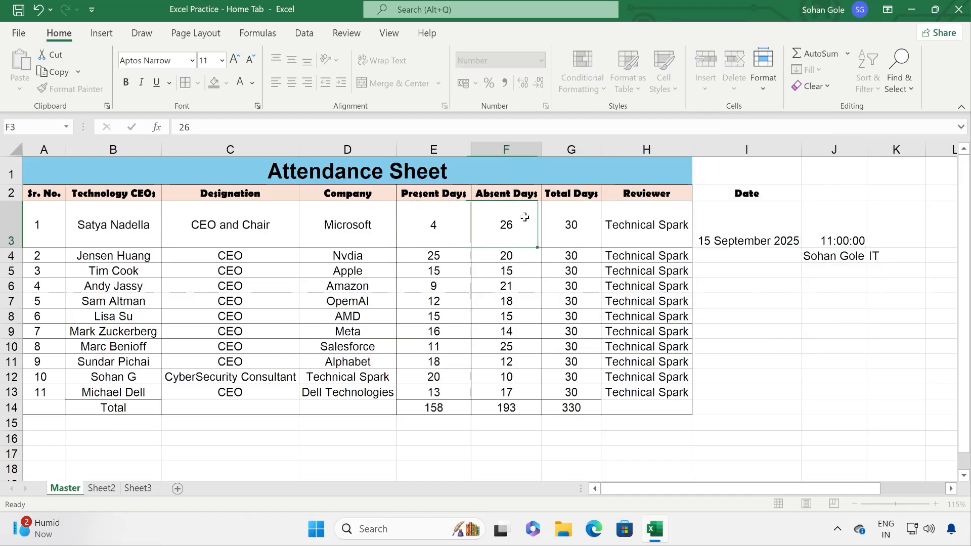
pyautogui.click(438, 225)
pyautogui.click(542, 60)
pyautogui.click(493, 86)
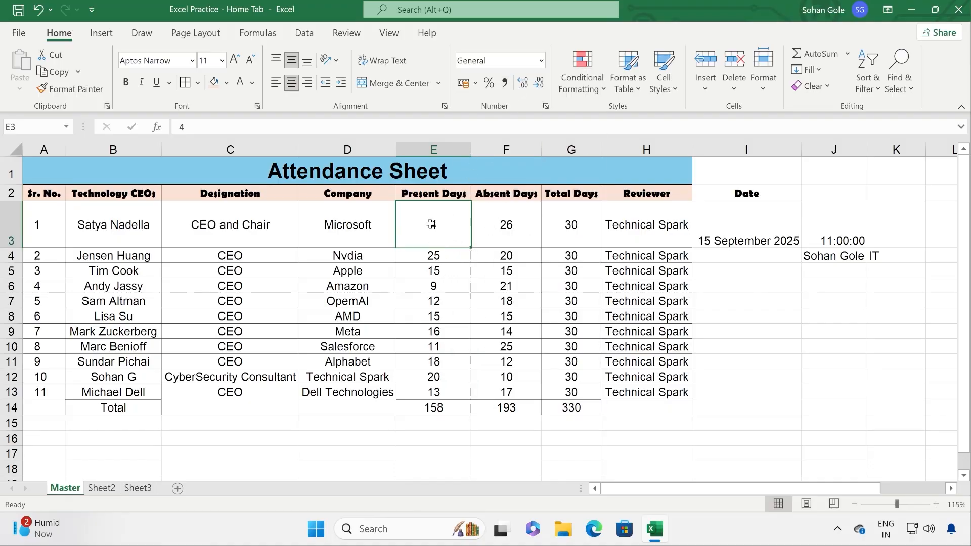
pyautogui.moveTo(429, 213); pyautogui.dragTo(572, 389)
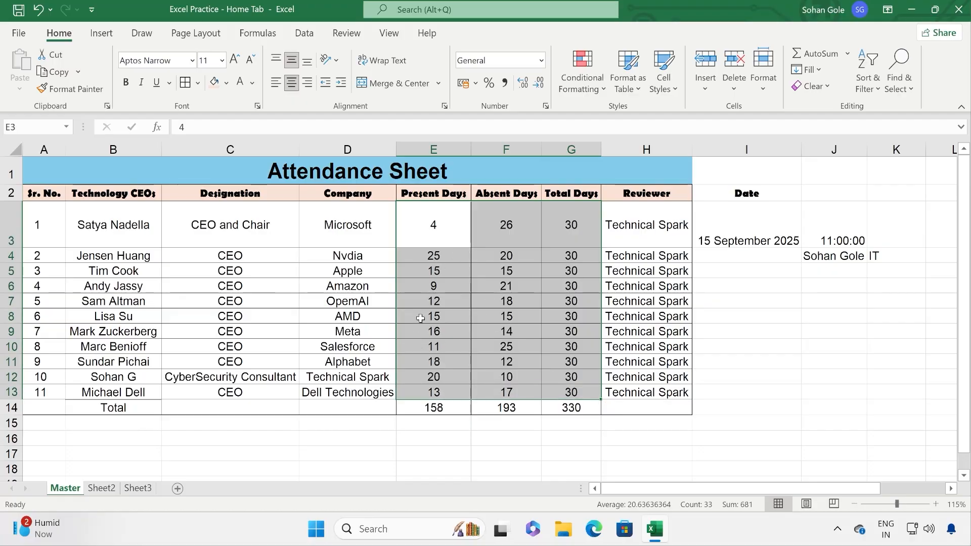
# Step: Start a Highlight Cells Greater Than rule on the day counts with threshold 20
pyautogui.click(582, 76)
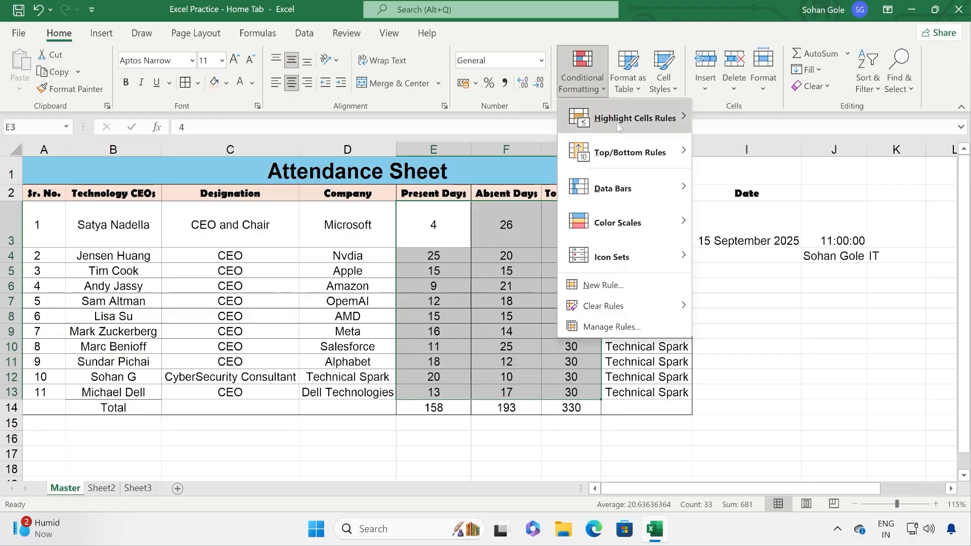
pyautogui.moveTo(618, 127)
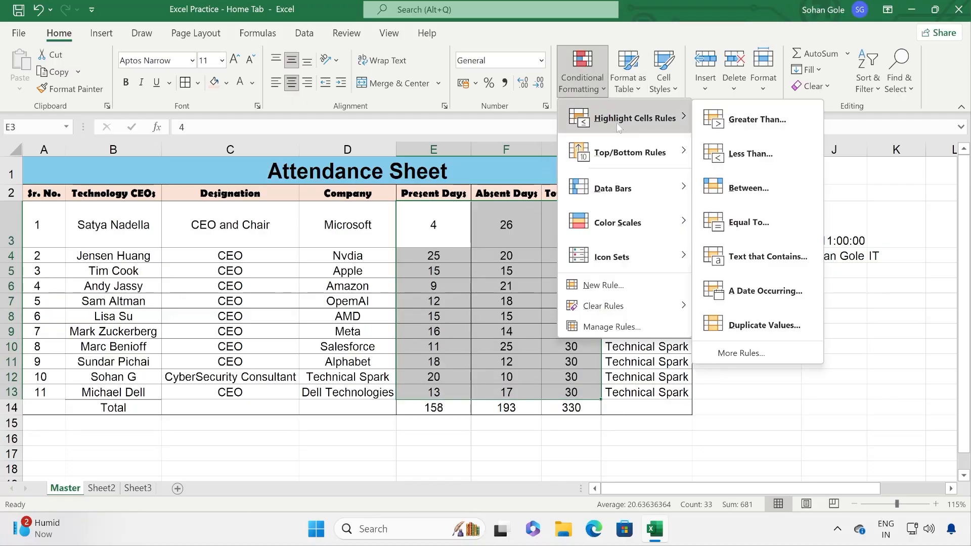
pyautogui.click(792, 131)
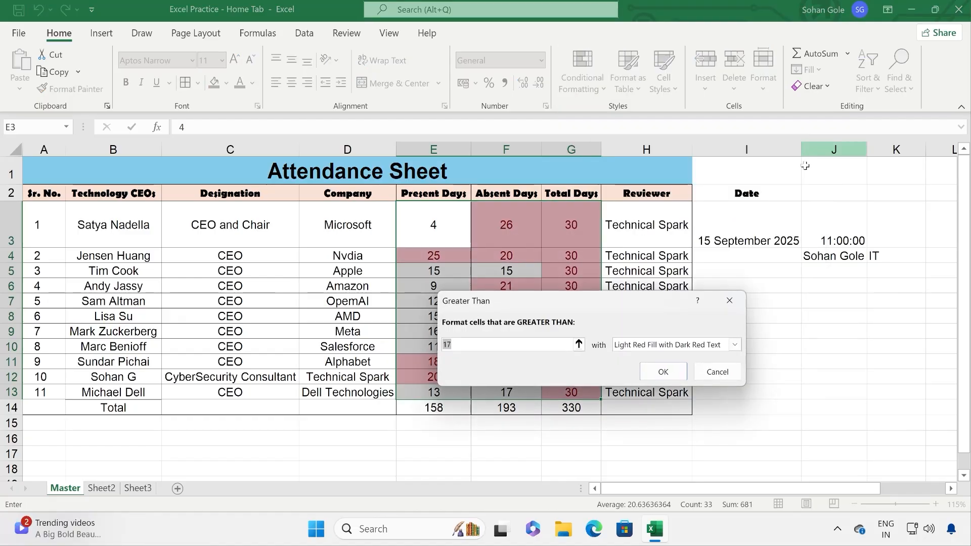
pyautogui.moveTo(575, 302); pyautogui.dragTo(212, 238)
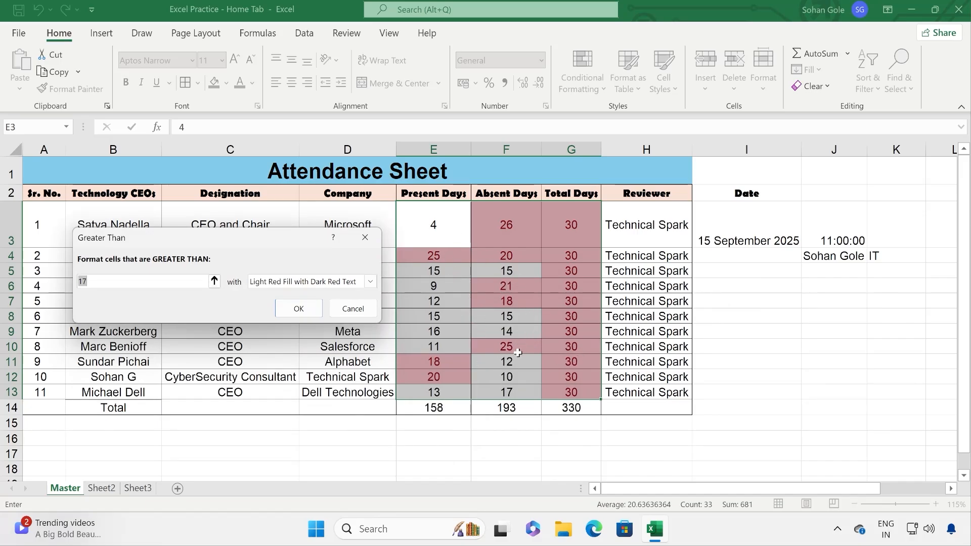
pyautogui.click(99, 282)
pyautogui.write('20')
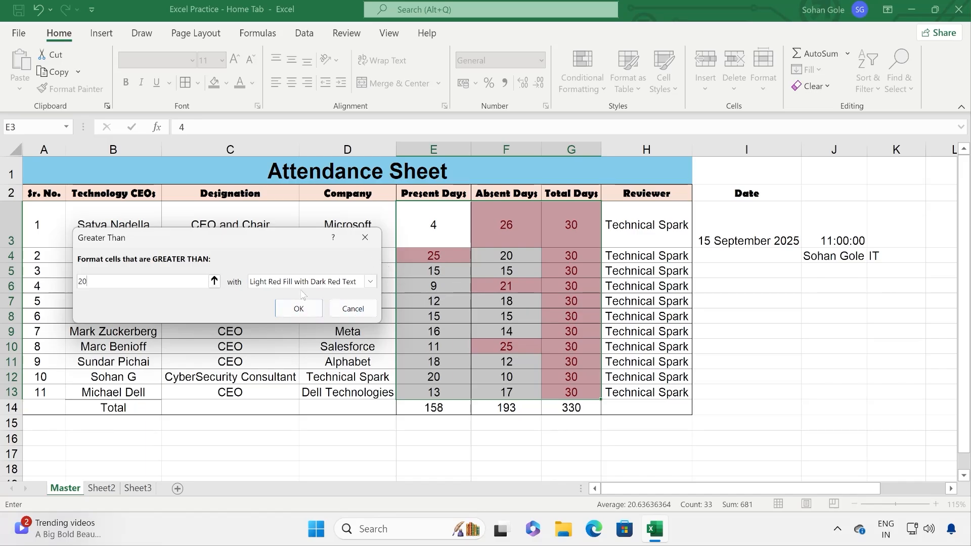
# Step: Choose light red fill with dark red text and apply the rule to E3:G13
pyautogui.click(370, 281)
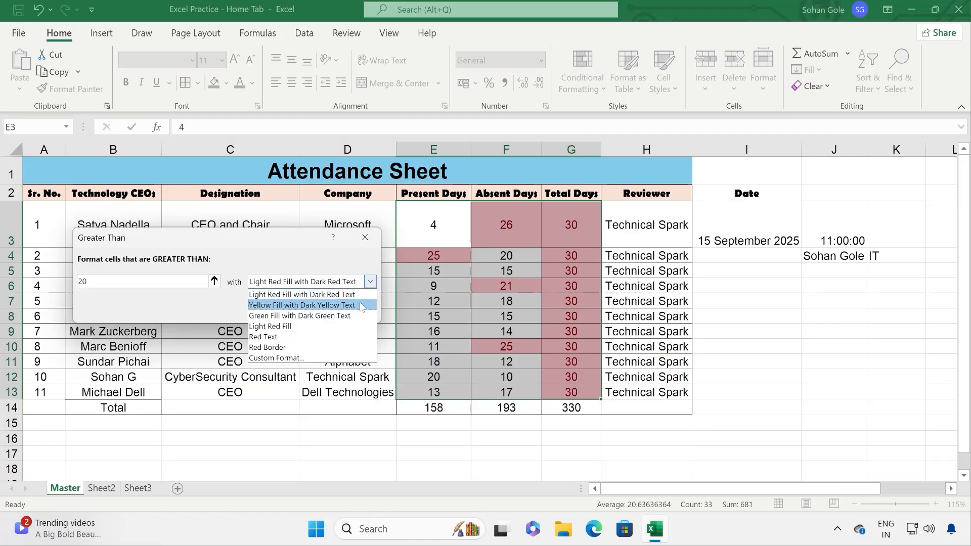
pyautogui.click(357, 316)
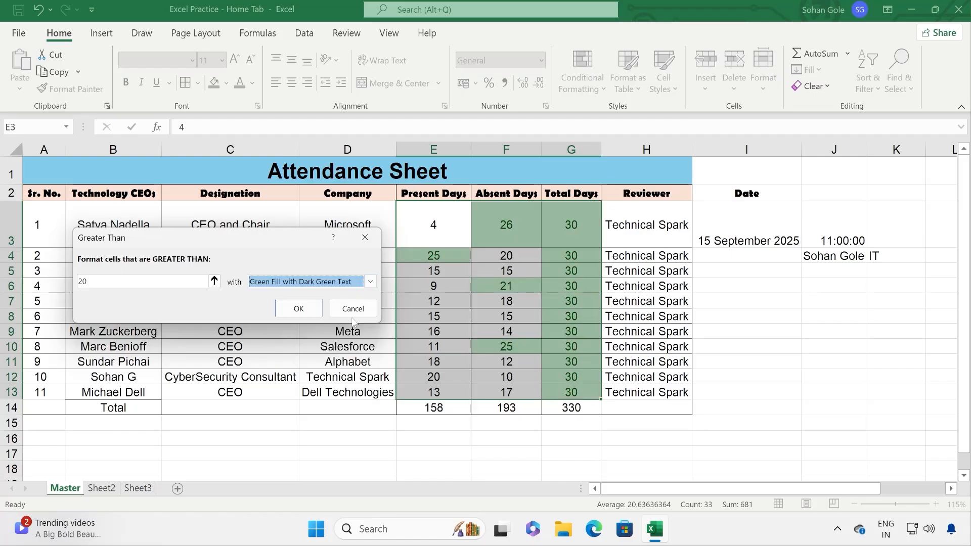
pyautogui.click(369, 283)
pyautogui.click(342, 297)
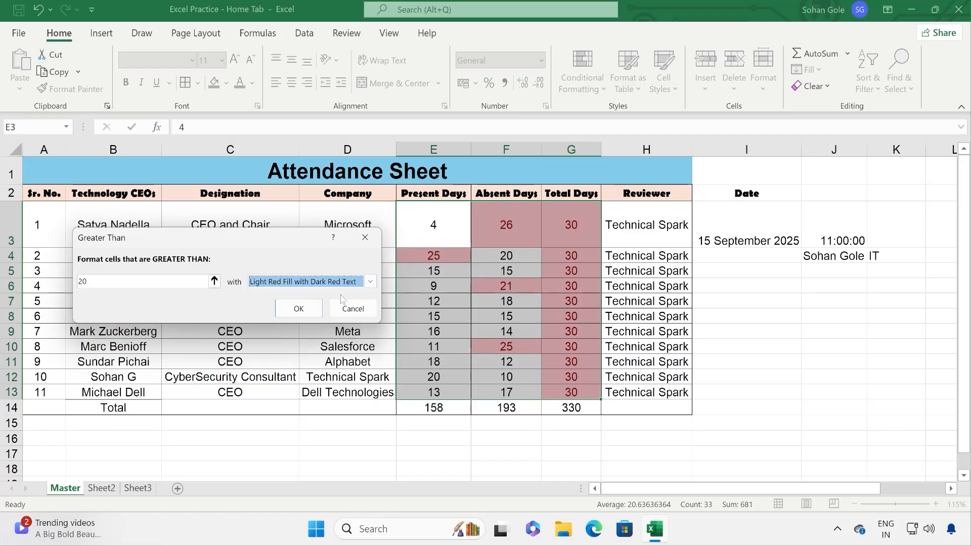
pyautogui.click(299, 310)
pyautogui.click(507, 287)
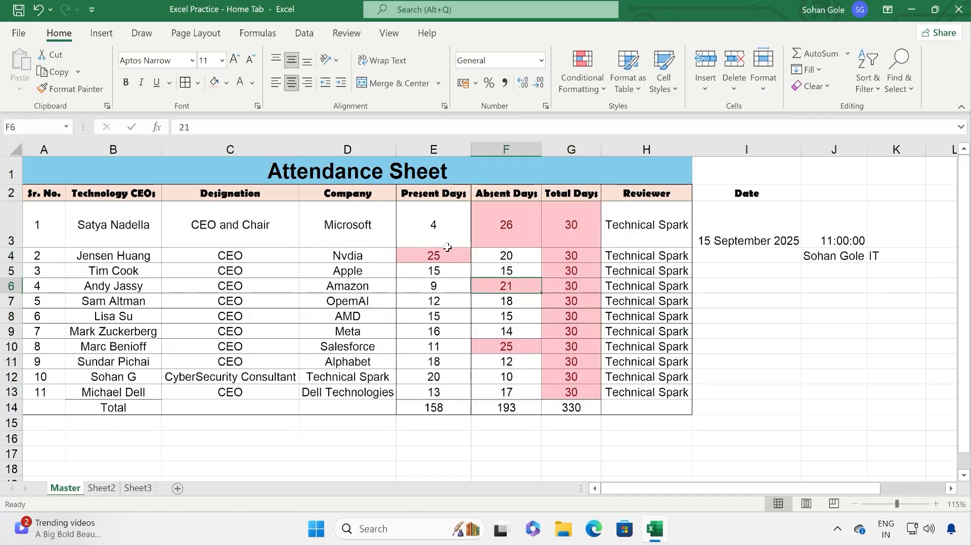
pyautogui.moveTo(436, 226); pyautogui.dragTo(572, 392)
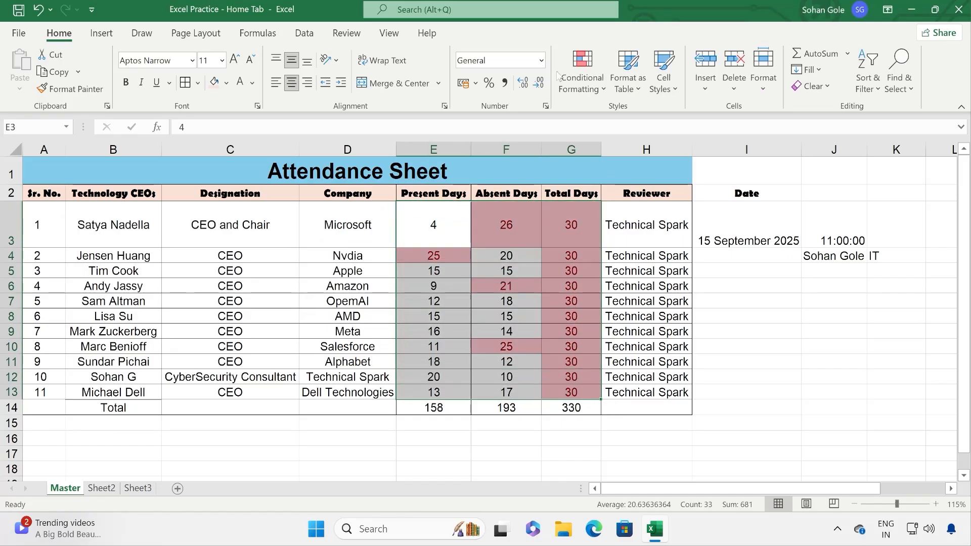
# Step: Clear the existing conditional formatting rules from the selected cells
pyautogui.click(602, 91)
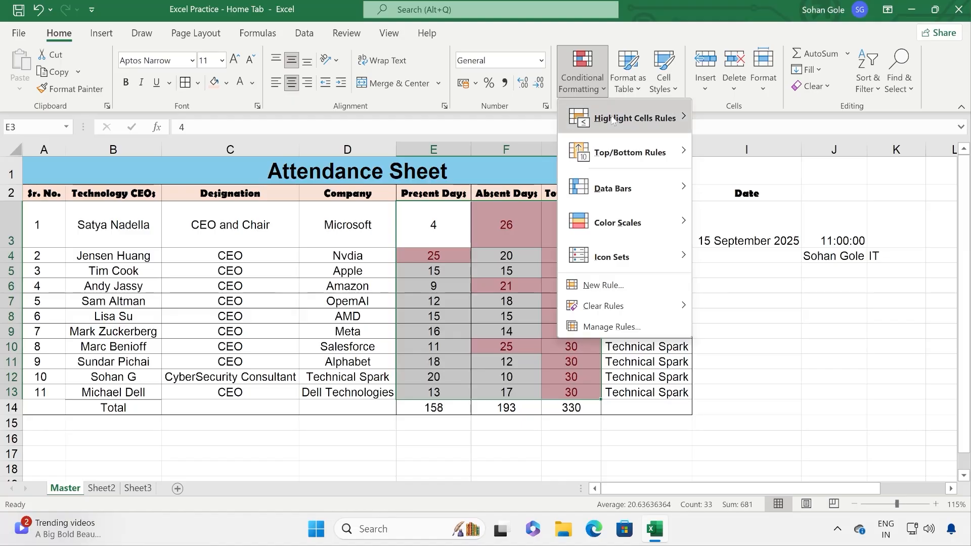
pyautogui.moveTo(613, 119)
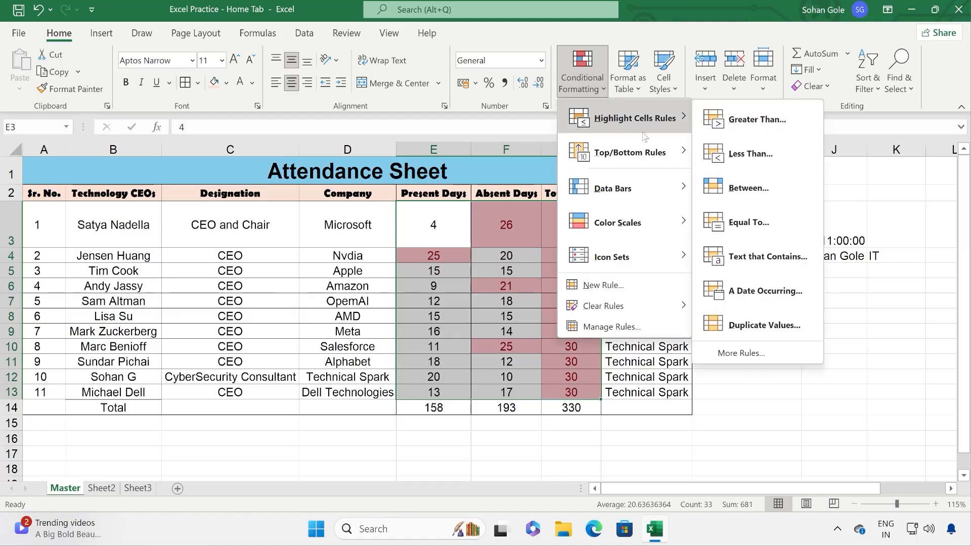
pyautogui.moveTo(622, 310)
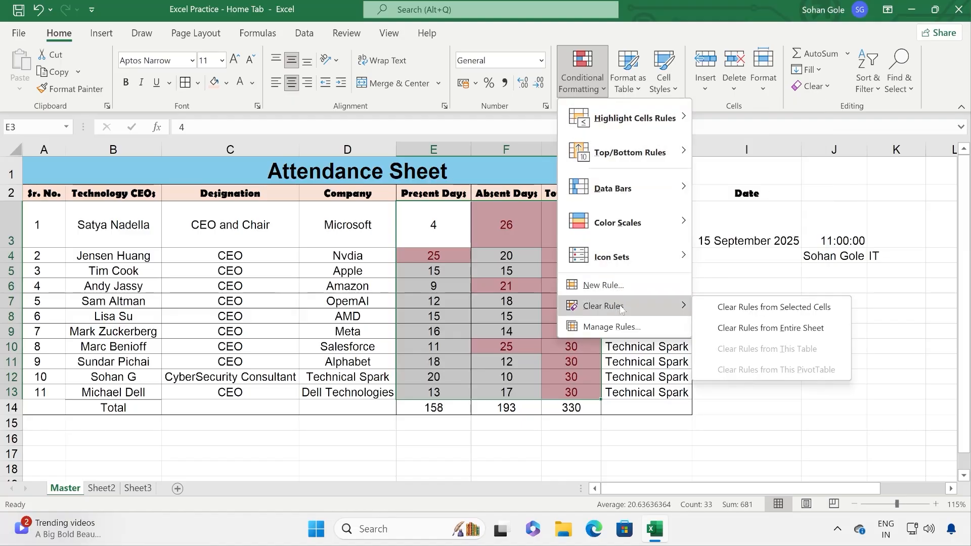
pyautogui.click(757, 310)
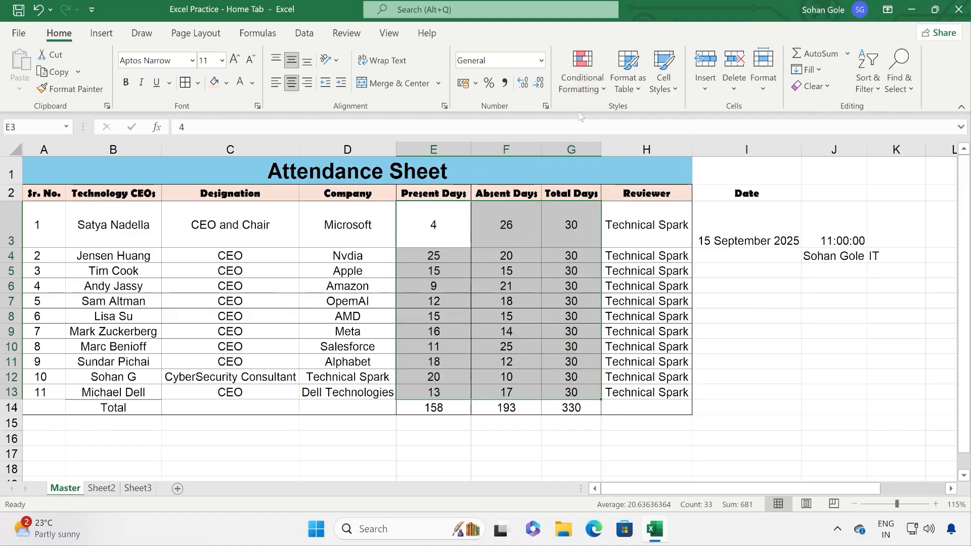
# Step: Add a Less Than rule that highlights day counts below 10 in light red
pyautogui.click(584, 83)
pyautogui.moveTo(636, 130)
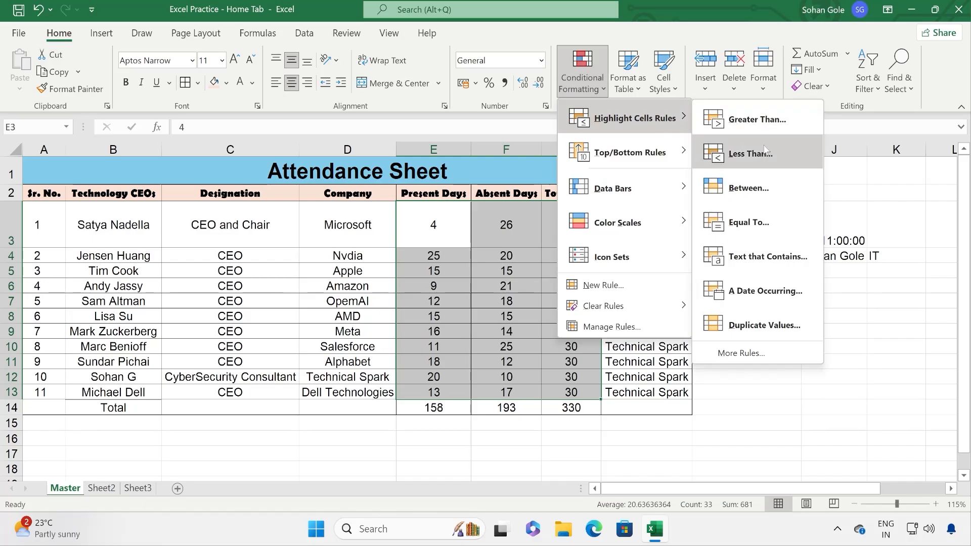
pyautogui.click(766, 153)
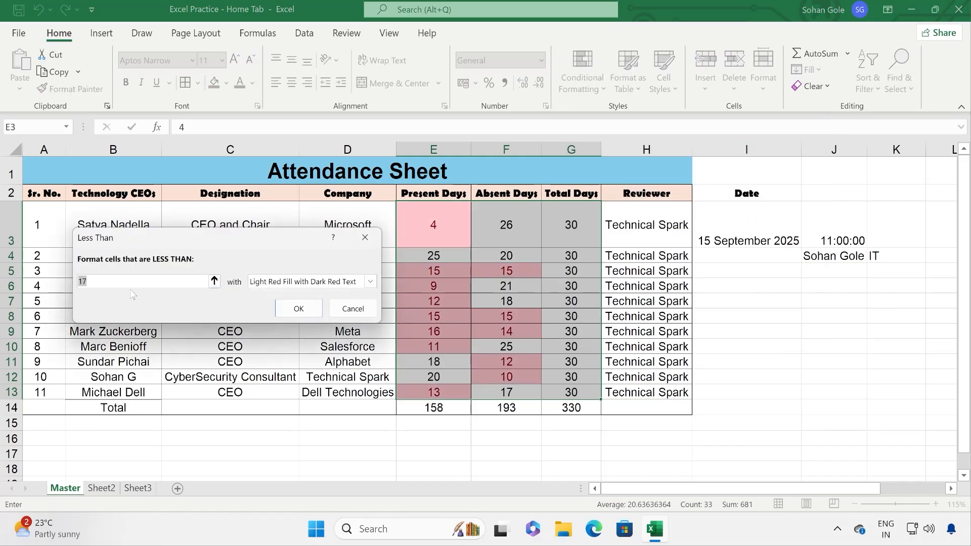
pyautogui.moveTo(99, 281); pyautogui.dragTo(54, 280)
pyautogui.write('10')
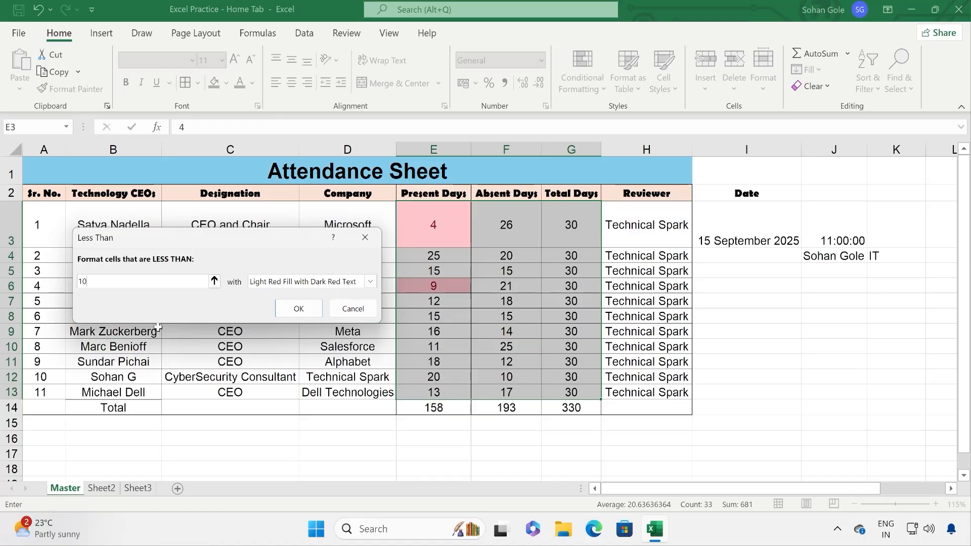
pyautogui.click(277, 313)
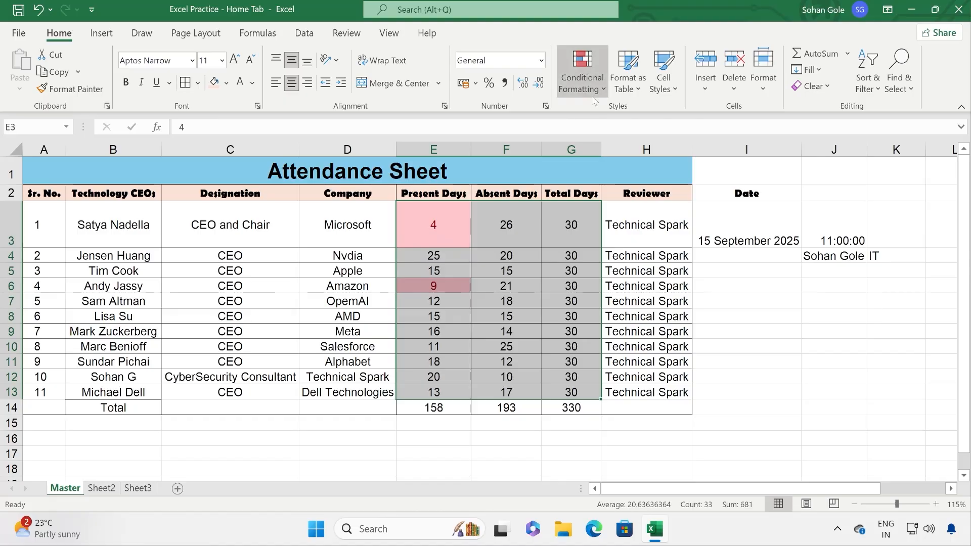
# Step: Clear the less-than-10 highlighting from the selected cells
pyautogui.click(582, 76)
pyautogui.moveTo(623, 310)
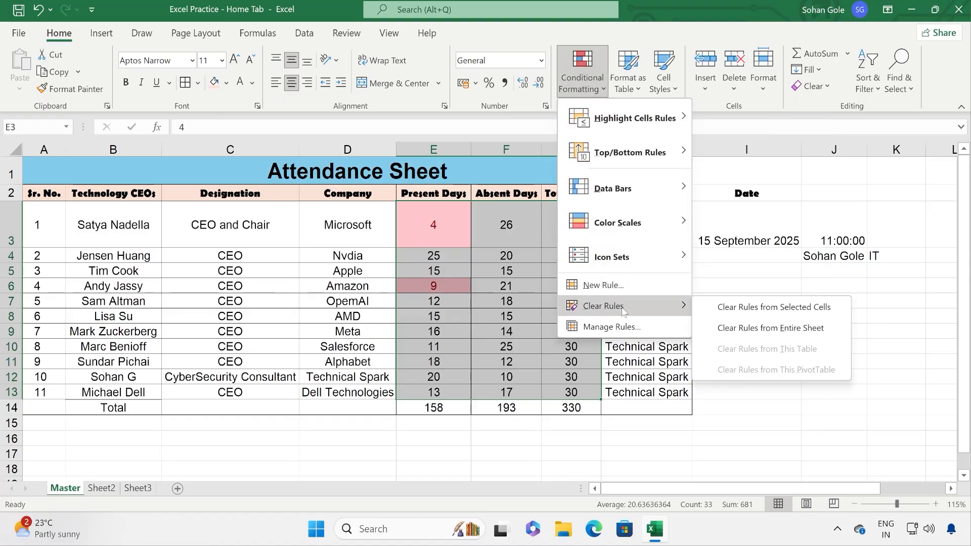
pyautogui.click(751, 308)
# Step: Add a Between rule highlighting day counts from 10 to 16
pyautogui.click(599, 89)
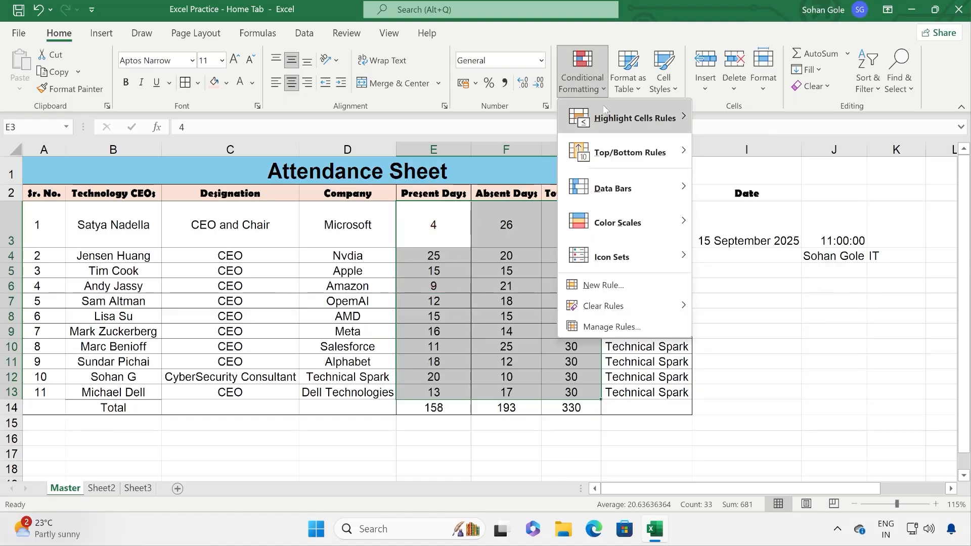
pyautogui.moveTo(608, 130)
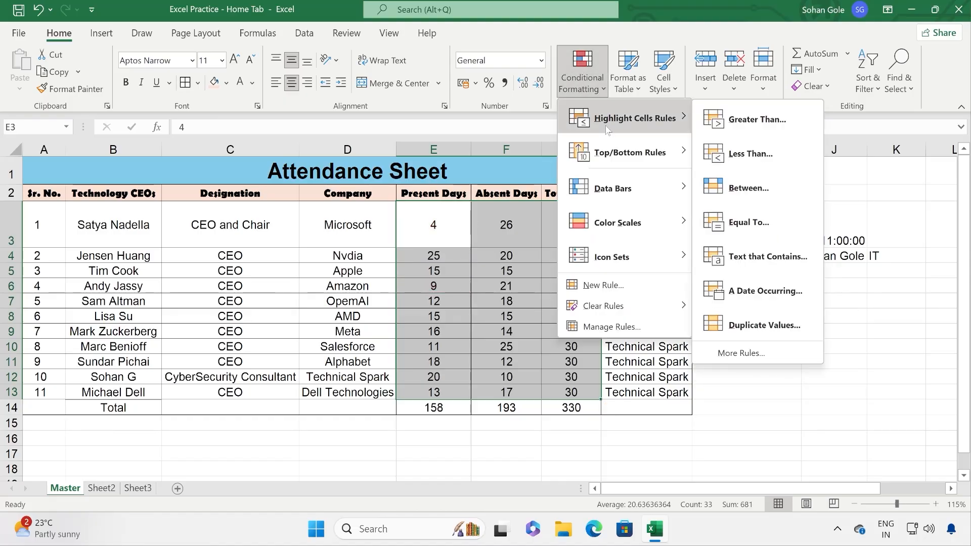
pyautogui.click(749, 188)
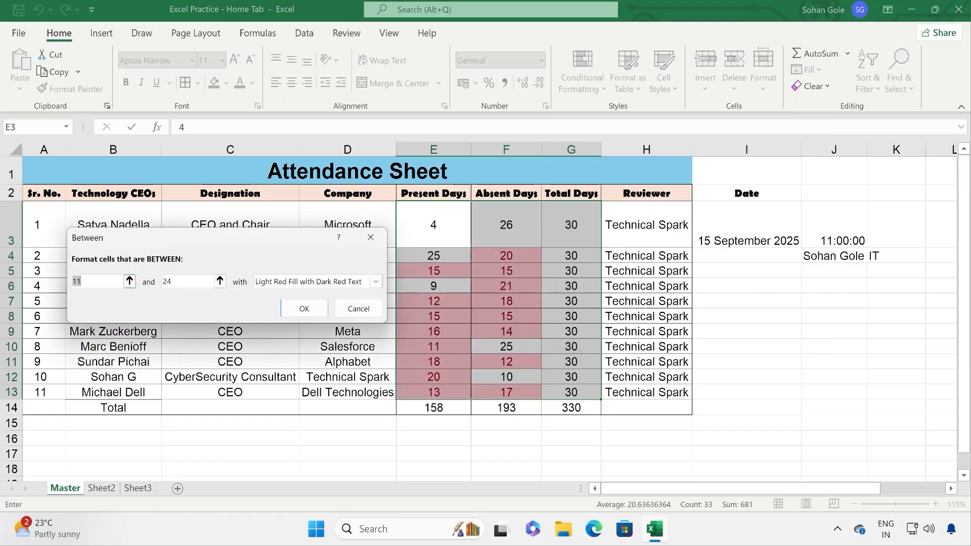
pyautogui.moveTo(116, 282); pyautogui.dragTo(35, 268)
pyautogui.write('10')
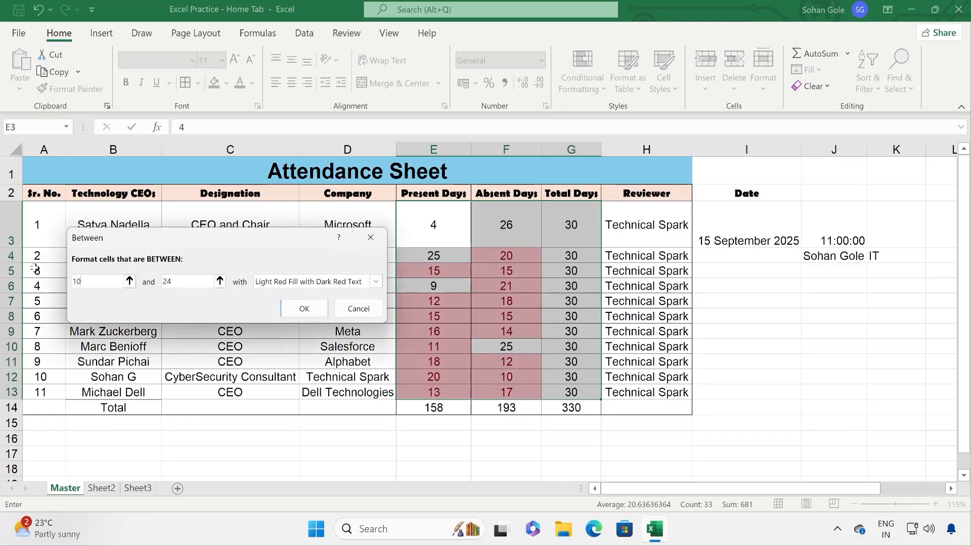
pyautogui.click(187, 282)
pyautogui.moveTo(202, 281); pyautogui.dragTo(130, 281)
pyautogui.write('16')
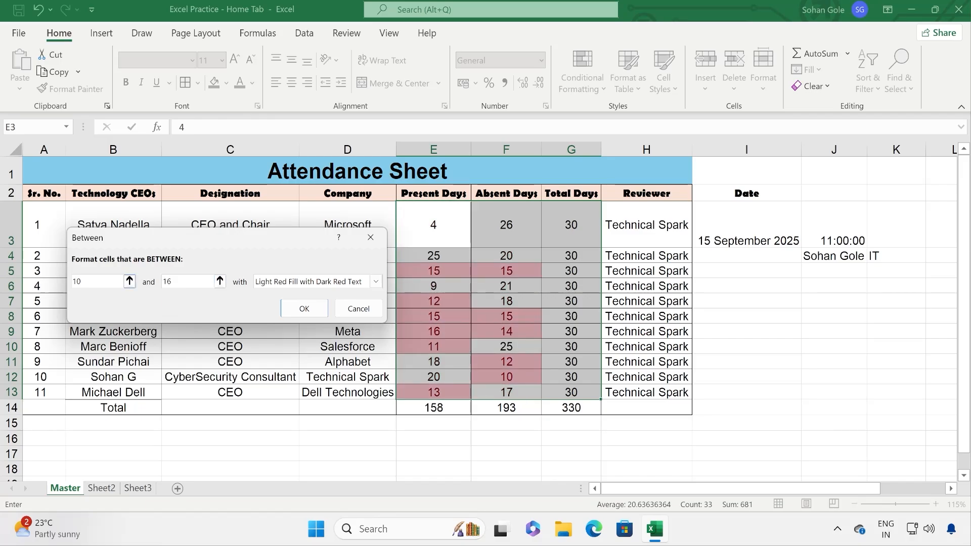
pyautogui.click(303, 309)
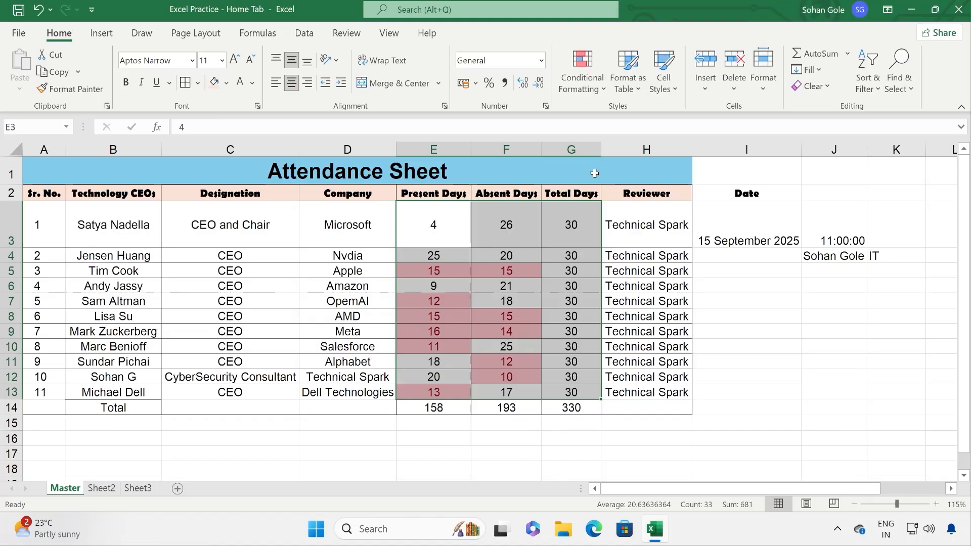
# Step: Clear the 10-to-16 highlighting rule from the selected cells
pyautogui.click(582, 71)
pyautogui.moveTo(627, 309)
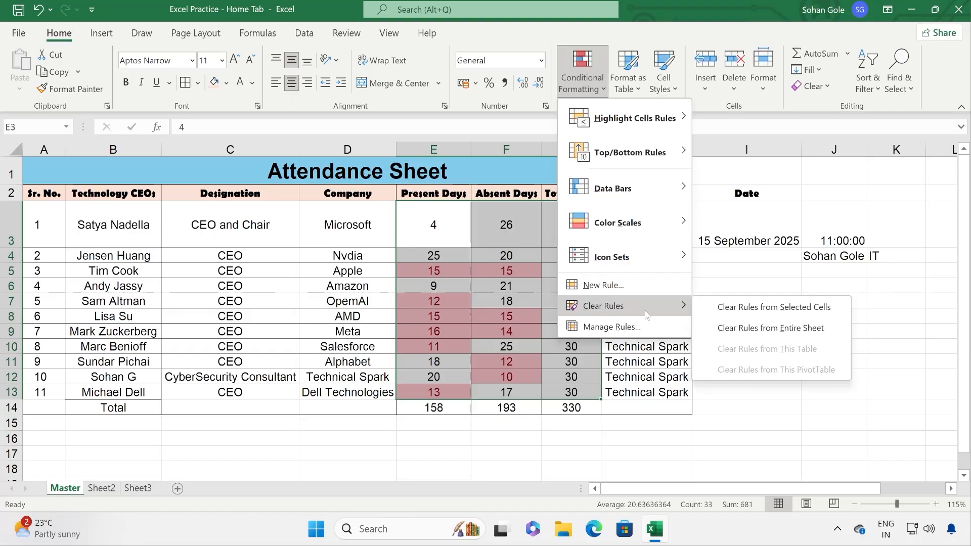
pyautogui.click(750, 308)
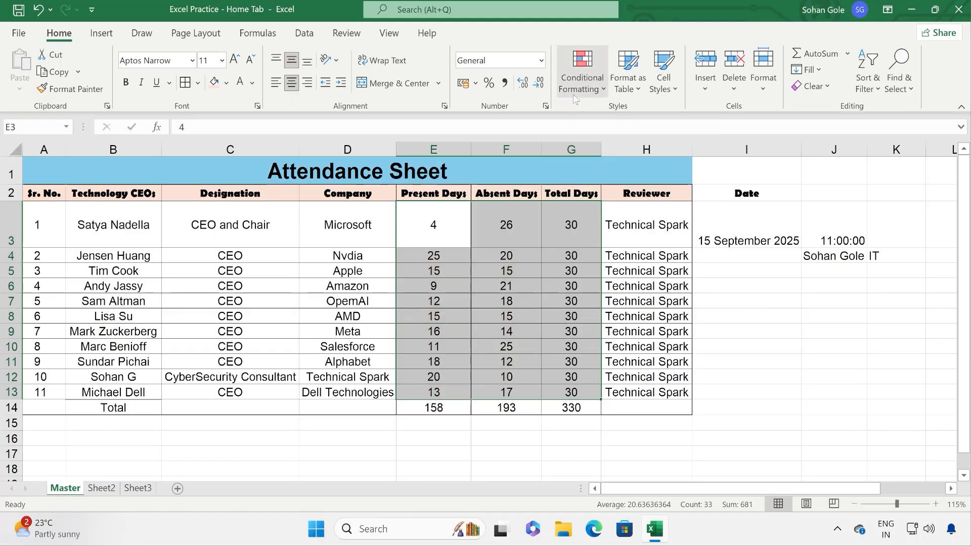
# Step: Cancel an Equal To rule without applying it, then show the Highlight Cells Rules options
pyautogui.click(582, 71)
pyautogui.moveTo(642, 132)
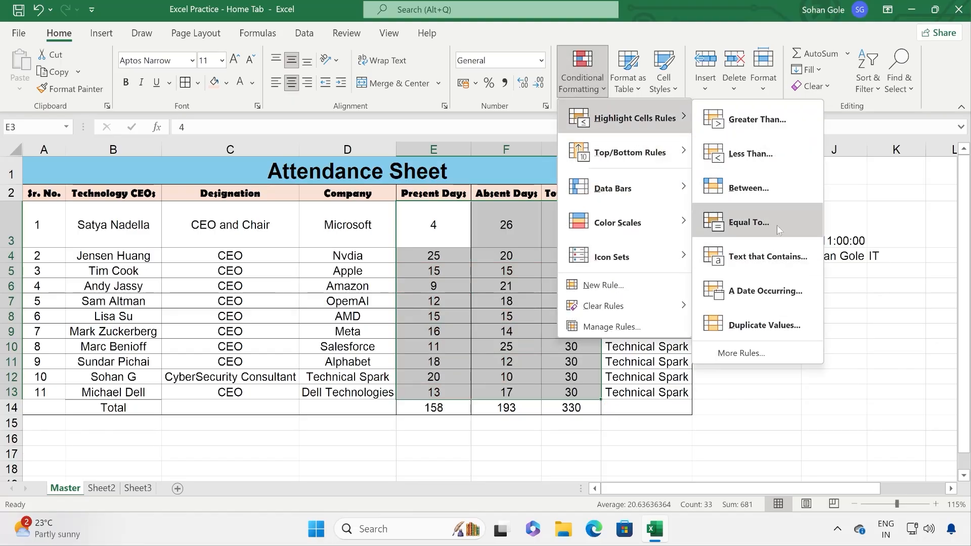
pyautogui.click(749, 222)
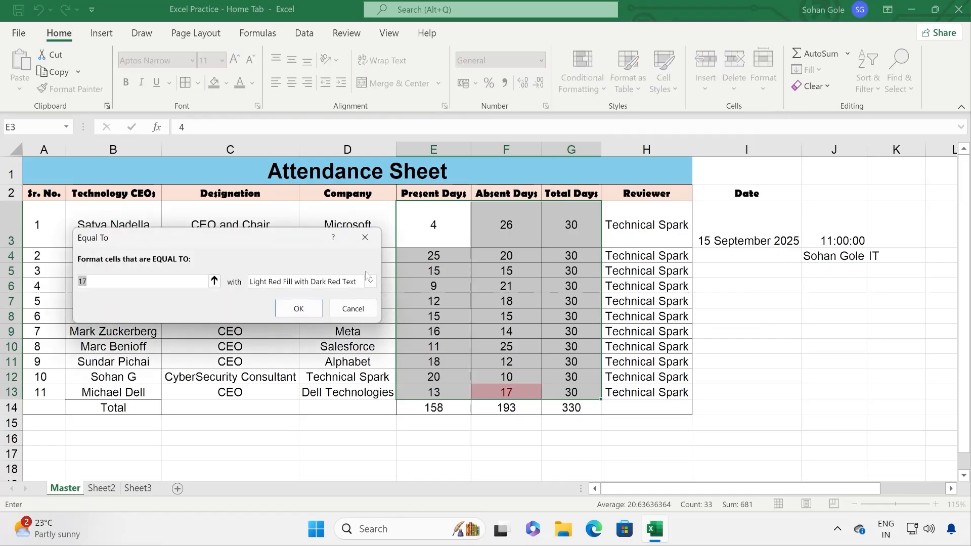
pyautogui.click(352, 310)
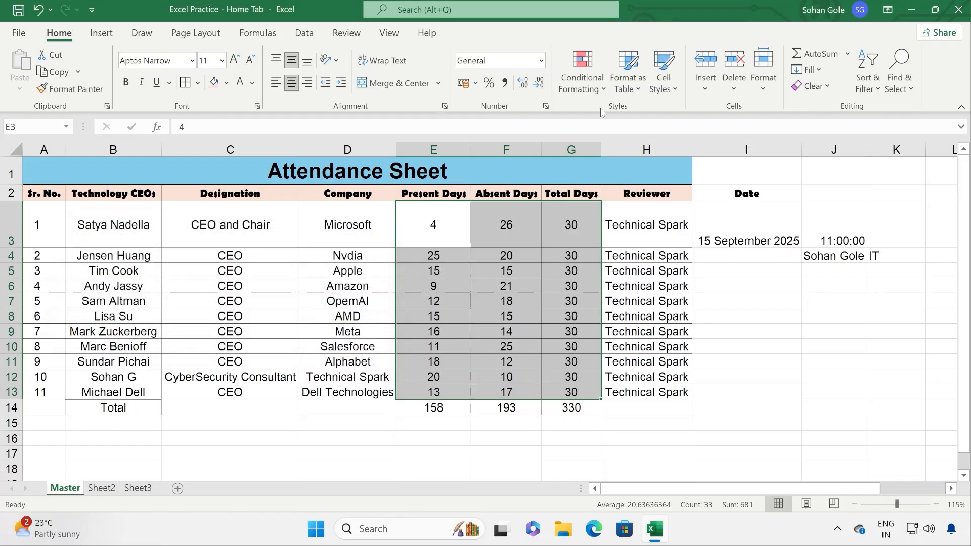
pyautogui.click(582, 71)
pyautogui.moveTo(635, 118)
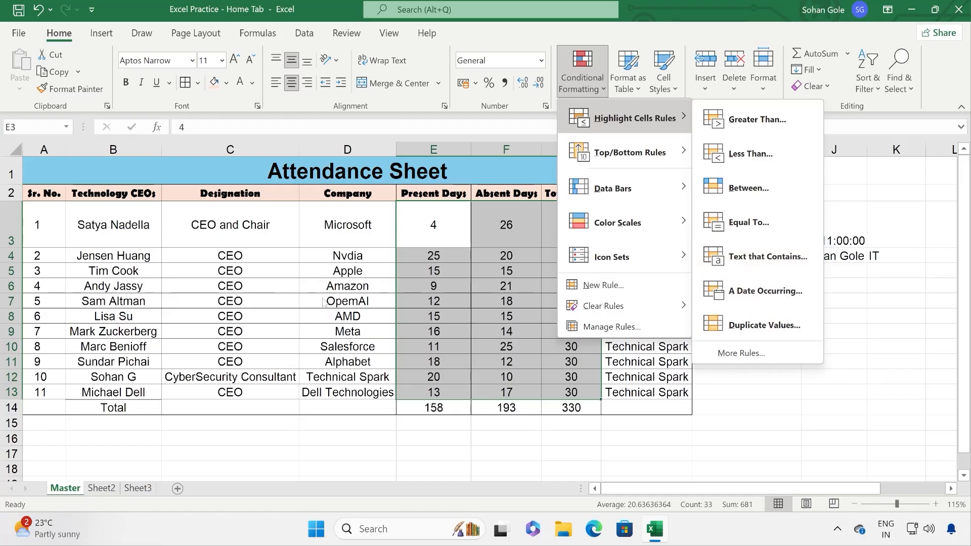
# Step: Select various Absent Days cells and change F3 to 12
pyautogui.click(439, 213)
pyautogui.moveTo(438, 215); pyautogui.dragTo(445, 393)
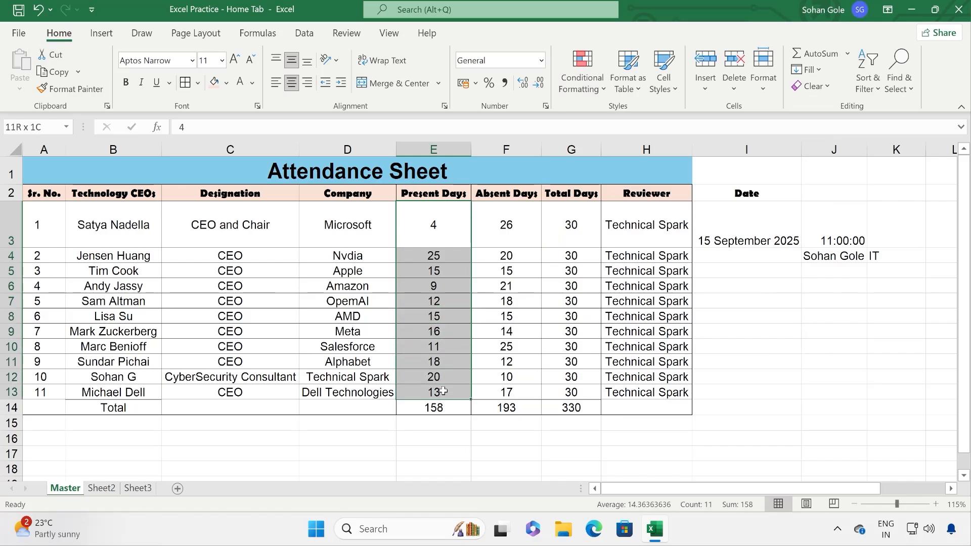
pyautogui.click(517, 219)
pyautogui.moveTo(518, 219); pyautogui.dragTo(520, 392)
pyautogui.click(513, 316)
pyautogui.click(516, 285)
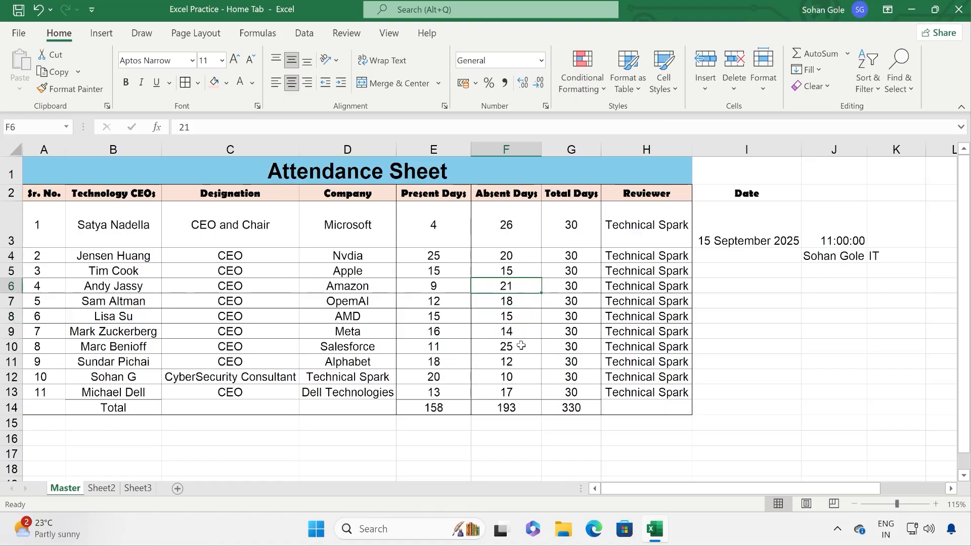
pyautogui.click(518, 365)
pyautogui.click(516, 288)
pyautogui.click(522, 240)
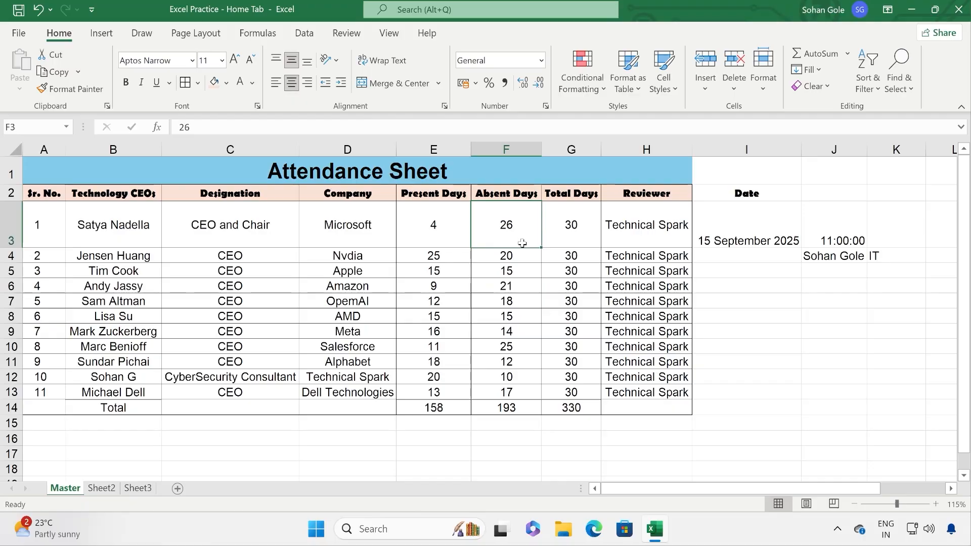
pyautogui.write('12')
pyautogui.click(523, 409)
# Step: Select column F and preview Duplicate Values highlighting
pyautogui.moveTo(510, 224); pyautogui.dragTo(508, 378)
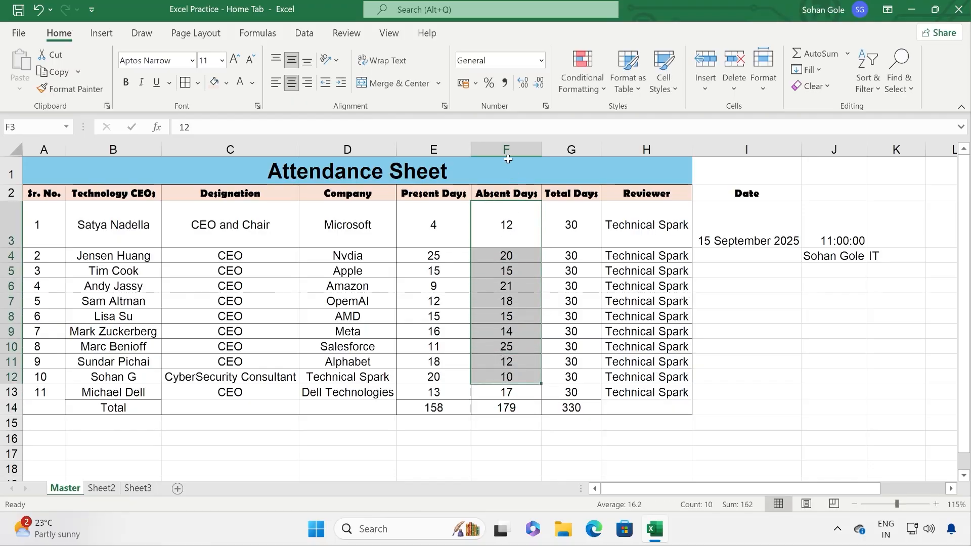
pyautogui.click(507, 146)
pyautogui.moveTo(519, 216); pyautogui.dragTo(516, 405)
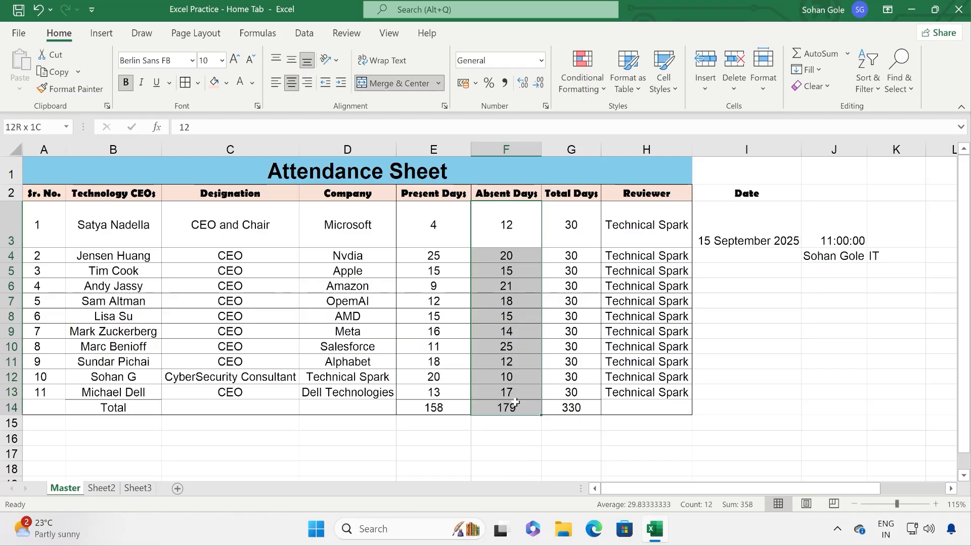
pyautogui.click(511, 149)
pyautogui.click(583, 83)
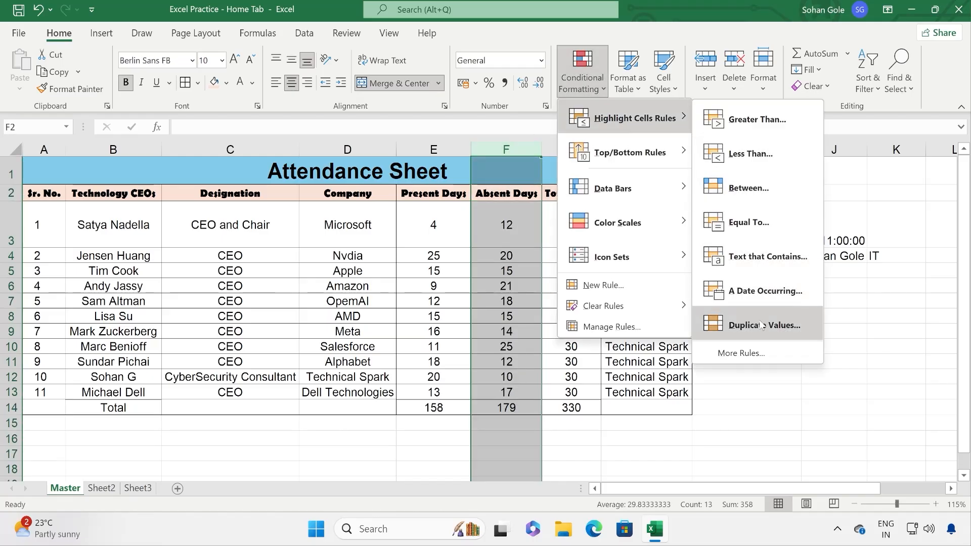
pyautogui.click(762, 325)
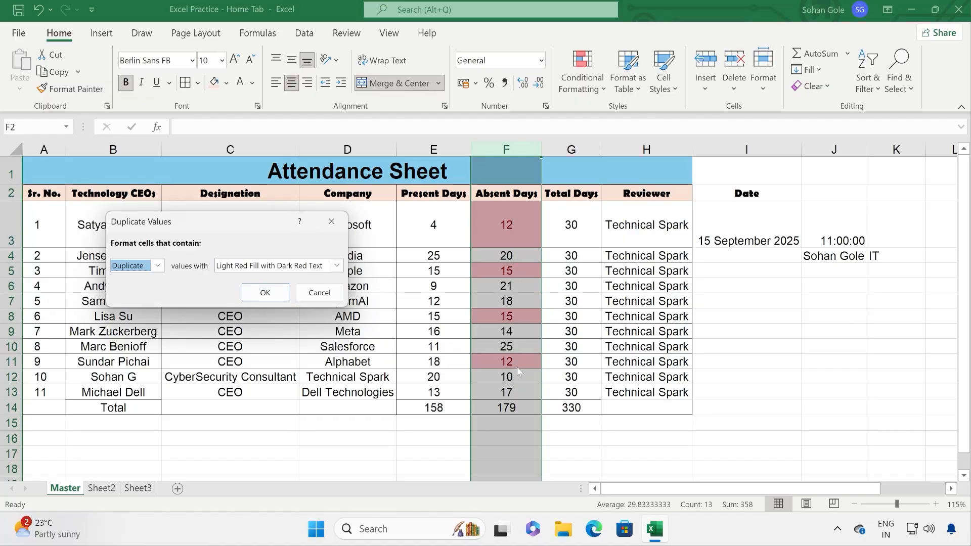
# Step: Cancel the duplicate highlighting and undo the edit, restoring F3 to 26
pyautogui.click(320, 293)
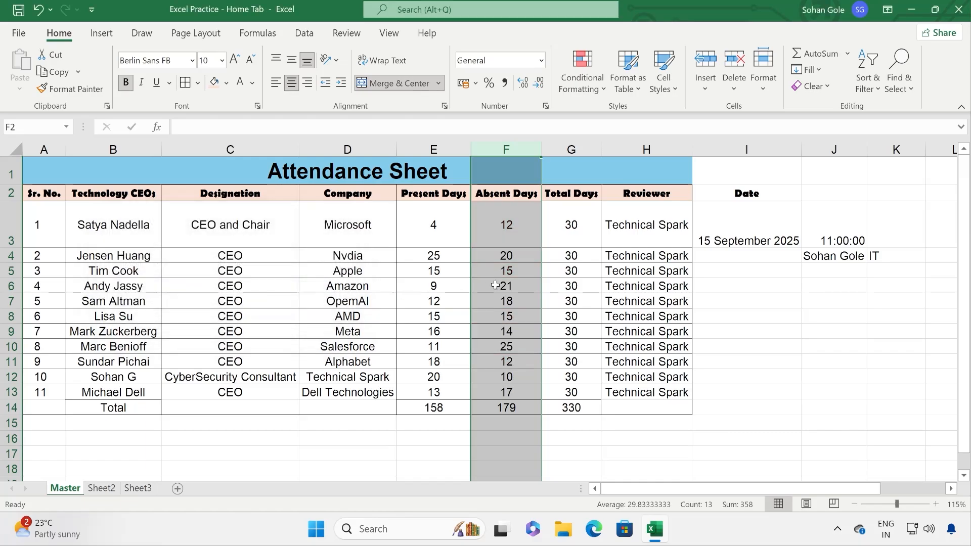
pyautogui.click(506, 285)
pyautogui.click(38, 9)
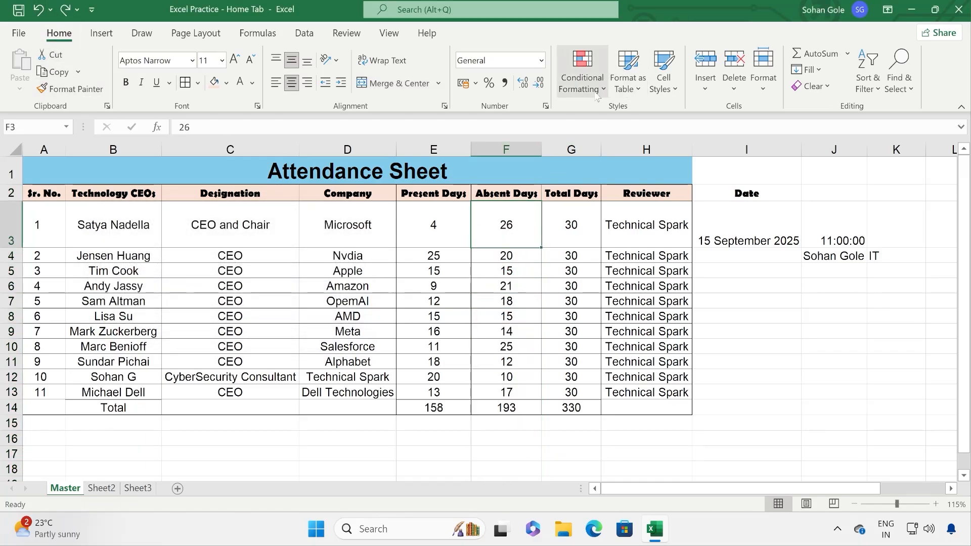
# Step: Browse the New Formatting Rule types without saving, then show the Top/Bottom Rules options
pyautogui.click(582, 81)
pyautogui.moveTo(621, 132)
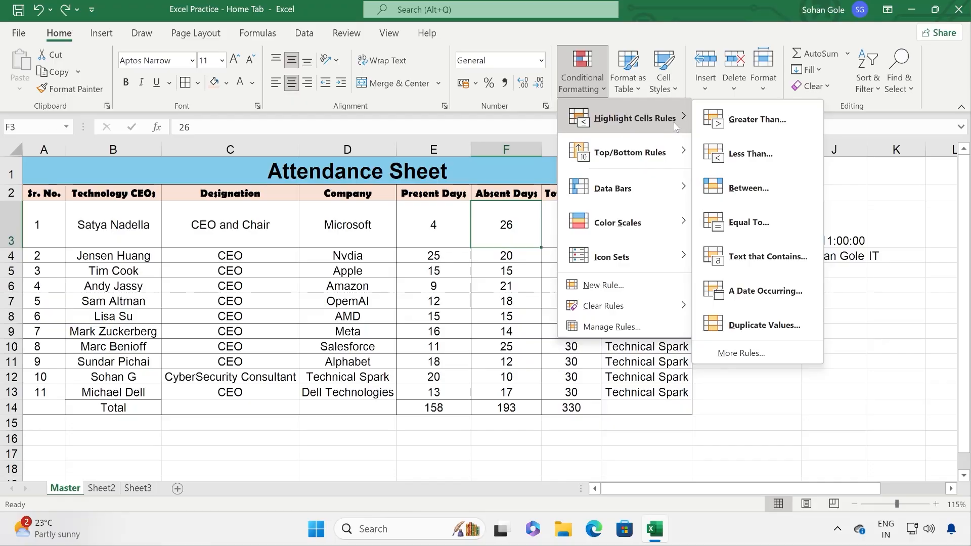
pyautogui.click(749, 359)
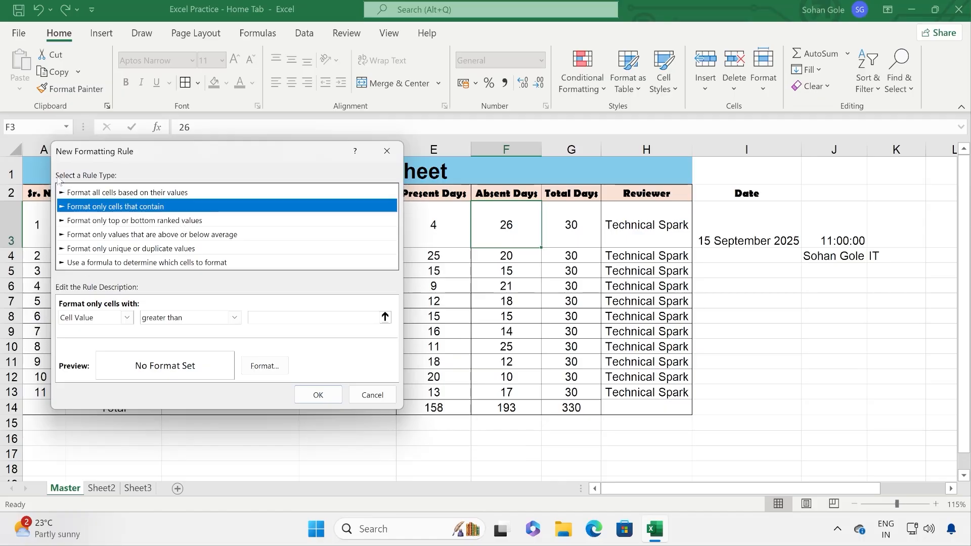
pyautogui.click(103, 238)
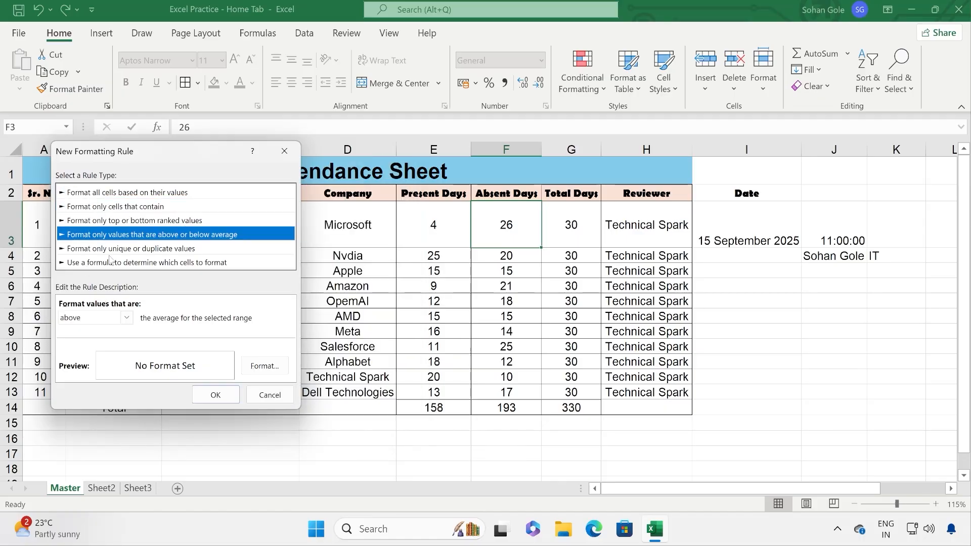
pyautogui.click(110, 262)
pyautogui.click(114, 249)
pyautogui.click(116, 235)
pyautogui.click(121, 207)
pyautogui.click(121, 197)
pyautogui.click(129, 225)
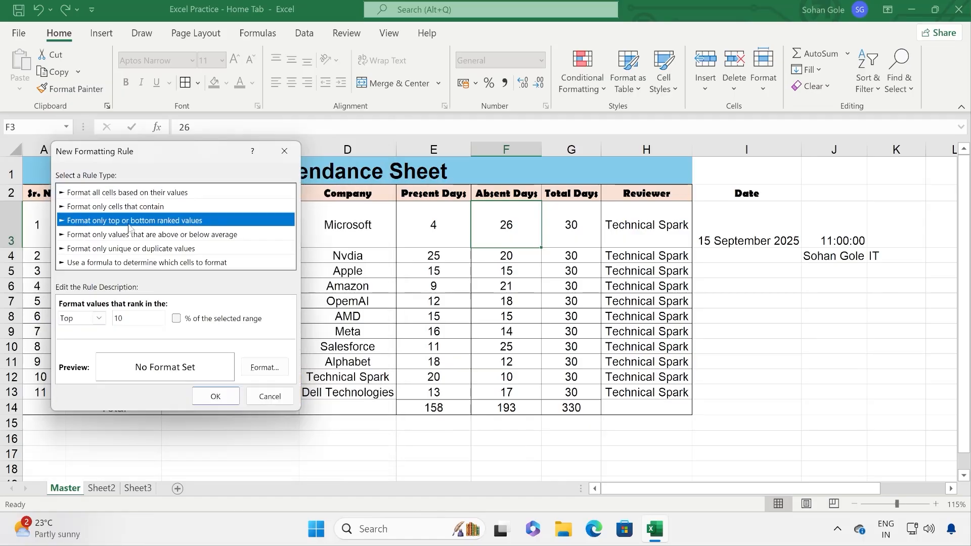
pyautogui.click(122, 207)
pyautogui.click(385, 152)
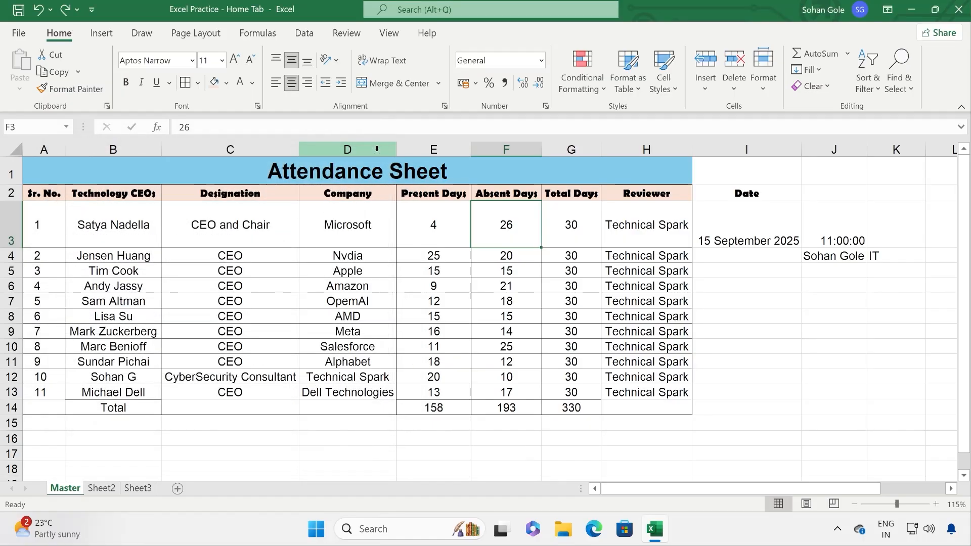
pyautogui.click(582, 81)
pyautogui.moveTo(623, 157)
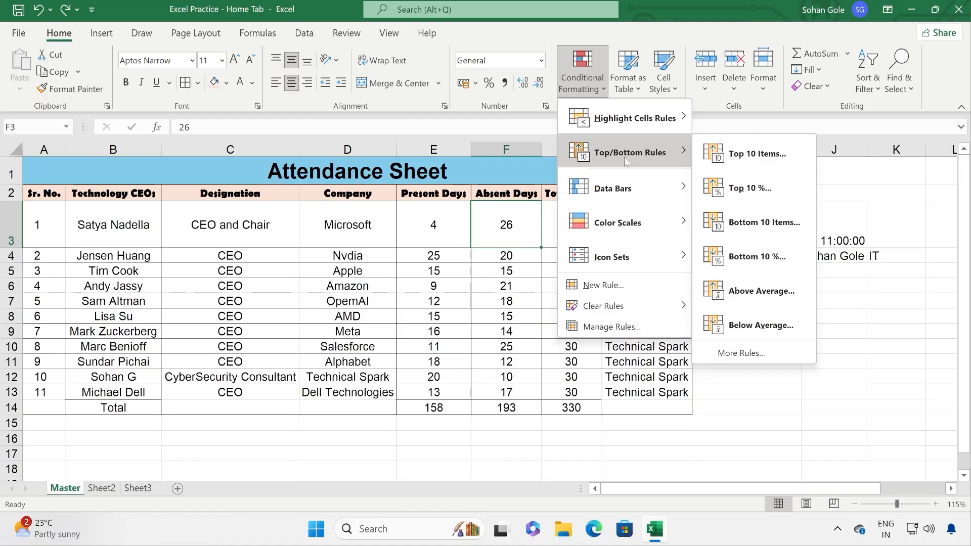
pyautogui.click(434, 222)
pyautogui.moveTo(434, 222); pyautogui.dragTo(562, 394)
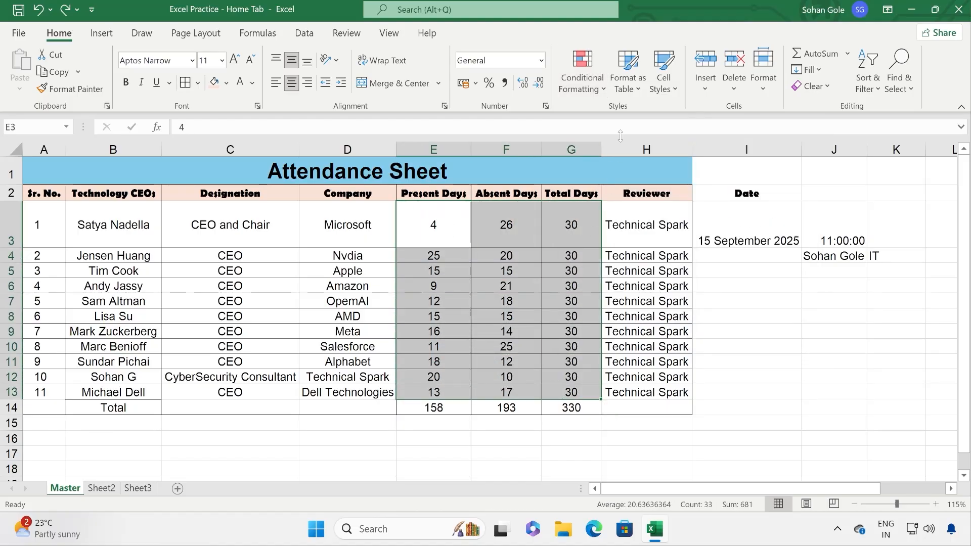
pyautogui.click(582, 73)
pyautogui.moveTo(608, 154)
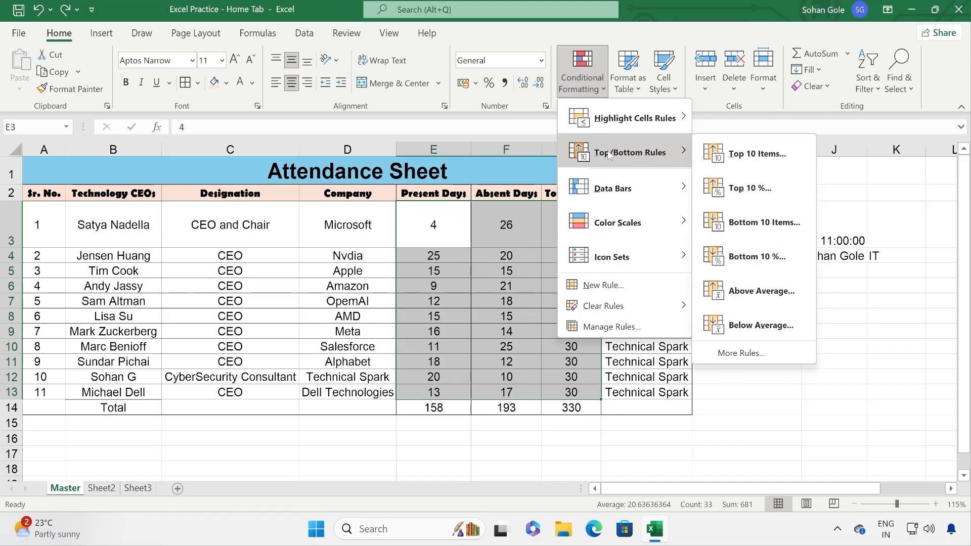
pyautogui.click(742, 154)
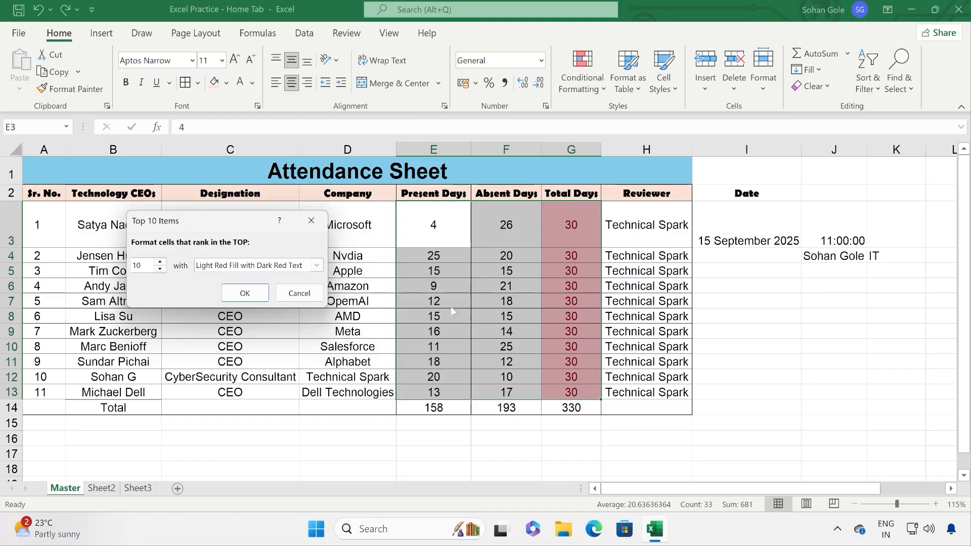
pyautogui.click(299, 293)
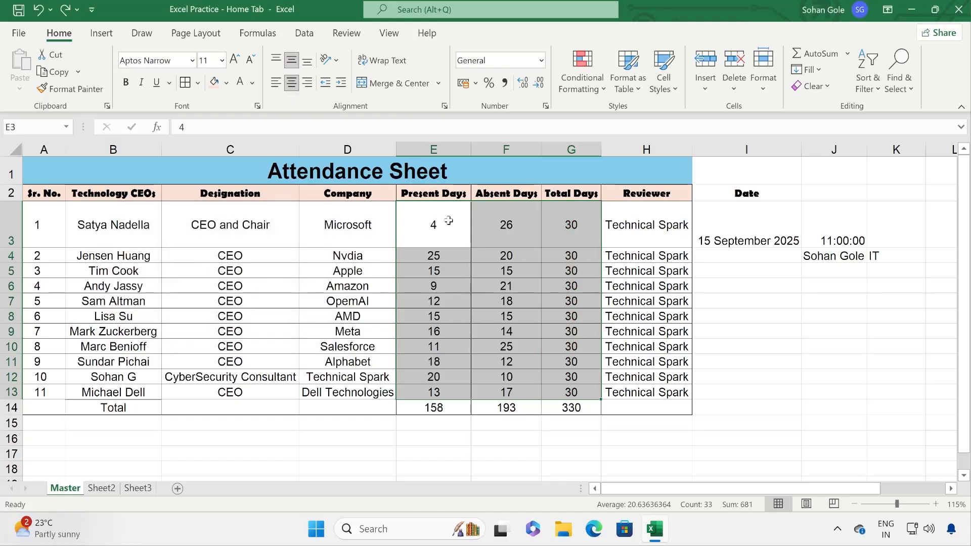
pyautogui.click(582, 73)
pyautogui.moveTo(602, 161)
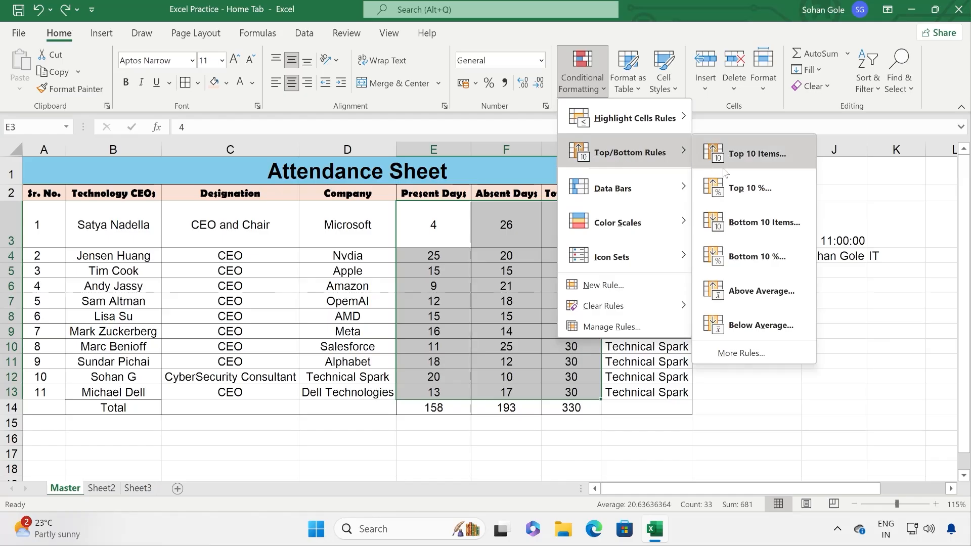
pyautogui.click(750, 196)
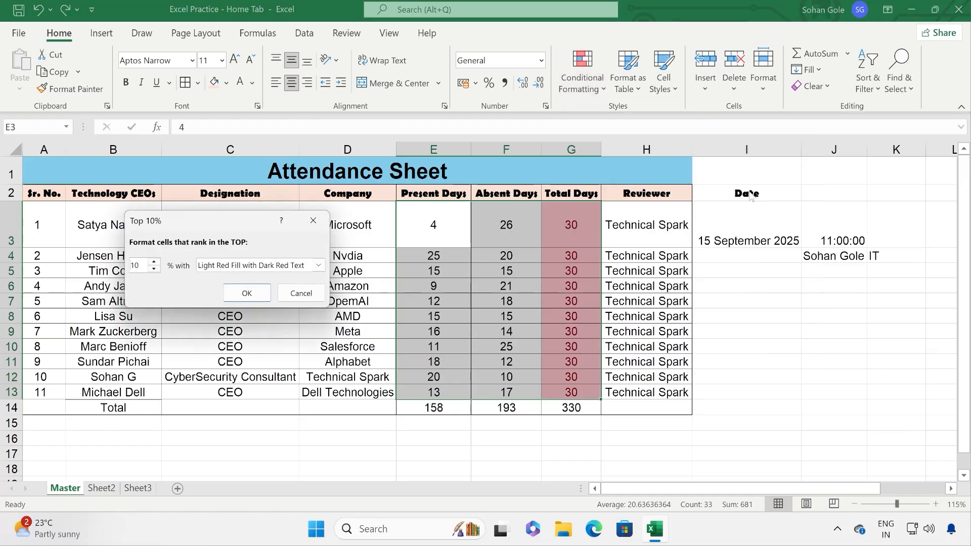
pyautogui.click(301, 293)
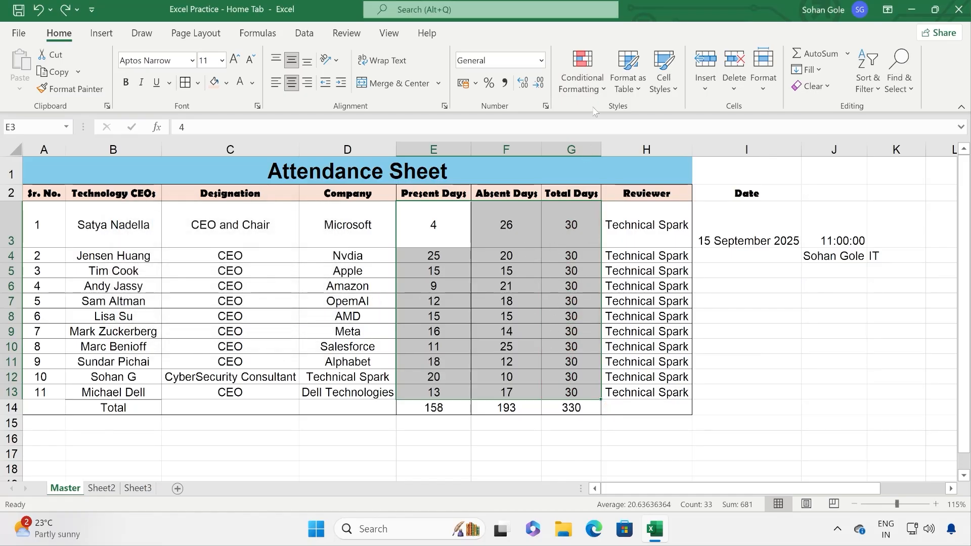
pyautogui.click(591, 90)
pyautogui.moveTo(630, 153)
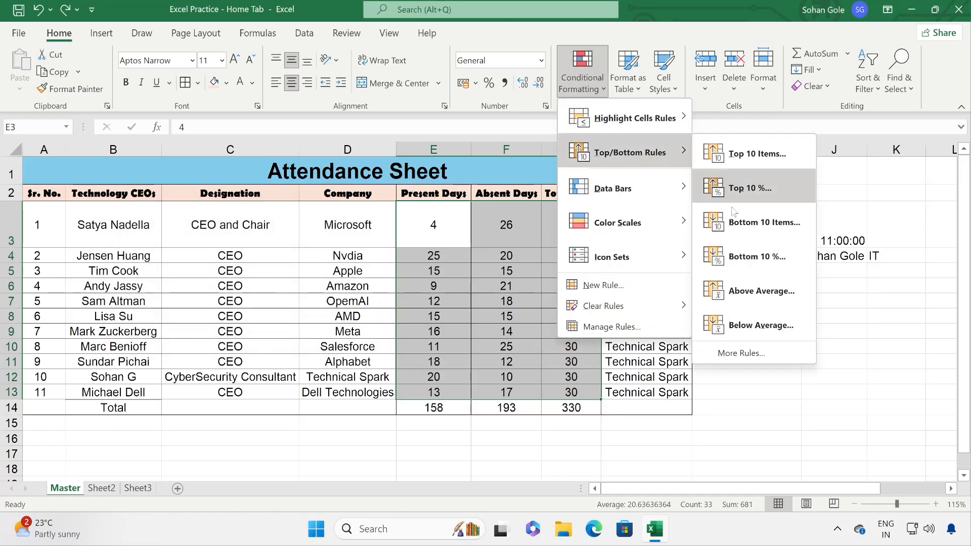
pyautogui.click(762, 230)
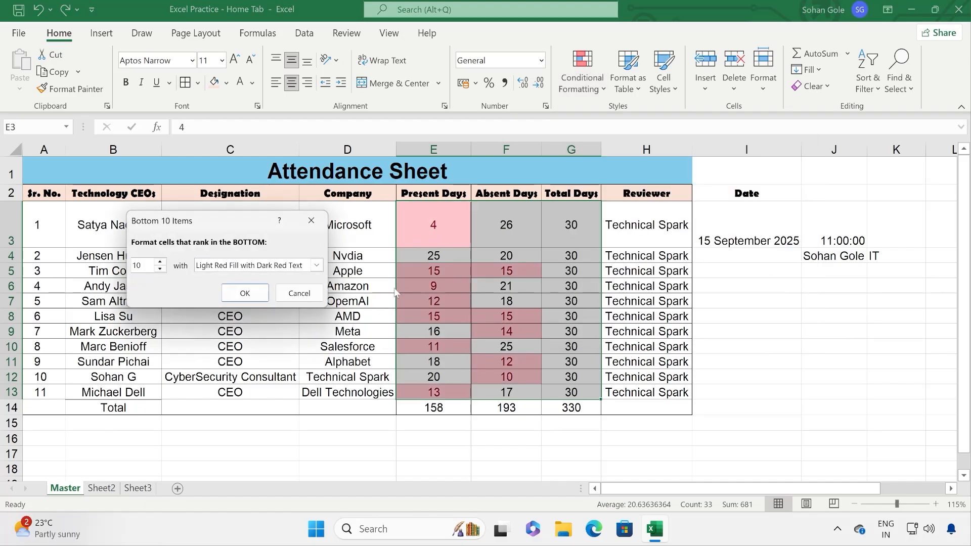
pyautogui.click(299, 294)
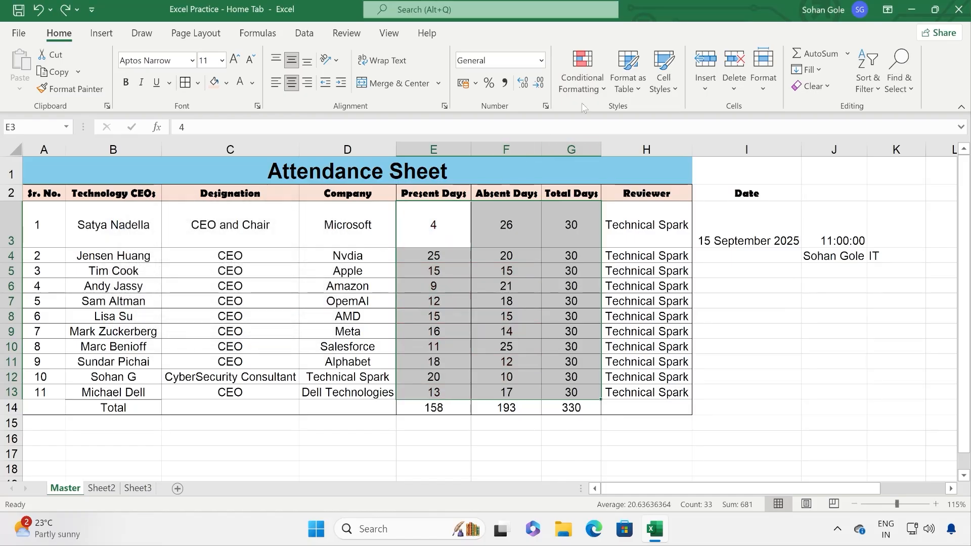
pyautogui.click(583, 87)
pyautogui.moveTo(613, 228)
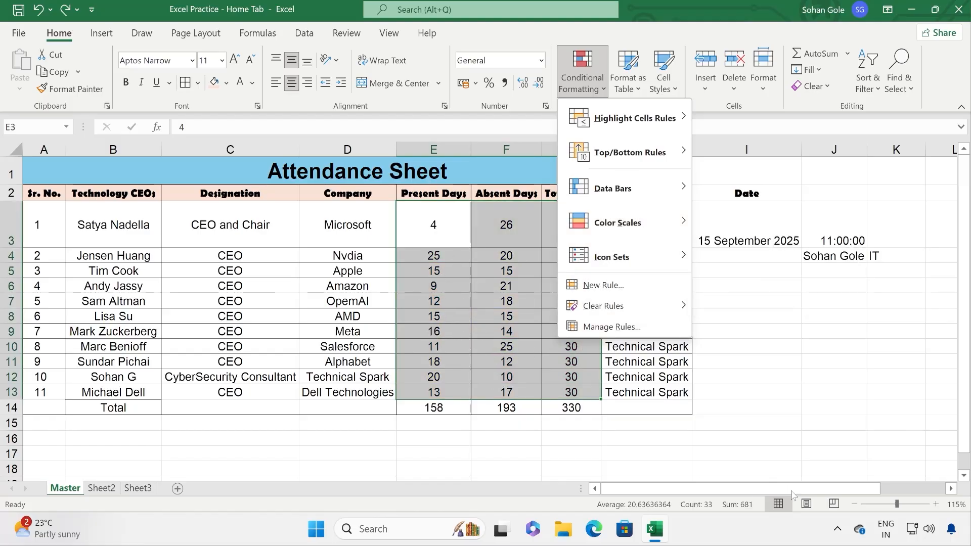
# Step: Scroll right and open the Data Bars More Rules dialog, moved clear of columns E–G
pyautogui.click(933, 492)
pyautogui.hscroll(3, 845, 419)
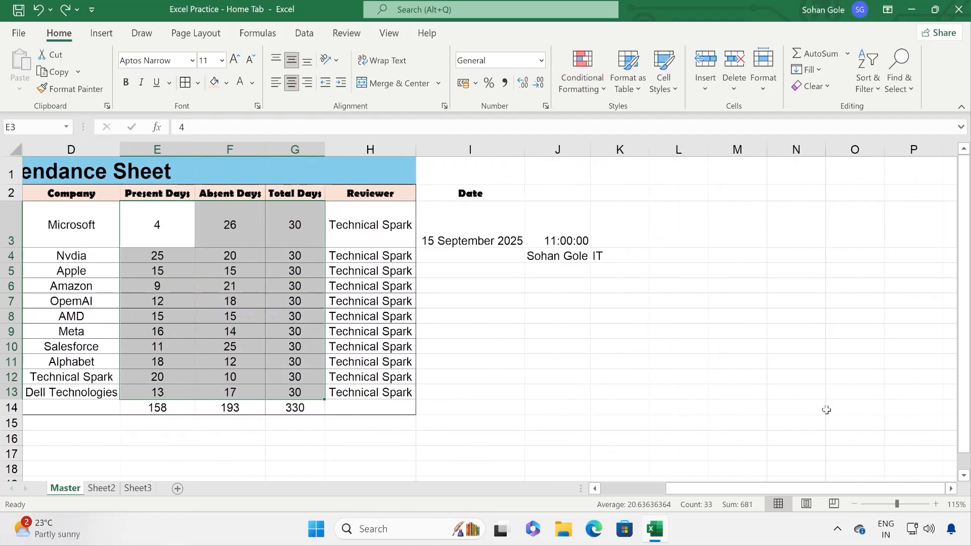
pyautogui.click(582, 81)
pyautogui.moveTo(614, 200)
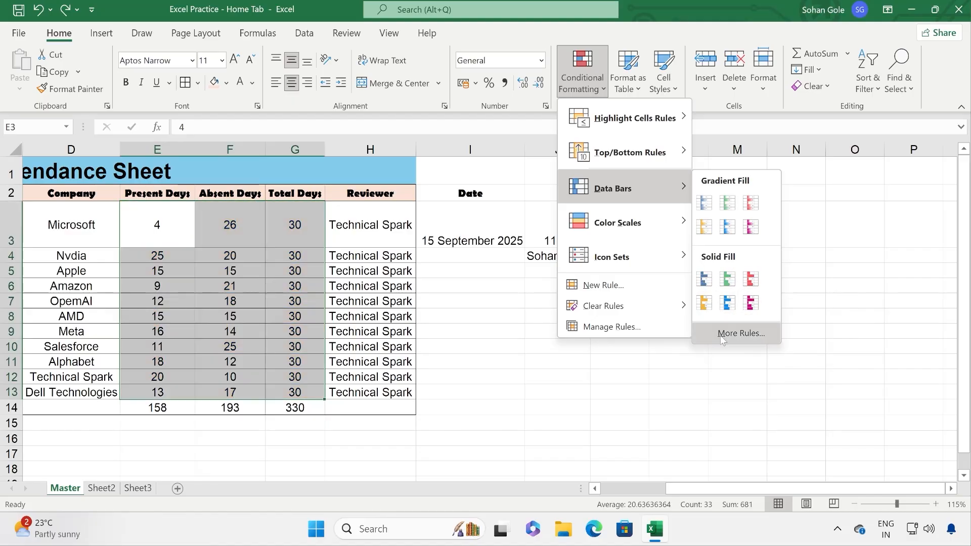
pyautogui.click(734, 334)
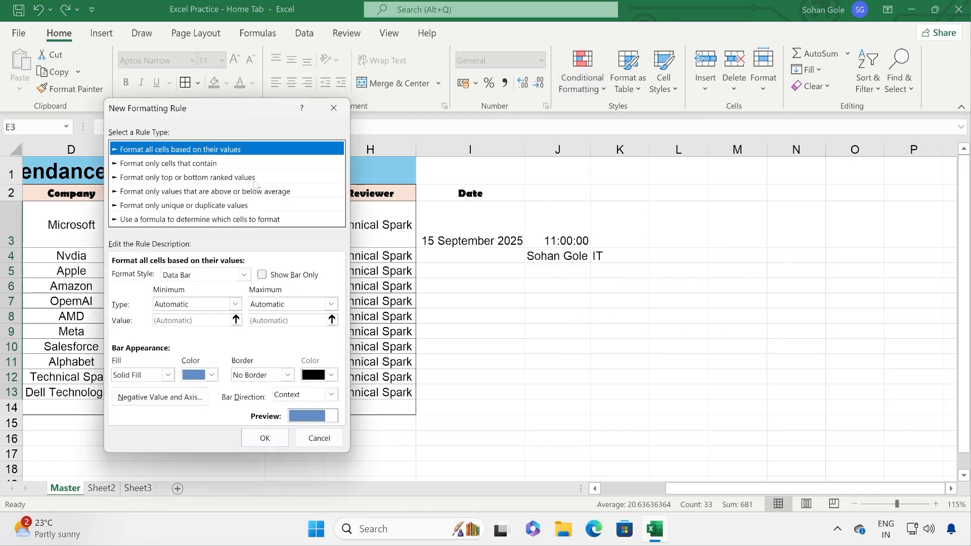
pyautogui.moveTo(212, 109); pyautogui.dragTo(633, 87)
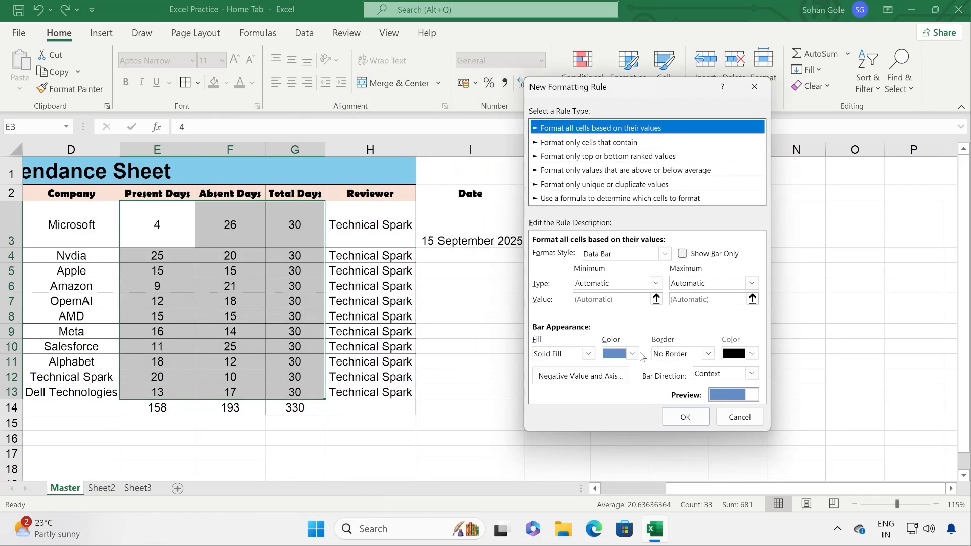
# Step: Browse rule types, cancel the dialog, and preview 3 Arrows (Colored) icons on the day counts
pyautogui.click(577, 160)
pyautogui.click(579, 174)
pyautogui.click(581, 186)
pyautogui.click(580, 156)
pyautogui.click(585, 142)
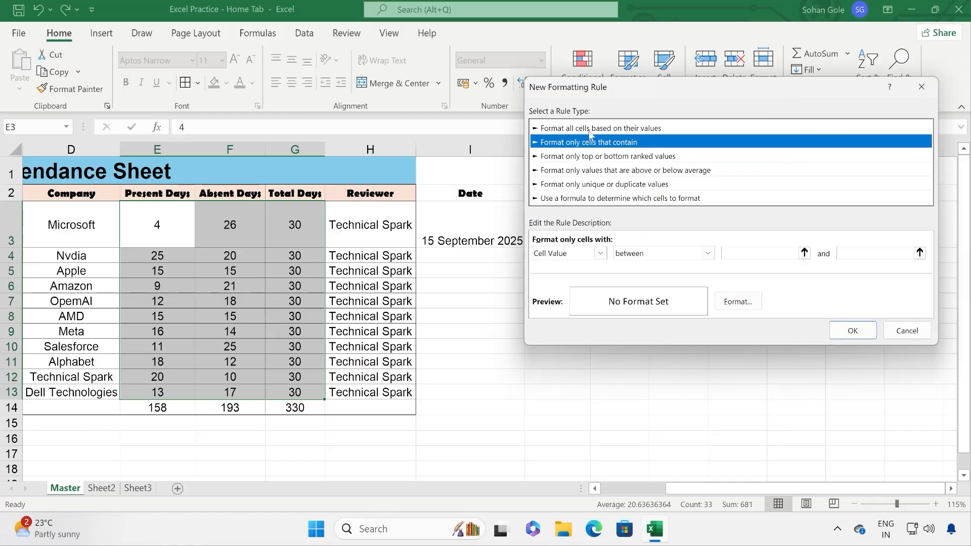
pyautogui.click(591, 130)
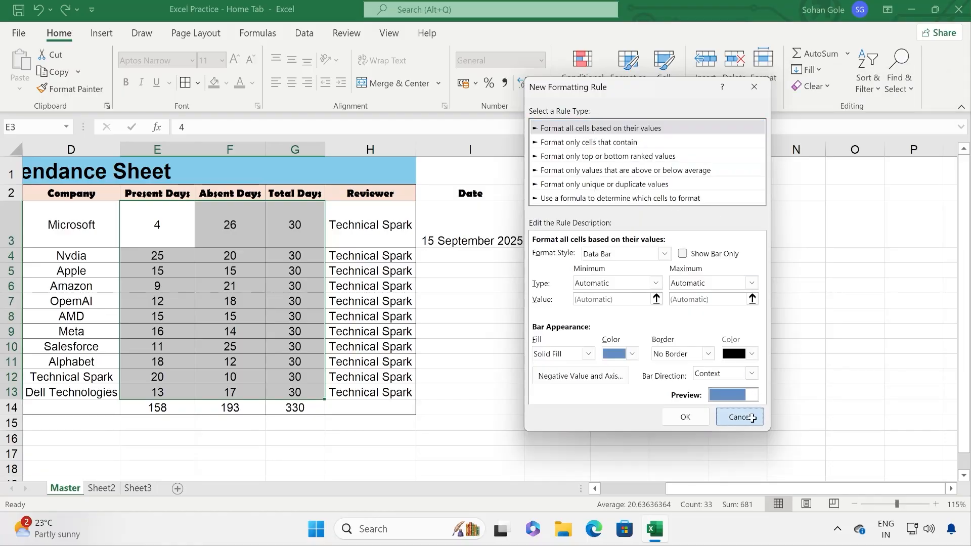
pyautogui.click(740, 416)
pyautogui.click(586, 91)
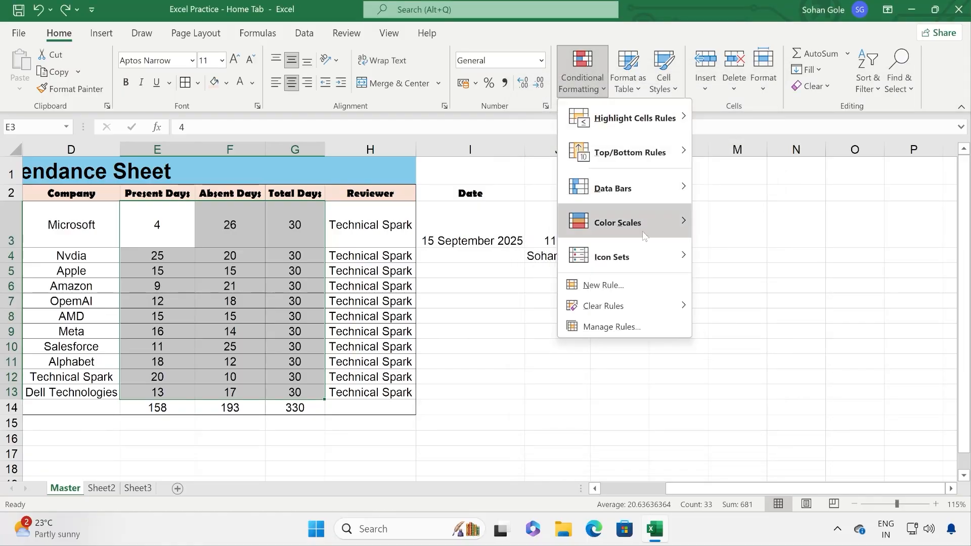
pyautogui.moveTo(649, 263)
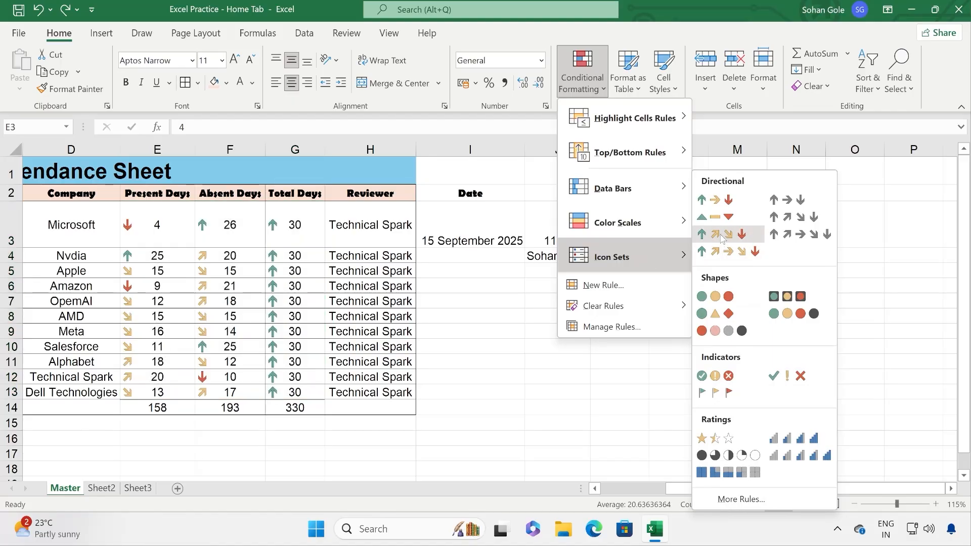
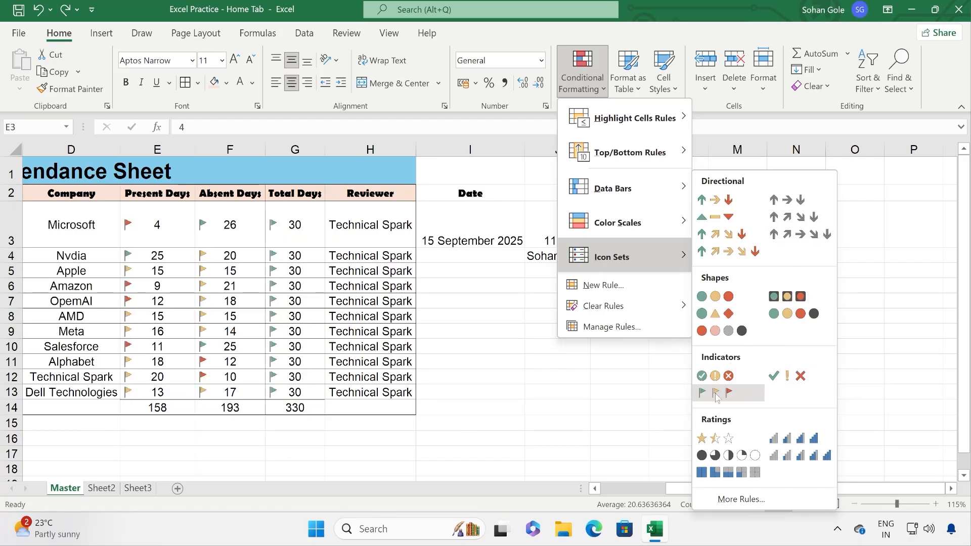
# Step: Browse icon styles in the icon-set rule dialog, then discard the rule unapplied
pyautogui.click(724, 499)
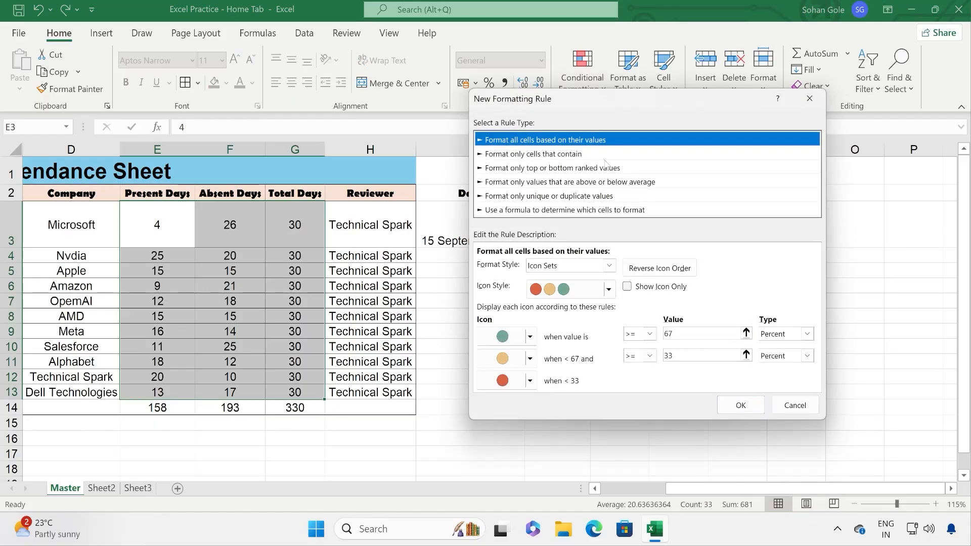
pyautogui.click(608, 290)
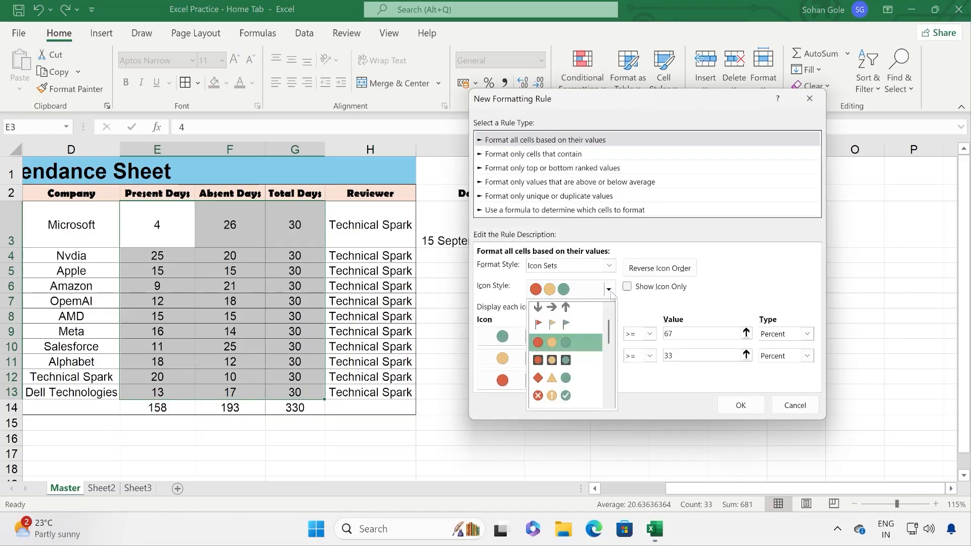
pyautogui.moveTo(611, 333)
pyautogui.mouseDown()
pyautogui.moveTo(613, 406)
pyautogui.moveTo(611, 329)
pyautogui.mouseUp()
pyautogui.click(743, 252)
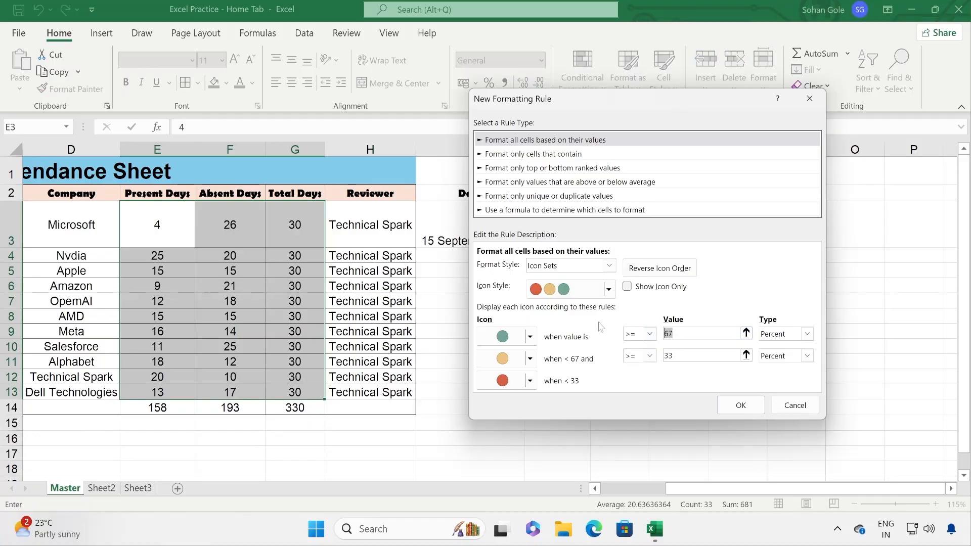
pyautogui.click(531, 358)
pyautogui.click(755, 312)
pyautogui.click(794, 405)
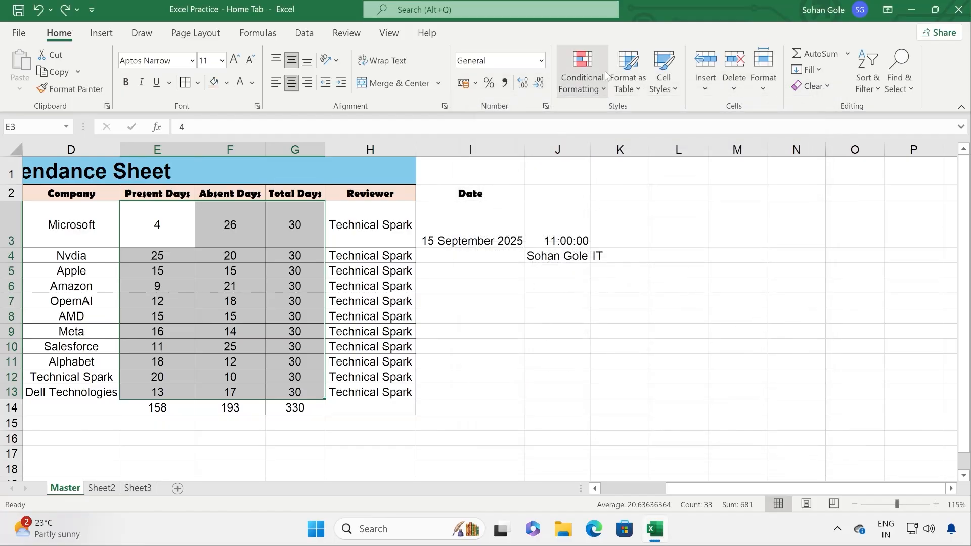
# Step: Apply the 3 Symbols (Circled) icon set to the day figures
pyautogui.click(582, 76)
pyautogui.moveTo(627, 257)
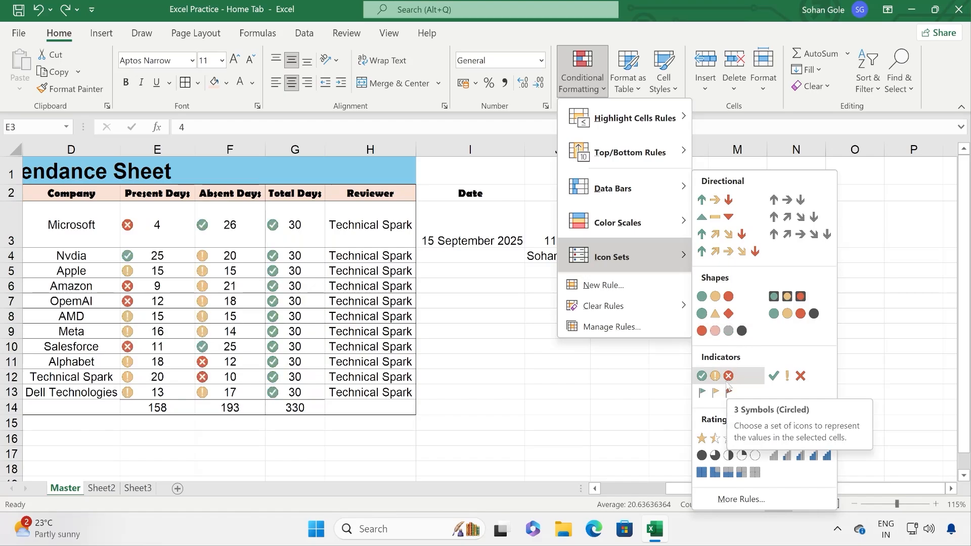
pyautogui.click(729, 379)
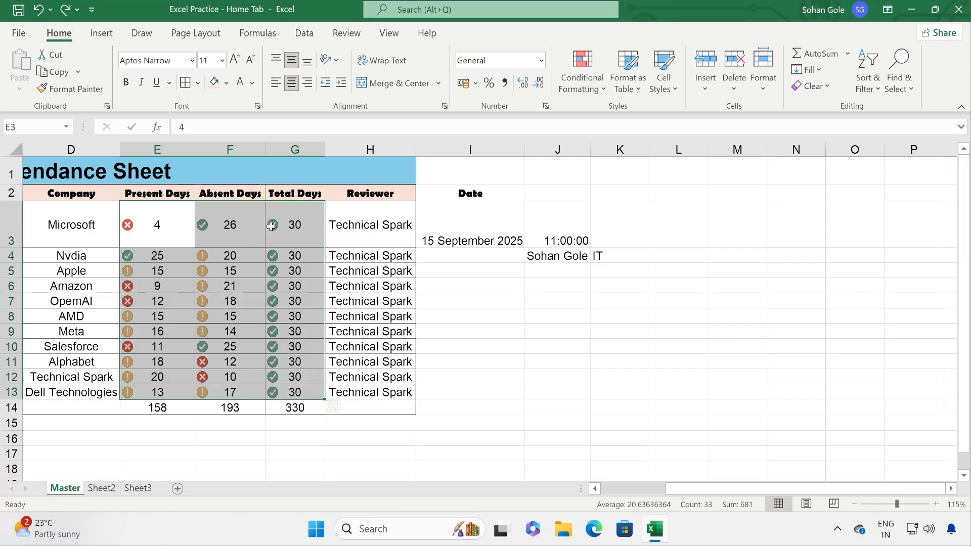
# Step: Change the icon thresholds to 70 and 40 percent and confirm the rule
pyautogui.click(598, 93)
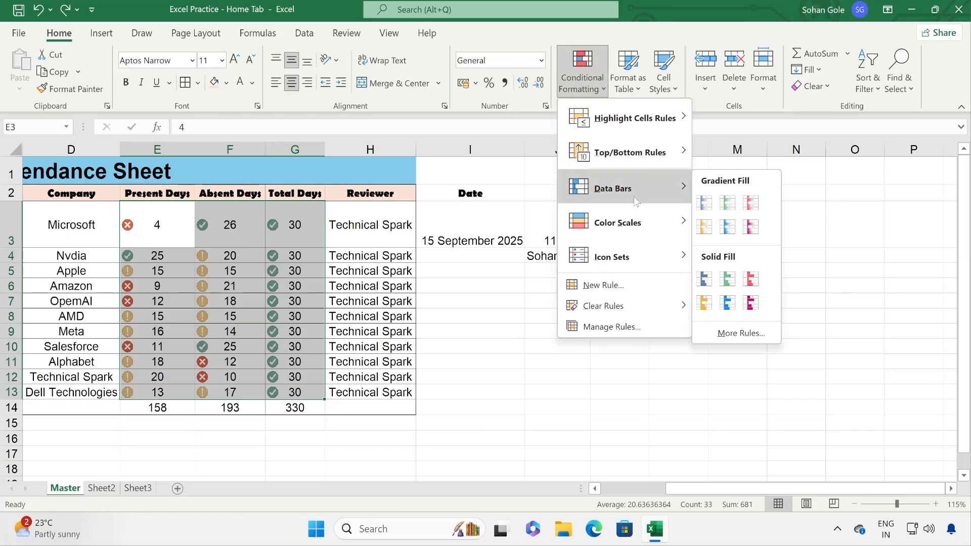
pyautogui.moveTo(654, 265)
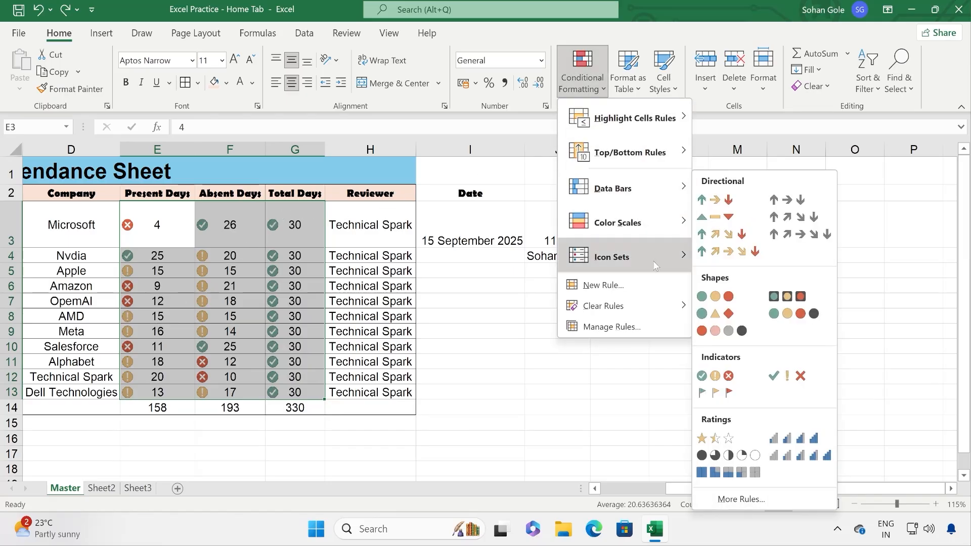
pyautogui.click(741, 499)
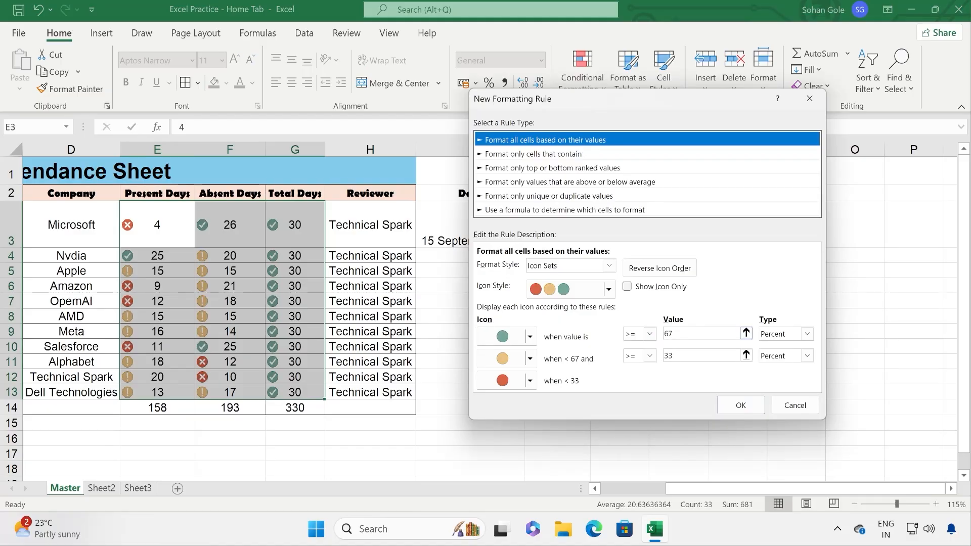
pyautogui.click(688, 356)
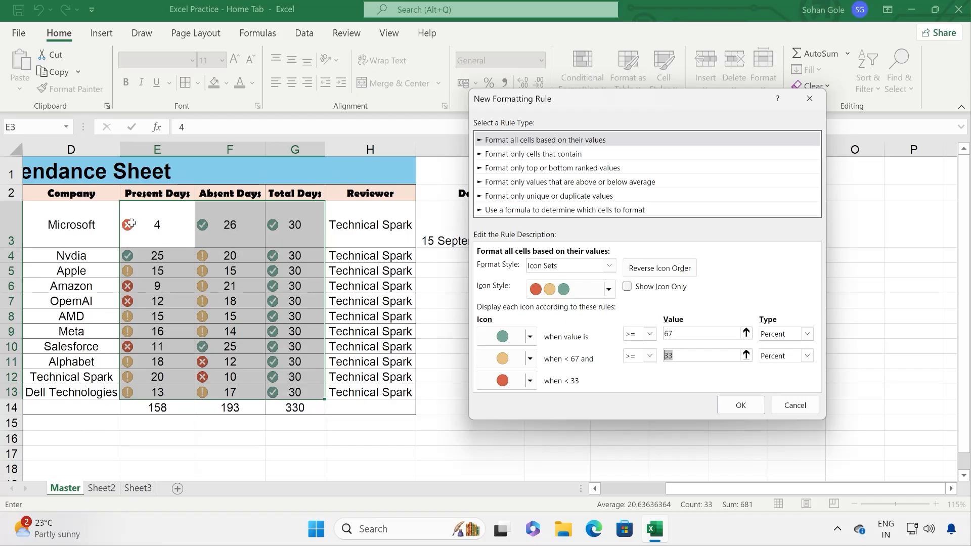
pyautogui.click(699, 337)
pyautogui.write('70')
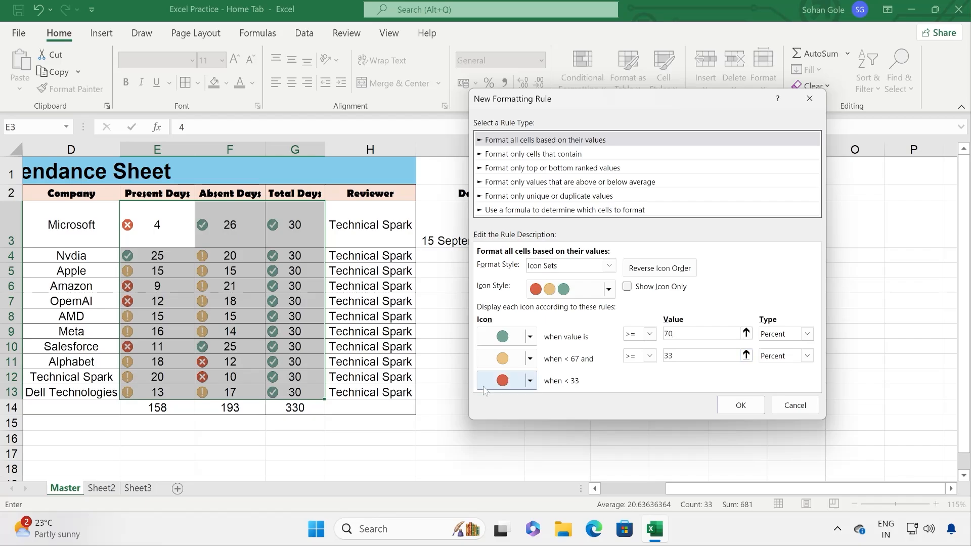
pyautogui.doubleClick(668, 356)
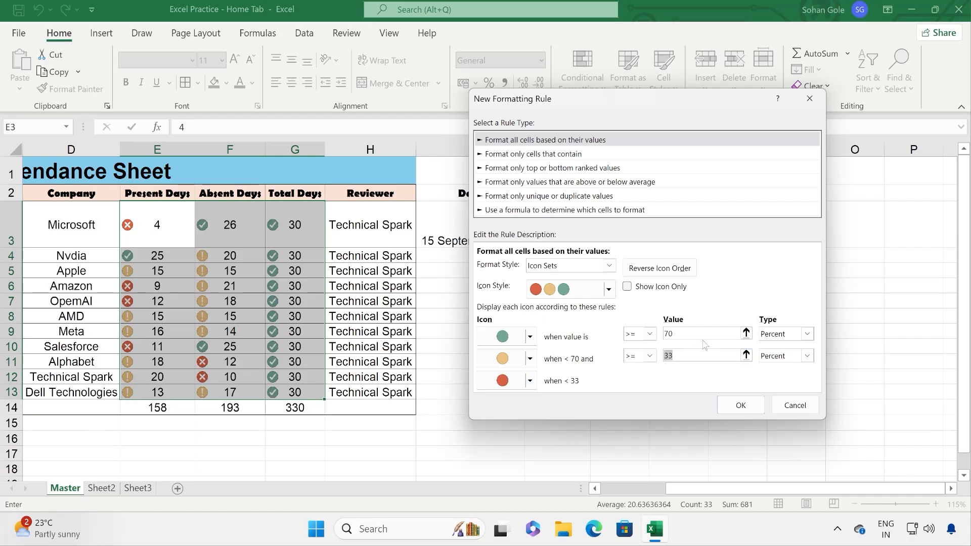
pyautogui.write('40')
pyautogui.click(741, 410)
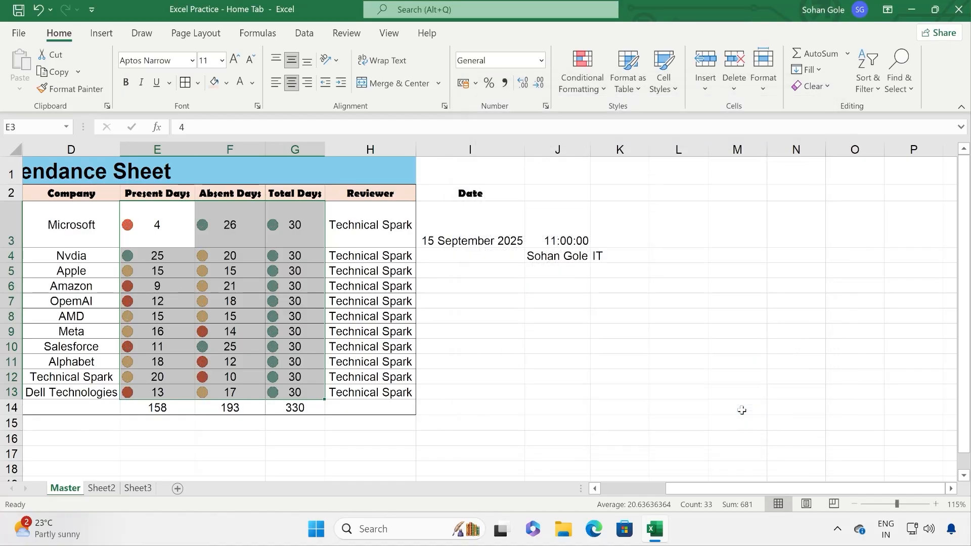
pyautogui.click(215, 283)
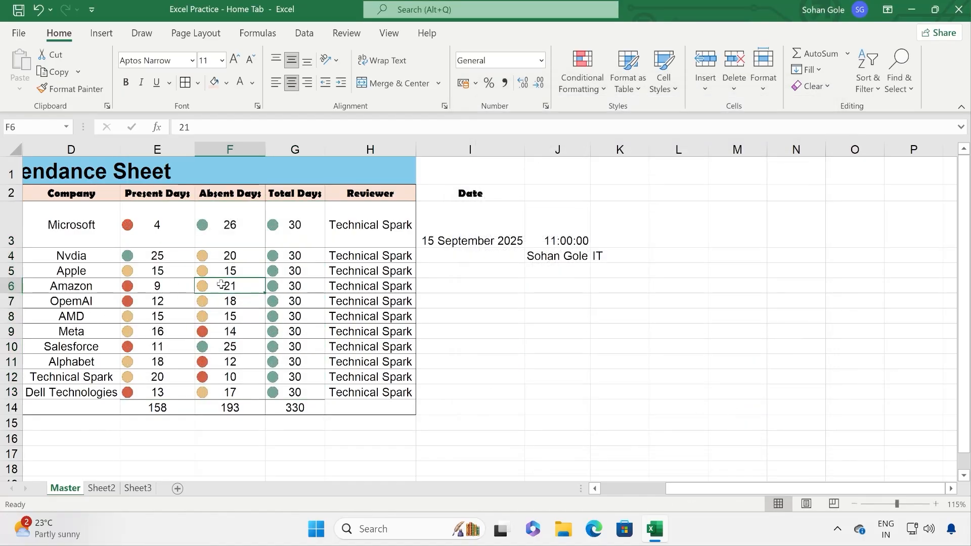
# Step: Undo the circle icons and clear conditional formatting rules from E3:G13
pyautogui.click(38, 9)
pyautogui.click(462, 327)
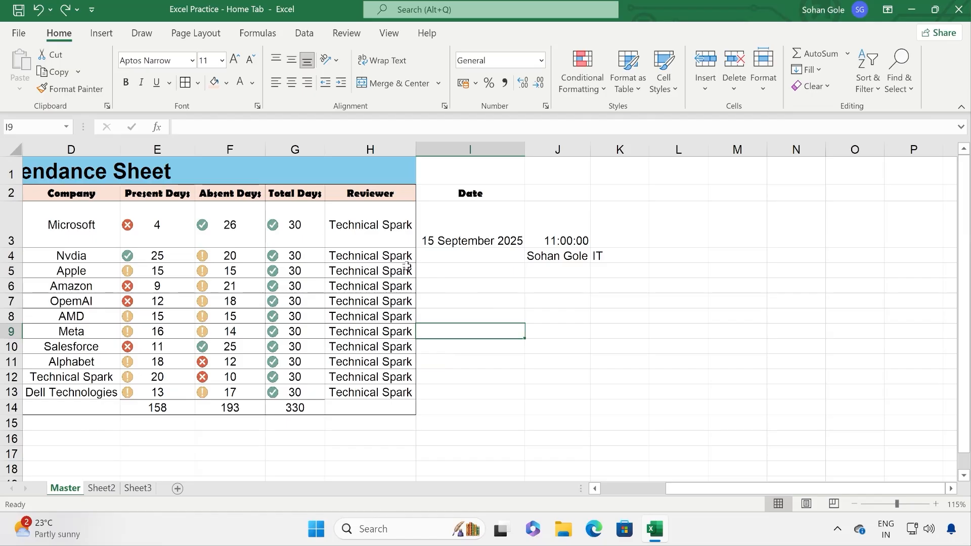
pyautogui.moveTo(132, 225); pyautogui.dragTo(322, 397)
pyautogui.click(582, 81)
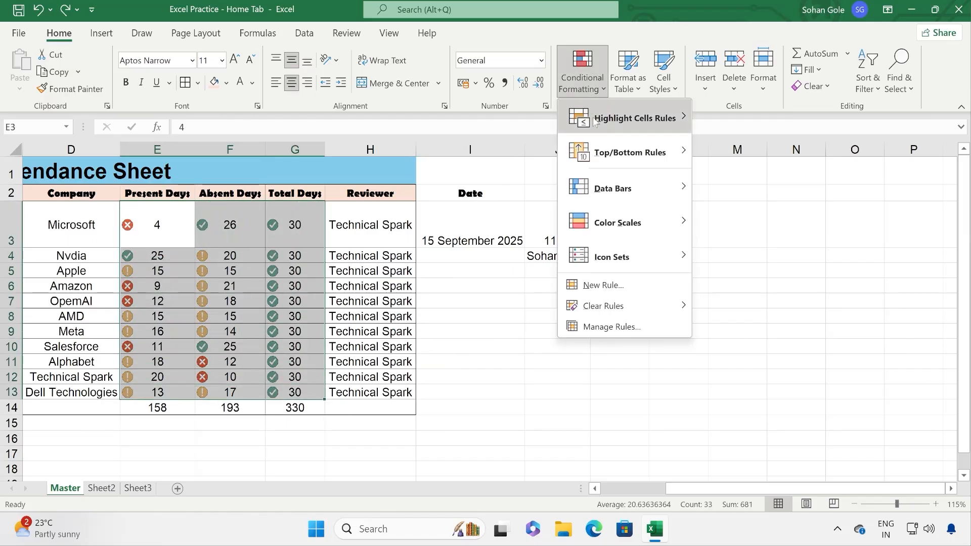
pyautogui.moveTo(636, 309)
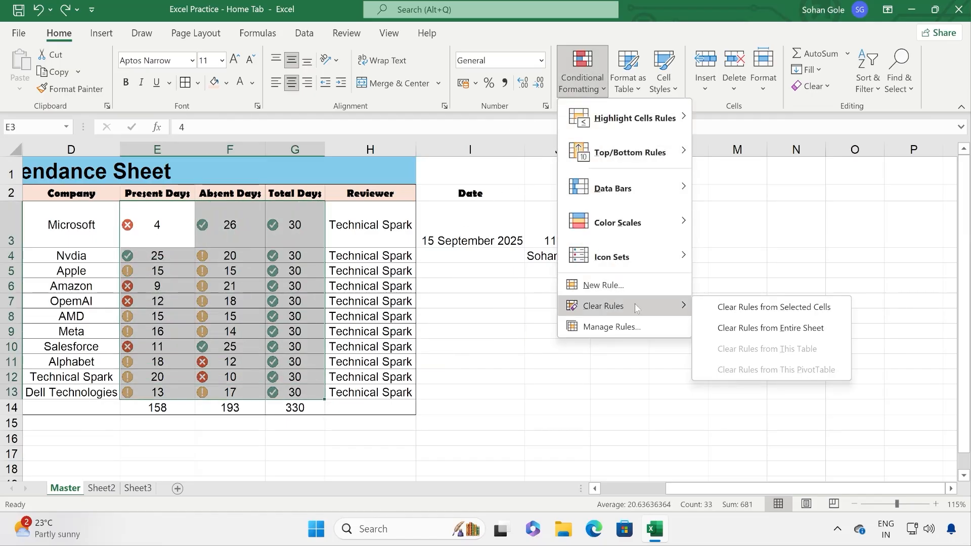
pyautogui.click(764, 305)
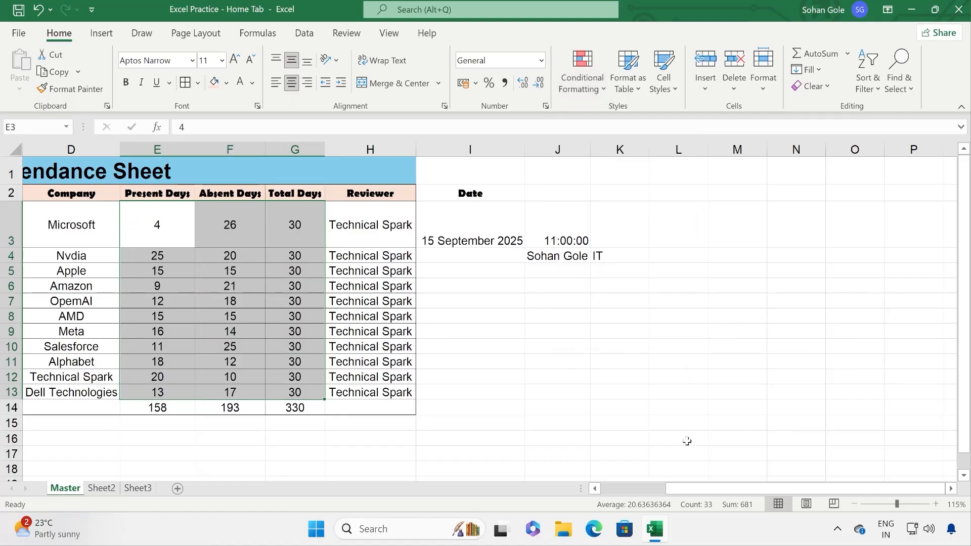
pyautogui.moveTo(707, 489); pyautogui.dragTo(642, 490)
# Step: Browse the New Formatting Rule types and discard the rule without saving
pyautogui.click(582, 75)
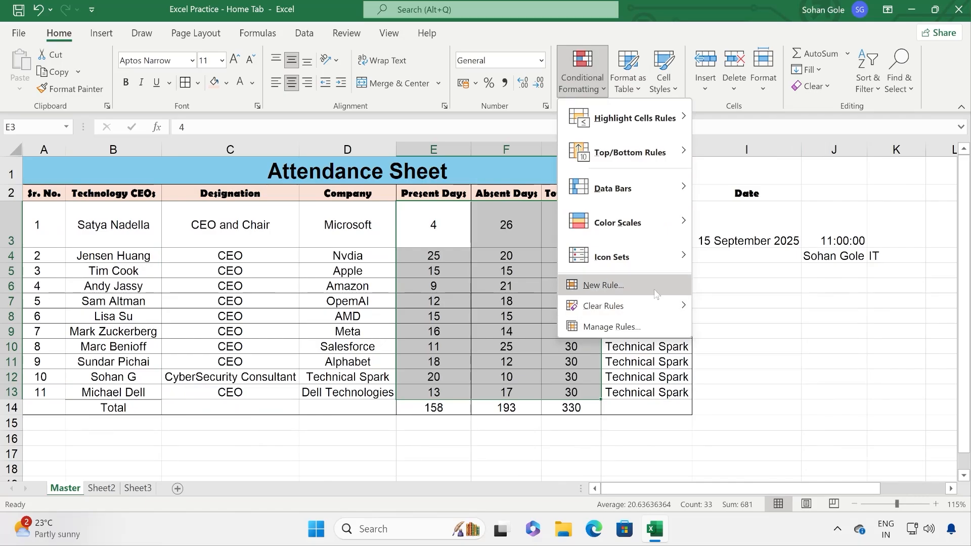
pyautogui.click(654, 286)
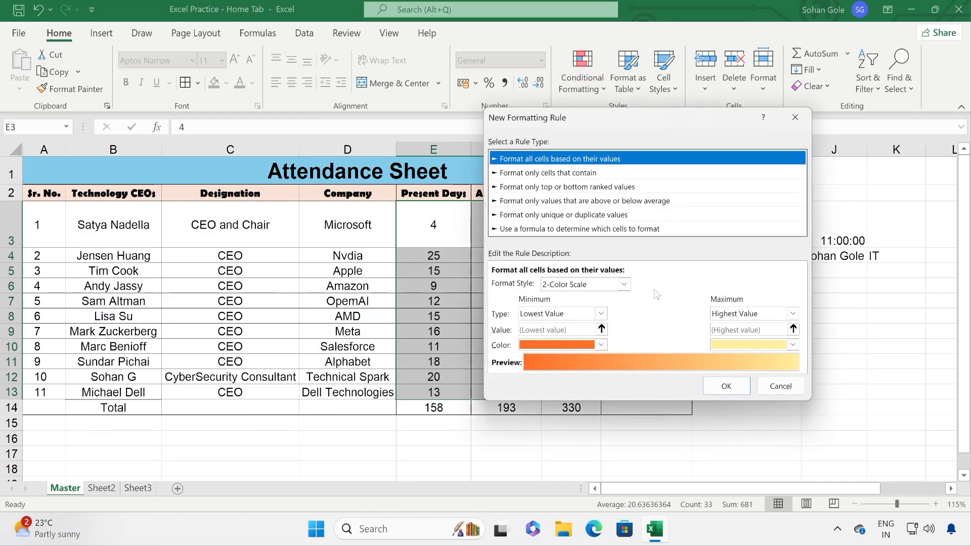
pyautogui.click(570, 185)
pyautogui.click(576, 211)
pyautogui.click(582, 229)
pyautogui.click(577, 201)
pyautogui.click(573, 159)
pyautogui.click(780, 386)
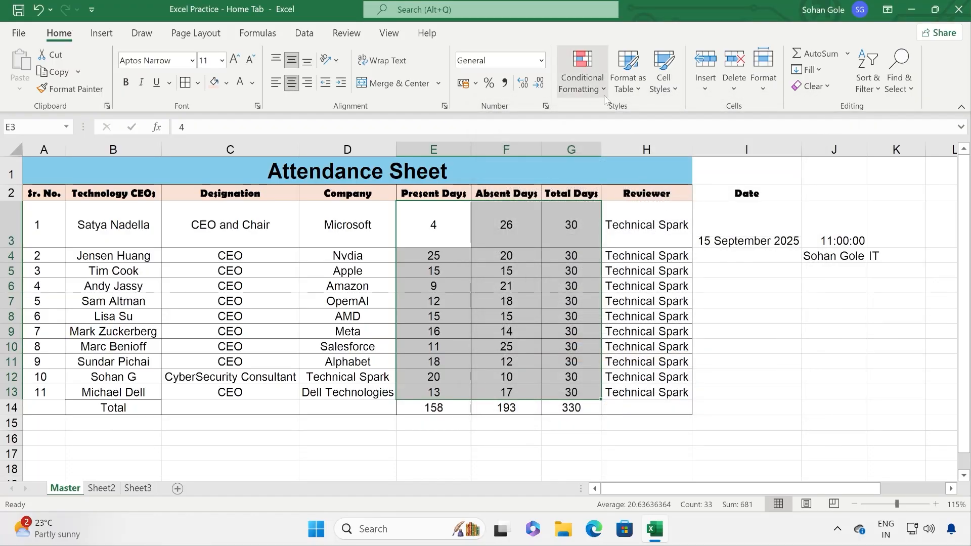
# Step: Review the rules in the Conditional Formatting Rules Manager and close it unchanged
pyautogui.click(582, 76)
pyautogui.click(636, 327)
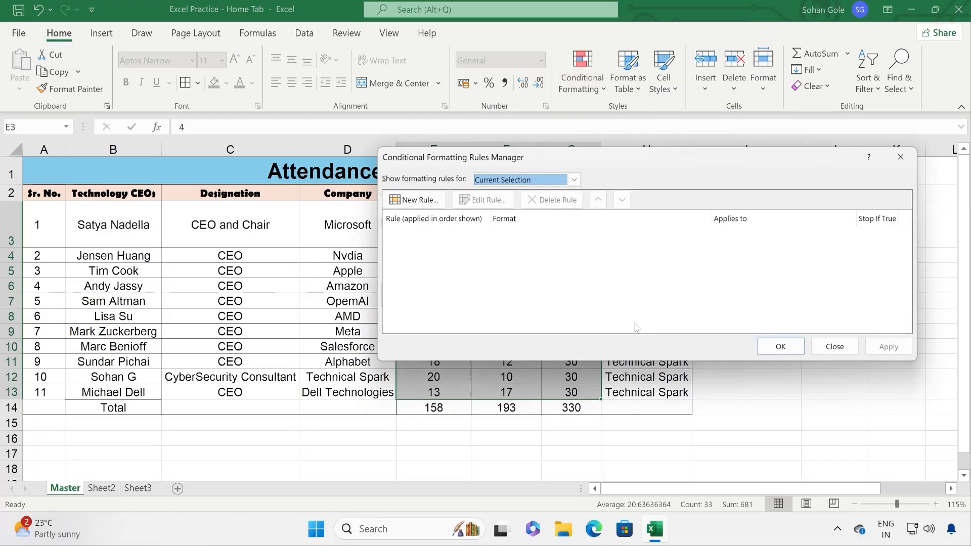
pyautogui.moveTo(463, 161); pyautogui.dragTo(297, 261)
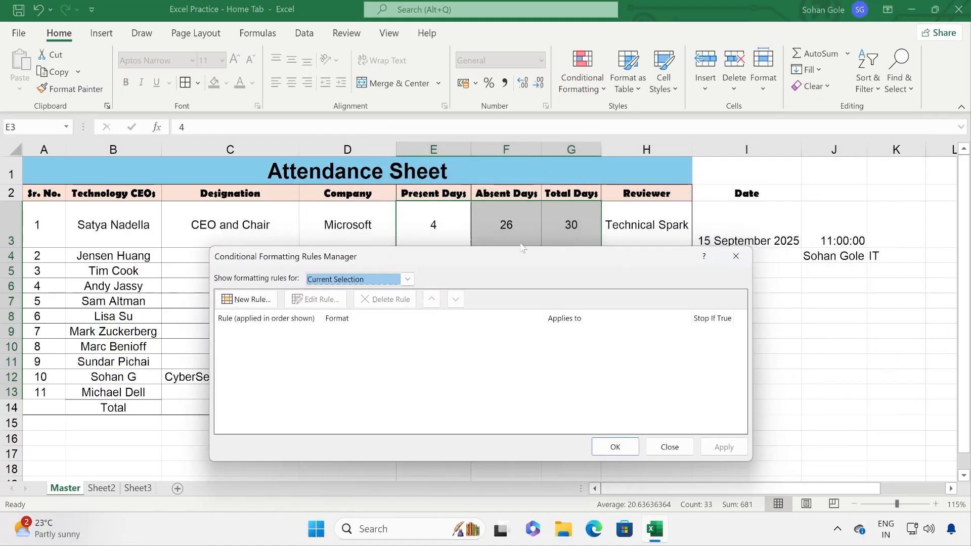
pyautogui.click(248, 299)
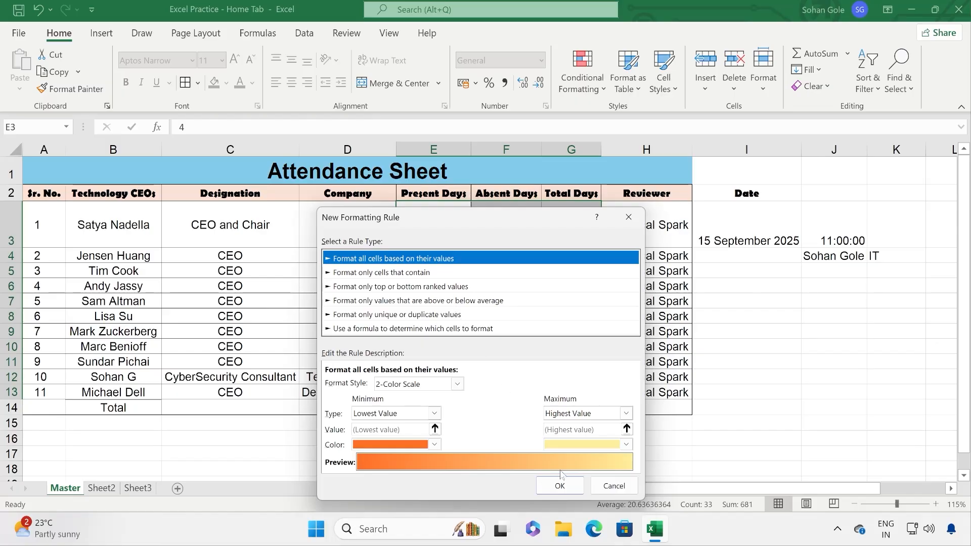
pyautogui.click(602, 485)
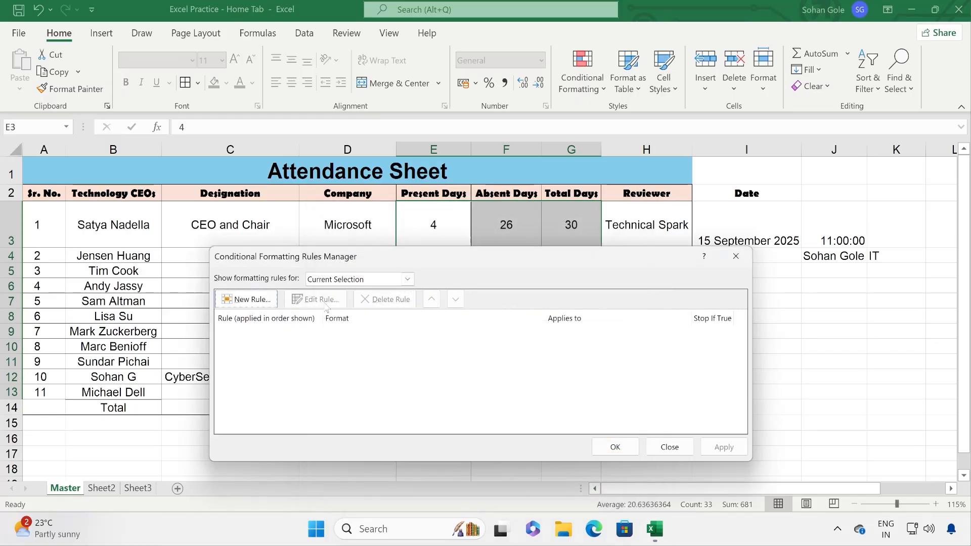
pyautogui.click(384, 282)
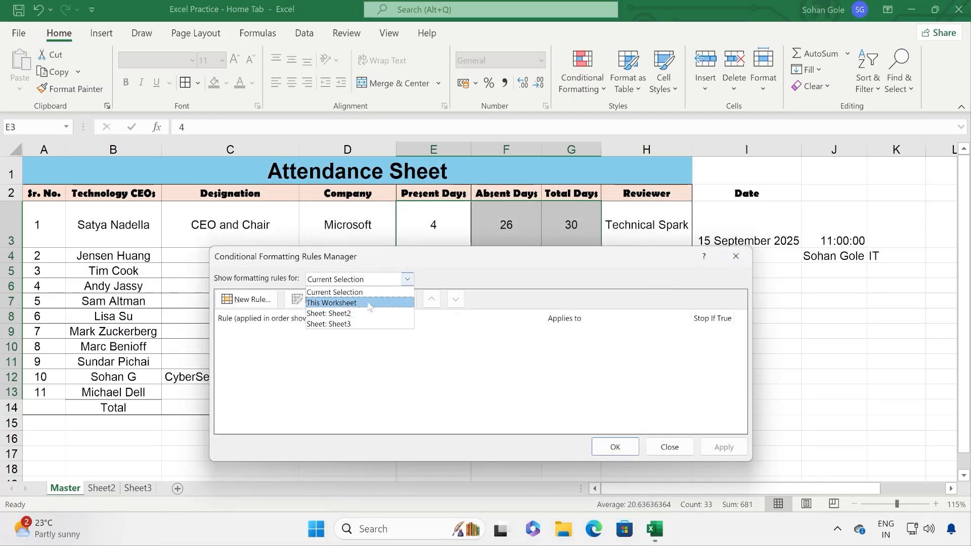
pyautogui.click(418, 349)
pyautogui.click(676, 446)
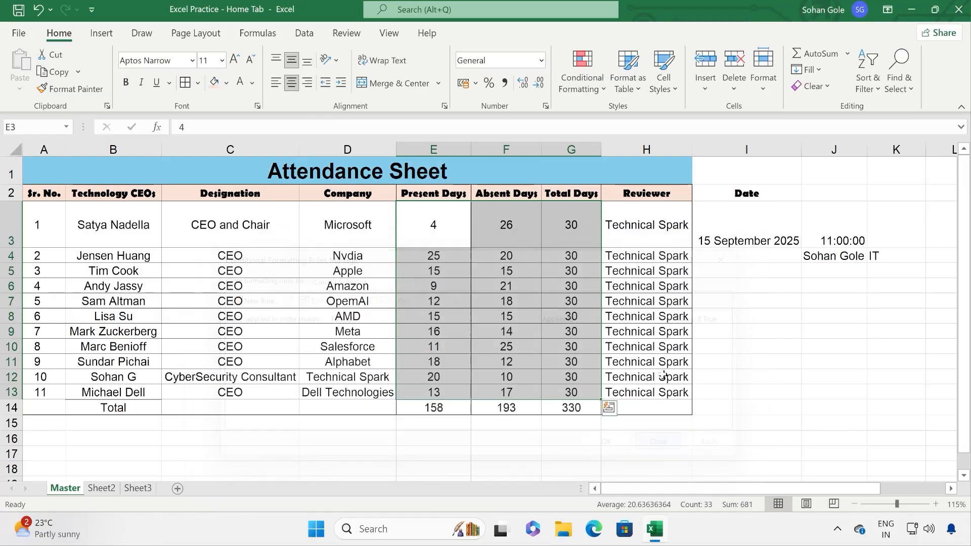
pyautogui.click(582, 81)
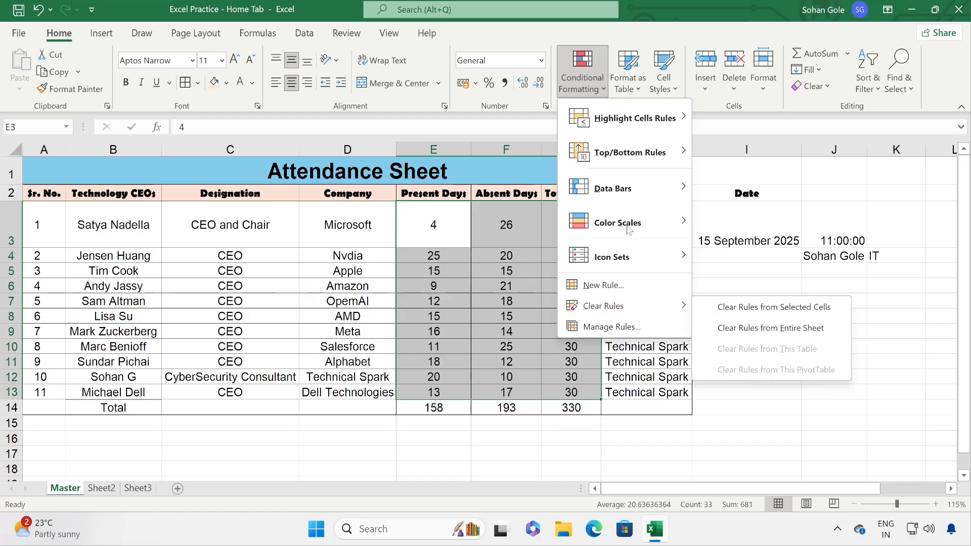
pyautogui.click(641, 87)
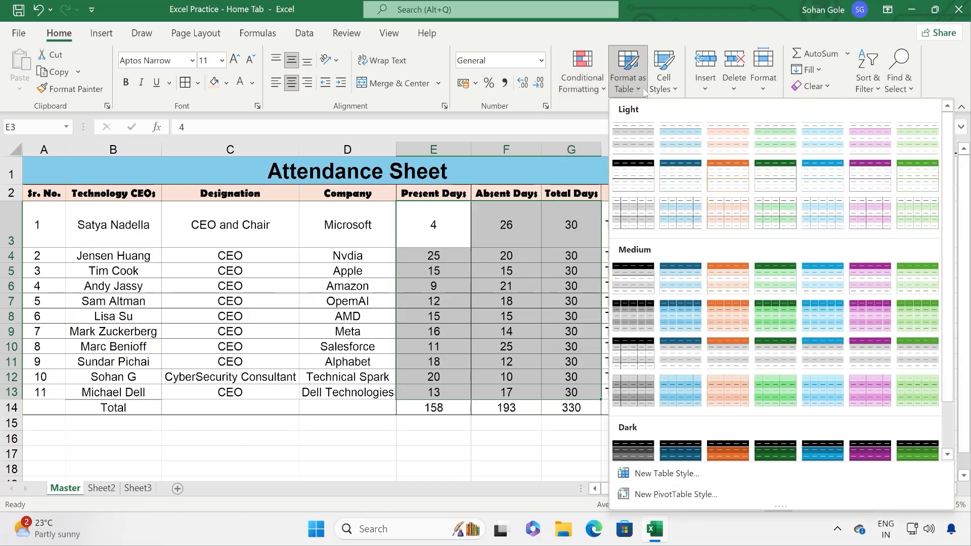
# Step: Preview table styles on A1:H14 without applying one, then bring up row 1's options
pyautogui.click(643, 89)
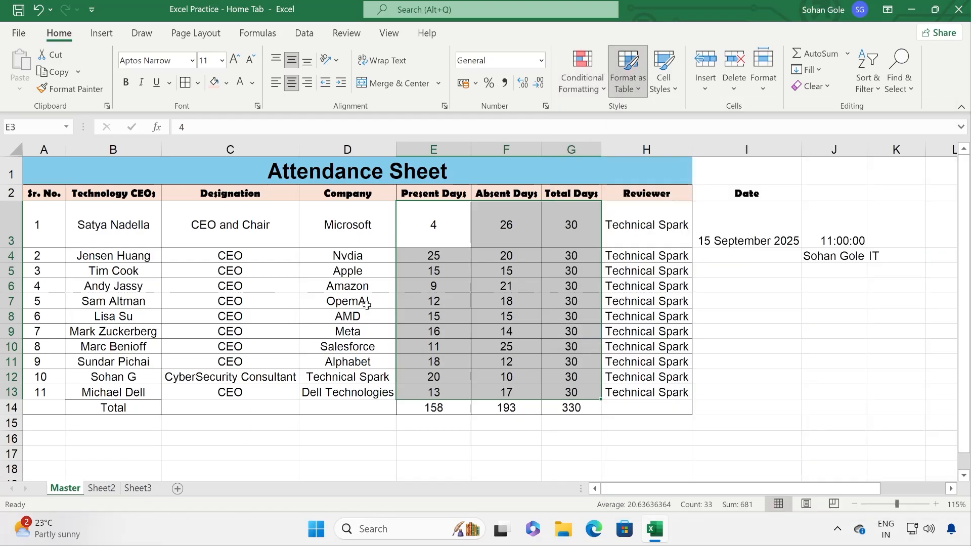
pyautogui.click(170, 168)
pyautogui.moveTo(344, 169); pyautogui.dragTo(373, 408)
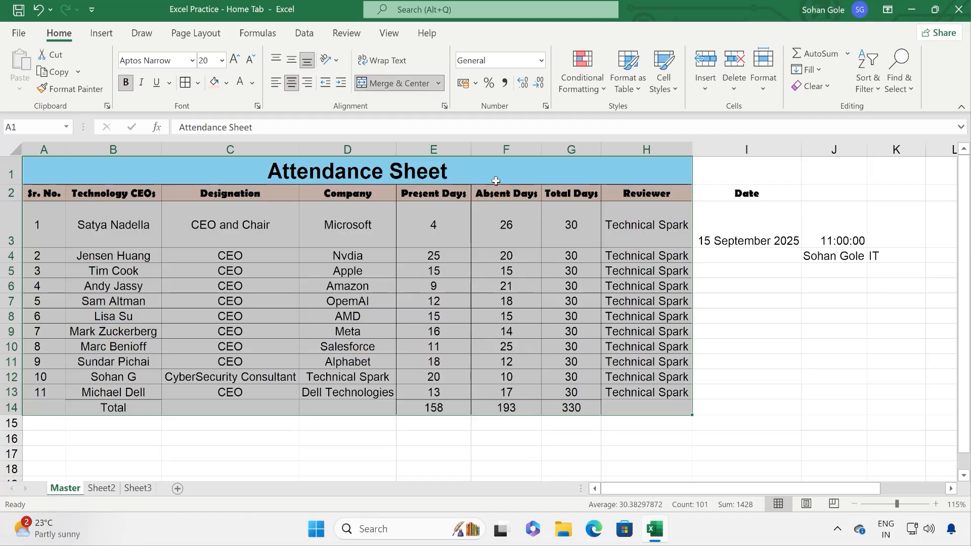
pyautogui.click(641, 95)
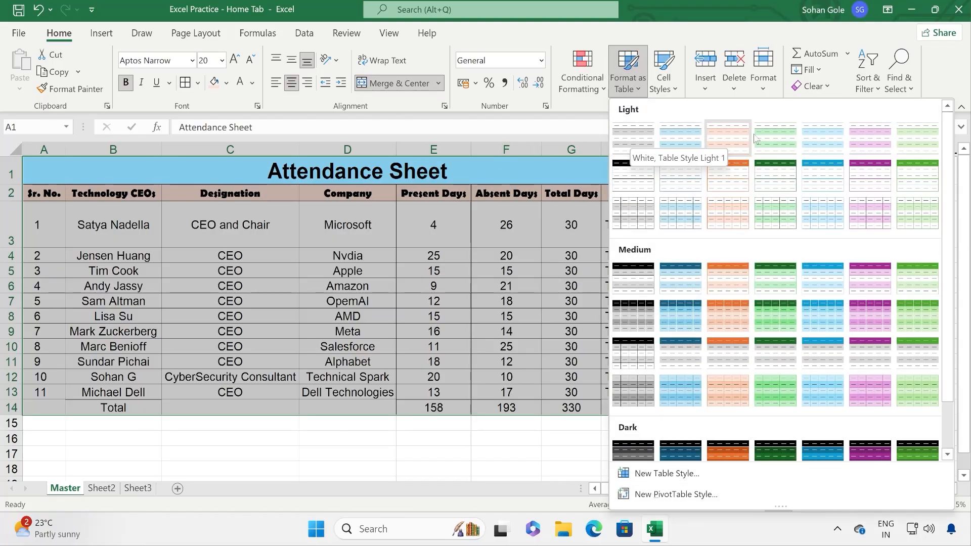
pyautogui.scroll(-2, 678, 320)
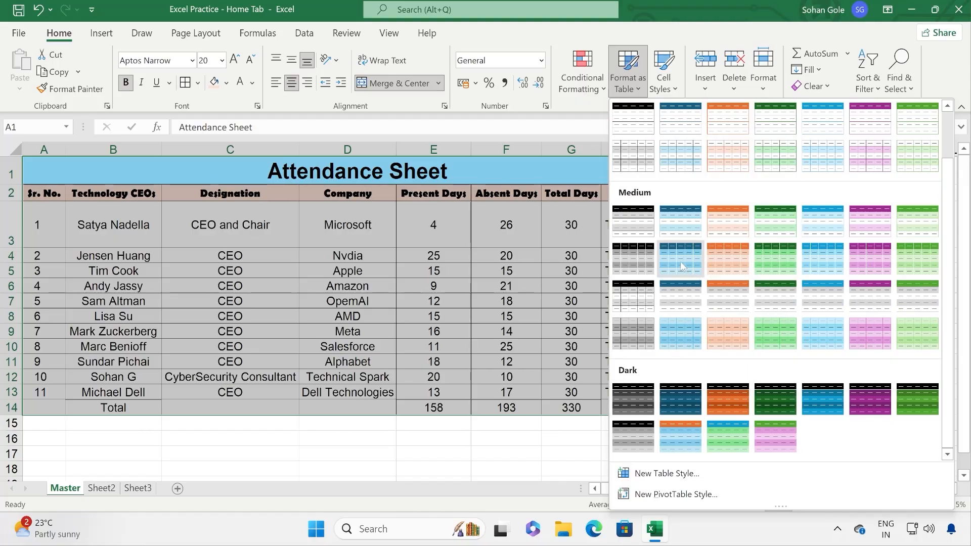
pyautogui.scroll(1, 684, 277)
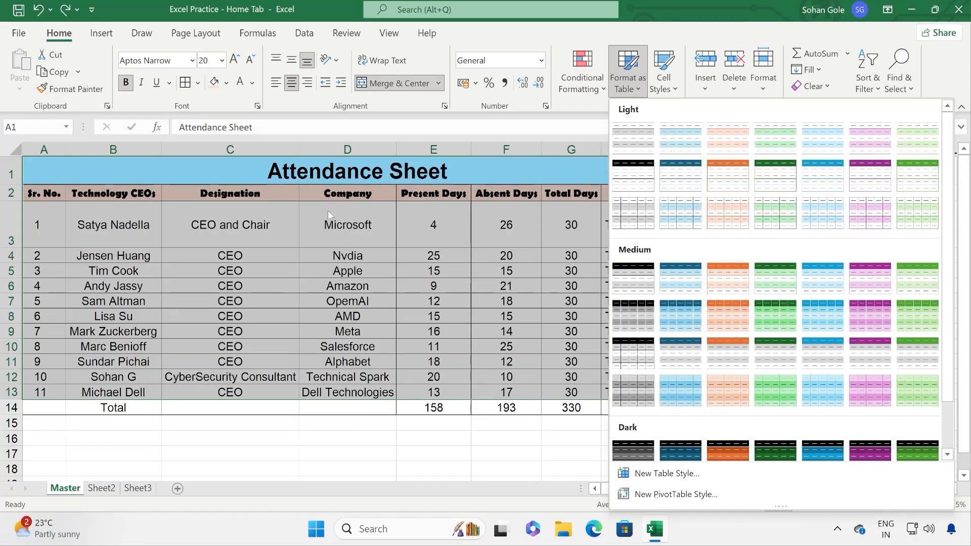
pyautogui.press('Escape')
pyautogui.click(11, 172)
pyautogui.rightClick(255, 172)
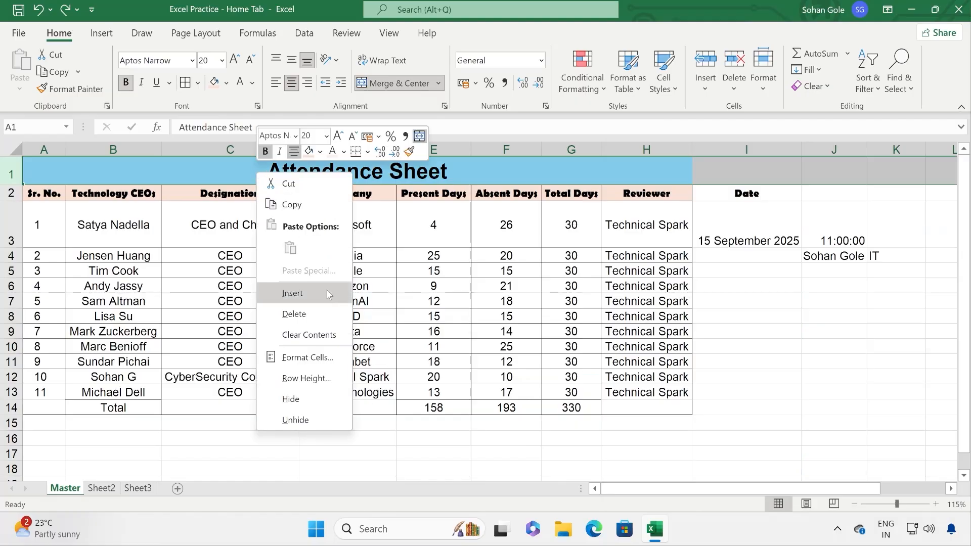
# Step: Delete the Attendance Sheet title row and the stray IT cell in J3, shifting left
pyautogui.click(291, 312)
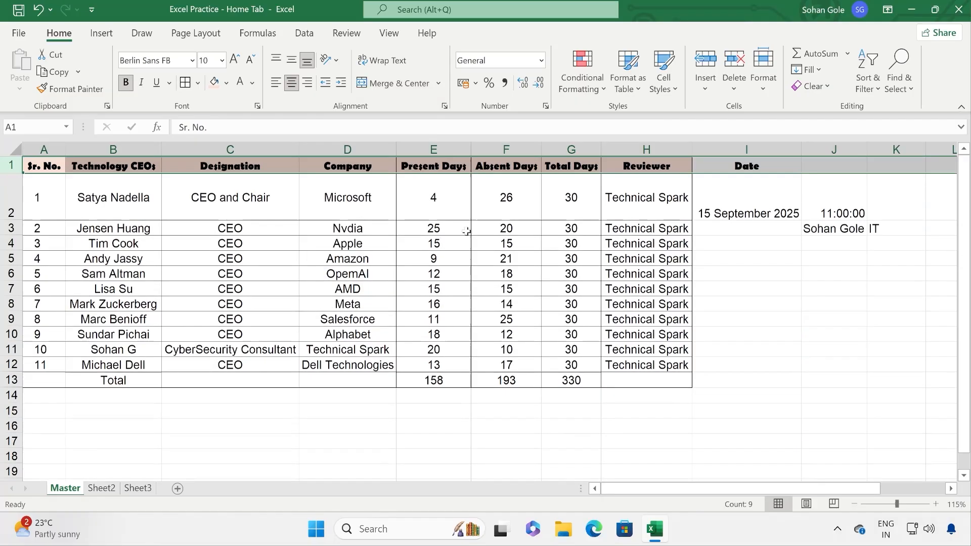
pyautogui.click(719, 170)
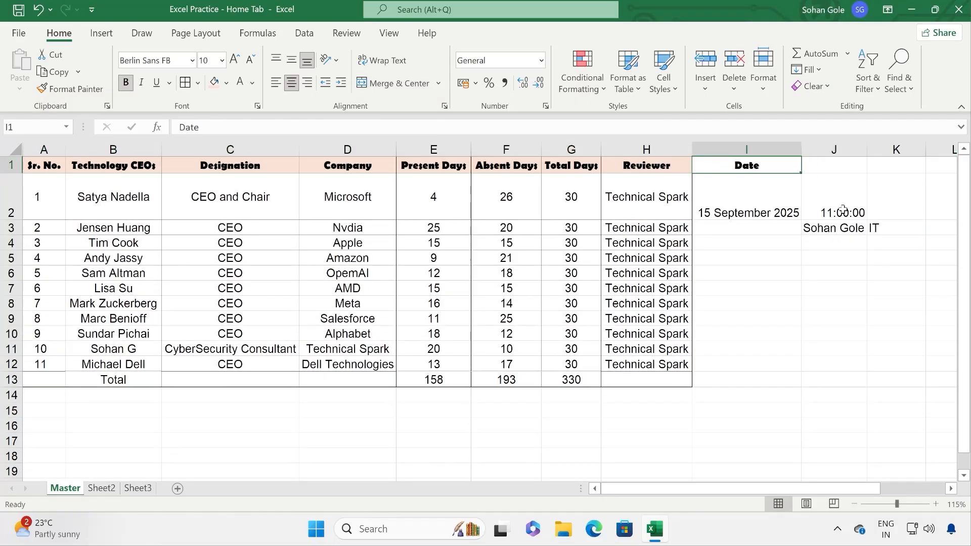
pyautogui.click(834, 150)
pyautogui.rightClick(848, 252)
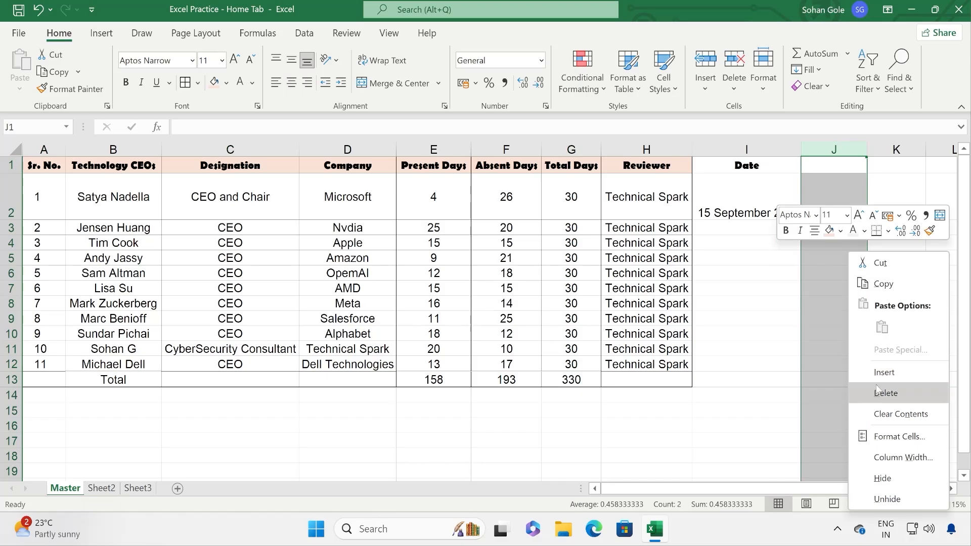
pyautogui.press('Escape')
pyautogui.click(843, 226)
pyautogui.rightClick(844, 227)
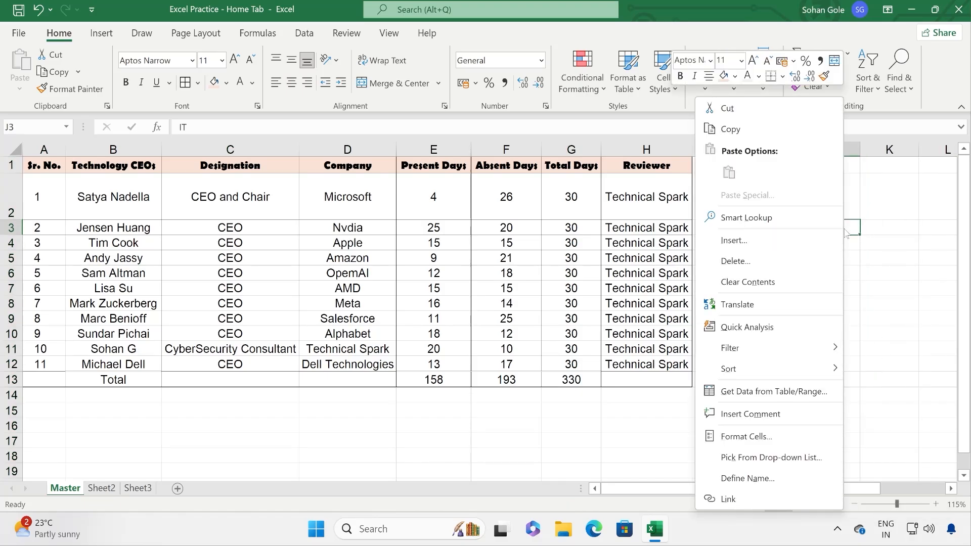
pyautogui.click(775, 261)
pyautogui.click(744, 302)
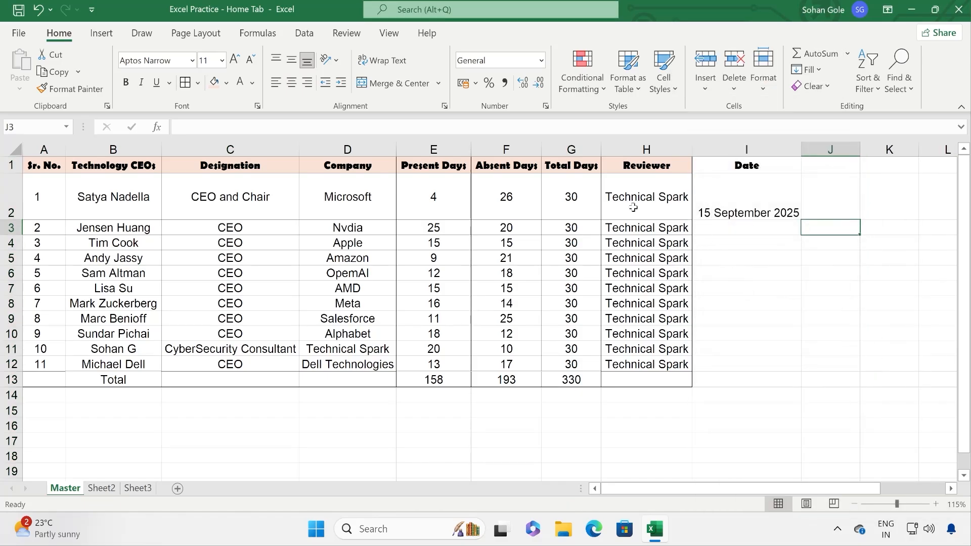
# Step: Format A1:I13 as a blue-banded table with headers
pyautogui.moveTo(45, 164); pyautogui.dragTo(773, 379)
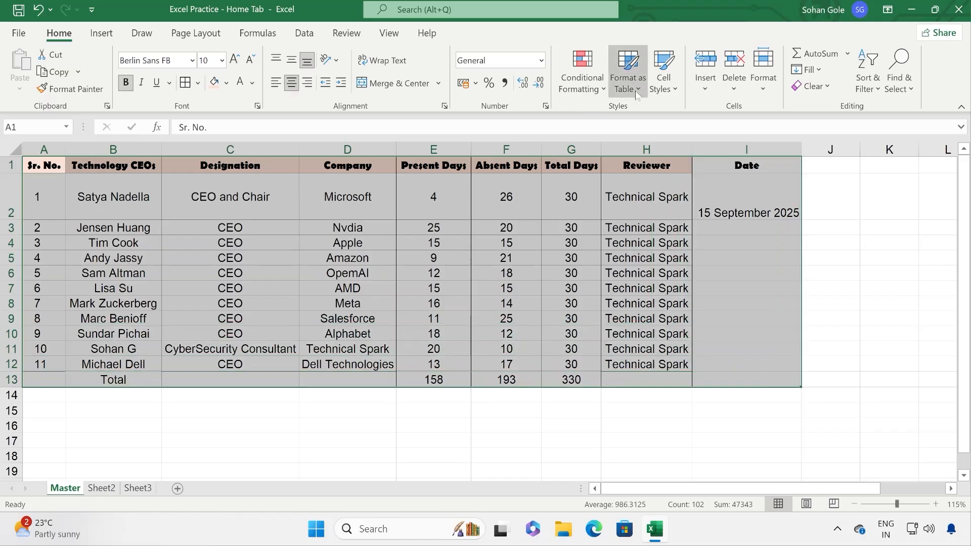
pyautogui.click(628, 71)
pyautogui.scroll(-2, 724, 358)
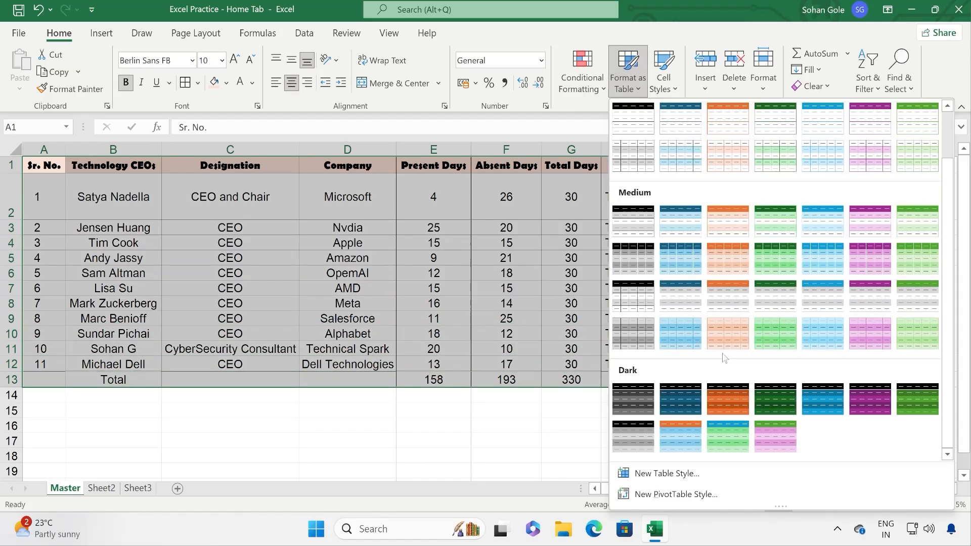
pyautogui.click(675, 433)
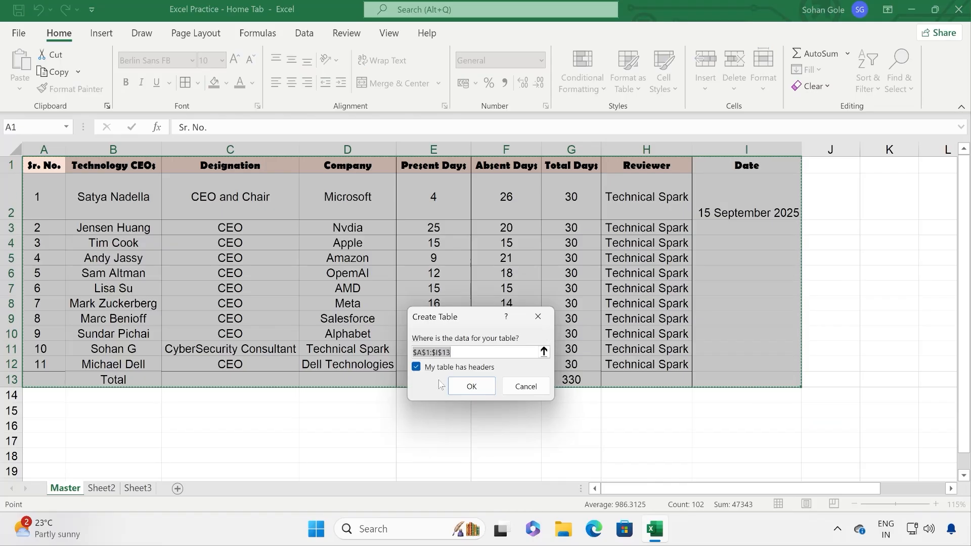
pyautogui.click(472, 388)
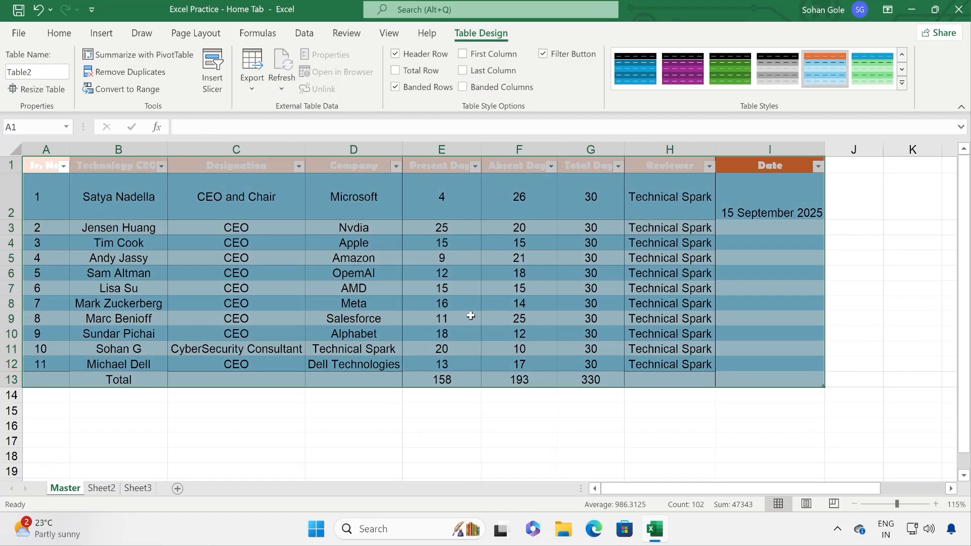
pyautogui.click(471, 316)
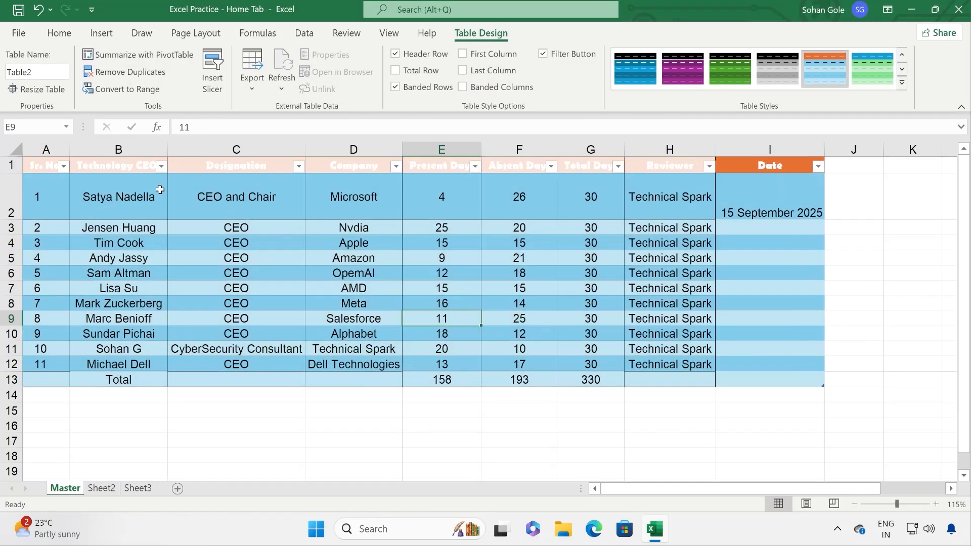
# Step: Make the header row text Automatic colour and not bold
pyautogui.click(655, 167)
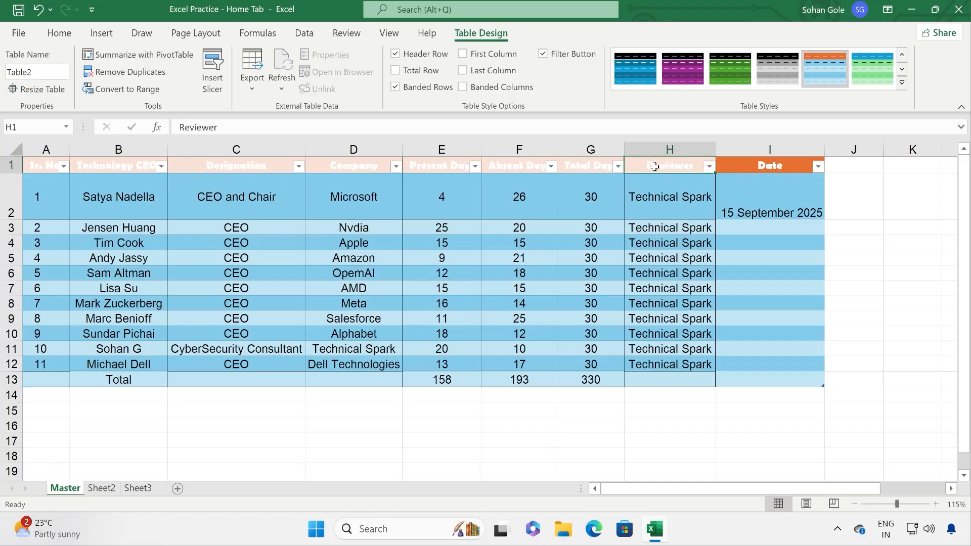
pyautogui.moveTo(774, 166); pyautogui.dragTo(31, 166)
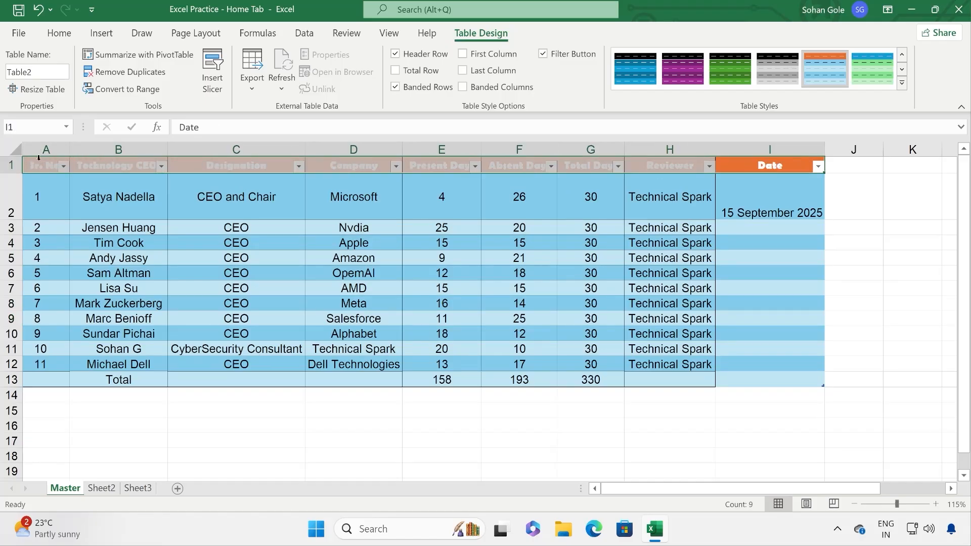
pyautogui.click(59, 33)
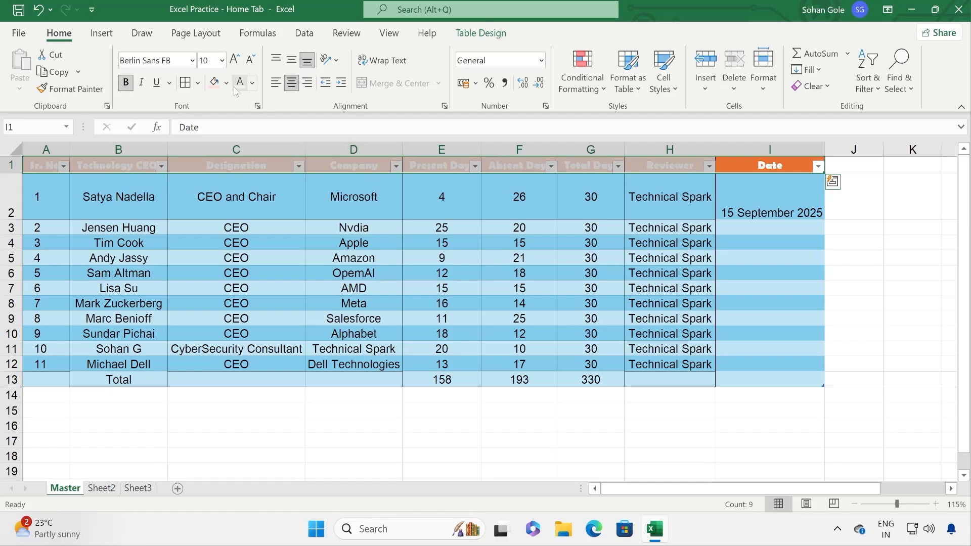
pyautogui.click(252, 83)
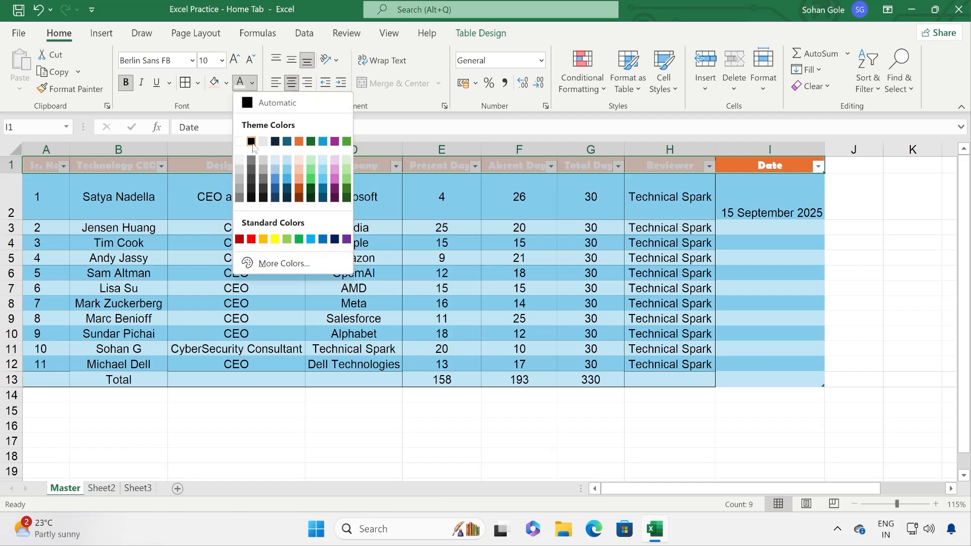
pyautogui.click(250, 109)
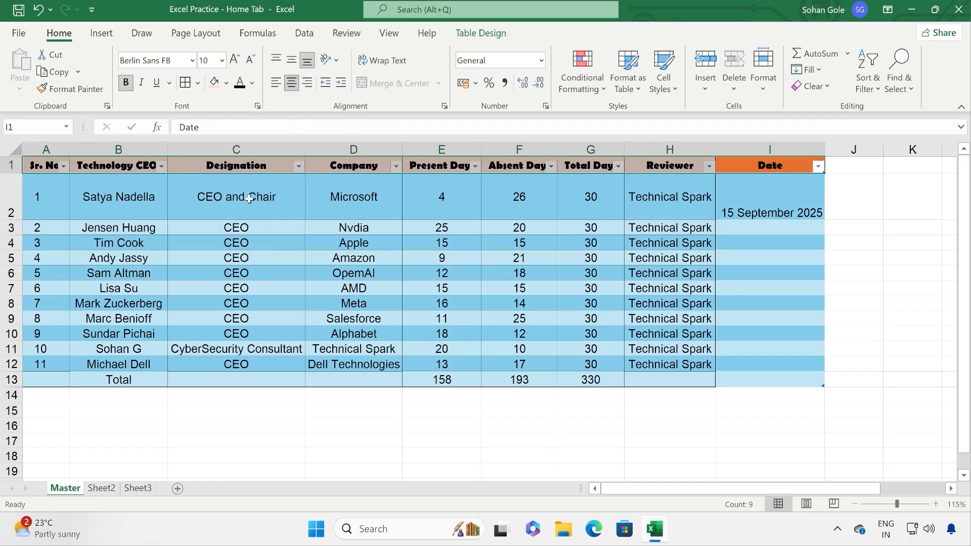
pyautogui.click(126, 82)
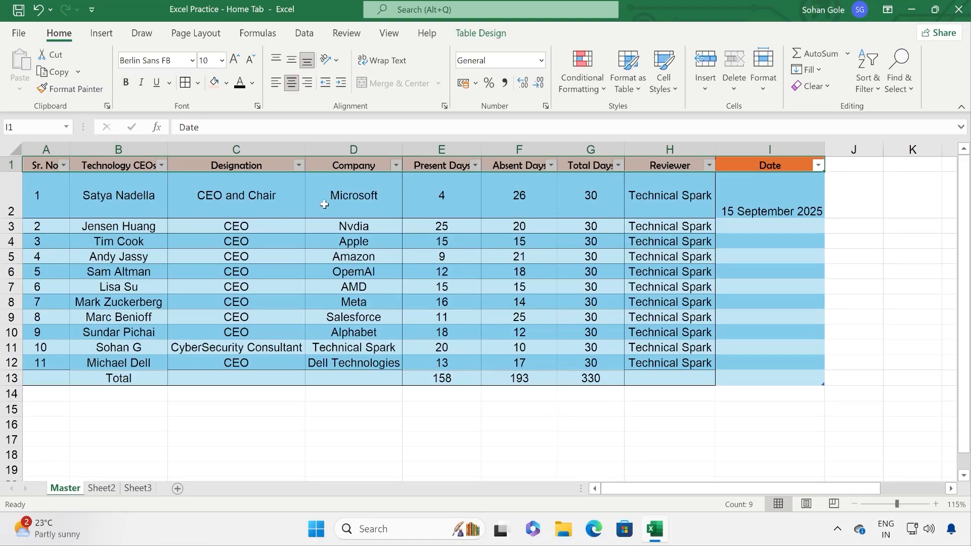
pyautogui.click(347, 187)
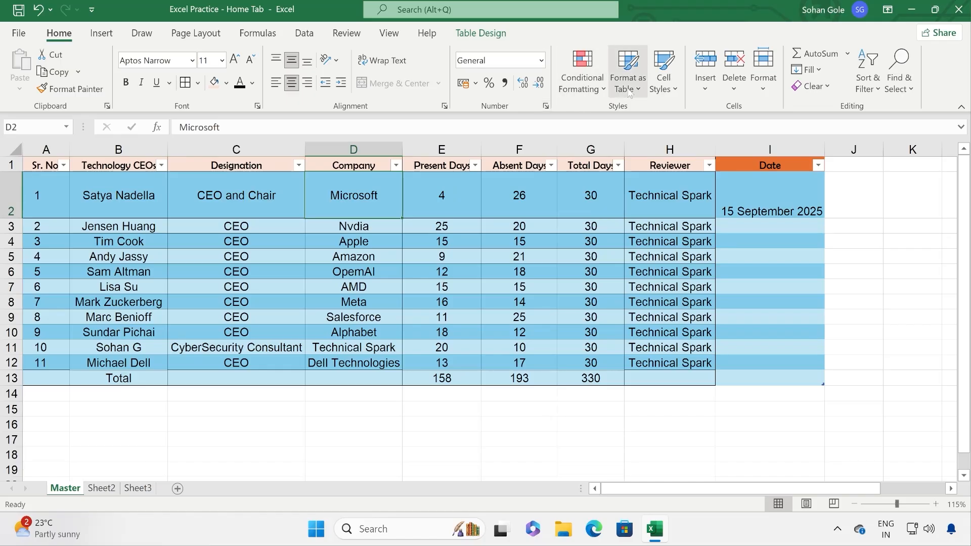
pyautogui.click(628, 71)
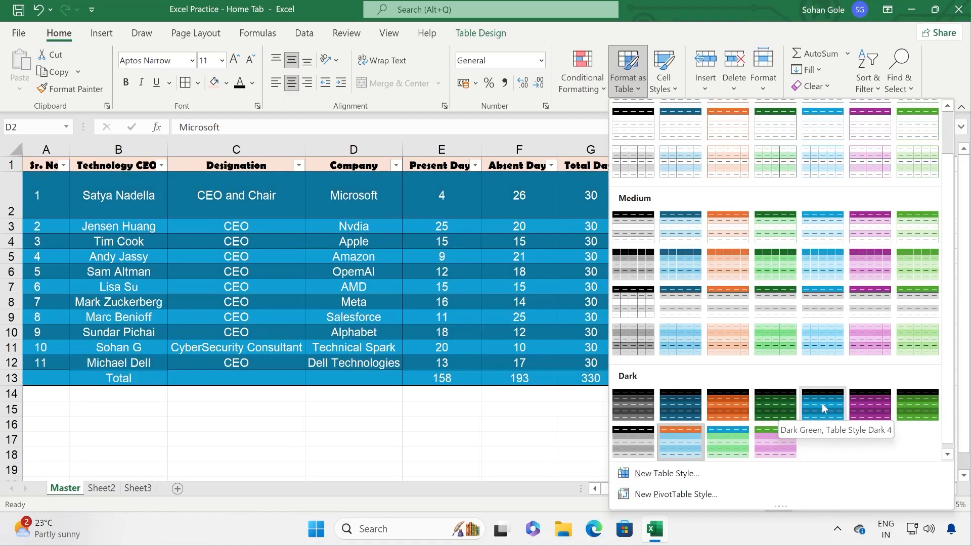
pyautogui.click(821, 403)
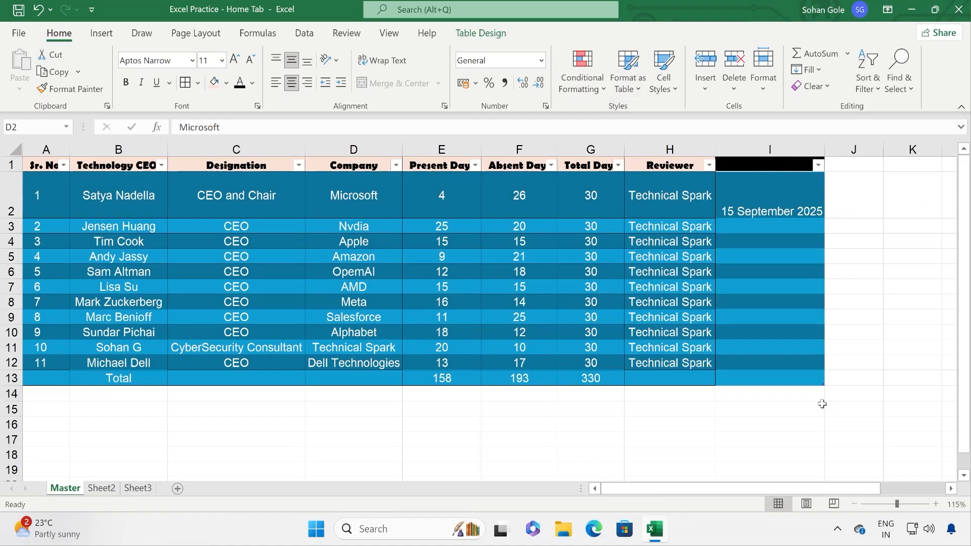
pyautogui.click(425, 212)
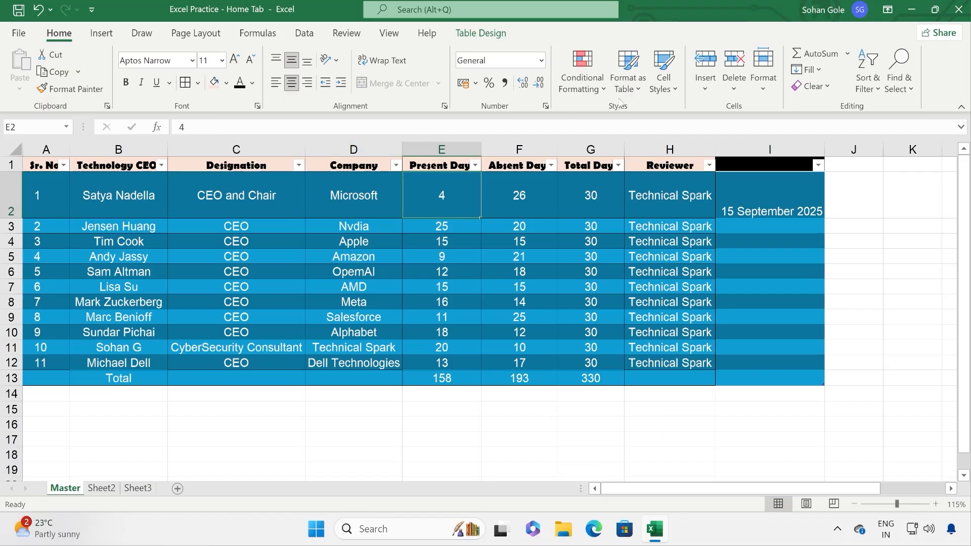
pyautogui.click(216, 209)
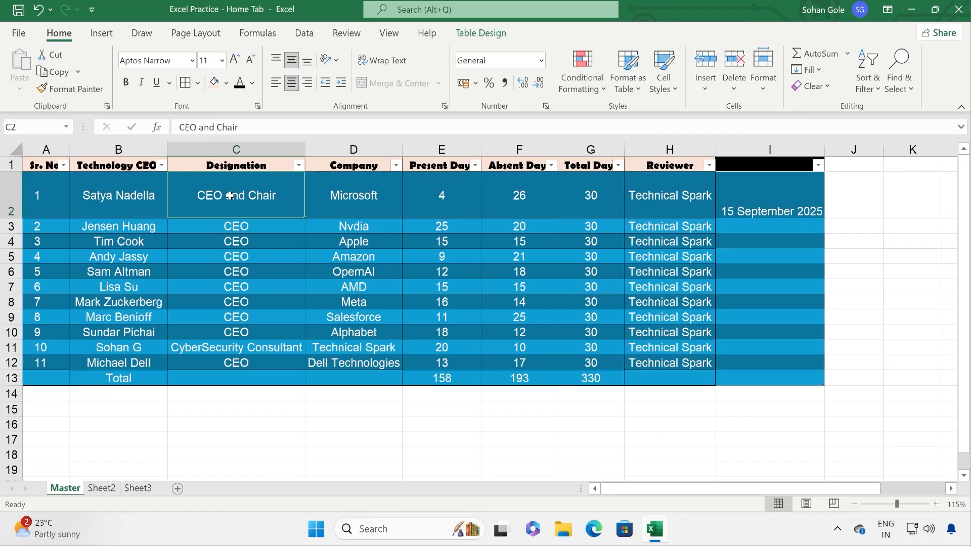
pyautogui.click(627, 71)
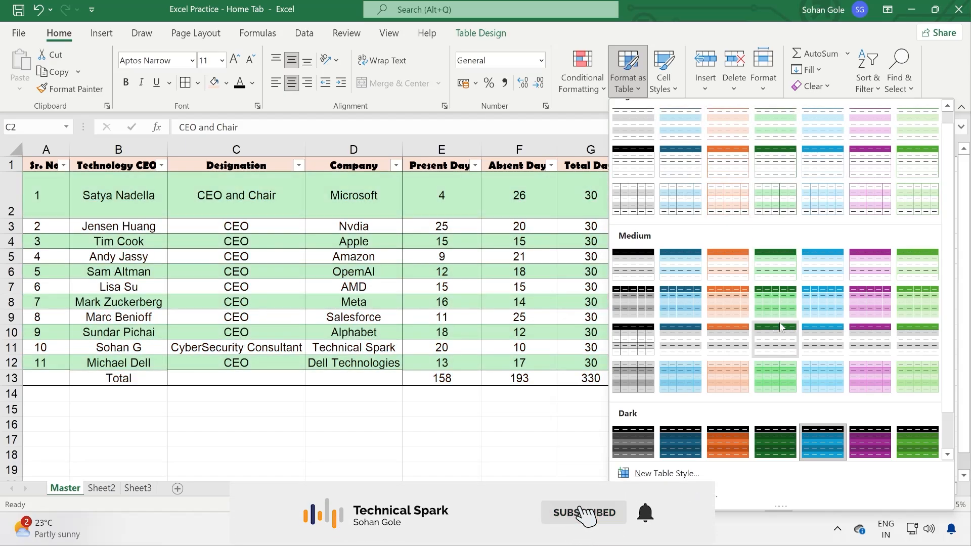
pyautogui.scroll(-1, 820, 296)
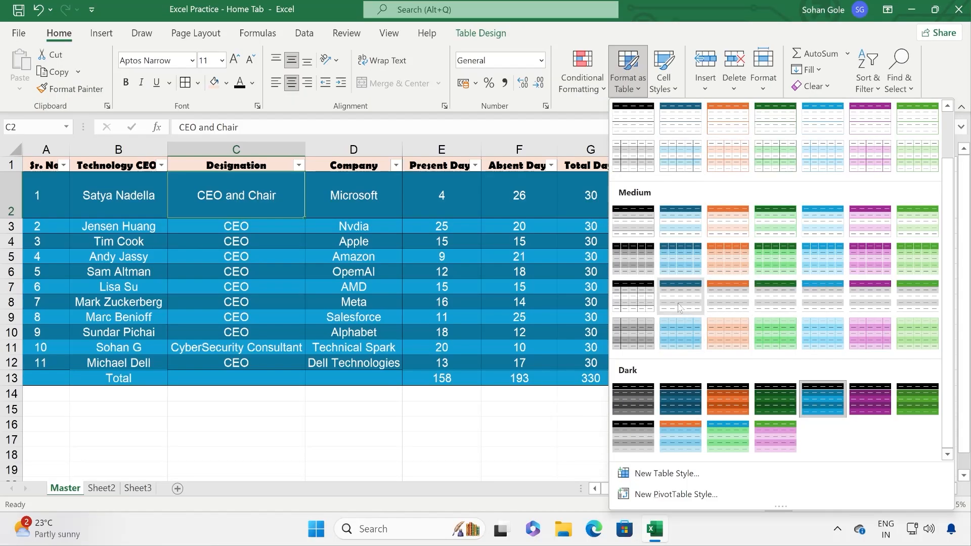
pyautogui.click(681, 304)
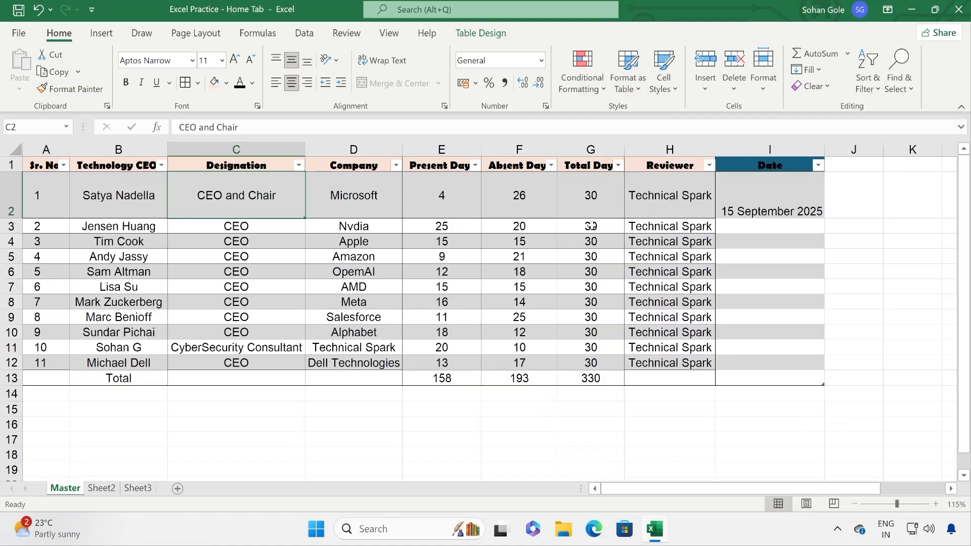
pyautogui.click(678, 163)
pyautogui.hotkey('ctrl', 'z')
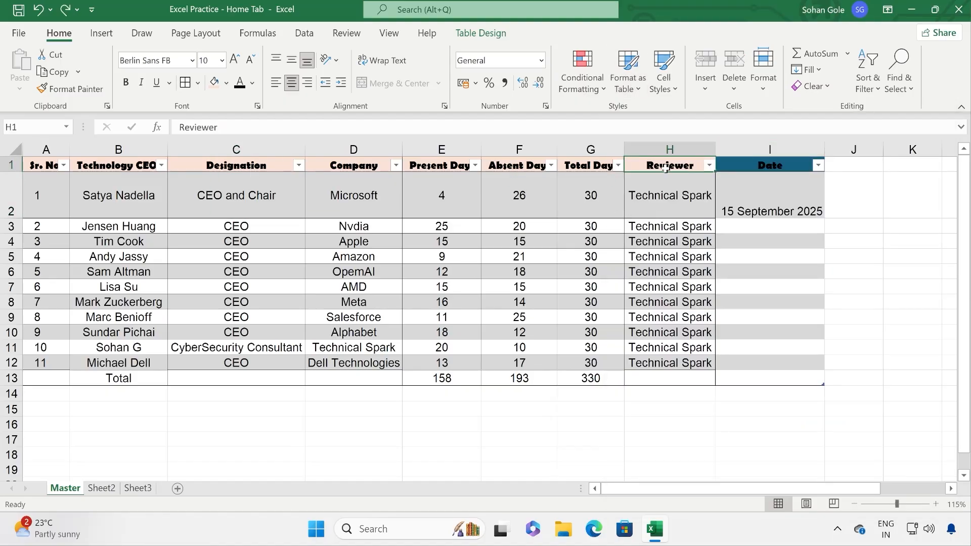
pyautogui.click(730, 167)
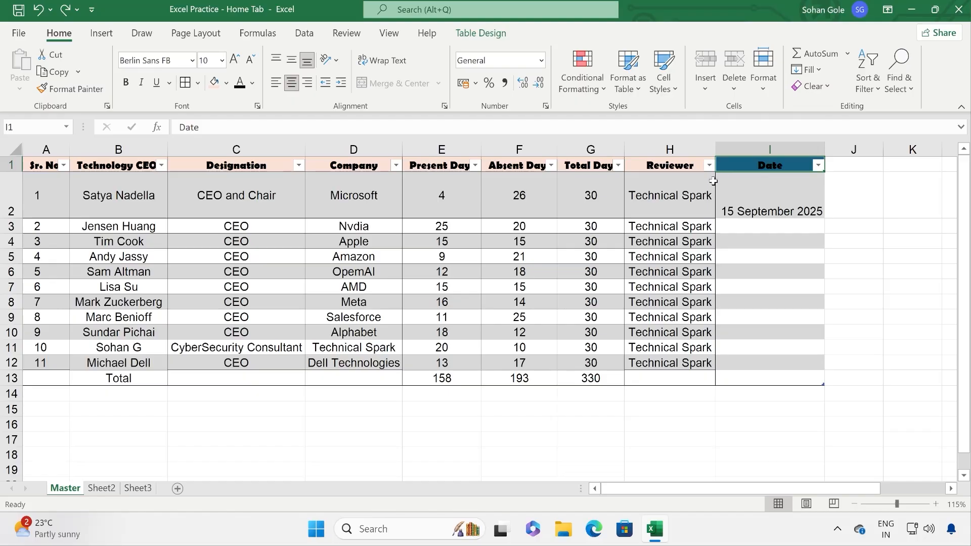
pyautogui.click(764, 209)
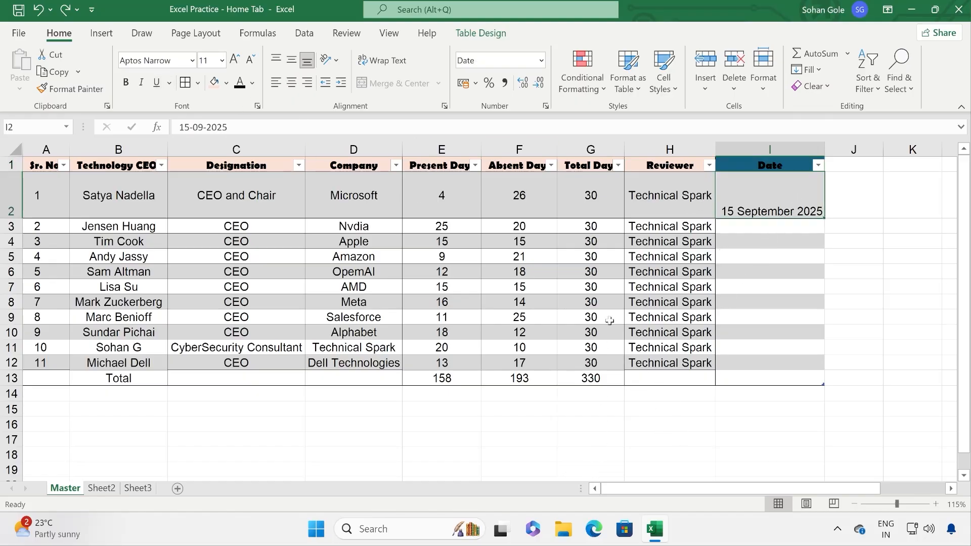
pyautogui.click(627, 71)
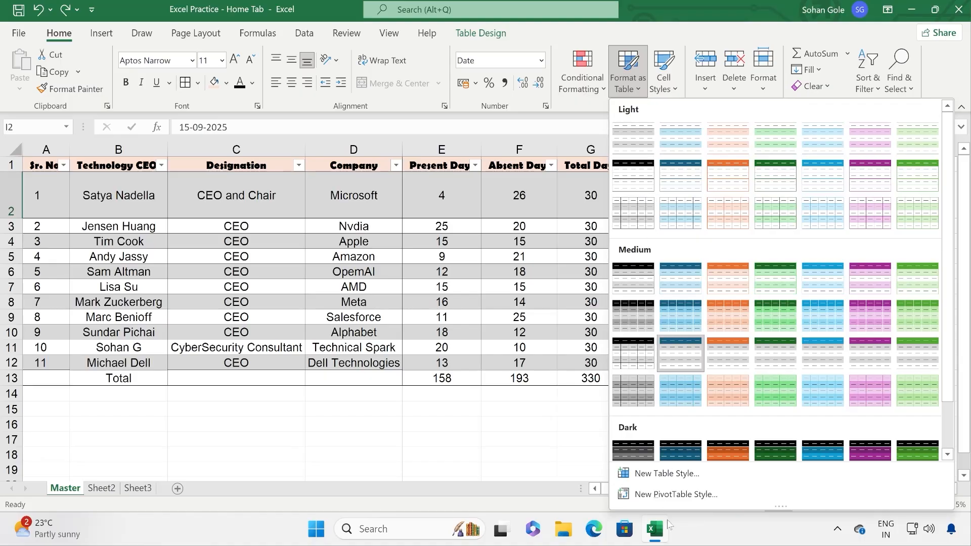
pyautogui.click(678, 478)
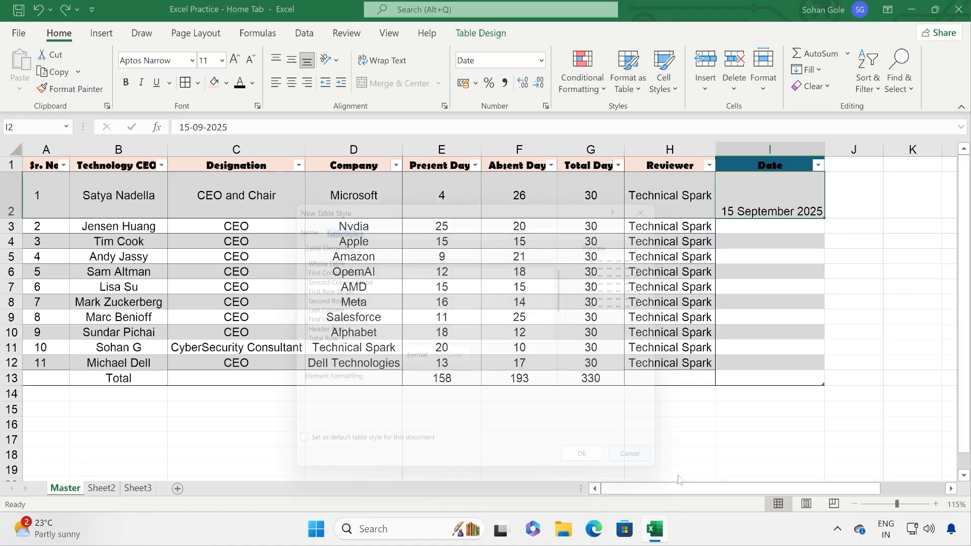
pyautogui.click(356, 268)
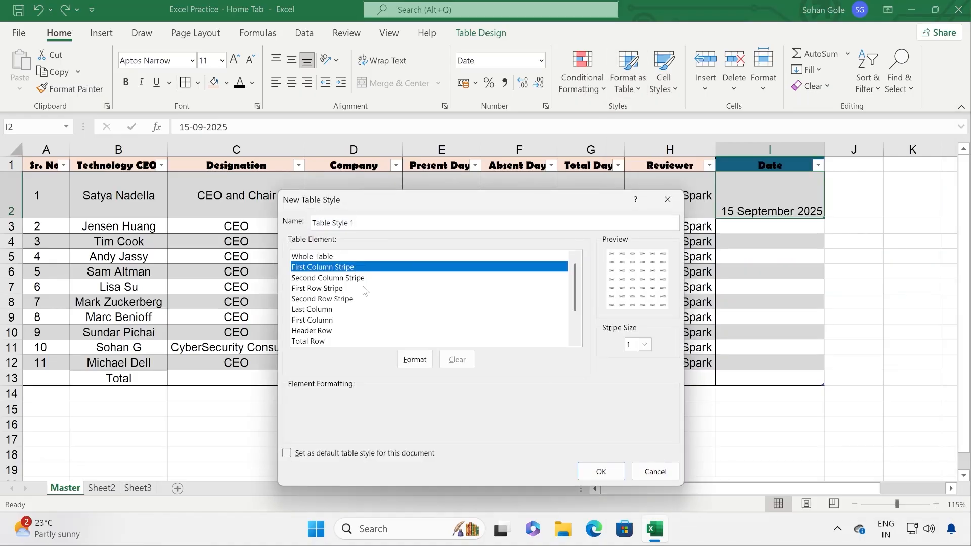
pyautogui.click(364, 290)
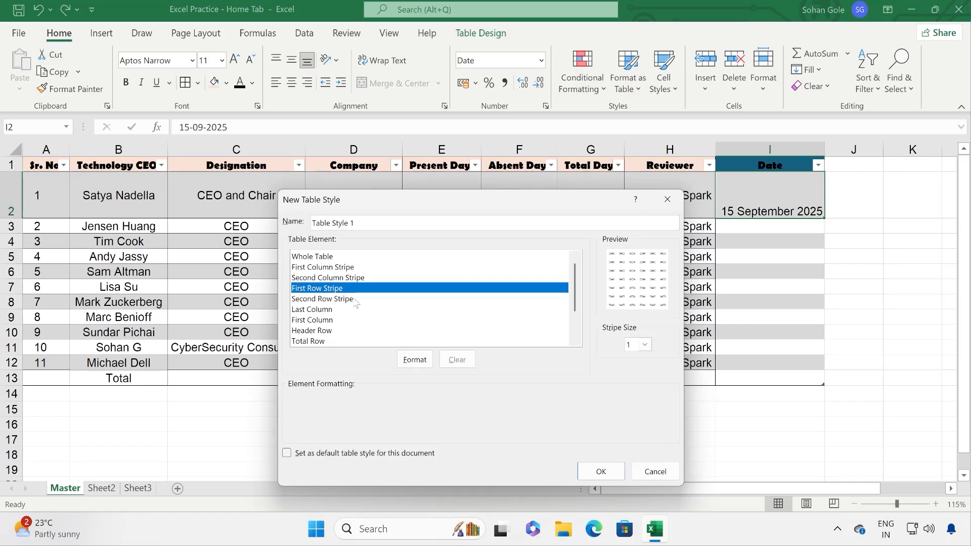
pyautogui.click(356, 300)
pyautogui.click(358, 311)
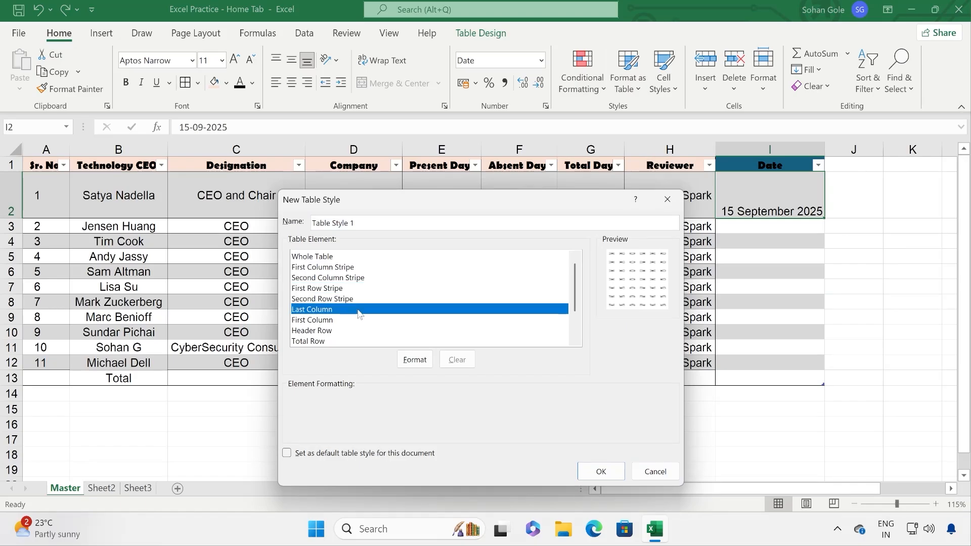
pyautogui.click(415, 360)
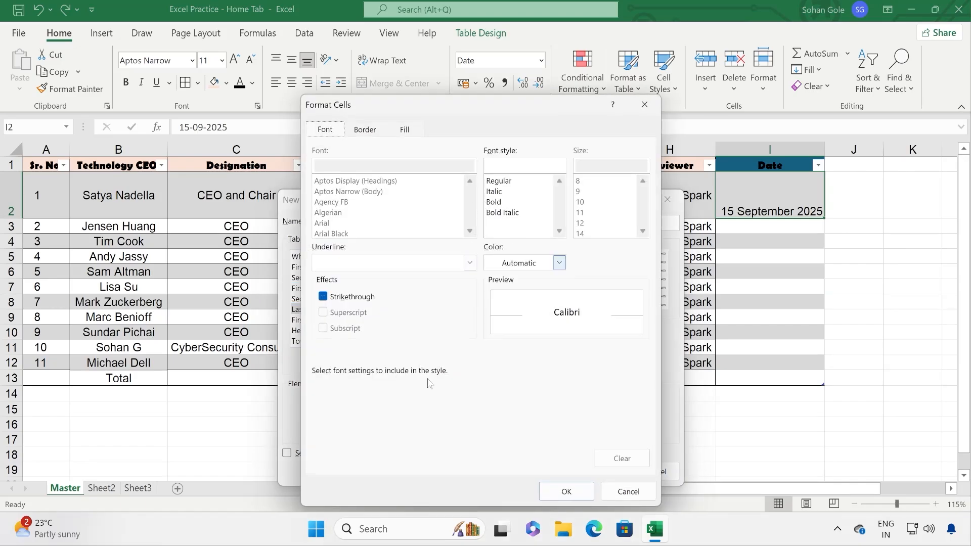
pyautogui.click(629, 492)
pyautogui.click(354, 320)
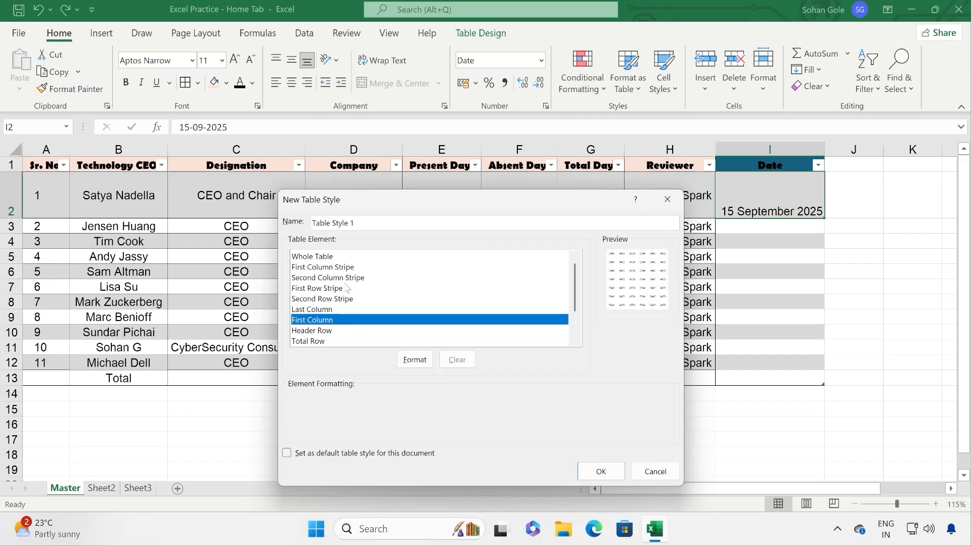
pyautogui.click(348, 288)
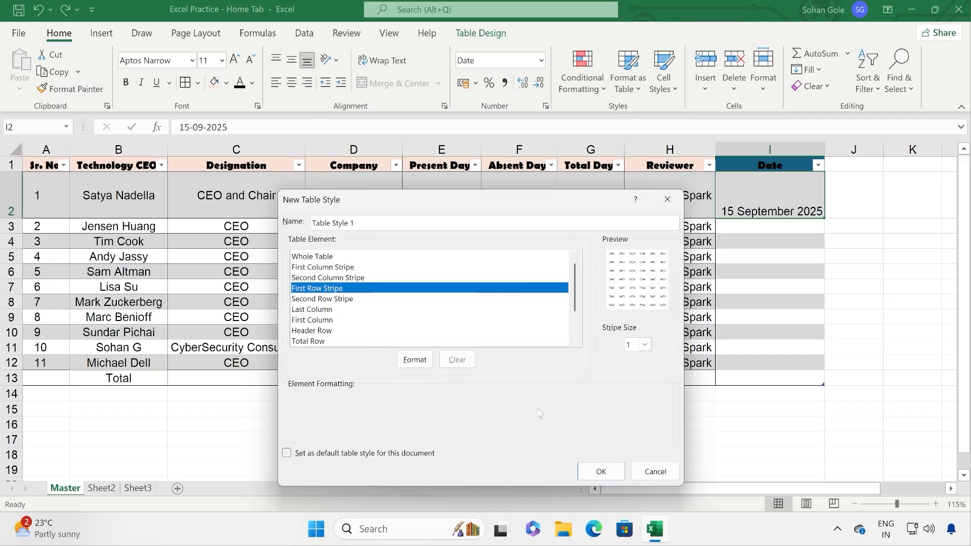
pyautogui.click(653, 471)
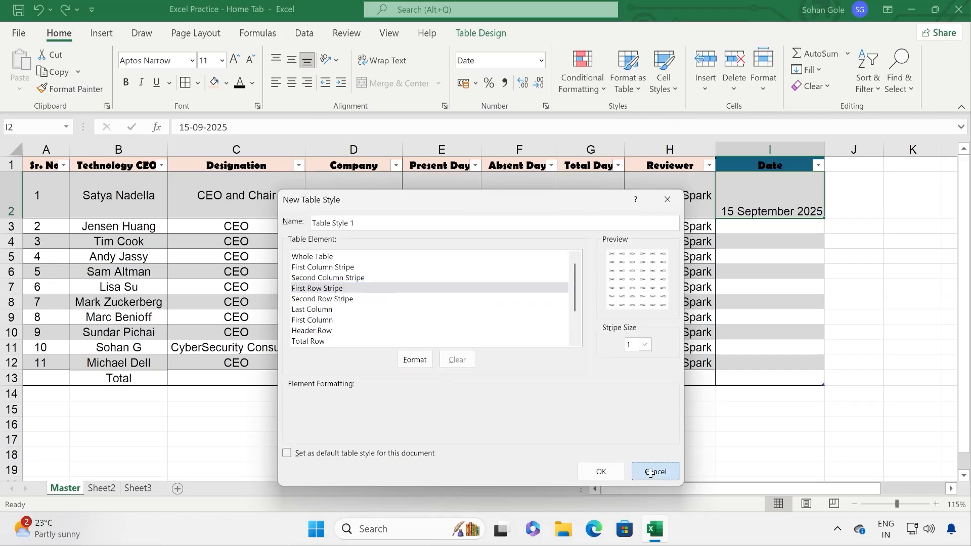
pyautogui.click(642, 94)
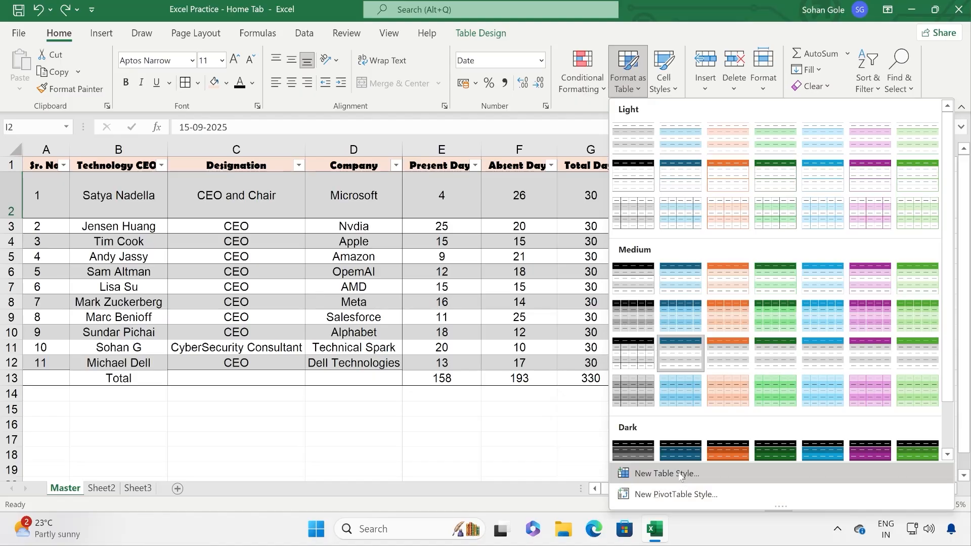
pyautogui.click(684, 493)
pyautogui.click(367, 278)
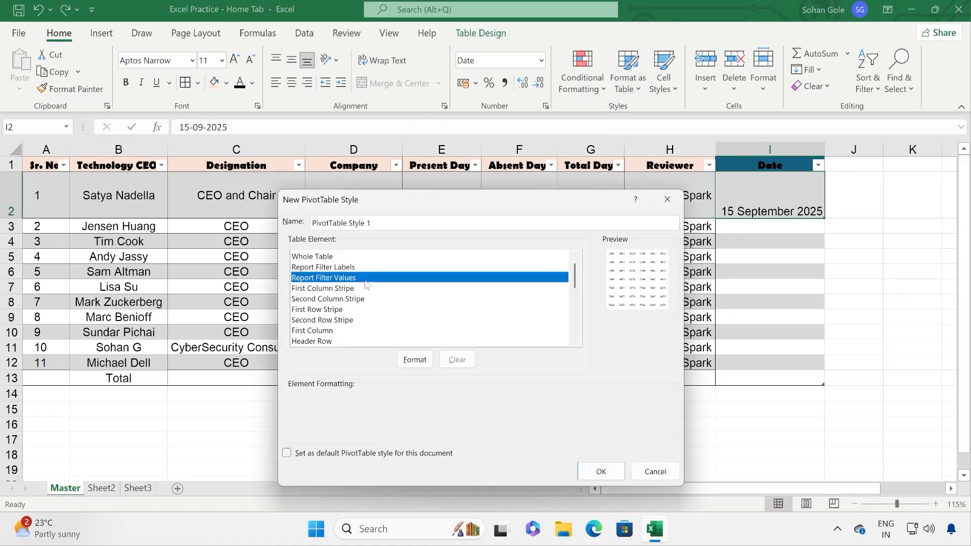
pyautogui.click(374, 299)
pyautogui.click(653, 471)
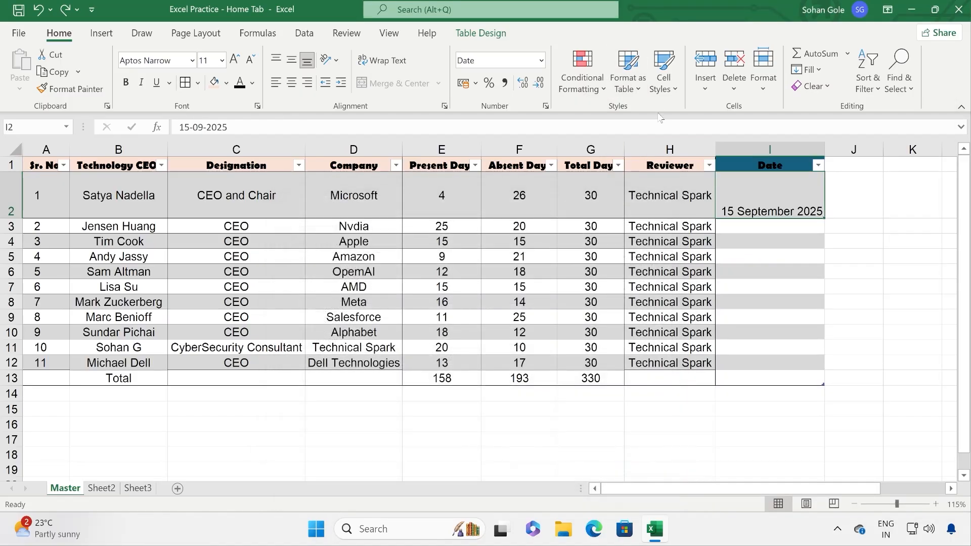
# Step: Give header cells A1:I1, Sr. No. to Date, the orange Accent2 cell style
pyautogui.click(676, 89)
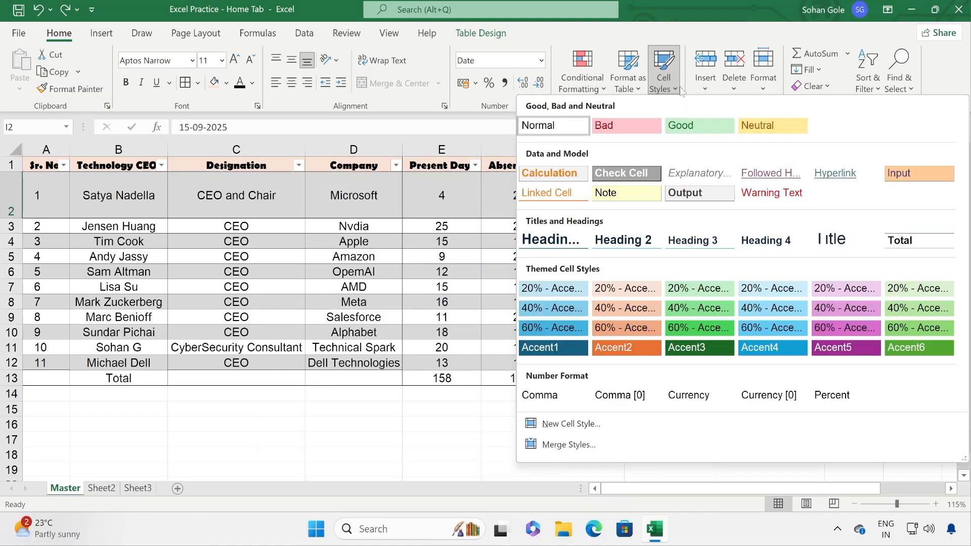
pyautogui.click(340, 259)
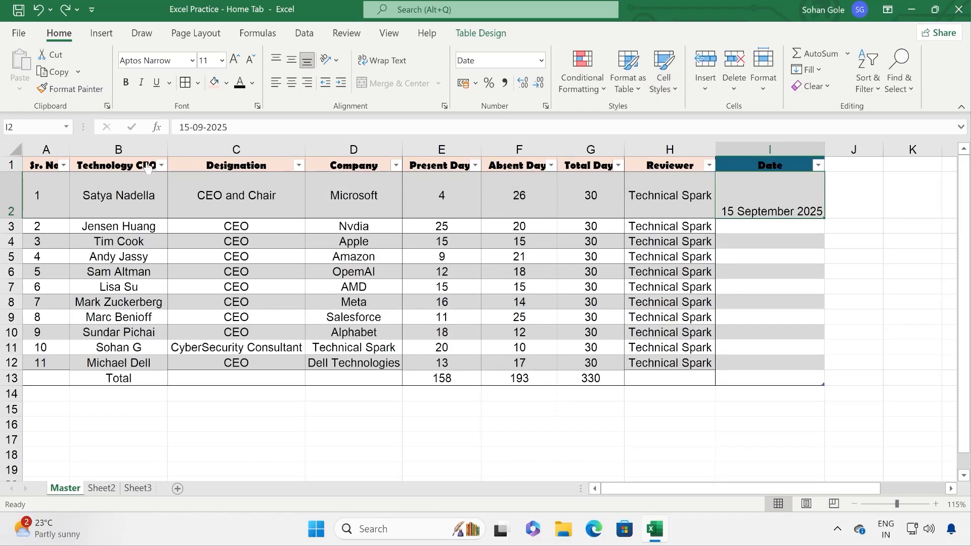
pyautogui.moveTo(55, 165); pyautogui.dragTo(765, 166)
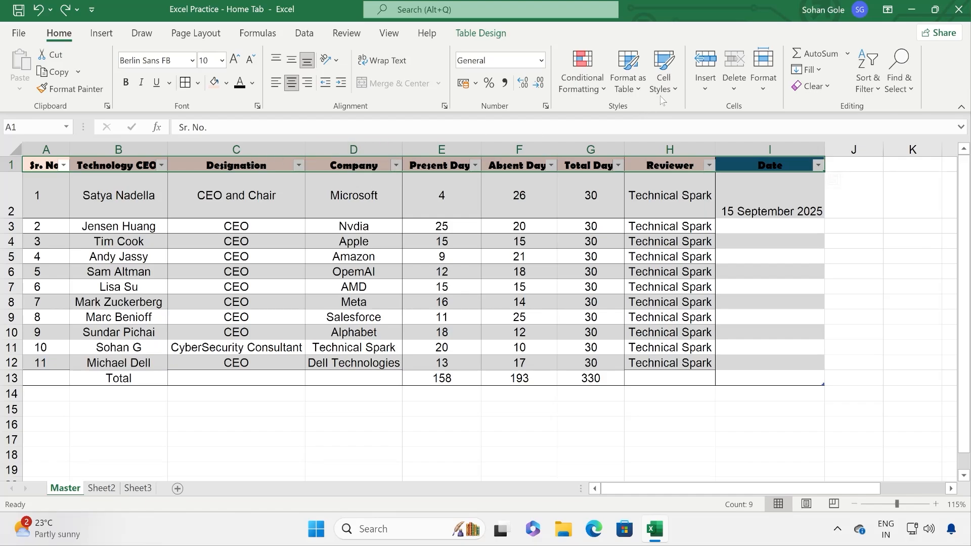
pyautogui.click(674, 93)
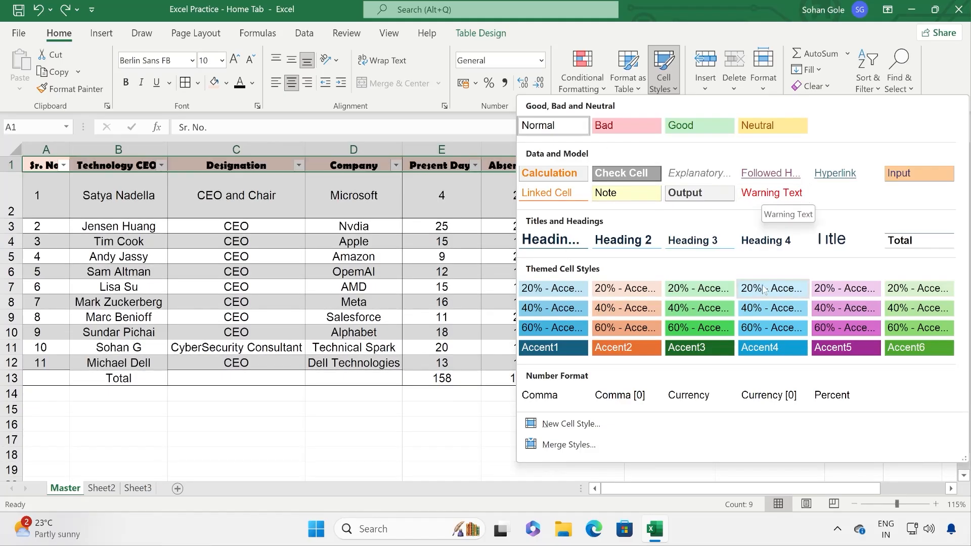
pyautogui.click(648, 349)
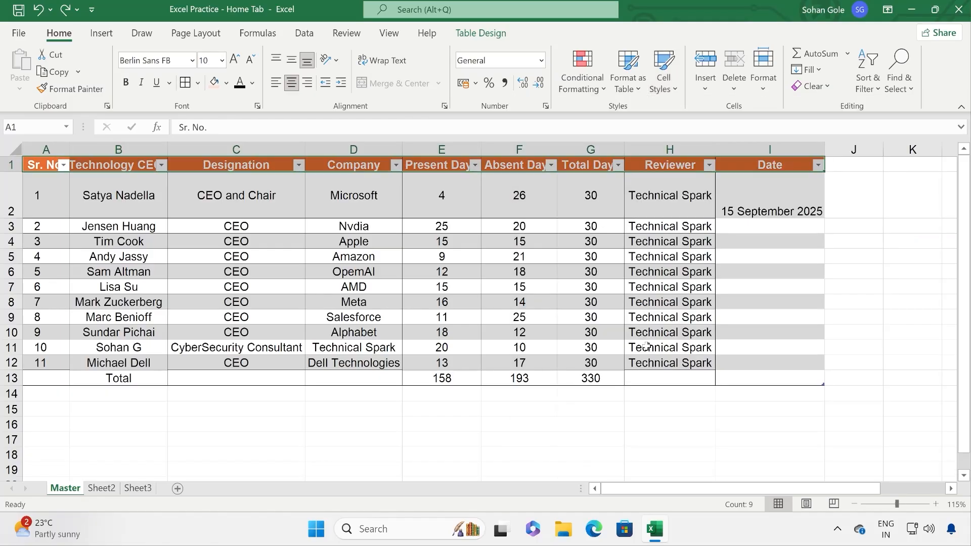
pyautogui.click(649, 214)
pyautogui.moveTo(50, 193); pyautogui.dragTo(789, 379)
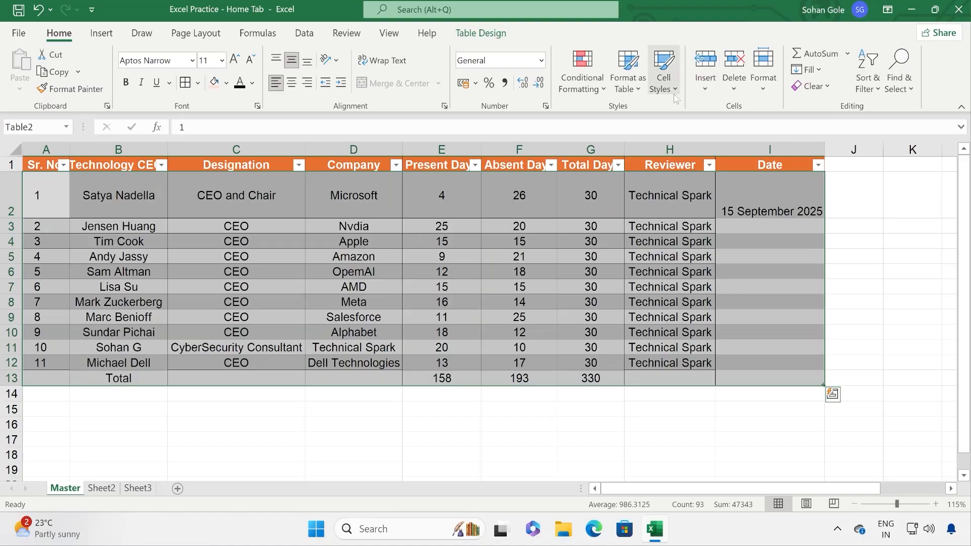
# Step: Apply the Output cell style to the table body A2:I13, including the Total row
pyautogui.click(674, 91)
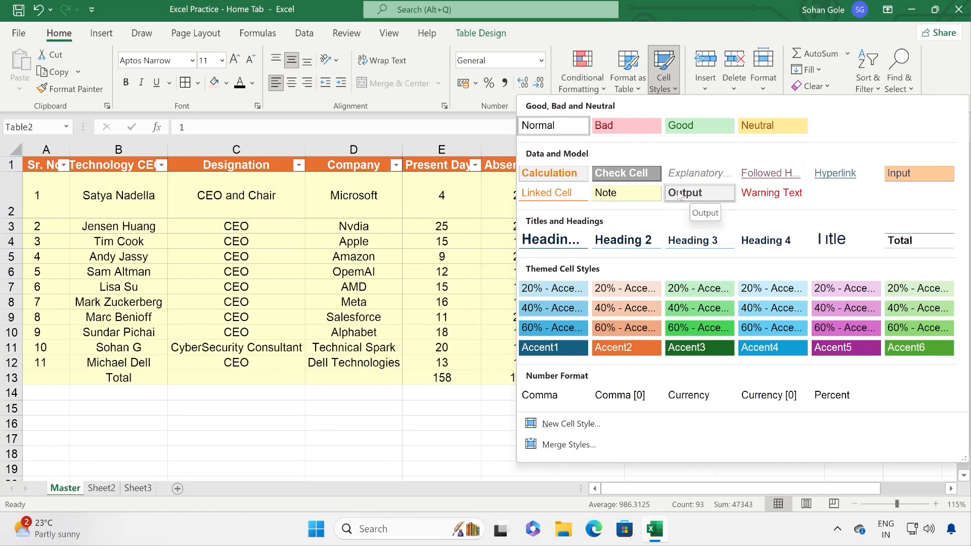
pyautogui.click(677, 195)
pyautogui.click(559, 288)
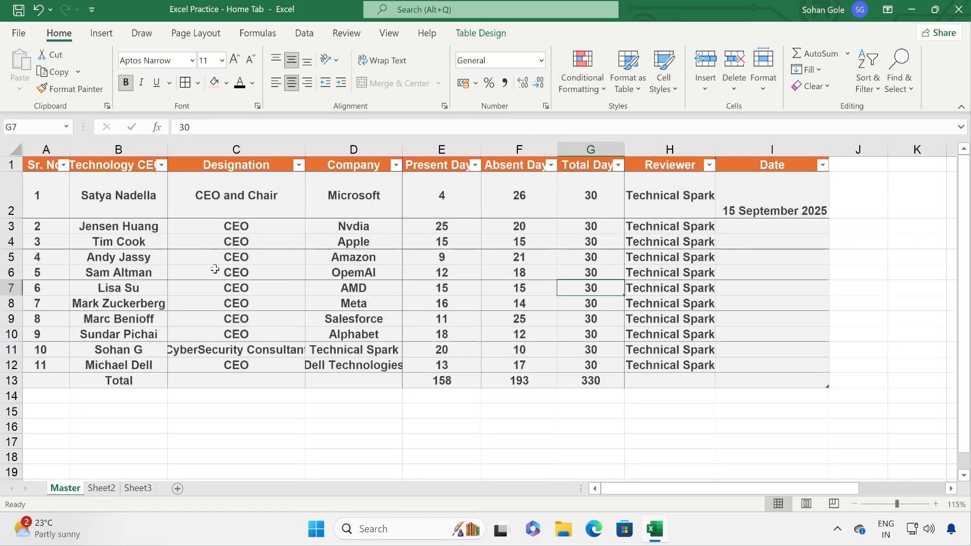
pyautogui.click(521, 273)
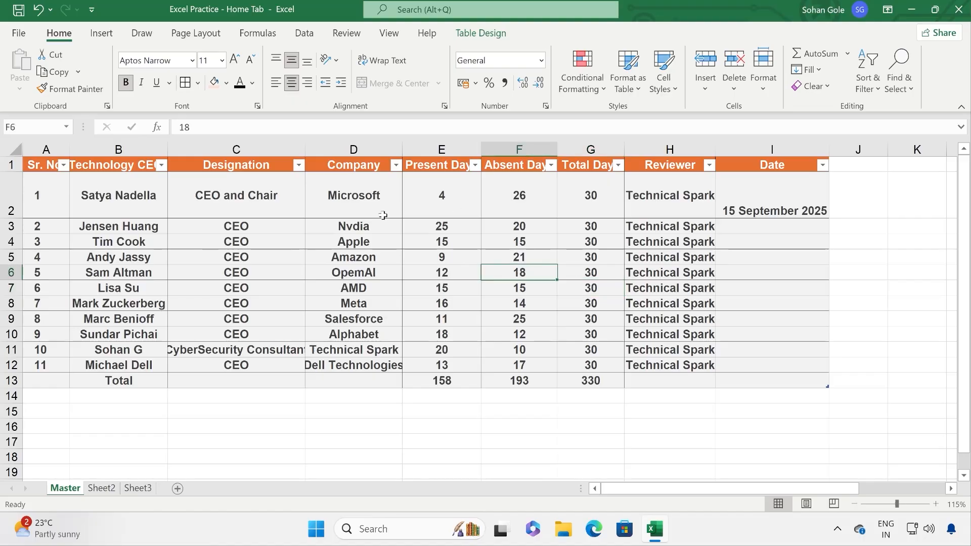
pyautogui.moveTo(751, 380); pyautogui.dragTo(51, 197)
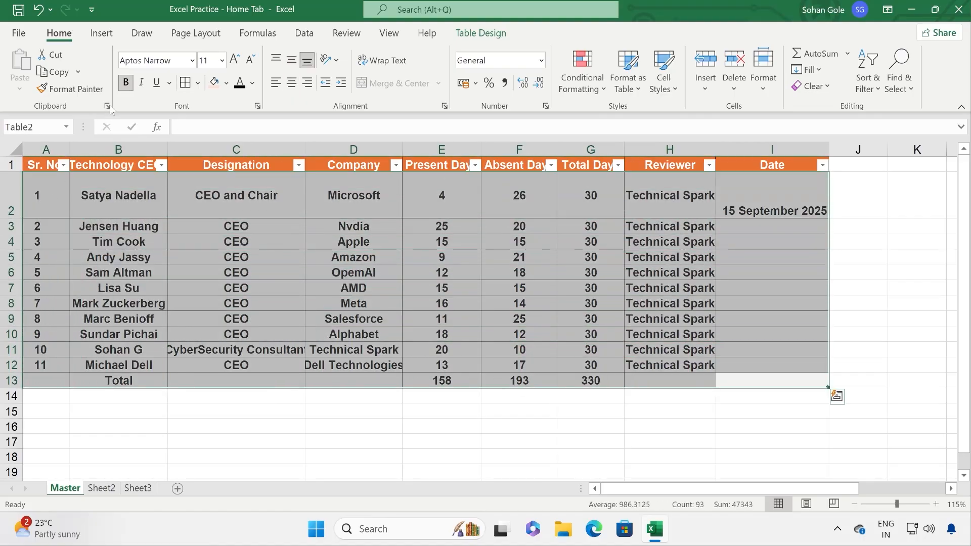
# Step: Turn off bold for the body and Total row text in A2:I13
pyautogui.click(126, 84)
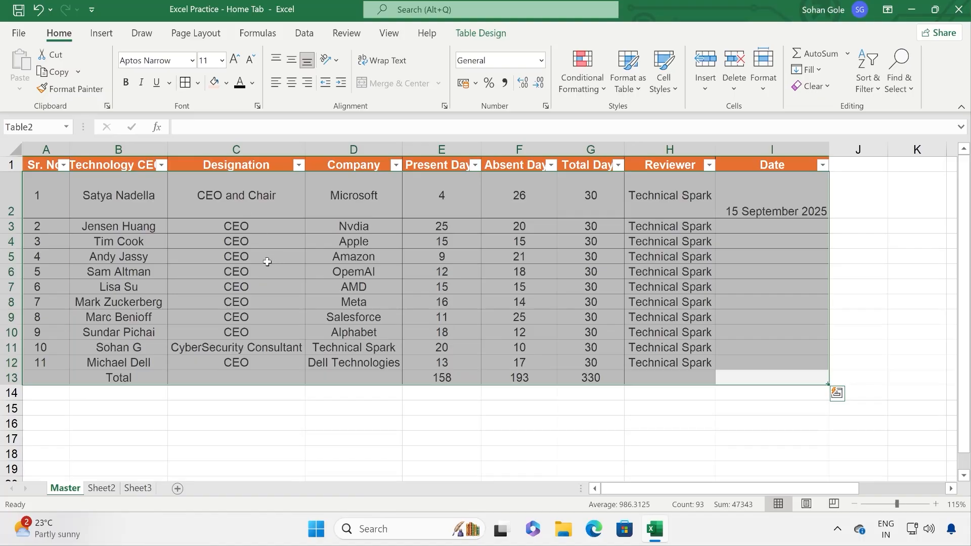
pyautogui.click(9, 165)
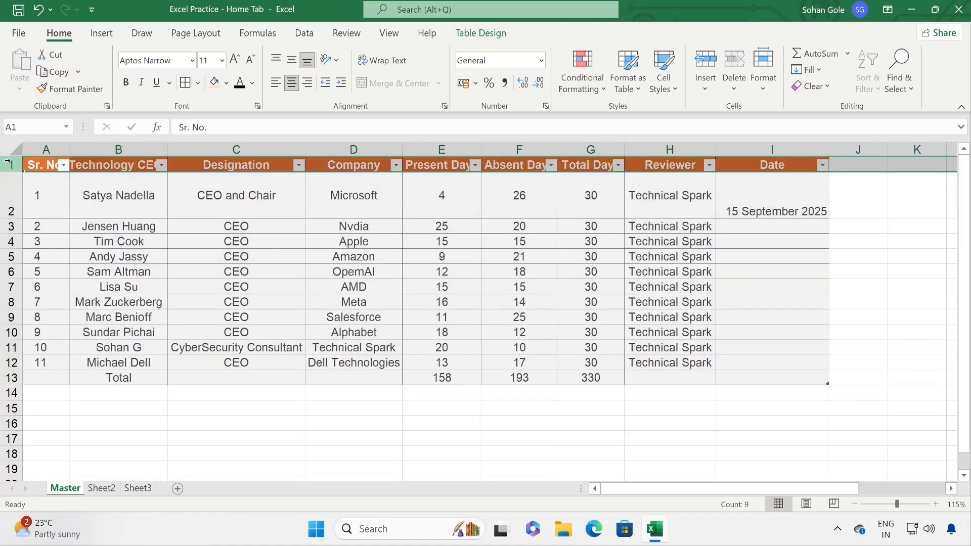
pyautogui.moveTo(48, 202); pyautogui.dragTo(761, 379)
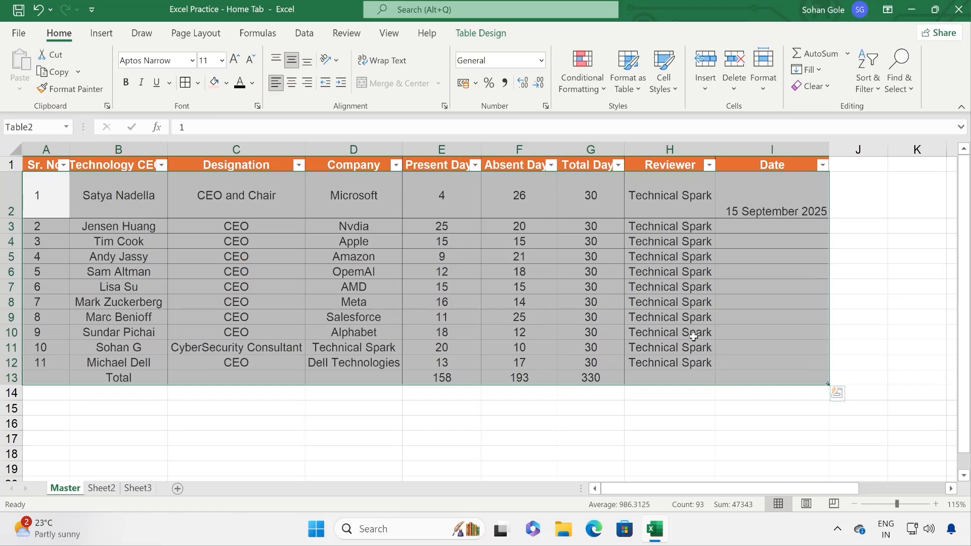
pyautogui.click(694, 336)
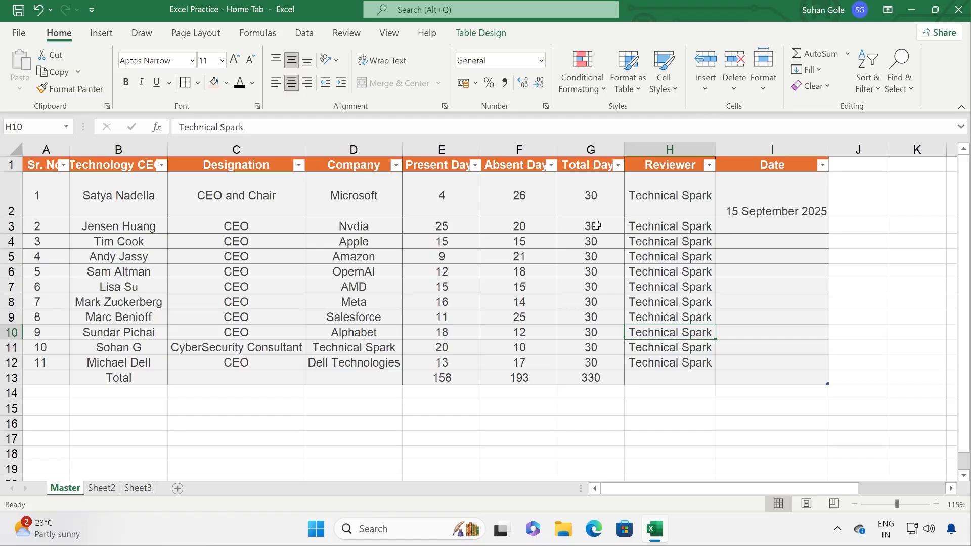
pyautogui.click(510, 167)
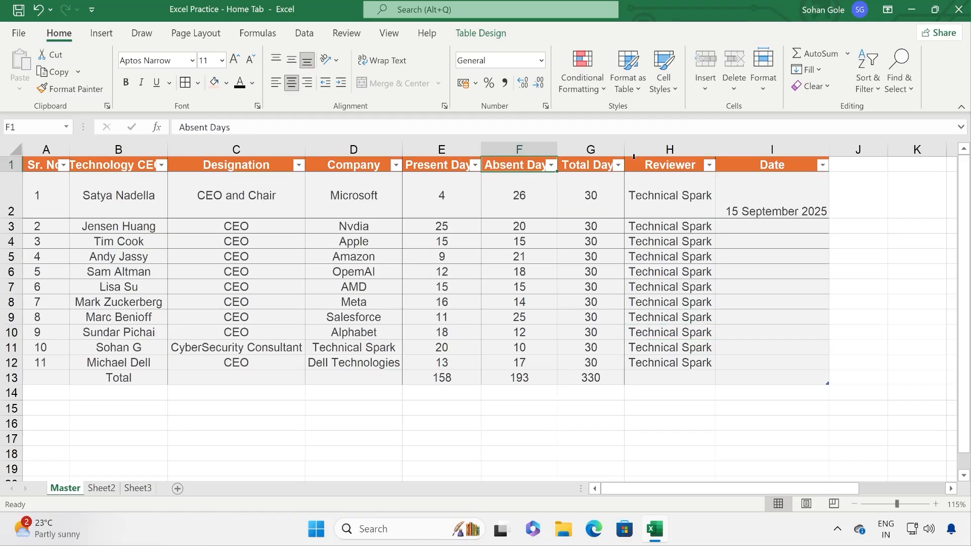
pyautogui.click(551, 169)
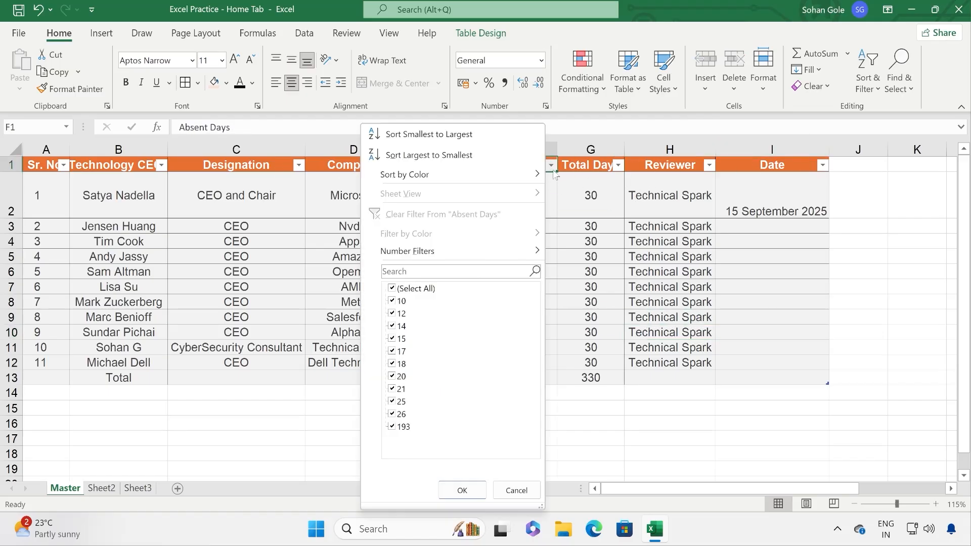
pyautogui.click(651, 231)
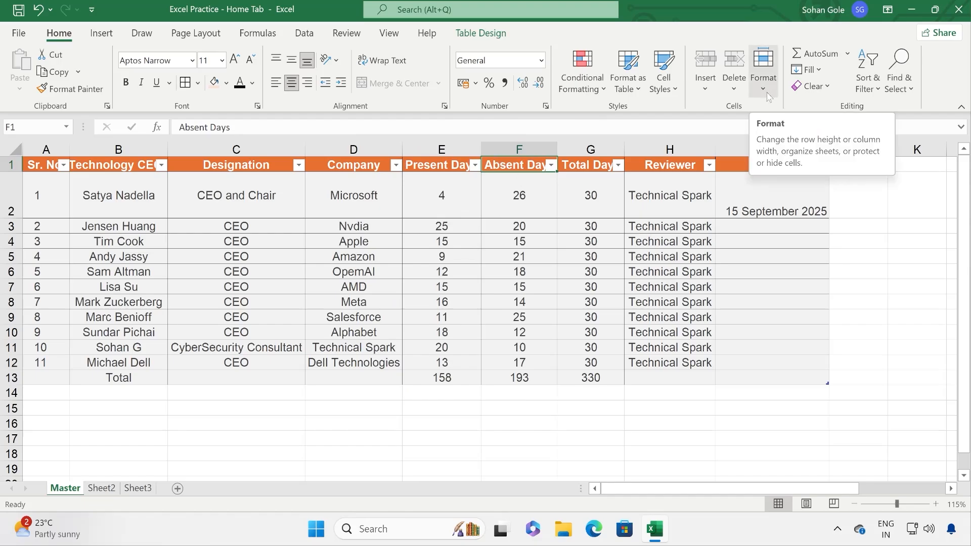
pyautogui.click(870, 86)
pyautogui.click(889, 175)
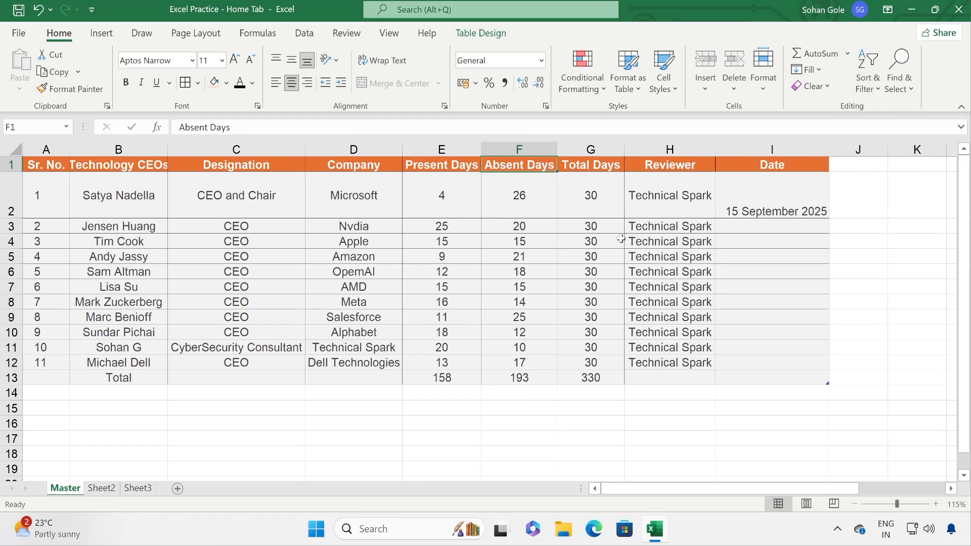
pyautogui.click(500, 200)
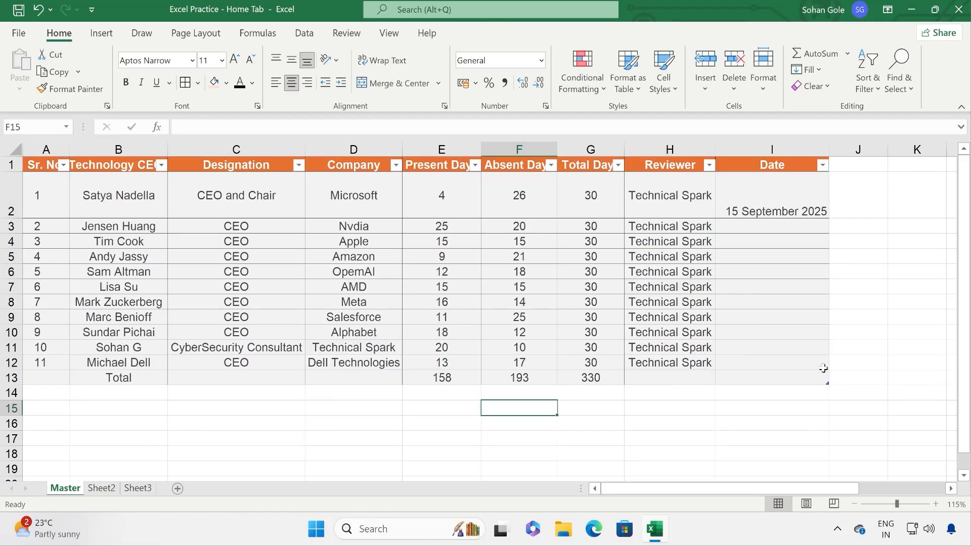
pyautogui.moveTo(811, 380); pyautogui.dragTo(45, 164)
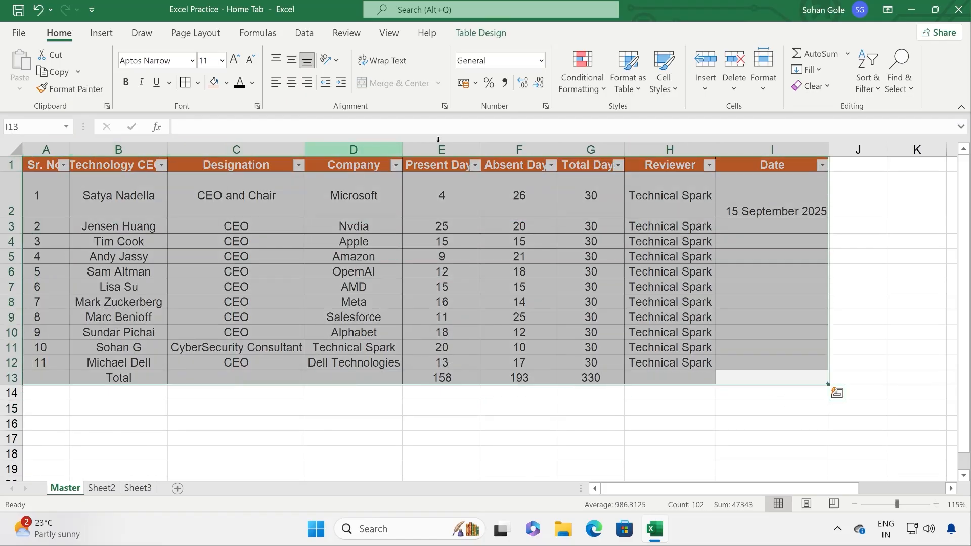
pyautogui.click(812, 86)
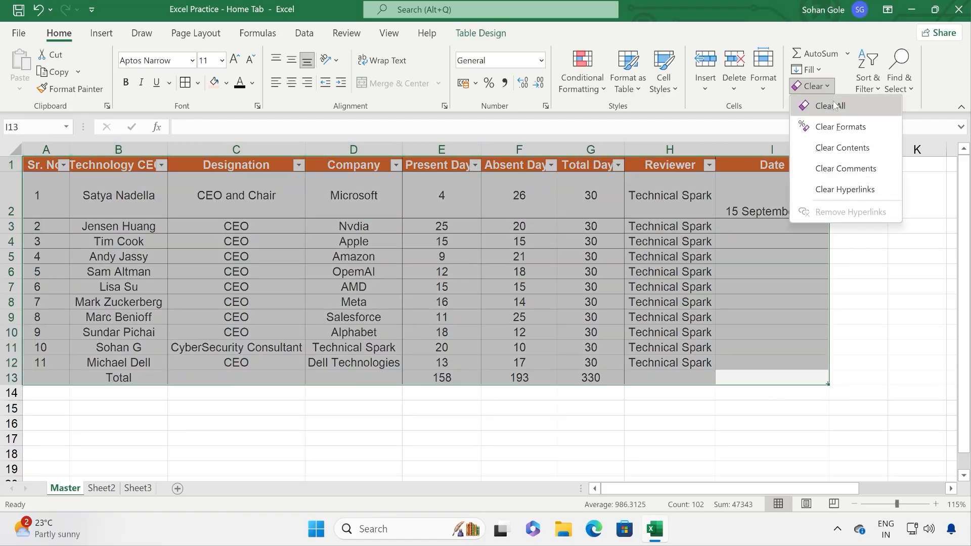
pyautogui.click(841, 127)
pyautogui.click(258, 329)
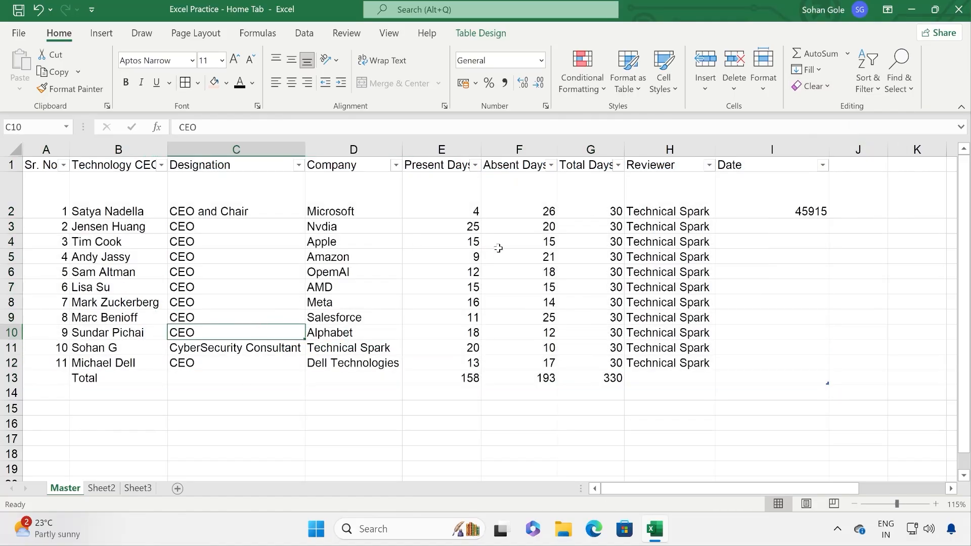
pyautogui.click(774, 201)
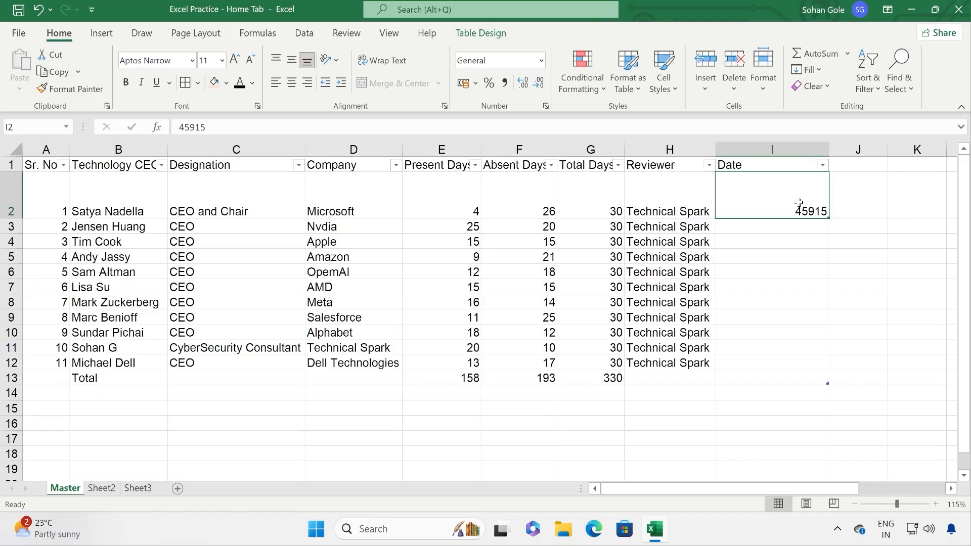
pyautogui.rightClick(782, 201)
pyautogui.click(541, 60)
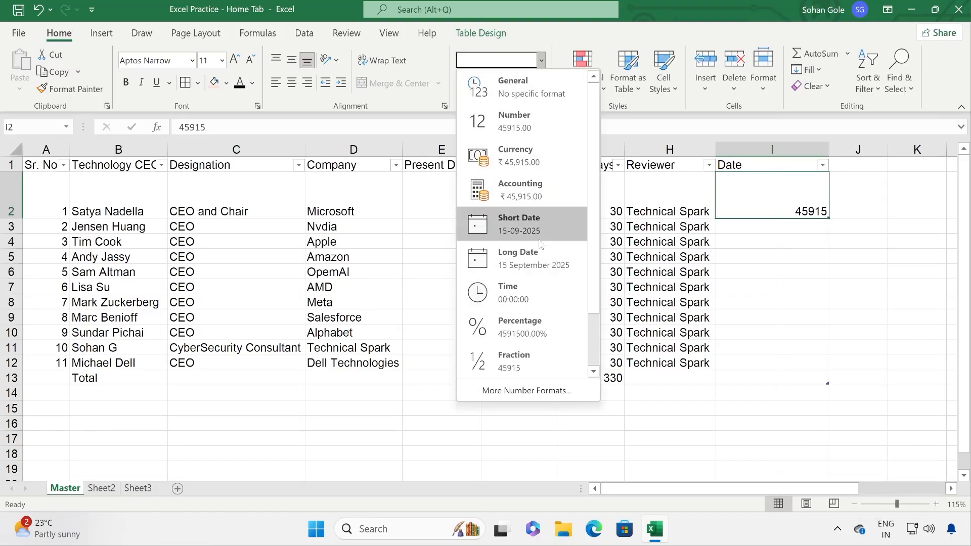
pyautogui.click(539, 239)
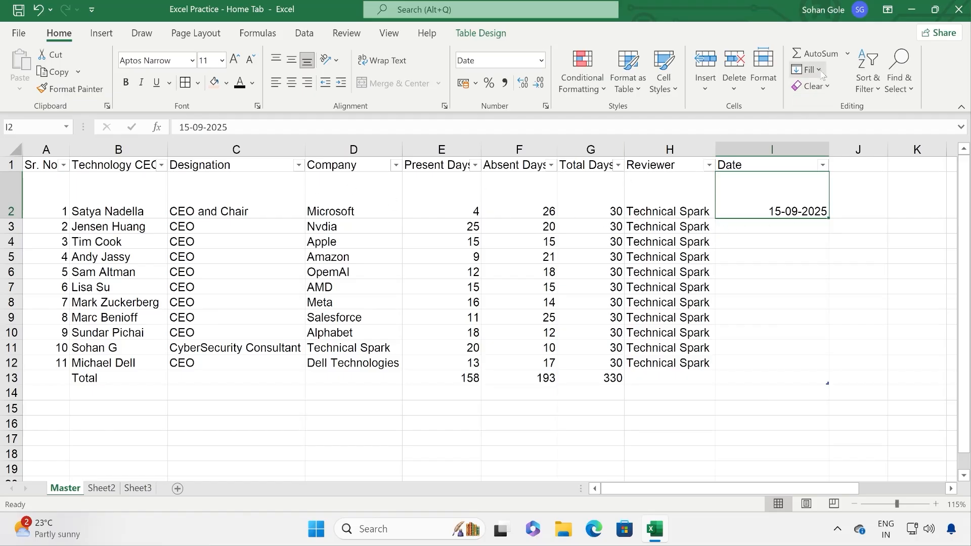
pyautogui.click(868, 70)
pyautogui.click(881, 174)
pyautogui.press('Left')
pyautogui.press('Down')
pyautogui.press('Down')
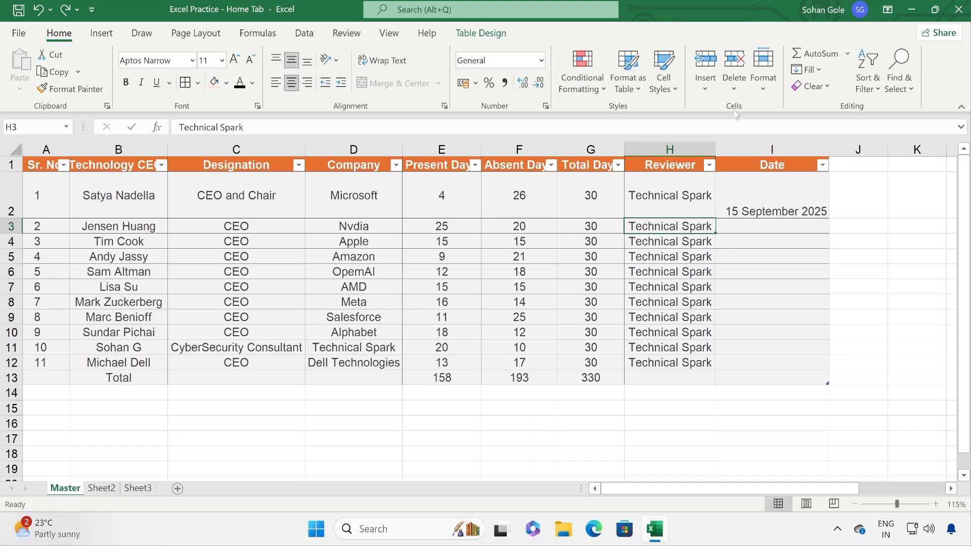
pyautogui.click(704, 90)
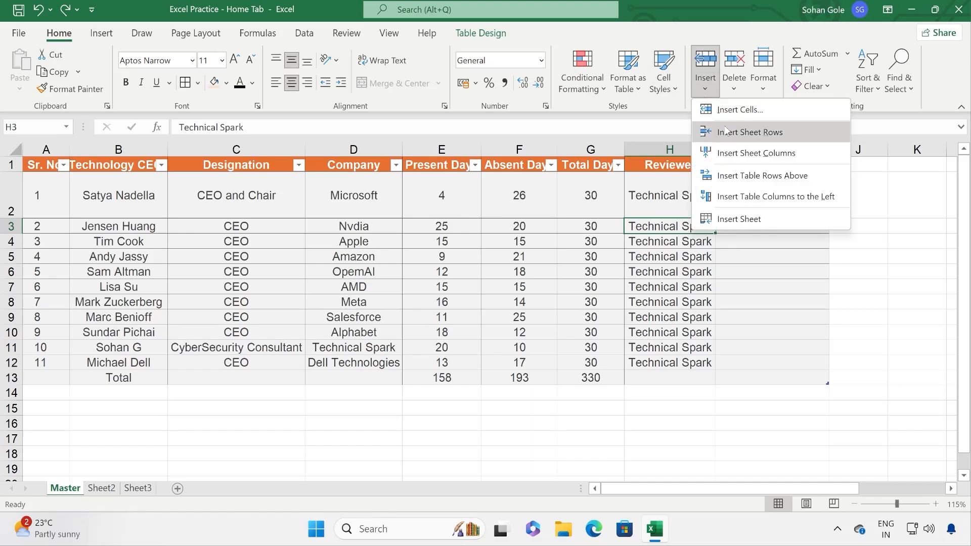
pyautogui.click(531, 251)
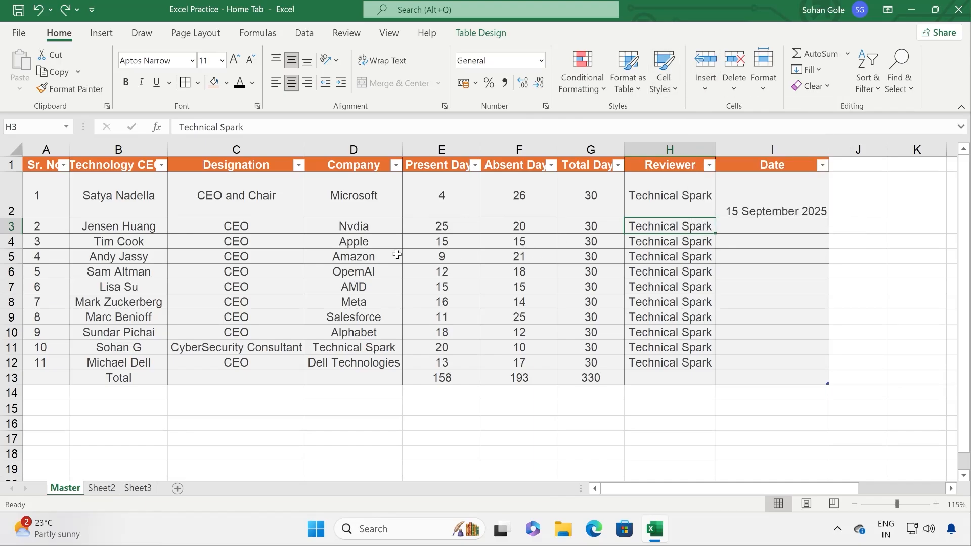
pyautogui.click(272, 215)
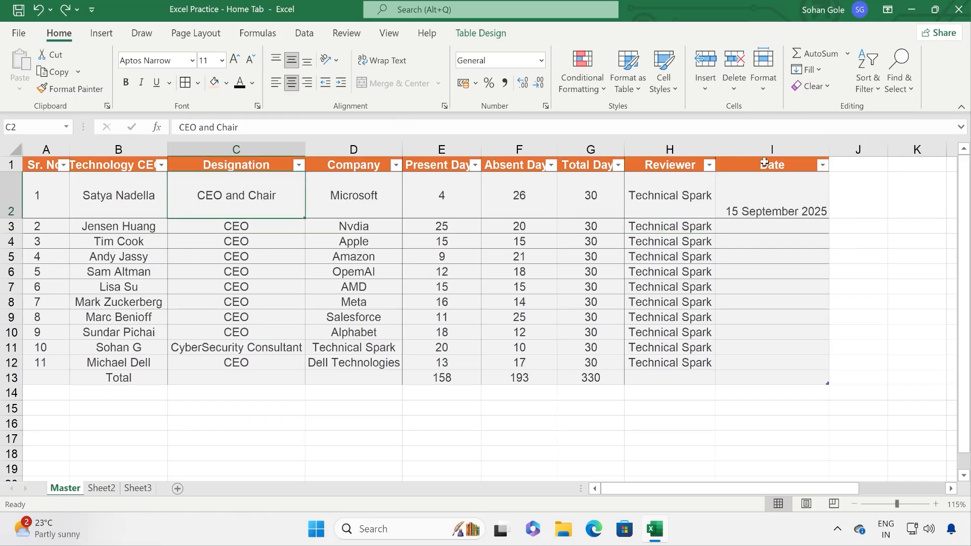
pyautogui.moveTo(769, 165); pyautogui.dragTo(776, 373)
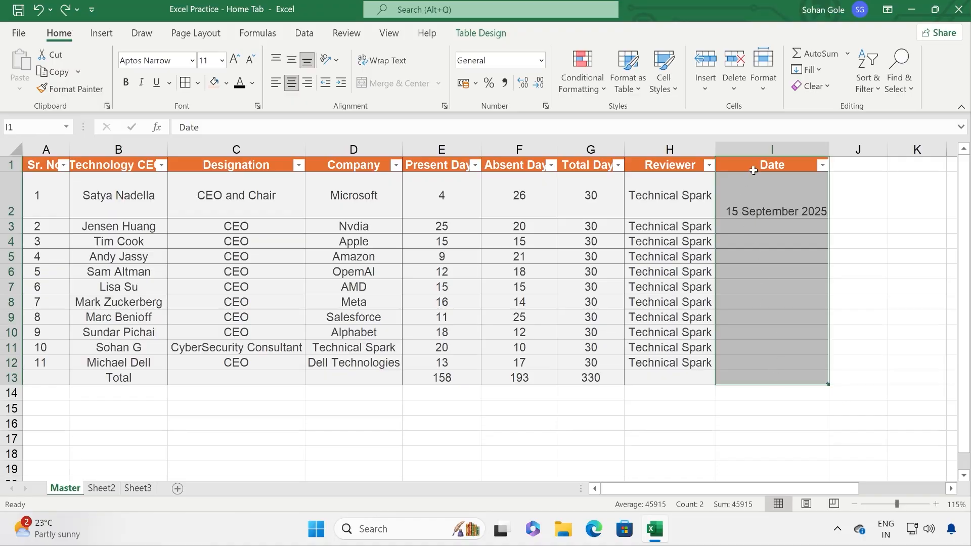
pyautogui.hotkey('ctrl', 'c')
pyautogui.click(863, 162)
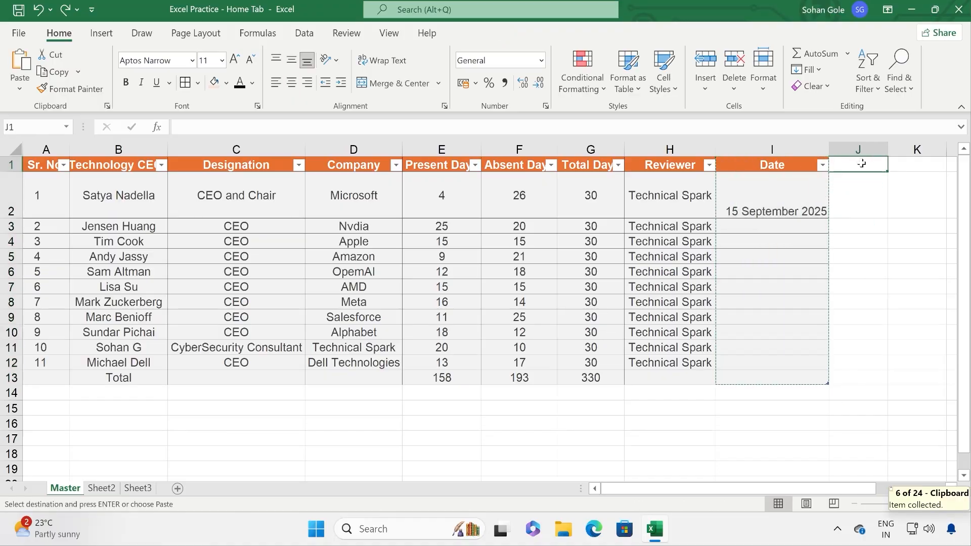
pyautogui.hotkey('ctrl', 'v')
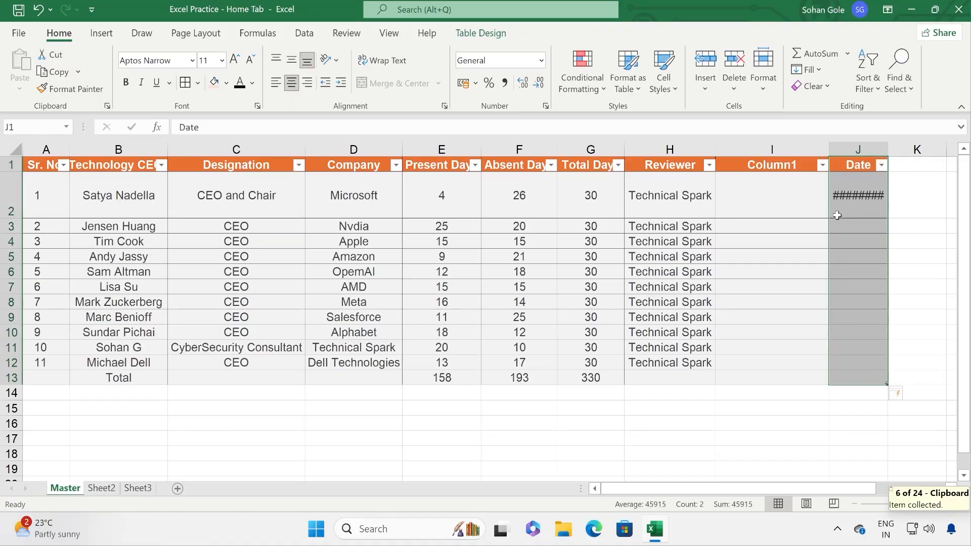
pyautogui.click(784, 183)
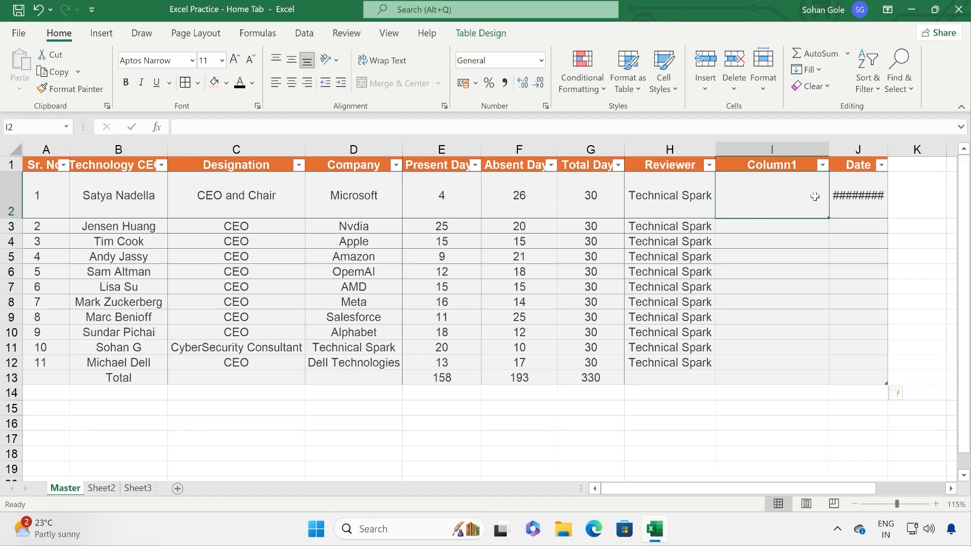
pyautogui.hotkey('ctrl', 'z')
pyautogui.hotkey('ctrl', 'z')
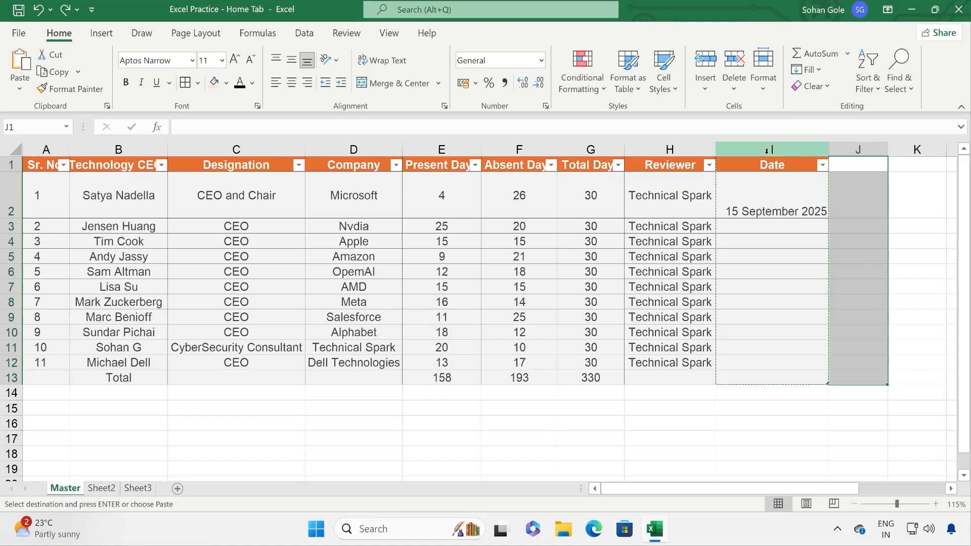
pyautogui.press('Escape')
pyautogui.click(768, 149)
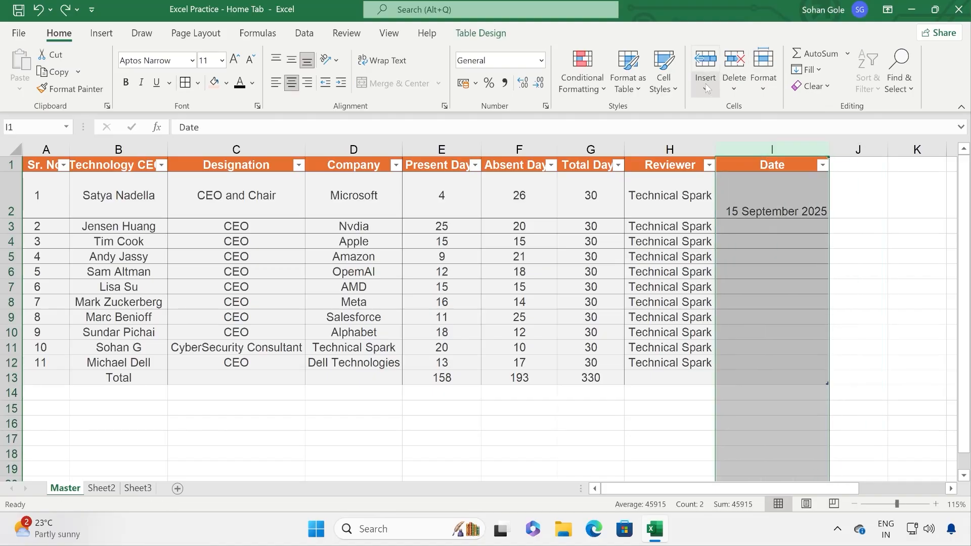
pyautogui.click(706, 86)
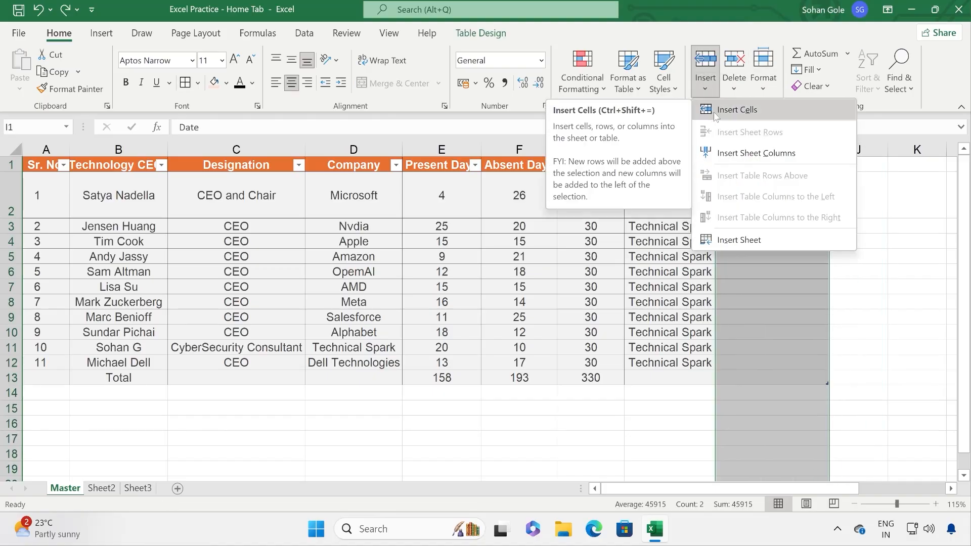
pyautogui.click(733, 110)
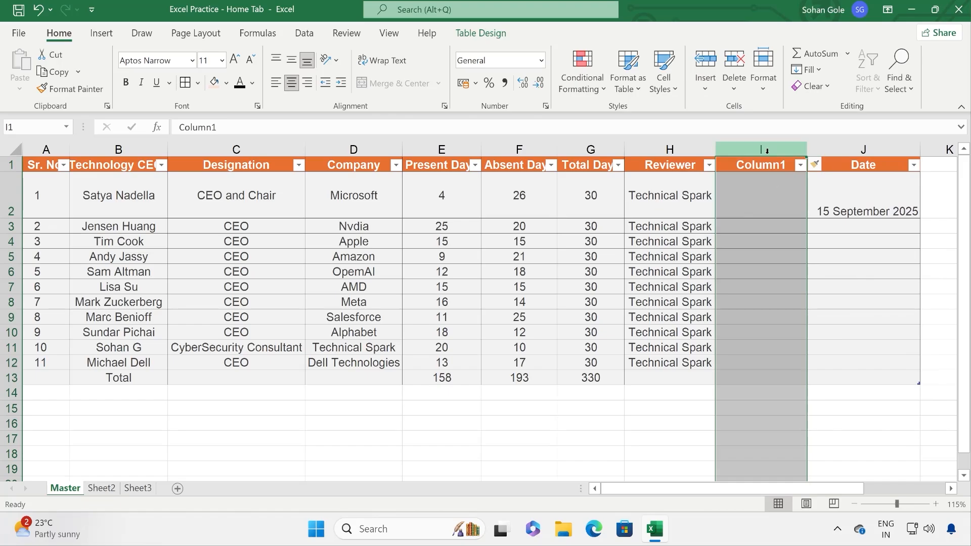
pyautogui.click(706, 86)
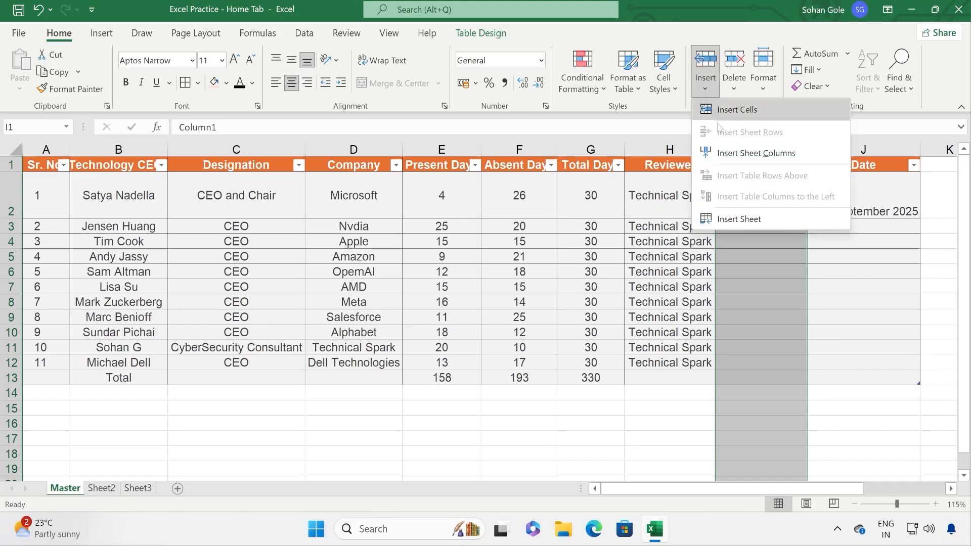
pyautogui.click(734, 154)
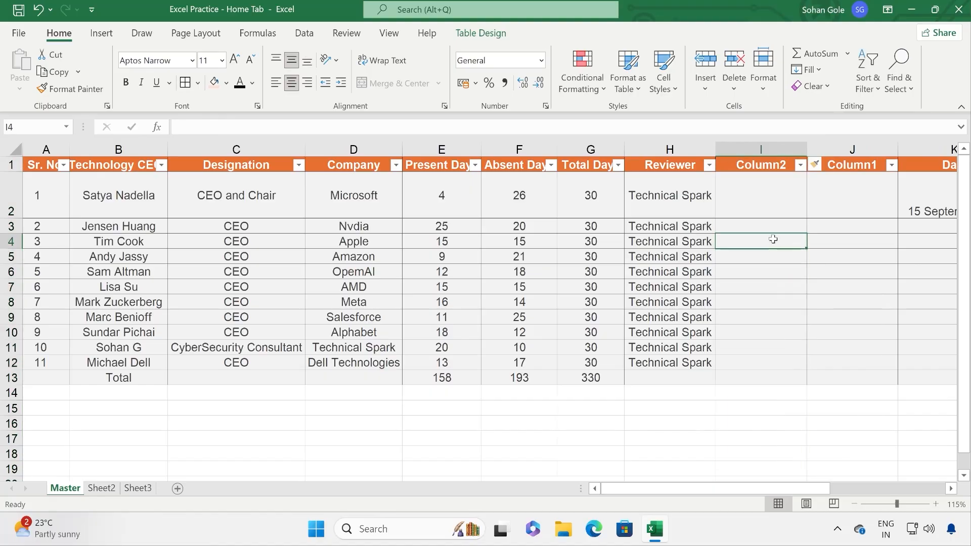
pyautogui.click(40, 10)
pyautogui.click(43, 14)
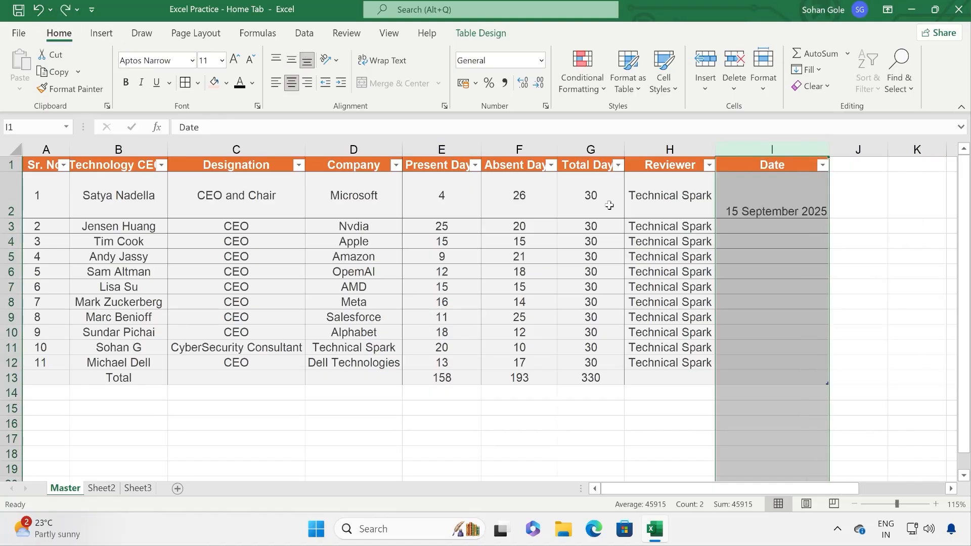
pyautogui.click(757, 204)
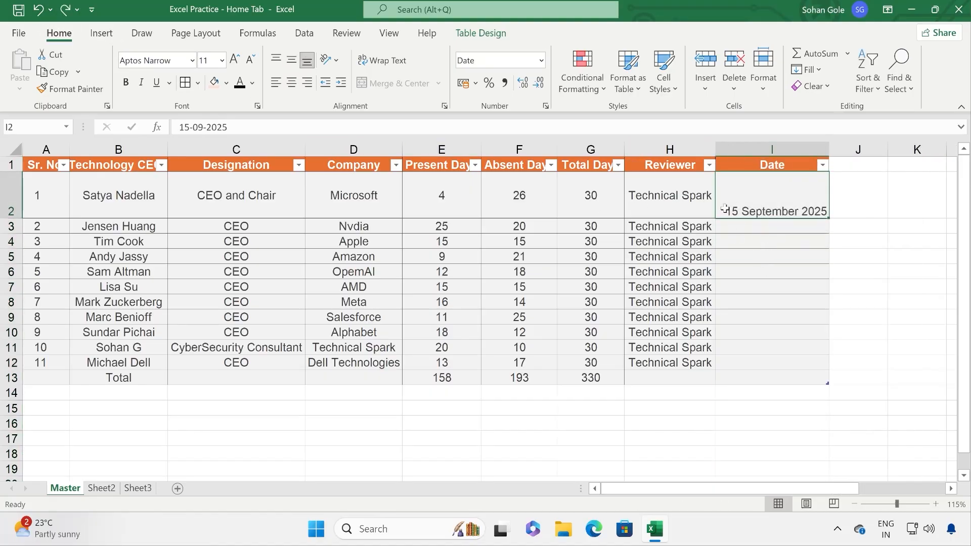
pyautogui.click(16, 227)
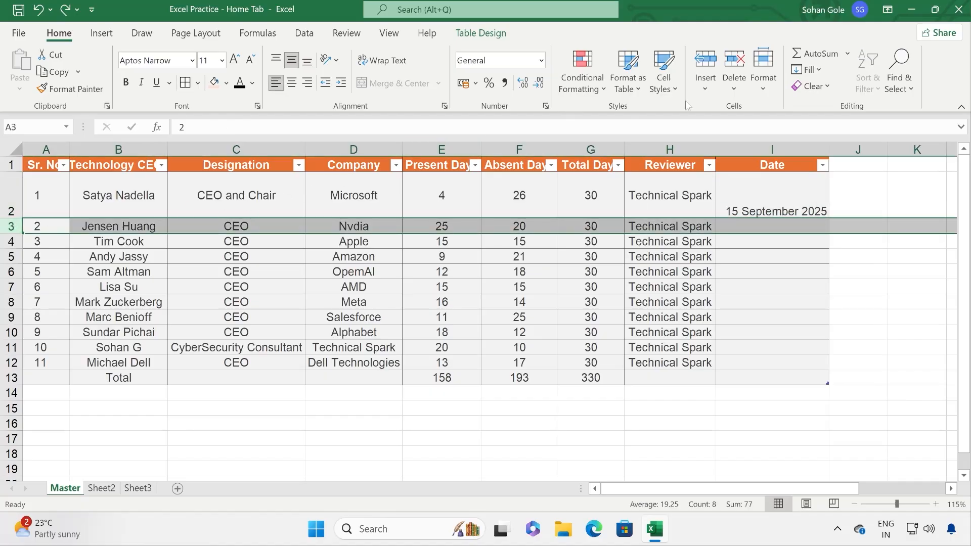
# Step: Insert a blank row above Jensen Huang, then delete blank row 3 again
pyautogui.click(705, 93)
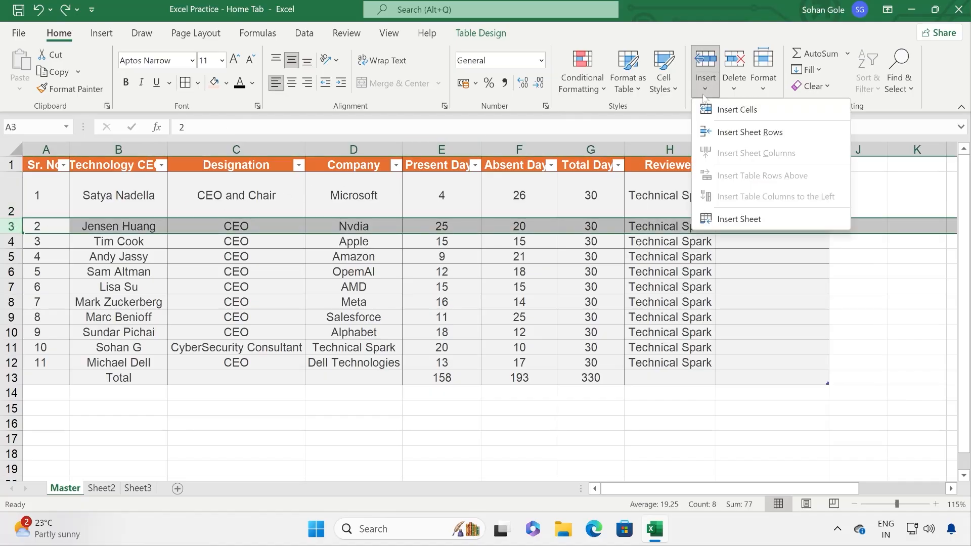
pyautogui.click(732, 116)
pyautogui.click(259, 255)
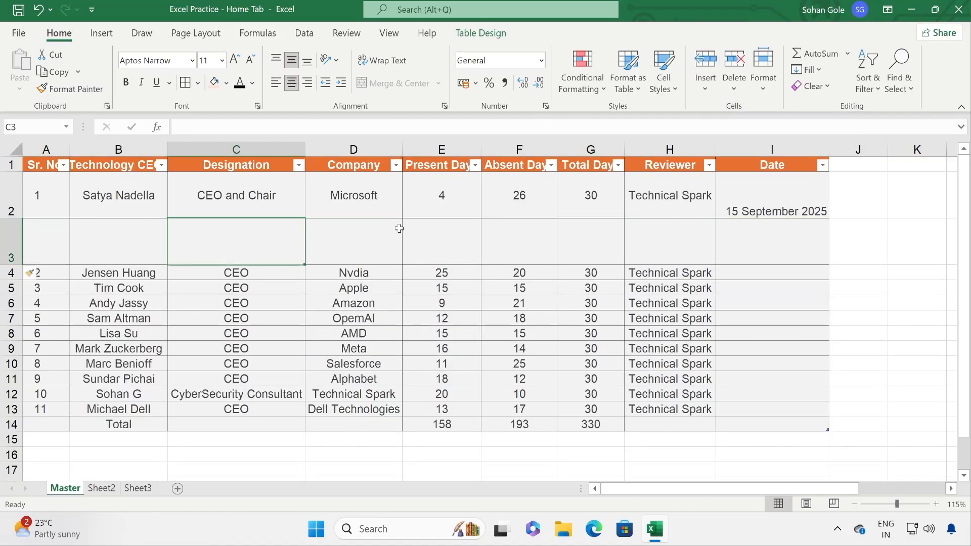
pyautogui.rightClick(7, 237)
pyautogui.click(87, 374)
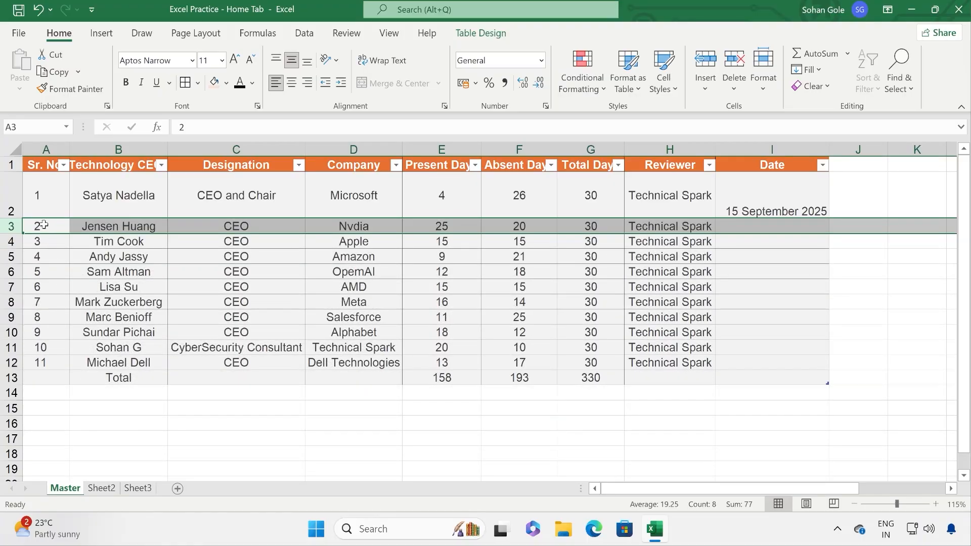
# Step: Autofit row 2 back to the same height as the other rows
pyautogui.click(46, 204)
pyautogui.doubleClick(19, 219)
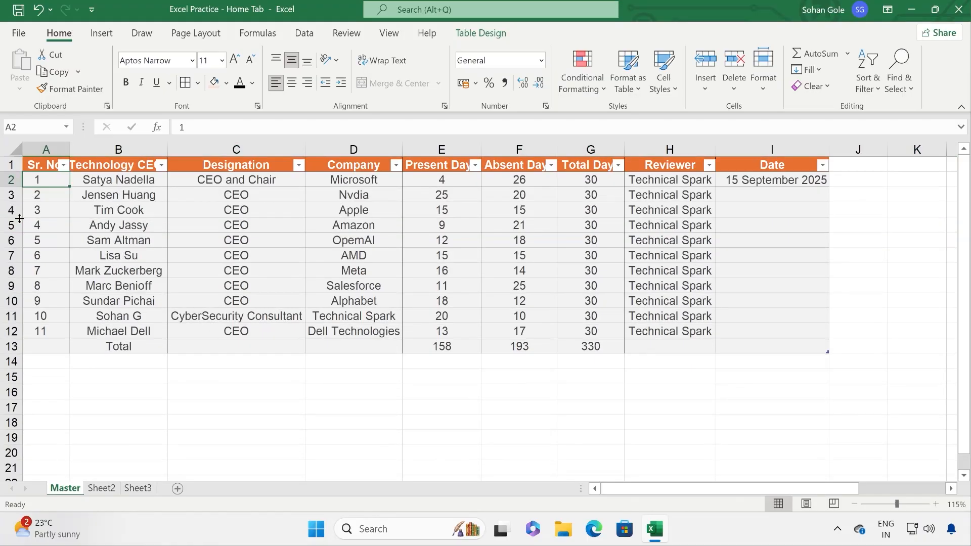
pyautogui.click(337, 209)
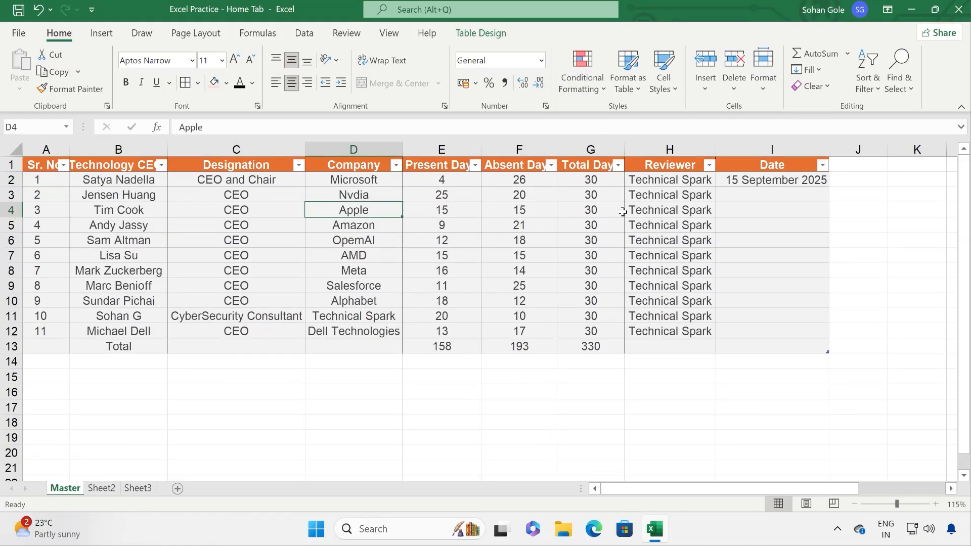
pyautogui.click(681, 148)
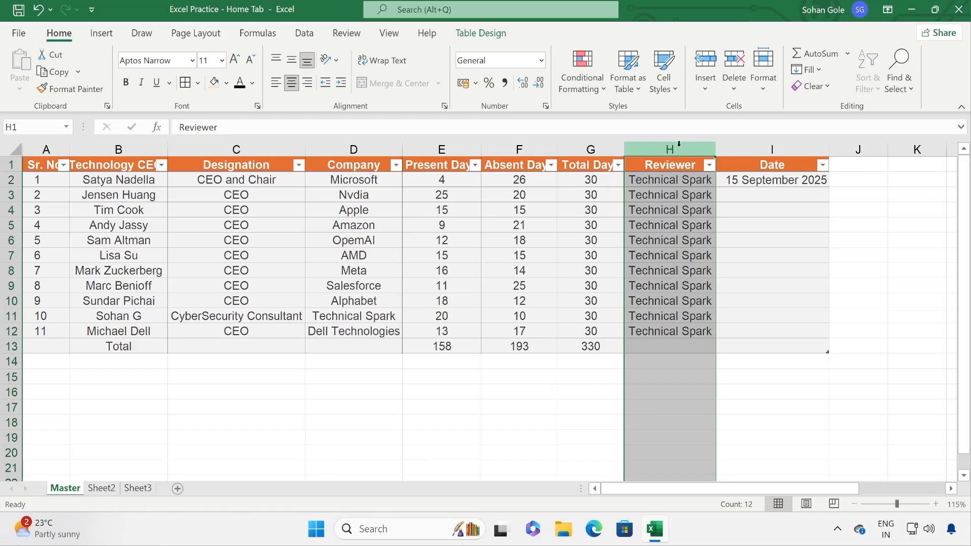
# Step: Try deleting the Reviewer column and row 4, undoing both deletions
pyautogui.click(735, 96)
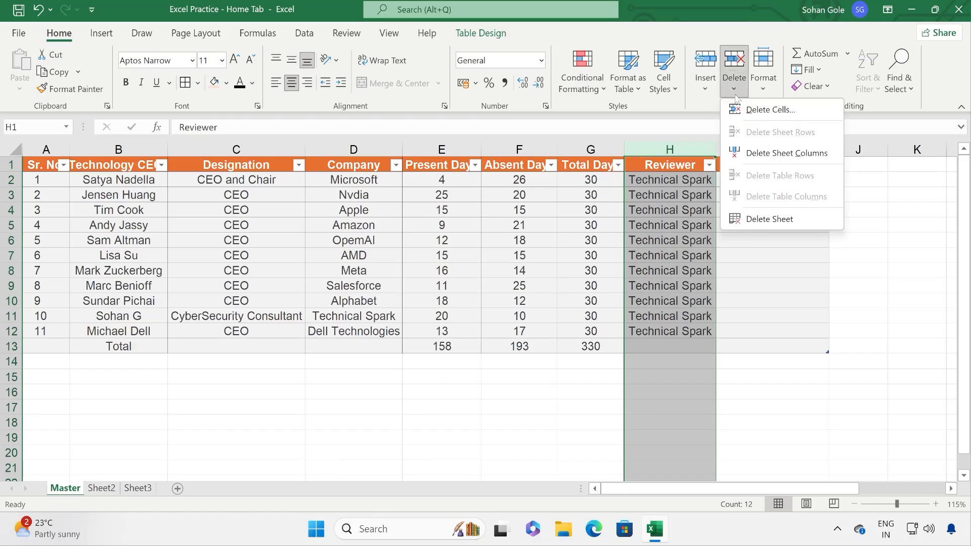
pyautogui.click(767, 111)
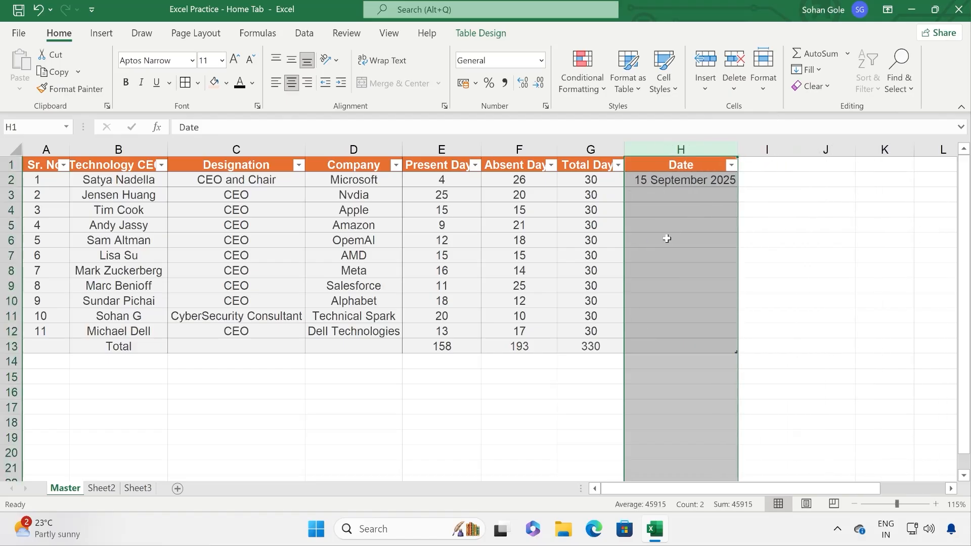
pyautogui.click(664, 241)
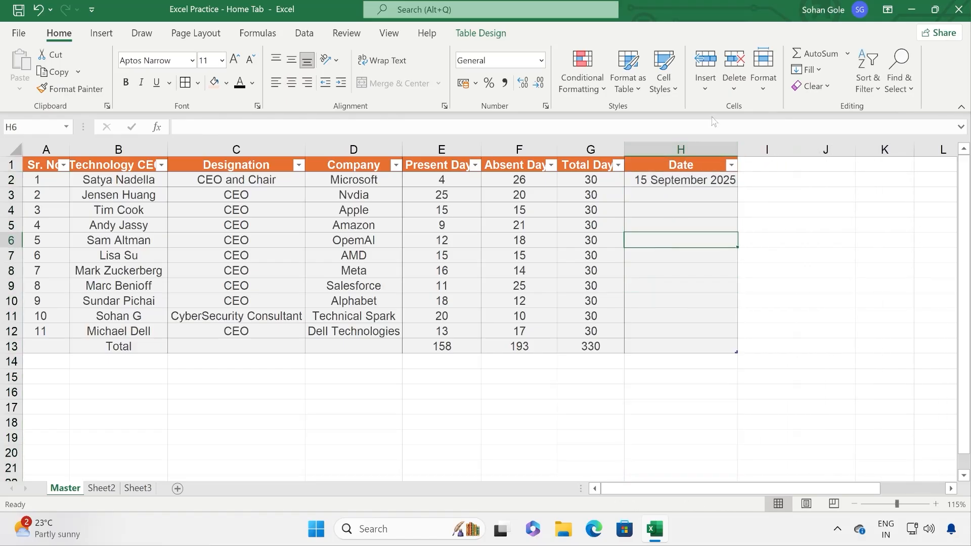
pyautogui.click(38, 9)
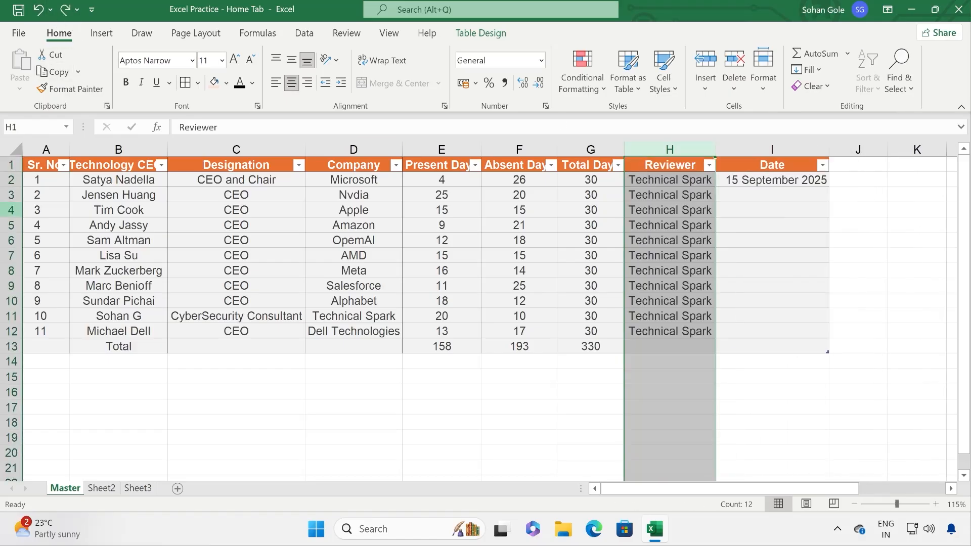
pyautogui.click(11, 210)
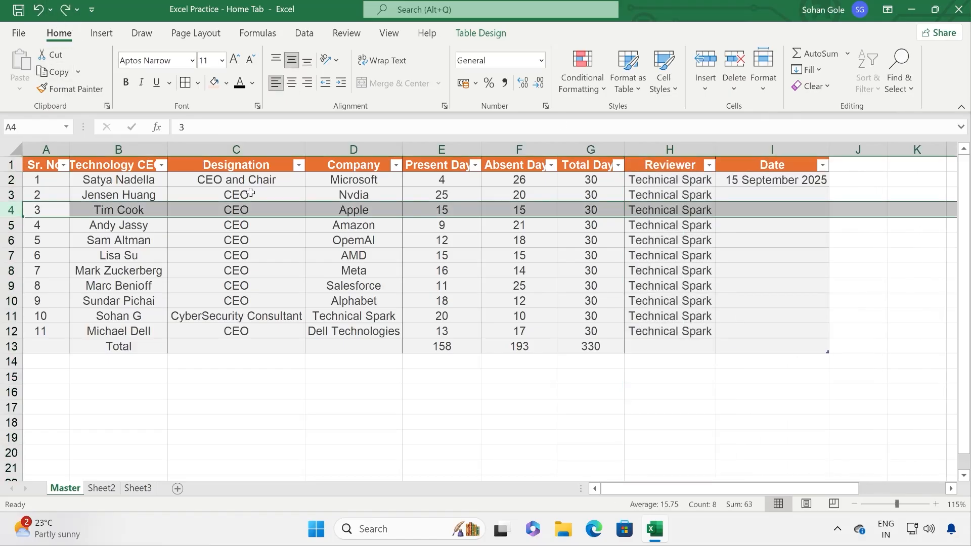
pyautogui.click(733, 86)
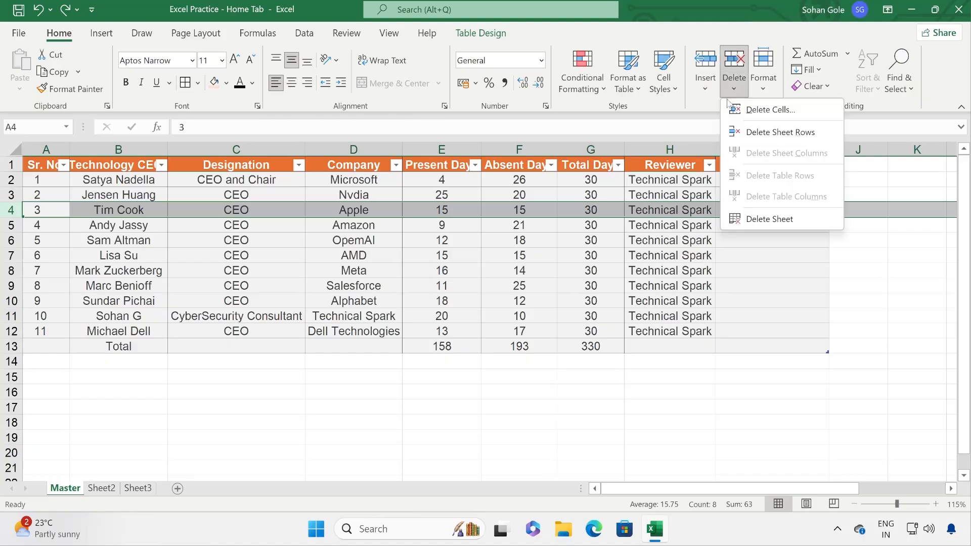
pyautogui.click(782, 131)
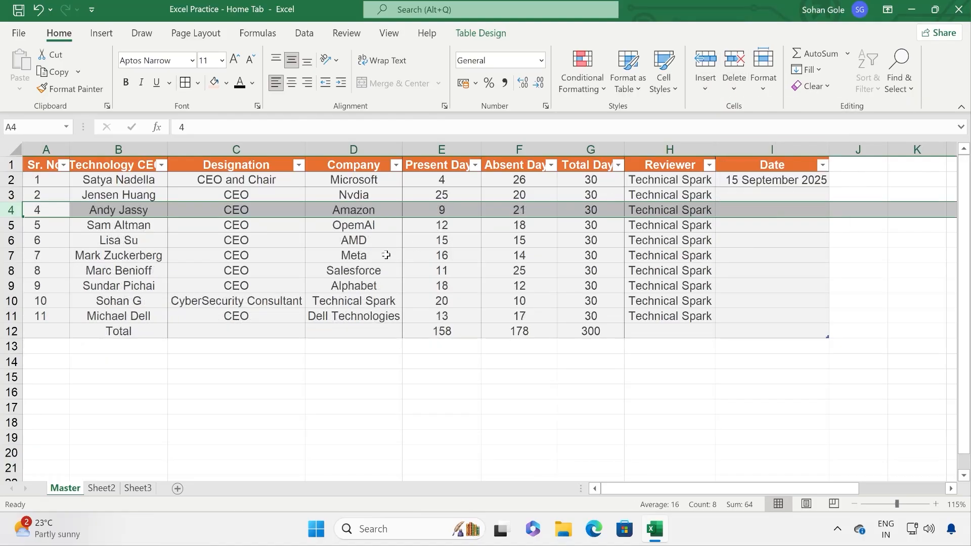
pyautogui.click(38, 9)
# Step: Remove the filter arrows from the table's header row
pyautogui.click(487, 305)
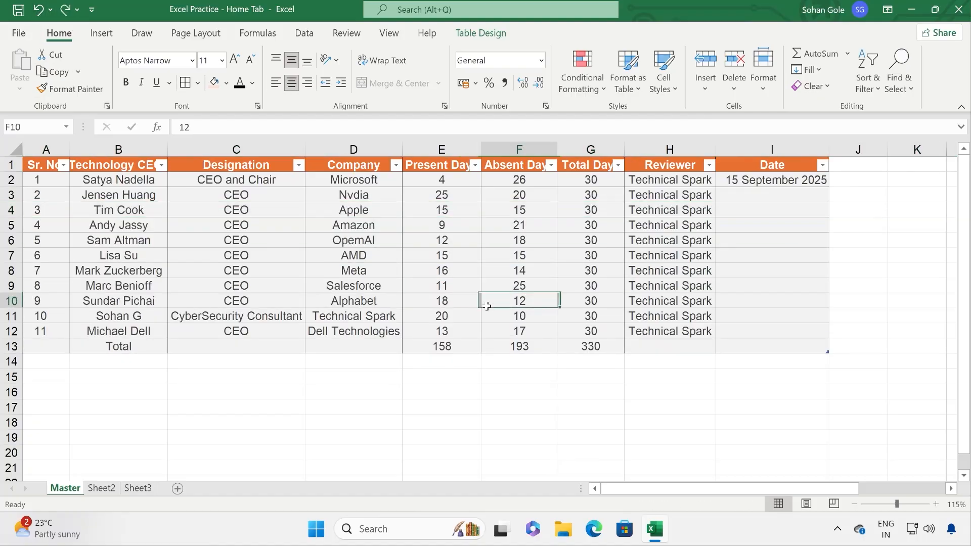
pyautogui.click(764, 86)
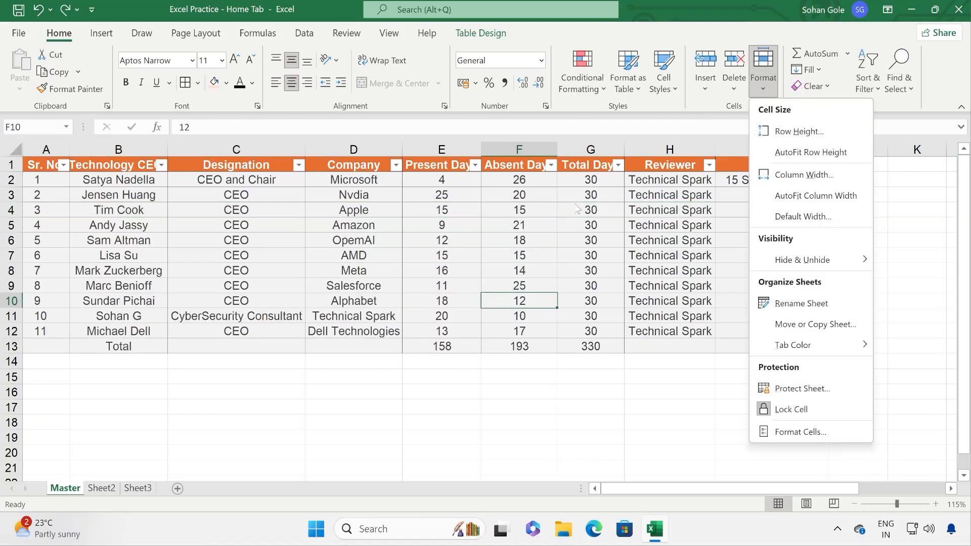
pyautogui.click(307, 259)
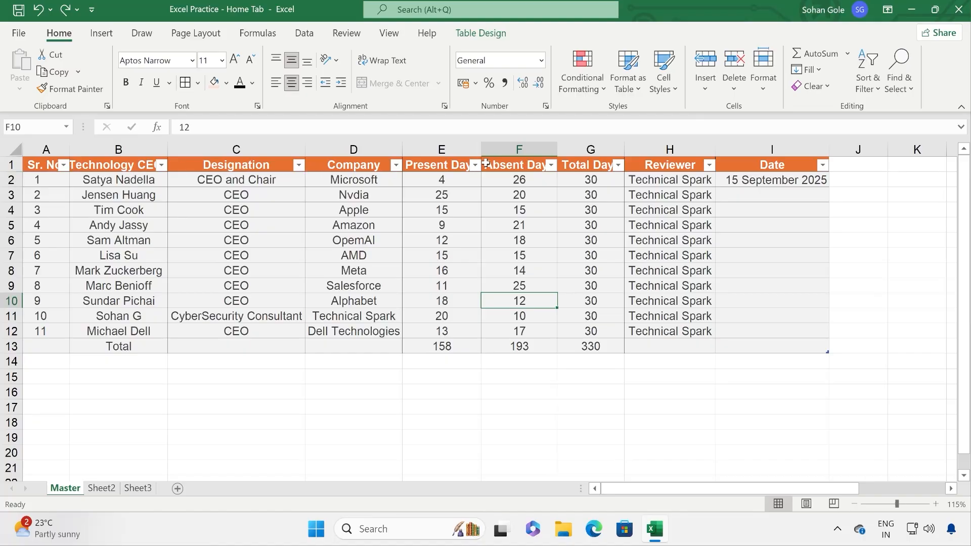
pyautogui.click(868, 81)
pyautogui.click(875, 153)
pyautogui.click(549, 237)
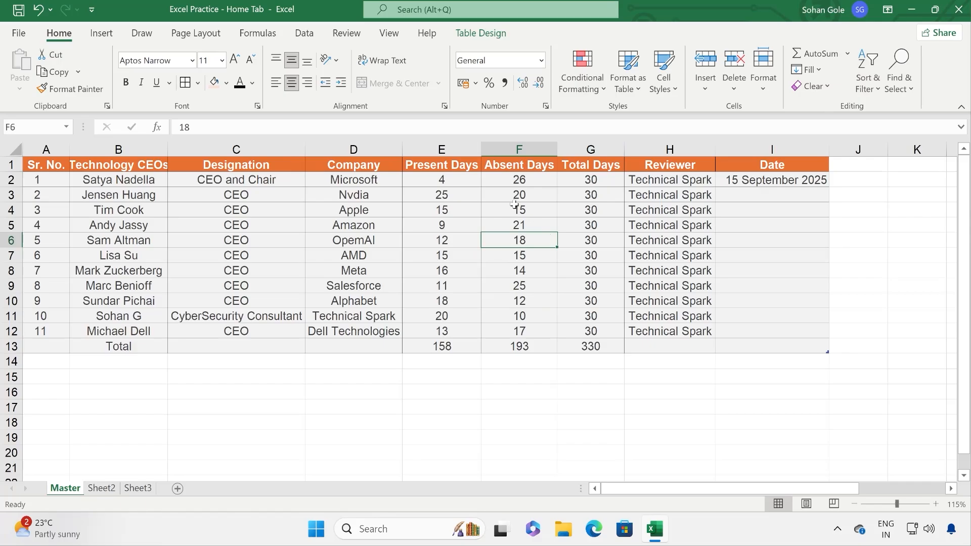
# Step: Narrow the Company and Designation columns by dragging their borders
pyautogui.moveTo(403, 150); pyautogui.dragTo(371, 150)
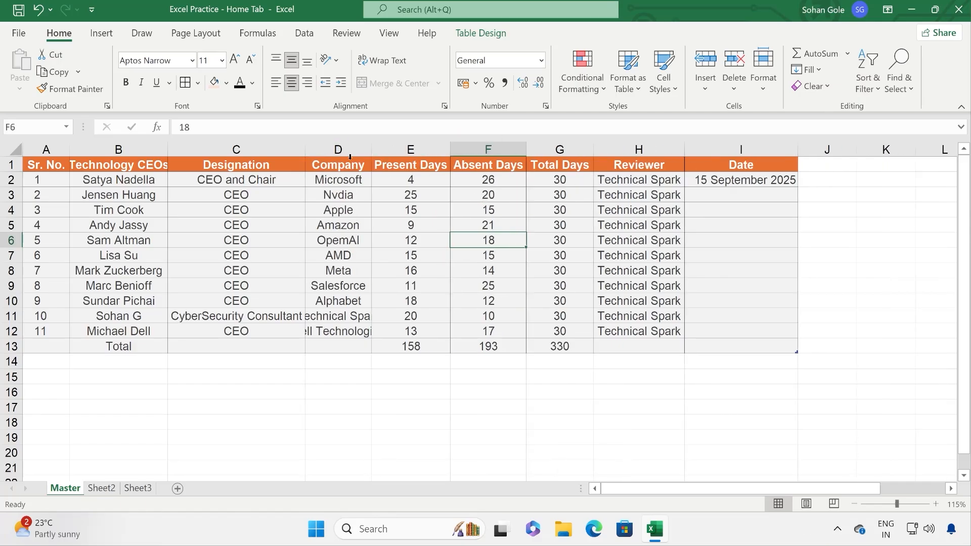
pyautogui.moveTo(305, 150); pyautogui.dragTo(201, 146)
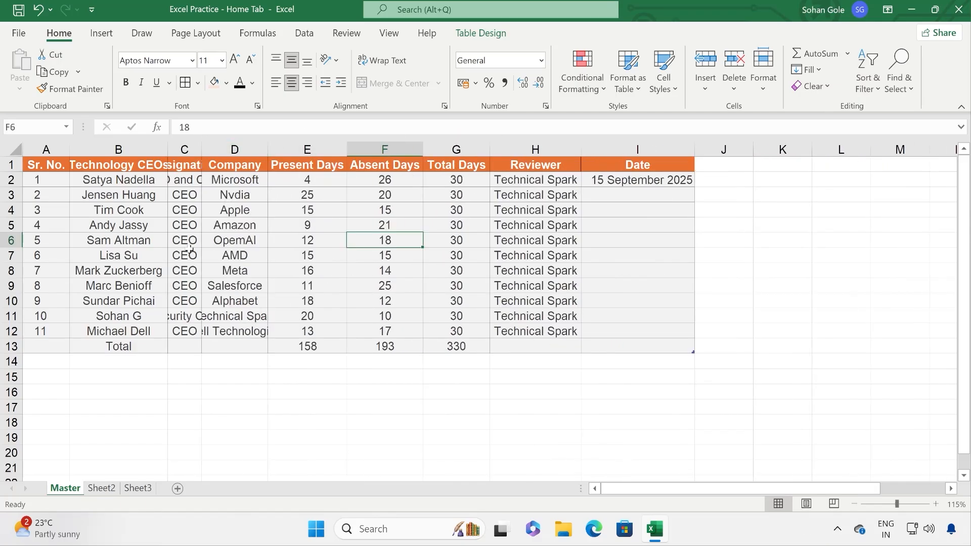
pyautogui.moveTo(39, 163); pyautogui.dragTo(618, 317)
pyautogui.click(472, 234)
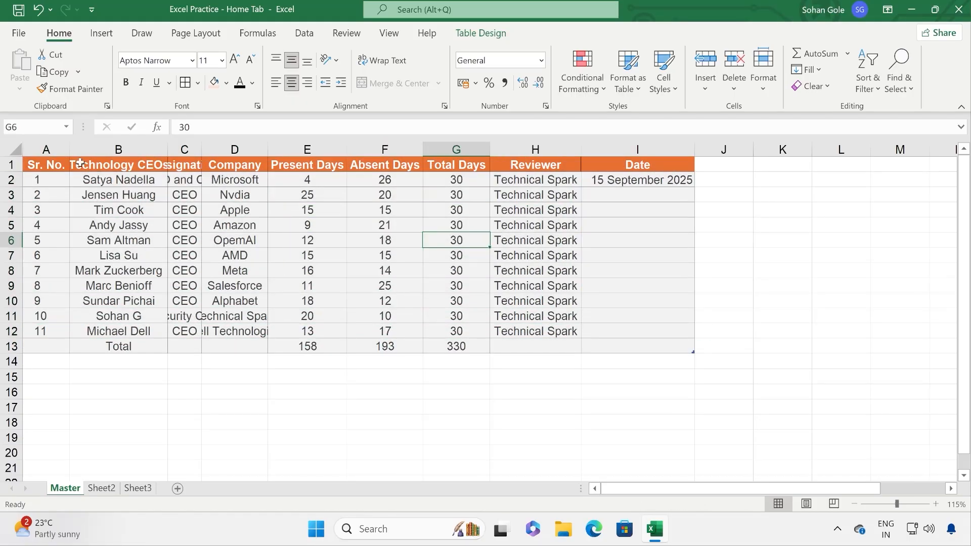
# Step: Check the Row Height setting without changing it, then select the table A1:I13
pyautogui.click(59, 167)
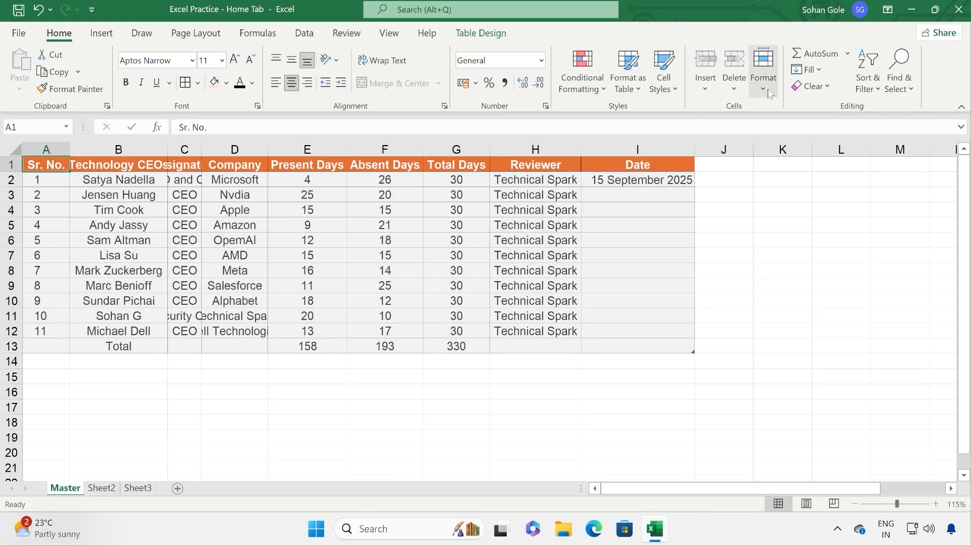
pyautogui.click(763, 69)
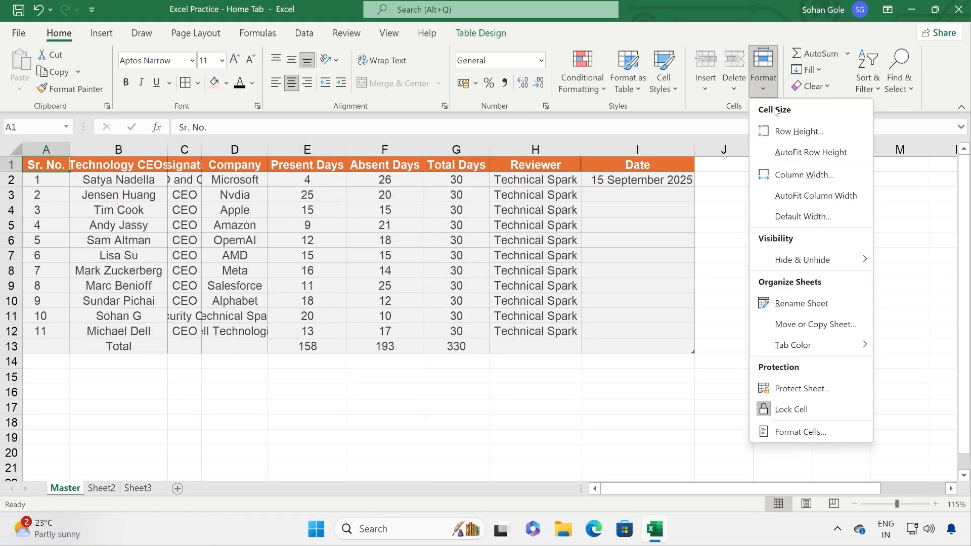
pyautogui.click(799, 132)
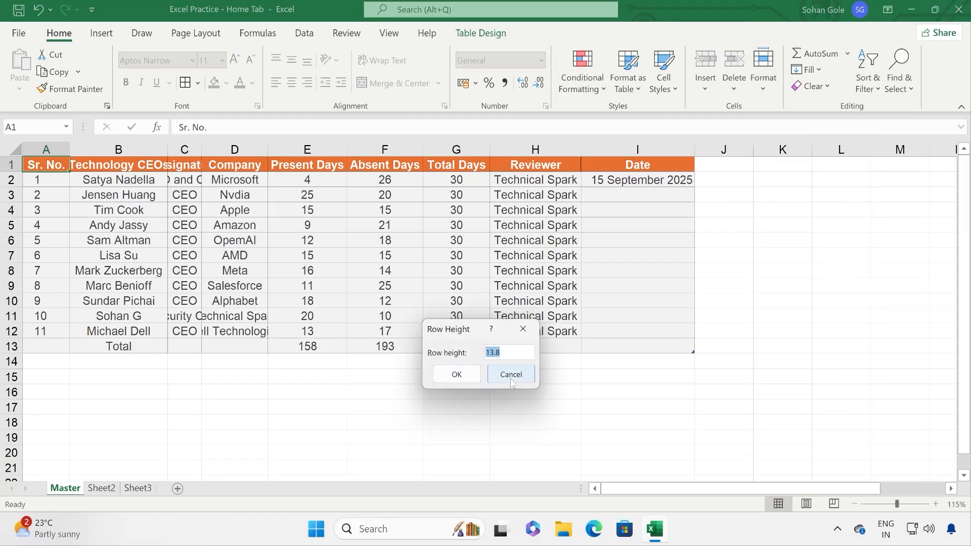
pyautogui.click(511, 375)
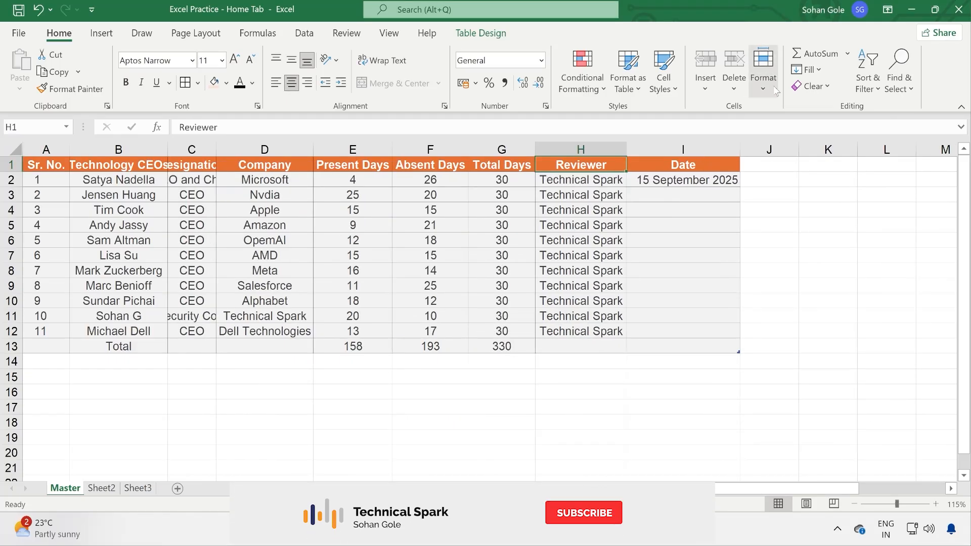
pyautogui.click(763, 68)
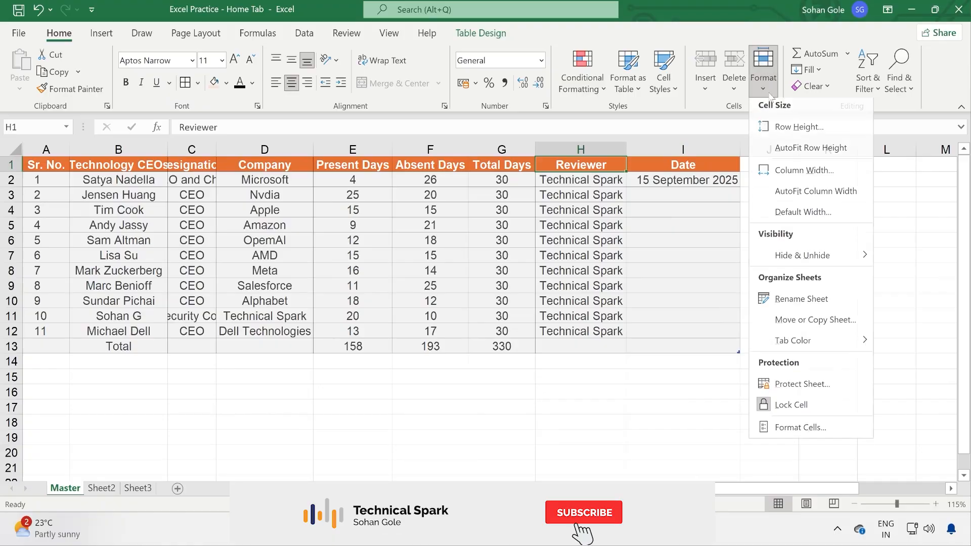
pyautogui.click(792, 131)
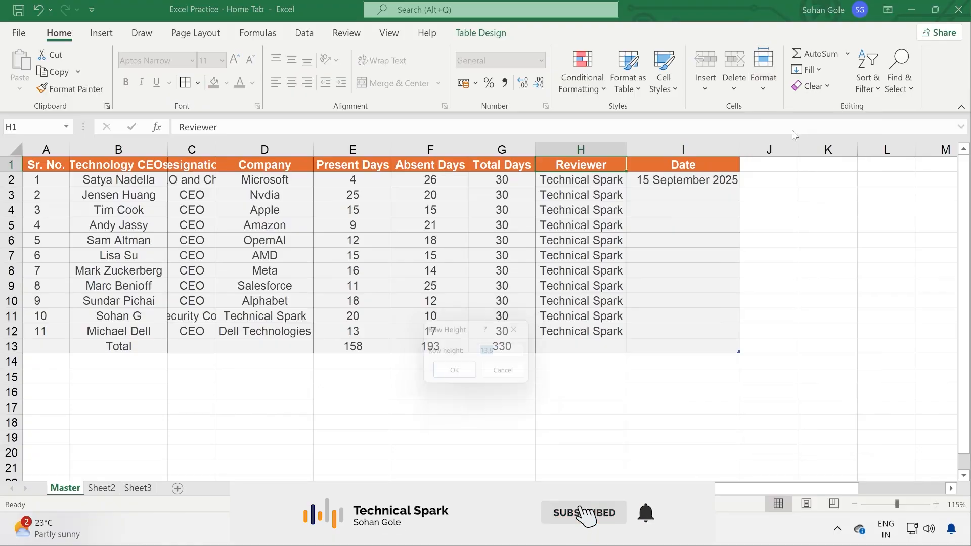
pyautogui.click(510, 375)
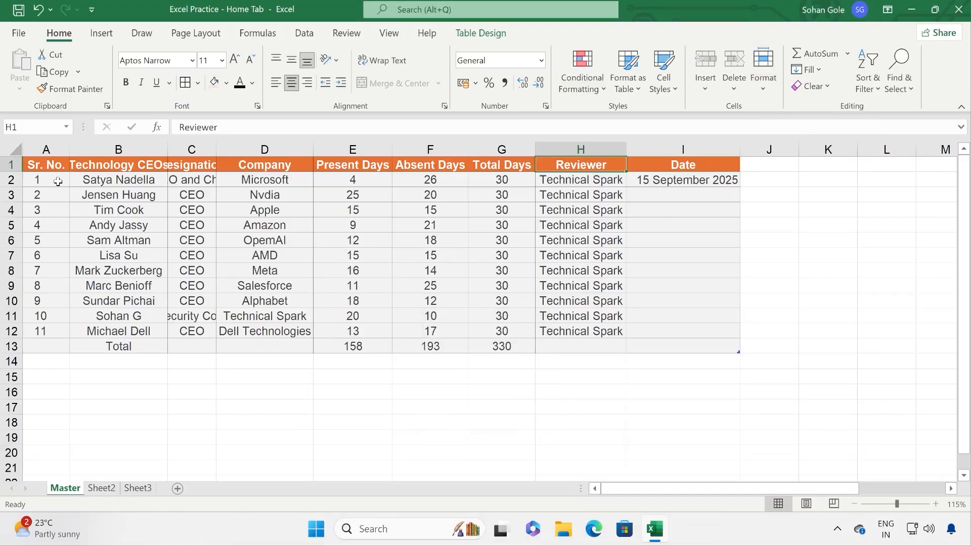
pyautogui.click(129, 166)
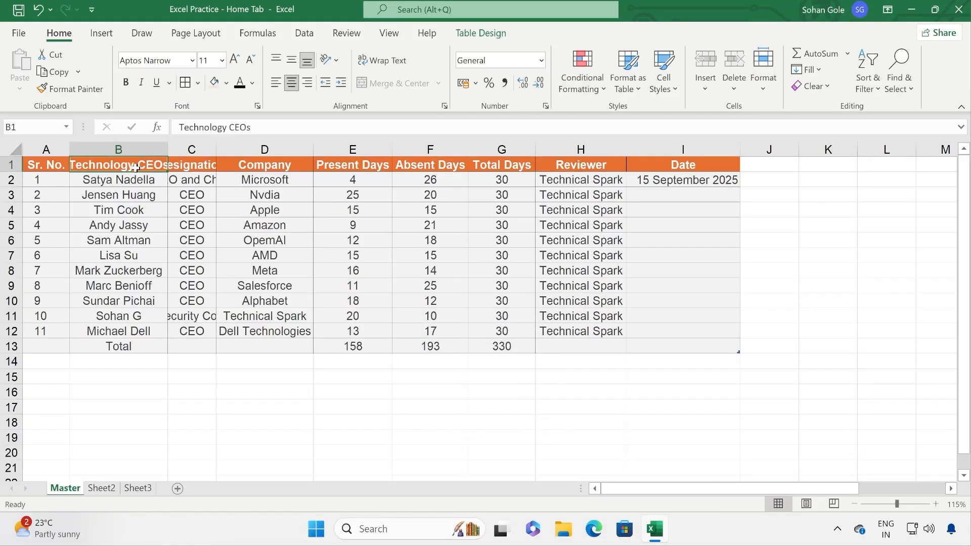
pyautogui.click(179, 167)
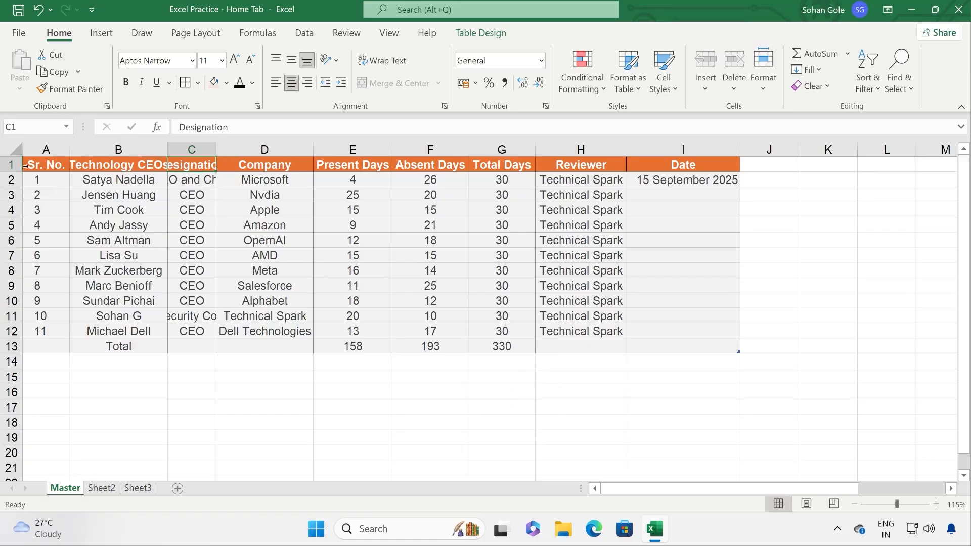
pyautogui.moveTo(44, 166); pyautogui.dragTo(729, 349)
# Step: Set the table's row height to 15
pyautogui.click(764, 76)
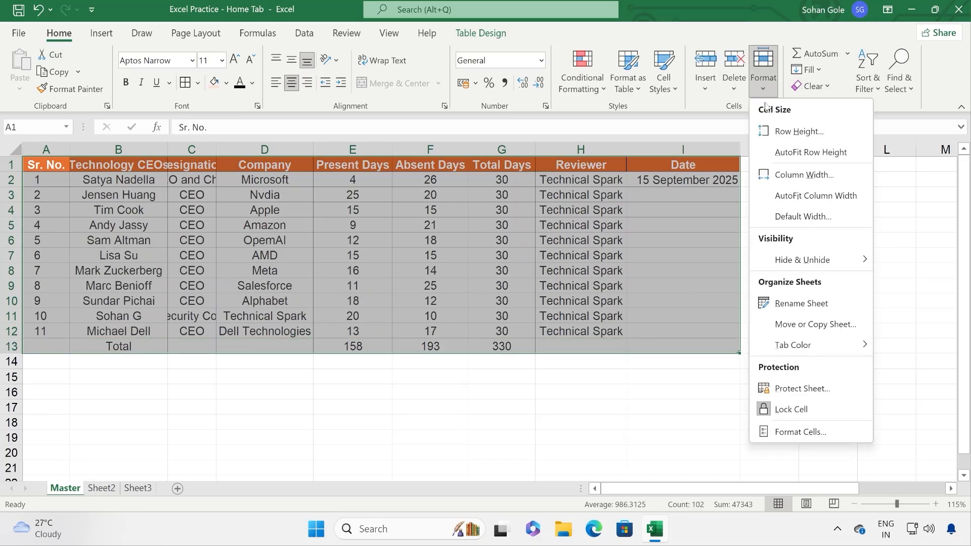
pyautogui.click(797, 132)
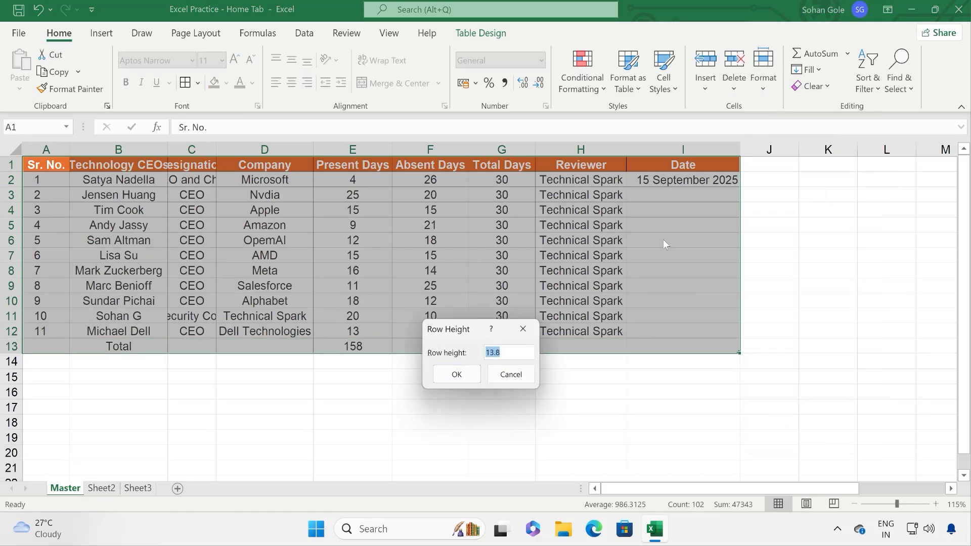
pyautogui.moveTo(509, 352); pyautogui.dragTo(490, 353)
pyautogui.write('5')
pyautogui.click(466, 383)
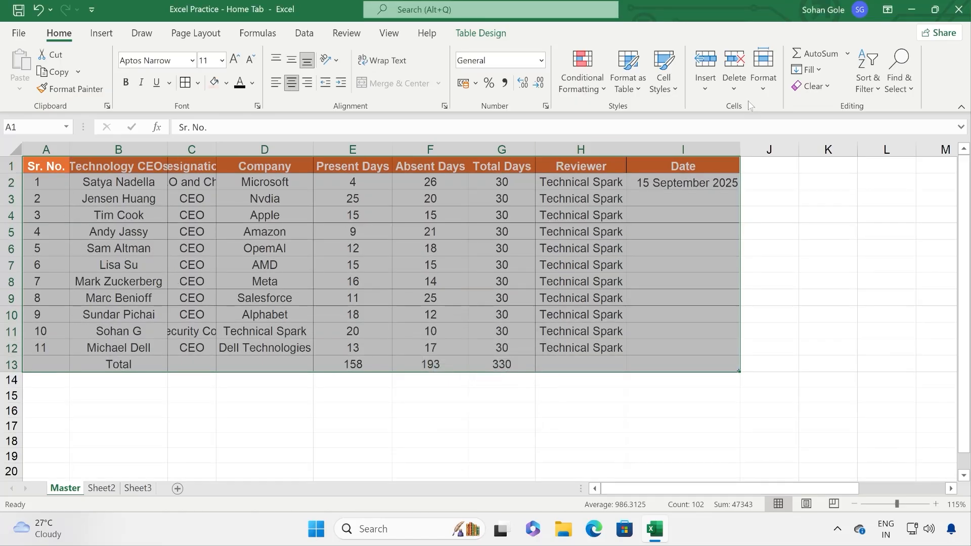
# Step: Set columns A to I to a width of 15
pyautogui.click(763, 71)
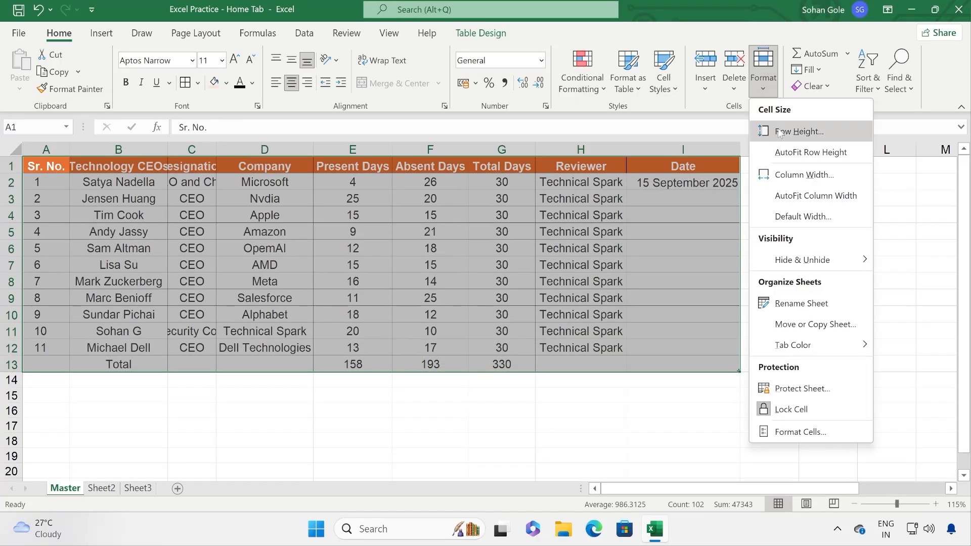
pyautogui.click(805, 175)
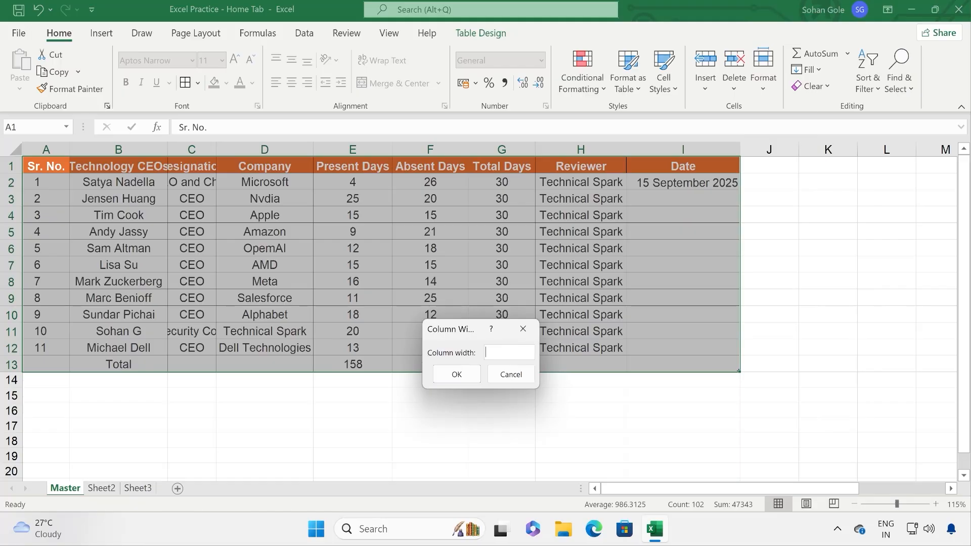
pyautogui.click(460, 374)
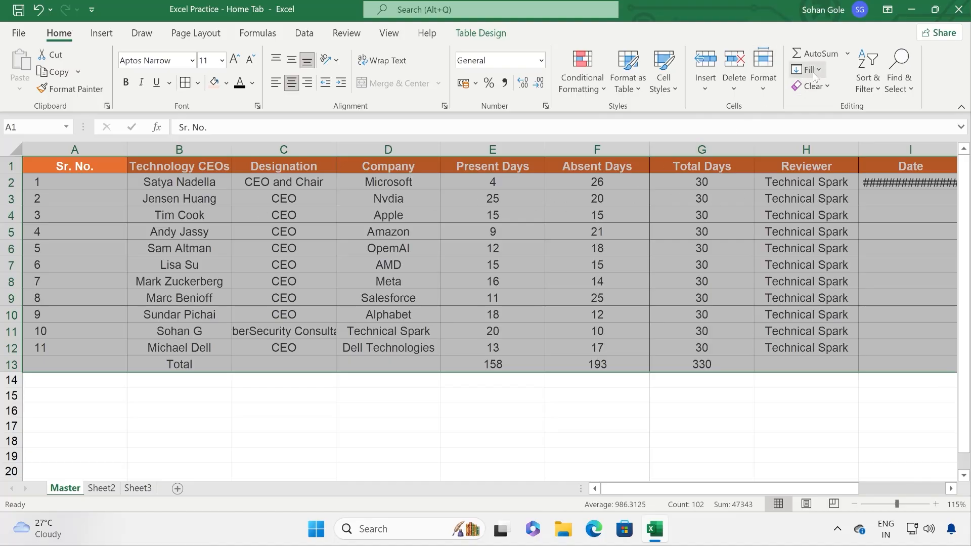
pyautogui.click(764, 76)
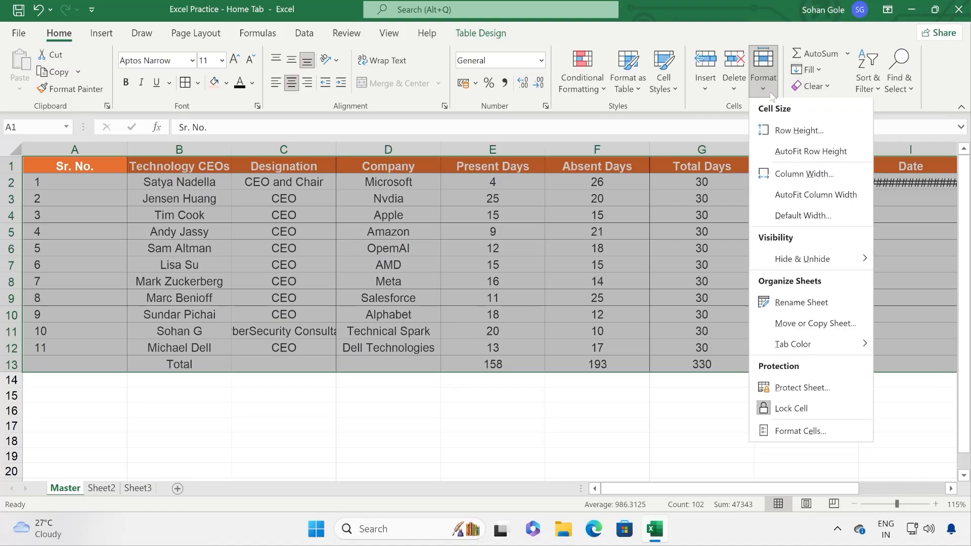
# Step: AutoFit the CEO table's column widths so I2 shows 15 September 2025 again
pyautogui.click(811, 196)
pyautogui.click(46, 170)
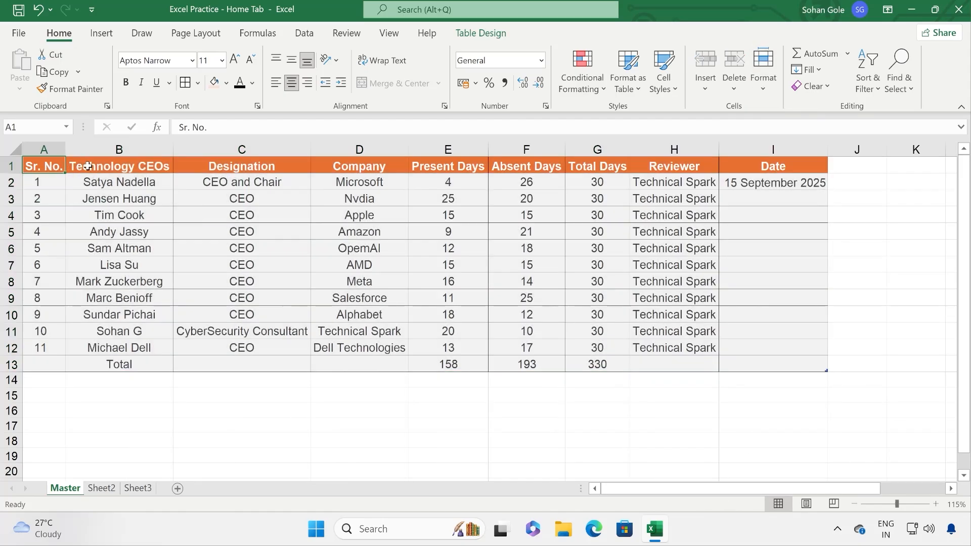
pyautogui.click(87, 167)
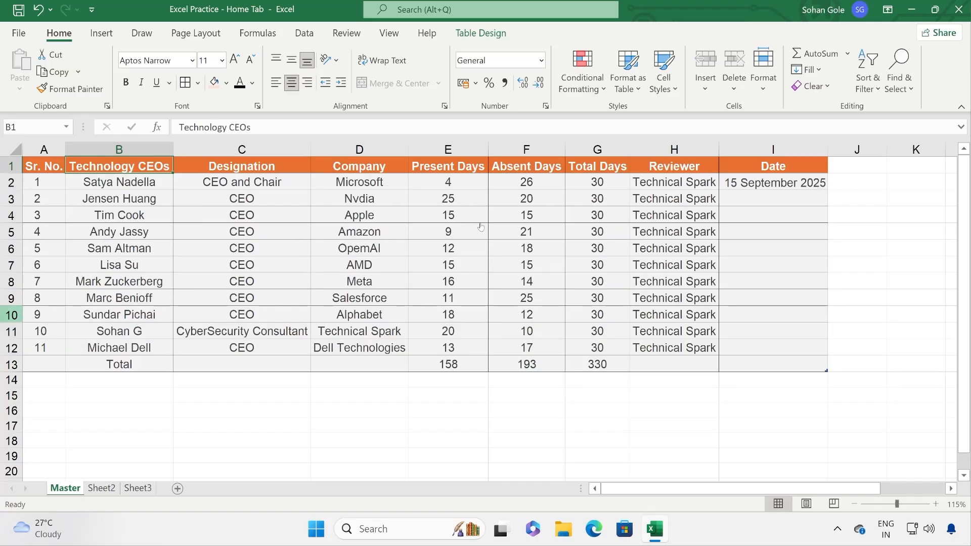
pyautogui.click(763, 86)
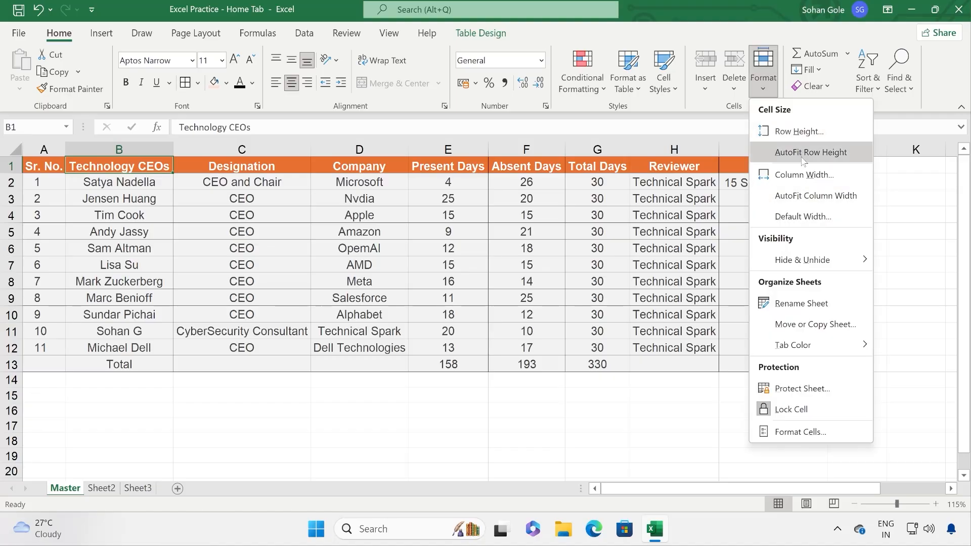
pyautogui.click(557, 322)
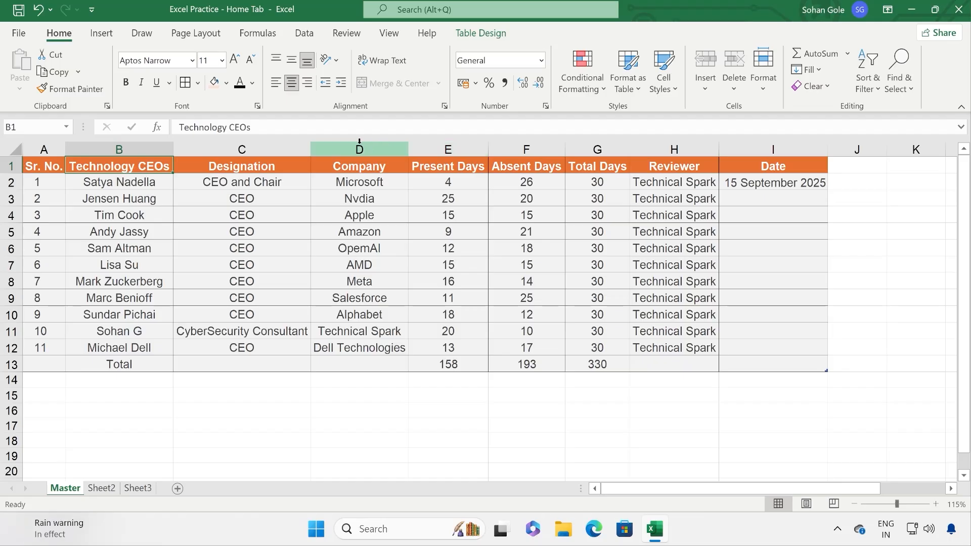
pyautogui.moveTo(617, 488); pyautogui.dragTo(556, 498)
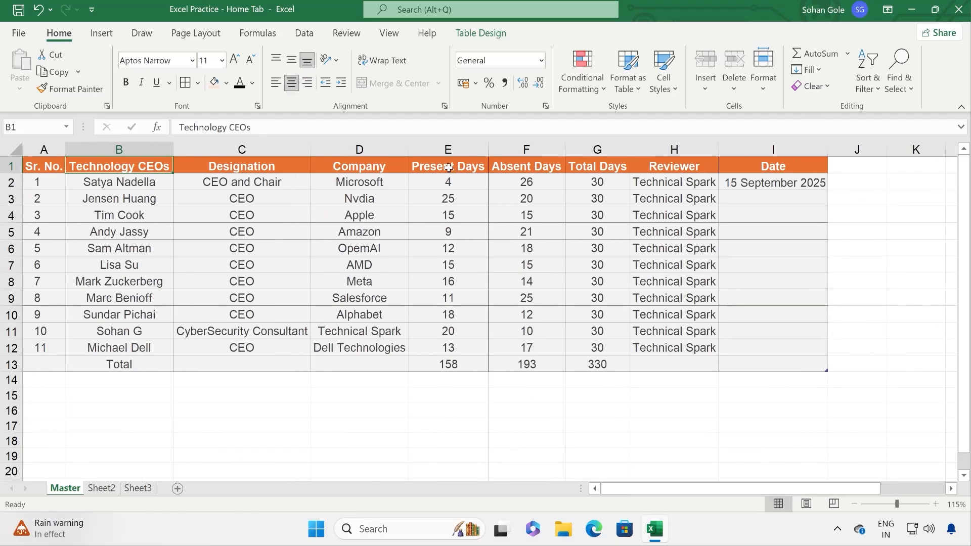
# Step: Insert five blank table columns at column E, before Present Days
pyautogui.hotkey('ctrl', 'End')
pyautogui.click(429, 157)
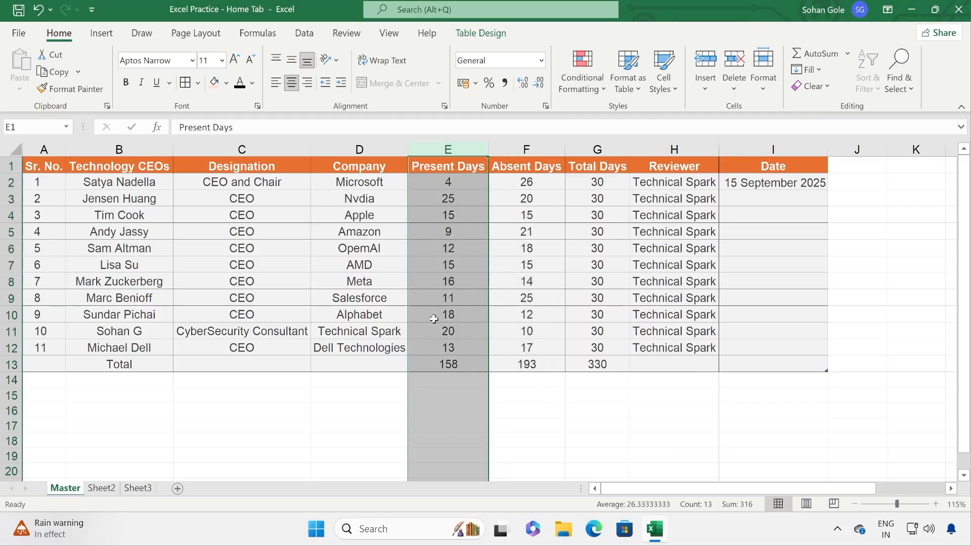
pyautogui.rightClick(434, 322)
pyautogui.click(475, 182)
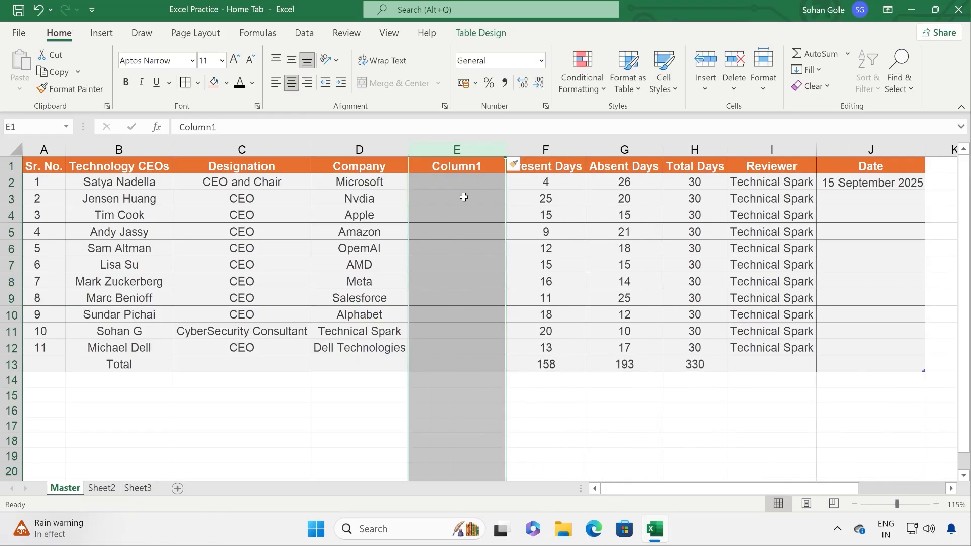
pyautogui.rightClick(465, 199)
pyautogui.click(502, 318)
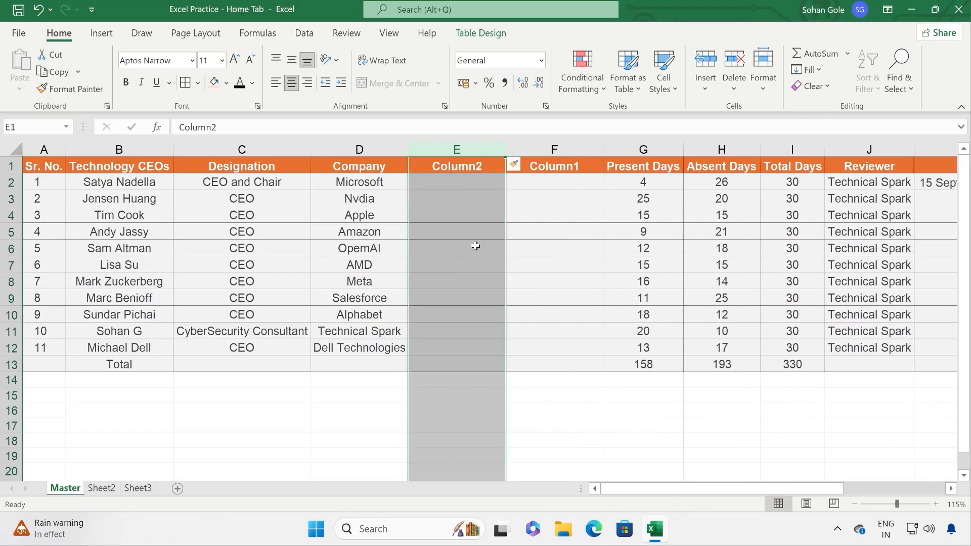
pyautogui.rightClick(474, 290)
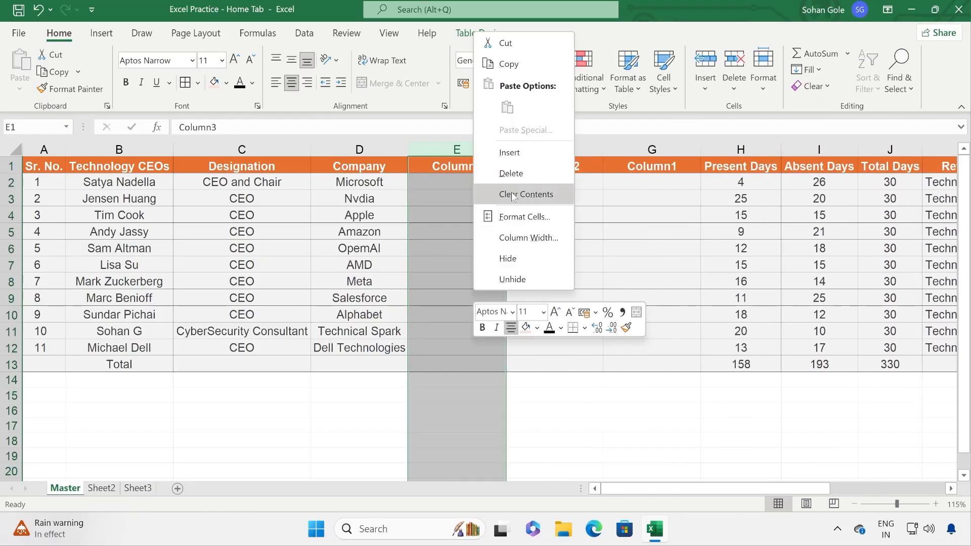
pyautogui.click(517, 158)
pyautogui.rightClick(476, 248)
pyautogui.click(512, 370)
# Step: Select the new blank columns E through I (Column5 to Column1)
pyautogui.click(435, 248)
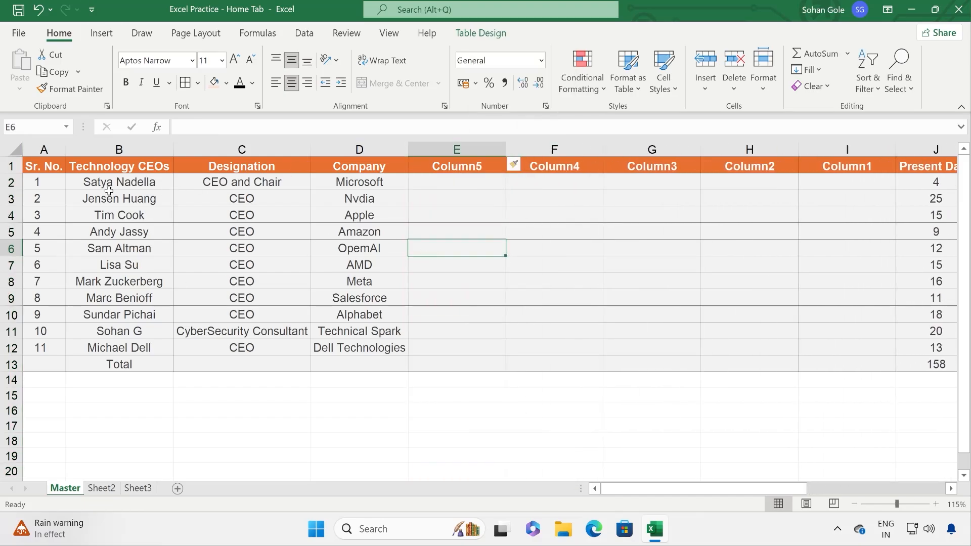
pyautogui.moveTo(458, 166); pyautogui.dragTo(848, 351)
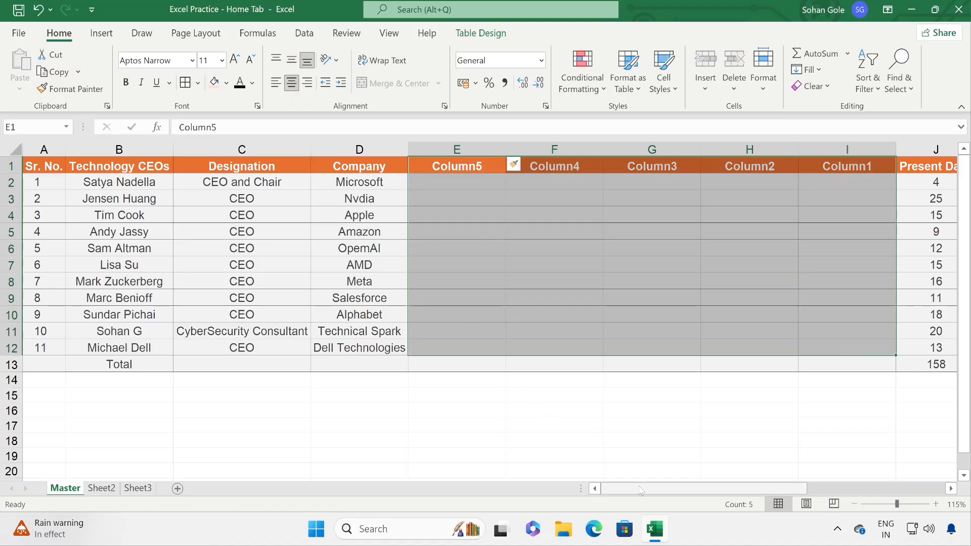
pyautogui.click(105, 184)
pyautogui.moveTo(104, 184); pyautogui.dragTo(372, 182)
pyautogui.moveTo(105, 332); pyautogui.dragTo(387, 334)
pyautogui.moveTo(604, 489)
pyautogui.mouseDown()
pyautogui.moveTo(779, 478)
pyautogui.moveTo(518, 484)
pyautogui.moveTo(781, 490)
pyautogui.moveTo(556, 485)
pyautogui.moveTo(623, 487)
pyautogui.mouseUp()
pyautogui.moveTo(458, 150); pyautogui.dragTo(854, 168)
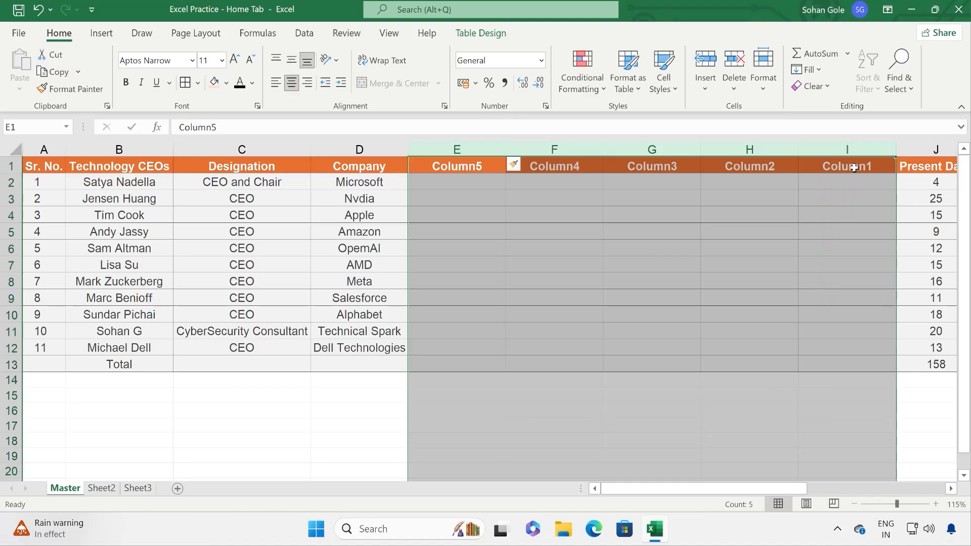
pyautogui.click(764, 87)
pyautogui.moveTo(857, 266)
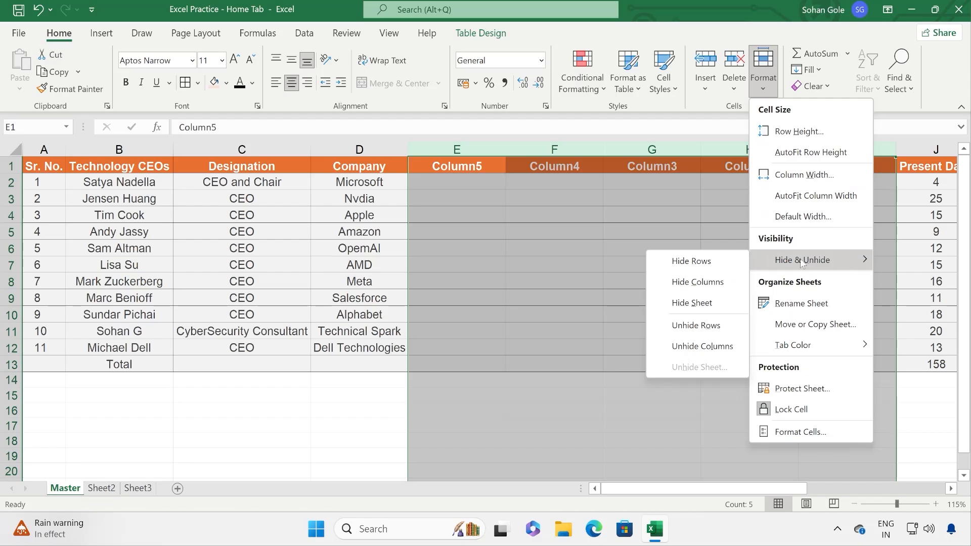
pyautogui.click(698, 285)
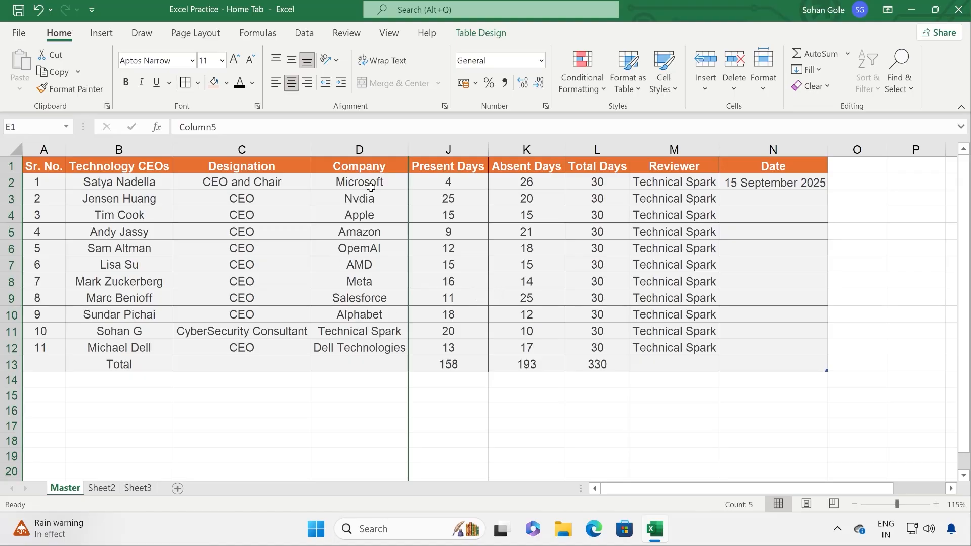
pyautogui.moveTo(398, 142); pyautogui.dragTo(419, 144)
pyautogui.rightClick(412, 152)
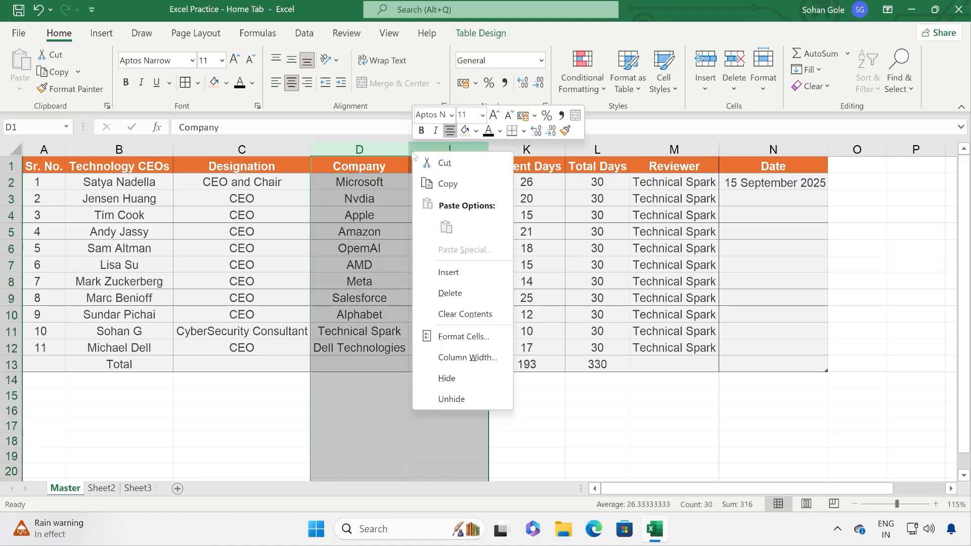
pyautogui.click(473, 399)
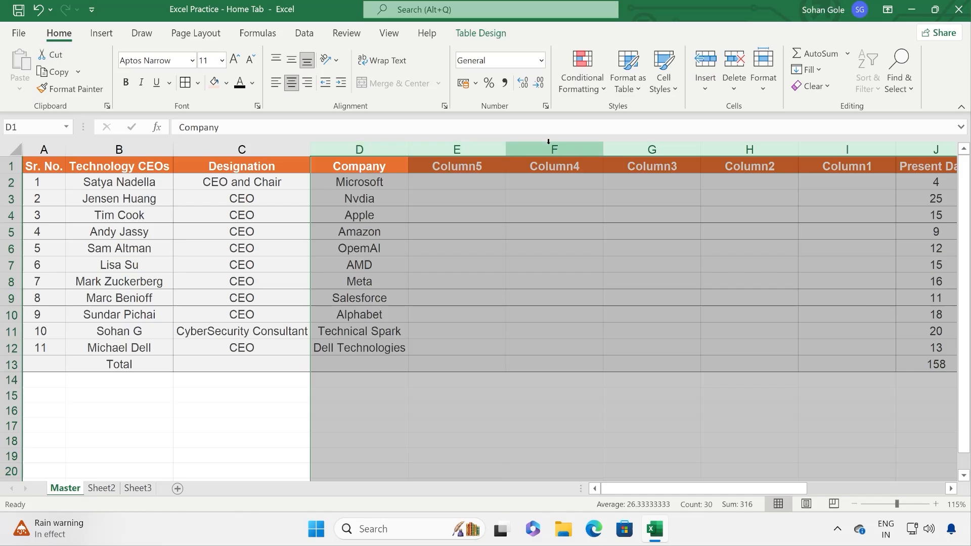
pyautogui.click(765, 91)
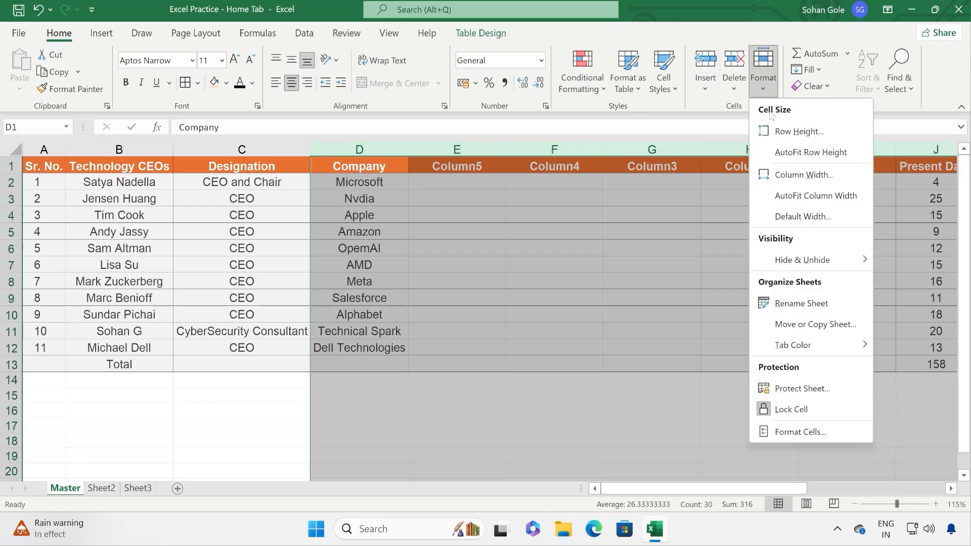
# Step: Add a blank worksheet Sheet1 after Master and switch to it
pyautogui.click(714, 279)
pyautogui.click(718, 204)
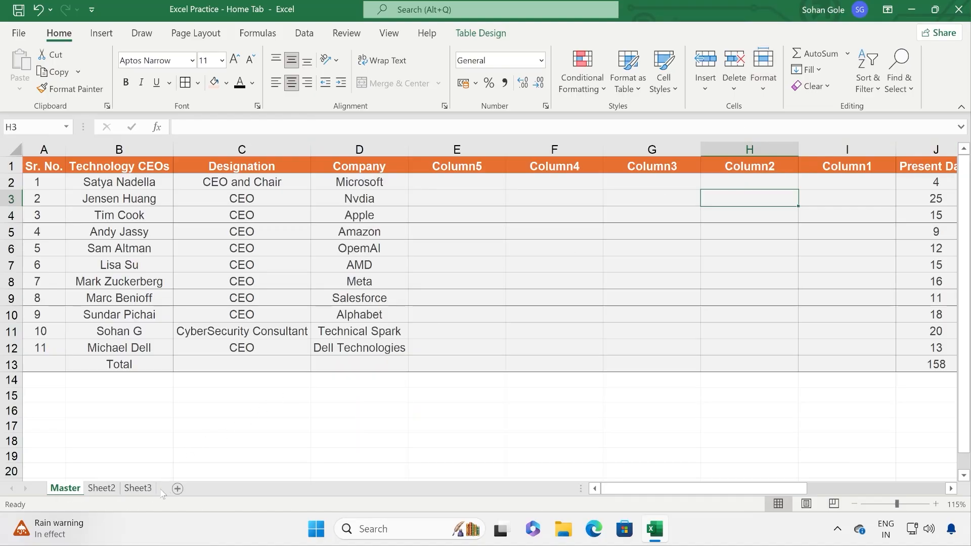
pyautogui.click(176, 490)
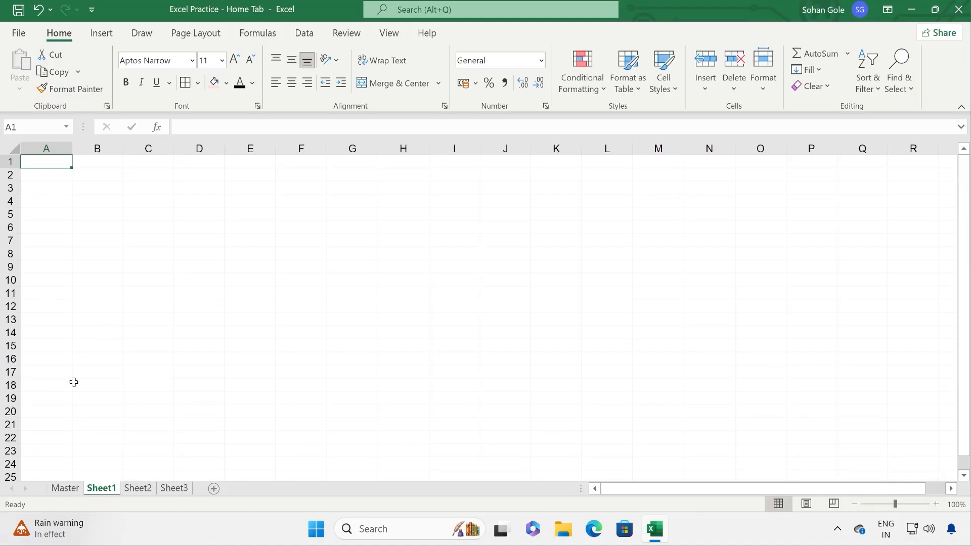
pyautogui.click(54, 493)
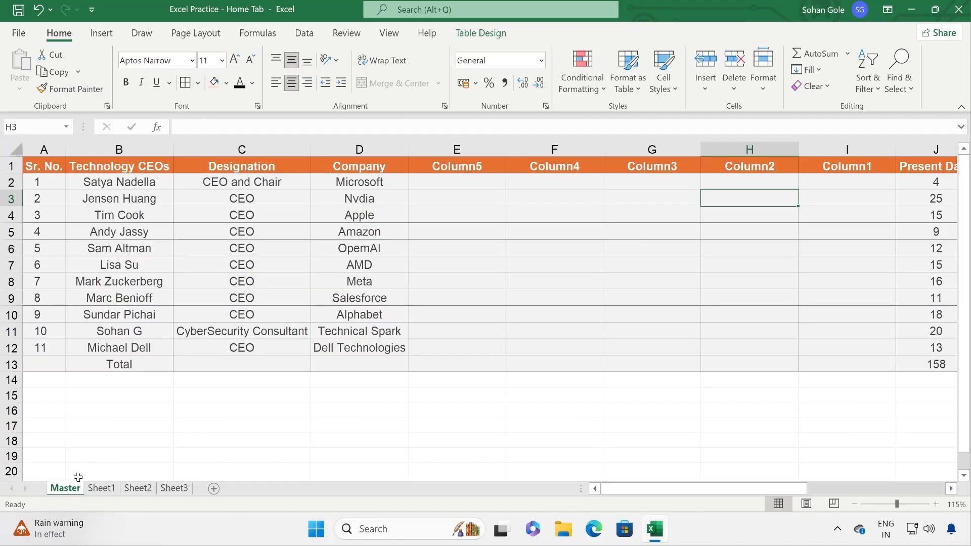
pyautogui.click(99, 489)
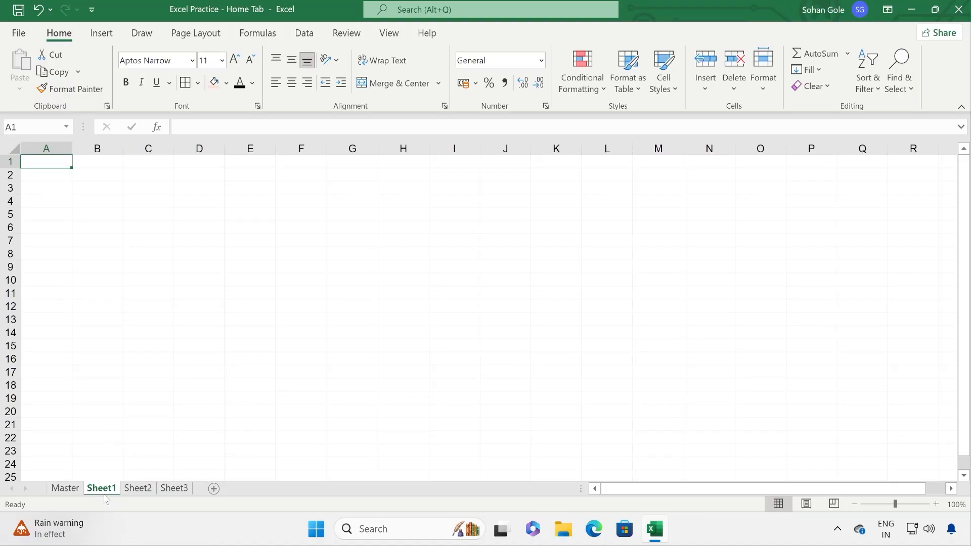
pyautogui.click(148, 281)
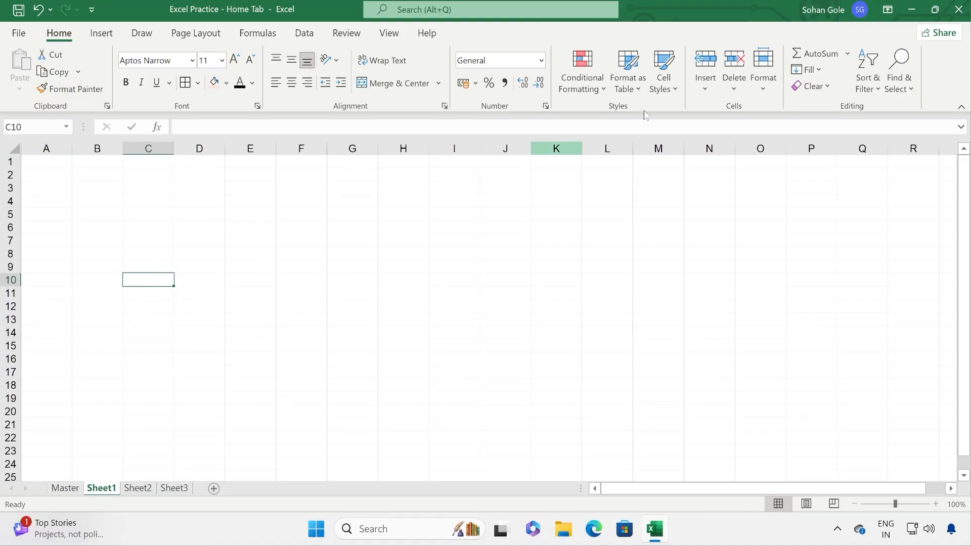
# Step: Rename the Sheet1 worksheet to 'Test Sheet'
pyautogui.click(770, 94)
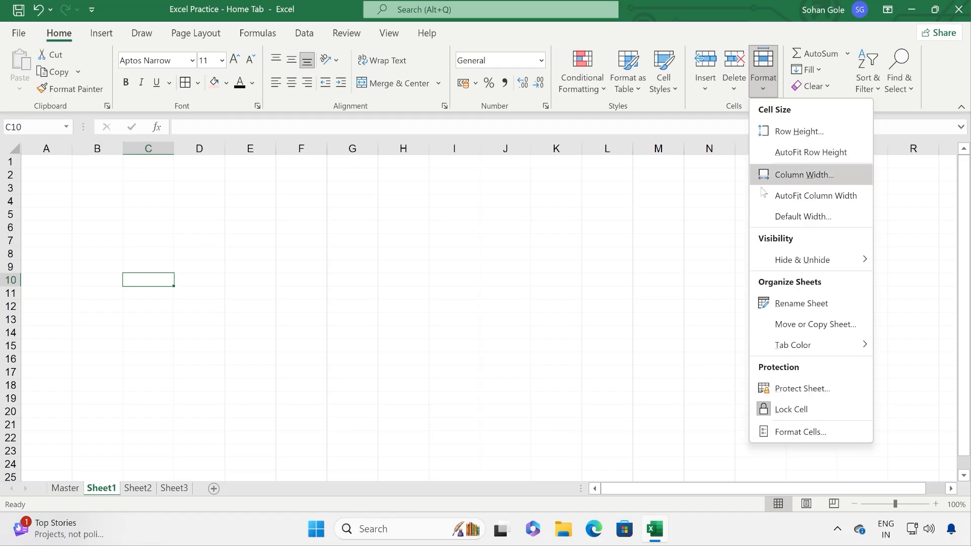
pyautogui.click(798, 304)
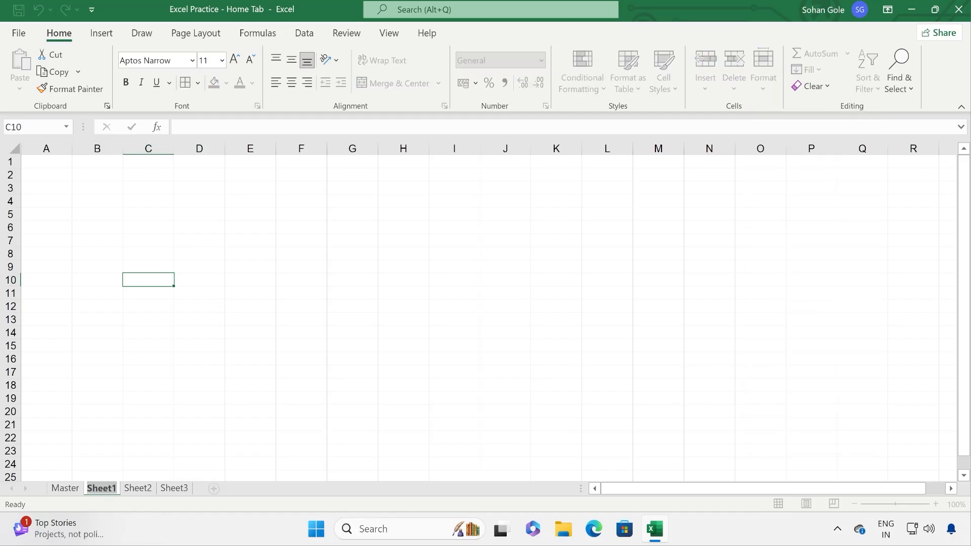
pyautogui.write('Test Sheet')
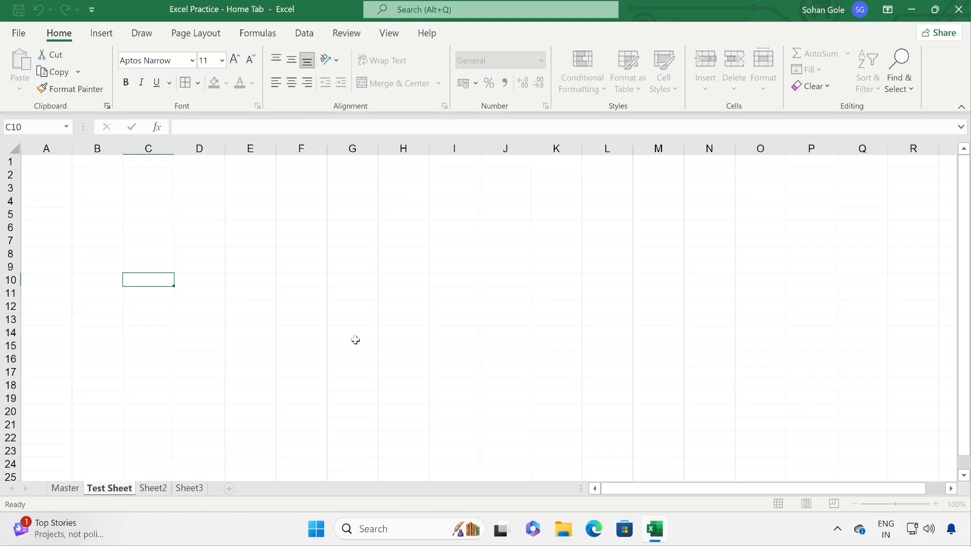
pyautogui.click(355, 339)
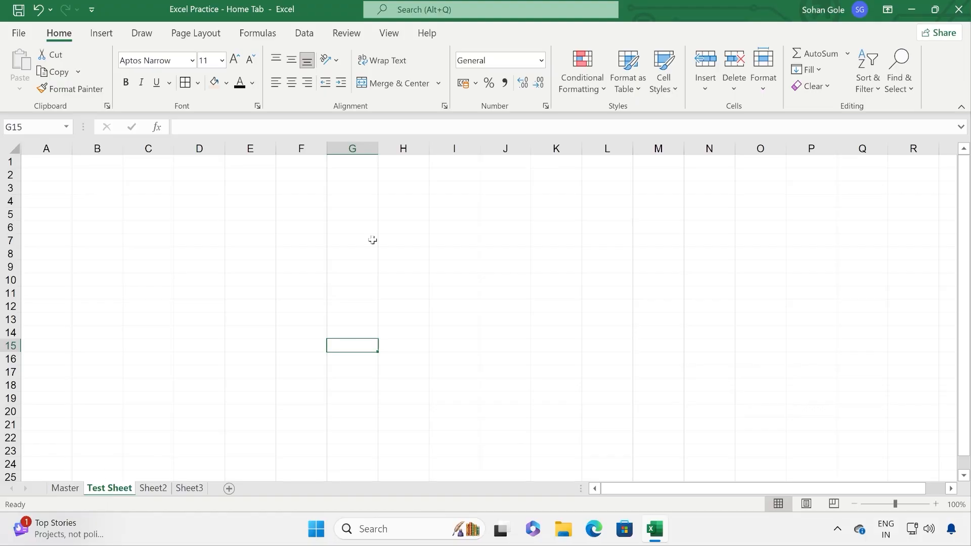
# Step: Return to the Master sheet and open a File Explorer window
pyautogui.click(764, 76)
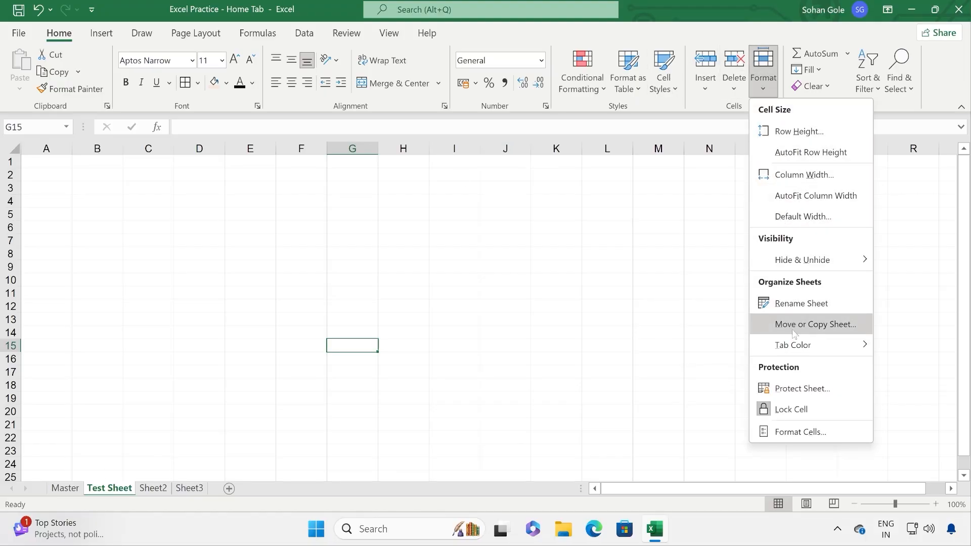
pyautogui.press('Escape')
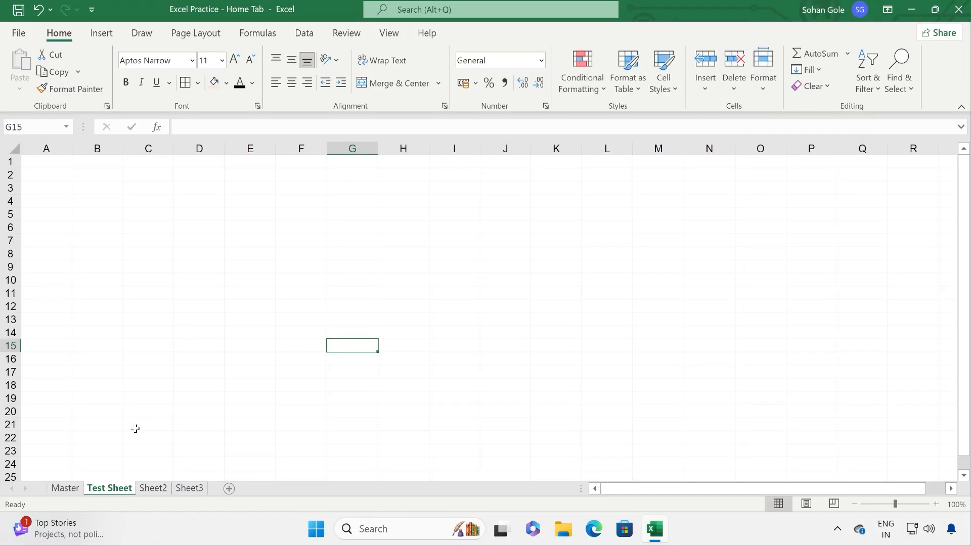
pyautogui.click(65, 488)
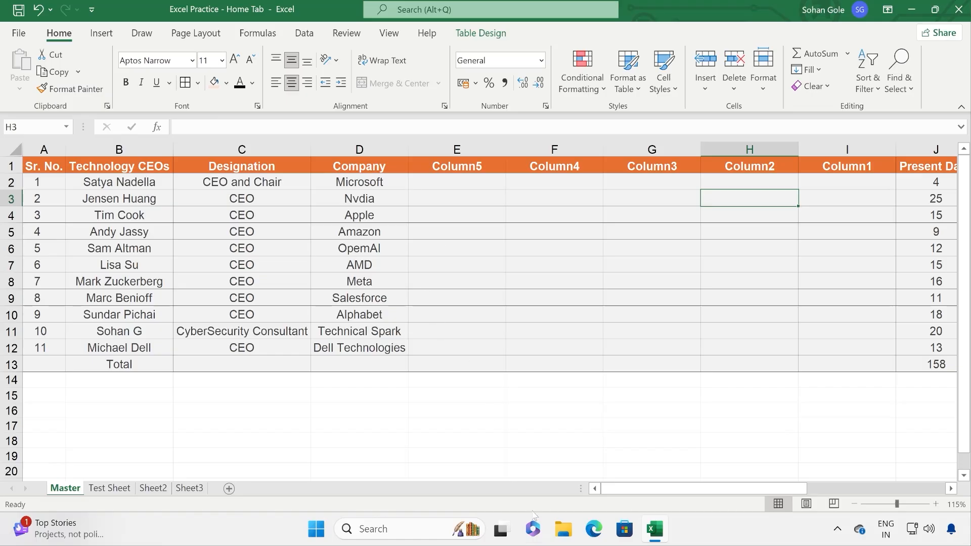
pyautogui.click(563, 529)
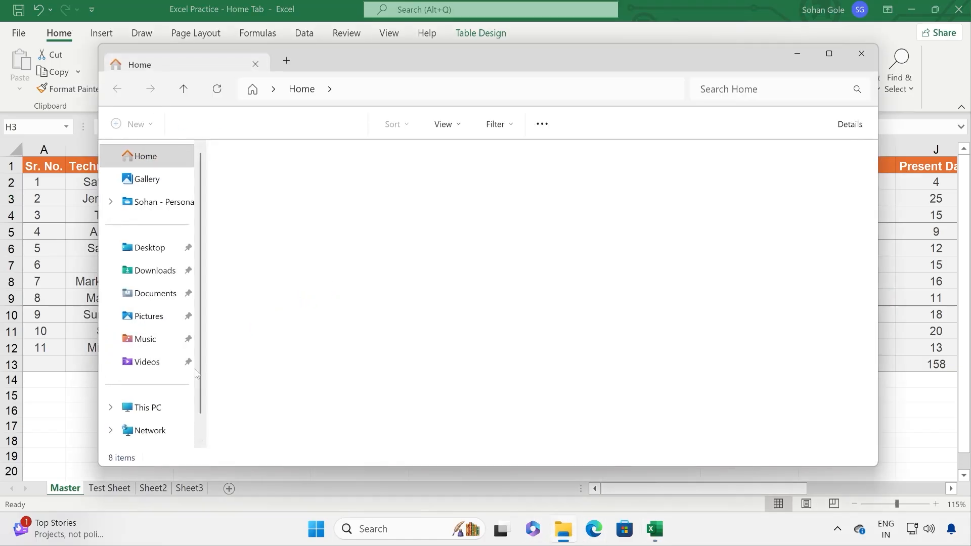
# Step: Create a new Excel workbook named 'Test Sheet' on Local Disk (D:)
pyautogui.click(148, 408)
pyautogui.doubleClick(463, 177)
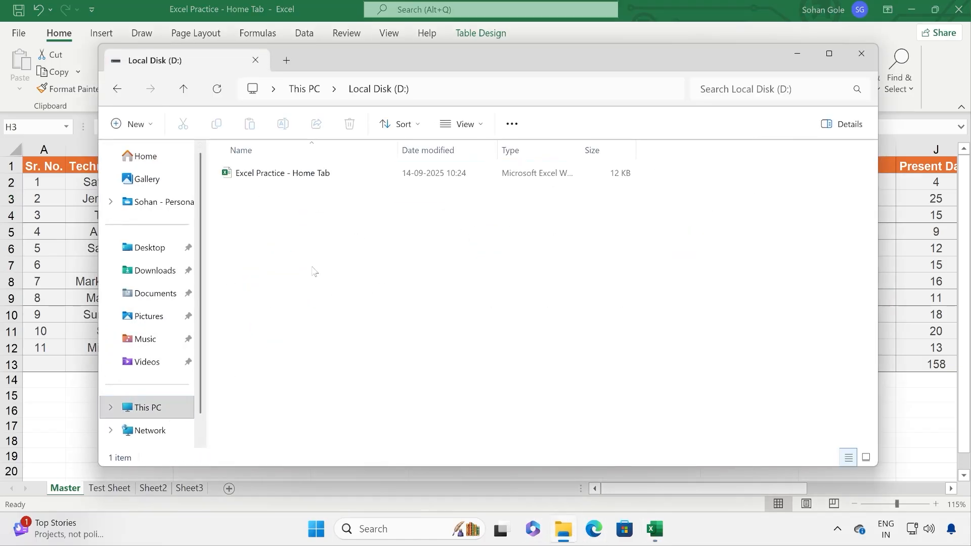
pyautogui.rightClick(355, 371)
pyautogui.moveTo(377, 178)
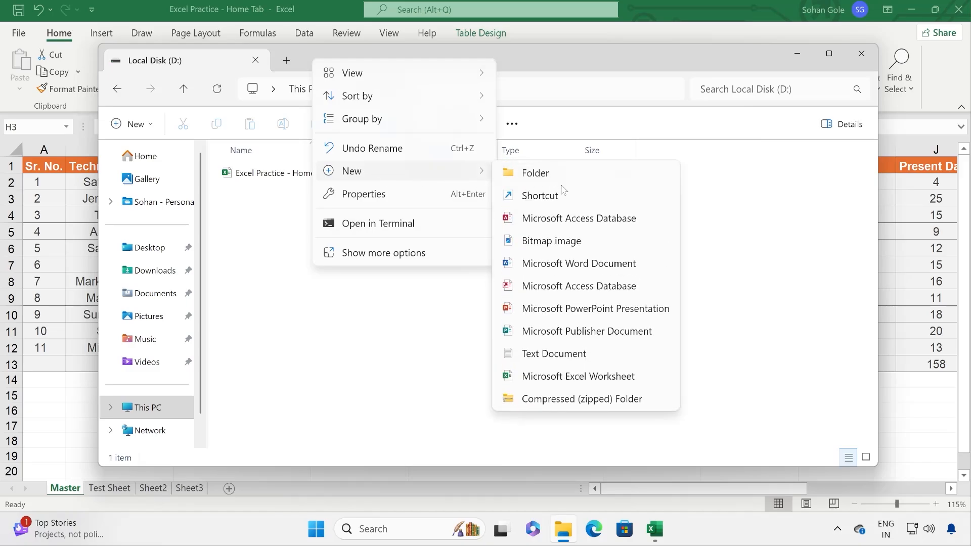
pyautogui.click(572, 376)
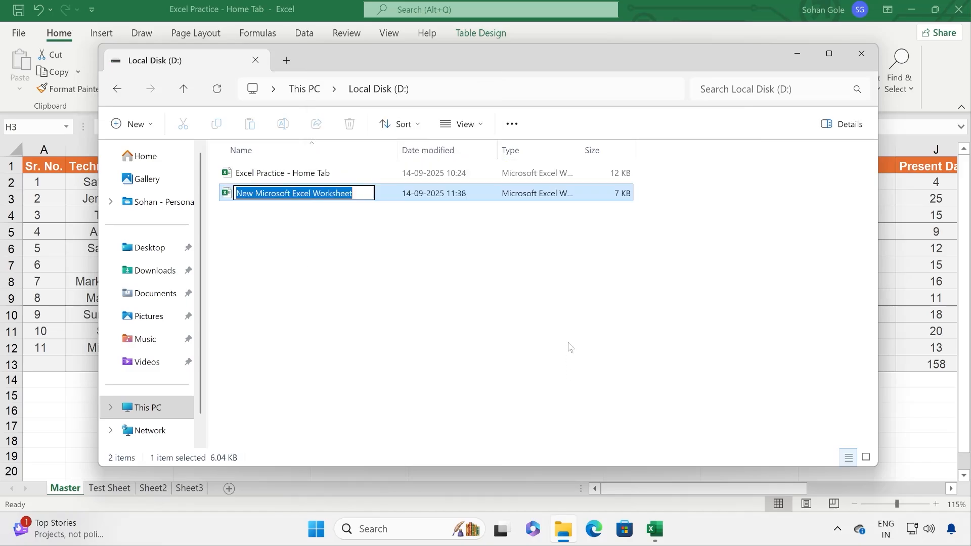
pyautogui.write('Test She')
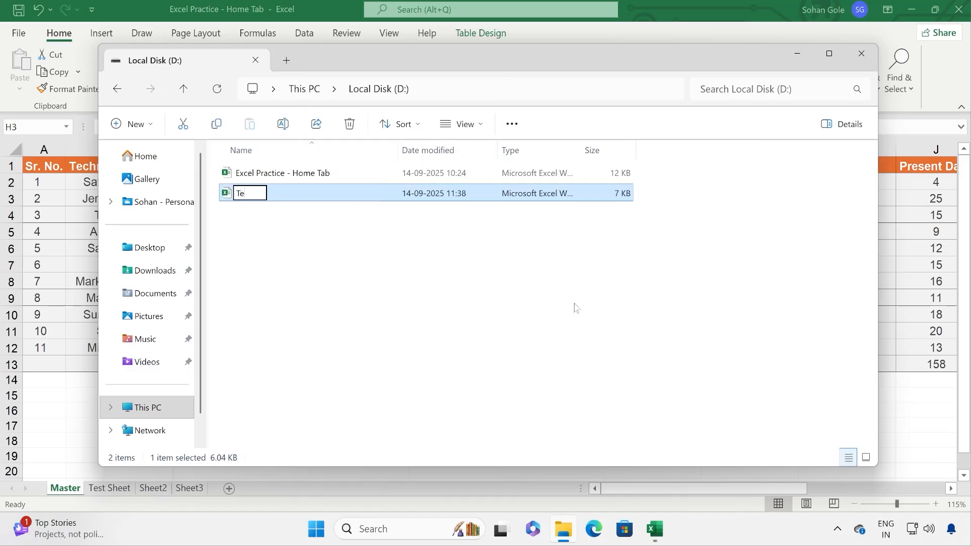
pyautogui.write('et')
pyautogui.press('Return')
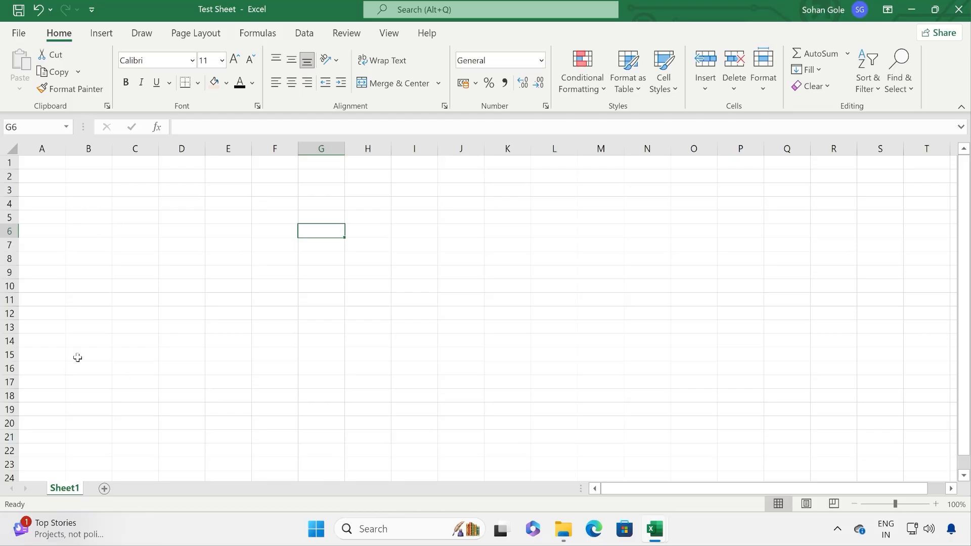
# Step: Switch to the Excel Practice workbook and then back to File Explorer
pyautogui.moveTo(651, 531)
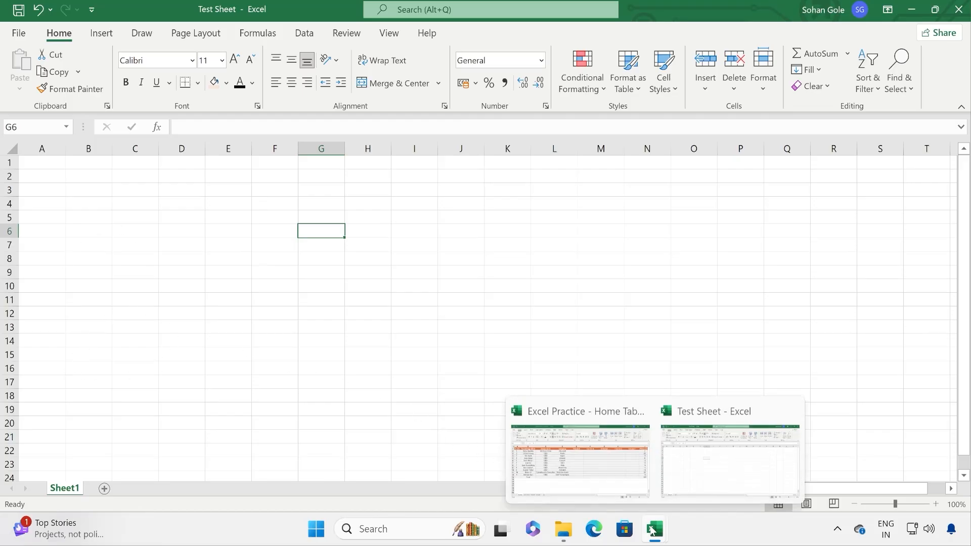
pyautogui.click(595, 437)
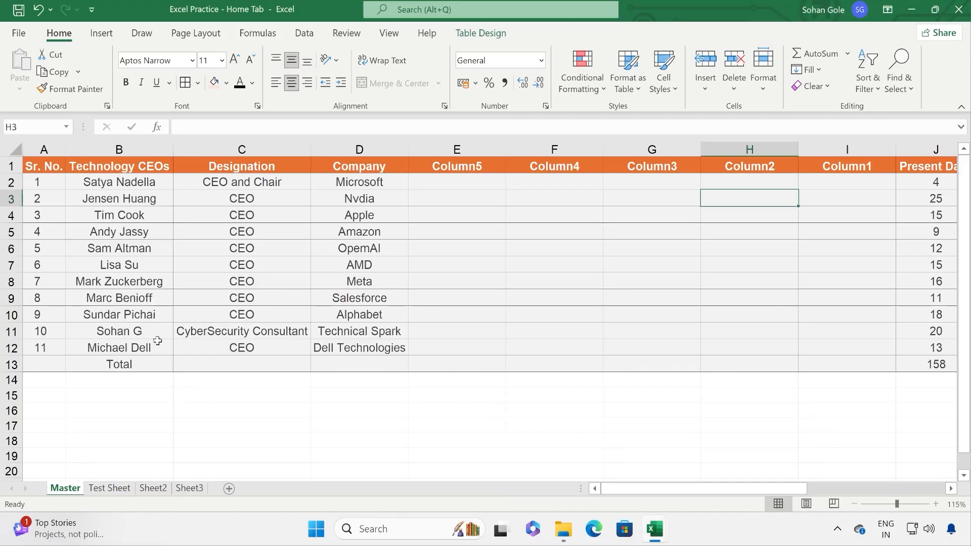
pyautogui.click(566, 531)
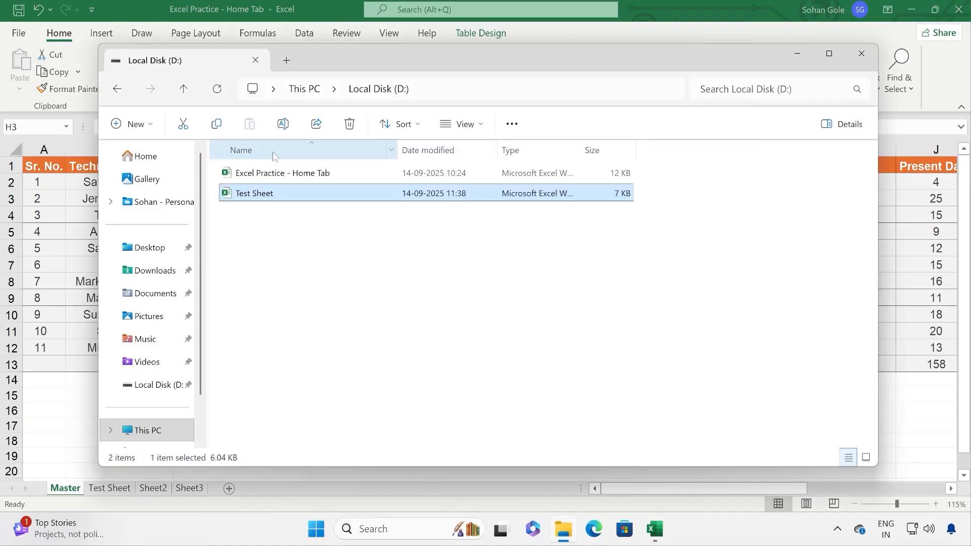
# Step: Duplicate Excel Practice - Home Tab in D:, delete the copy, then return to Excel
pyautogui.rightClick(272, 174)
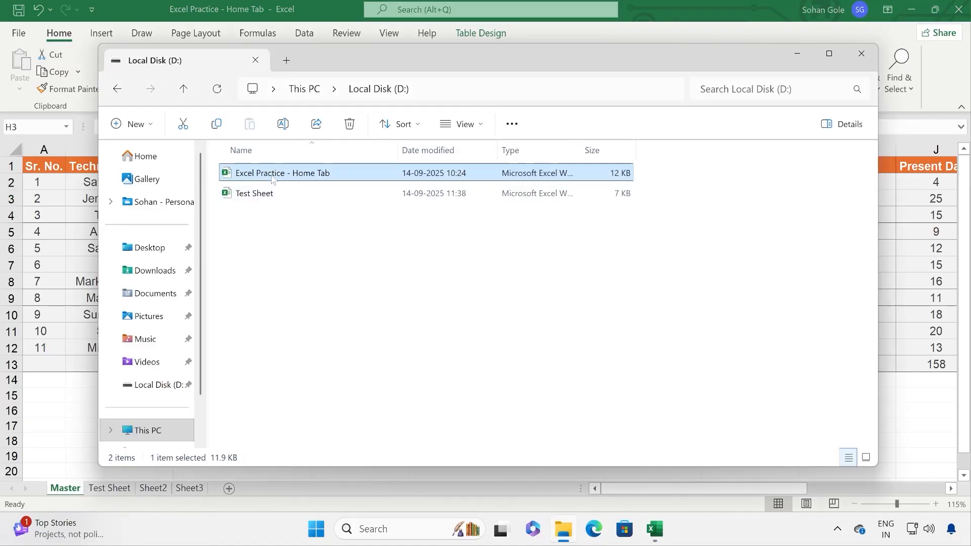
pyautogui.click(335, 195)
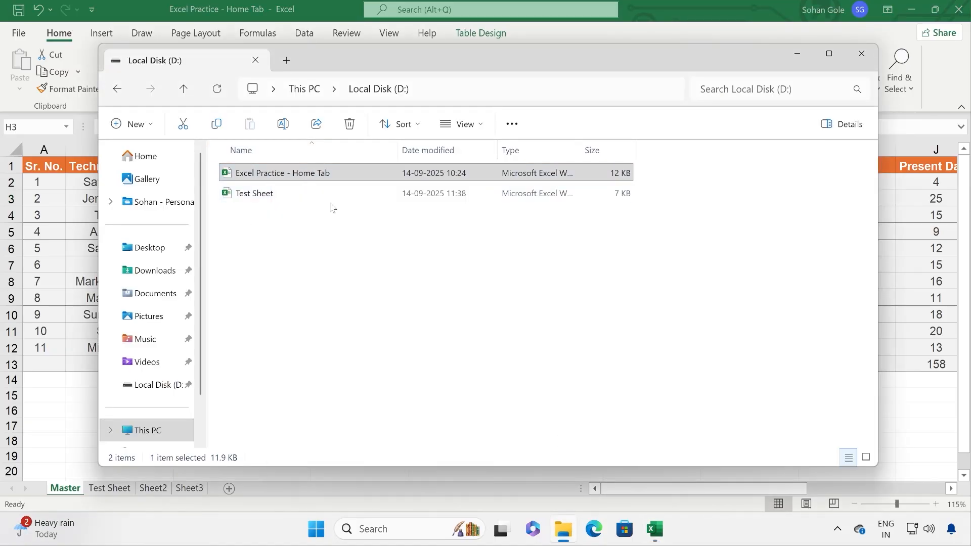
pyautogui.rightClick(310, 340)
pyautogui.click(310, 309)
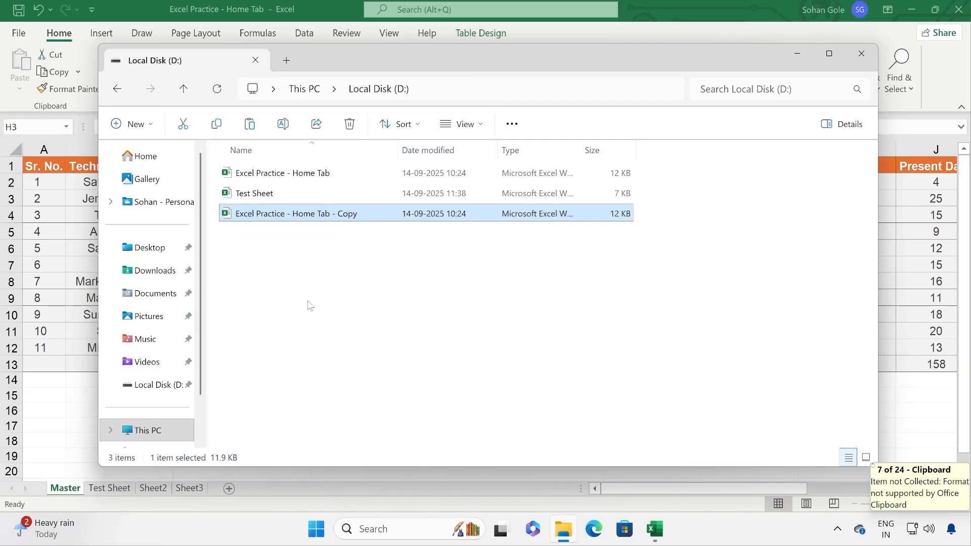
pyautogui.moveTo(325, 298); pyautogui.dragTo(287, 218)
pyautogui.press('Delete')
pyautogui.click(66, 414)
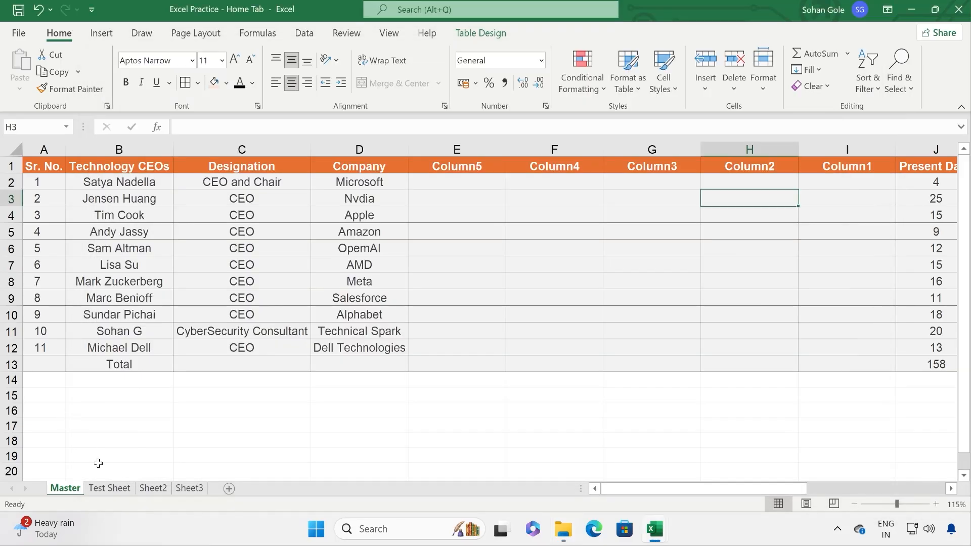
# Step: Copy the Master sheet to the end of Test Sheet.xlsx with Create a copy ticked
pyautogui.click(764, 91)
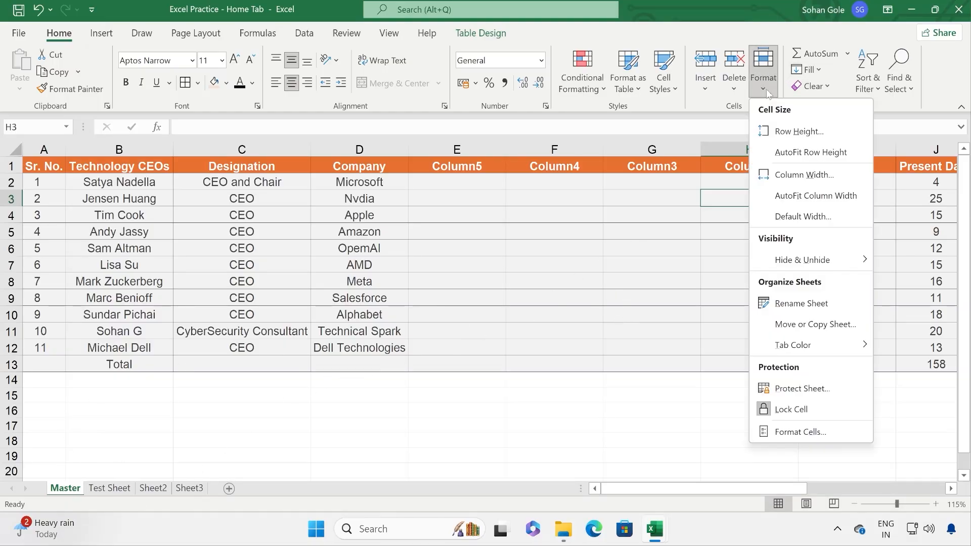
pyautogui.click(792, 329)
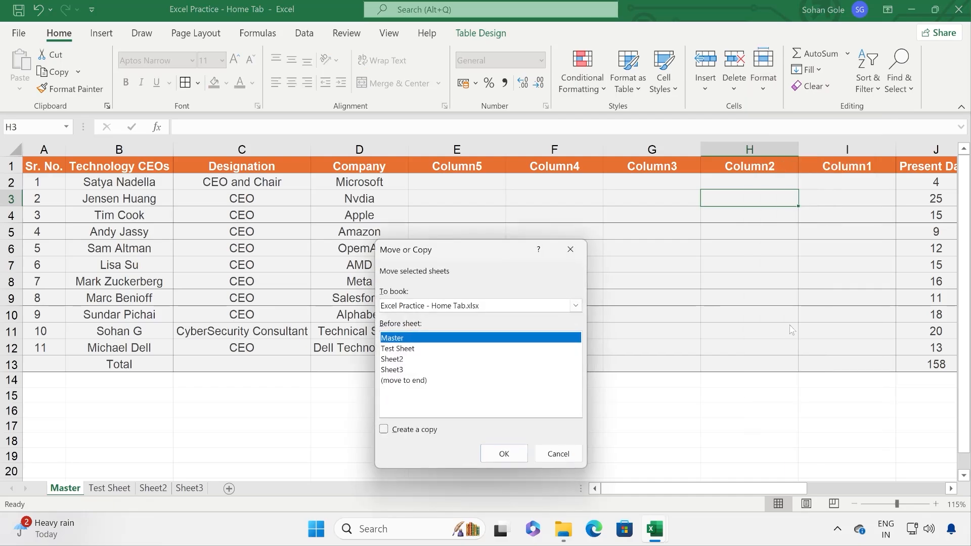
pyautogui.click(463, 306)
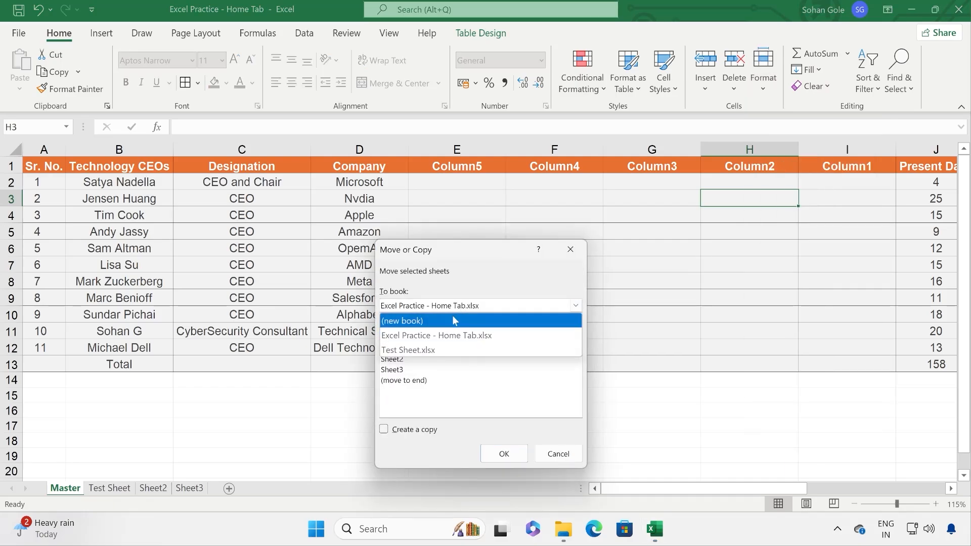
pyautogui.click(414, 350)
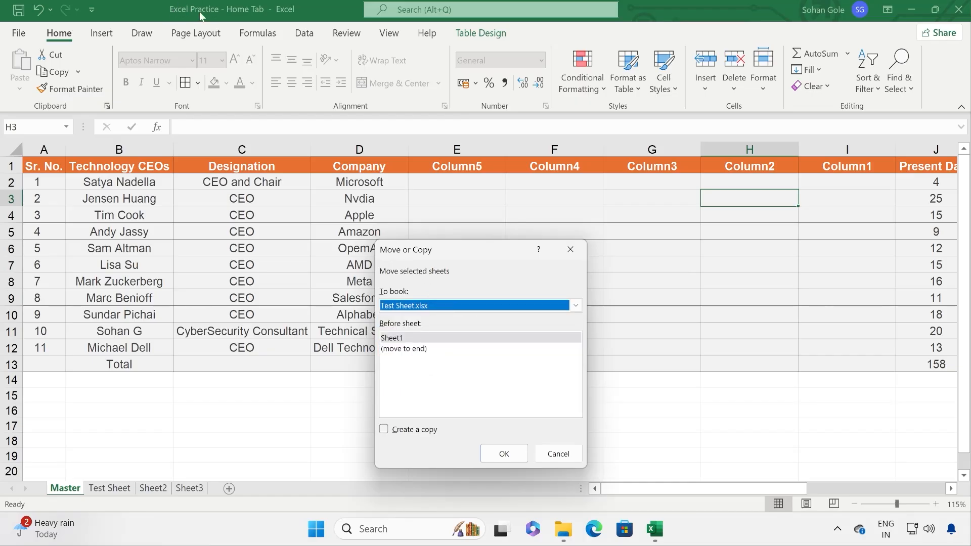
pyautogui.moveTo(658, 532)
pyautogui.click(385, 430)
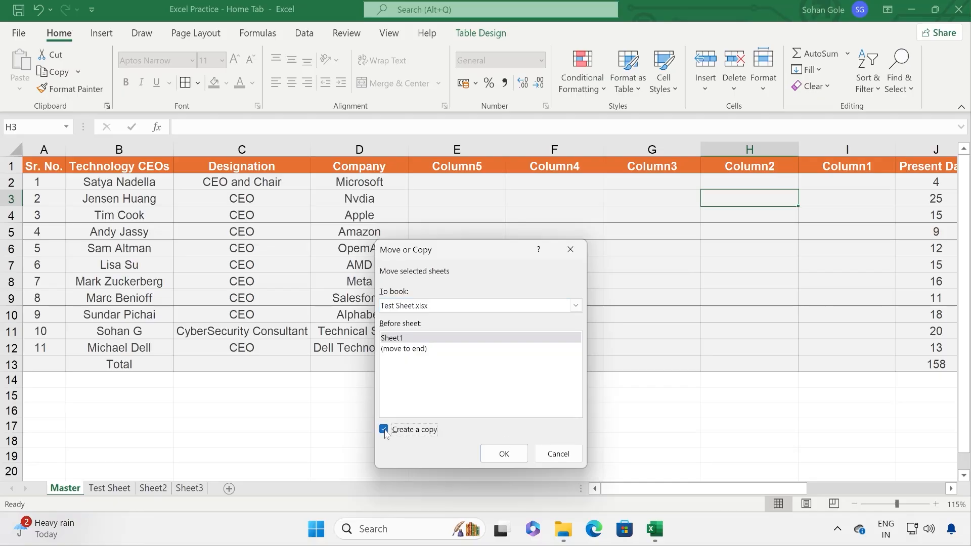
pyautogui.click(404, 349)
pyautogui.click(408, 339)
pyautogui.click(410, 349)
pyautogui.click(411, 341)
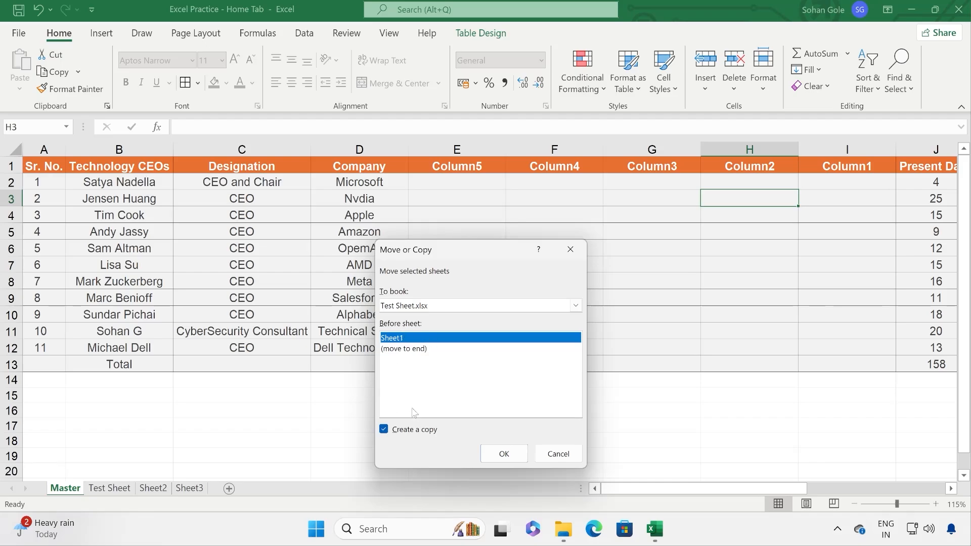
pyautogui.click(414, 350)
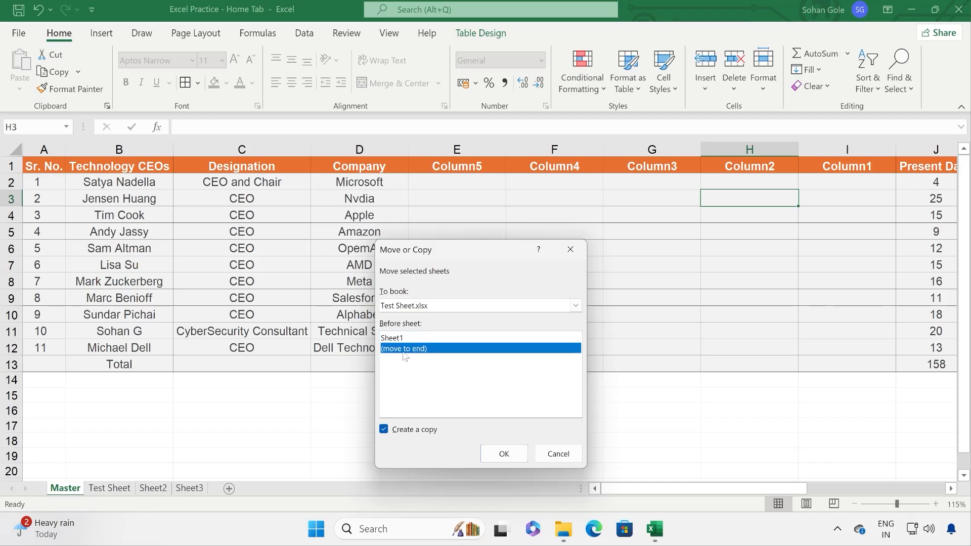
pyautogui.click(502, 455)
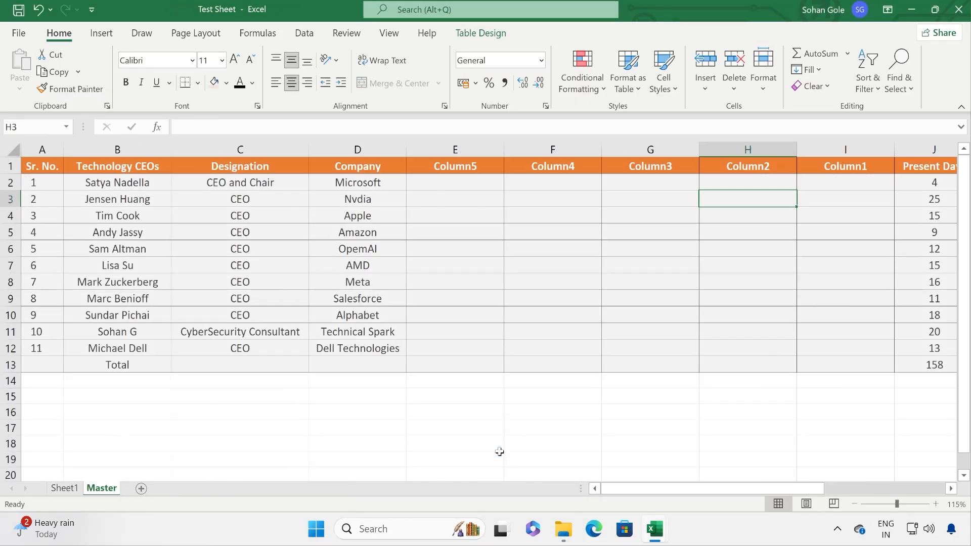
# Step: View Sheet1 and the copied Master in Test Sheet, then return to Excel Practice - Home Tab
pyautogui.click(65, 488)
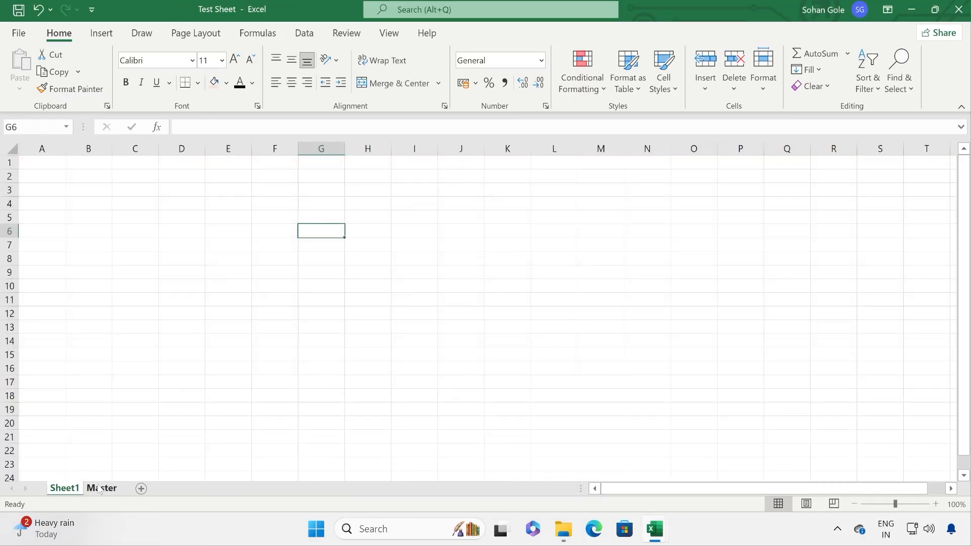
pyautogui.click(101, 489)
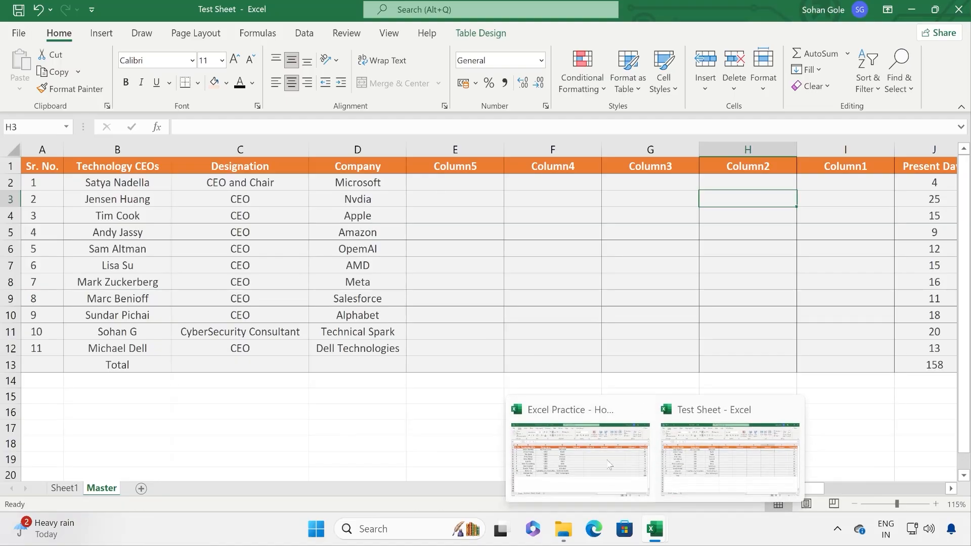
pyautogui.click(574, 445)
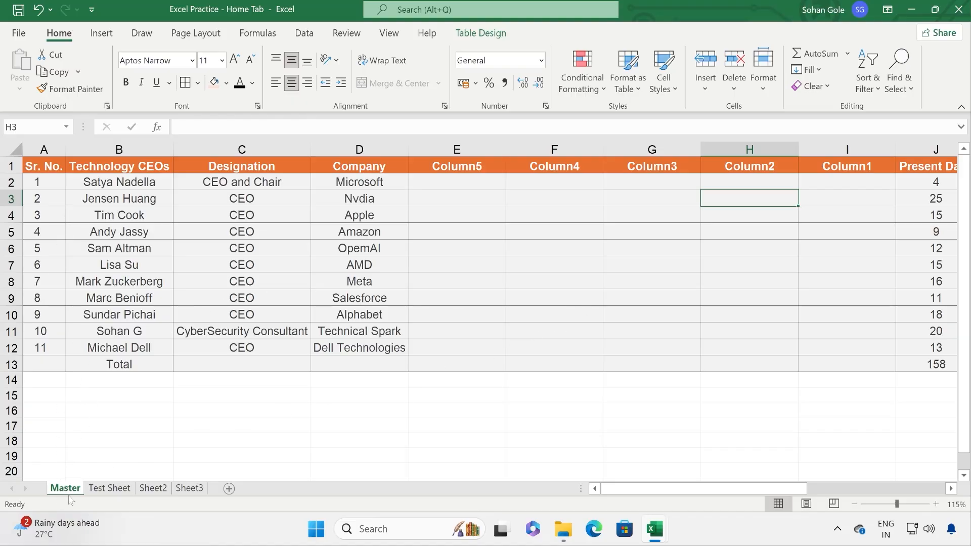
# Step: Return to the Excel Practice workbook and look through its Sheet2, Test Sheet and Master tabs
pyautogui.moveTo(666, 529)
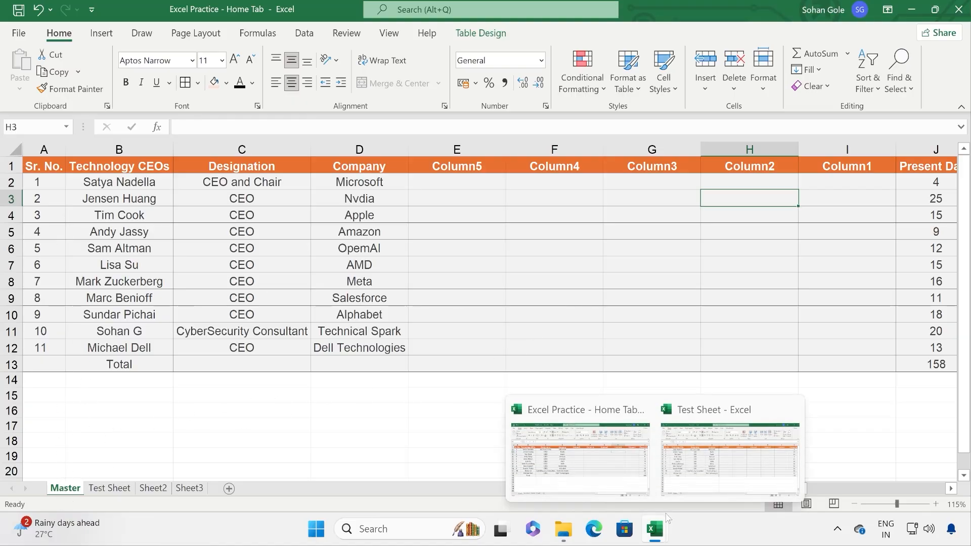
pyautogui.click(729, 442)
pyautogui.click(318, 409)
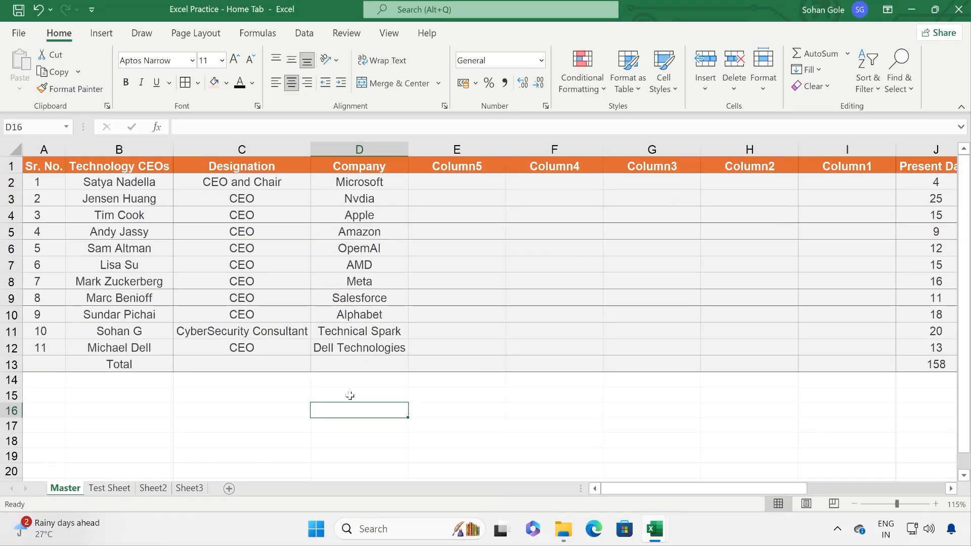
pyautogui.click(767, 90)
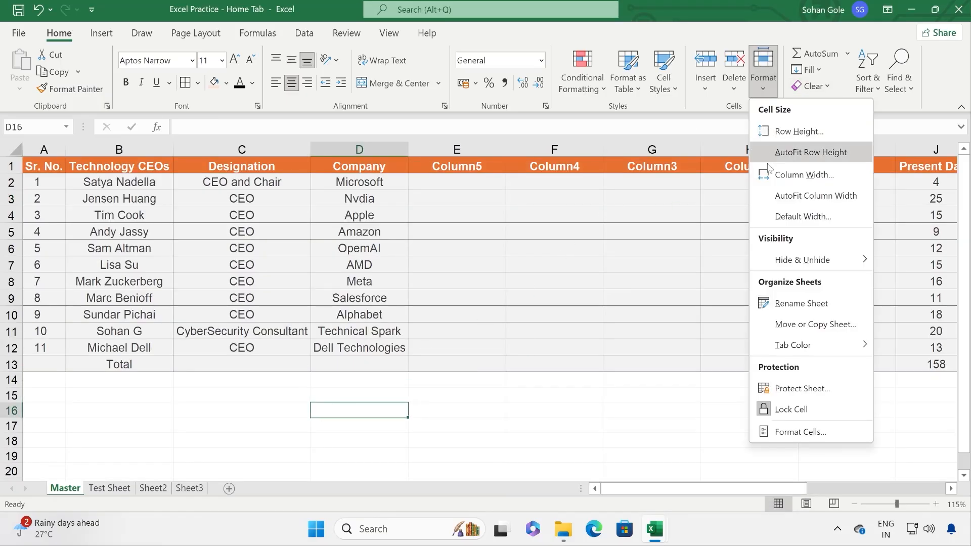
pyautogui.moveTo(807, 347)
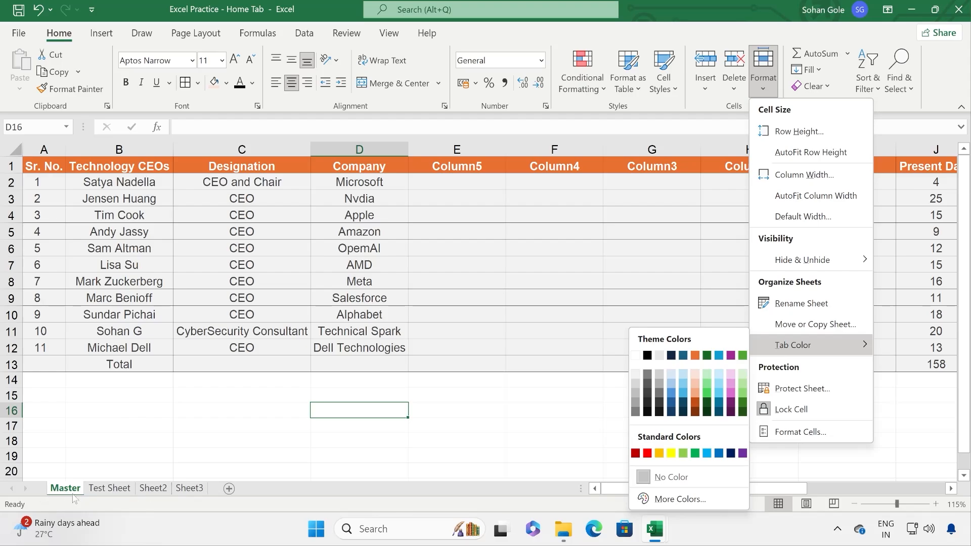
pyautogui.click(152, 488)
pyautogui.click(157, 426)
pyautogui.click(109, 488)
pyautogui.click(65, 489)
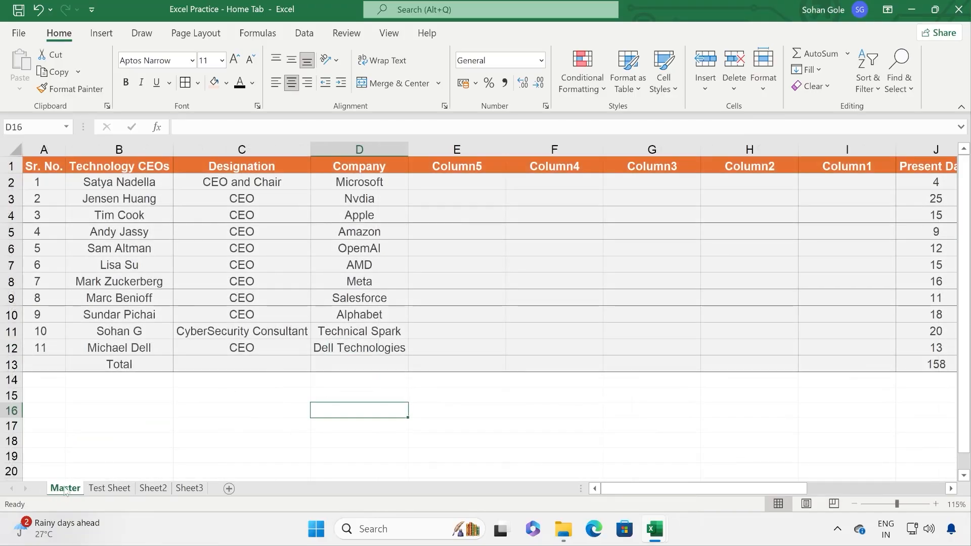
# Step: Colour the Master sheet tab orange, then check it against the other sheet tabs
pyautogui.click(763, 71)
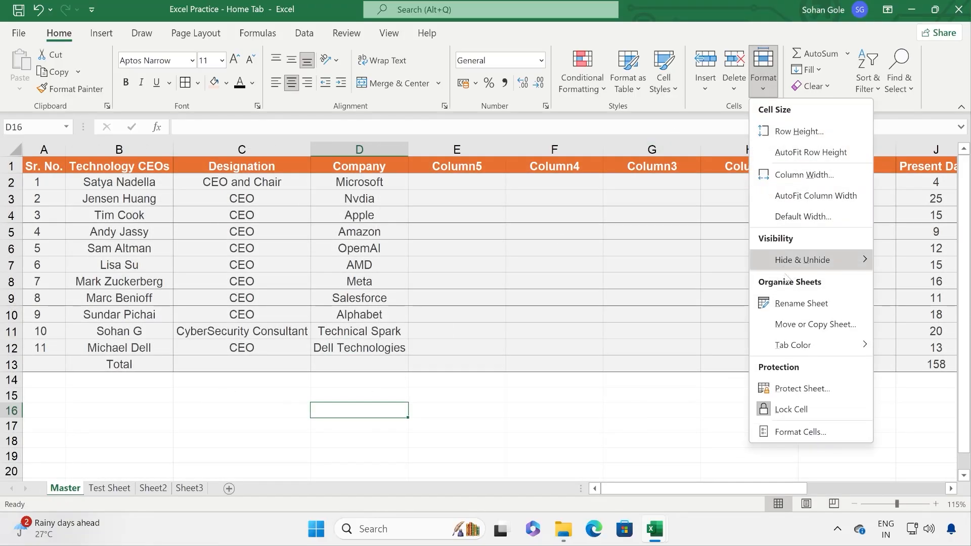
pyautogui.moveTo(810, 346)
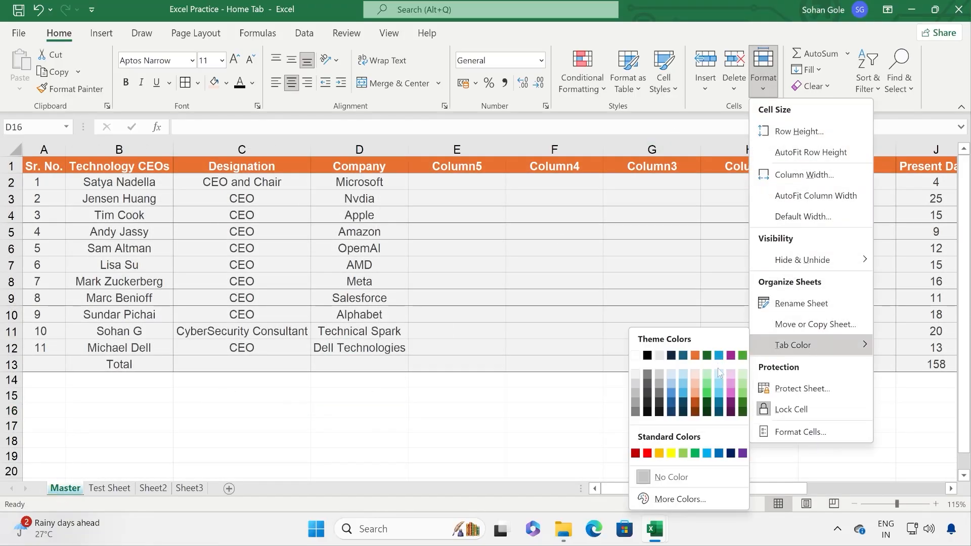
pyautogui.click(696, 396)
pyautogui.click(321, 353)
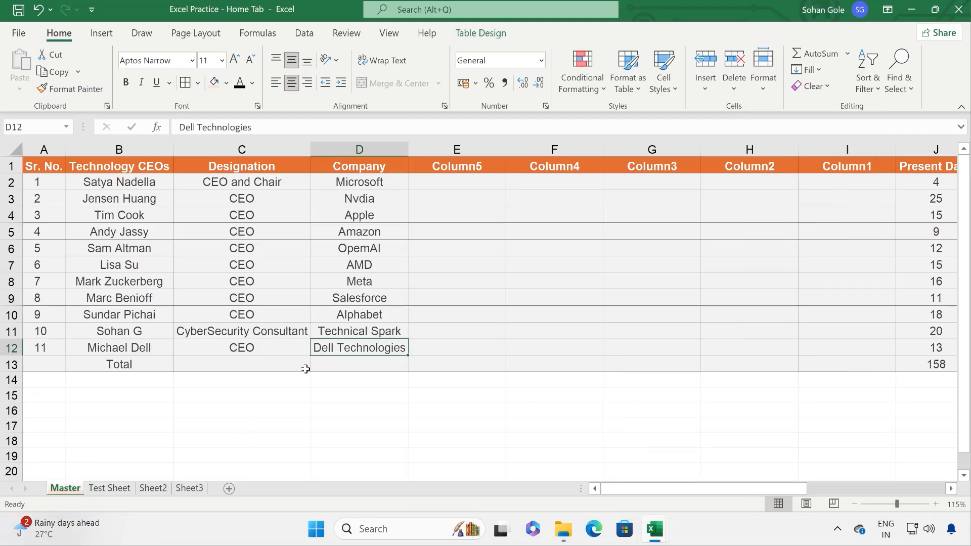
pyautogui.click(109, 488)
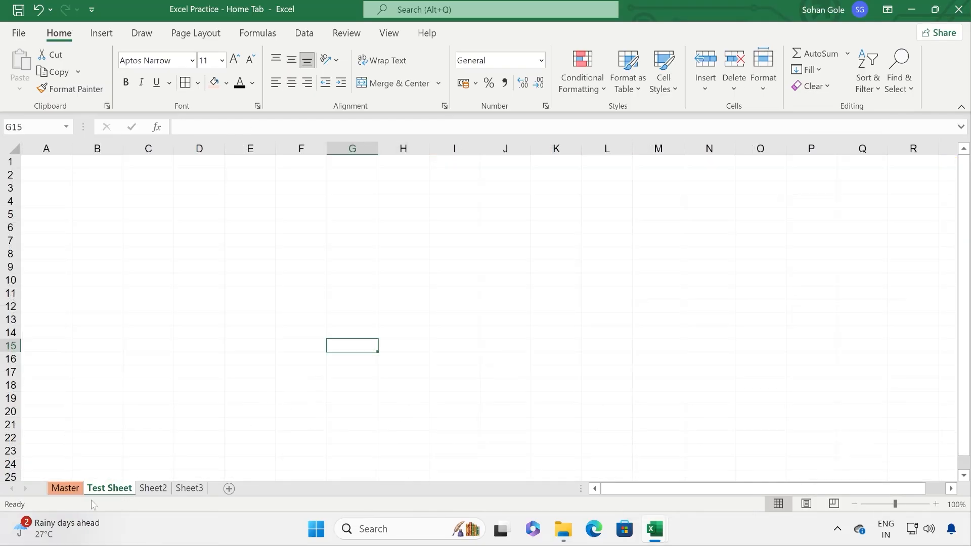
pyautogui.click(140, 493)
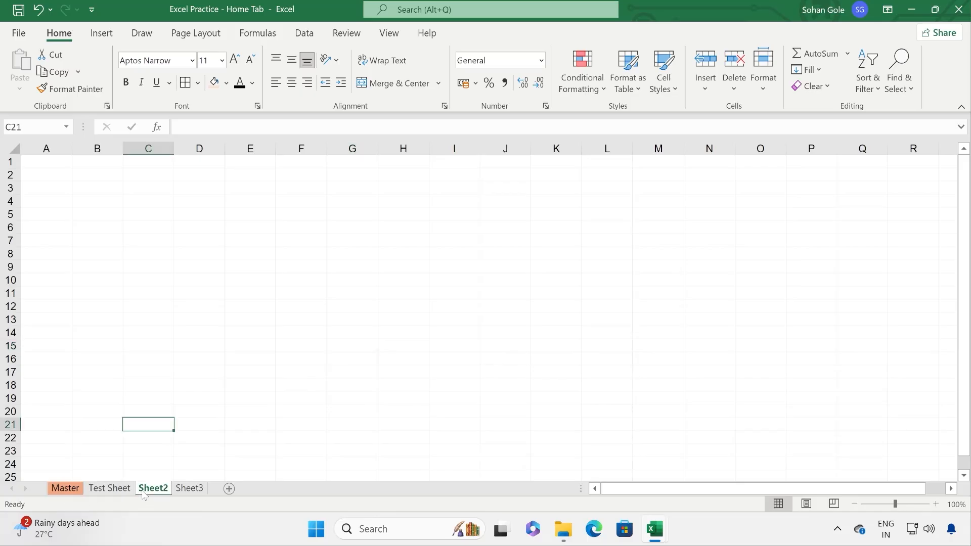
pyautogui.click(68, 494)
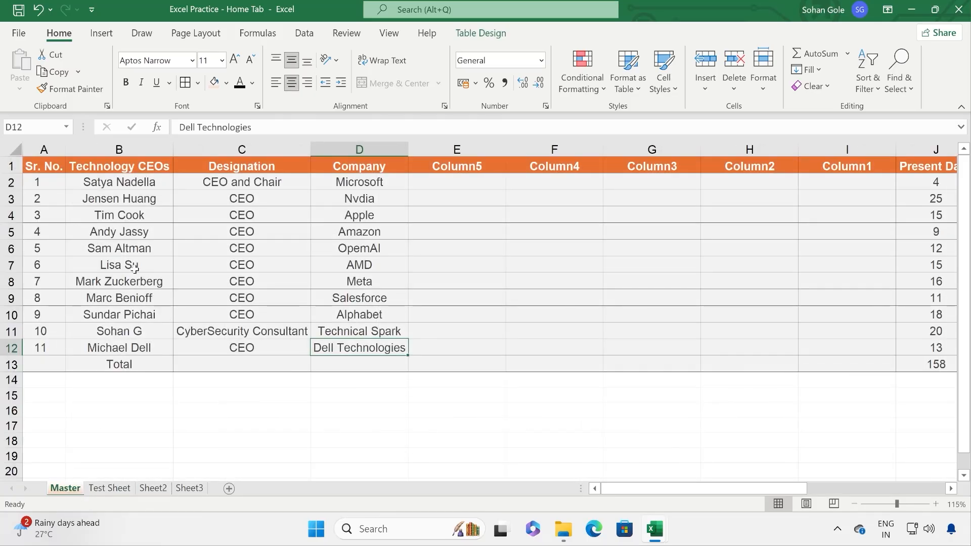
pyautogui.click(763, 69)
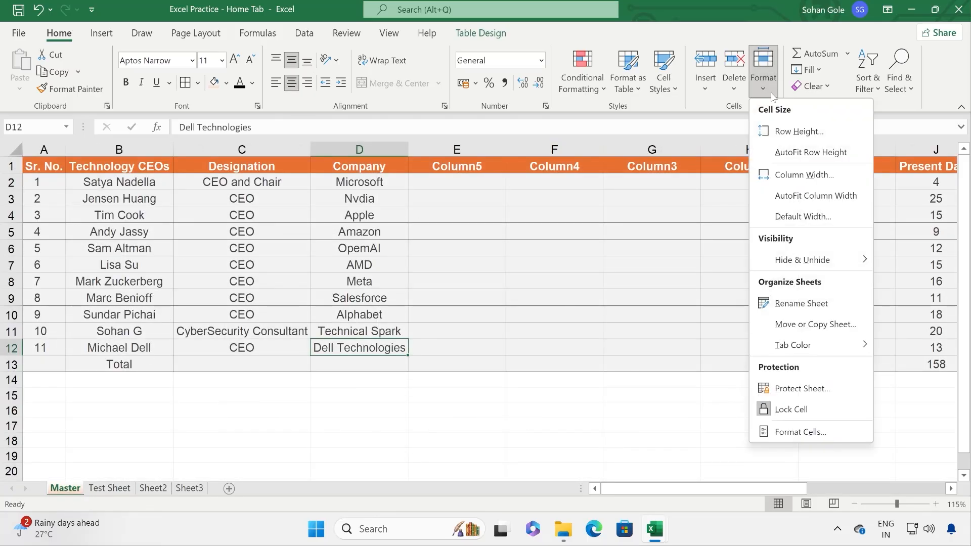
# Step: In Protect Sheet, allow formatting rows and columns, inserting rows and columns, and deleting columns
pyautogui.click(796, 397)
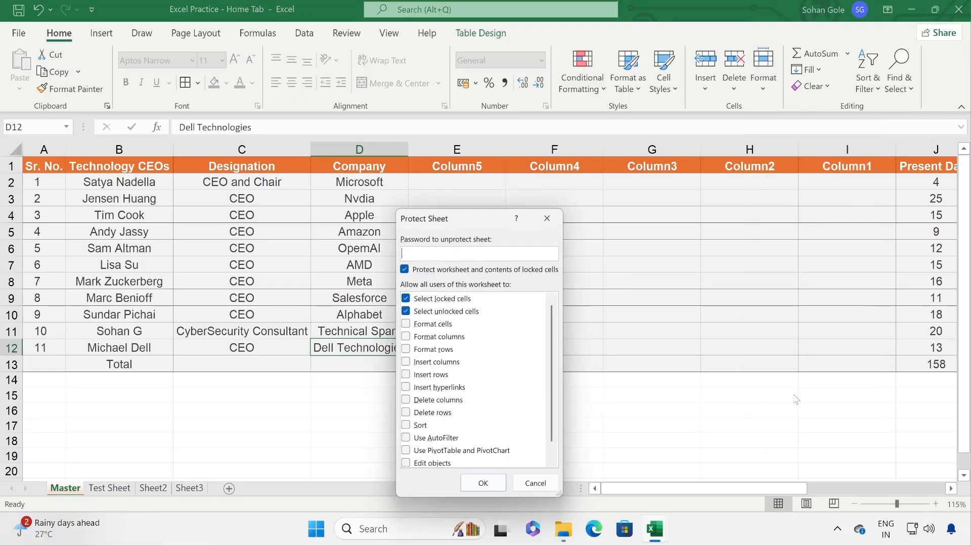
pyautogui.moveTo(468, 217); pyautogui.dragTo(540, 134)
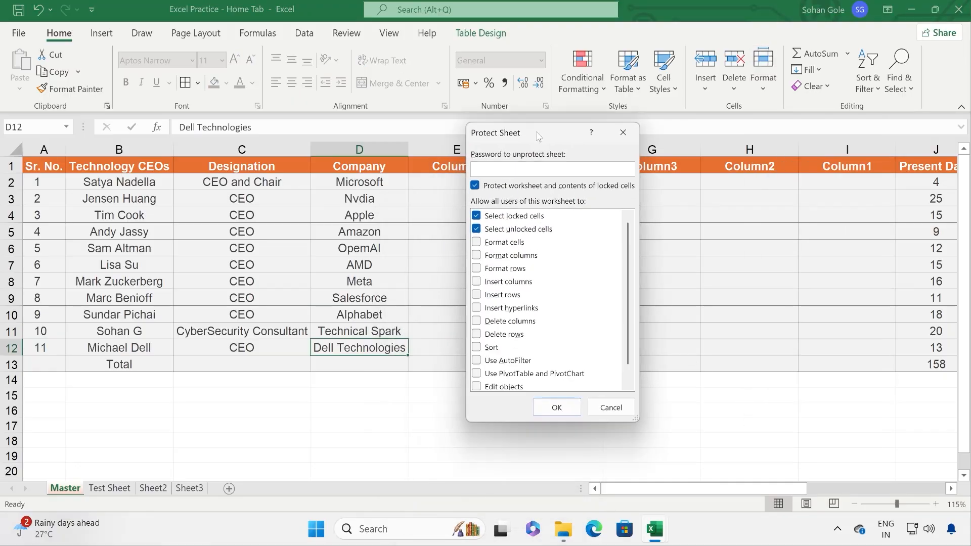
pyautogui.scroll(-1, 591, 283)
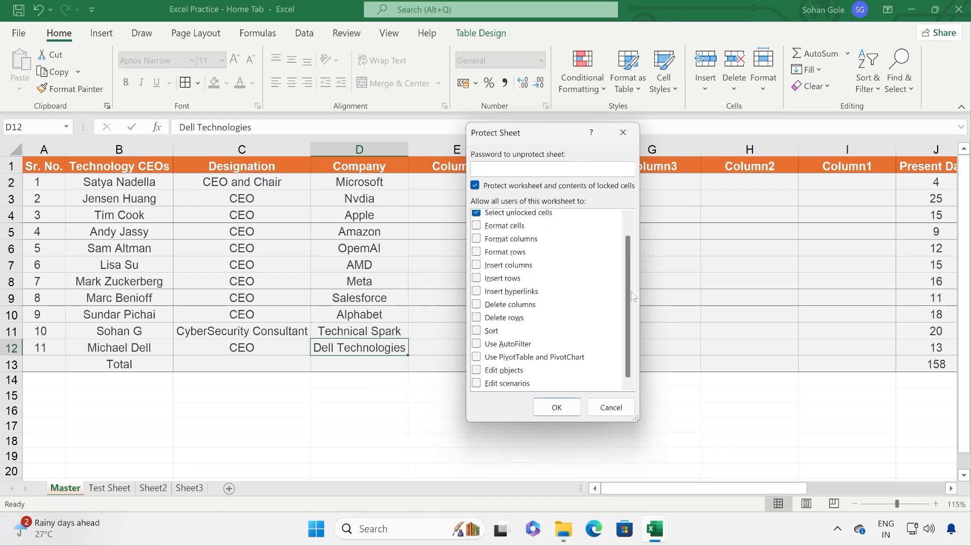
pyautogui.click(476, 305)
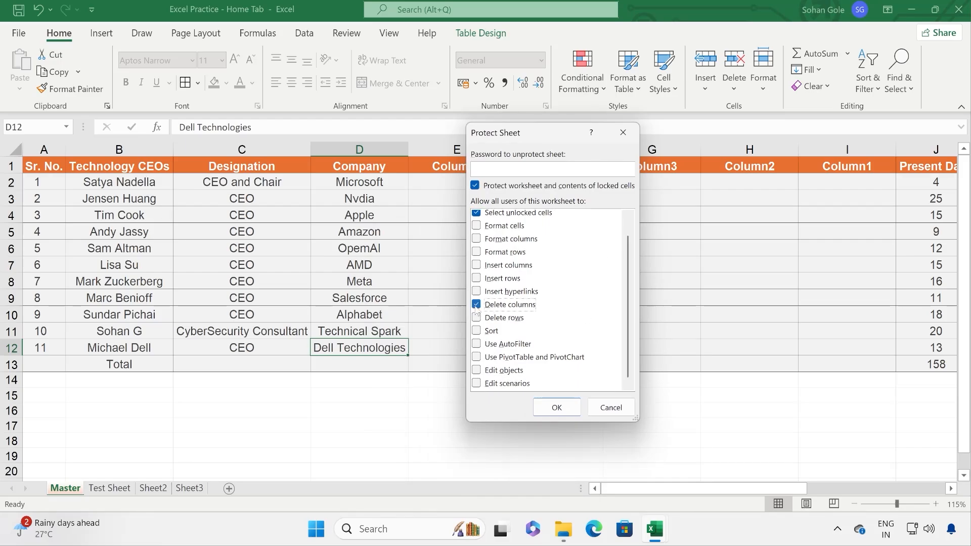
pyautogui.click(476, 279)
pyautogui.click(476, 265)
pyautogui.click(477, 251)
pyautogui.click(477, 238)
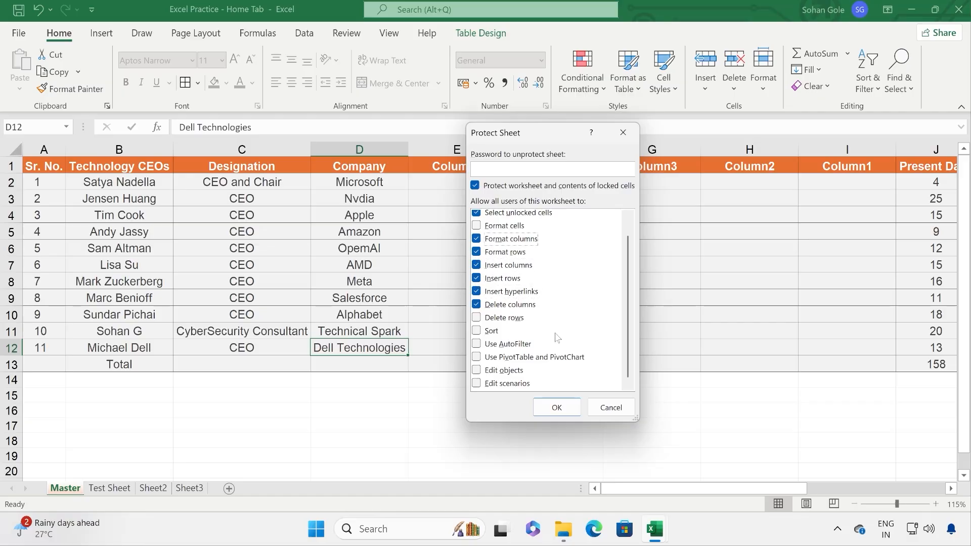
pyautogui.scroll(1, 556, 334)
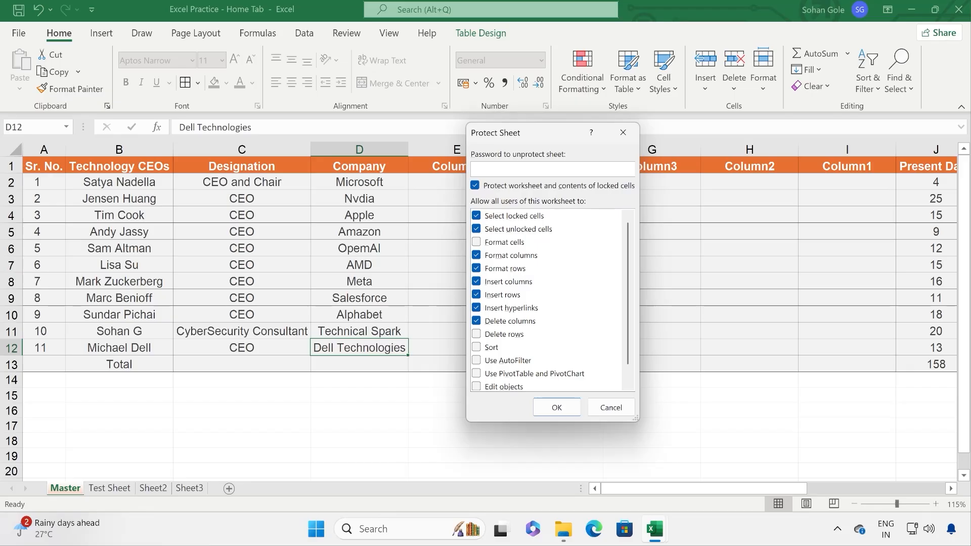
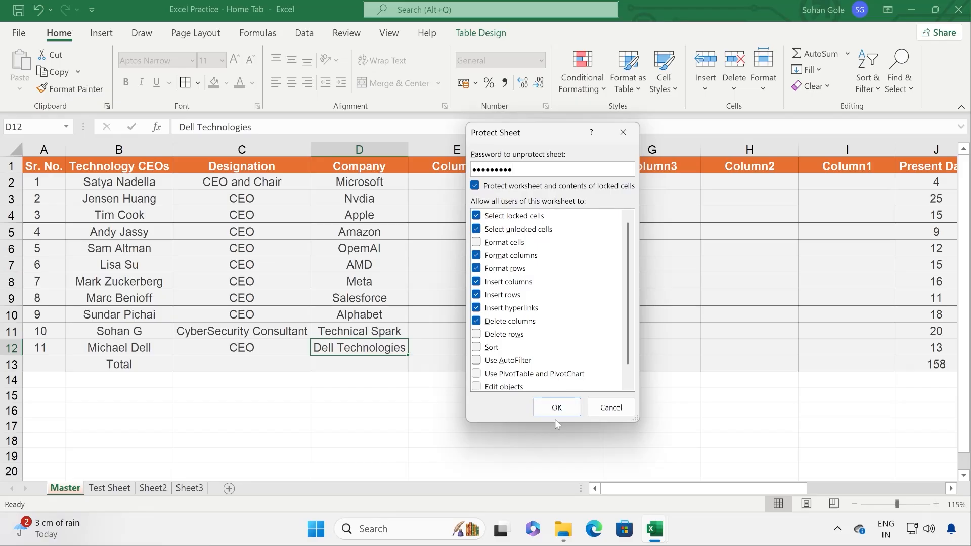
# Step: Type the protection password and also permit deleting rows and sorting
pyautogui.click(508, 336)
pyautogui.click(498, 349)
pyautogui.click(494, 349)
# Step: Apply the password protection to the Master sheet and check which cells and sort options remain usable
pyautogui.click(557, 407)
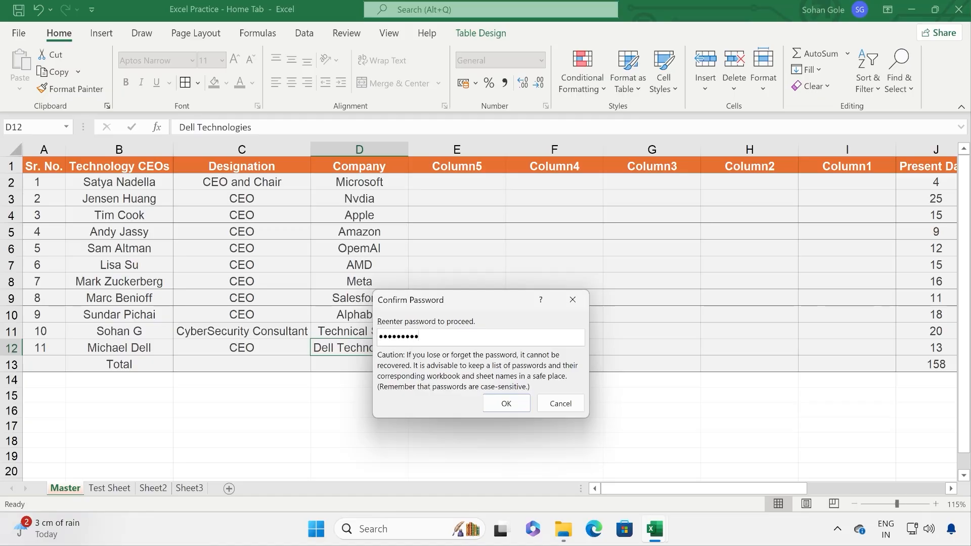
pyautogui.click(506, 403)
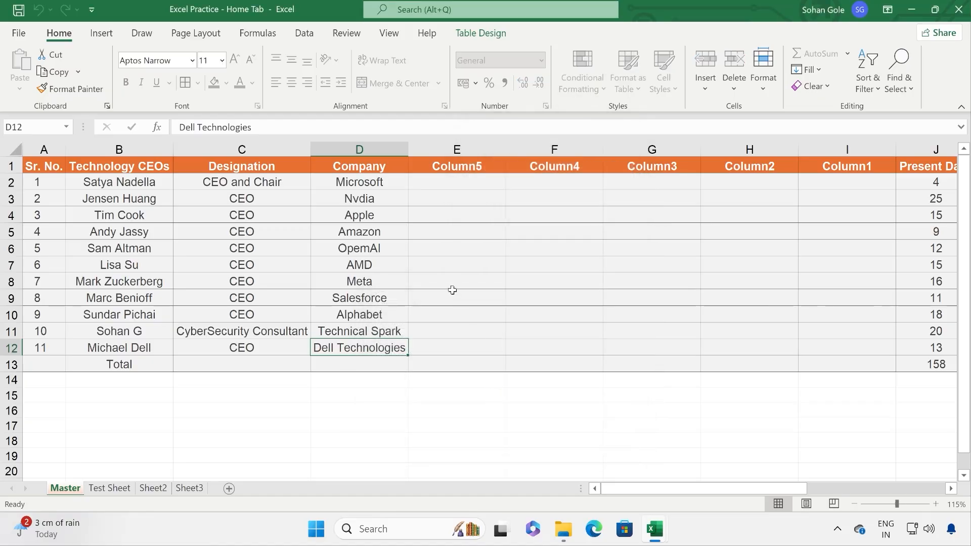
pyautogui.click(581, 259)
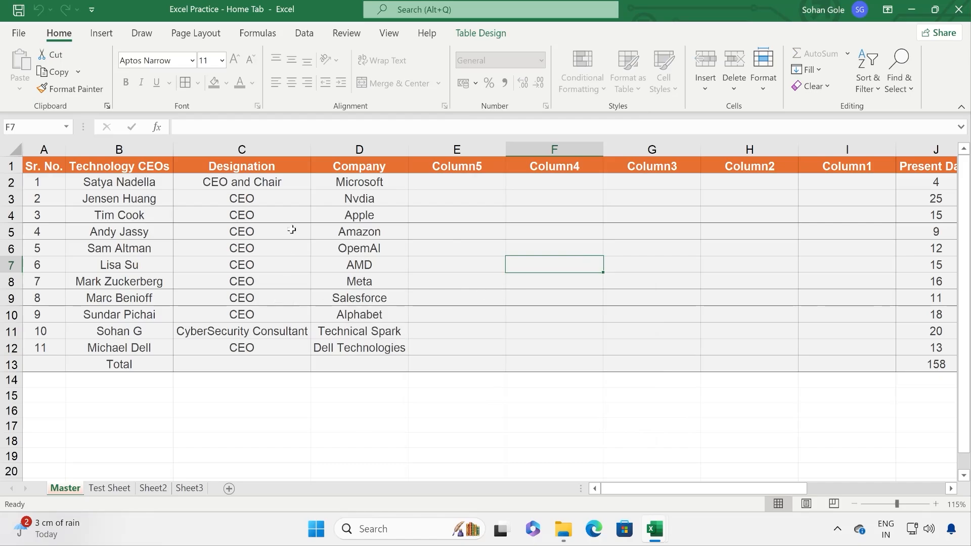
pyautogui.click(392, 215)
pyautogui.click(387, 172)
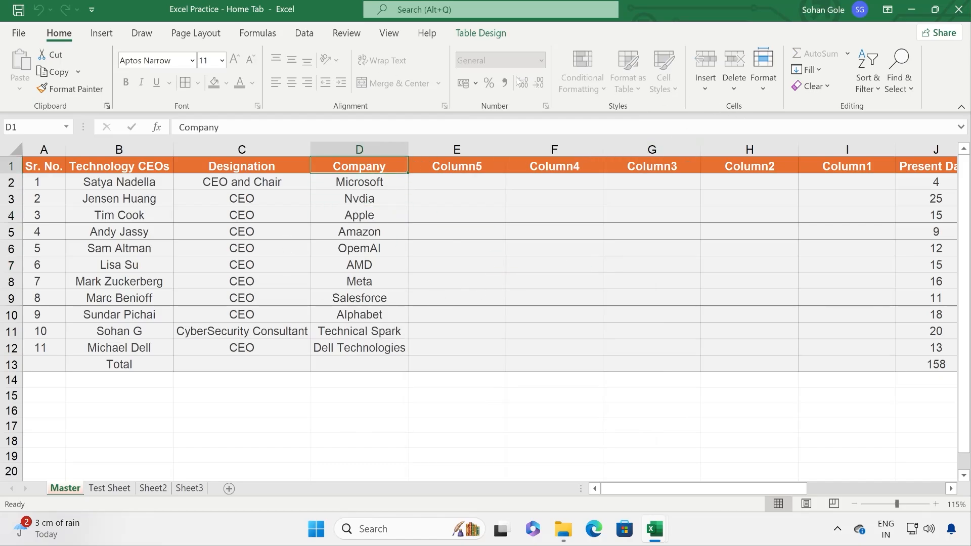
pyautogui.click(868, 81)
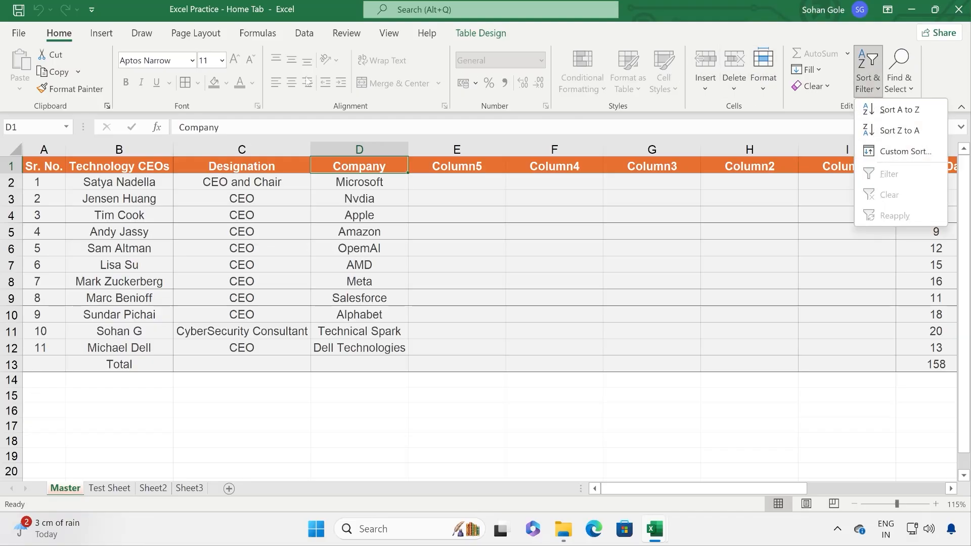
# Step: Try to edit cell E4 on the protected sheet and dismiss the refusal warning
pyautogui.click(314, 231)
pyautogui.click(340, 195)
pyautogui.click(357, 262)
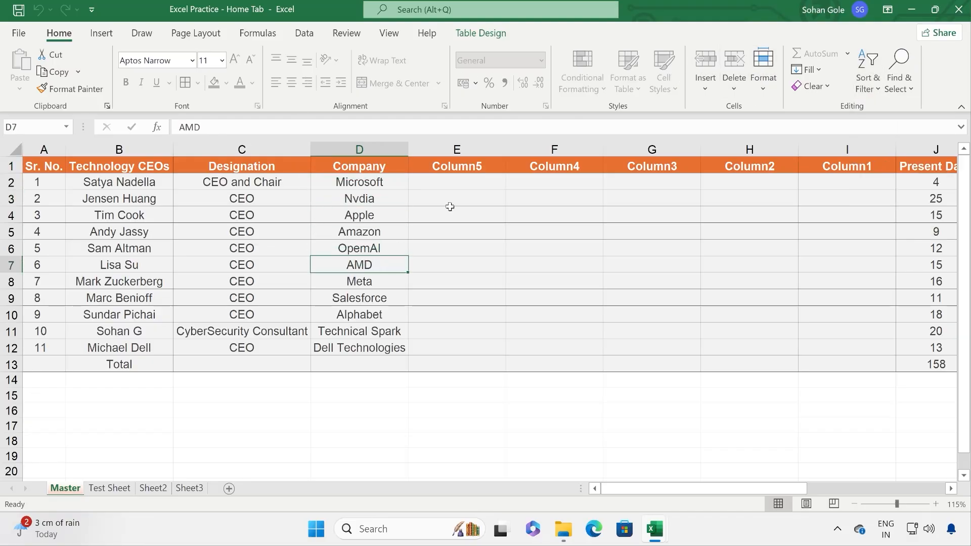
pyautogui.click(449, 208)
pyautogui.click(450, 208)
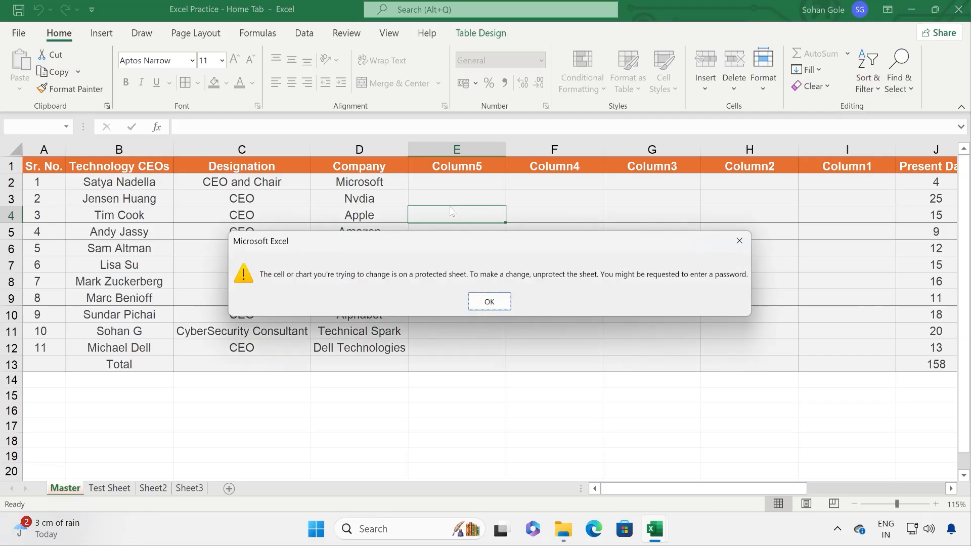
pyautogui.click(486, 302)
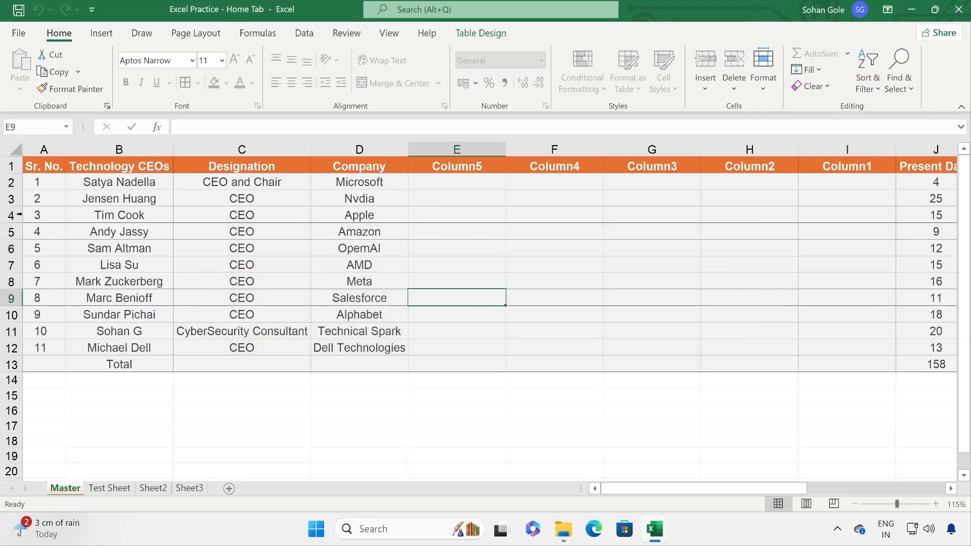
# Step: Try deleting row 4 and dismiss the locked-cell warning
pyautogui.rightClick(20, 215)
pyautogui.click(73, 357)
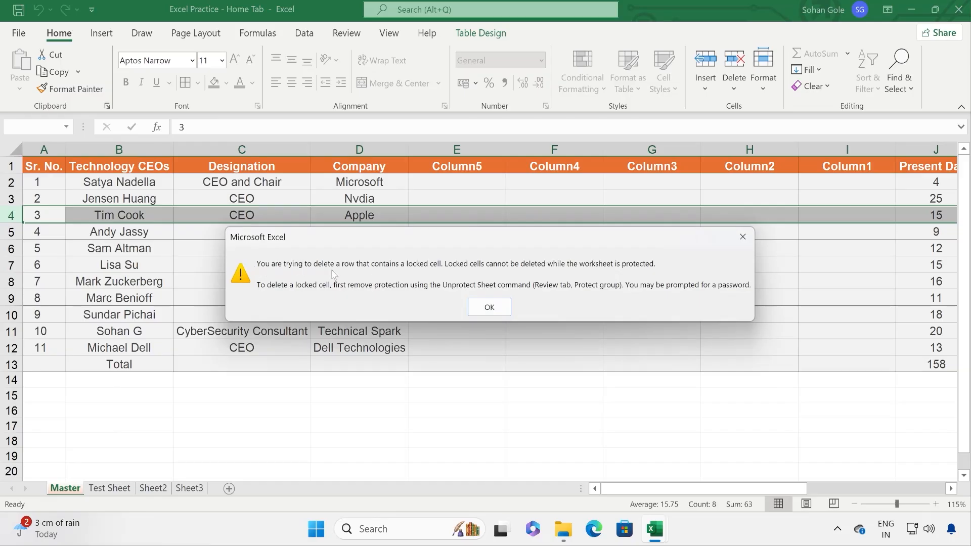
pyautogui.click(500, 310)
pyautogui.click(357, 264)
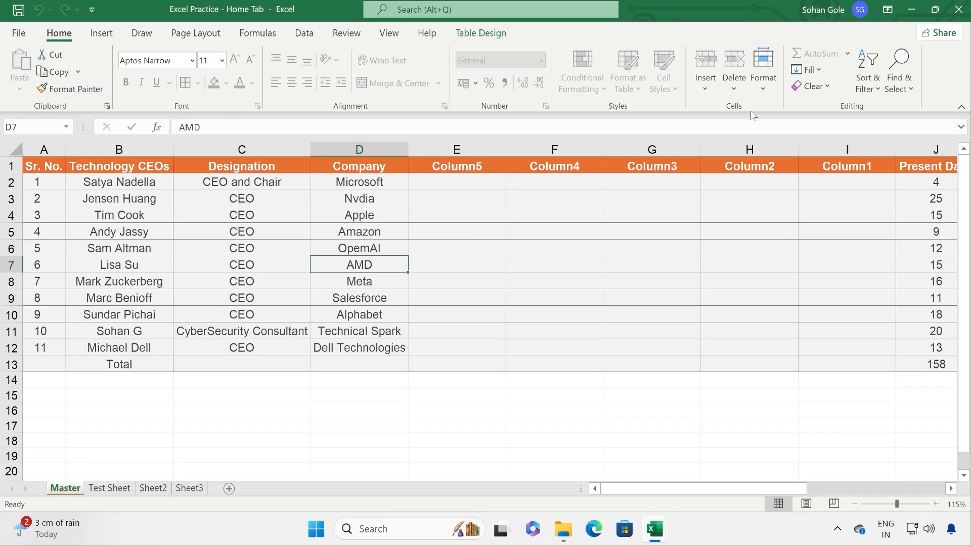
# Step: Remove the sheet protection from the Master sheet via Format > Unprotect Sheet
pyautogui.click(764, 76)
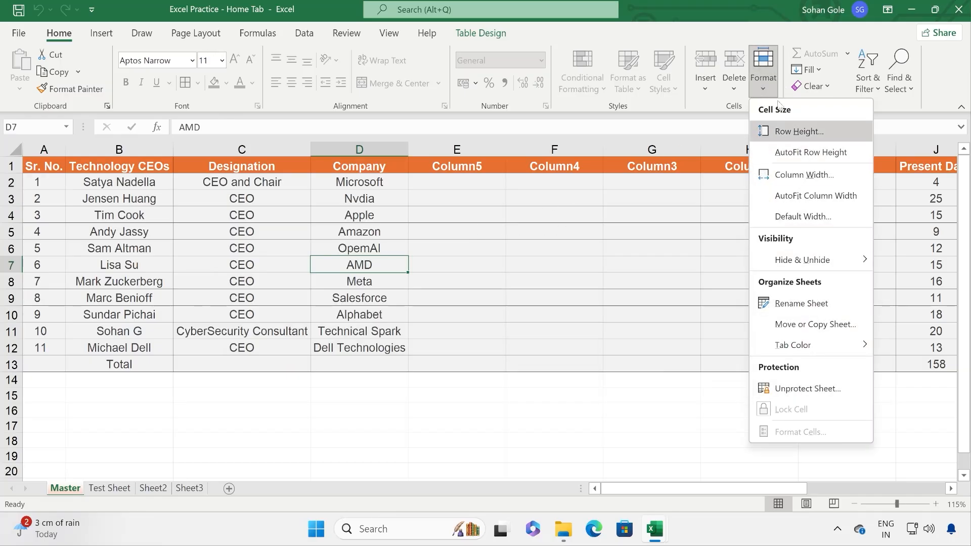
pyautogui.click(787, 391)
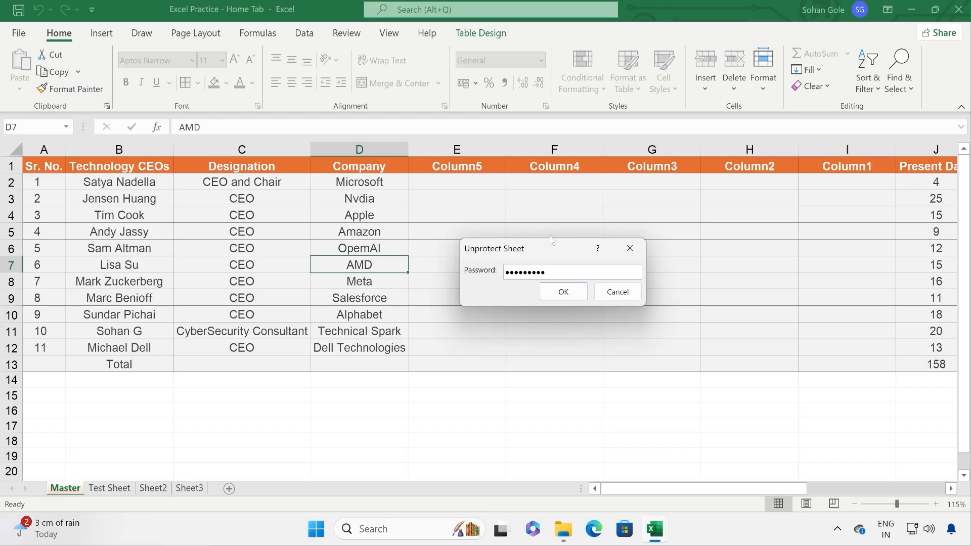
pyautogui.click(563, 292)
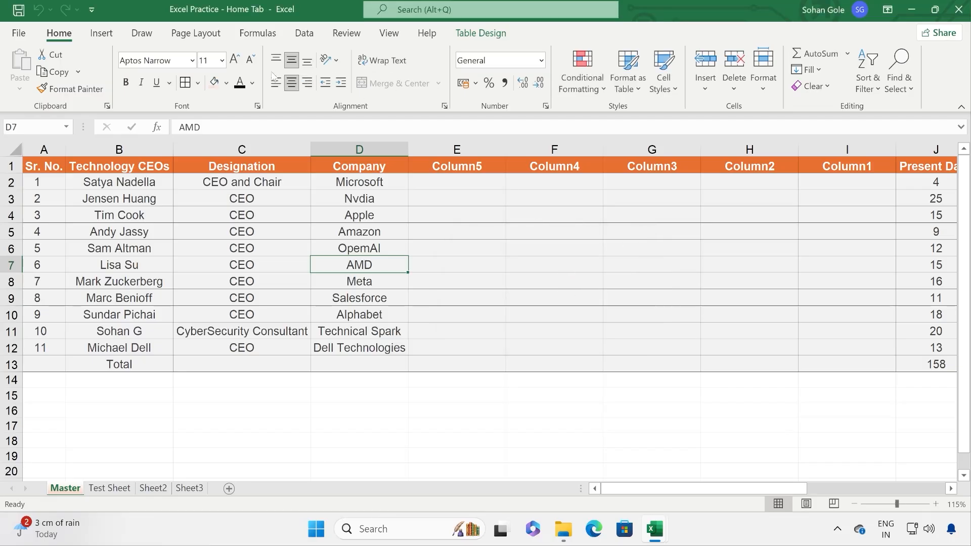
# Step: Re-protect the sheet after toggling the format, insert, delete and sort permissions, then unprotect it again
pyautogui.click(764, 87)
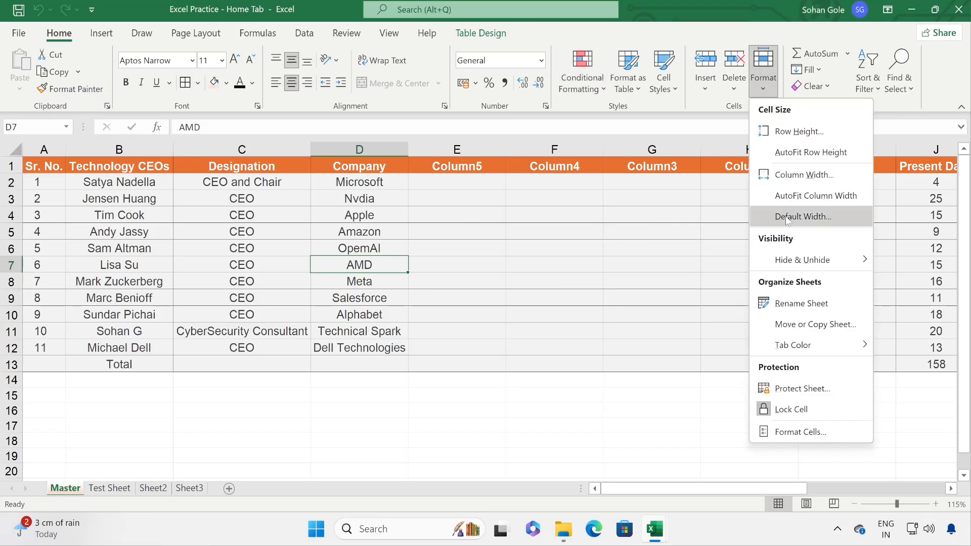
pyautogui.click(792, 389)
pyautogui.click(508, 256)
pyautogui.click(505, 269)
pyautogui.click(504, 282)
pyautogui.click(502, 295)
pyautogui.click(501, 308)
pyautogui.click(506, 321)
pyautogui.click(503, 334)
pyautogui.click(492, 347)
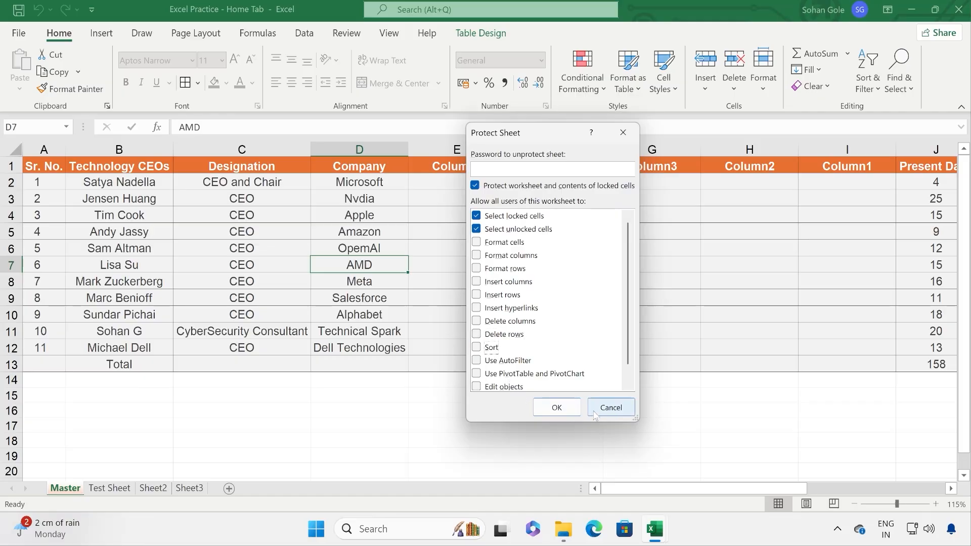
pyautogui.click(557, 408)
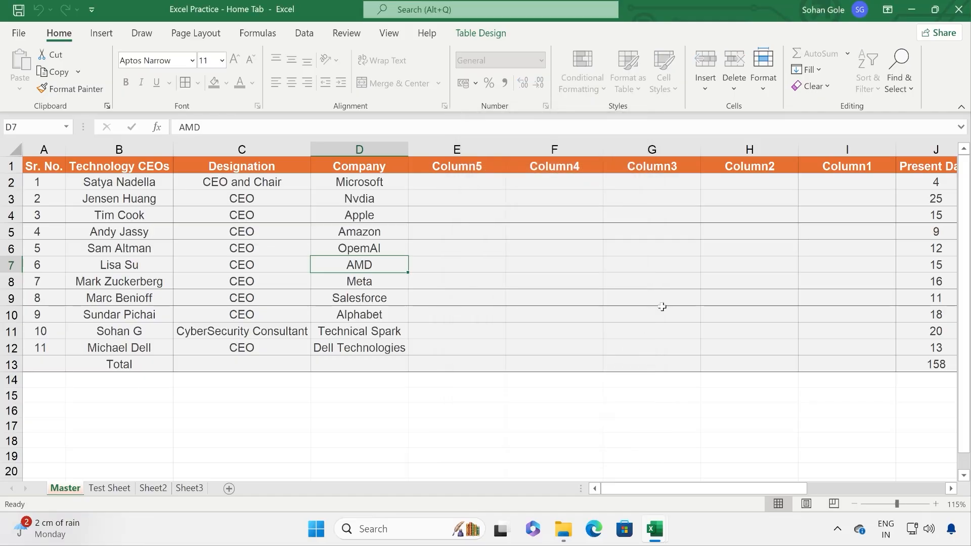
pyautogui.click(765, 86)
pyautogui.click(807, 388)
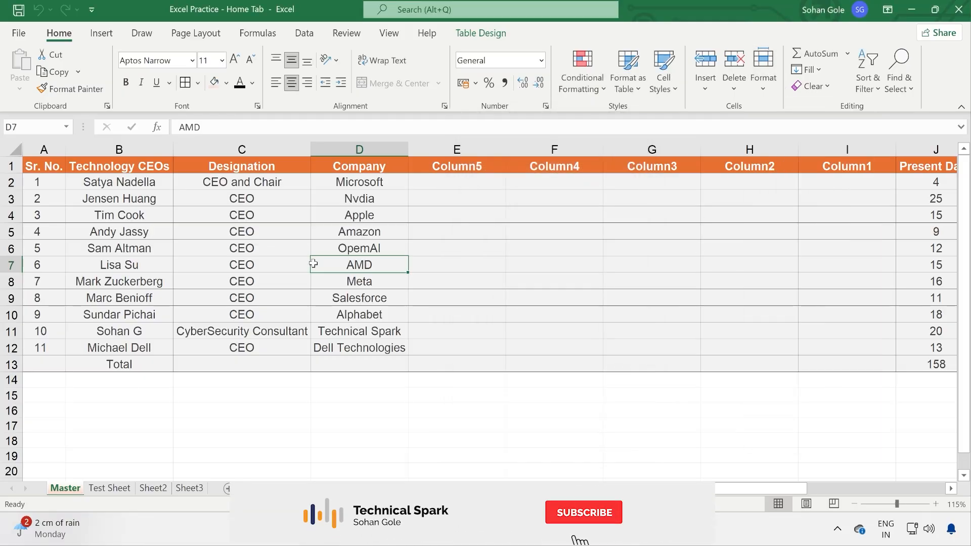
# Step: Browse Format Cells number categories (Time, Currency) and the AutoSum list, closing both without changes
pyautogui.click(763, 84)
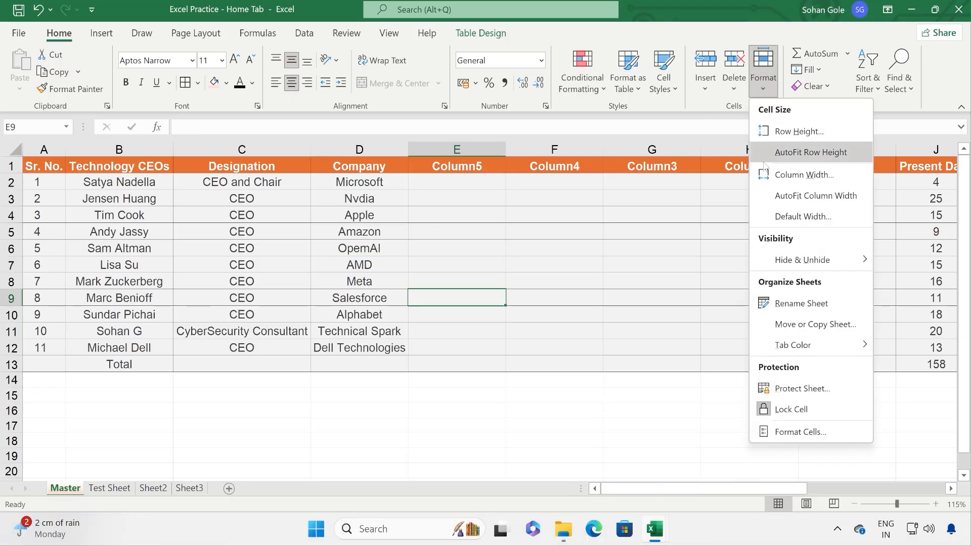
pyautogui.click(800, 432)
pyautogui.click(399, 137)
pyautogui.click(410, 179)
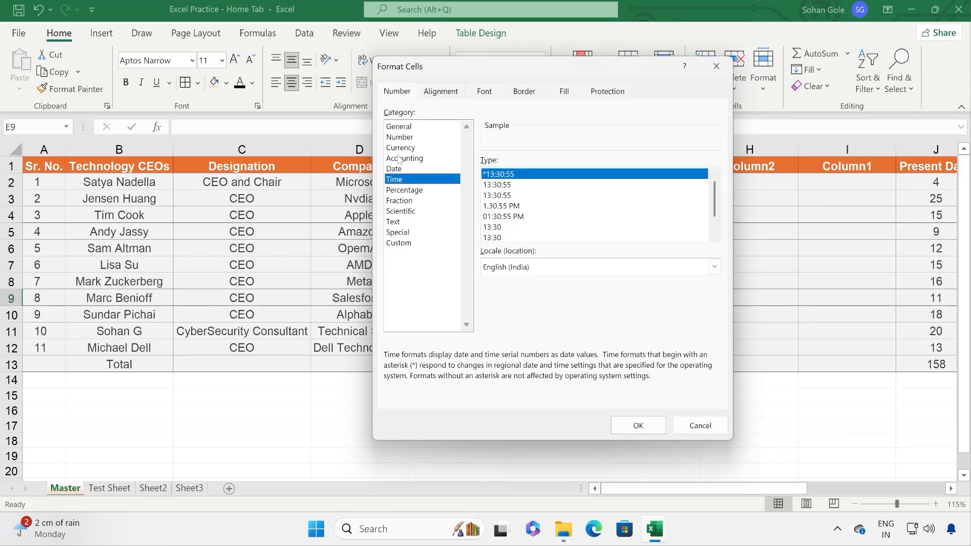
pyautogui.click(424, 148)
pyautogui.click(717, 67)
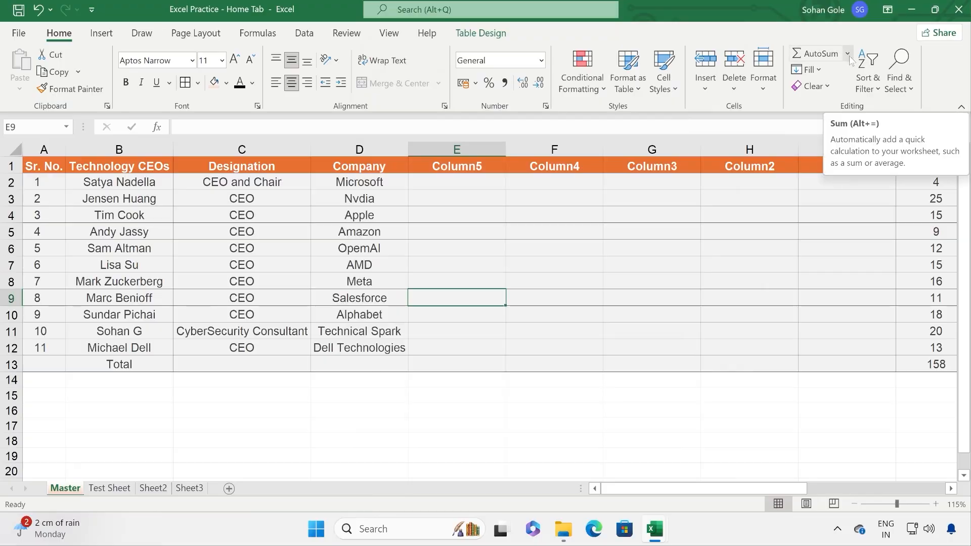
pyautogui.click(848, 55)
pyautogui.press('Escape')
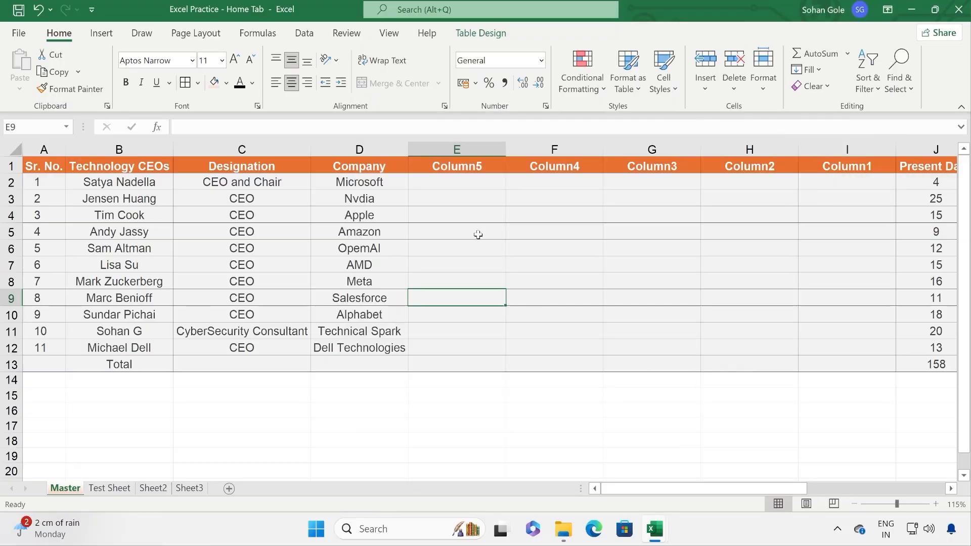
# Step: Delete the five empty columns, Column5 through Column1
pyautogui.moveTo(456, 150); pyautogui.dragTo(847, 192)
pyautogui.rightClick(570, 246)
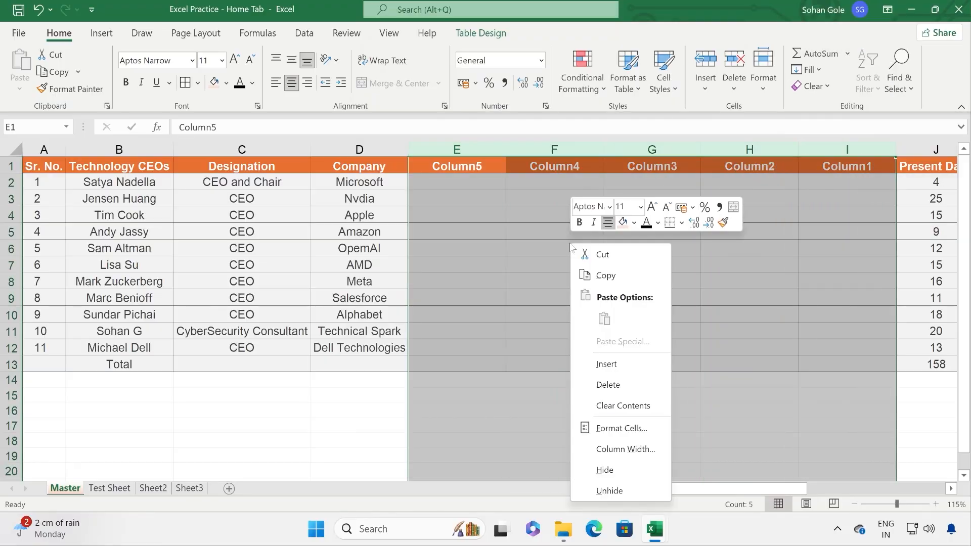
pyautogui.click(602, 384)
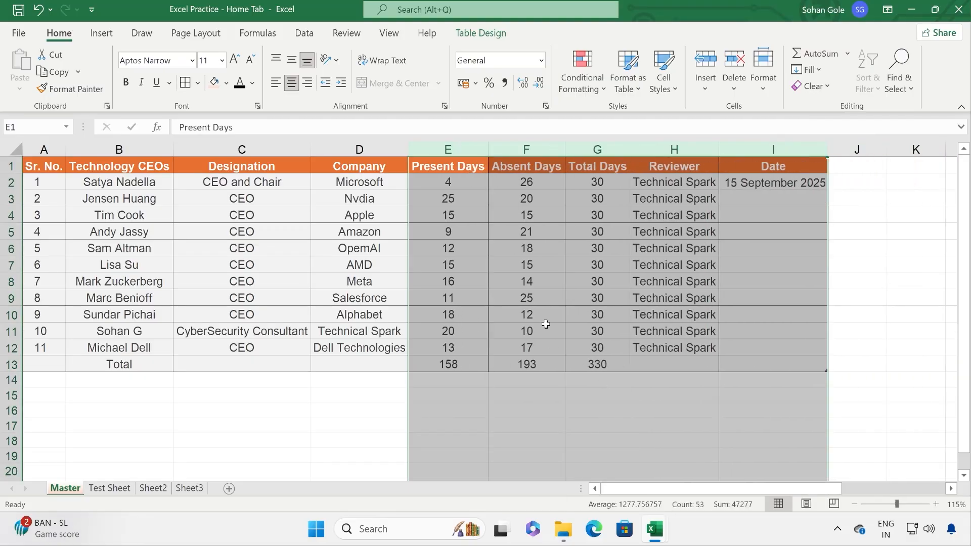
pyautogui.click(546, 324)
# Step: Insert a new column H before Reviewer with the header 'Total'
pyautogui.click(604, 181)
pyautogui.click(607, 198)
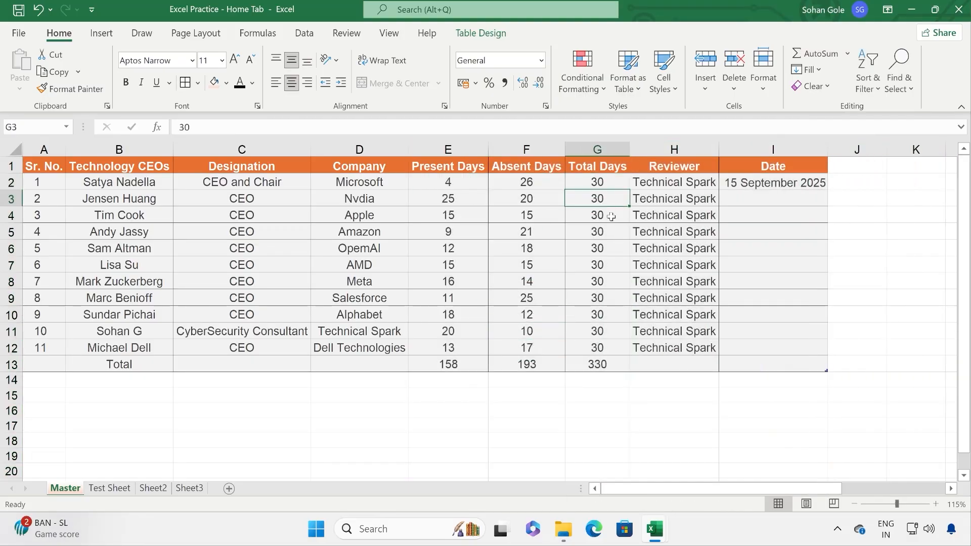
pyautogui.click(647, 151)
pyautogui.rightClick(647, 151)
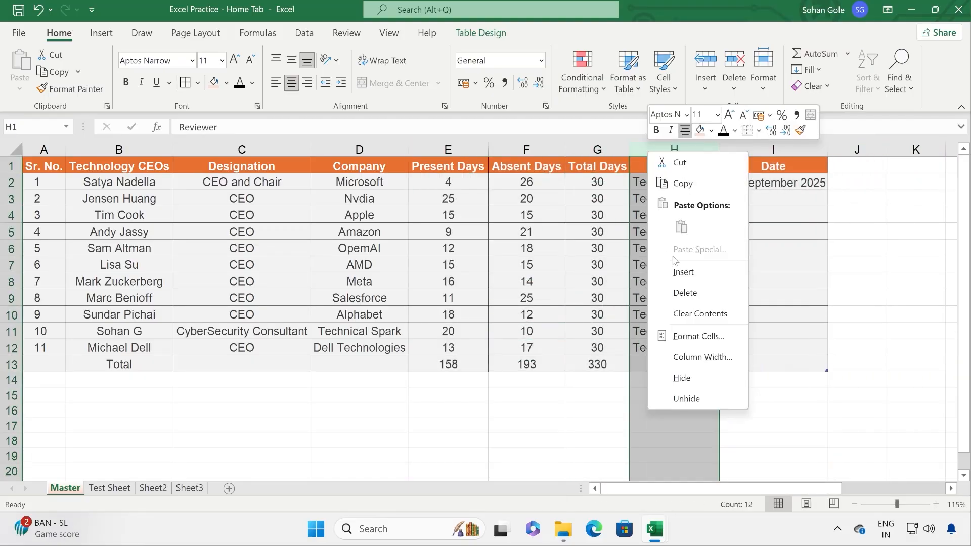
pyautogui.click(678, 268)
pyautogui.click(667, 216)
pyautogui.click(663, 171)
pyautogui.write('Total')
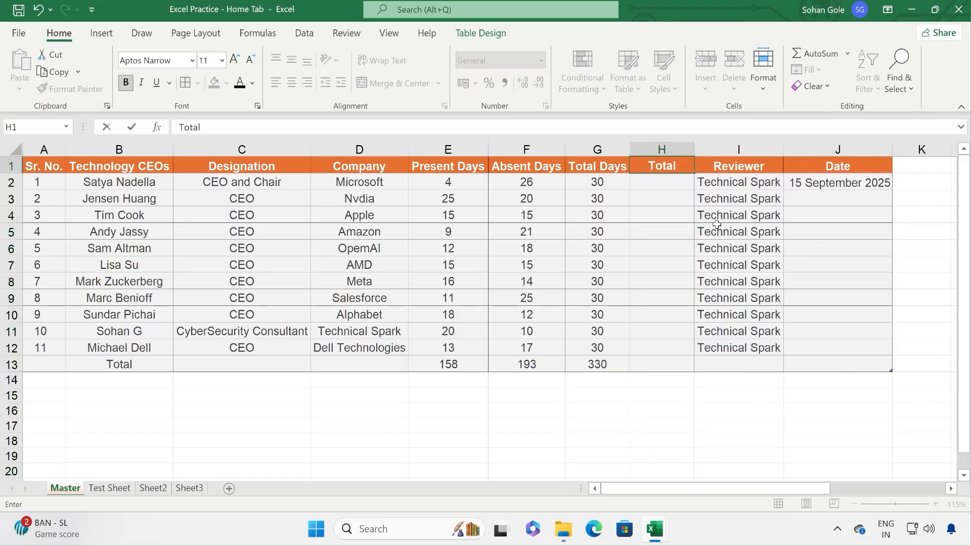
pyautogui.press('Return')
# Step: Fill the Total header blue and add an AutoSum Sum formula in H2
pyautogui.click(635, 164)
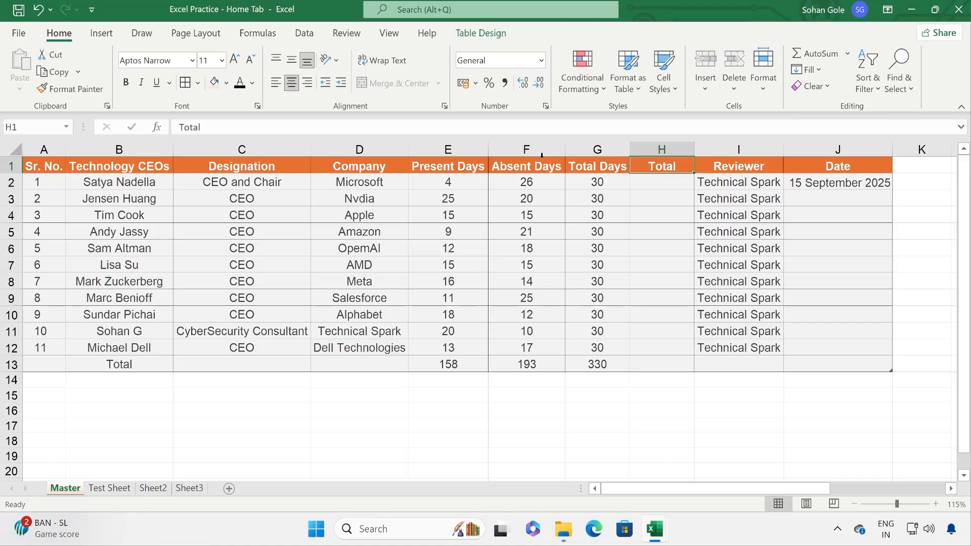
pyautogui.click(226, 83)
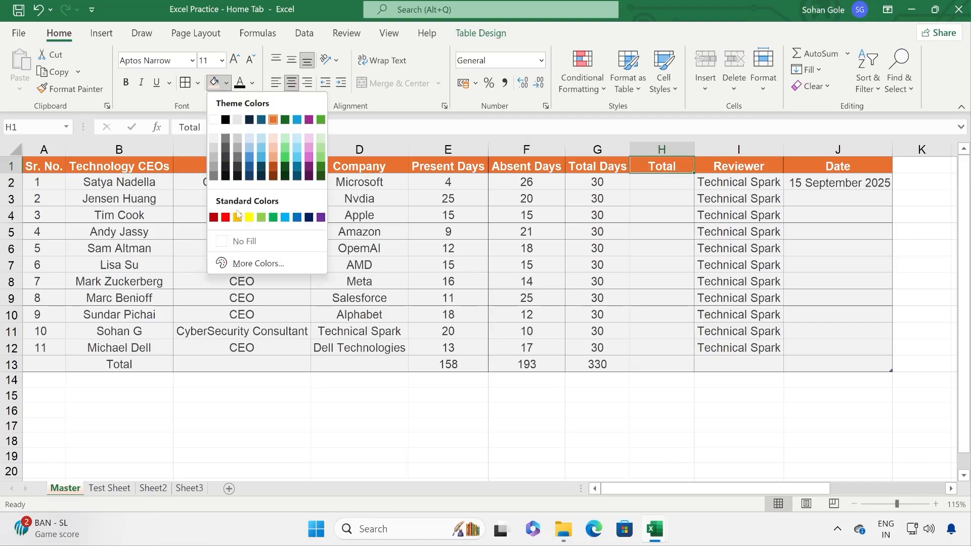
pyautogui.click(250, 158)
pyautogui.click(641, 183)
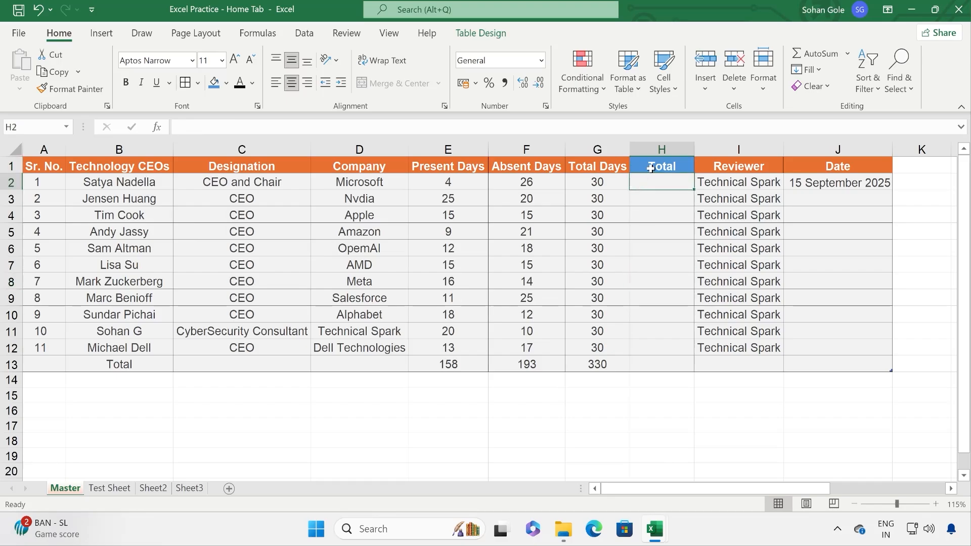
pyautogui.click(848, 53)
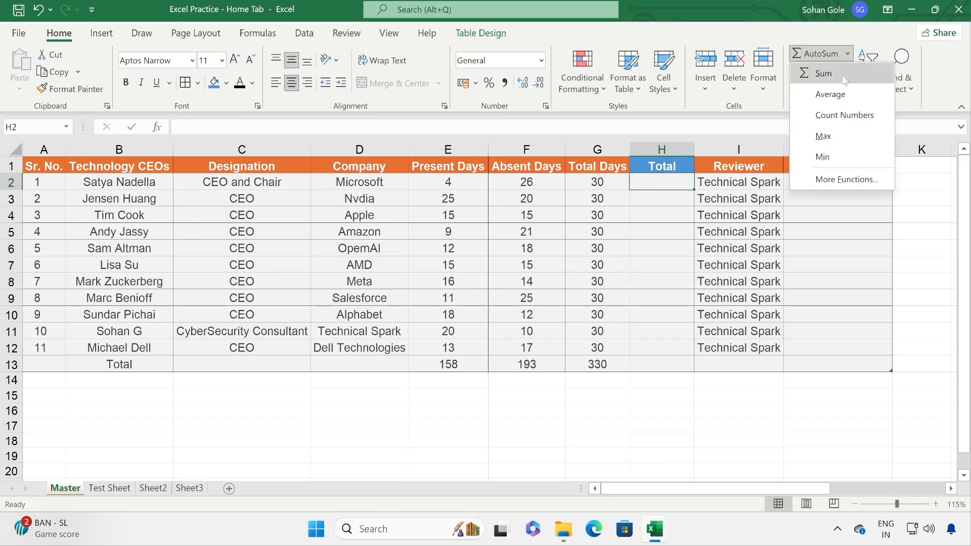
pyautogui.click(844, 80)
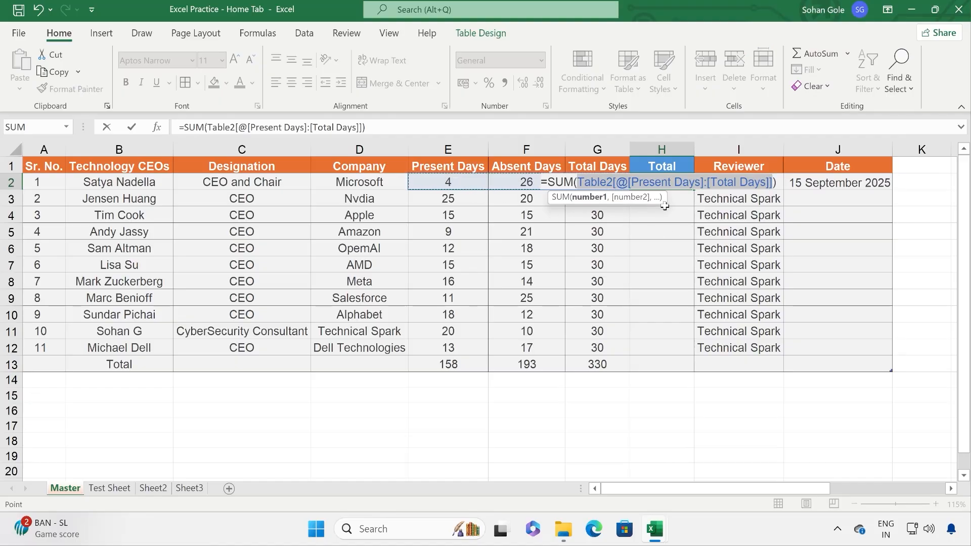
pyautogui.press('Return')
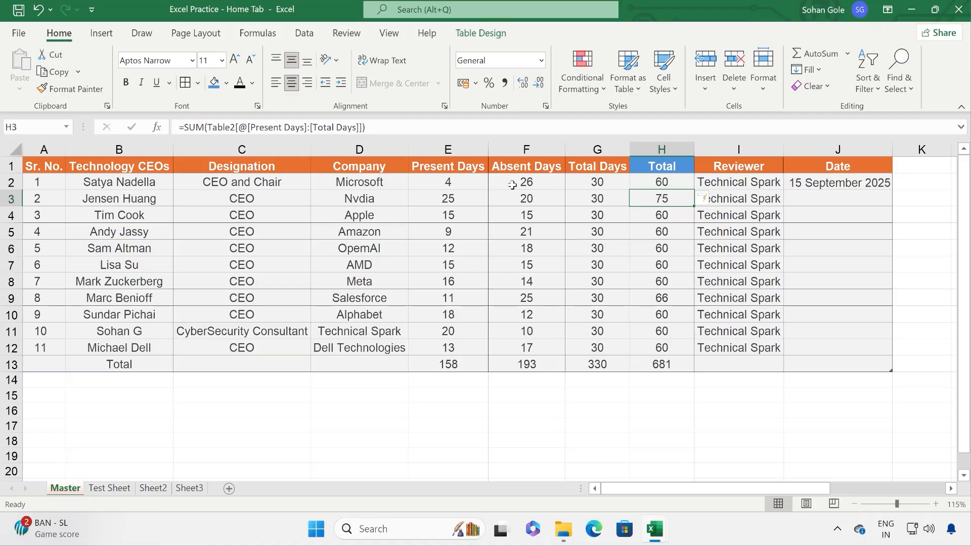
# Step: Select the Total values and row day values to verify the sums, totalling 681
pyautogui.moveTo(660, 180); pyautogui.dragTo(670, 362)
pyautogui.moveTo(447, 180); pyautogui.dragTo(591, 185)
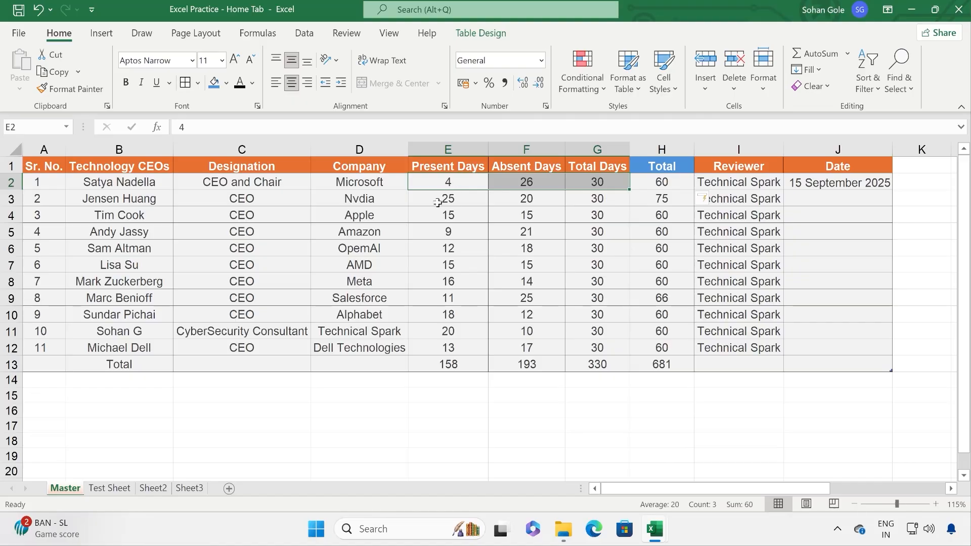
pyautogui.moveTo(591, 199); pyautogui.dragTo(549, 199)
pyautogui.moveTo(486, 200); pyautogui.dragTo(479, 199)
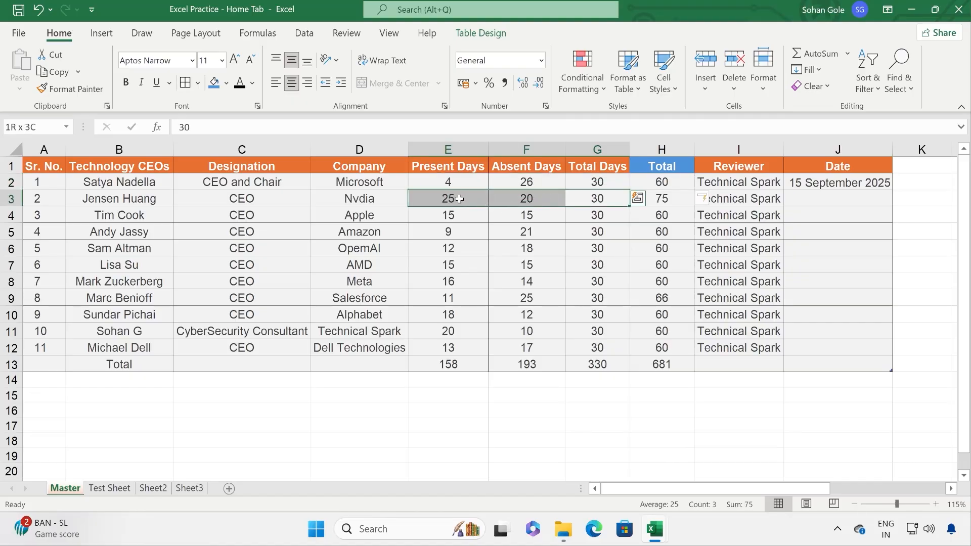
pyautogui.moveTo(662, 182); pyautogui.dragTo(658, 355)
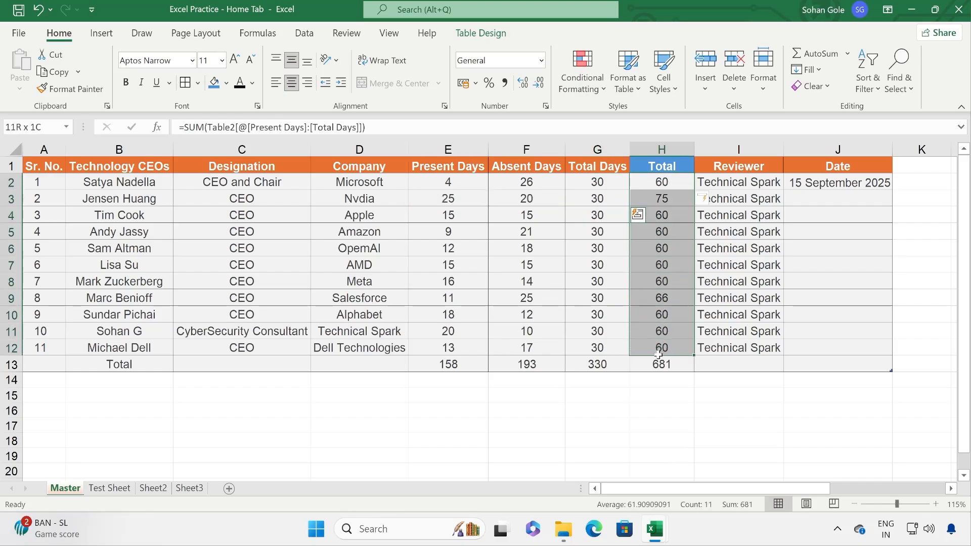
# Step: Clear the Total column results in H2:H13
pyautogui.click(847, 53)
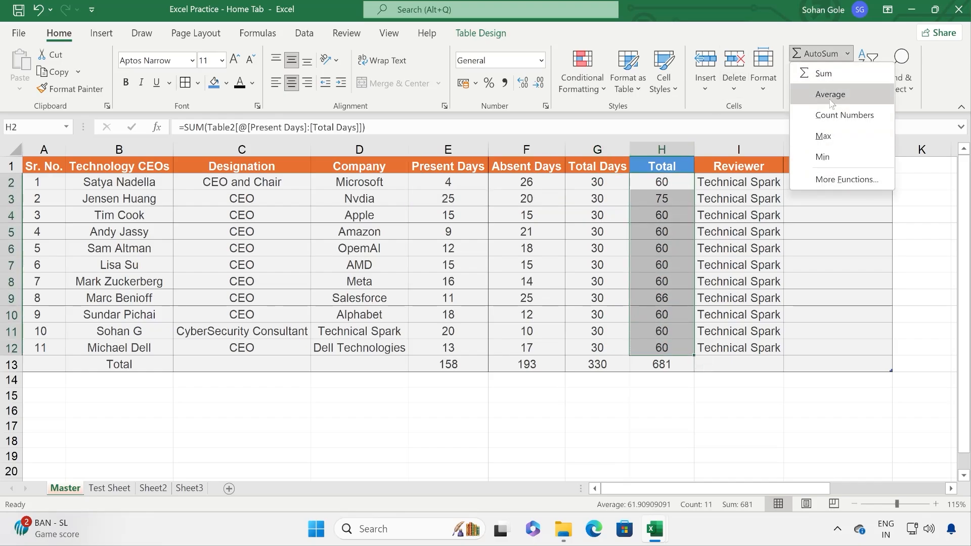
pyautogui.click(661, 182)
pyautogui.moveTo(662, 182); pyautogui.dragTo(666, 364)
pyautogui.press('Delete')
# Step: Enter the formula =SUM(E2:G2) manually in H2
pyautogui.click(670, 188)
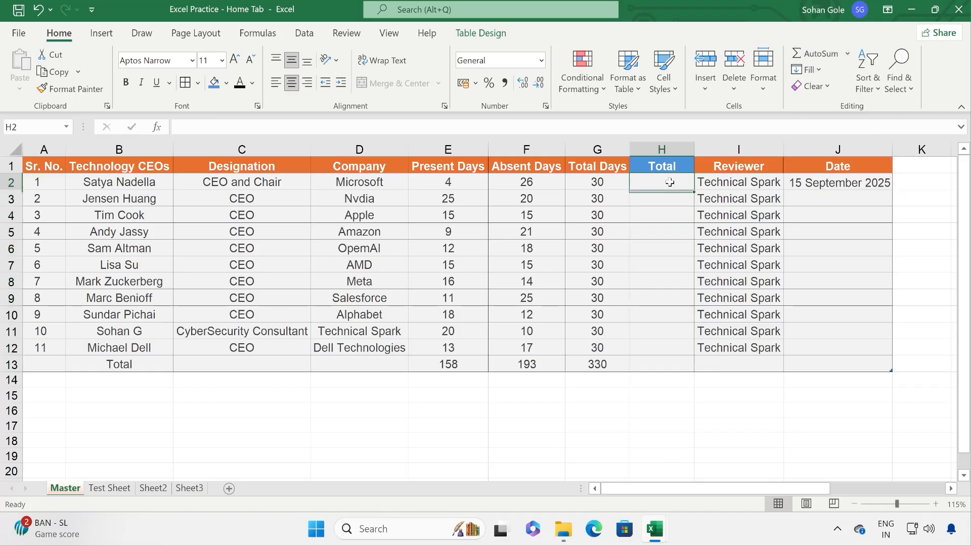
pyautogui.write('=')
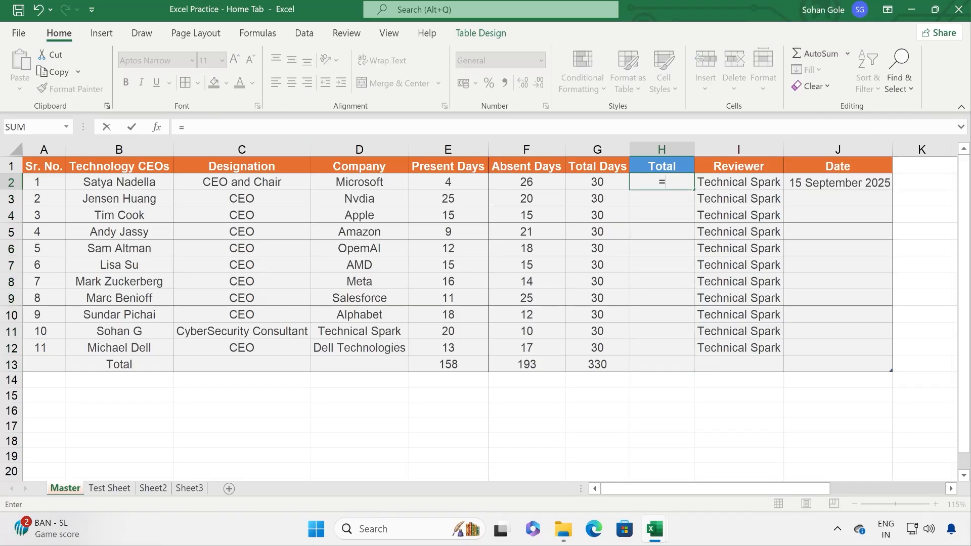
pyautogui.write('s')
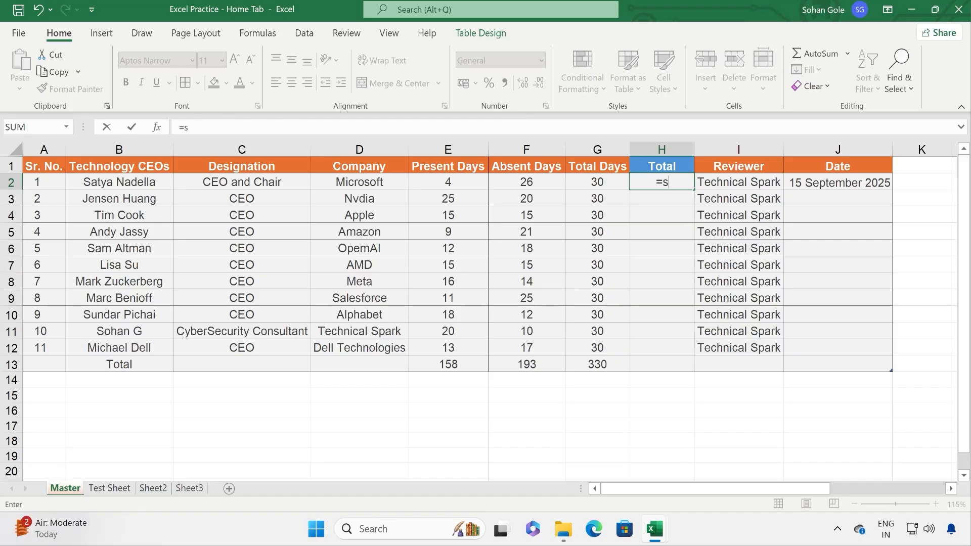
pyautogui.write('um')
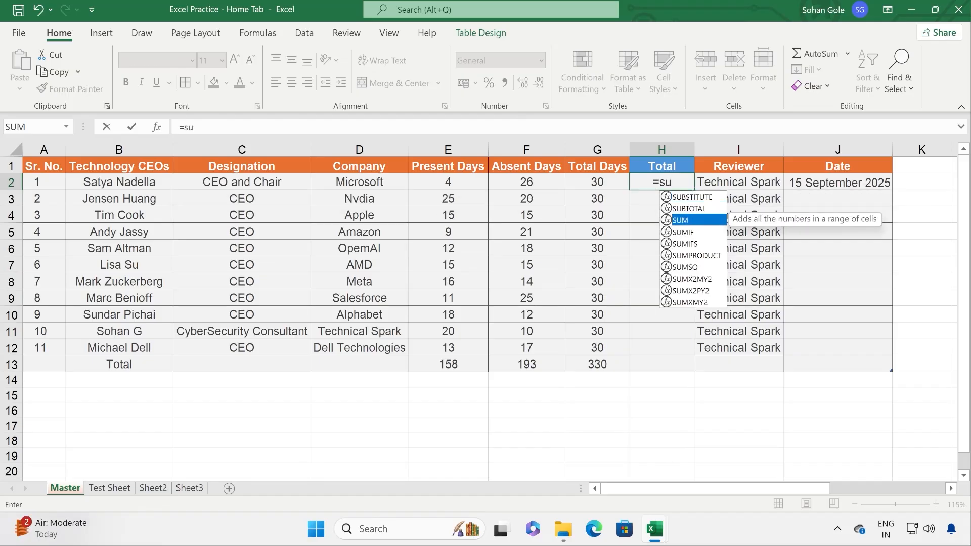
pyautogui.press('Tab')
pyautogui.moveTo(450, 181); pyautogui.dragTo(592, 182)
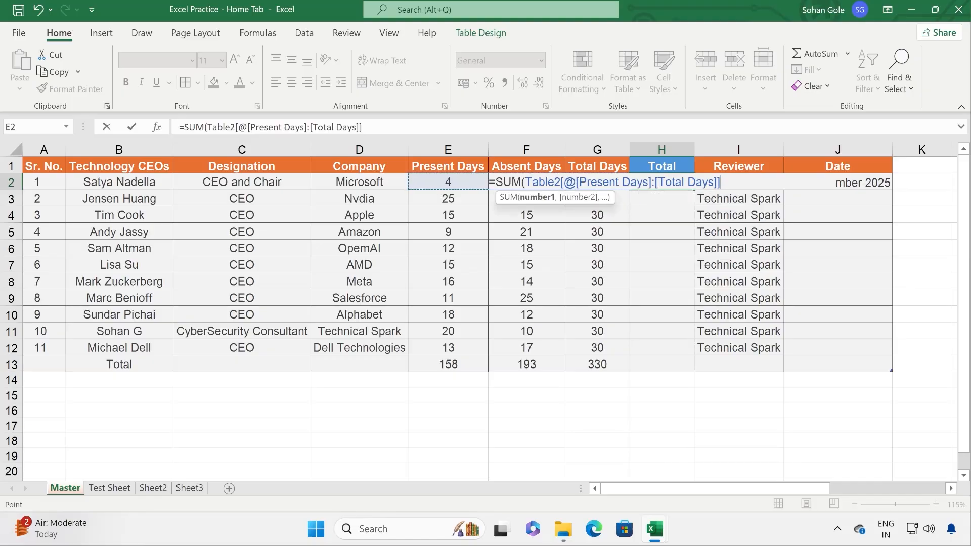
pyautogui.write(')')
pyautogui.press('Return')
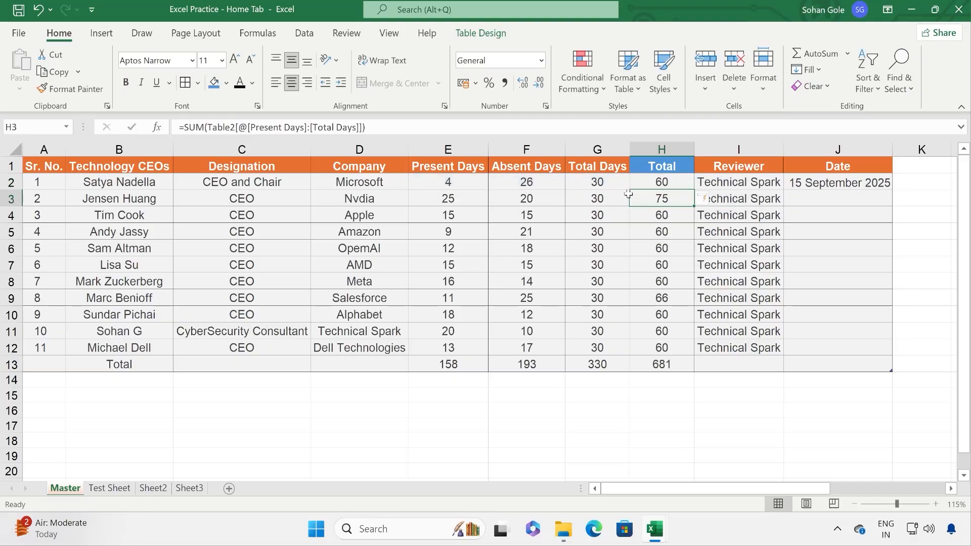
# Step: Clear the Total column results again, leaving only the blue header
pyautogui.moveTo(659, 182); pyautogui.dragTo(660, 364)
pyautogui.press('Delete')
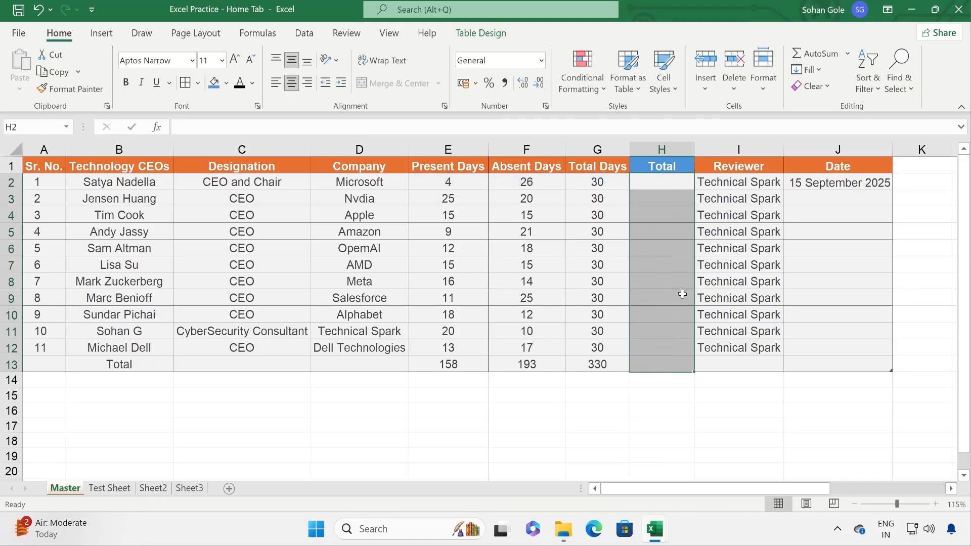
pyautogui.click(668, 183)
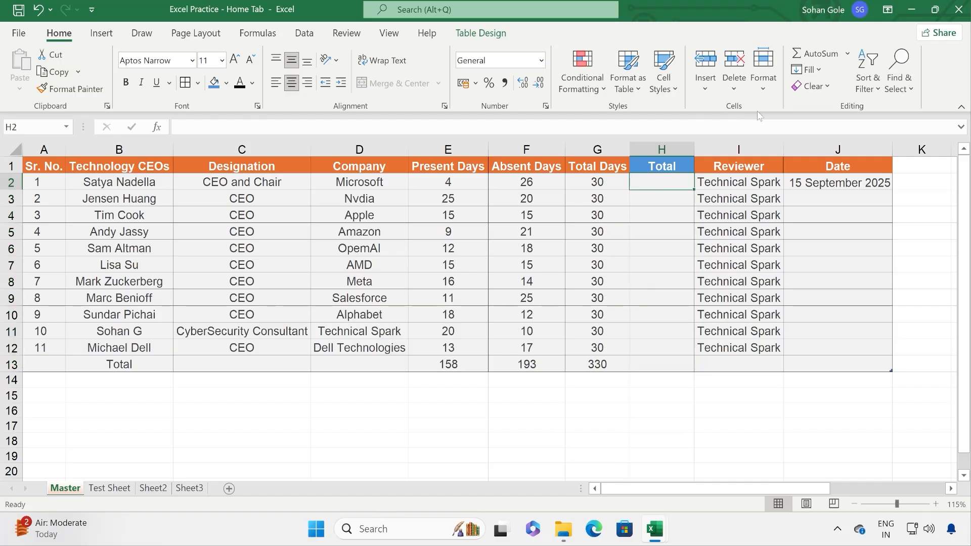
pyautogui.click(848, 53)
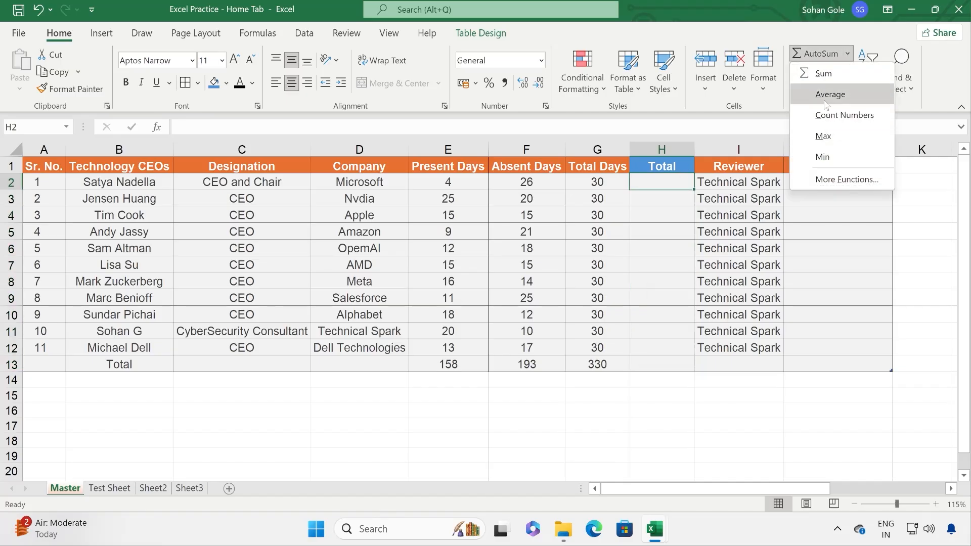
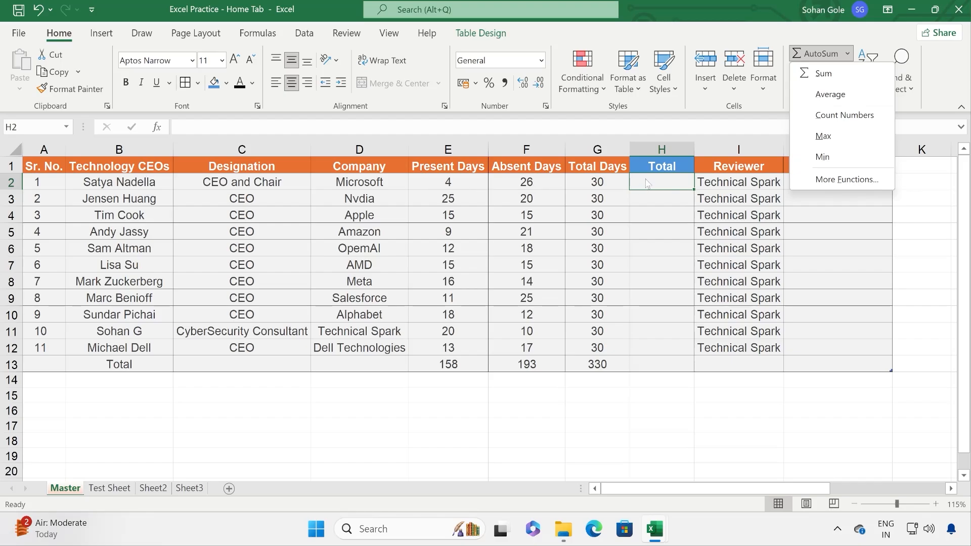
# Step: Fill the Total column with each row's AVERAGE of Present, Absent and Total Days, totalling 227
pyautogui.click(845, 96)
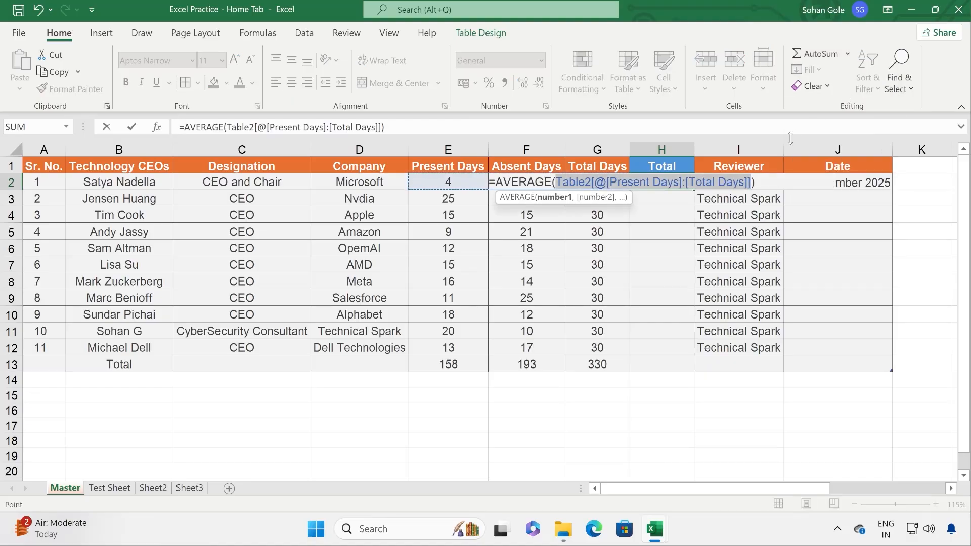
pyautogui.press('Return')
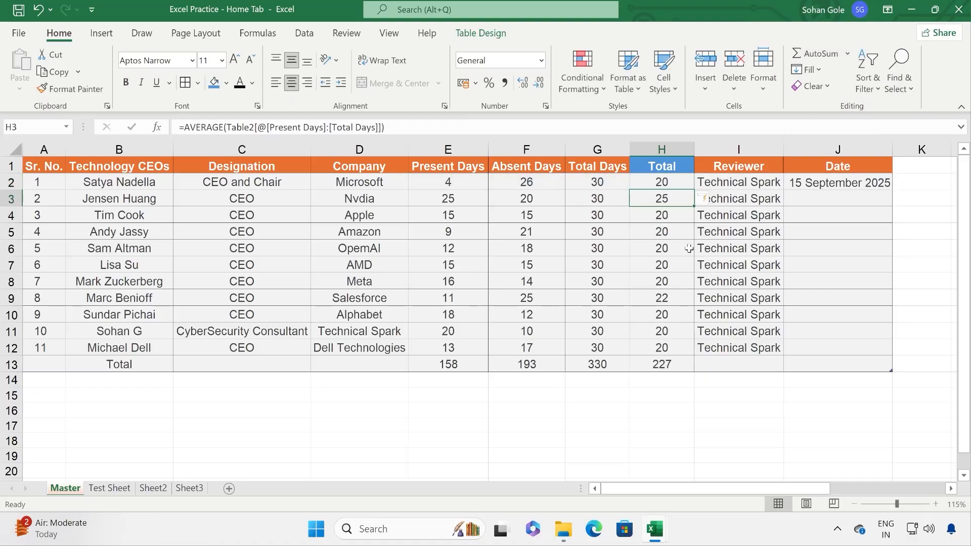
pyautogui.moveTo(668, 185); pyautogui.dragTo(662, 364)
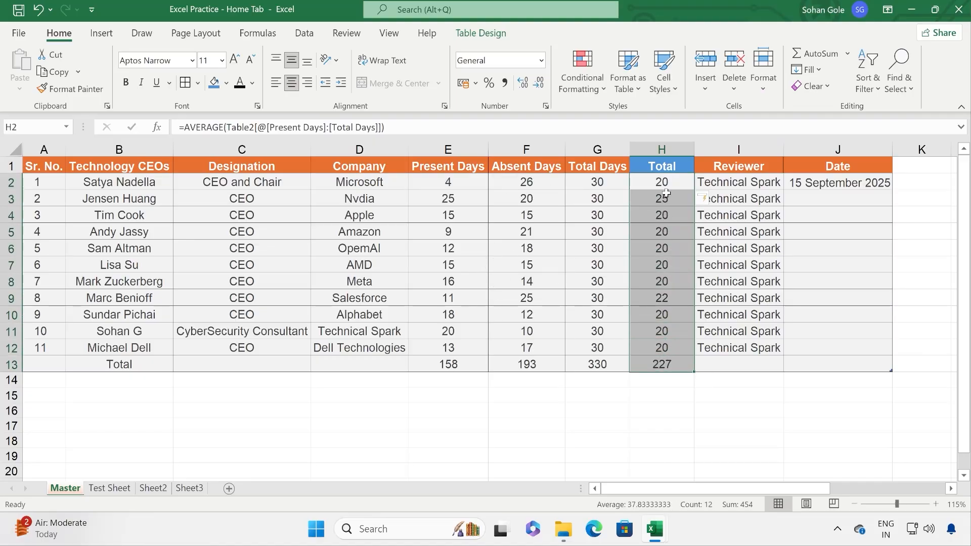
# Step: Copy H2:H13 and paste it back in place as plain values
pyautogui.click(55, 72)
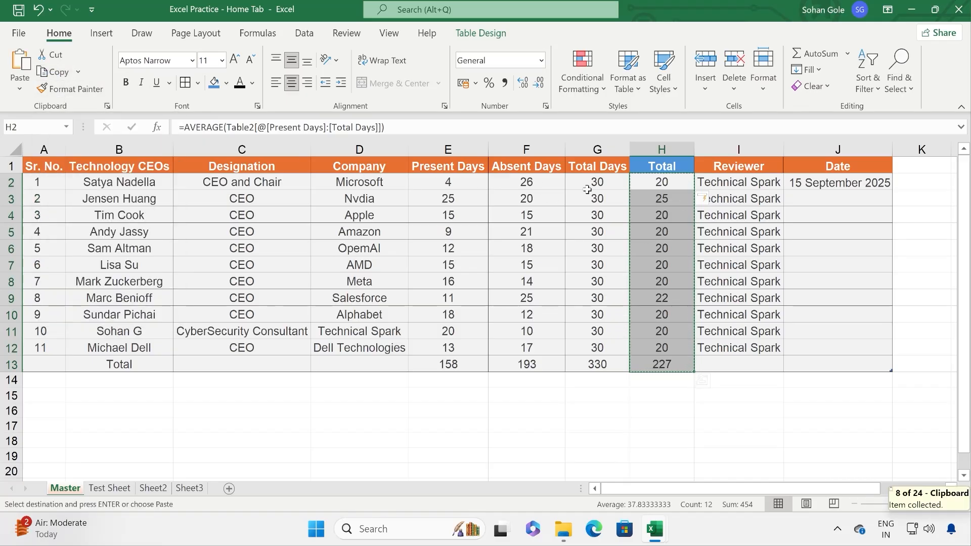
pyautogui.click(20, 86)
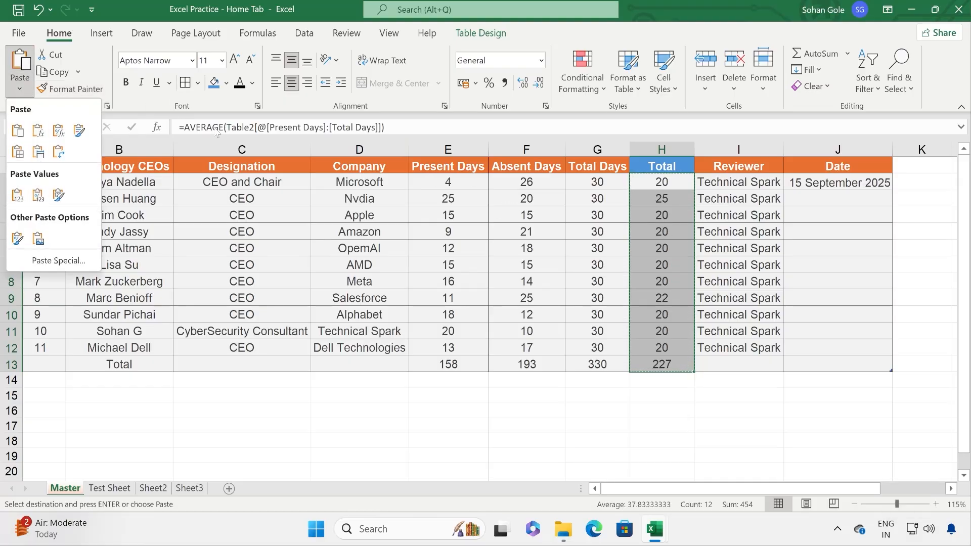
pyautogui.click(17, 199)
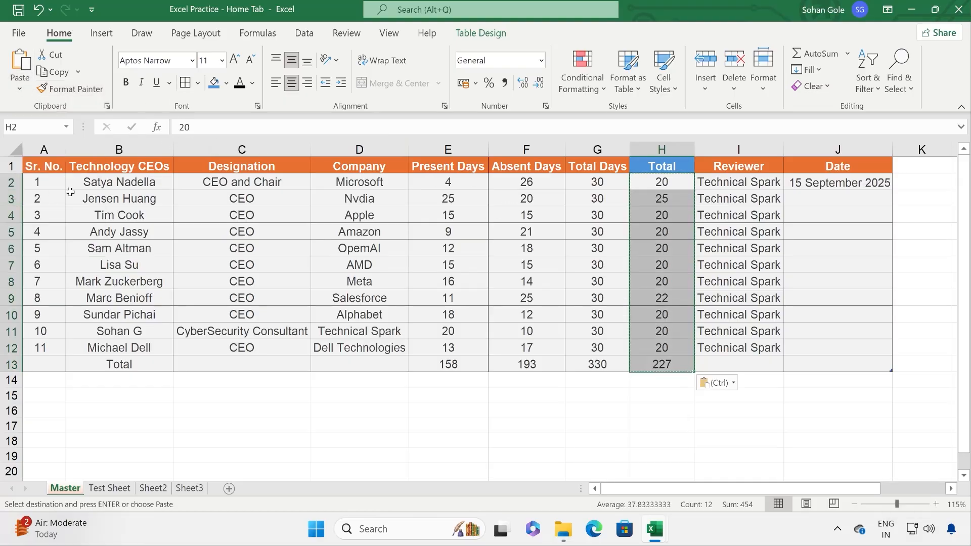
# Step: Check the Total cells to confirm they now hold fixed numbers, not formulas
pyautogui.click(669, 190)
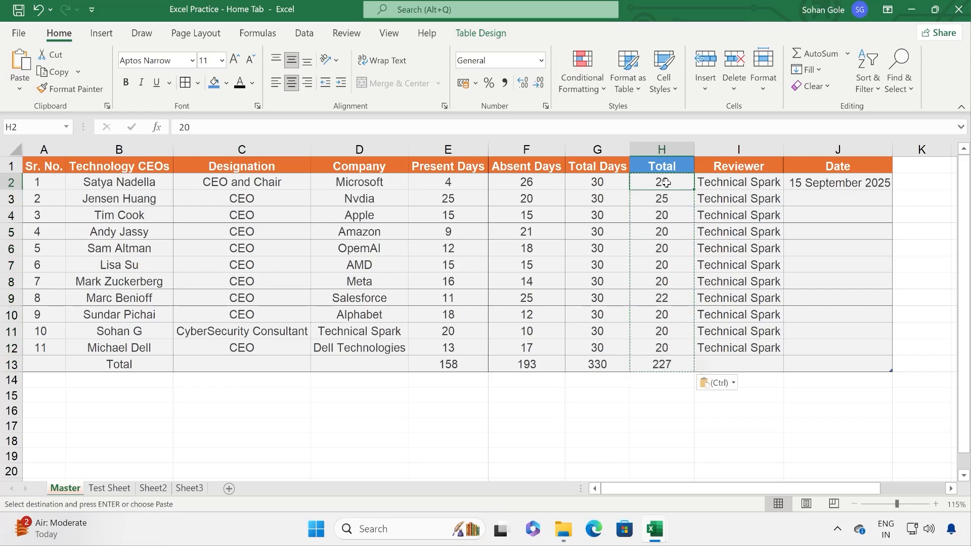
pyautogui.press('Down')
pyautogui.press('Down')
pyautogui.press('Down')
pyautogui.press('Down')
pyautogui.press('Down')
pyautogui.press('Down')
pyautogui.press('Down')
pyautogui.press('Down')
pyautogui.press('Down')
pyautogui.press('Down')
pyautogui.press('Down')
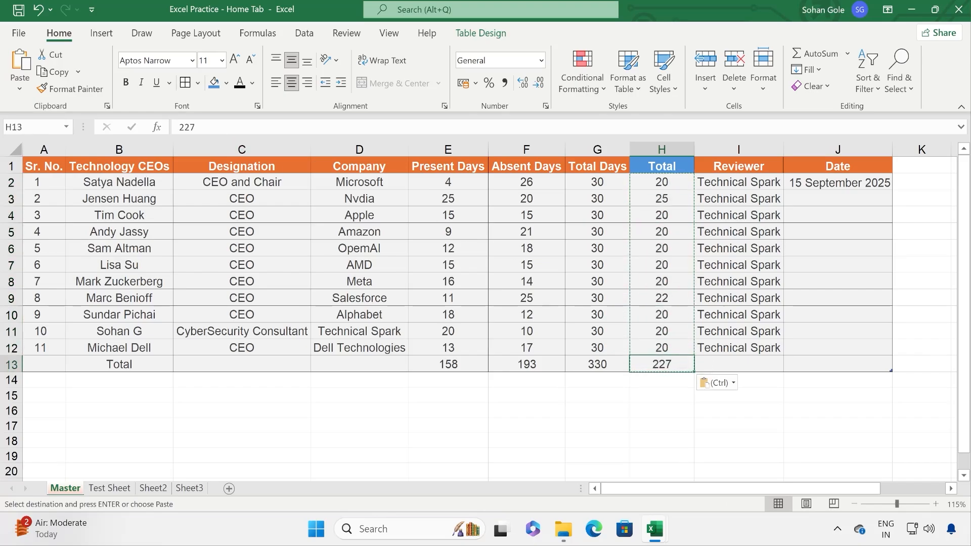
pyautogui.click(674, 230)
pyautogui.click(672, 278)
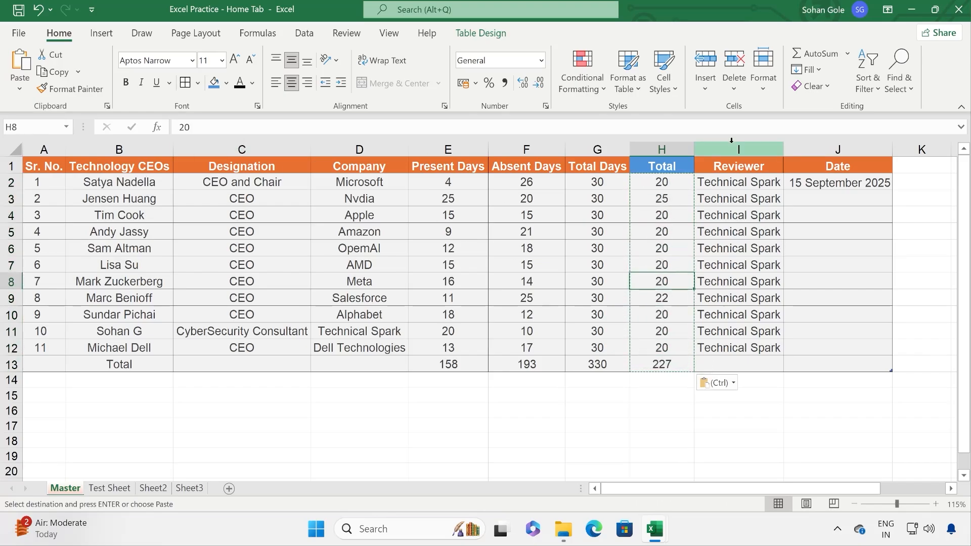
pyautogui.click(847, 54)
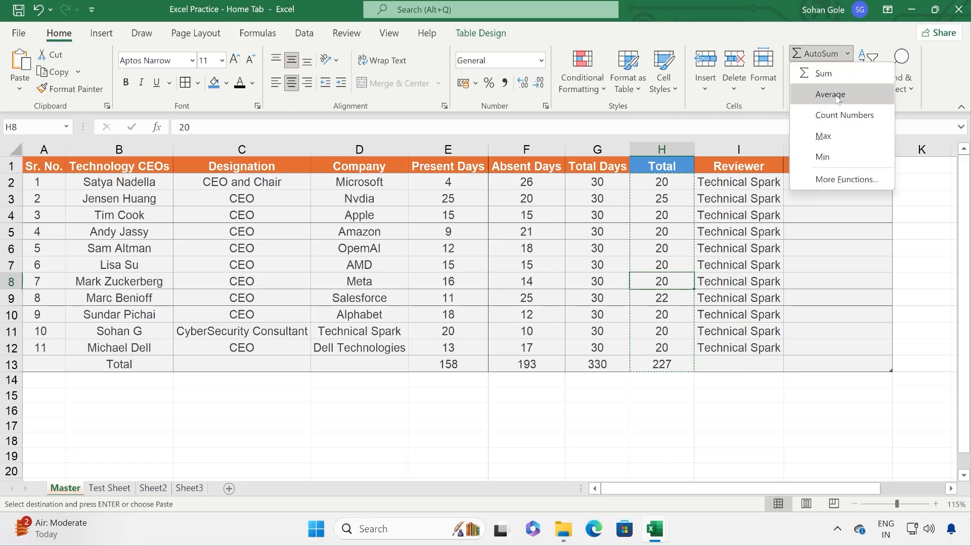
pyautogui.click(846, 182)
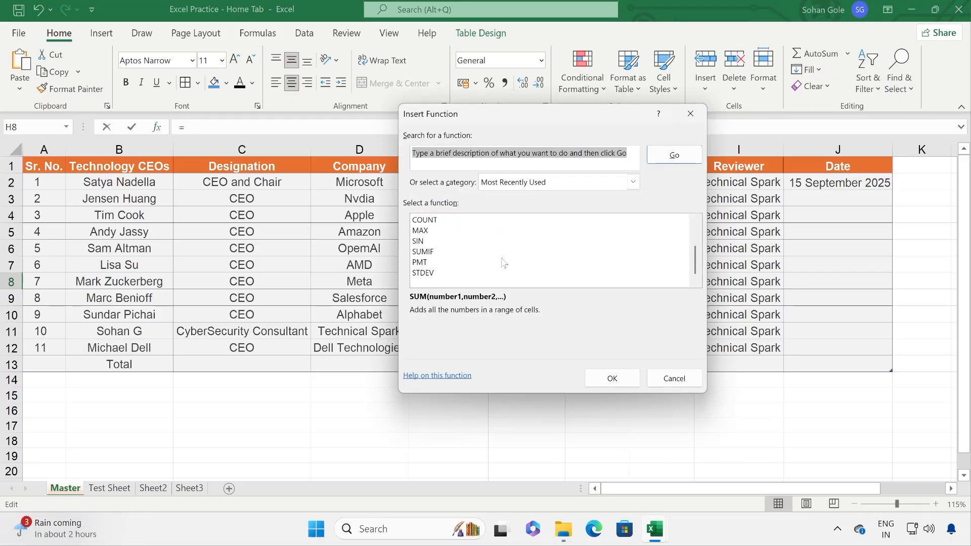
pyautogui.click(678, 379)
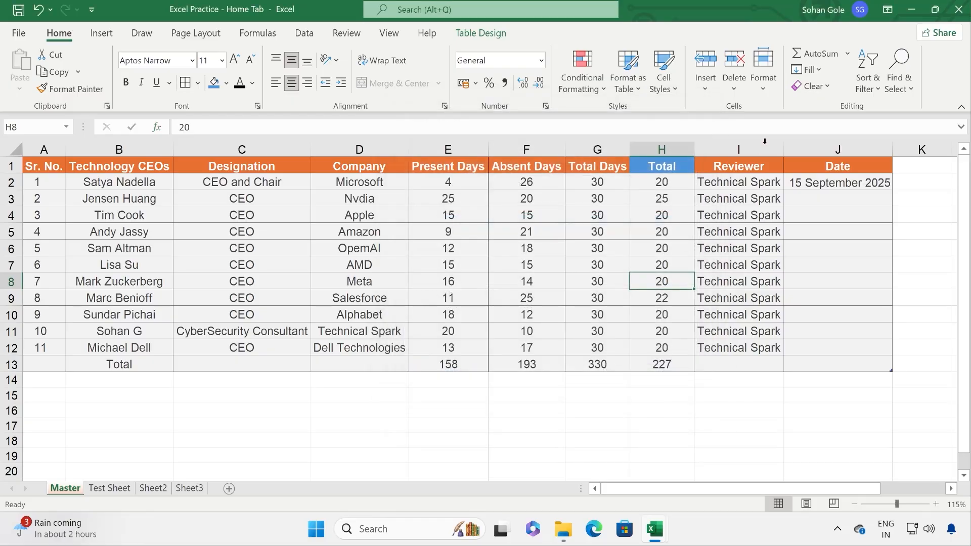
pyautogui.click(825, 71)
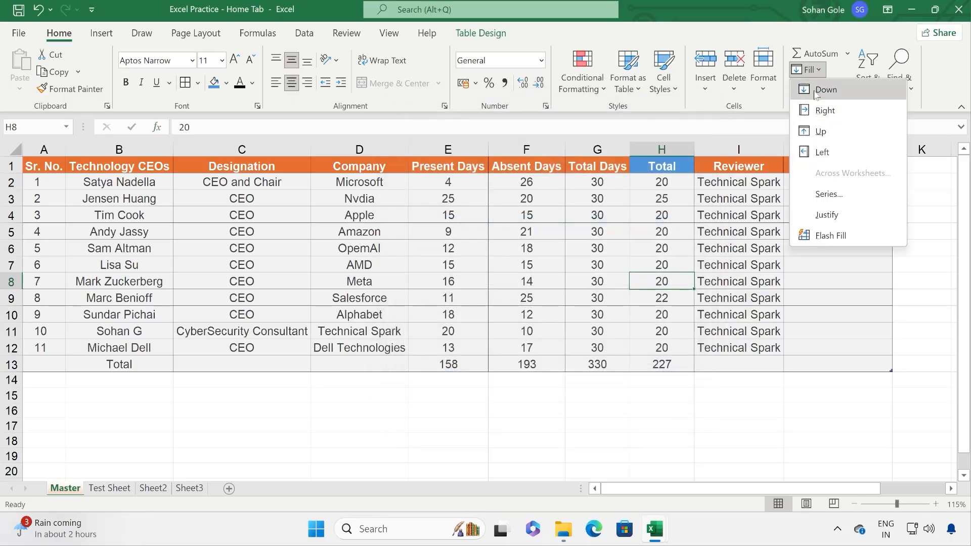
pyautogui.click(642, 264)
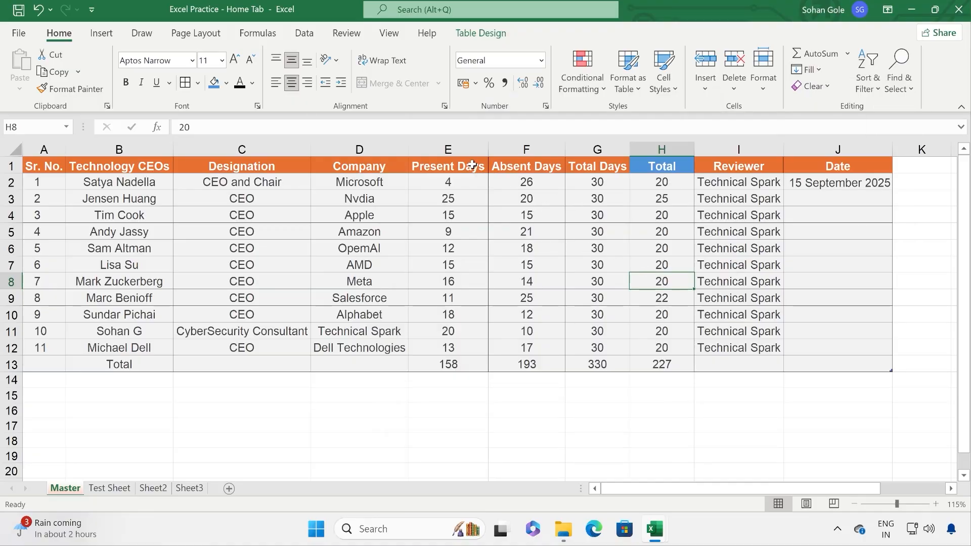
# Step: Copy the Present Days and Absent Days columns E1:F13 to K1
pyautogui.moveTo(470, 167); pyautogui.dragTo(527, 365)
pyautogui.hotkey('ctrl', 'c')
pyautogui.moveTo(802, 491); pyautogui.dragTo(871, 489)
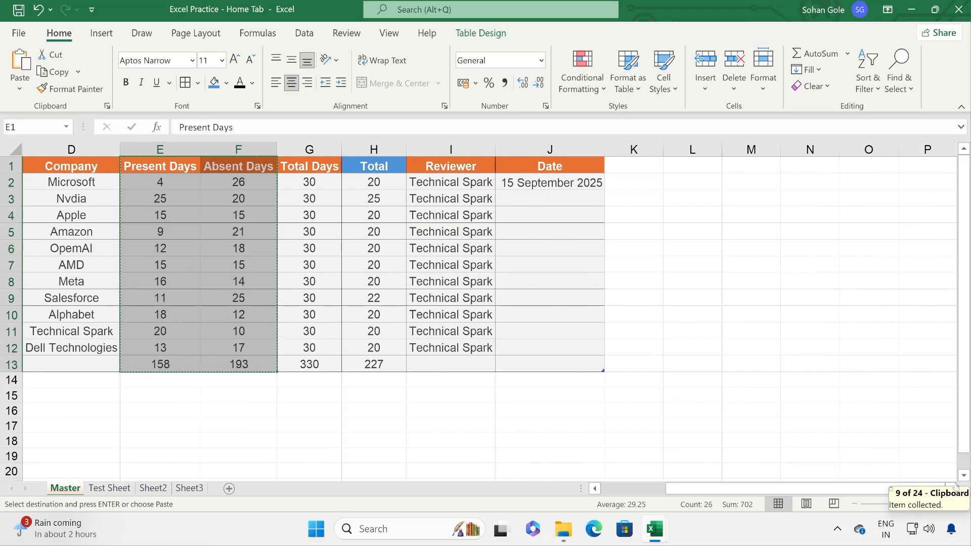
pyautogui.click(955, 488)
pyautogui.click(954, 487)
pyautogui.click(955, 488)
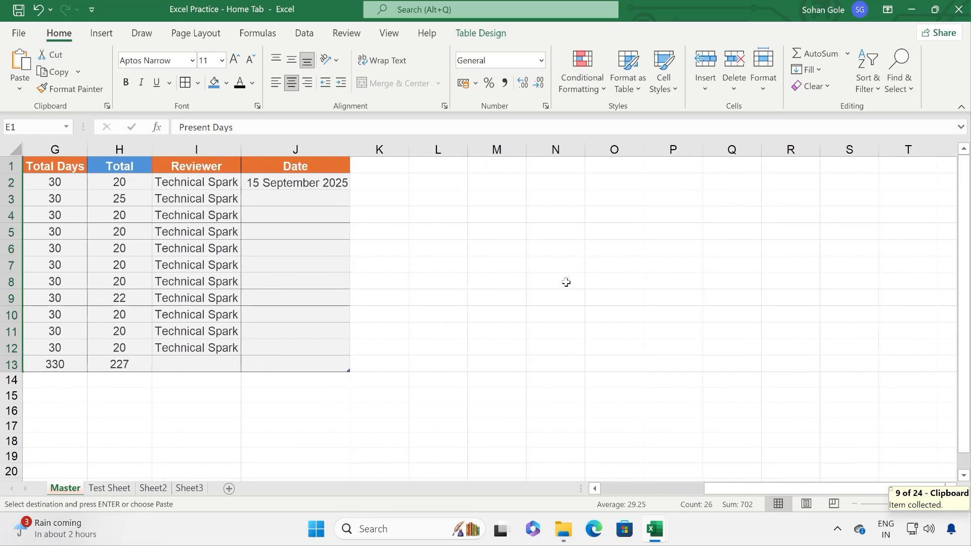
pyautogui.click(392, 171)
pyautogui.hotkey('ctrl', 'v')
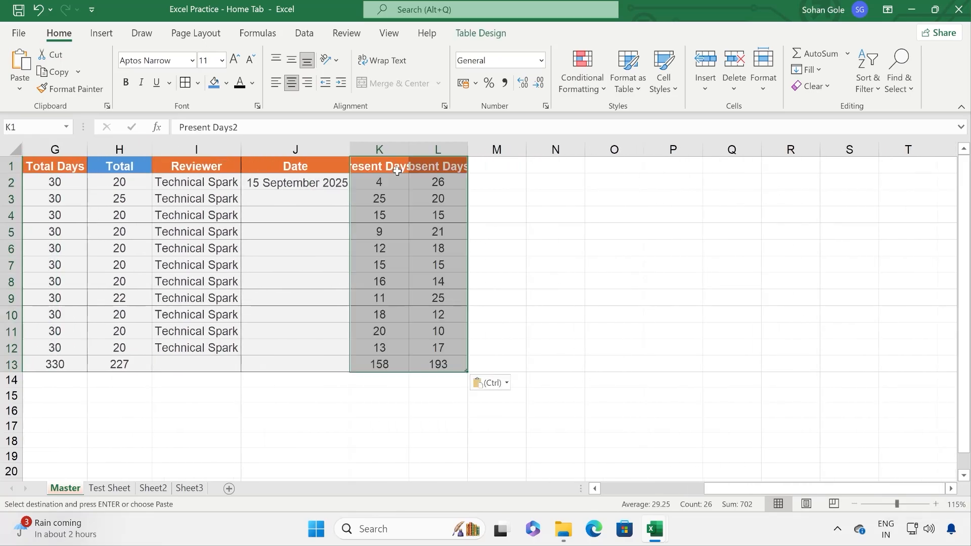
# Step: Clear the copied Present Days values in K5:K8 and K11:K12
pyautogui.click(427, 253)
pyautogui.moveTo(381, 231); pyautogui.dragTo(385, 280)
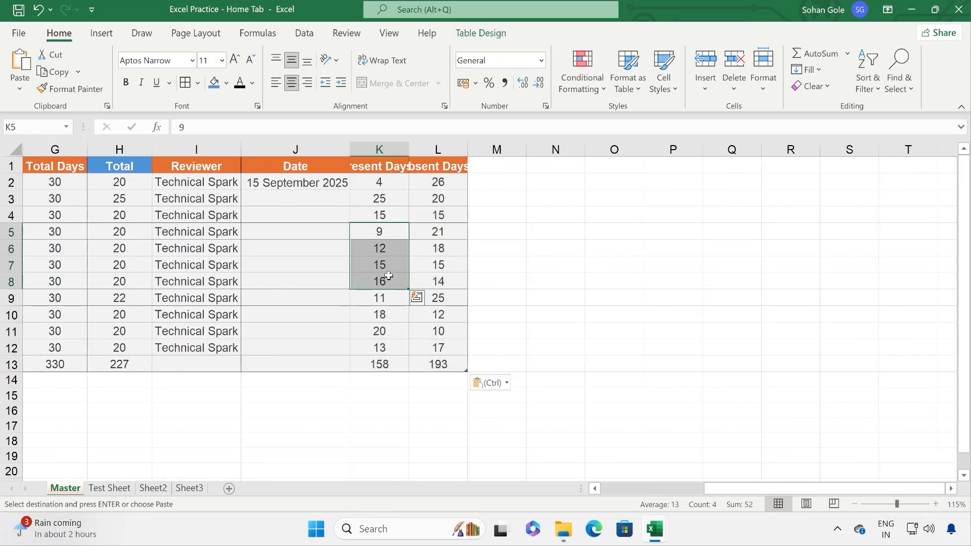
pyautogui.press('Delete')
pyautogui.moveTo(390, 330); pyautogui.dragTo(399, 346)
pyautogui.press('Delete')
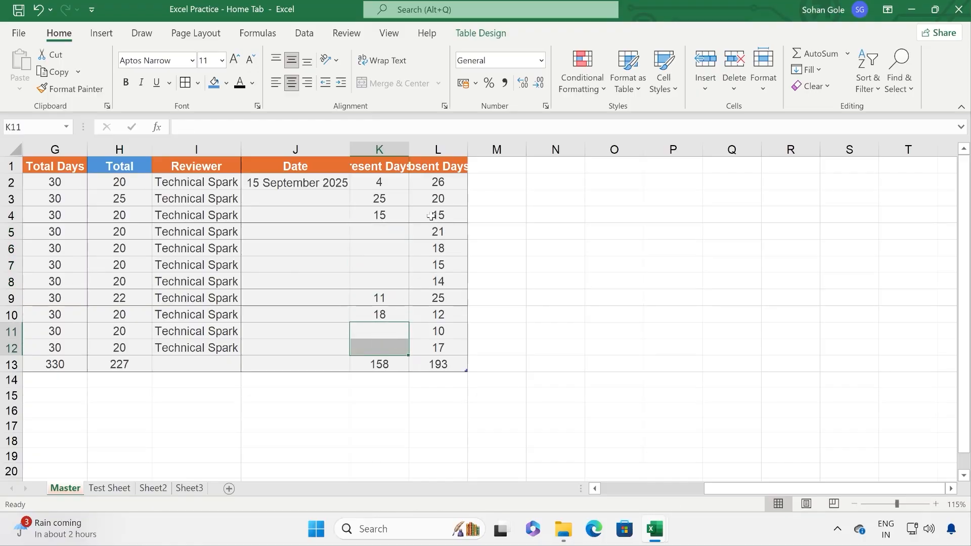
# Step: Widen columns K and L so Present Days2 and Absent Days3 show fully
pyautogui.doubleClick(409, 149)
pyautogui.moveTo(482, 149); pyautogui.dragTo(511, 149)
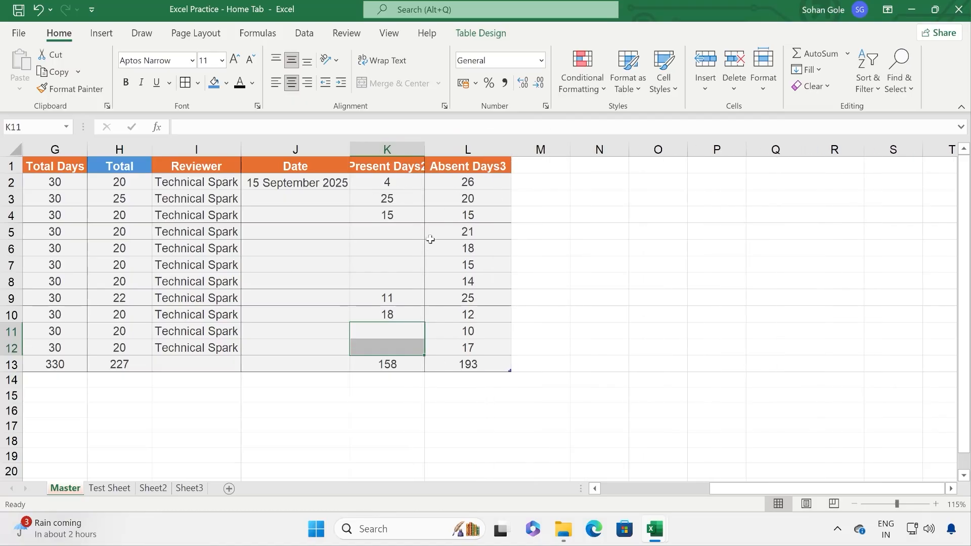
pyautogui.click(399, 237)
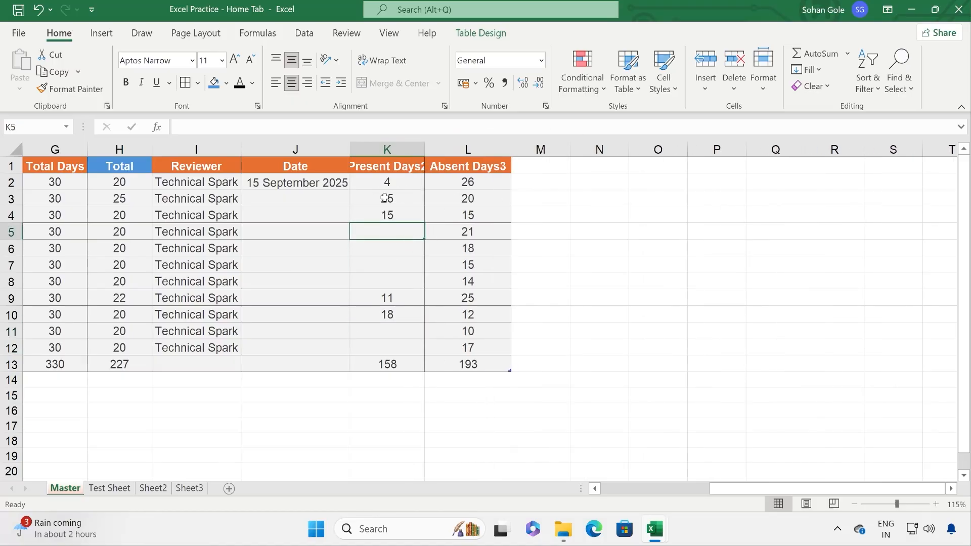
pyautogui.doubleClick(426, 149)
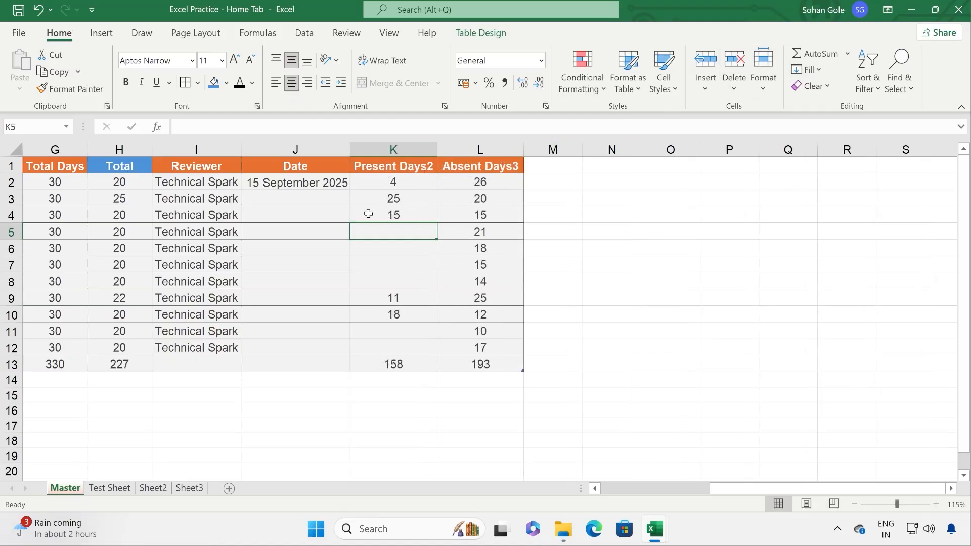
# Step: Turn on filtering and filter the Present Days2 column to show only blank rows
pyautogui.click(399, 164)
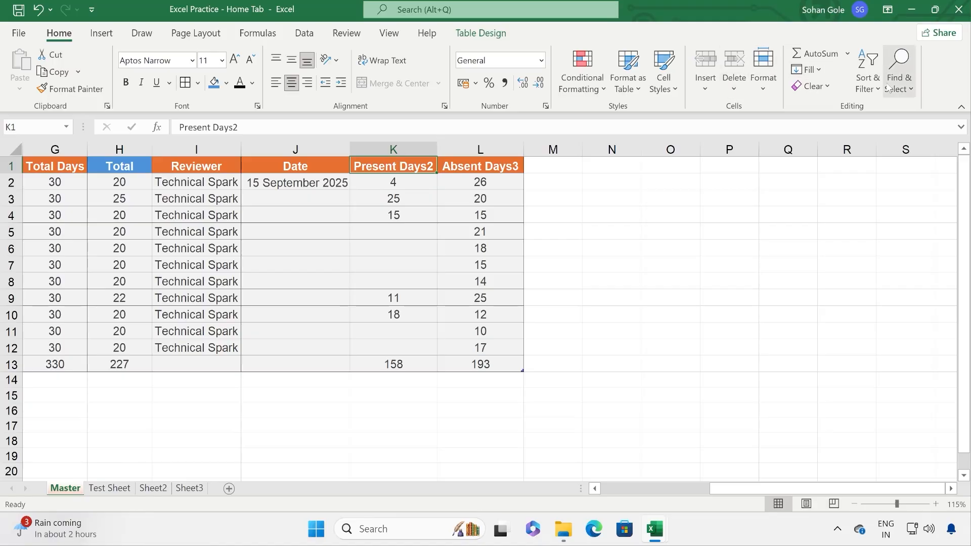
pyautogui.click(868, 70)
pyautogui.click(884, 176)
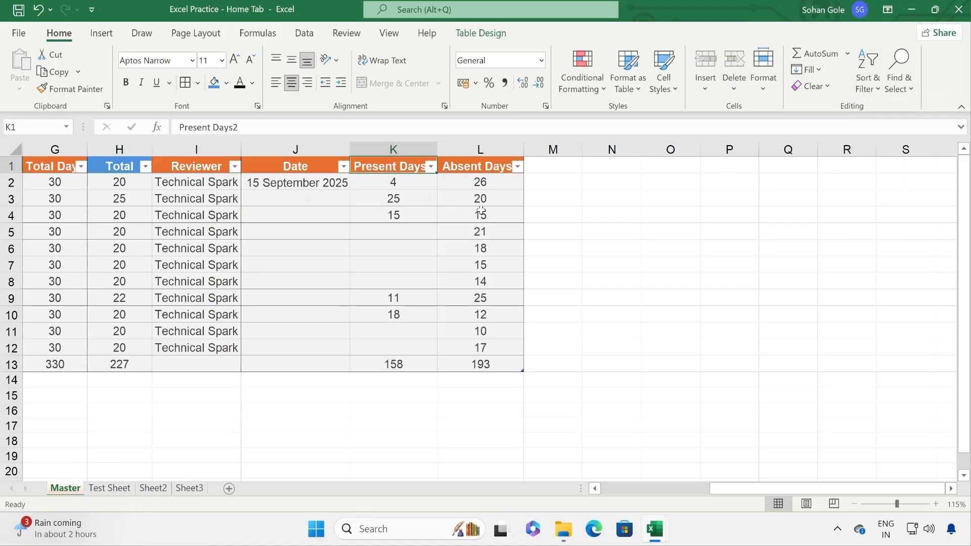
pyautogui.click(430, 167)
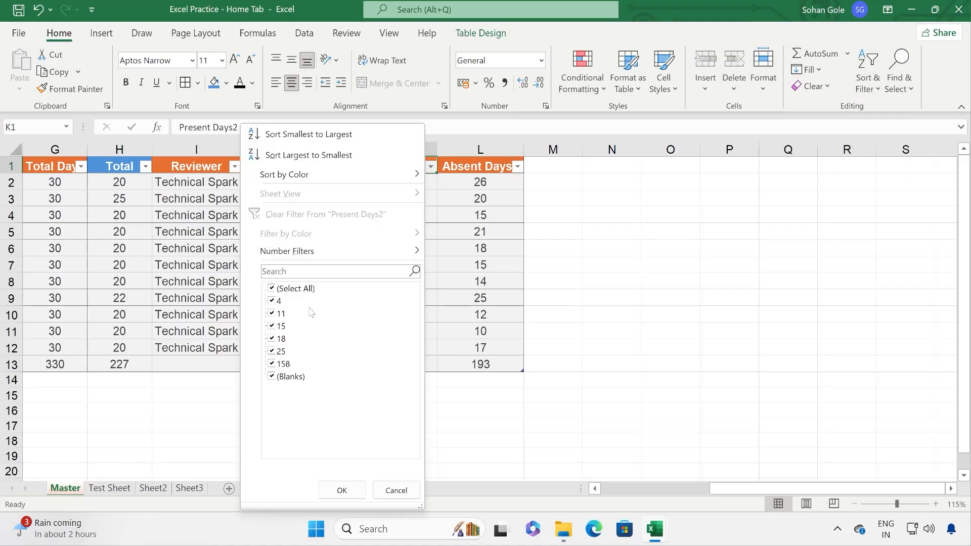
pyautogui.click(293, 289)
pyautogui.click(280, 378)
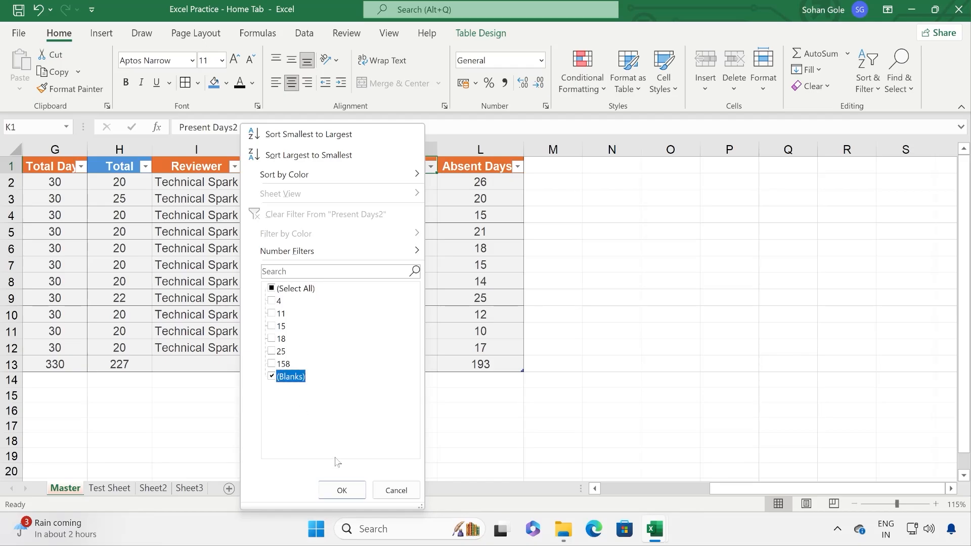
pyautogui.click(342, 489)
# Step: Fill the blank Present Days2 cells leftward with their Absent Days values
pyautogui.moveTo(417, 189); pyautogui.dragTo(399, 249)
pyautogui.click(484, 172)
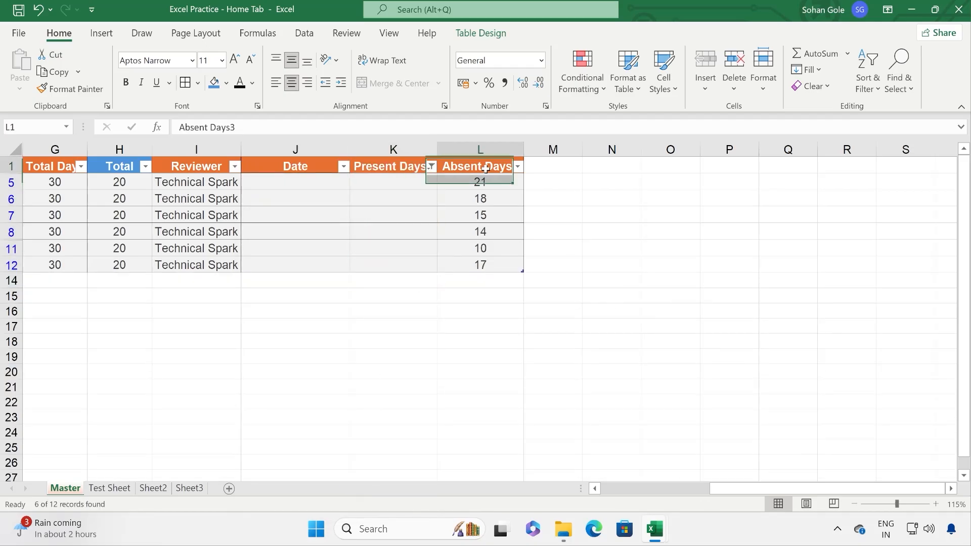
pyautogui.moveTo(481, 181); pyautogui.dragTo(415, 252)
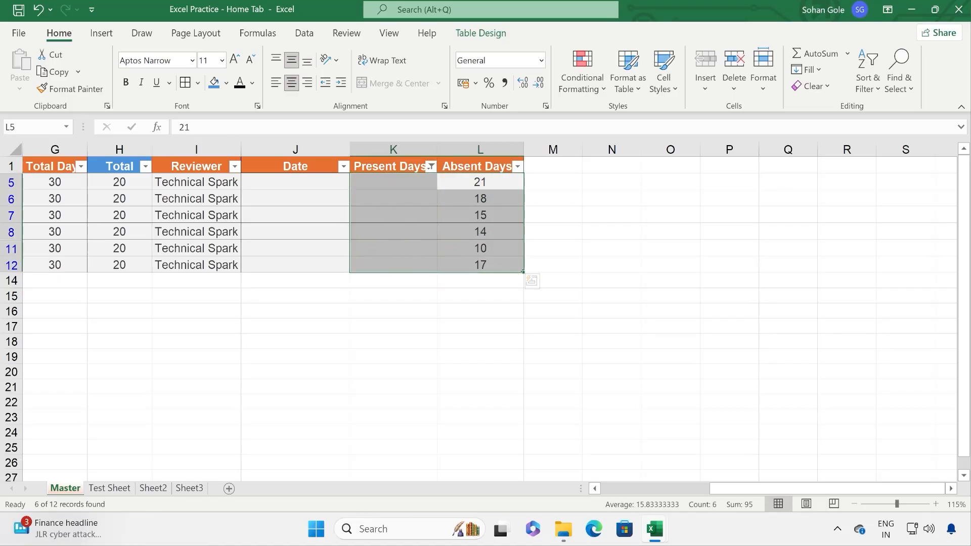
pyautogui.click(818, 70)
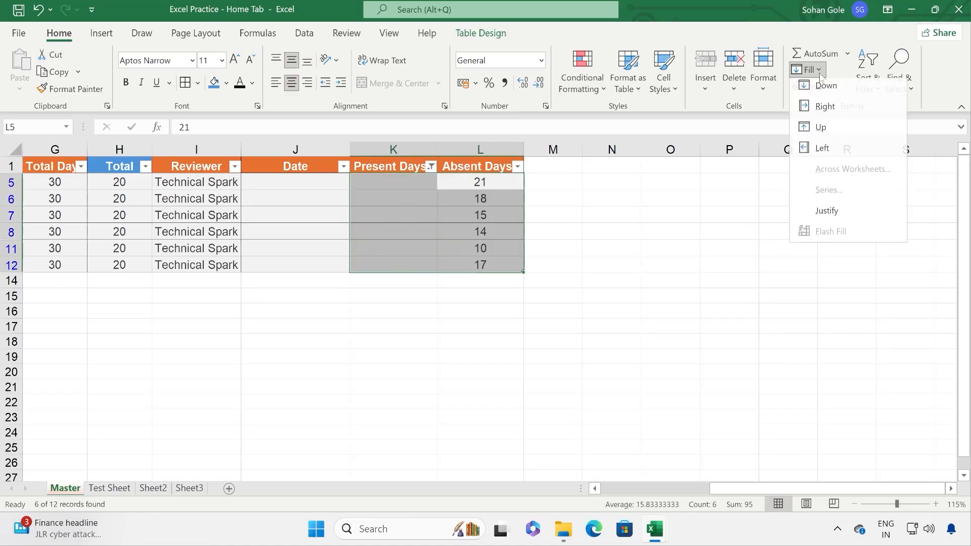
pyautogui.click(823, 152)
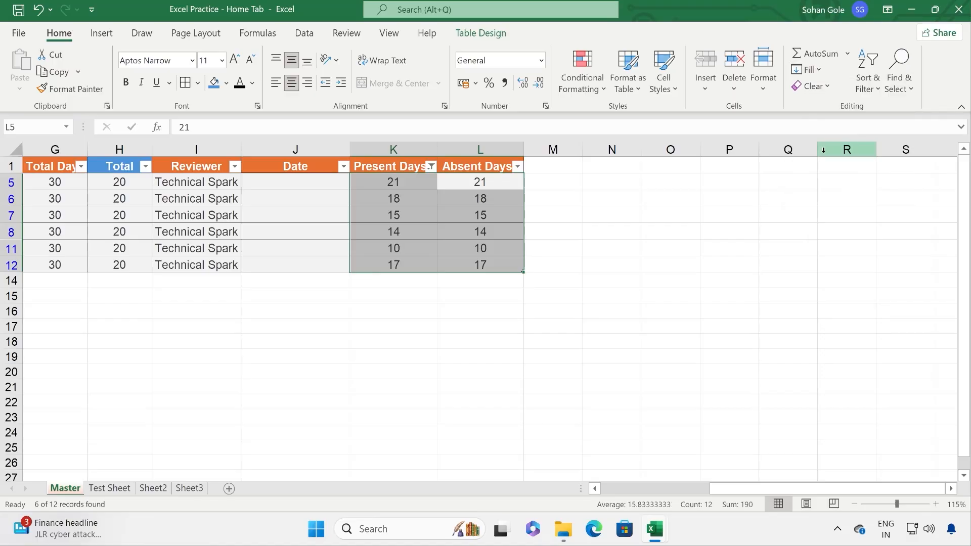
pyautogui.click(397, 184)
pyautogui.moveTo(397, 184); pyautogui.dragTo(396, 265)
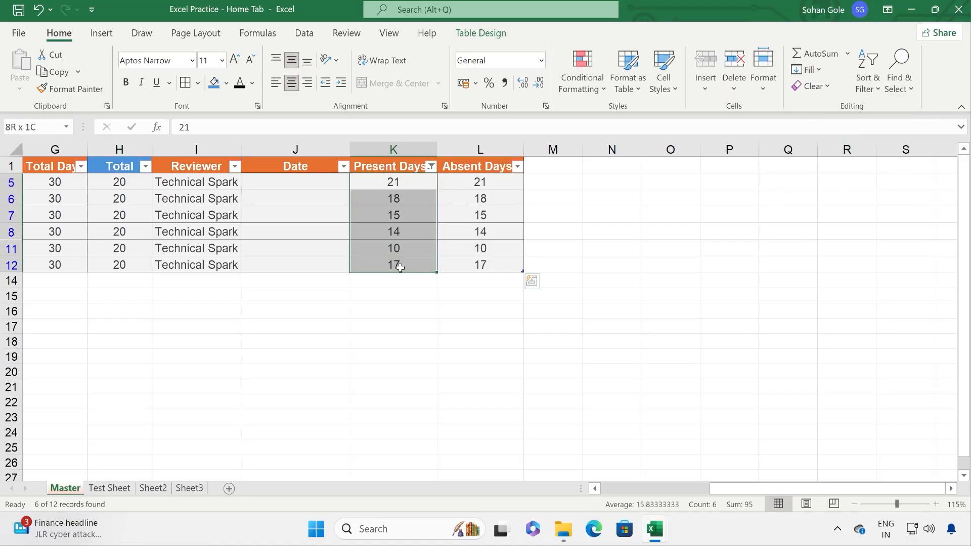
# Step: Clear the Present Days2 filter with (Select All) so rows 2–13 show again
pyautogui.click(431, 166)
pyautogui.click(318, 290)
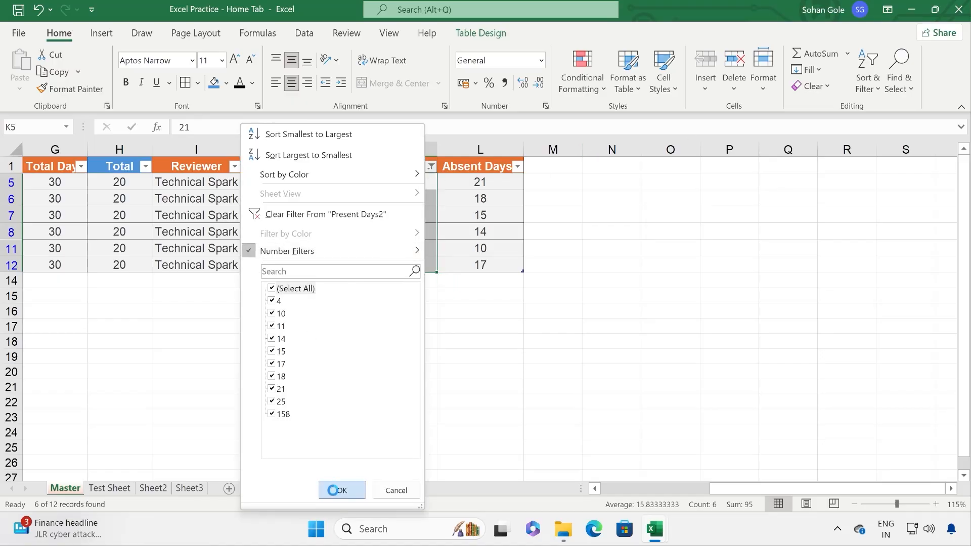
pyautogui.click(342, 490)
pyautogui.click(433, 250)
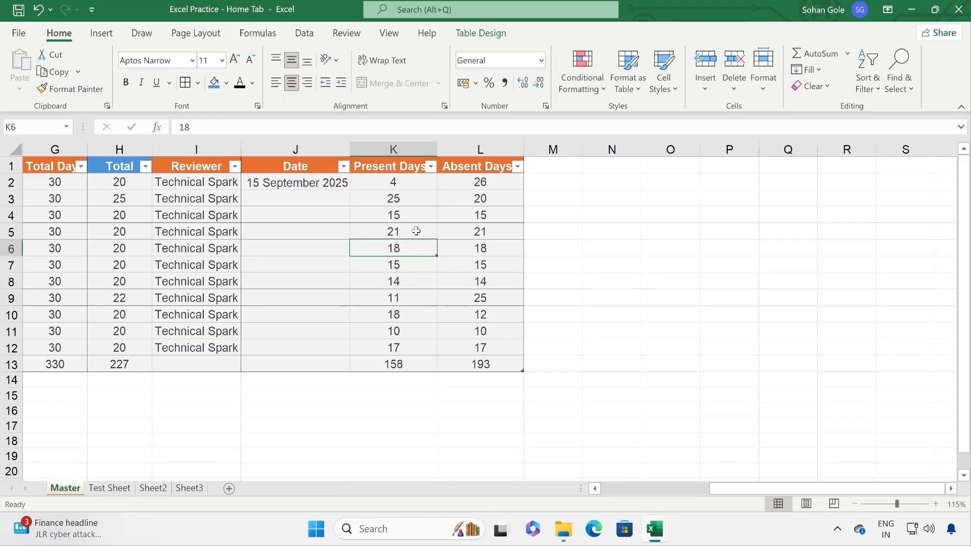
pyautogui.moveTo(404, 213); pyautogui.dragTo(405, 233)
# Step: Clear the Present Days2 values in K4:K5 and K9:K10
pyautogui.press('Delete')
pyautogui.moveTo(394, 298); pyautogui.dragTo(393, 314)
pyautogui.press('Delete')
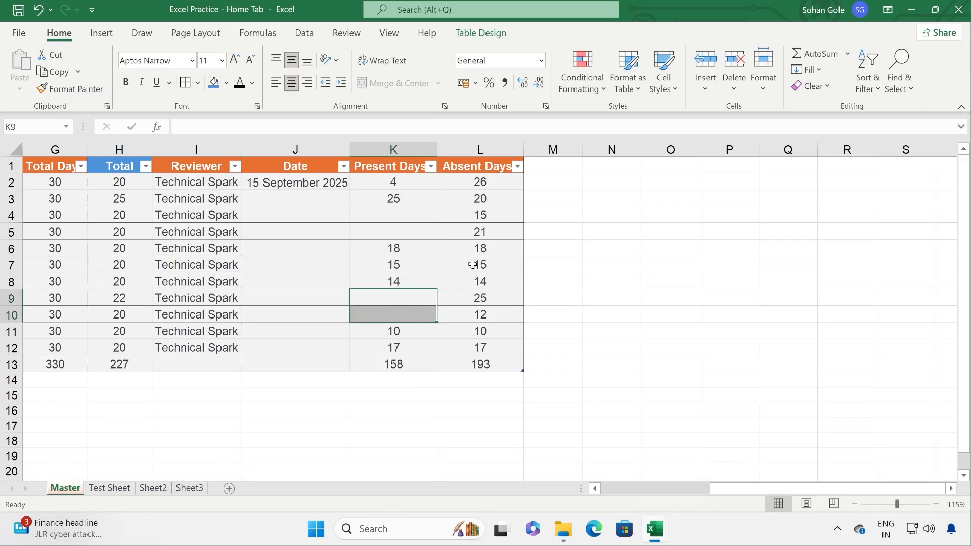
# Step: Copy the value 15 from L4 into K4
pyautogui.click(490, 216)
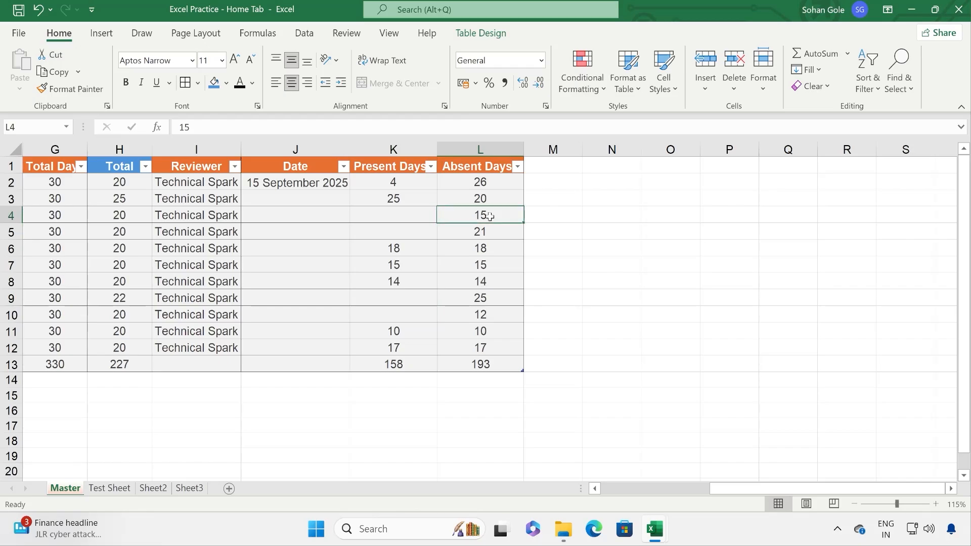
pyautogui.click(54, 72)
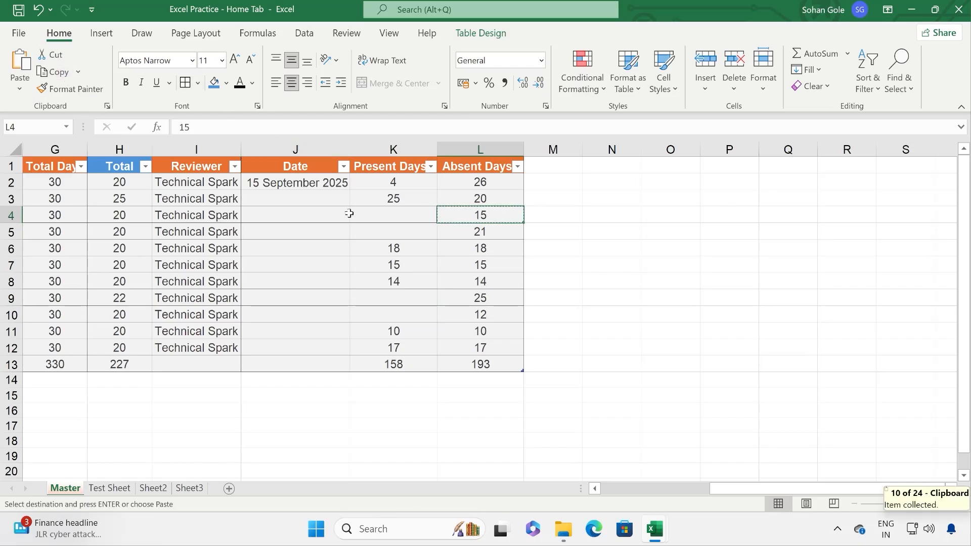
pyautogui.click(354, 212)
pyautogui.click(25, 63)
pyautogui.press('Escape')
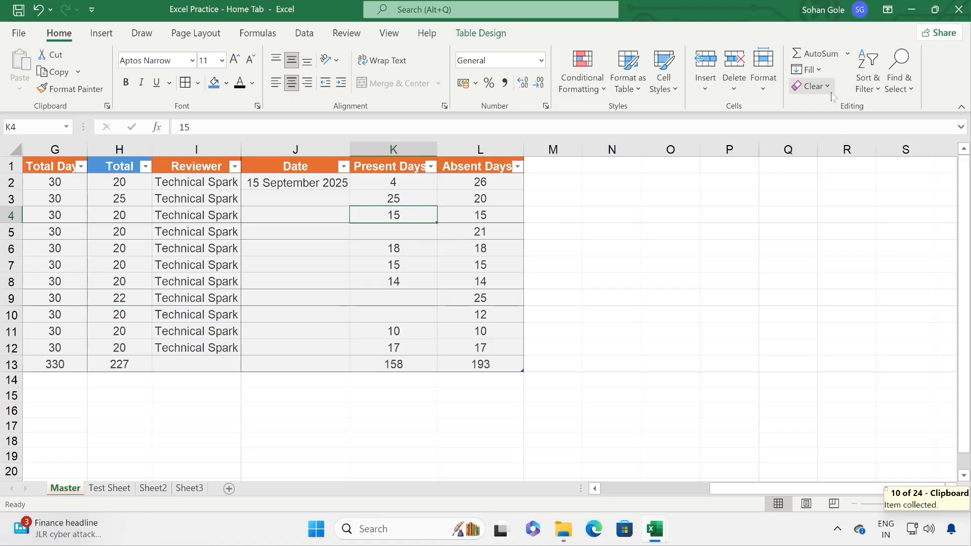
# Step: Fill L3:L5 right into column M, giving 20, 15 and 21
pyautogui.click(809, 70)
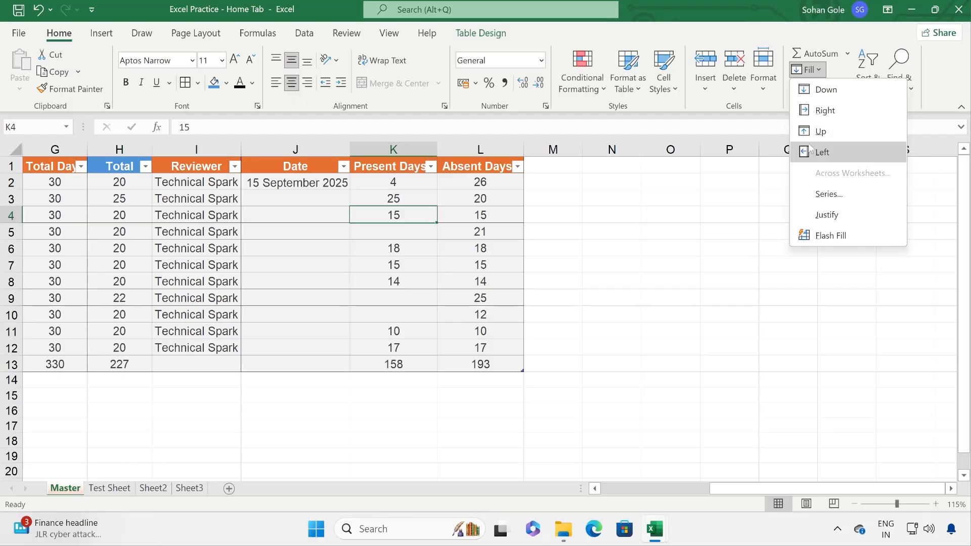
pyautogui.click(484, 197)
pyautogui.moveTo(485, 197); pyautogui.dragTo(559, 228)
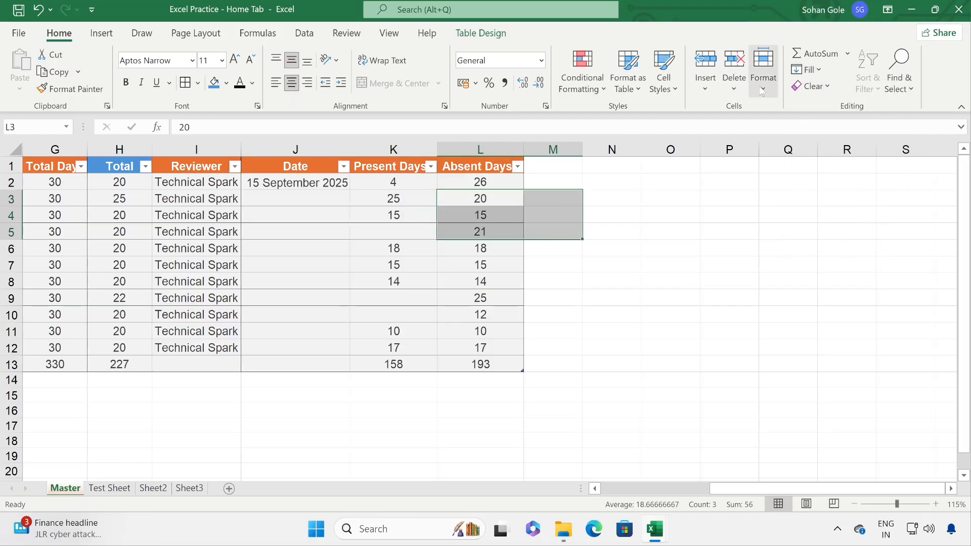
pyautogui.click(808, 69)
pyautogui.click(825, 111)
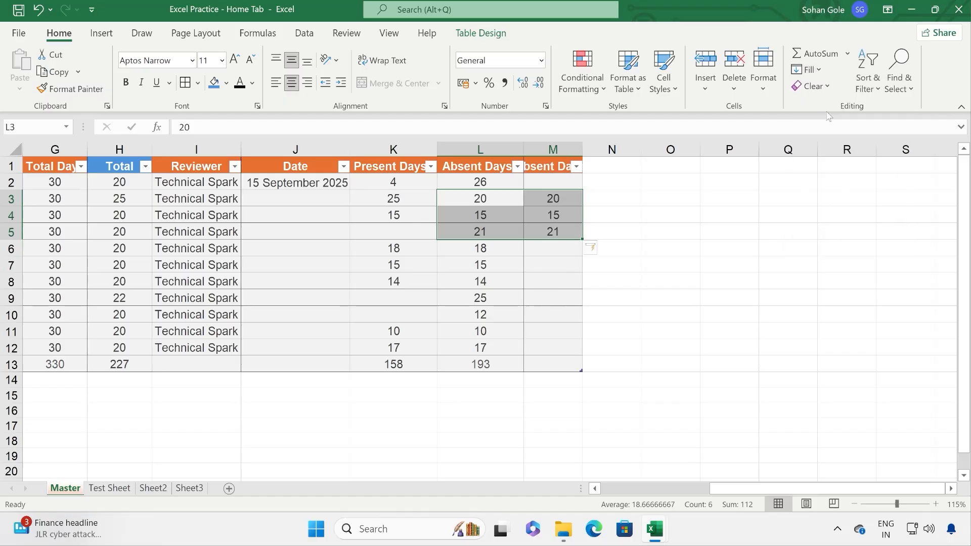
pyautogui.click(549, 307)
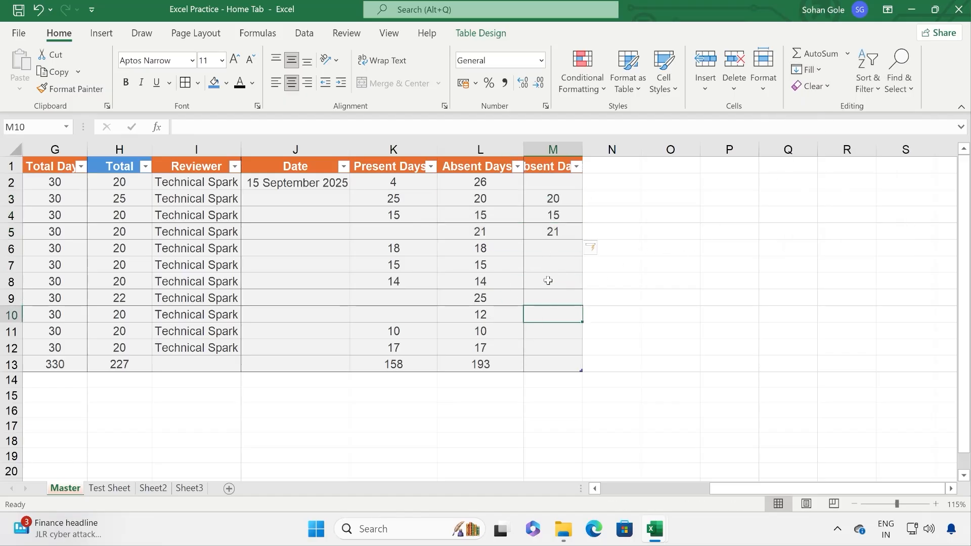
# Step: Fill 21 down from M5 into M6 and M7
pyautogui.moveTo(557, 233); pyautogui.dragTo(557, 259)
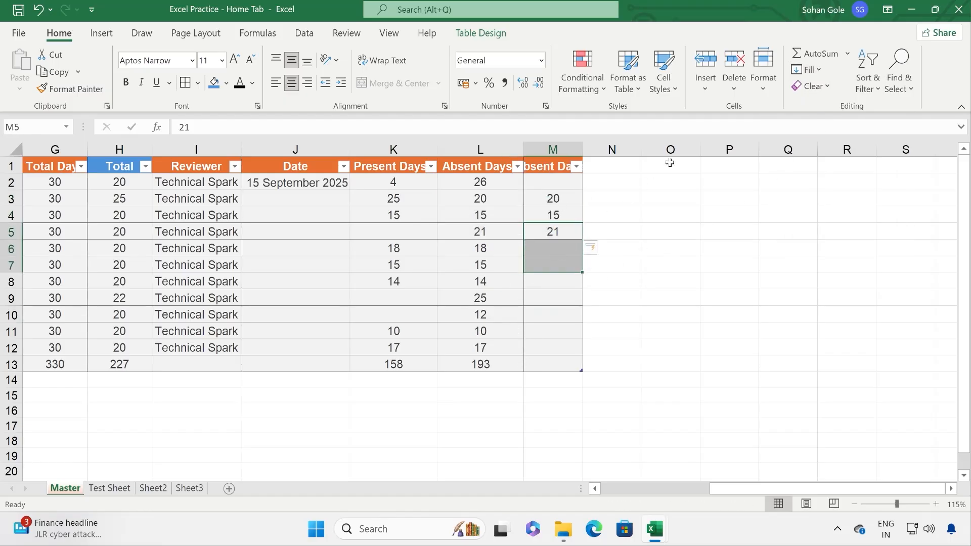
pyautogui.click(818, 76)
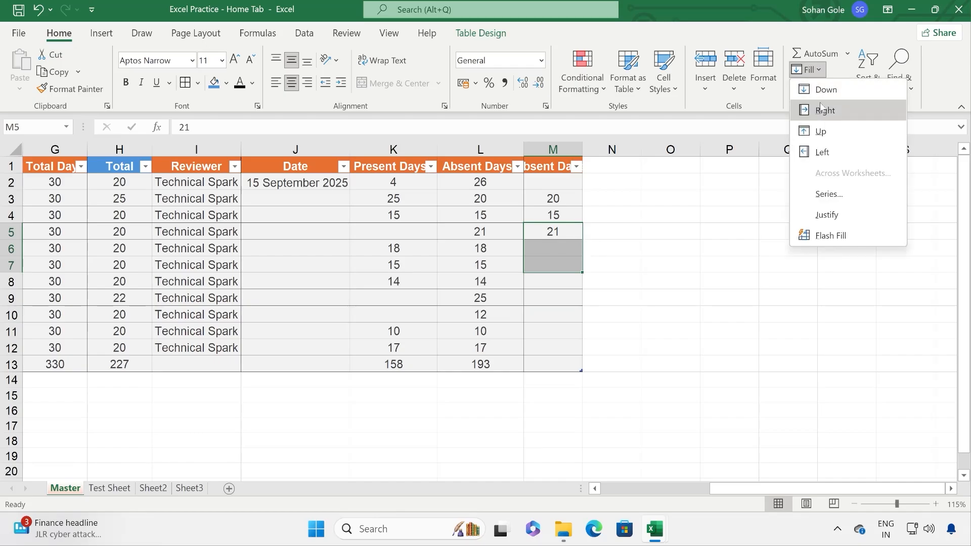
pyautogui.click(812, 87)
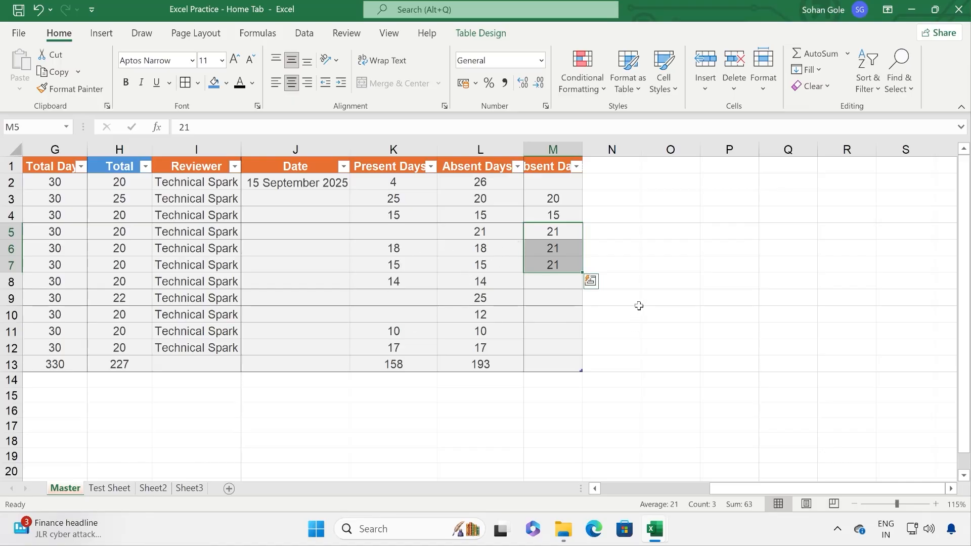
pyautogui.click(558, 213)
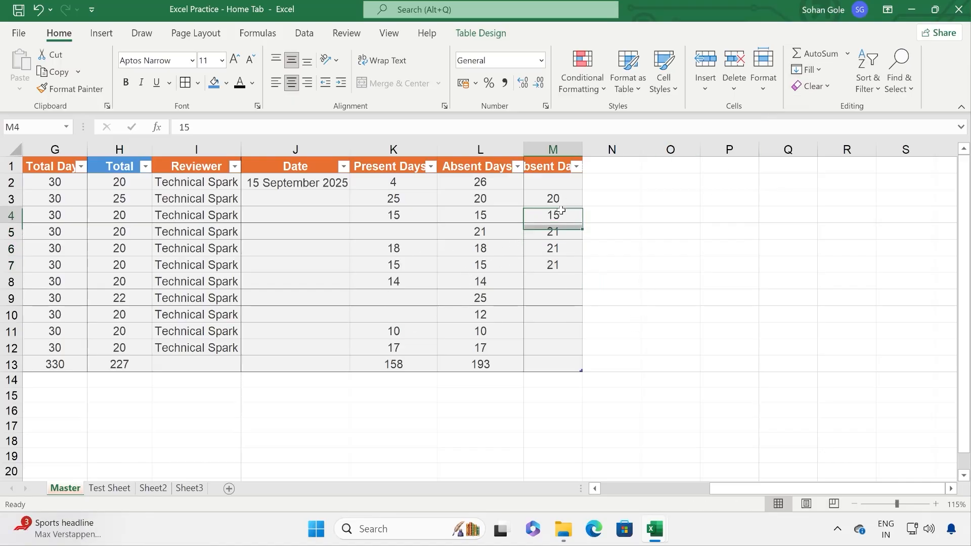
pyautogui.moveTo(333, 184); pyautogui.dragTo(310, 299)
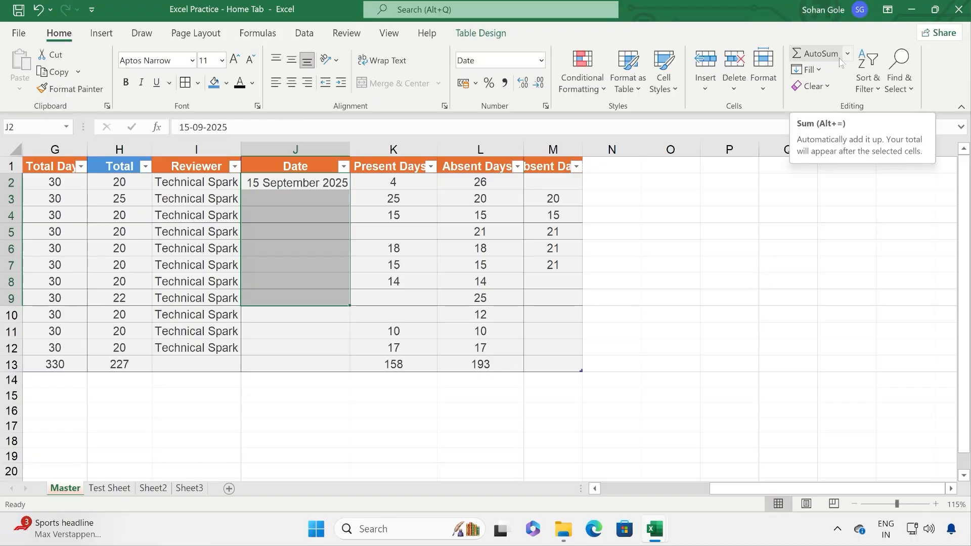
# Step: Fill the Date column with a daily series by column, stopping at 25-09-2025
pyautogui.click(815, 70)
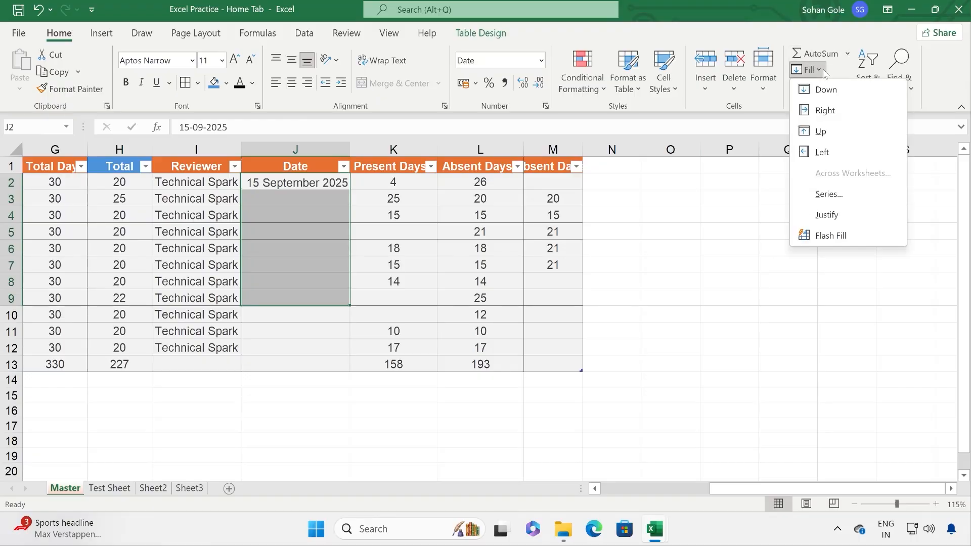
pyautogui.click(828, 194)
pyautogui.click(483, 223)
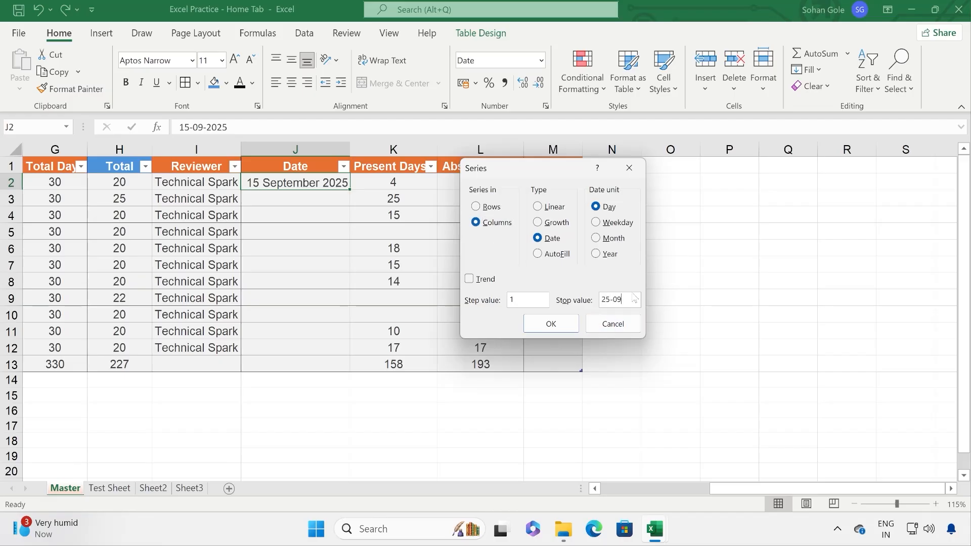
pyautogui.click(633, 297)
pyautogui.write('25-09-2025')
pyautogui.click(550, 326)
pyautogui.moveTo(283, 181); pyautogui.dragTo(281, 349)
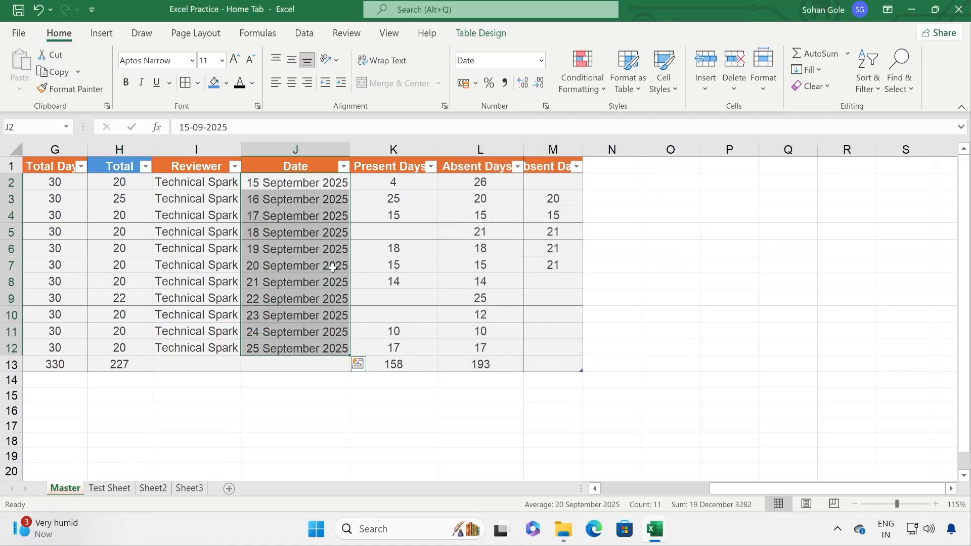
pyautogui.click(557, 263)
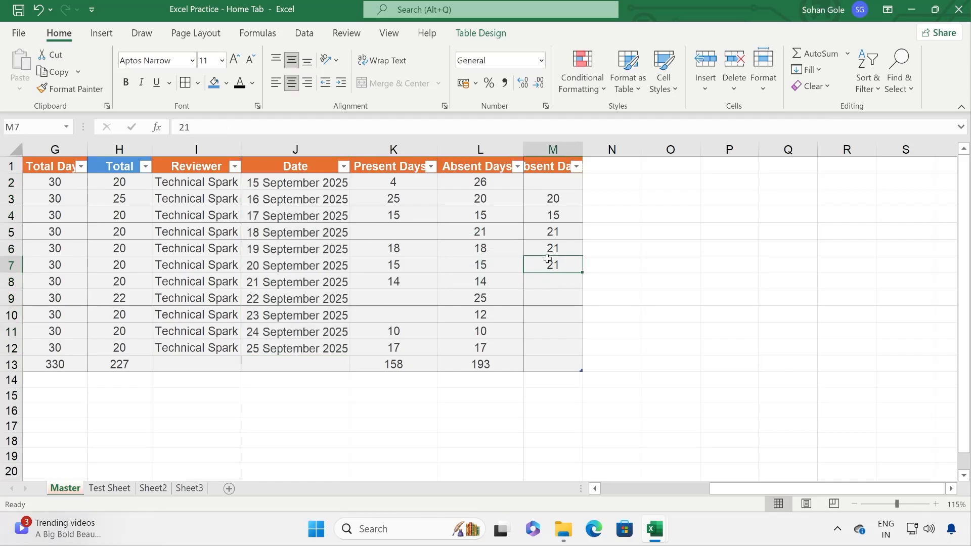
# Step: Change cell M6 from 21 to 20, leaving 21 in M7
pyautogui.moveTo(583, 274)
pyautogui.mouseDown()
pyautogui.moveTo(581, 308)
pyautogui.moveTo(582, 265)
pyautogui.mouseUp()
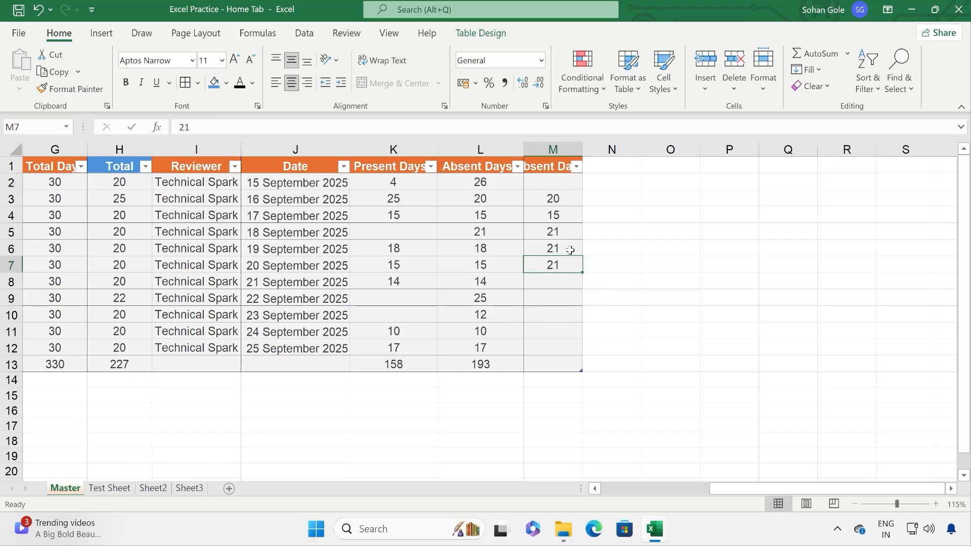
pyautogui.click(585, 272)
pyautogui.click(577, 268)
pyautogui.moveTo(581, 271); pyautogui.dragTo(569, 253)
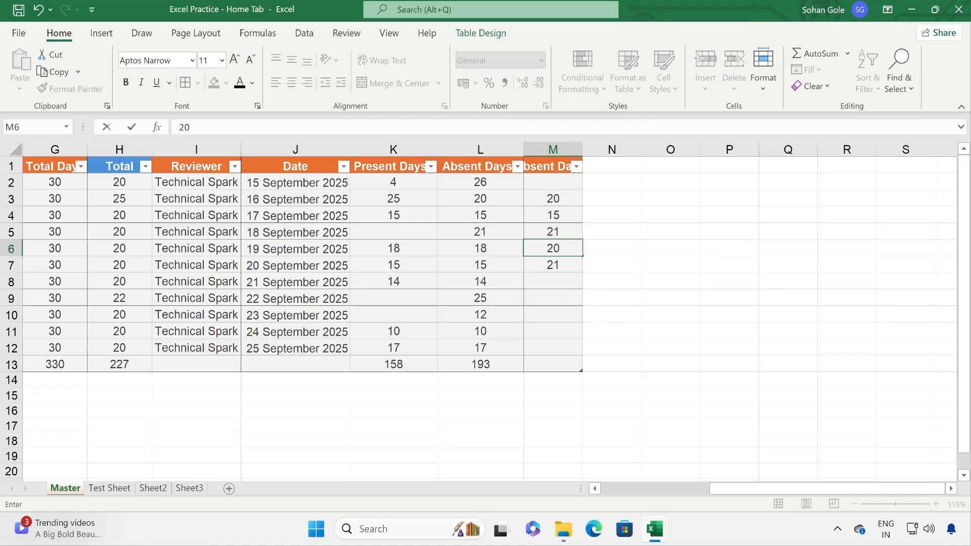
pyautogui.click(564, 263)
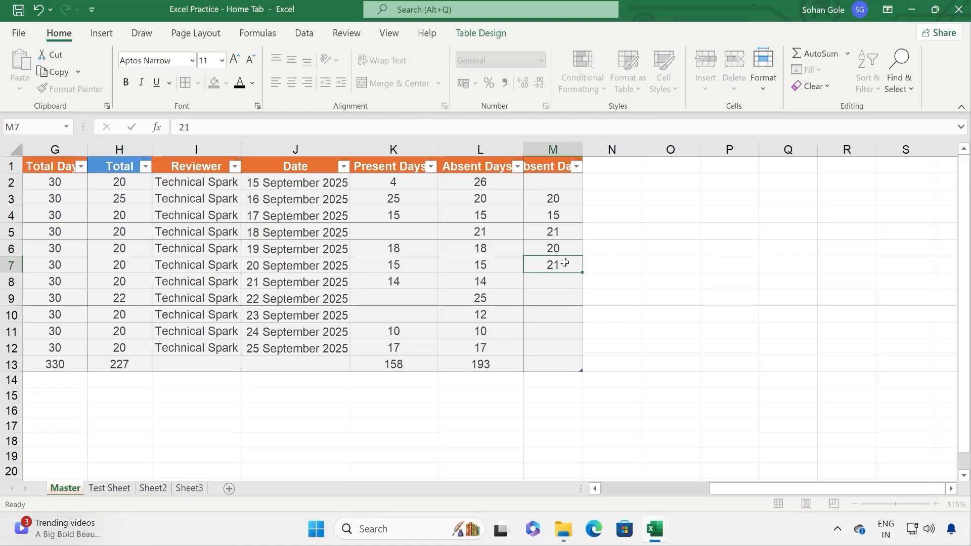
pyautogui.moveTo(566, 251)
pyautogui.mouseDown()
pyautogui.moveTo(580, 271)
pyautogui.moveTo(584, 366)
pyautogui.moveTo(575, 318)
pyautogui.moveTo(580, 255)
pyautogui.moveTo(559, 265)
pyautogui.moveTo(565, 248)
pyautogui.mouseUp()
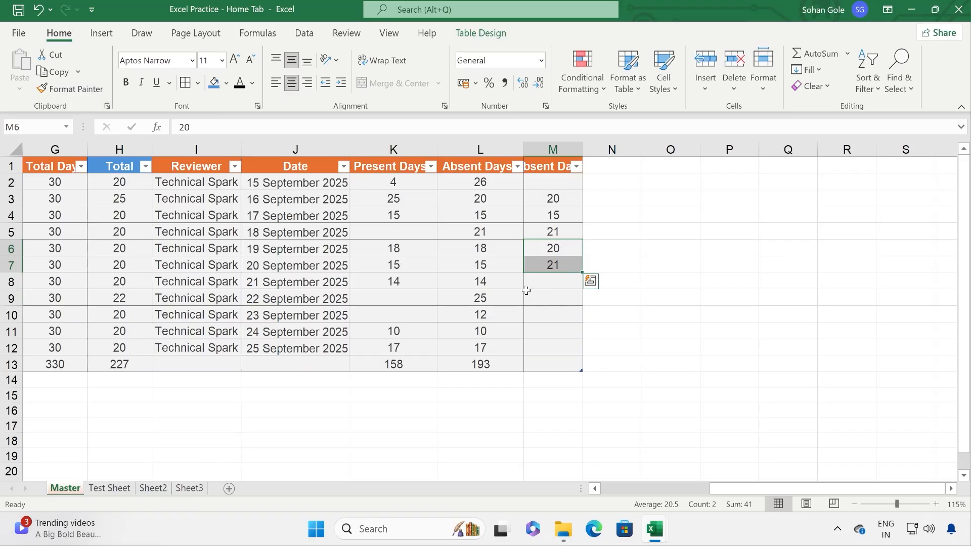
pyautogui.click(570, 262)
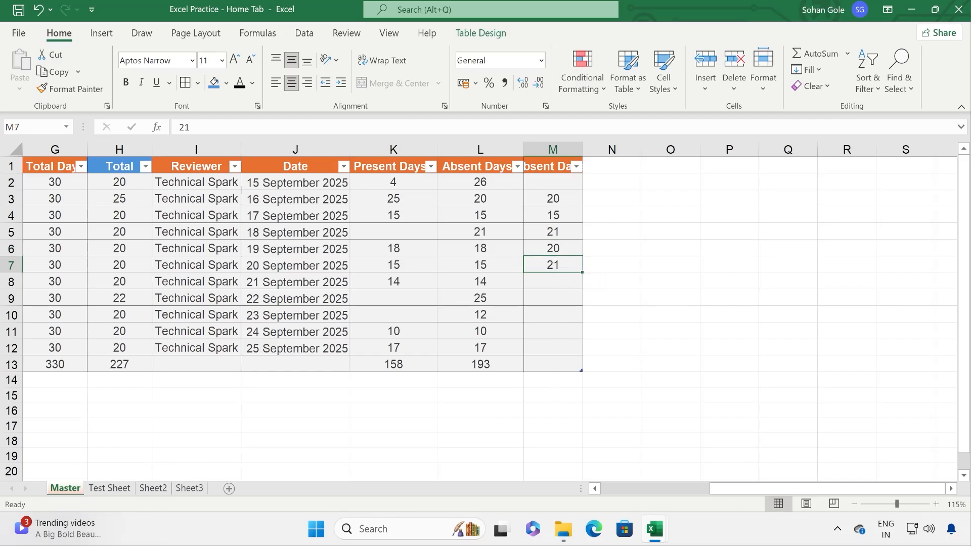
pyautogui.click(823, 76)
pyautogui.click(835, 192)
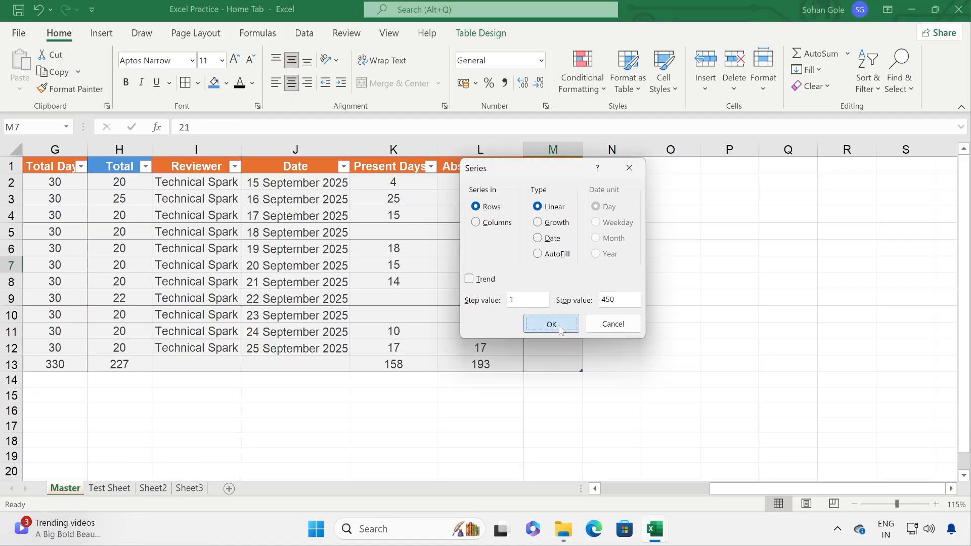
pyautogui.click(495, 224)
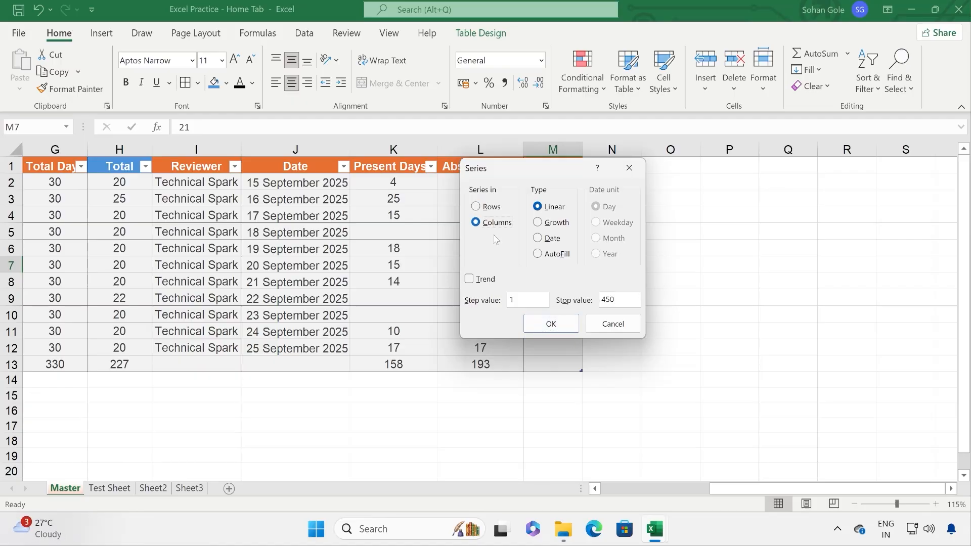
pyautogui.click(549, 327)
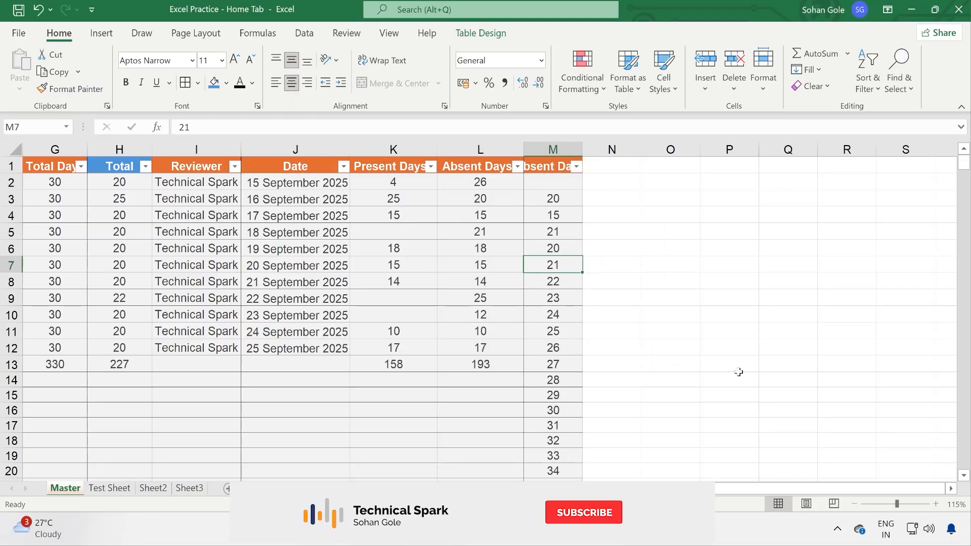
pyautogui.moveTo(963, 163); pyautogui.dragTo(963, 476)
pyautogui.scroll(-2, 722, 418)
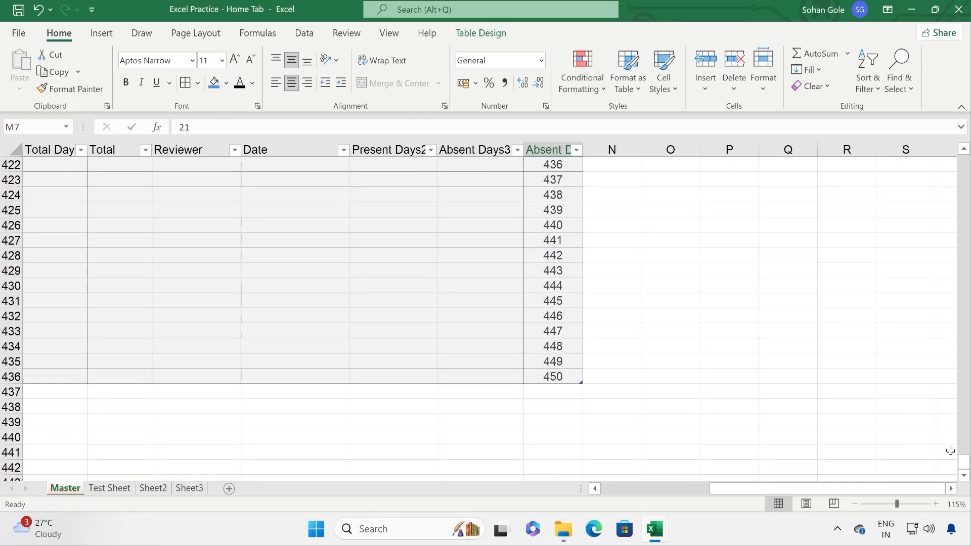
pyautogui.moveTo(964, 464); pyautogui.dragTo(965, 161)
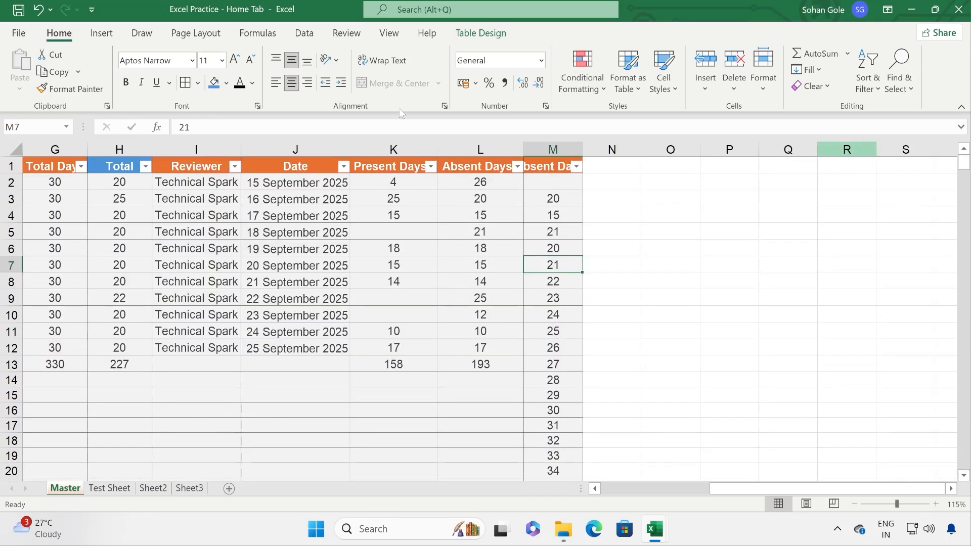
pyautogui.click(38, 11)
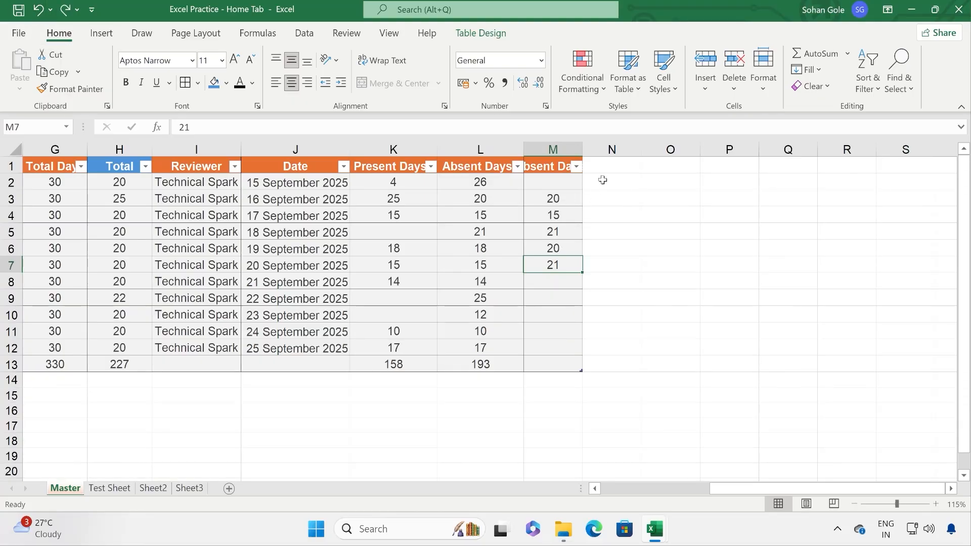
# Step: Enter 10 in N2 and extend it as a column series stepping by 10 to 110
pyautogui.click(607, 181)
pyautogui.write('0')
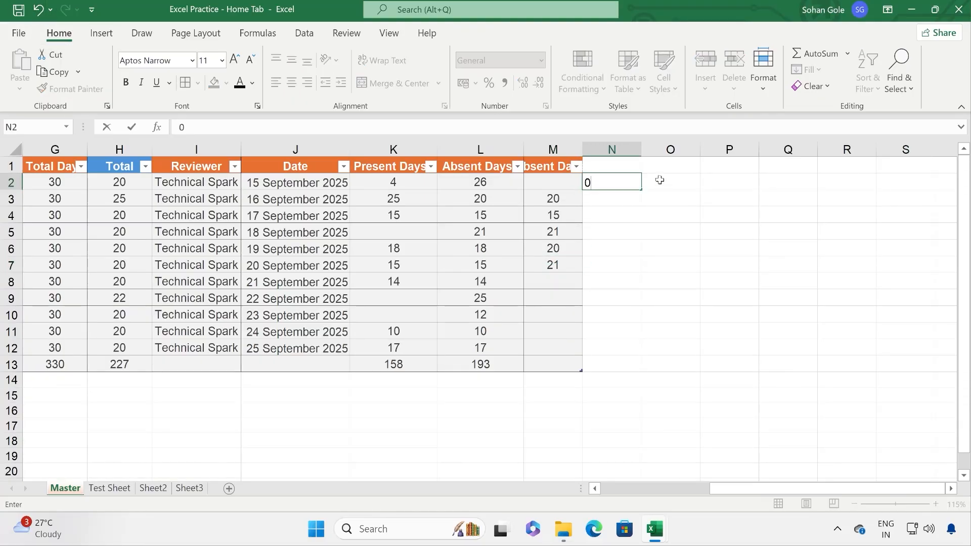
pyautogui.write('10')
pyautogui.hotkey('ctrl', 'Return')
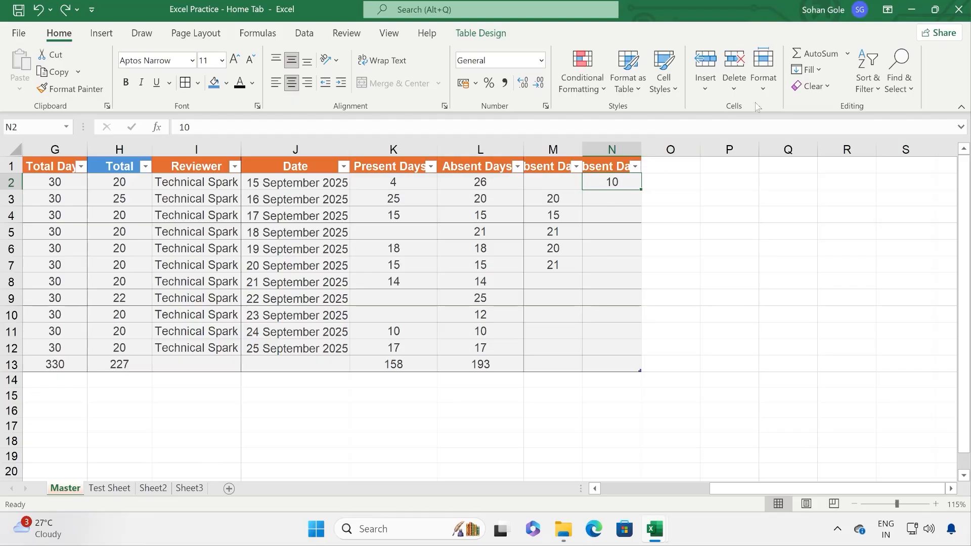
pyautogui.click(811, 70)
pyautogui.click(830, 194)
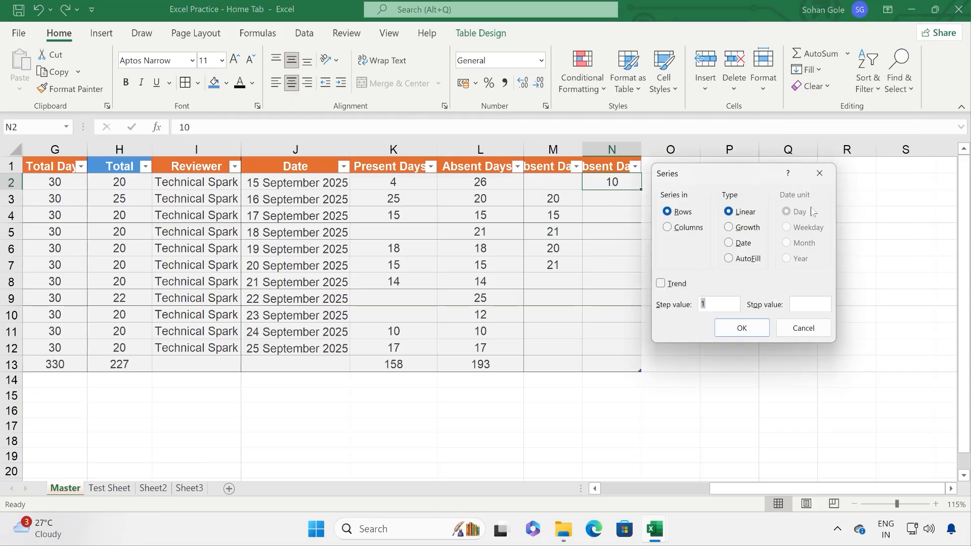
pyautogui.click(692, 230)
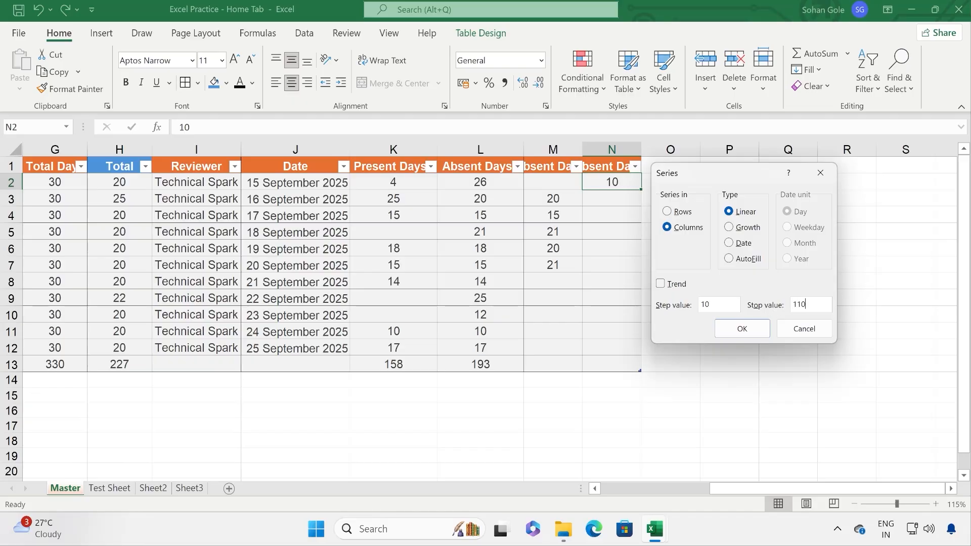
pyautogui.click(750, 331)
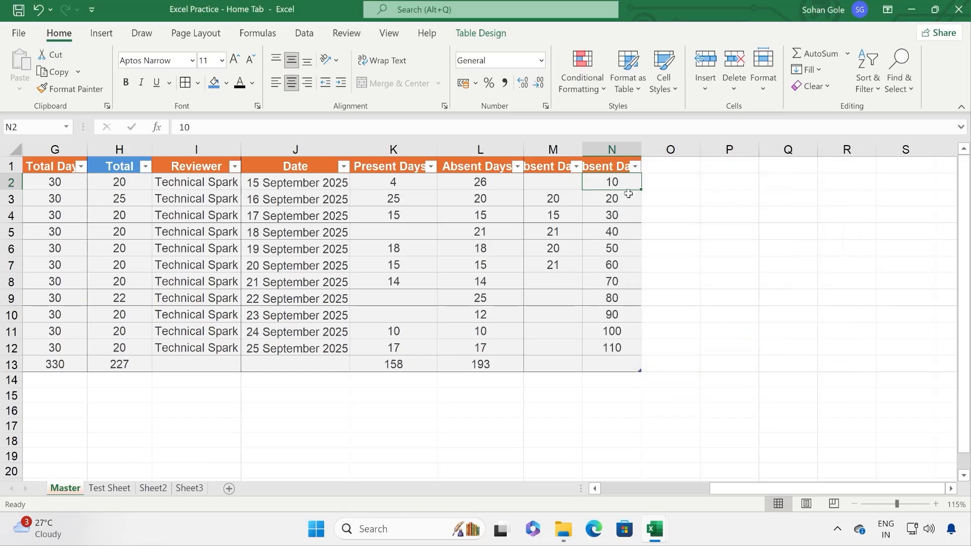
# Step: Try Flash Fill on the new column N values
pyautogui.moveTo(630, 183); pyautogui.dragTo(628, 346)
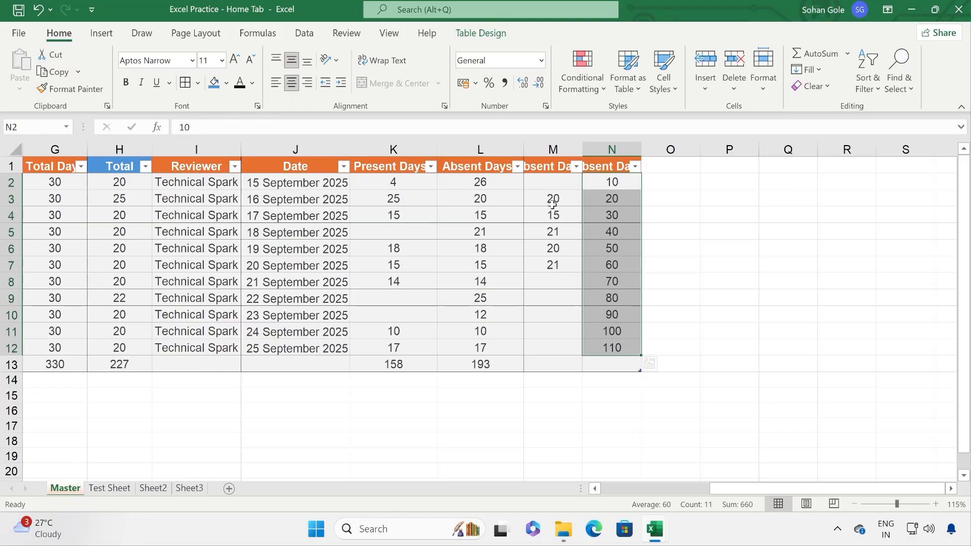
pyautogui.click(809, 69)
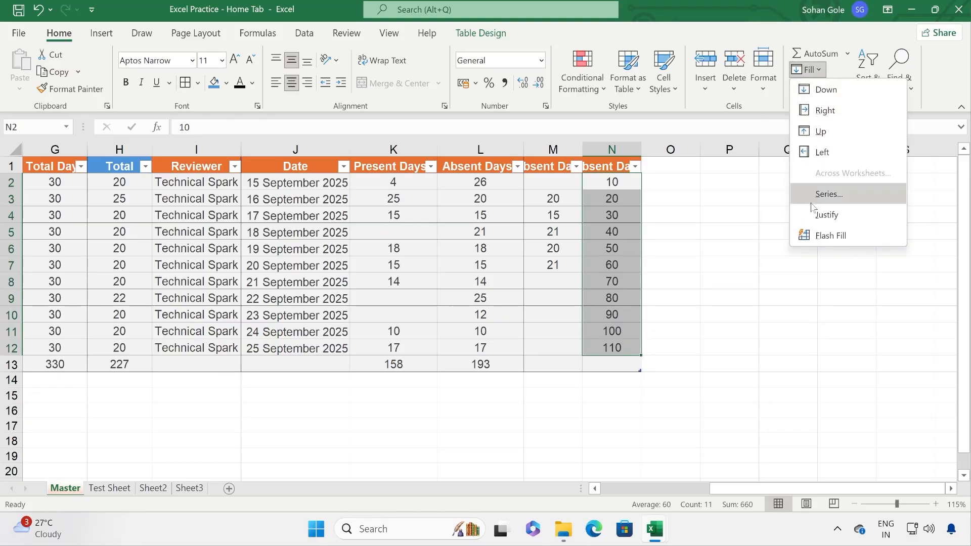
pyautogui.click(815, 240)
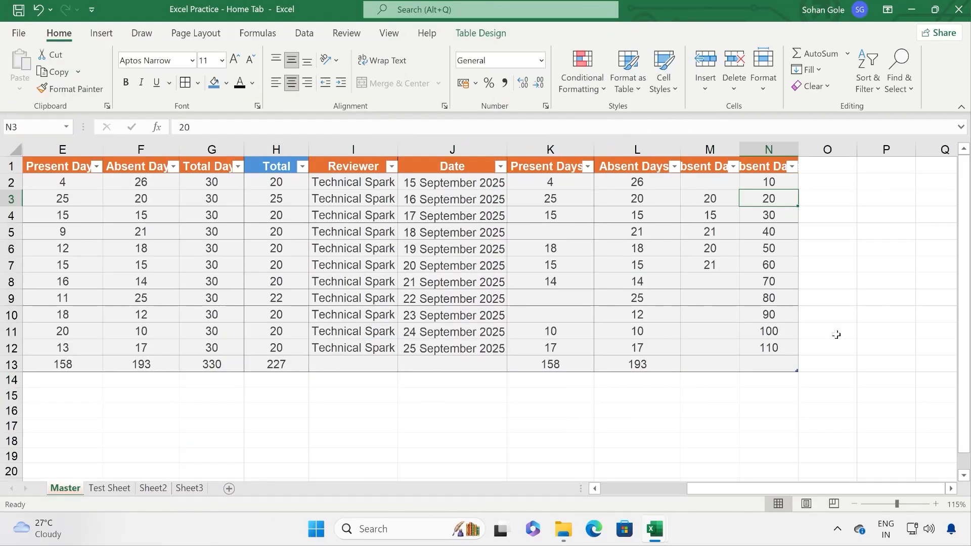
pyautogui.click(837, 332)
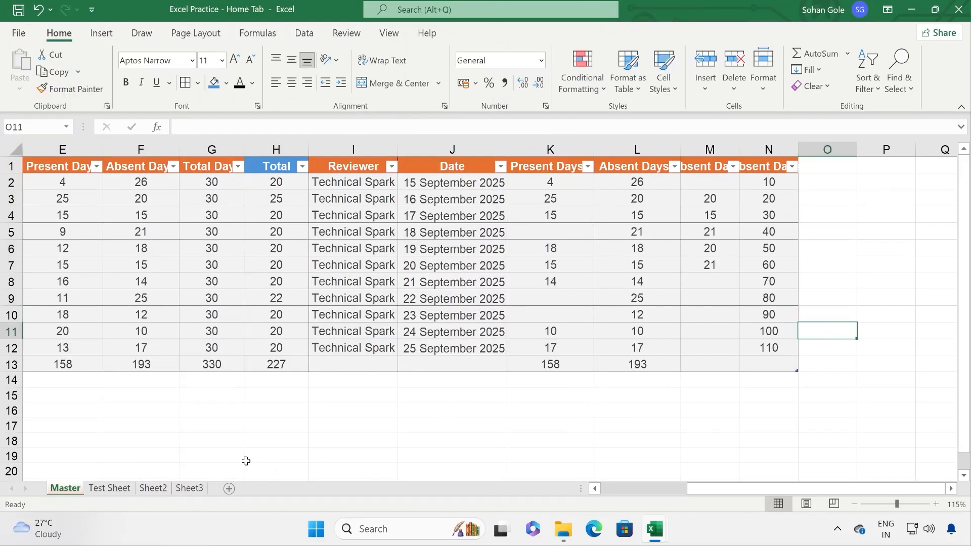
# Step: Browse the Test Sheet, Sheet2 and Sheet3 tabs, then return to Master
pyautogui.click(119, 491)
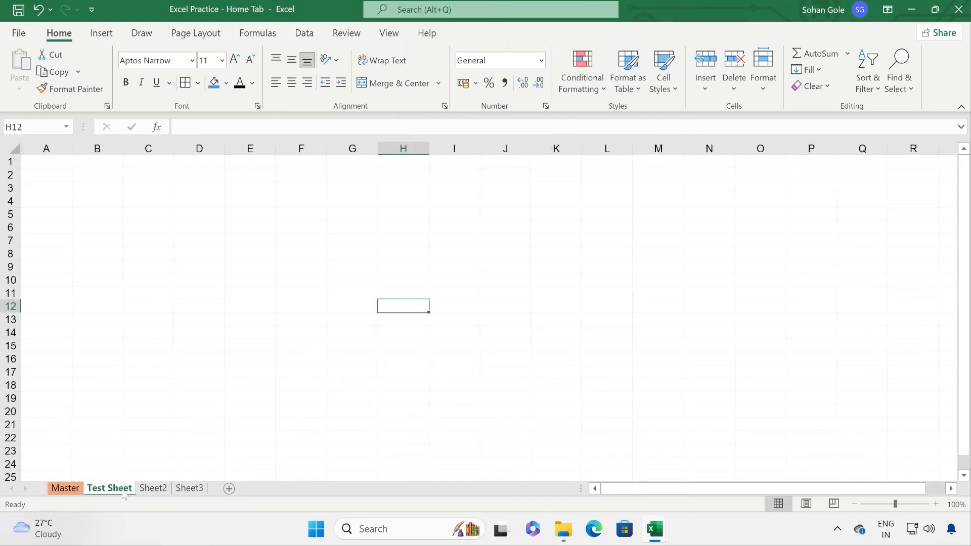
pyautogui.click(153, 489)
pyautogui.click(190, 488)
pyautogui.click(66, 489)
pyautogui.click(140, 318)
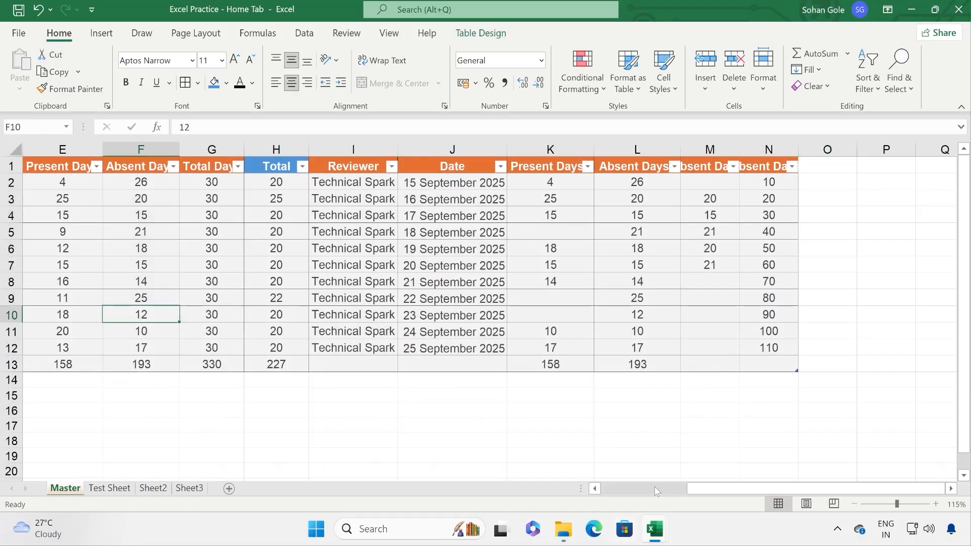
pyautogui.moveTo(709, 489); pyautogui.dragTo(622, 489)
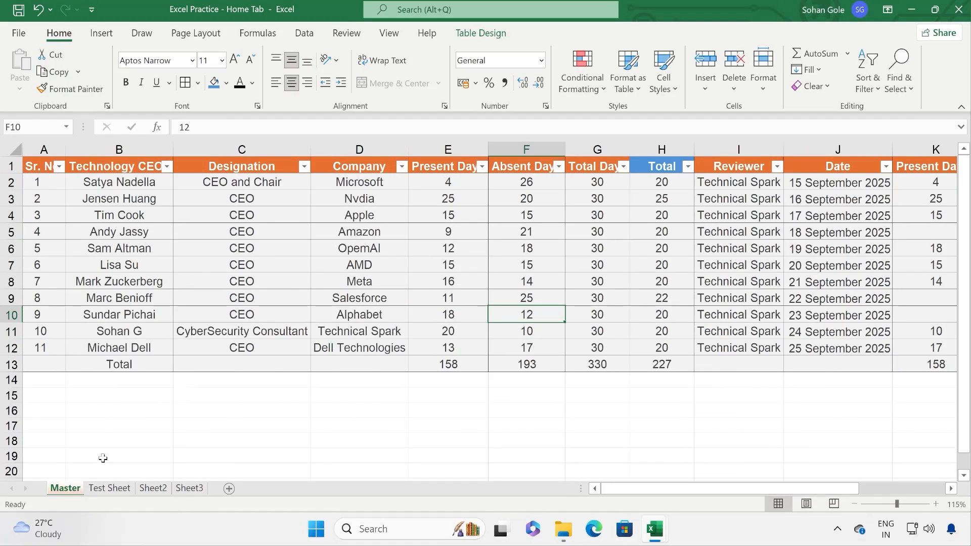
pyautogui.click(109, 489)
pyautogui.keyDown('ctrl'); pyautogui.click(153, 488); pyautogui.keyUp('ctrl')
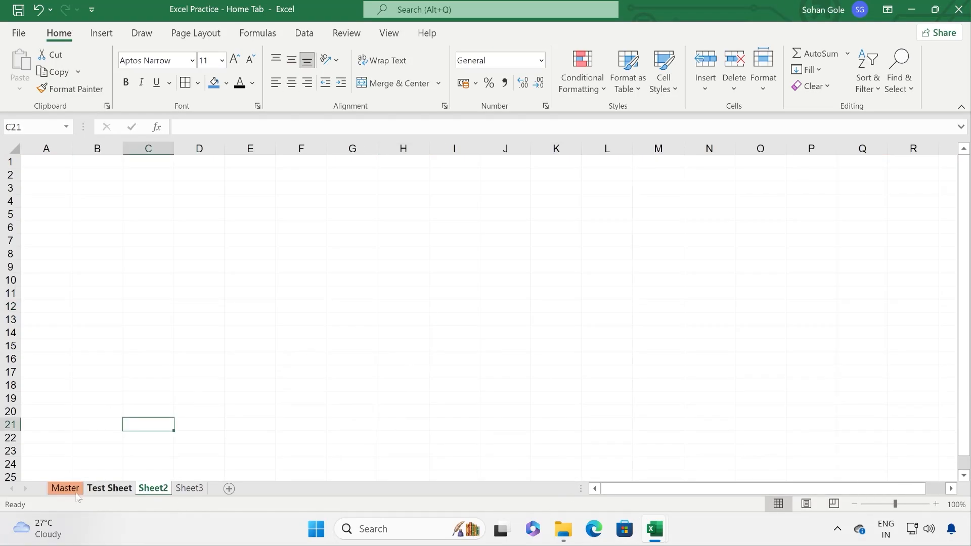
pyautogui.click(66, 489)
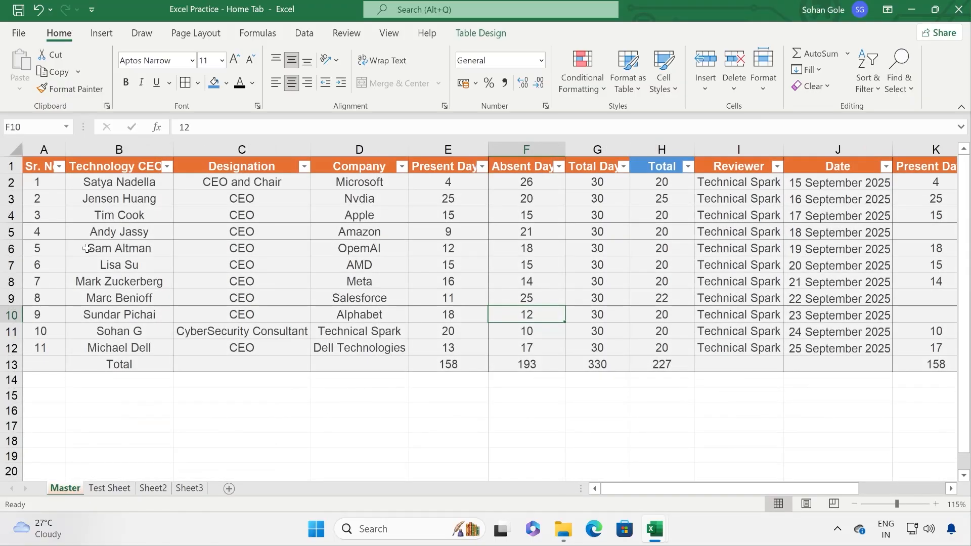
# Step: Copy the entire Master worksheet, then group Test Sheet with Master
pyautogui.click(15, 148)
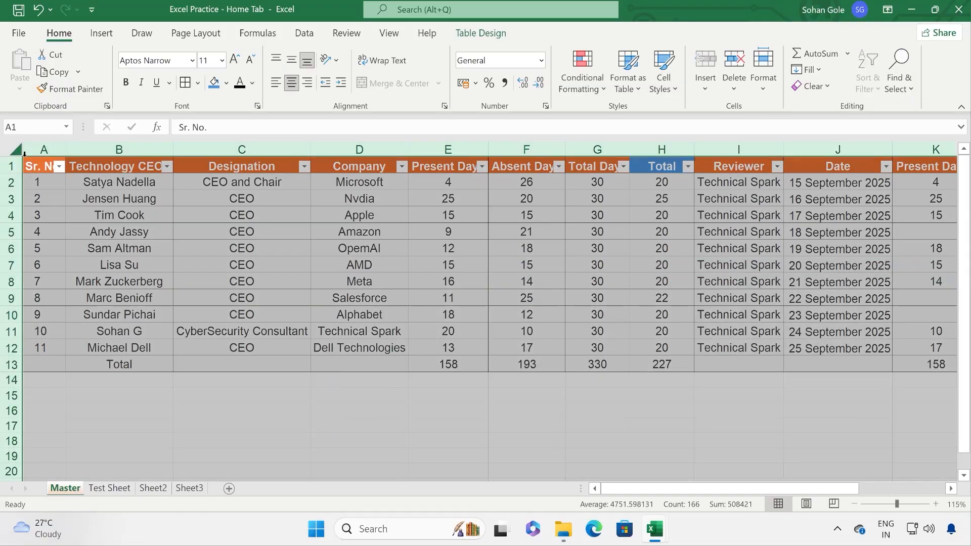
pyautogui.rightClick(68, 205)
pyautogui.click(99, 238)
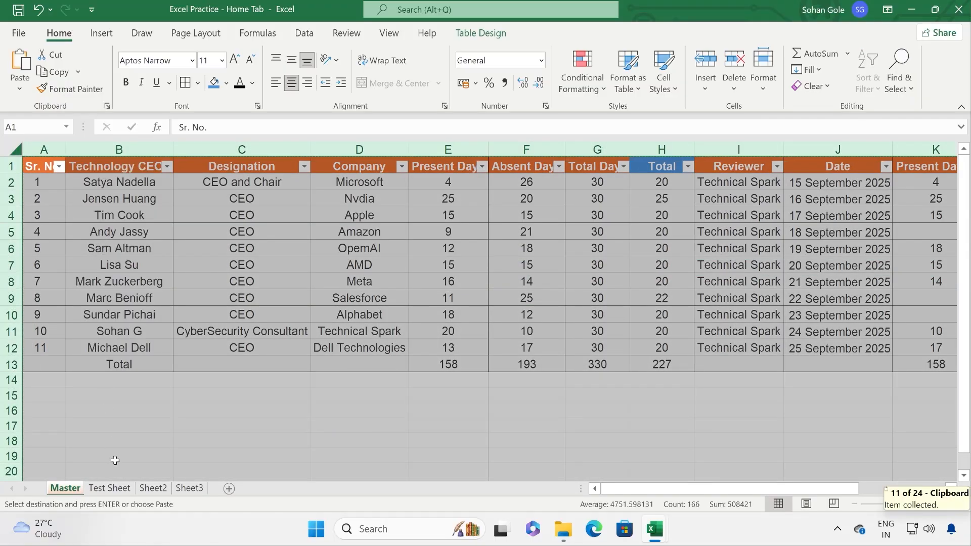
pyautogui.click(109, 488)
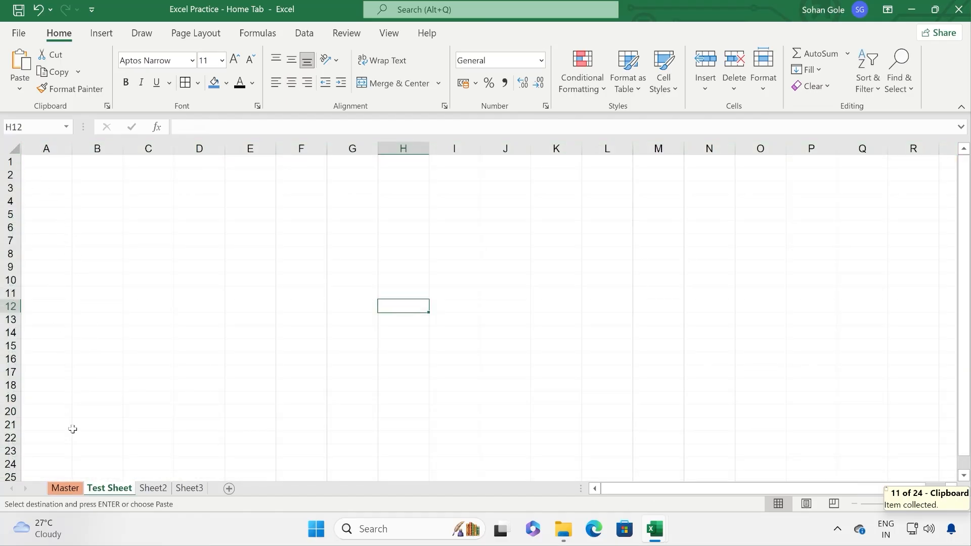
pyautogui.click(65, 488)
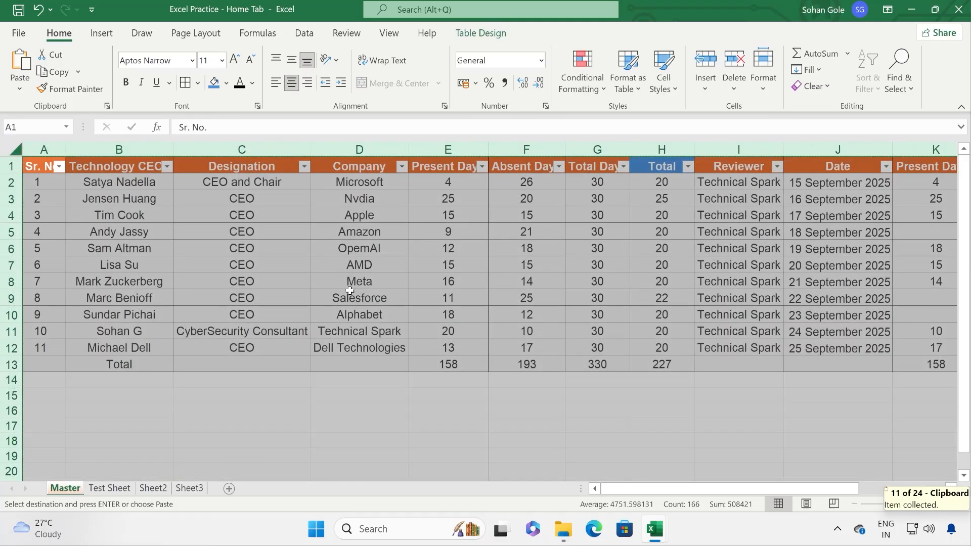
pyautogui.click(349, 320)
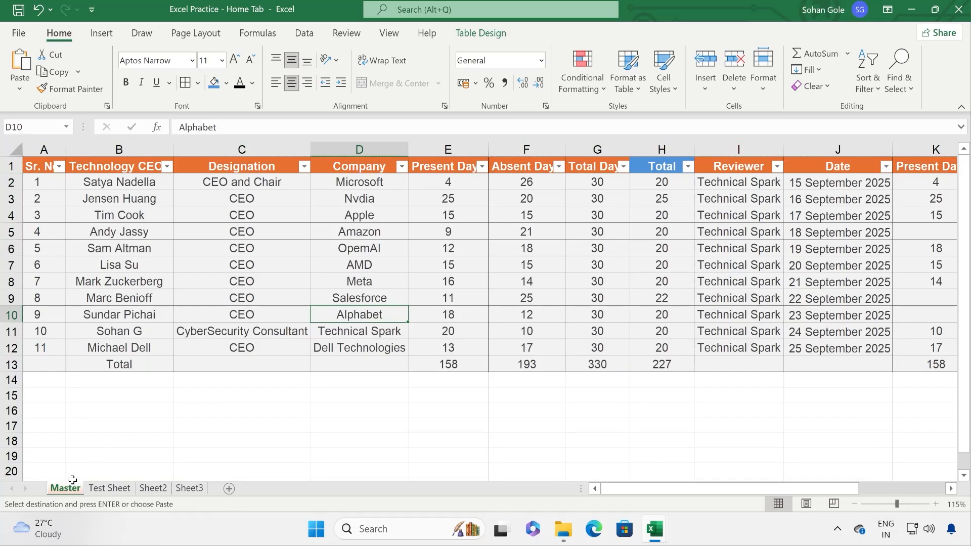
pyautogui.keyDown('ctrl'); pyautogui.click(117, 491); pyautogui.keyUp('ctrl')
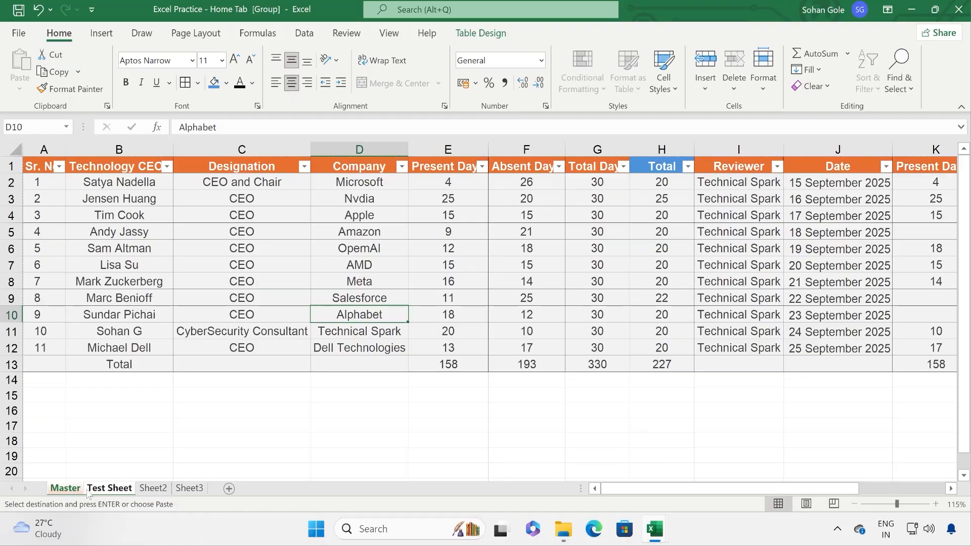
# Step: Add Sheet2 to the group and review the Fill Across Worksheets contents and formats options
pyautogui.keyDown('ctrl'); pyautogui.click(145, 490); pyautogui.keyUp('ctrl')
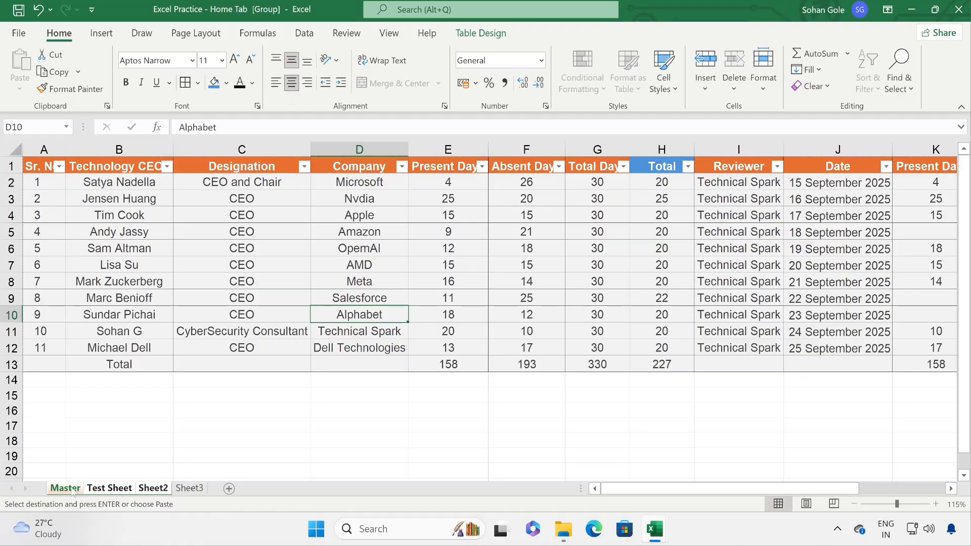
pyautogui.click(818, 70)
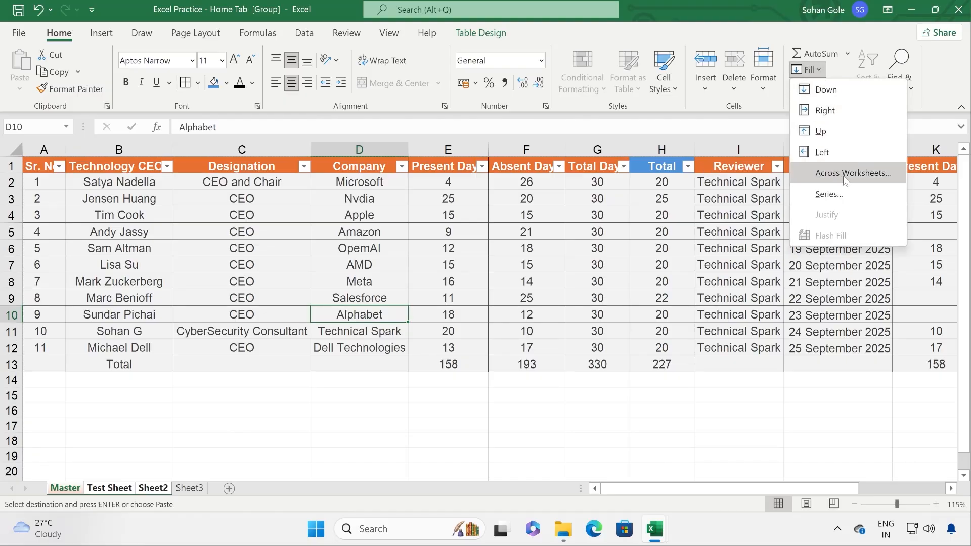
pyautogui.click(844, 175)
pyautogui.moveTo(730, 207); pyautogui.dragTo(414, 209)
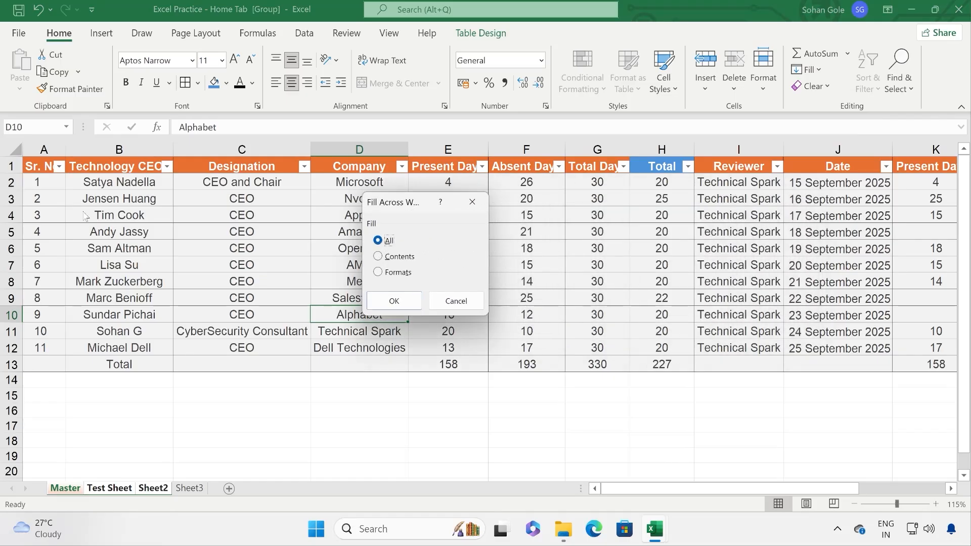
pyautogui.click(392, 258)
pyautogui.click(408, 276)
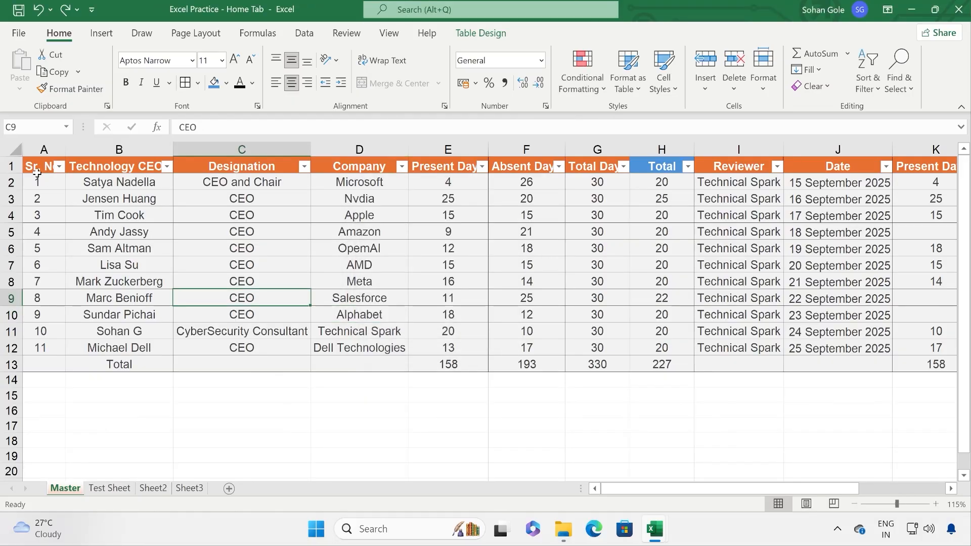
# Step: Select the whole attendance table with Ctrl+A and group Test Sheet and Sheet2 with Master
pyautogui.click(96, 213)
pyautogui.hotkey('ctrl', 'a')
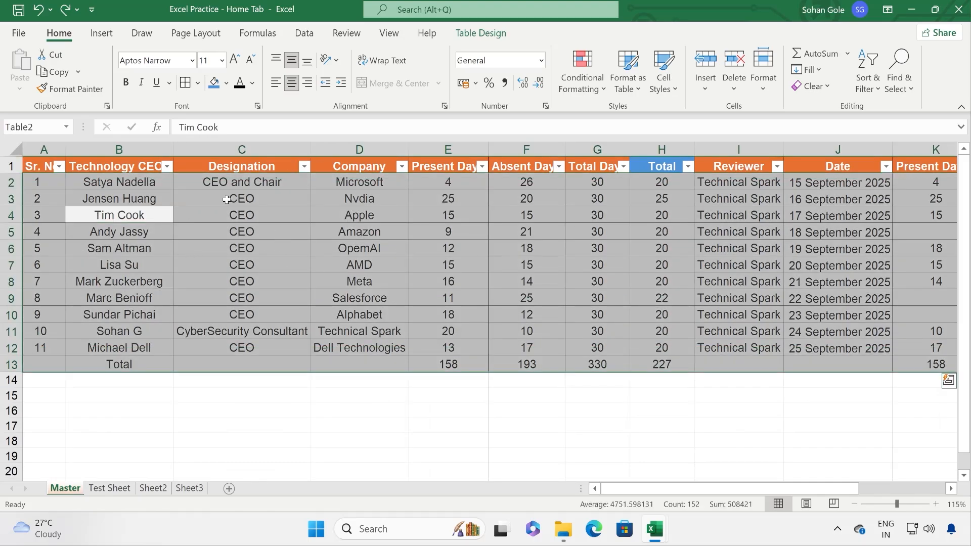
pyautogui.keyDown('ctrl'); pyautogui.click(112, 489); pyautogui.keyUp('ctrl')
pyautogui.keyDown('ctrl'); pyautogui.click(153, 489); pyautogui.keyUp('ctrl')
pyautogui.keyDown('ctrl'); pyautogui.click(160, 491); pyautogui.keyUp('ctrl')
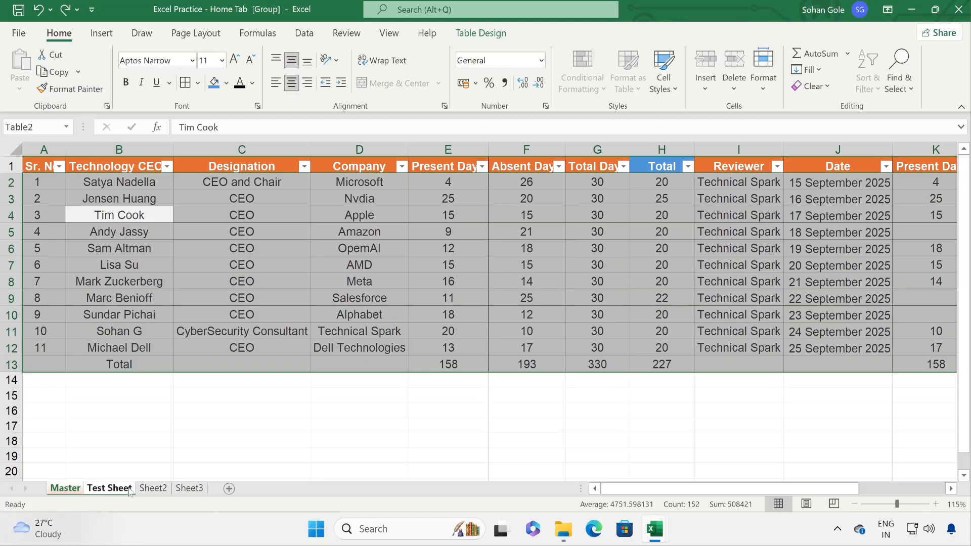
pyautogui.keyDown('ctrl'); pyautogui.click(147, 492); pyautogui.keyUp('ctrl')
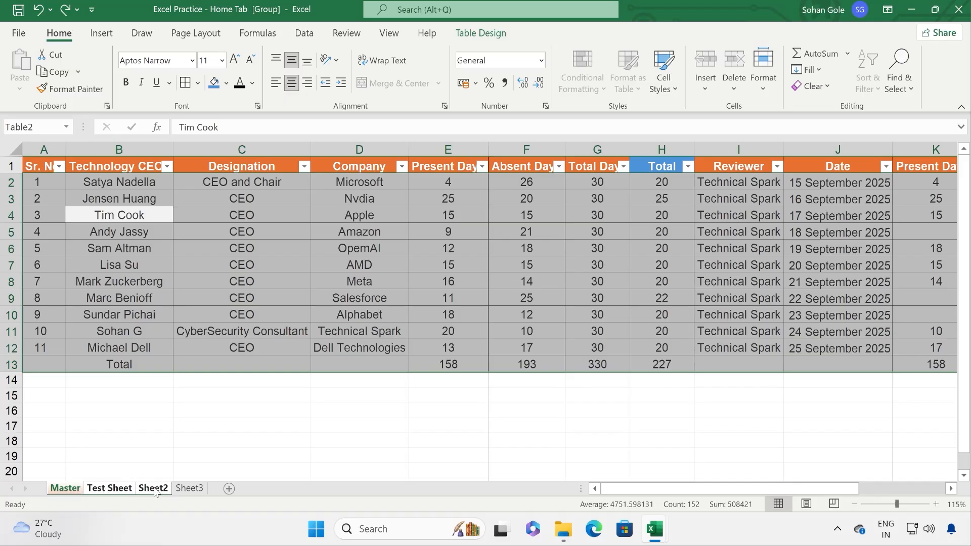
# Step: Fill the attendance table's contents only, without formats, across the grouped sheets, then view Test Sheet
pyautogui.click(819, 72)
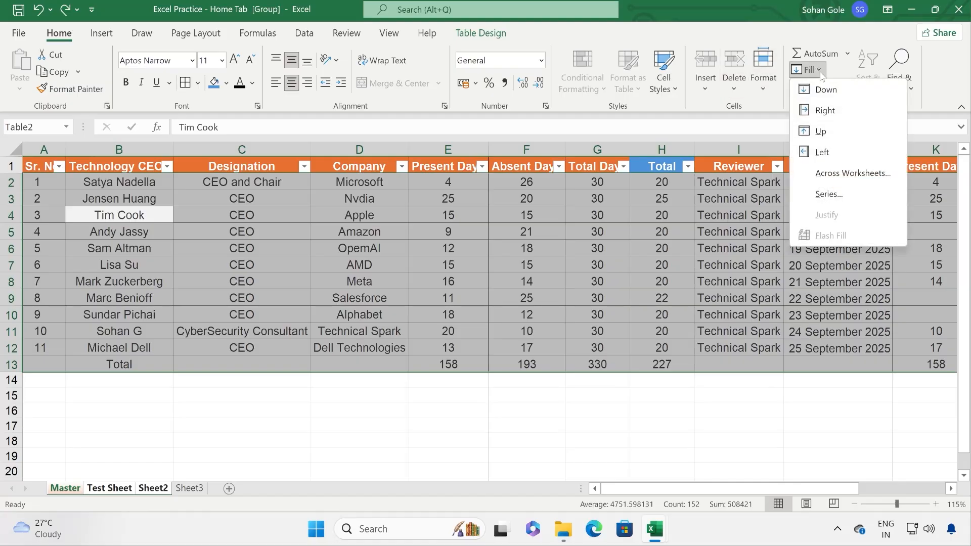
pyautogui.click(851, 175)
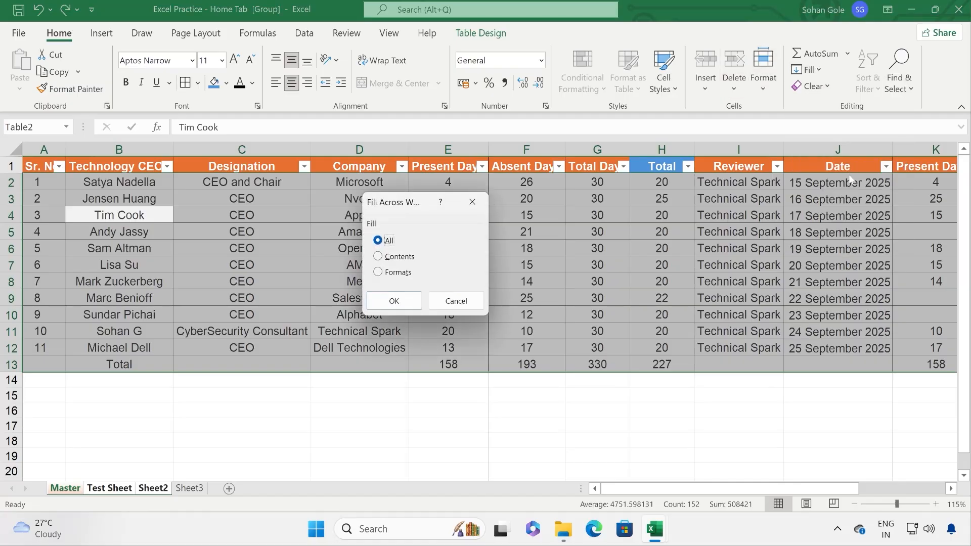
pyautogui.click(401, 257)
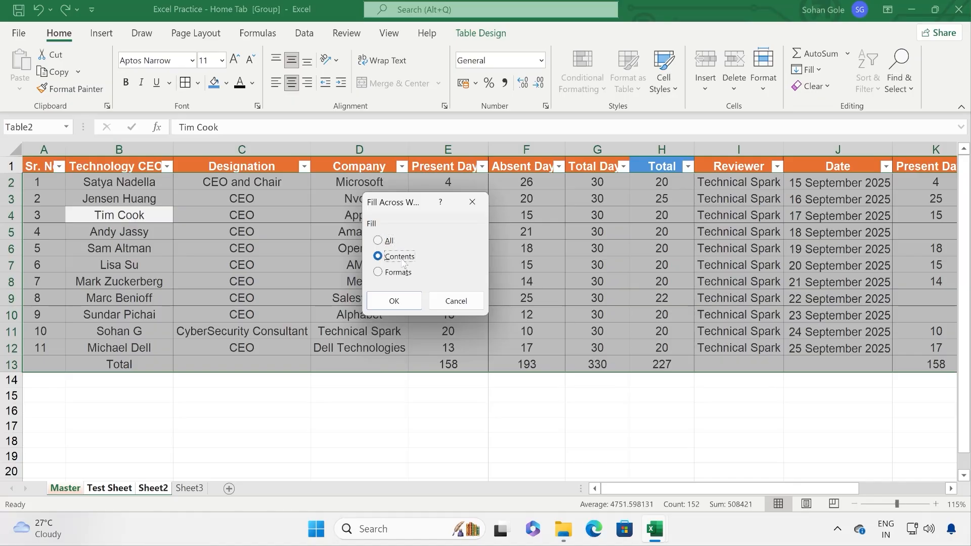
pyautogui.click(395, 301)
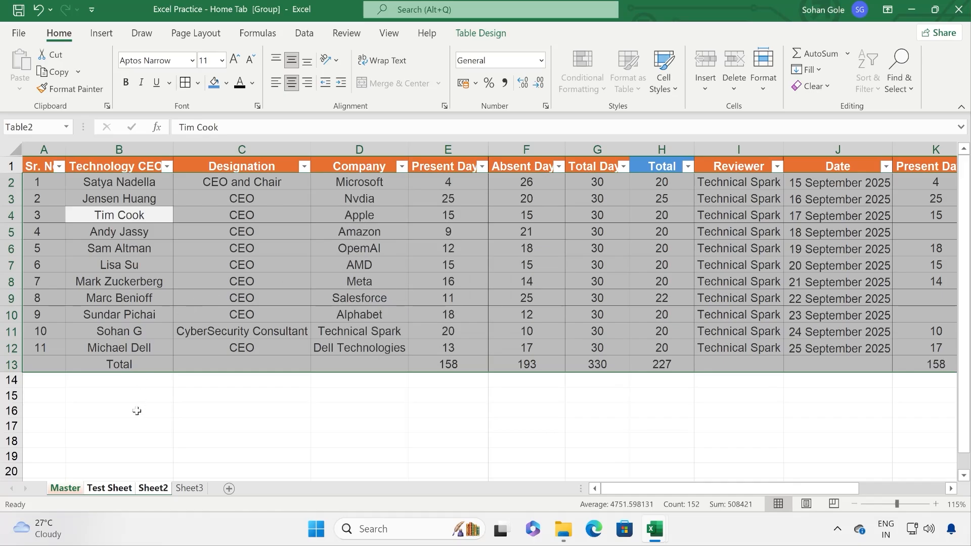
pyautogui.click(166, 451)
# Step: Compare the unformatted copy on Test Sheet, Sheet2 and Sheet3 with Master, ungrouping the sheets
pyautogui.click(121, 489)
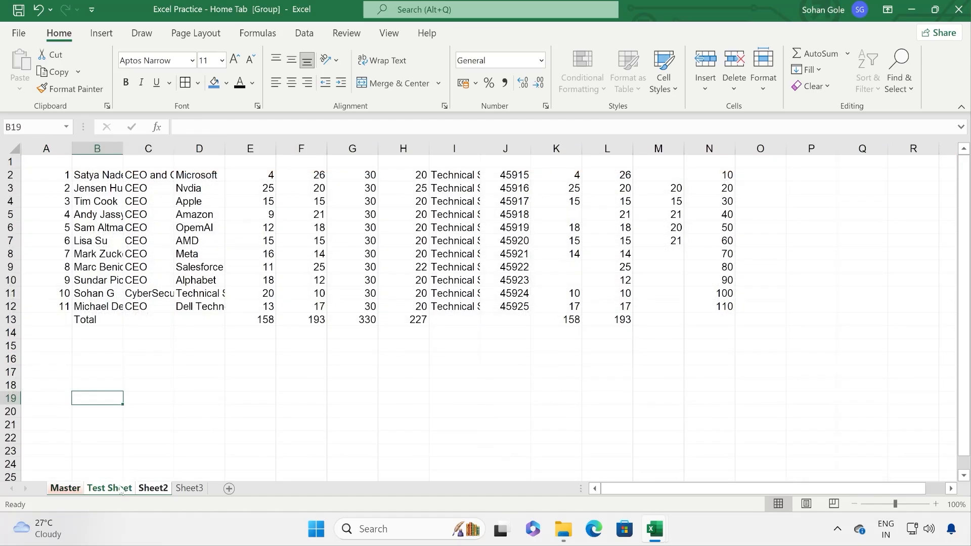
pyautogui.click(156, 489)
pyautogui.click(199, 450)
pyautogui.click(189, 488)
pyautogui.click(153, 489)
pyautogui.click(74, 490)
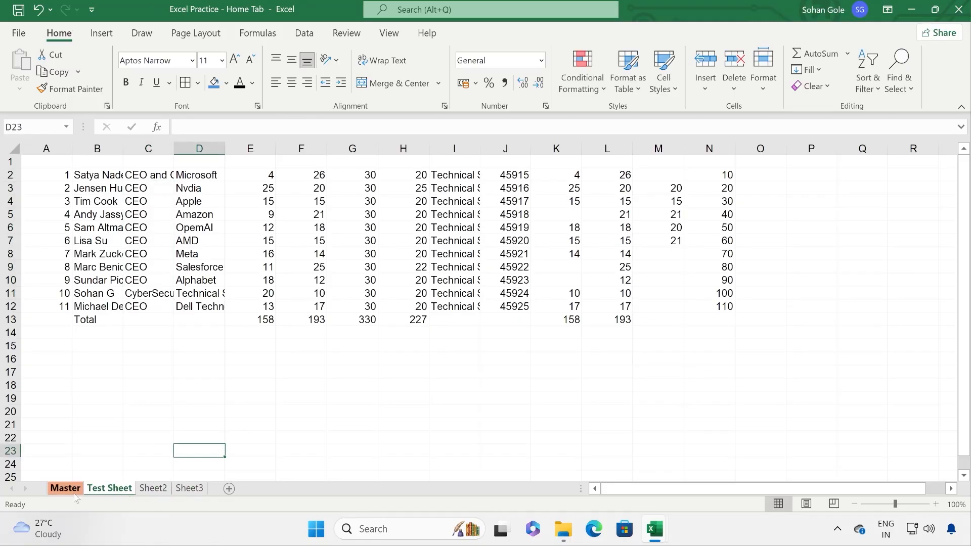
pyautogui.click(127, 489)
pyautogui.click(149, 400)
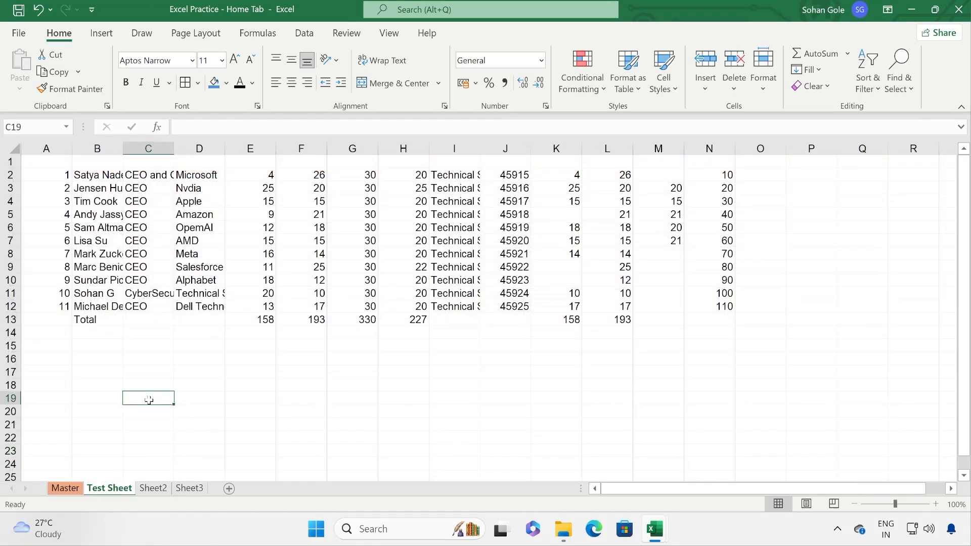
pyautogui.click(65, 489)
pyautogui.click(153, 488)
pyautogui.click(71, 485)
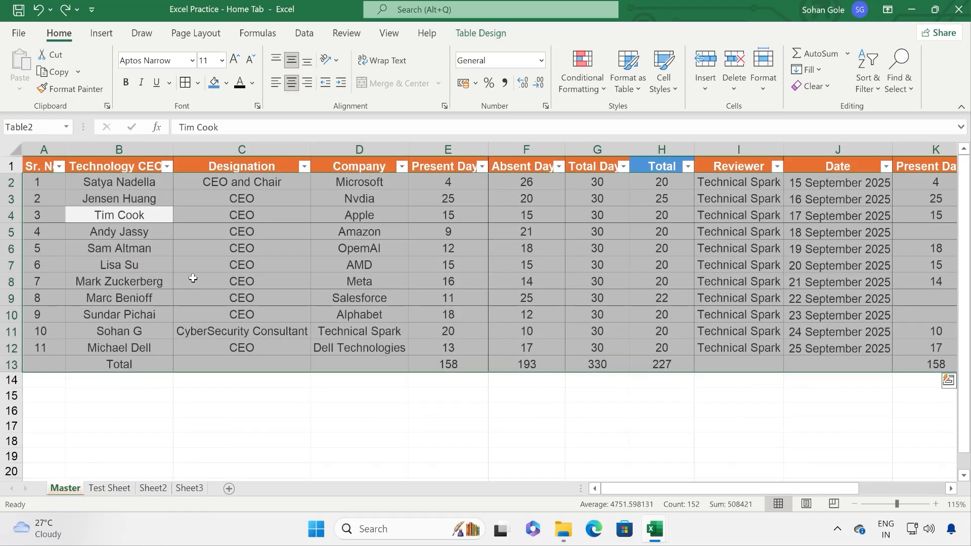
# Step: Group Test Sheet and Sheet2 with Master and fill formats only across them
pyautogui.keyDown('ctrl'); pyautogui.click(106, 488); pyautogui.keyUp('ctrl')
pyautogui.keyDown('ctrl'); pyautogui.click(153, 488); pyautogui.keyUp('ctrl')
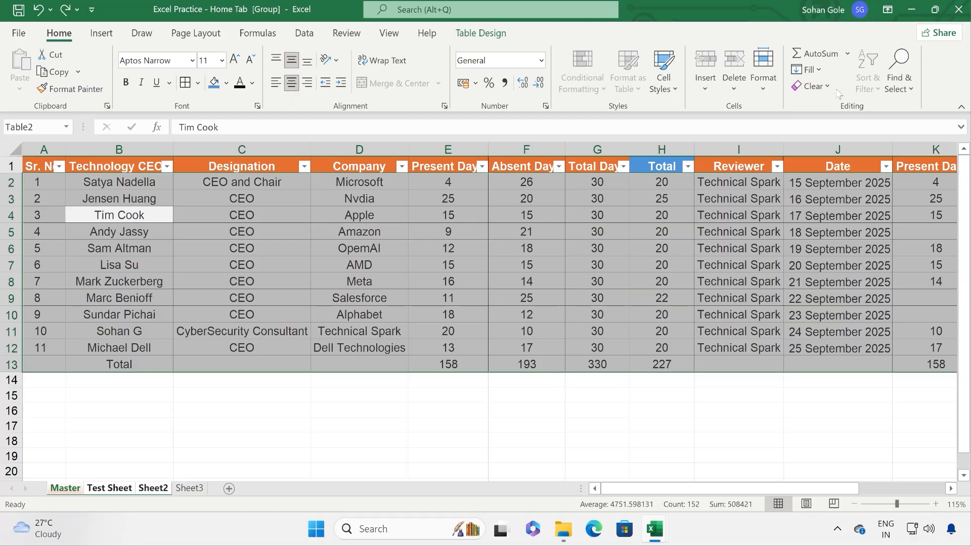
pyautogui.click(809, 69)
pyautogui.click(837, 173)
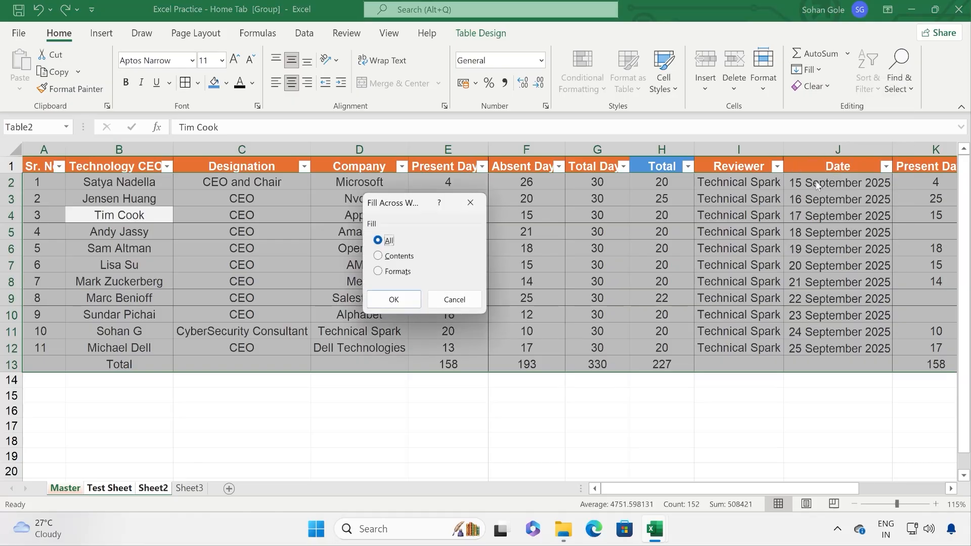
pyautogui.click(391, 276)
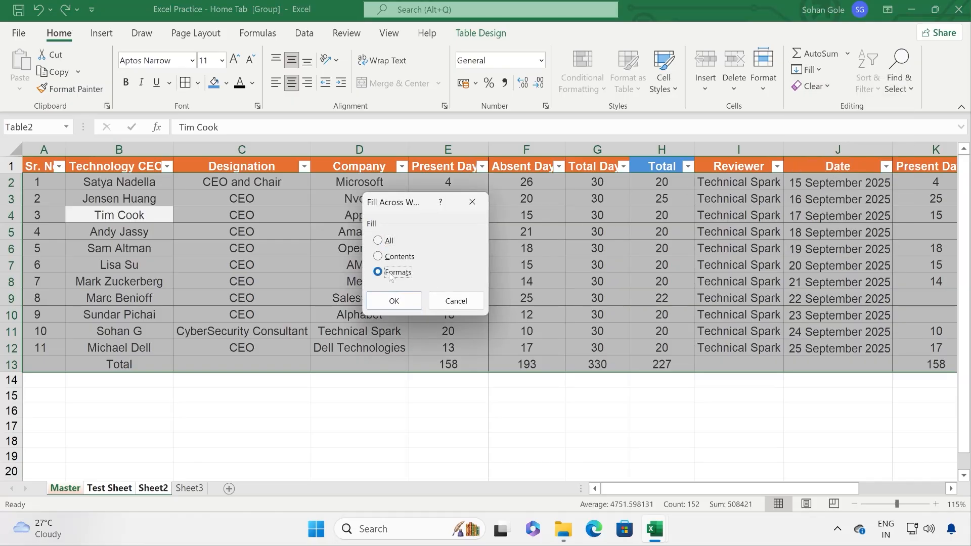
pyautogui.click(395, 303)
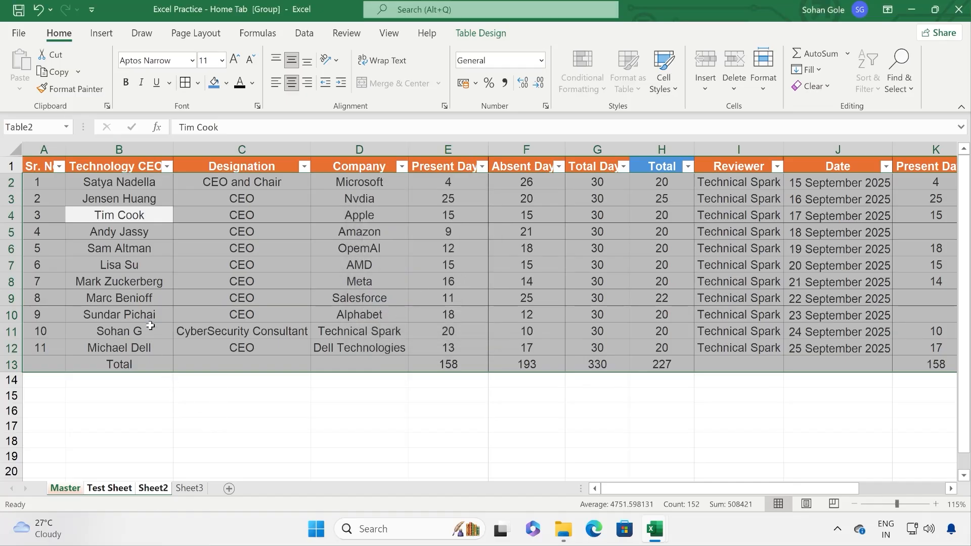
# Step: Check Test Sheet and Sheet3, undo the formats fill, and return to Master
pyautogui.click(109, 488)
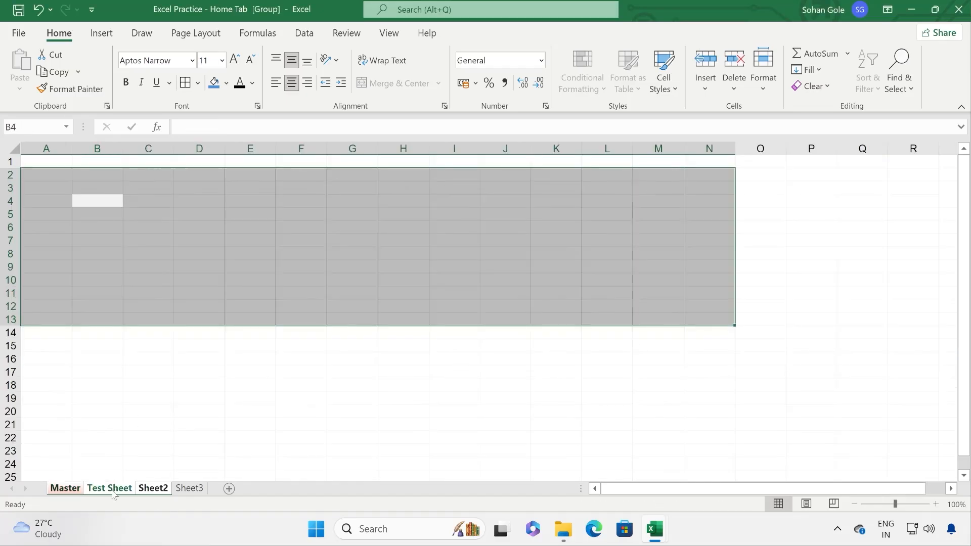
pyautogui.click(112, 343)
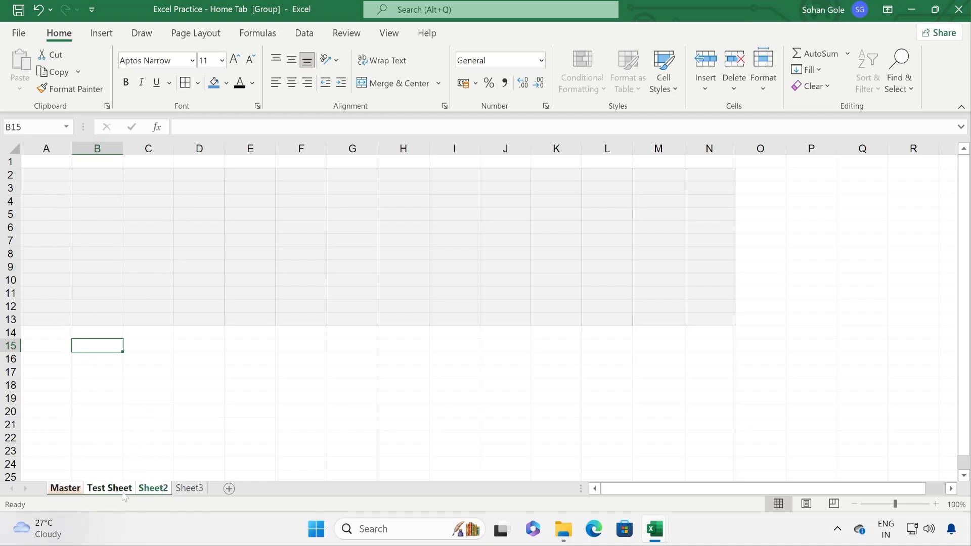
pyautogui.click(190, 488)
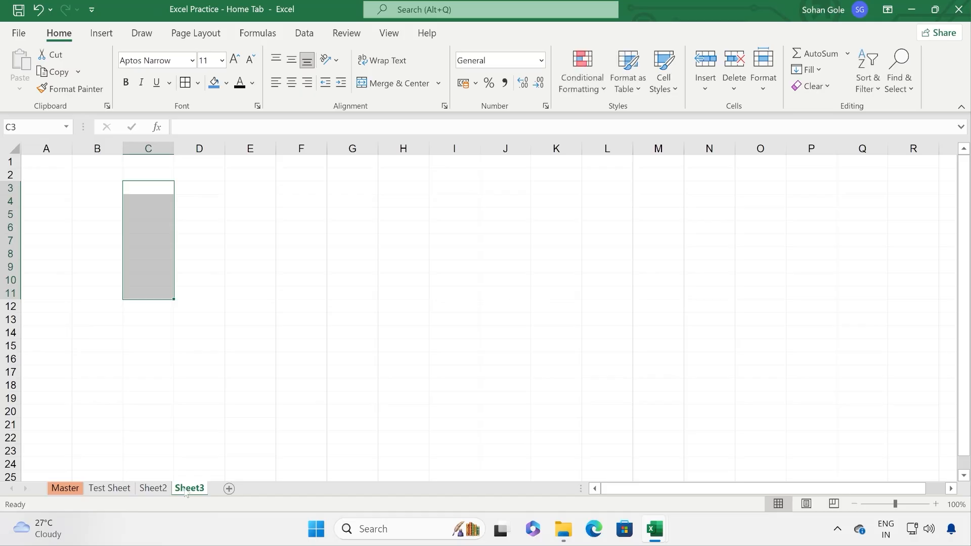
pyautogui.click(96, 489)
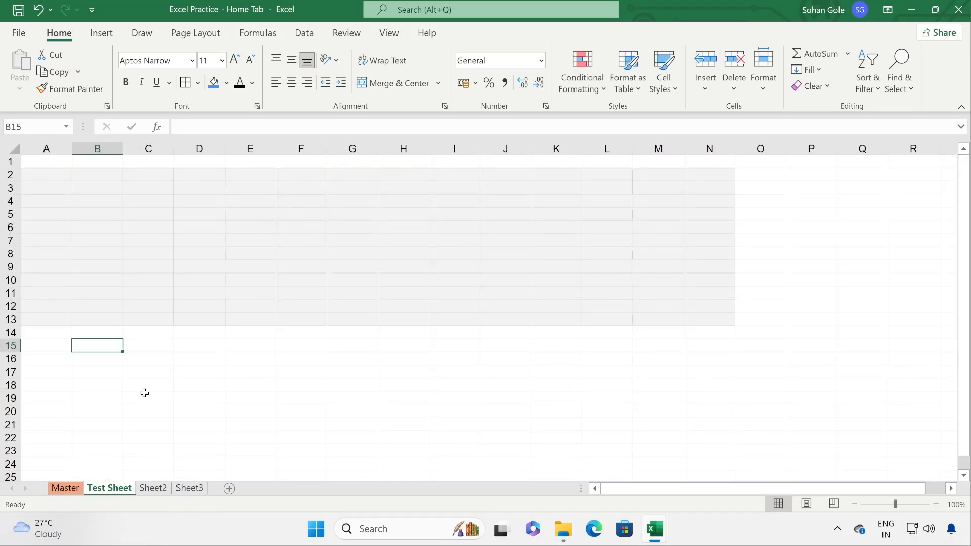
pyautogui.hotkey('ctrl', 'z')
pyautogui.click(120, 489)
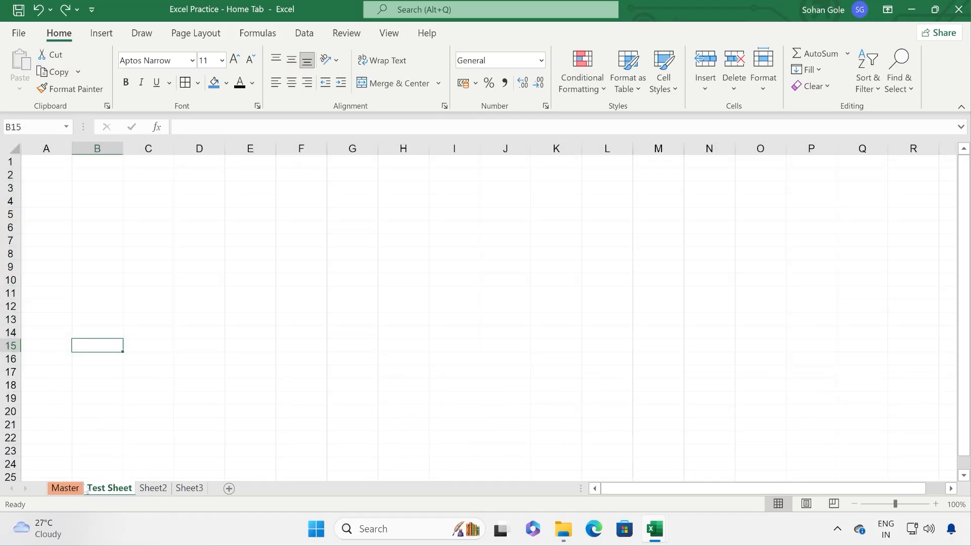
pyautogui.click(69, 491)
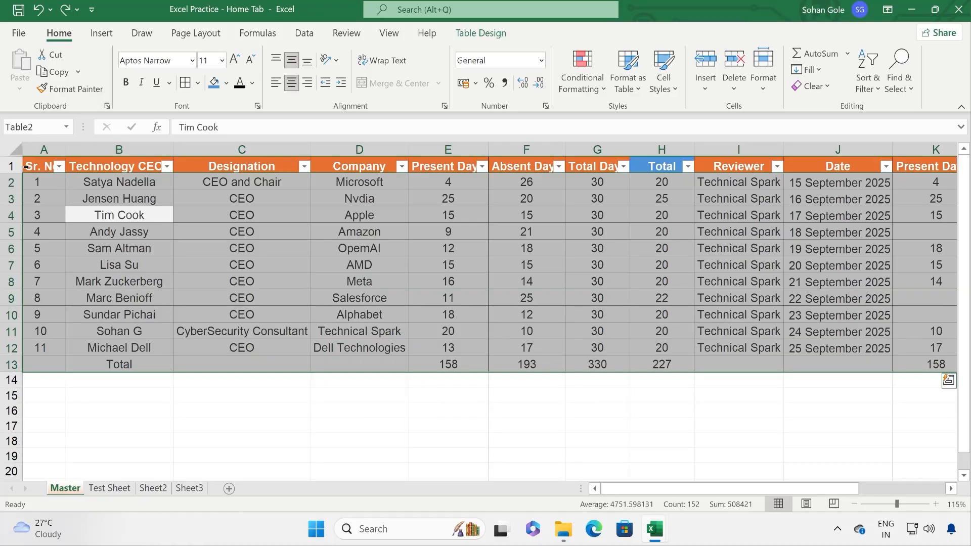
# Step: Select the Master table range A1:J13
pyautogui.moveTo(35, 165); pyautogui.dragTo(913, 357)
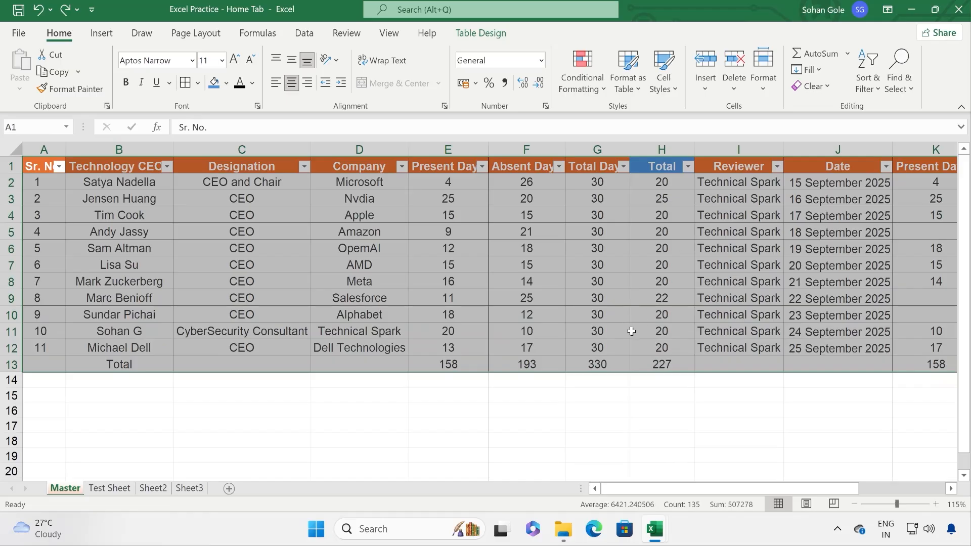
pyautogui.hotkey('shift', 'Right')
pyautogui.hotkey('shift', 'Right')
pyautogui.hotkey('shift', 'Right')
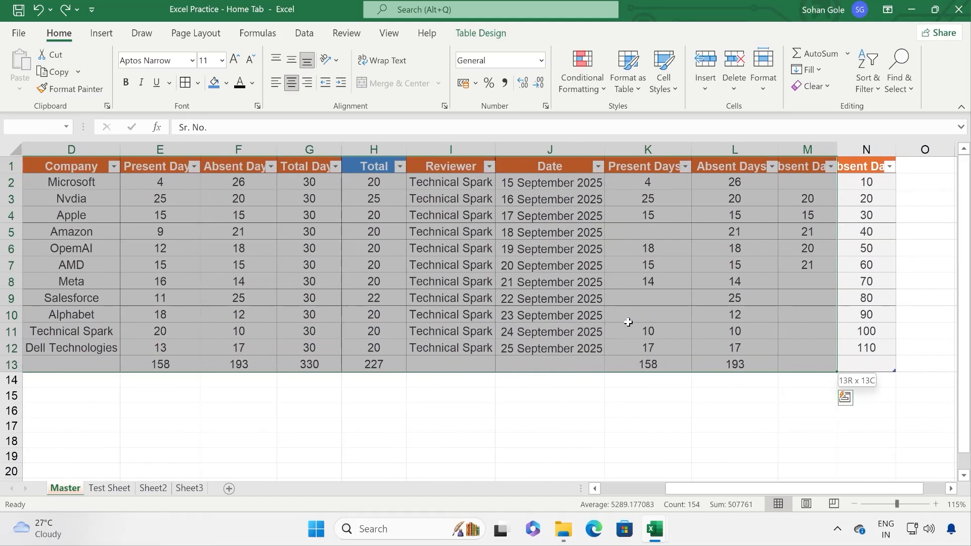
pyautogui.hotkey('shift', 'Left')
pyautogui.hotkey('shift', 'Left')
pyautogui.hotkey('shift', 'Left')
pyautogui.hotkey('shift', 'Left')
pyautogui.hotkey('shift', 'Left')
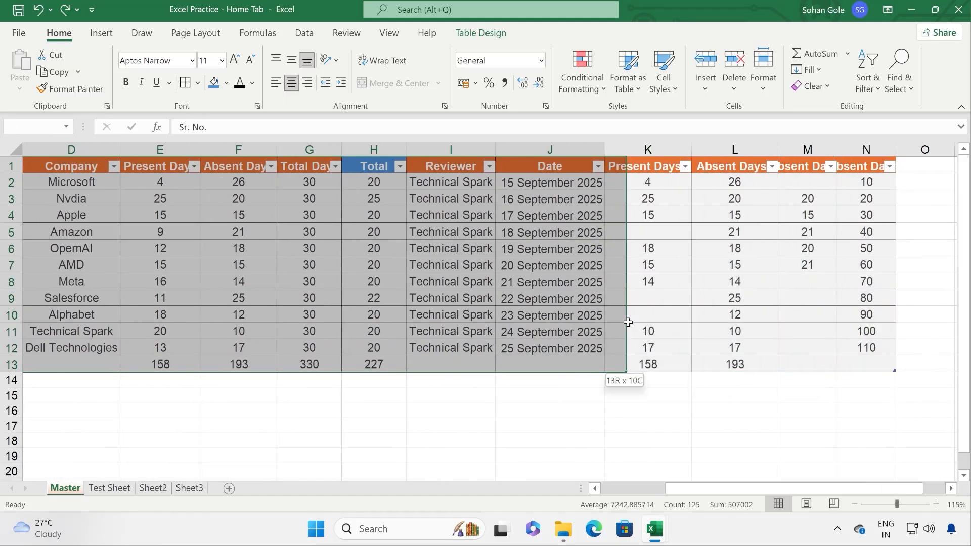
pyautogui.hotkey('shift', 'Right')
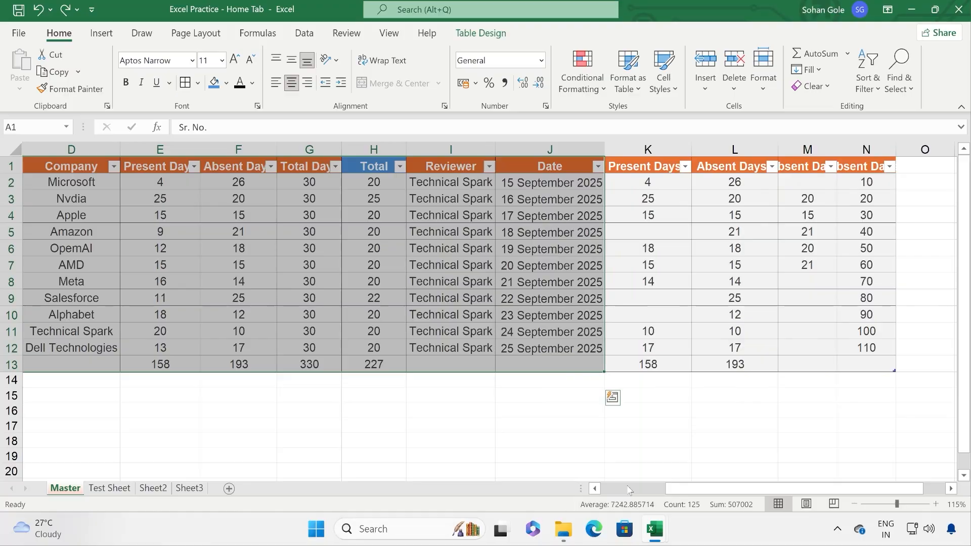
pyautogui.click(628, 489)
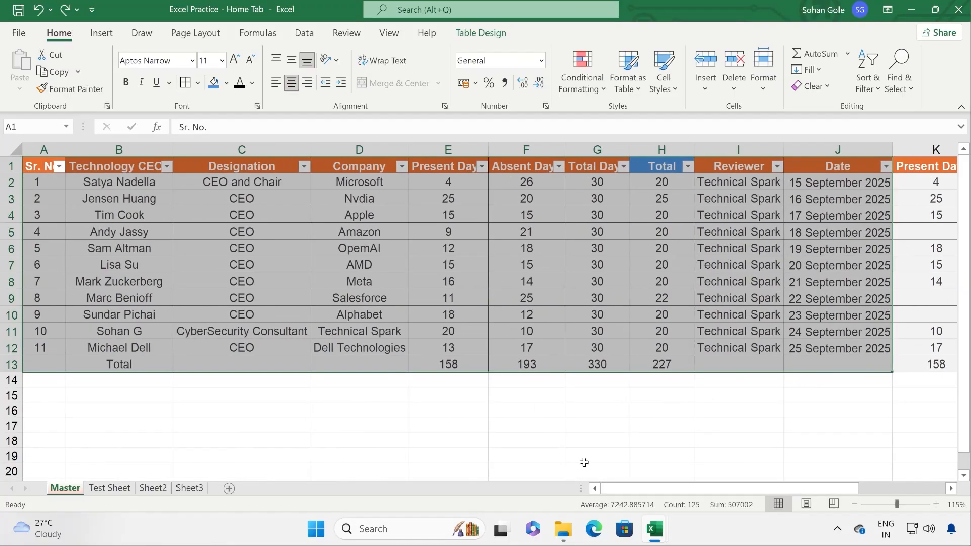
pyautogui.click(808, 69)
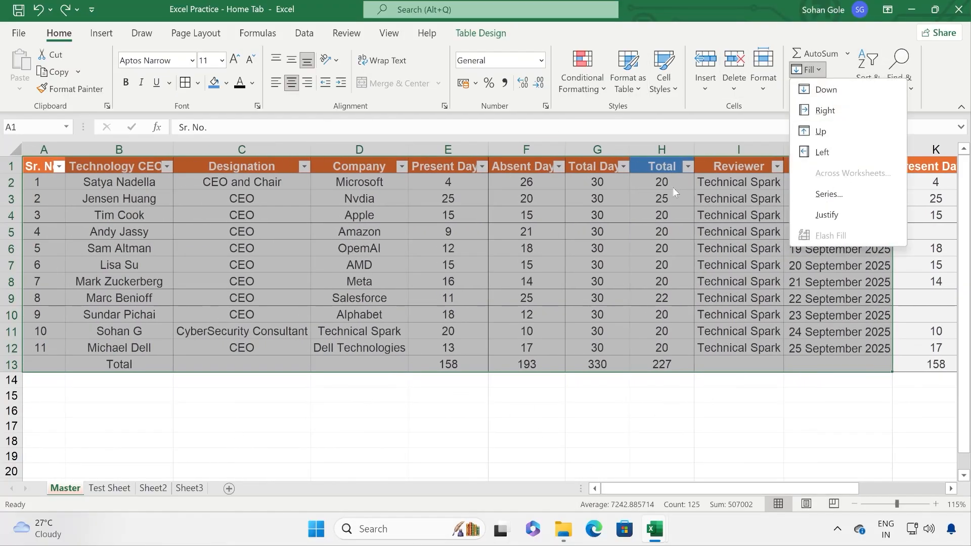
pyautogui.click(726, 14)
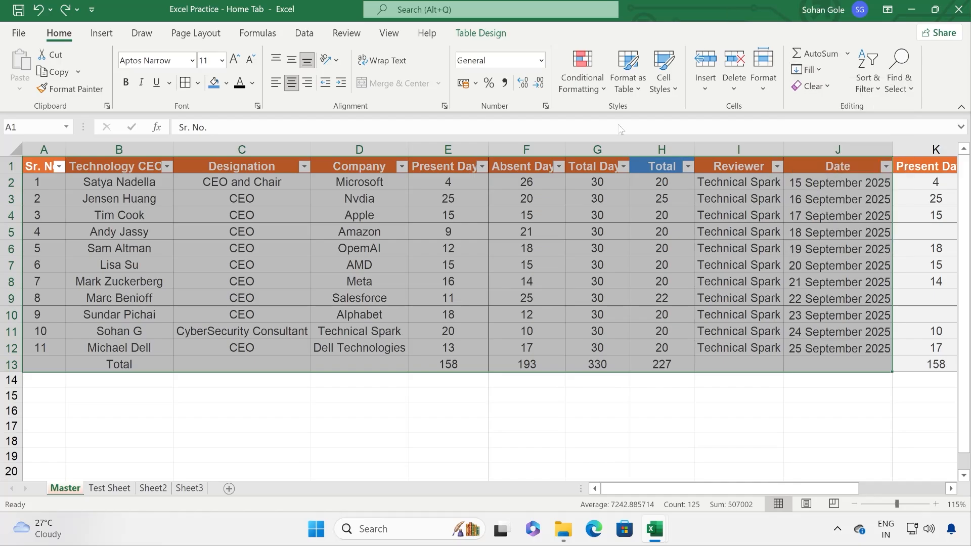
# Step: Group Test Sheet and Sheet2 and fill All, contents and formats, across them, then view Test Sheet
pyautogui.keyDown('ctrl'); pyautogui.click(102, 488); pyautogui.keyUp('ctrl')
pyautogui.keyDown('ctrl'); pyautogui.click(153, 488); pyautogui.keyUp('ctrl')
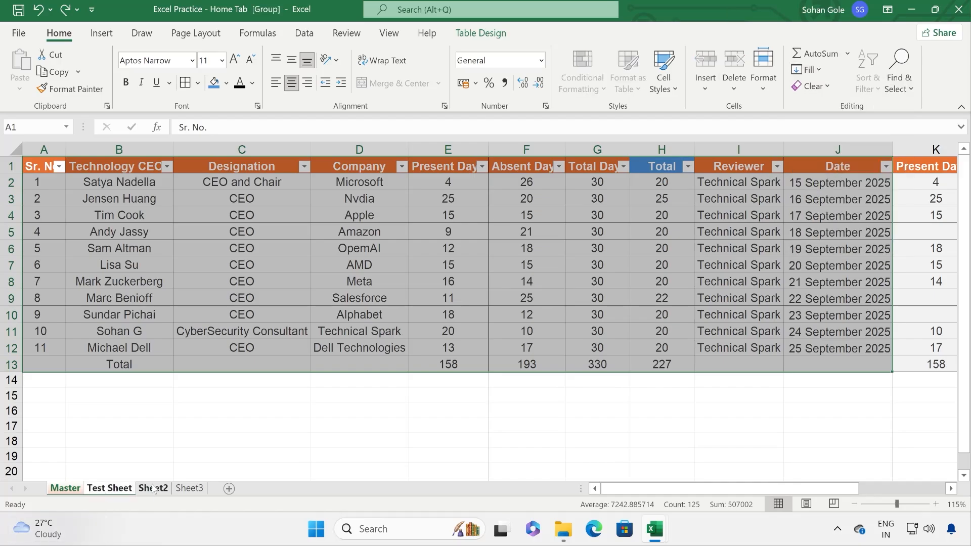
pyautogui.click(808, 69)
pyautogui.click(856, 172)
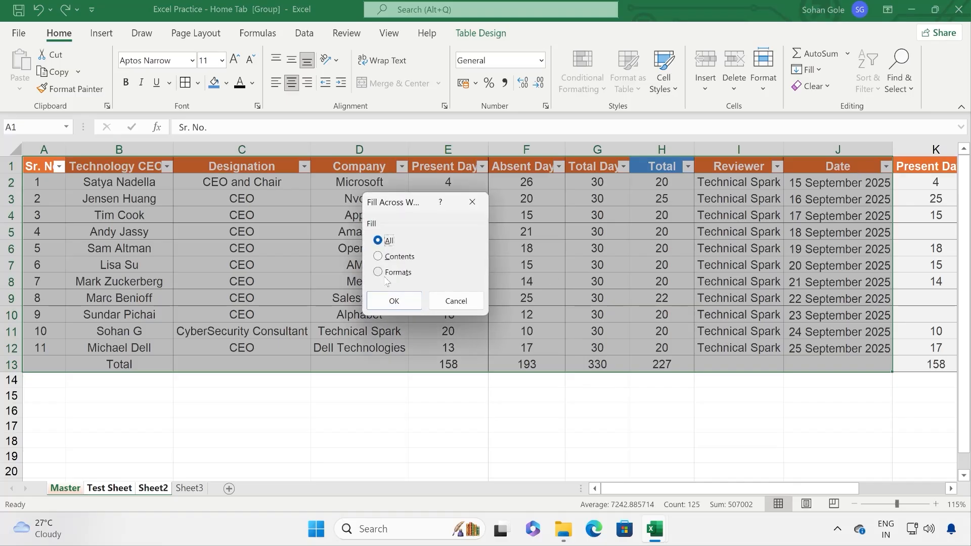
pyautogui.click(397, 301)
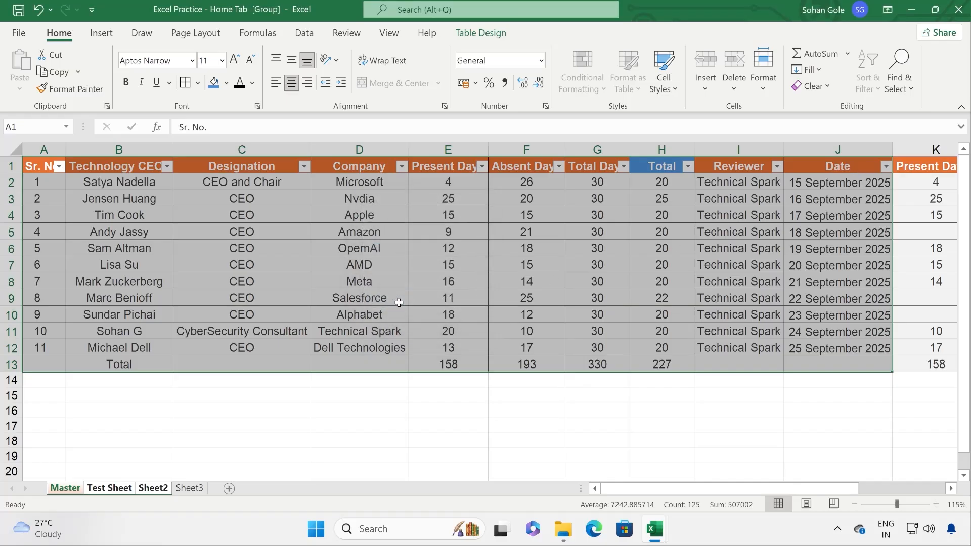
pyautogui.click(354, 277)
pyautogui.click(115, 489)
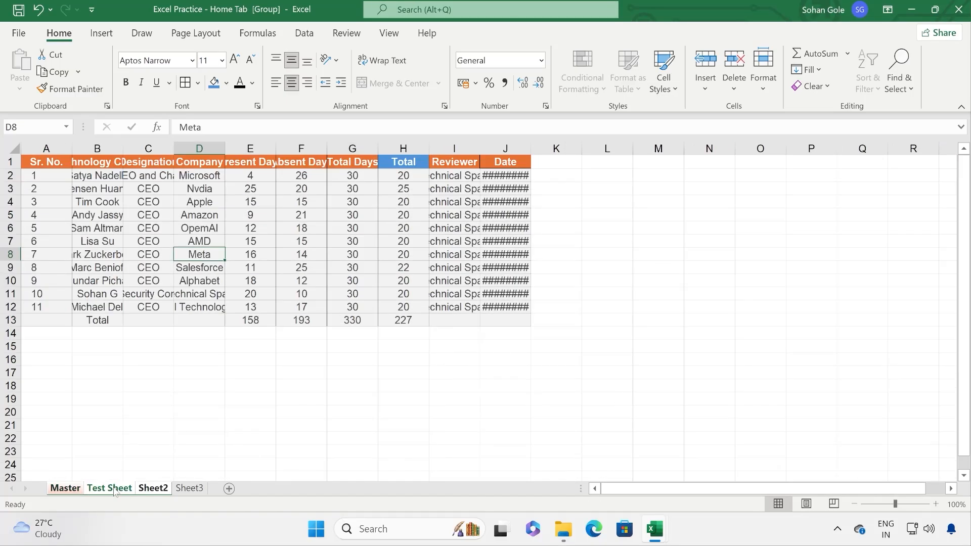
# Step: Review the copied table on Sheet2, Sheet3 and Test Sheet, ungrouping them, and return to Master
pyautogui.click(154, 490)
pyautogui.click(189, 488)
pyautogui.click(158, 489)
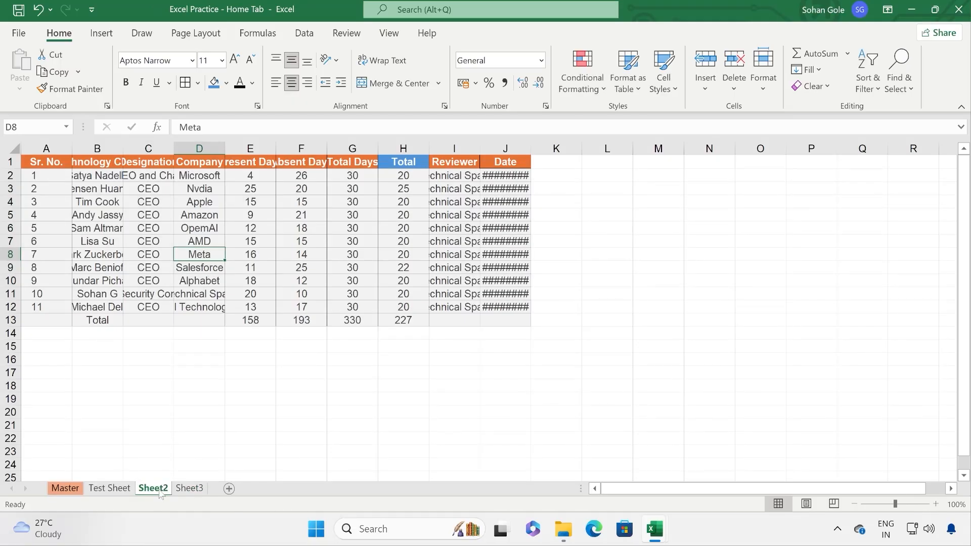
pyautogui.click(112, 489)
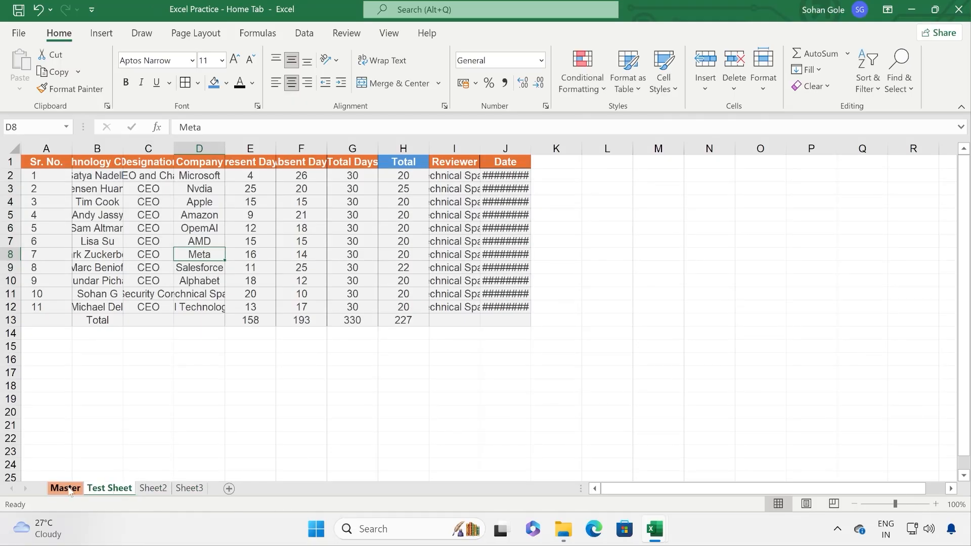
pyautogui.click(65, 489)
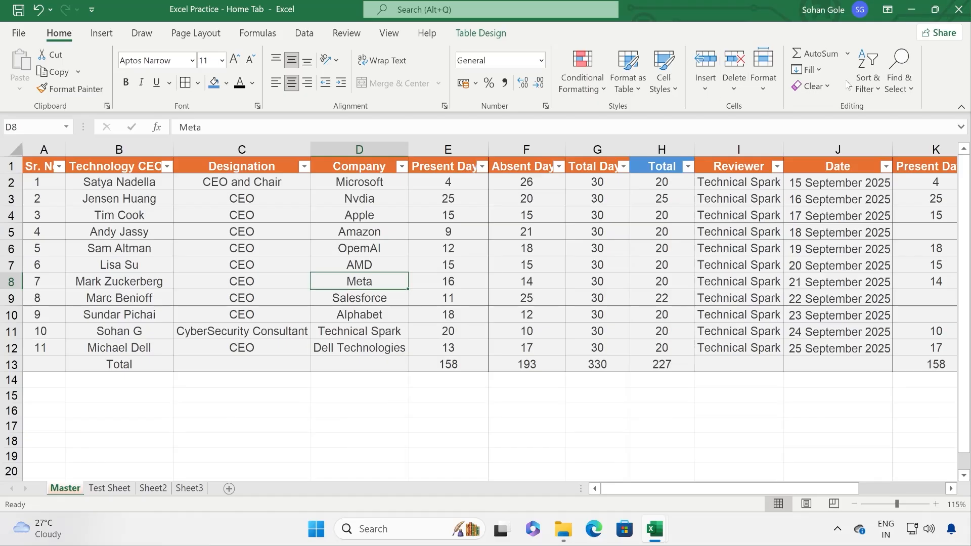
pyautogui.click(806, 69)
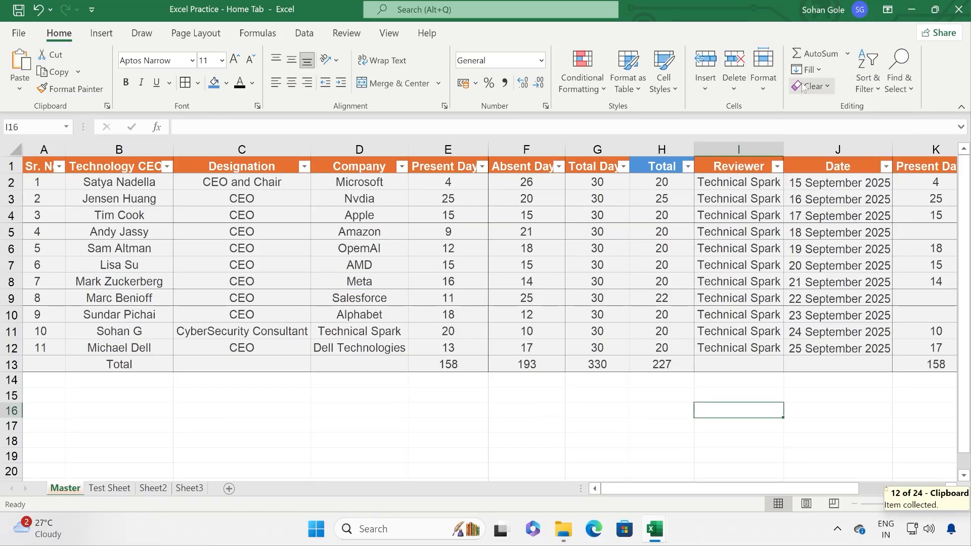
# Step: Paste the list of product keys into column P starting at P2
pyautogui.click(816, 72)
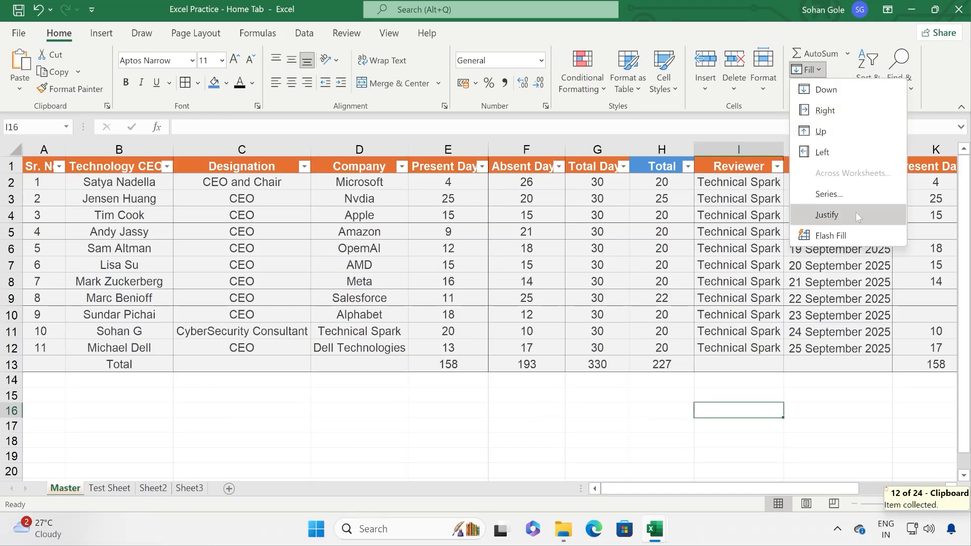
pyautogui.click(628, 454)
pyautogui.moveTo(648, 489); pyautogui.dragTo(947, 493)
pyautogui.click(951, 490)
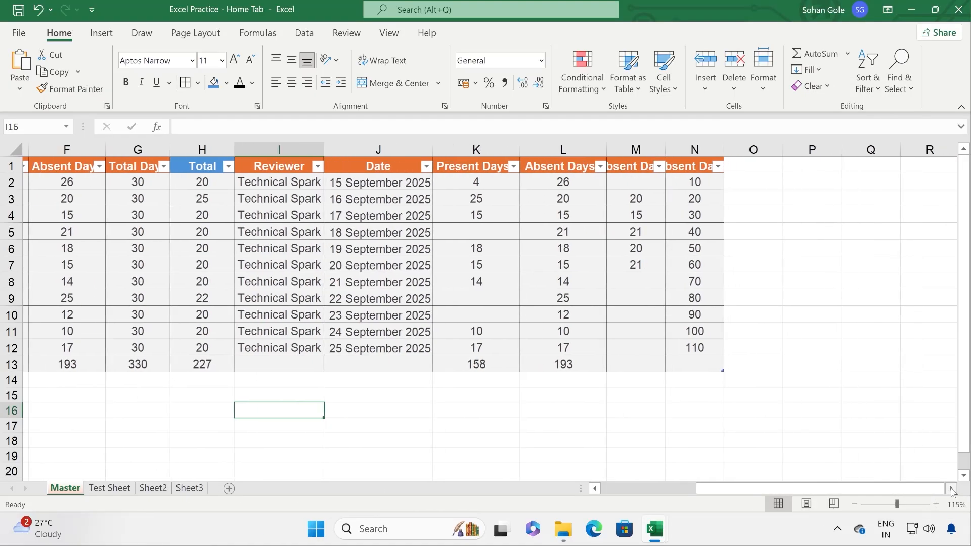
pyautogui.click(382, 185)
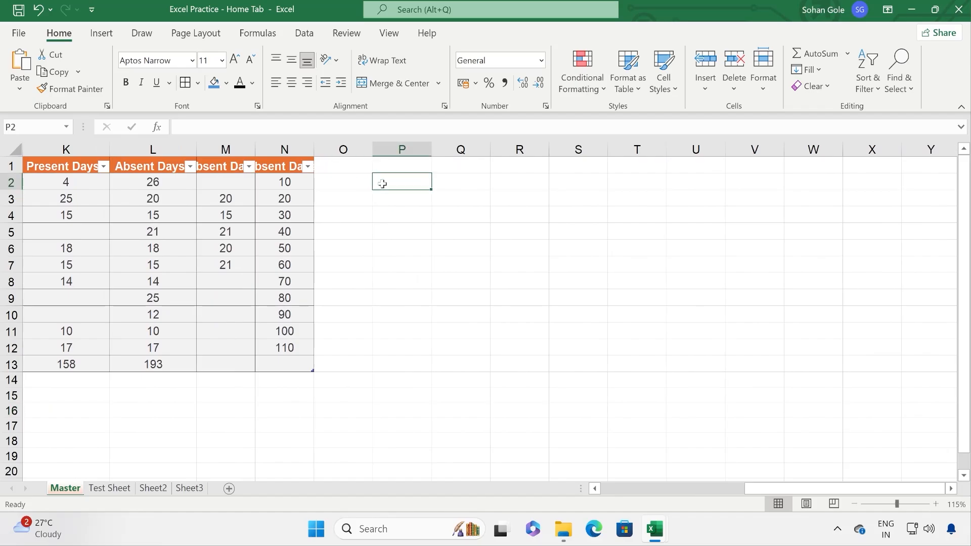
pyautogui.hotkey('ctrl', 'v')
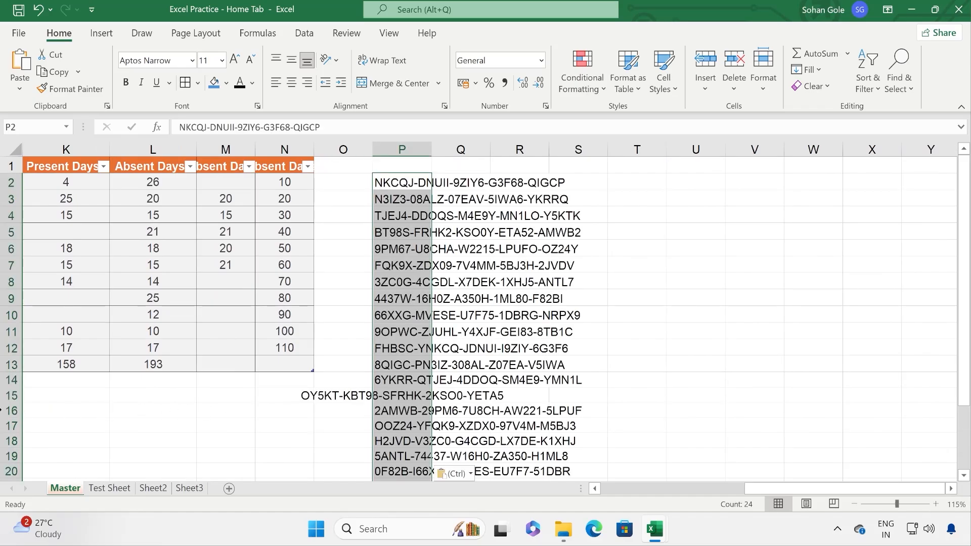
# Step: Insert blank rows 15 to 25 and autofit column P to the pasted codes
pyautogui.moveTo(1, 398); pyautogui.dragTo(20, 448)
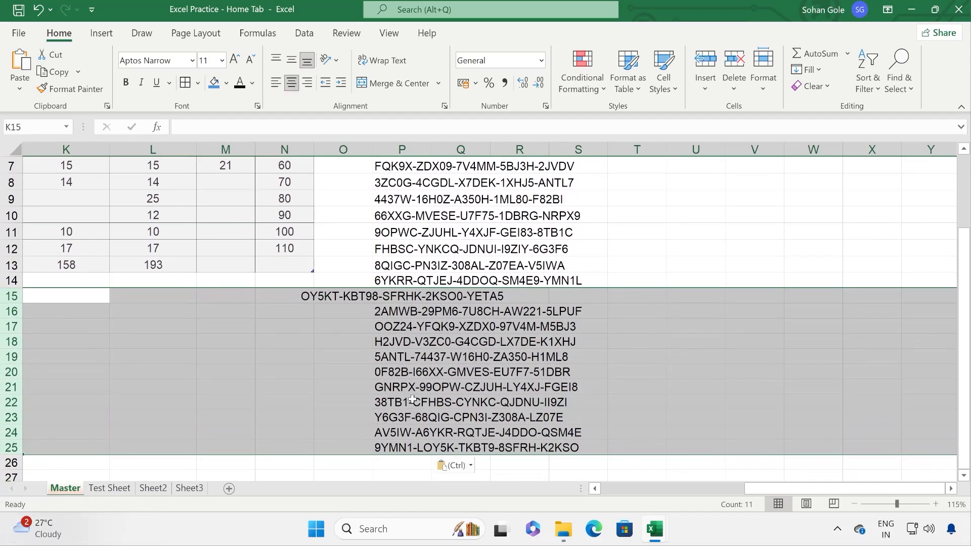
pyautogui.rightClick(424, 407)
pyautogui.click(464, 263)
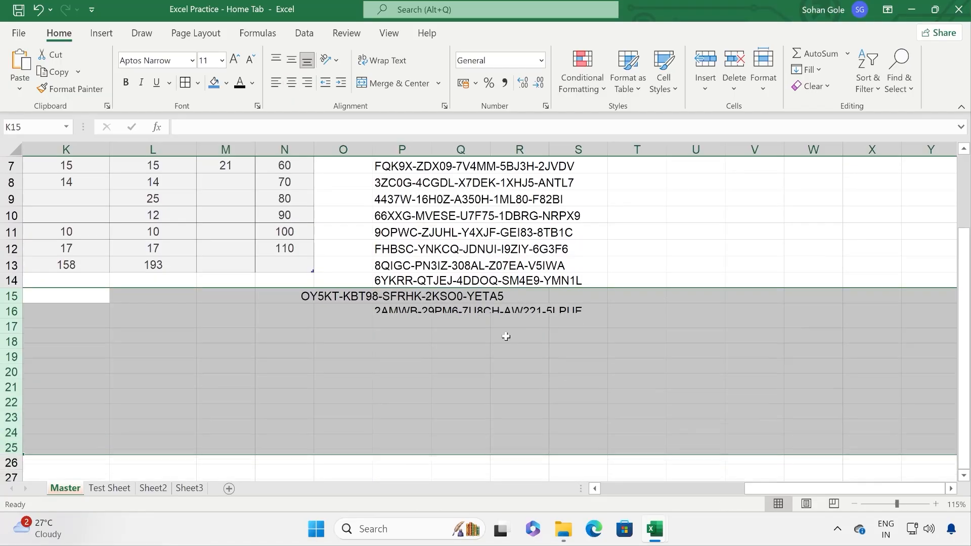
pyautogui.scroll(2, 516, 349)
pyautogui.click(503, 221)
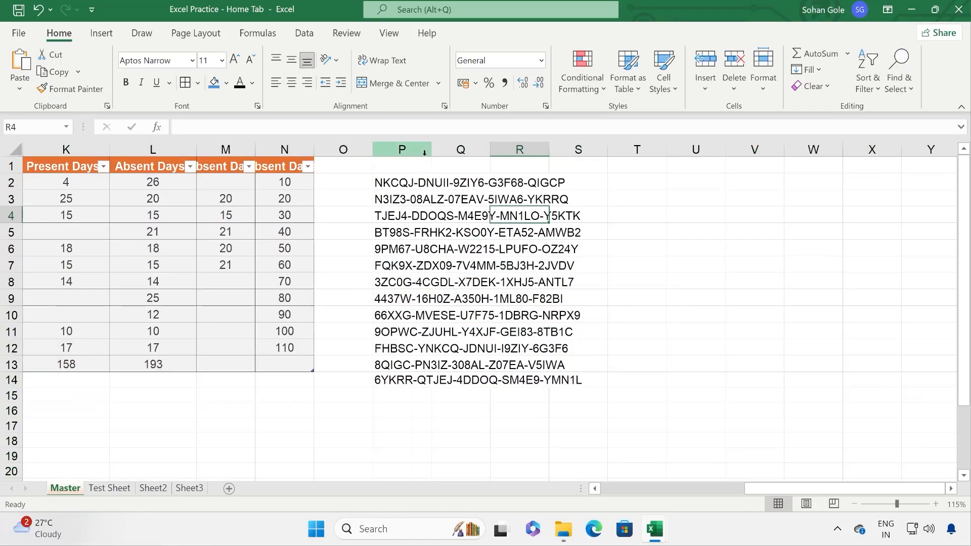
pyautogui.click(418, 150)
pyautogui.doubleClick(431, 149)
pyautogui.click(430, 187)
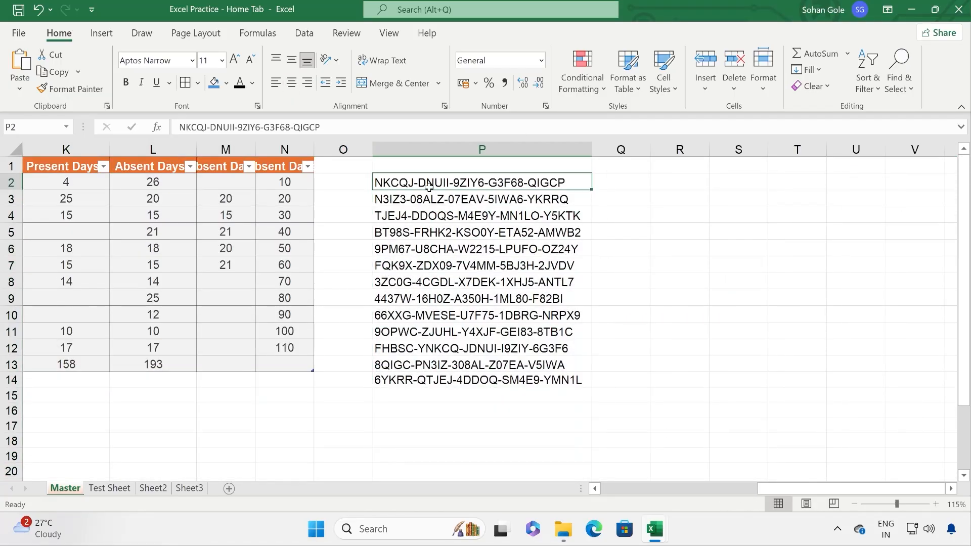
pyautogui.click(444, 233)
pyautogui.click(476, 198)
pyautogui.click(531, 232)
# Step: Add the headings 'Serial Number' in P1 and 'Extracted Data' in Q1
pyautogui.click(453, 167)
pyautogui.write('Serial Number')
pyautogui.press('Tab')
pyautogui.write('Extracted Data')
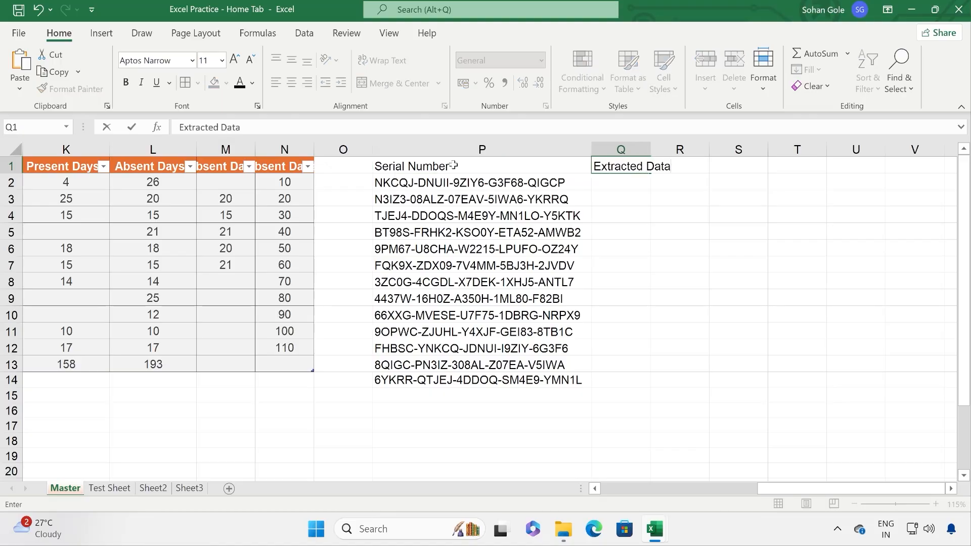
pyautogui.press('Return')
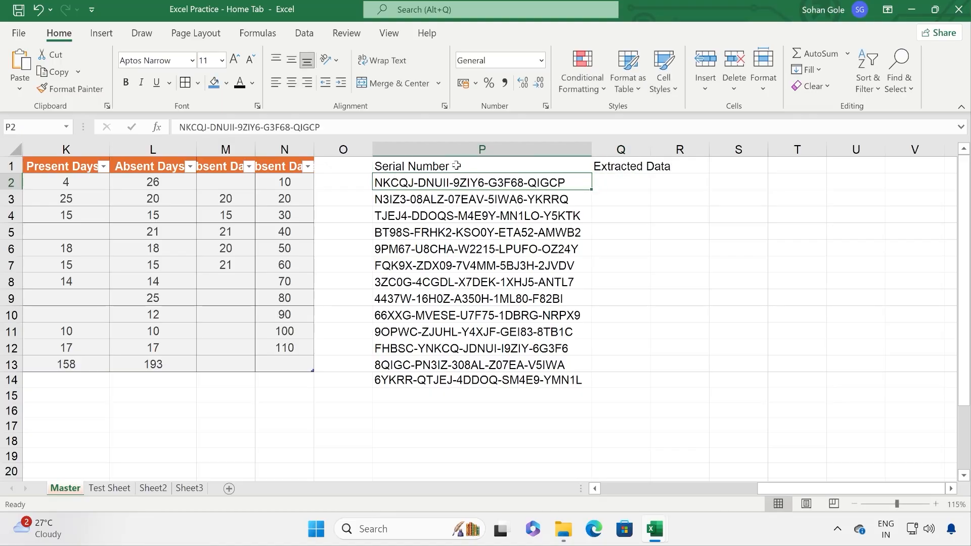
# Step: Format Painter the orange header style onto P1:Q1 and autofit column Q
pyautogui.click(296, 168)
pyautogui.click(71, 88)
pyautogui.moveTo(443, 166)
pyautogui.mouseDown()
pyautogui.moveTo(661, 165)
pyautogui.moveTo(622, 166)
pyautogui.mouseUp()
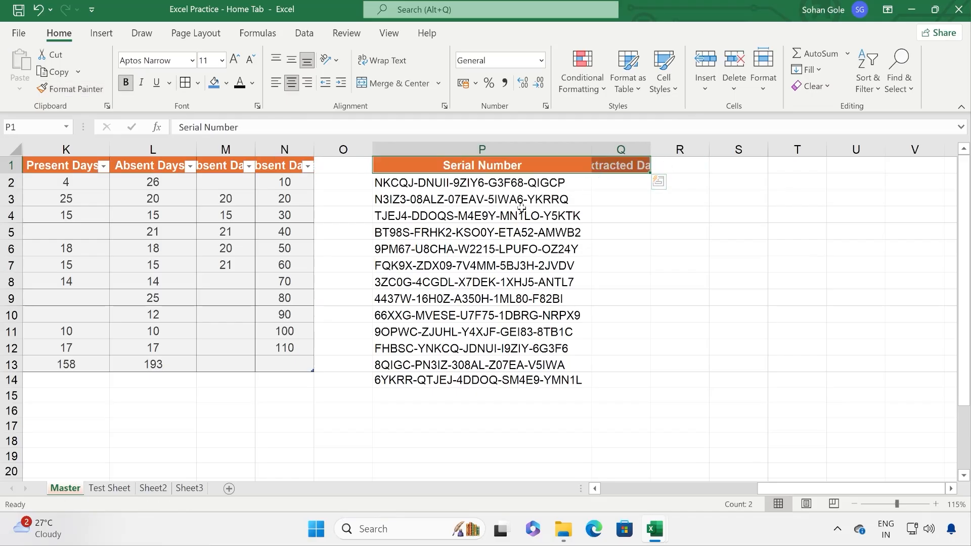
pyautogui.click(540, 208)
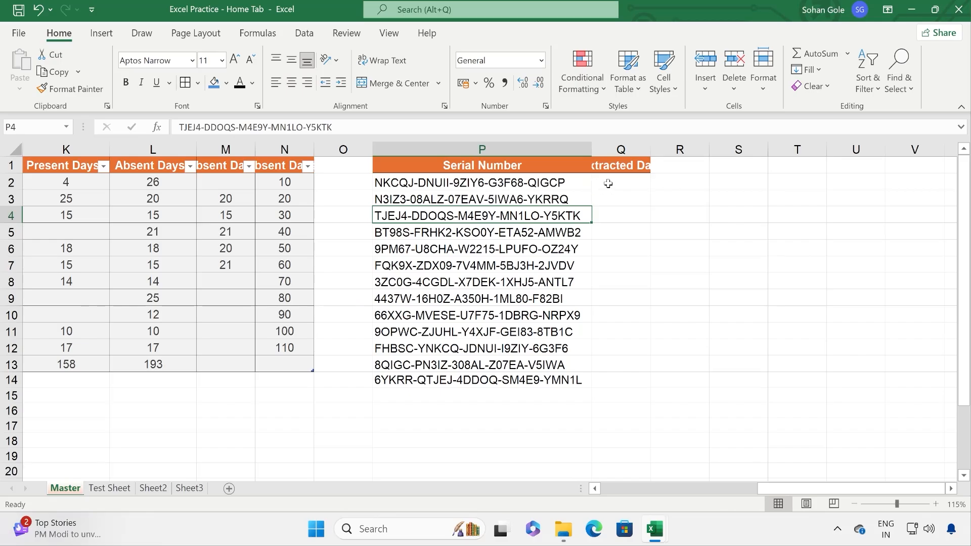
pyautogui.doubleClick(650, 150)
pyautogui.click(645, 182)
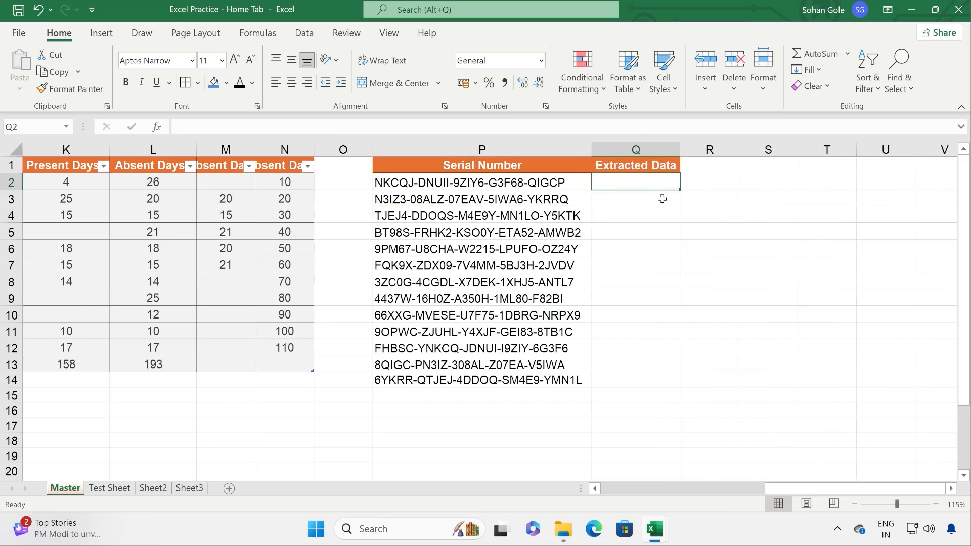
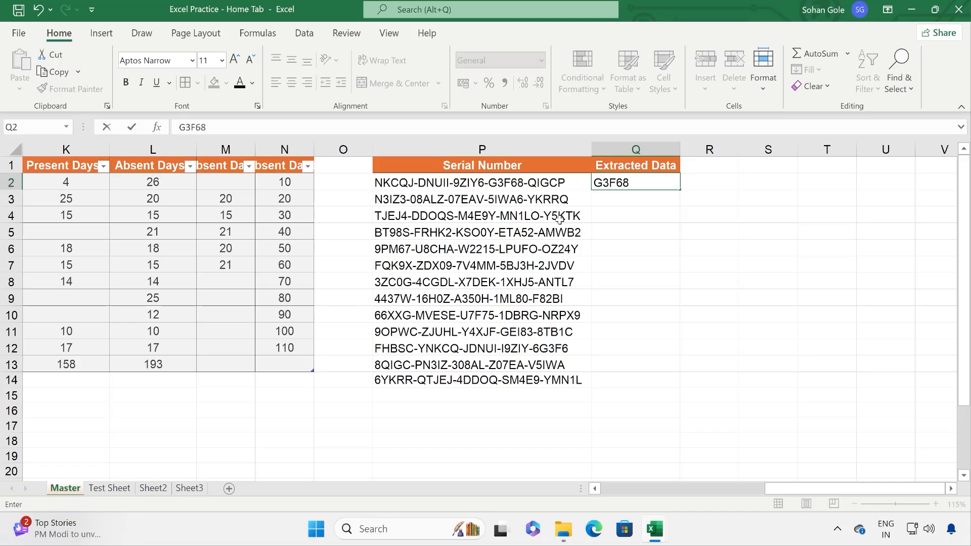
pyautogui.press('Return')
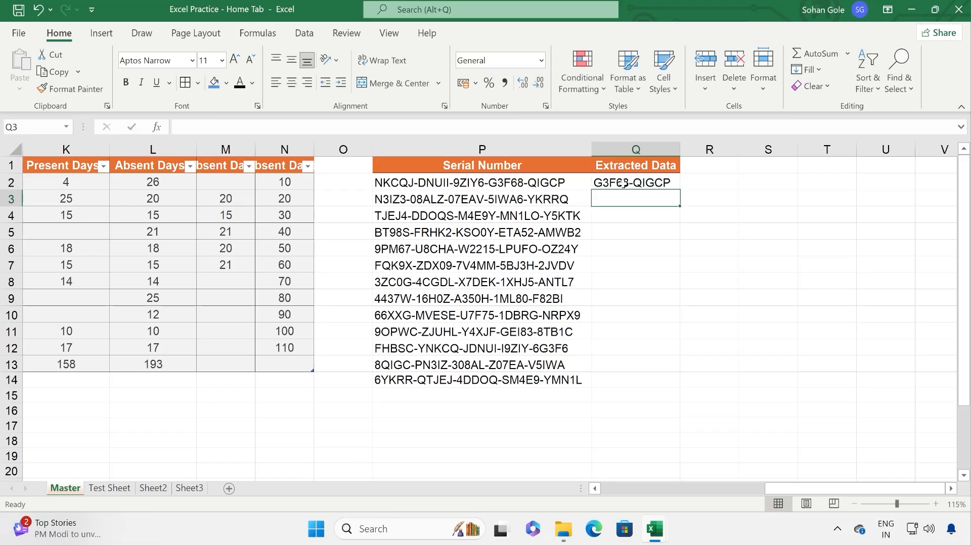
pyautogui.moveTo(624, 183); pyautogui.dragTo(619, 377)
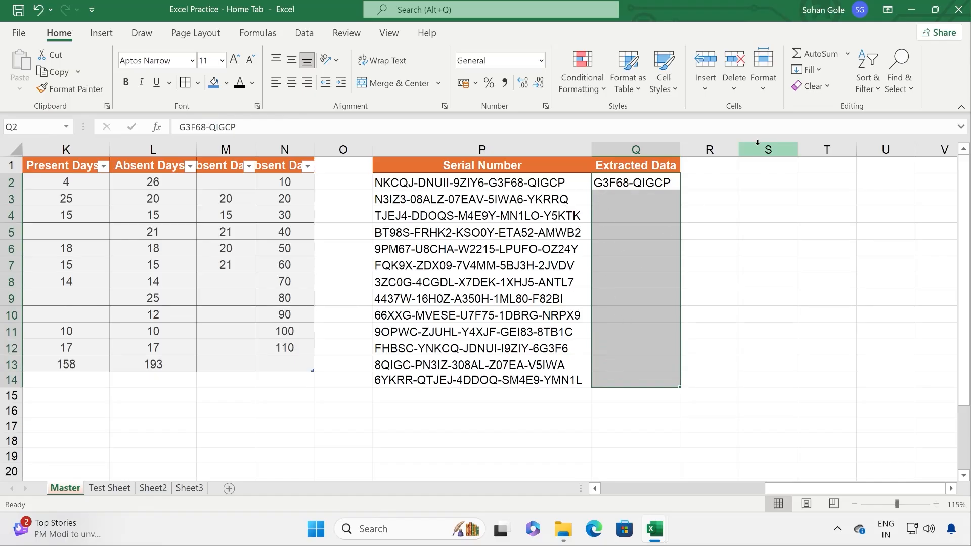
# Step: Flash Fill the selected Extracted Data cells for rows 3 to 14
pyautogui.click(808, 69)
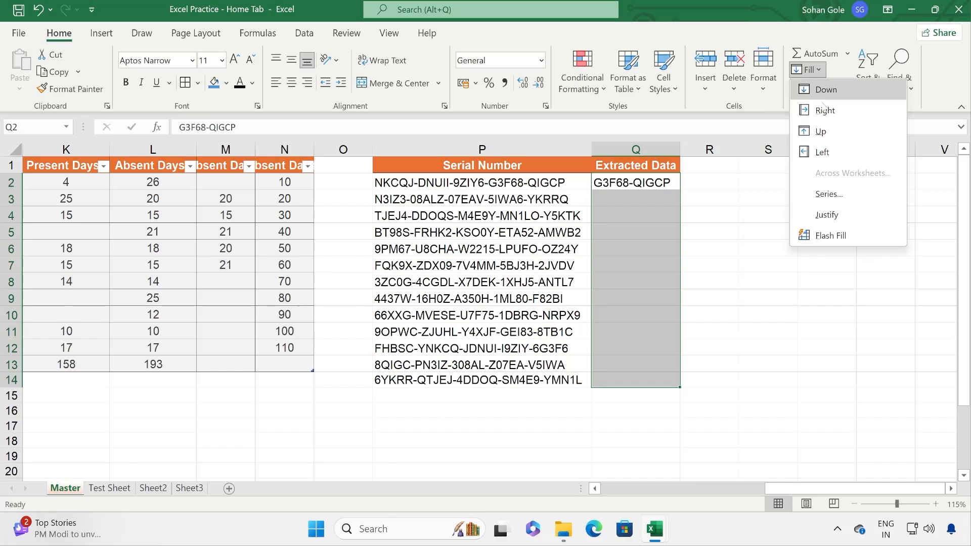
pyautogui.click(836, 237)
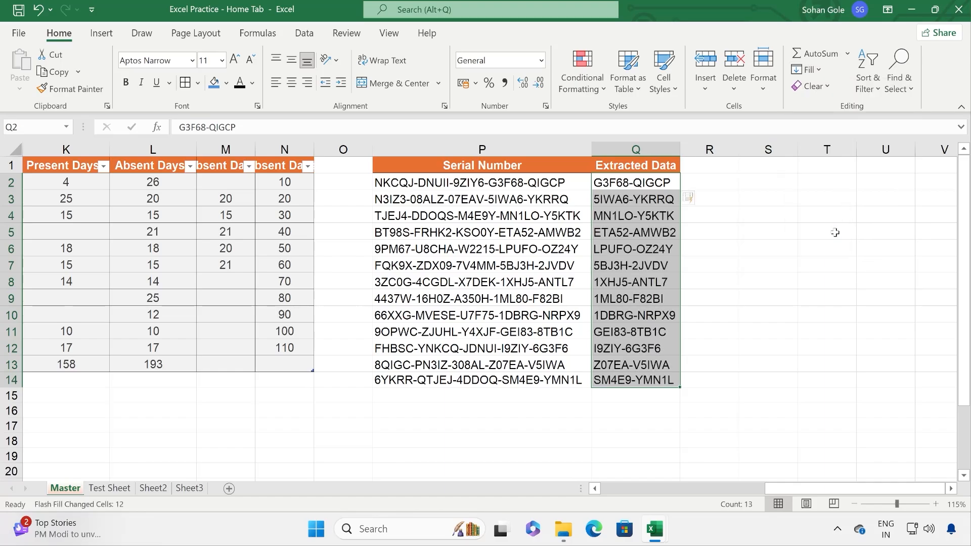
pyautogui.click(729, 291)
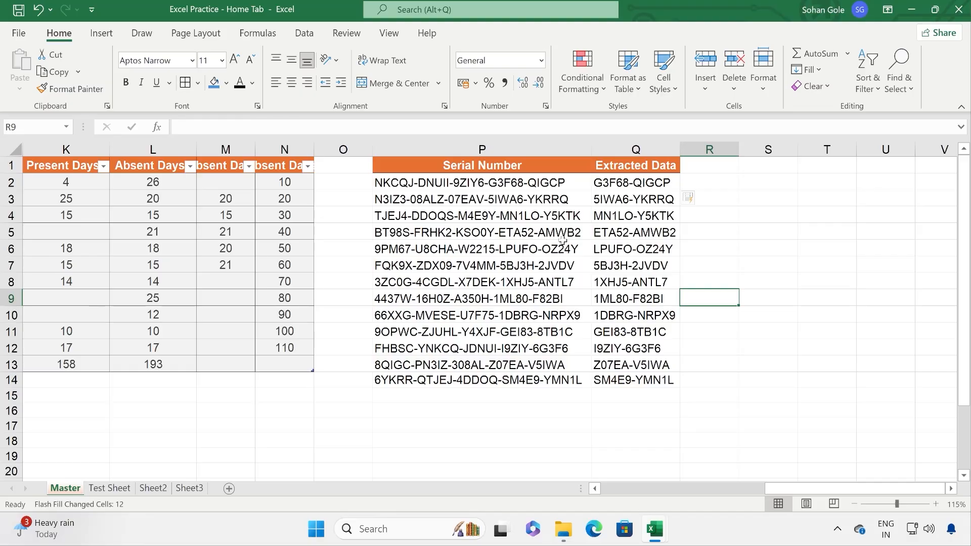
# Step: Clear the duplicate absent-days values in M2:N13
pyautogui.moveTo(771, 489); pyautogui.dragTo(679, 489)
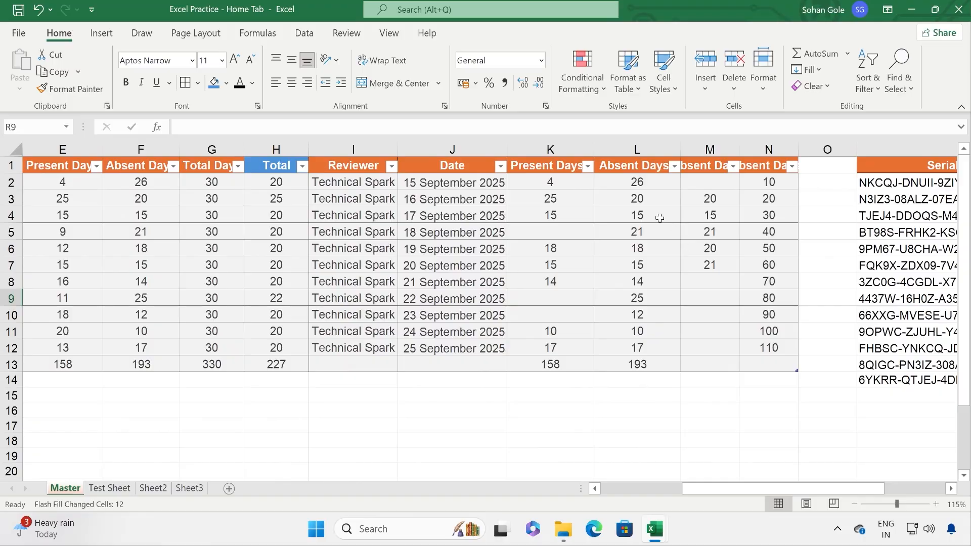
pyautogui.click(563, 234)
pyautogui.click(713, 200)
pyautogui.click(755, 200)
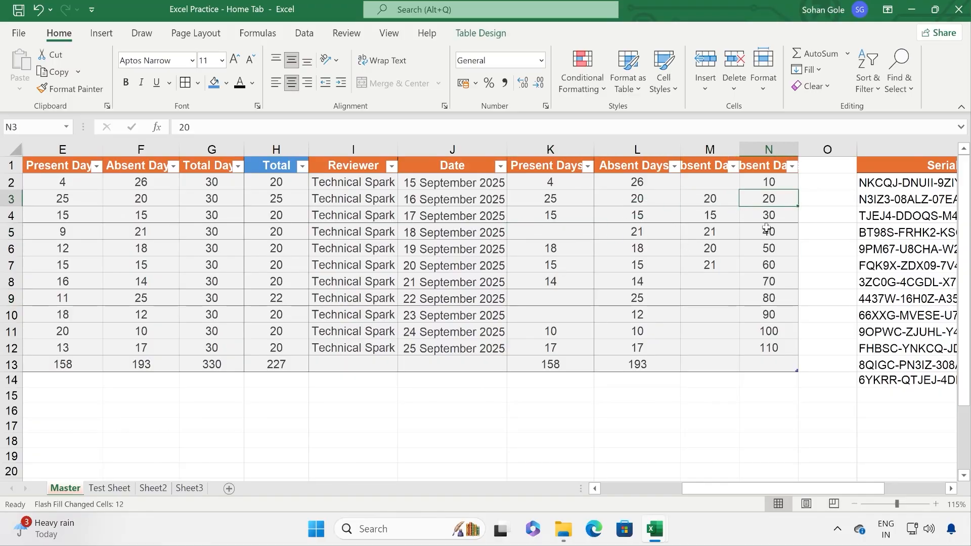
pyautogui.click(765, 231)
pyautogui.click(763, 281)
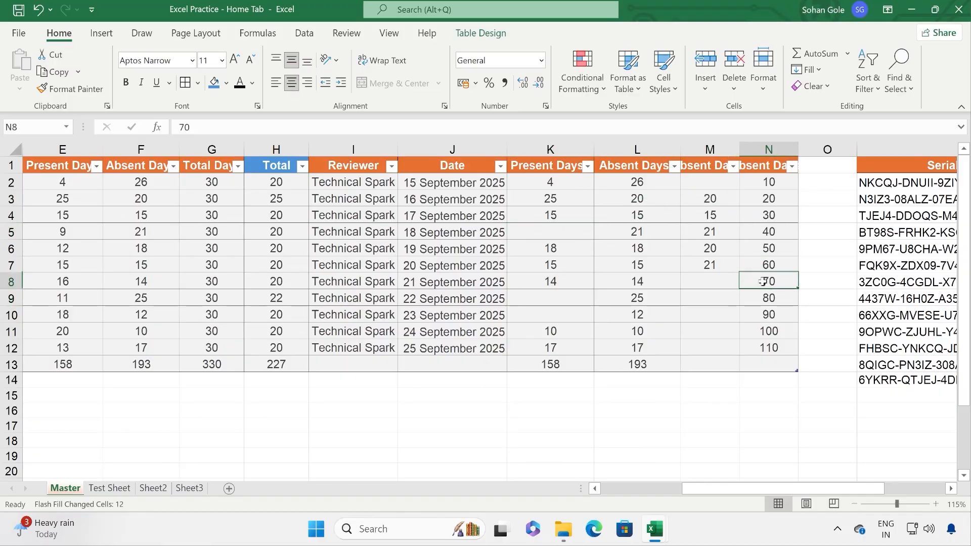
pyautogui.click(698, 183)
pyautogui.moveTo(735, 195); pyautogui.dragTo(763, 382)
pyautogui.press('Delete')
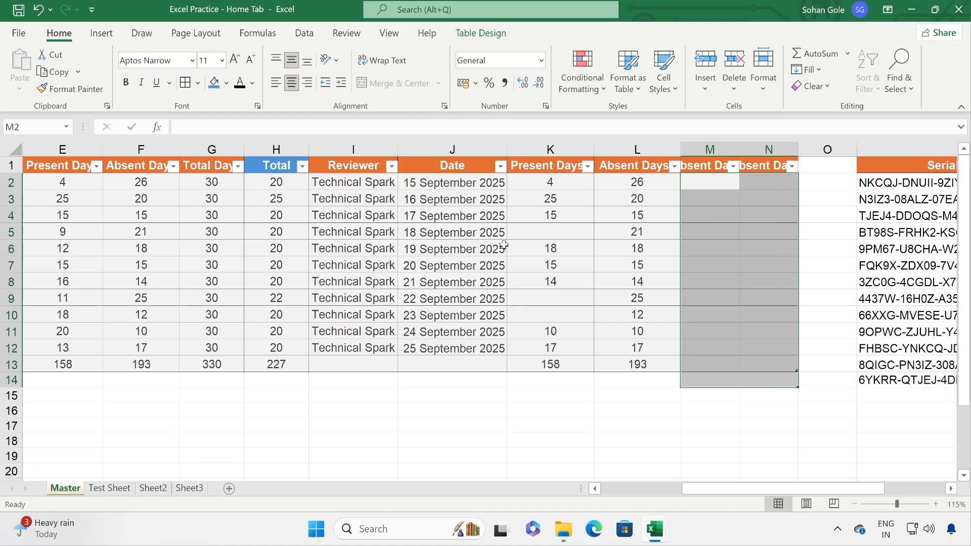
# Step: Enter 4 in the blank Present Days cells K5, K9 and K10
pyautogui.click(563, 219)
pyautogui.click(563, 230)
pyautogui.write('4')
pyautogui.click(558, 301)
pyautogui.write('4')
pyautogui.click(564, 318)
pyautogui.write('4')
# Step: Delete column N, rename M1 to 'Sum', and leave M2 selected for its formula
pyautogui.click(689, 243)
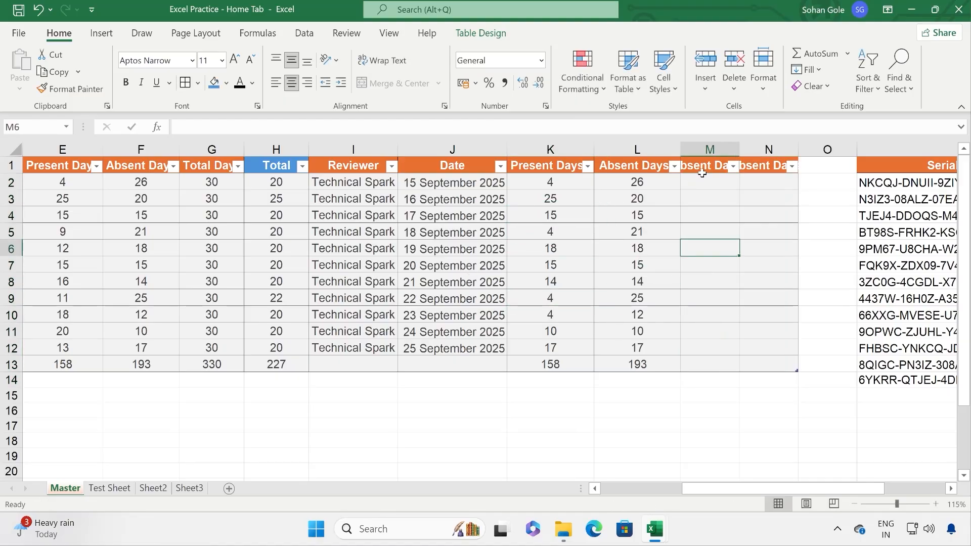
pyautogui.moveTo(712, 148); pyautogui.dragTo(762, 146)
pyautogui.rightClick(762, 146)
pyautogui.click(792, 364)
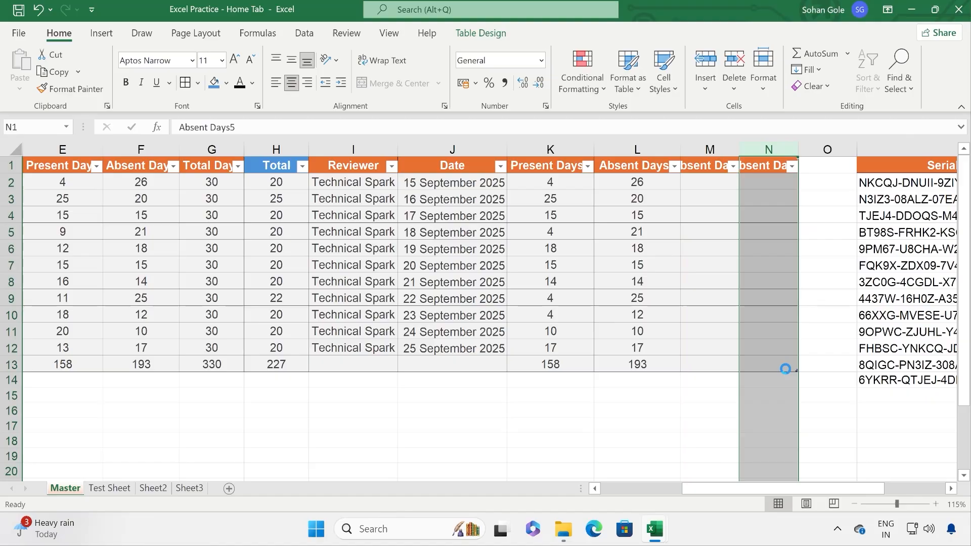
pyautogui.click(703, 165)
pyautogui.write('T')
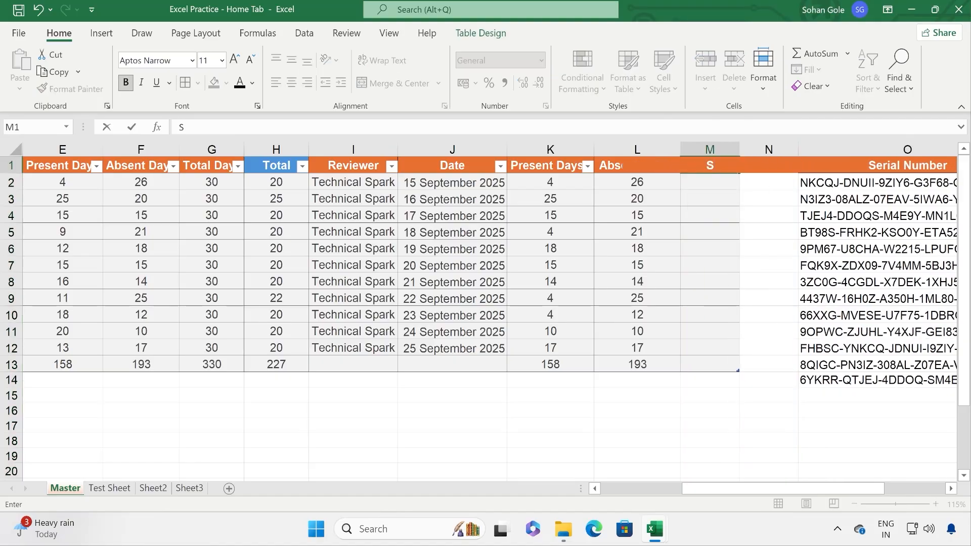
pyautogui.write('um')
pyautogui.press('Return')
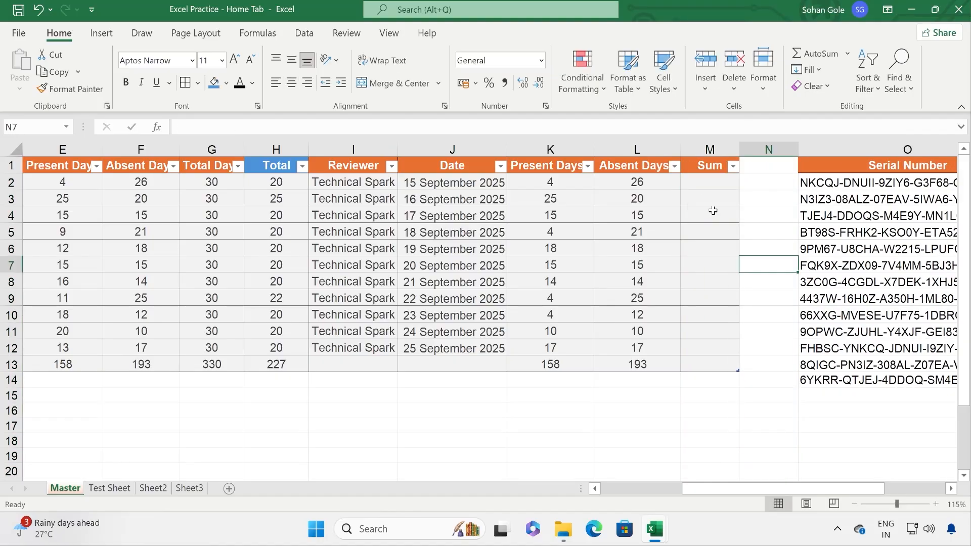
pyautogui.click(710, 178)
pyautogui.write('=')
pyautogui.press('BackSpace')
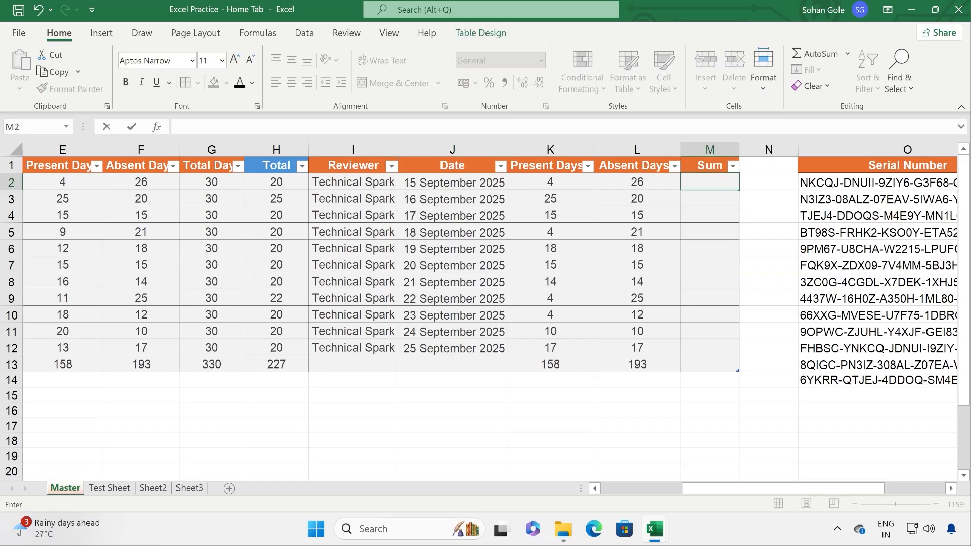
pyautogui.press('Escape')
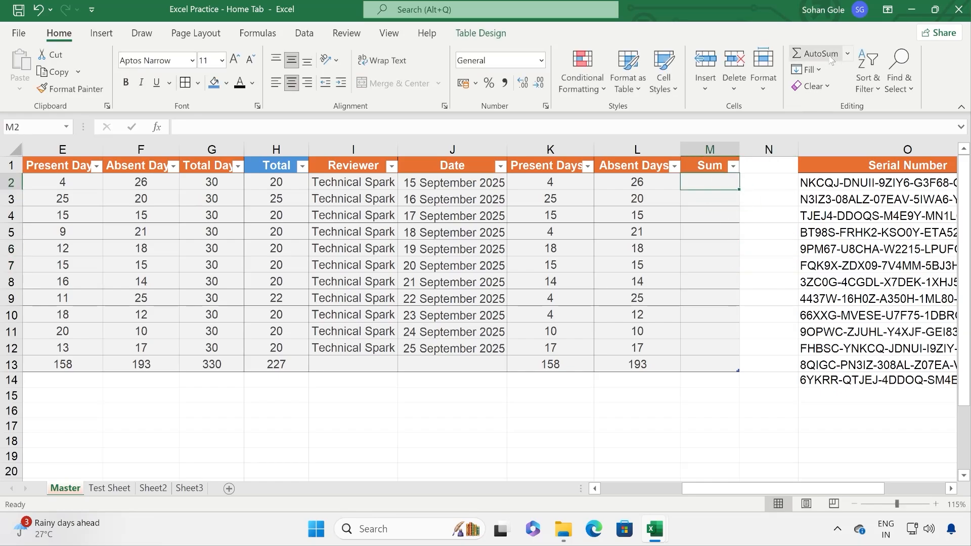
# Step: AutoSum Present and Absent Days into column M from M2, verifying rows 3, 10 and 11 in the status bar
pyautogui.click(847, 54)
pyautogui.click(835, 75)
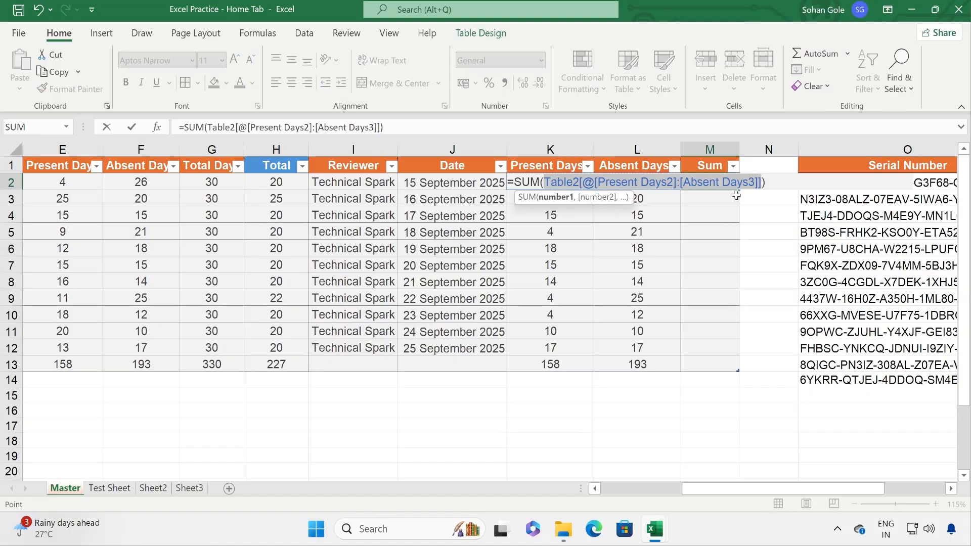
pyautogui.press('Return')
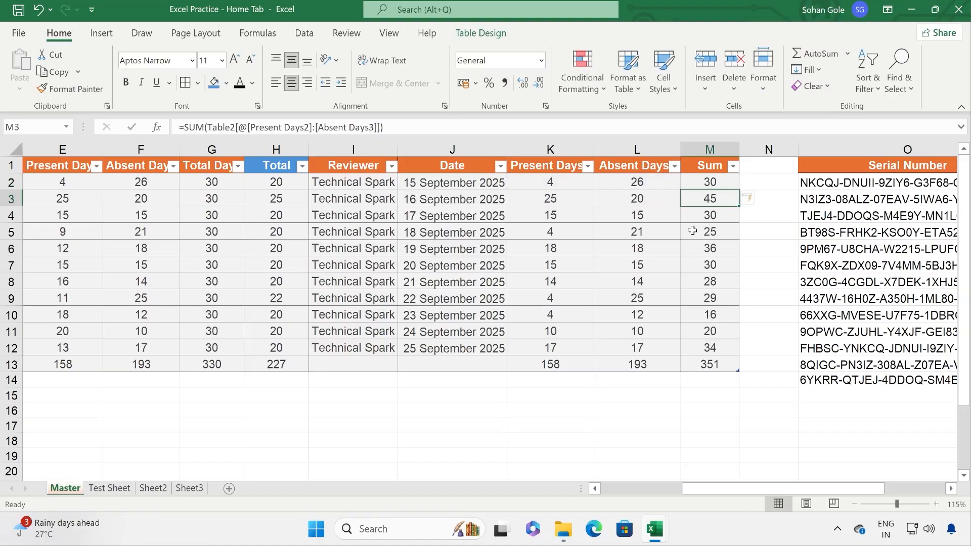
pyautogui.moveTo(580, 198); pyautogui.dragTo(630, 202)
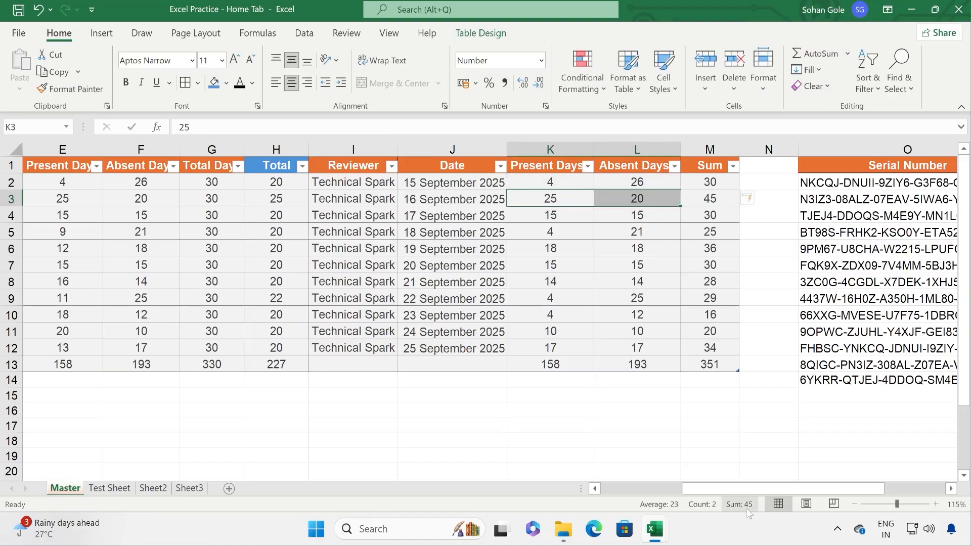
pyautogui.moveTo(556, 331); pyautogui.dragTo(672, 332)
pyautogui.moveTo(561, 315); pyautogui.dragTo(679, 316)
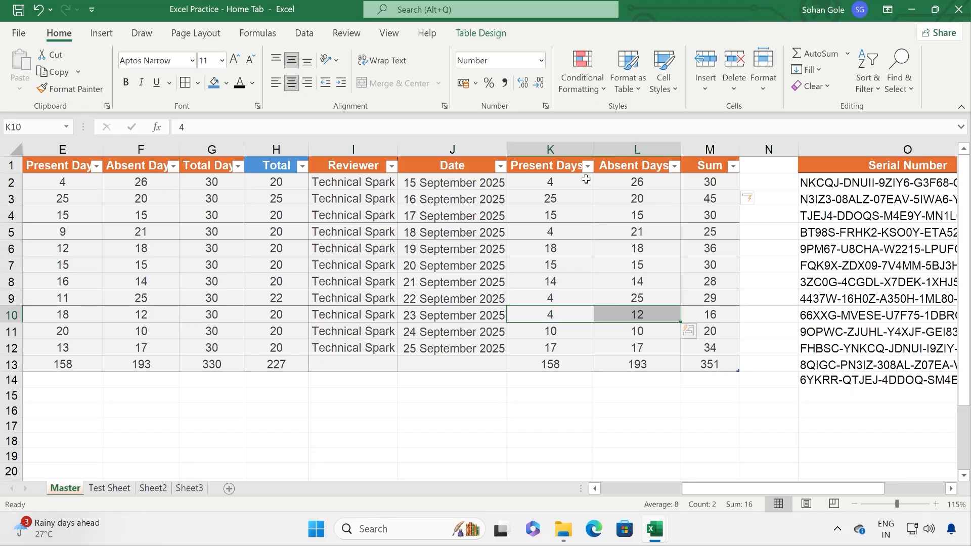
# Step: Change L2 to the text '26 Days' and check how the row's Sum changes
pyautogui.doubleClick(672, 182)
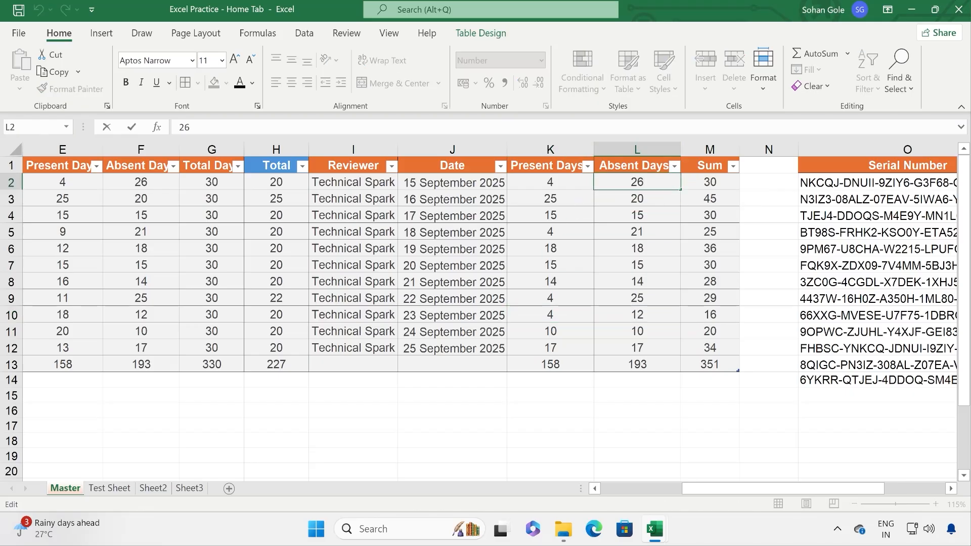
pyautogui.write('Days')
pyautogui.press('Return')
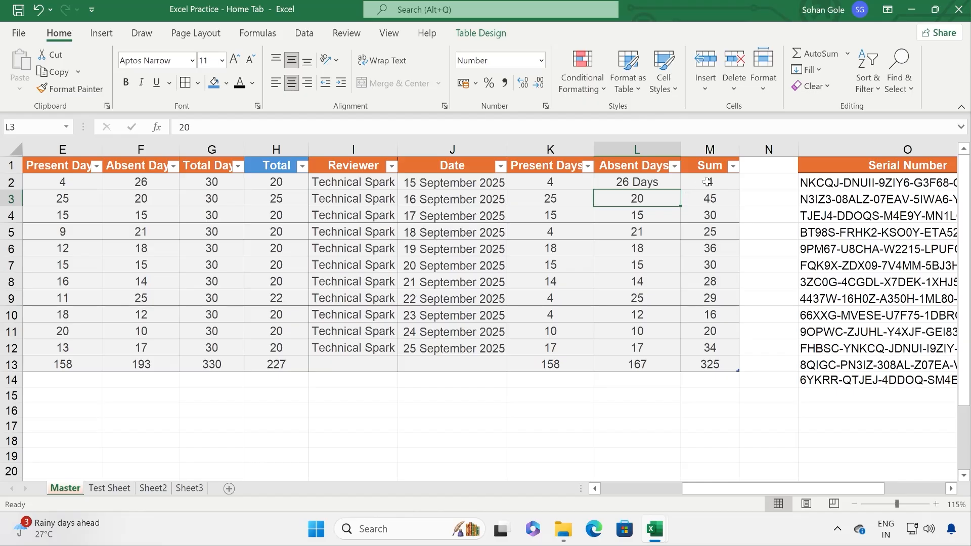
pyautogui.click(662, 182)
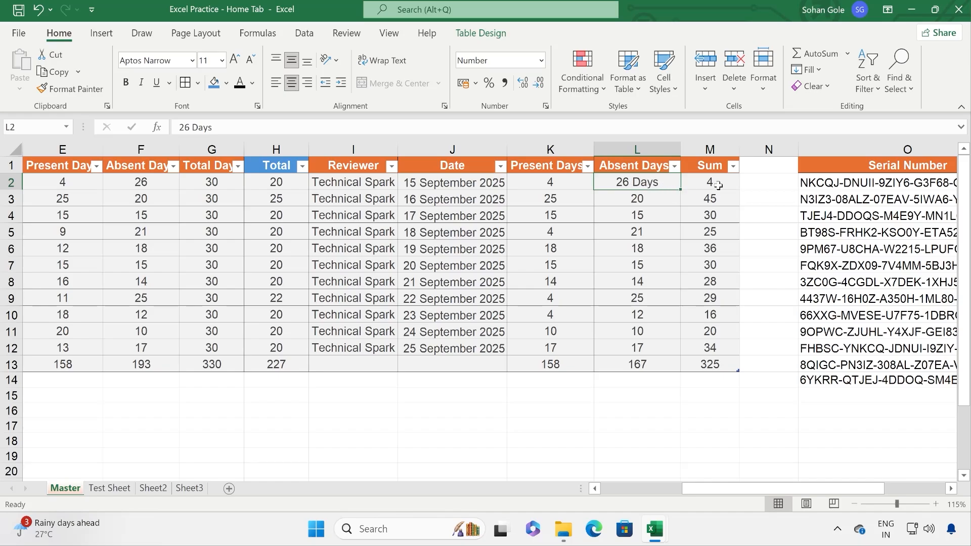
pyautogui.click(556, 184)
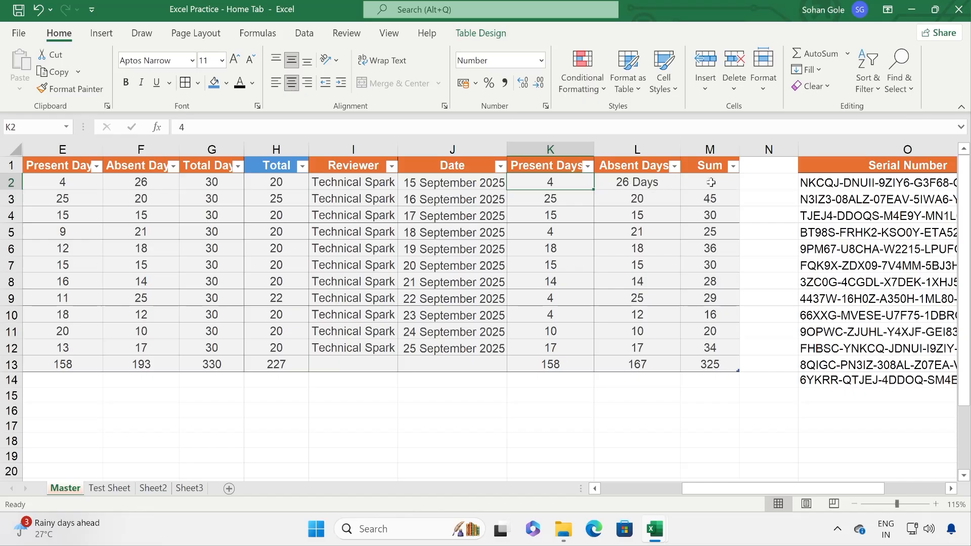
# Step: Change K3 to '25 Days', inspect L3, then undo the text edit
pyautogui.click(585, 200)
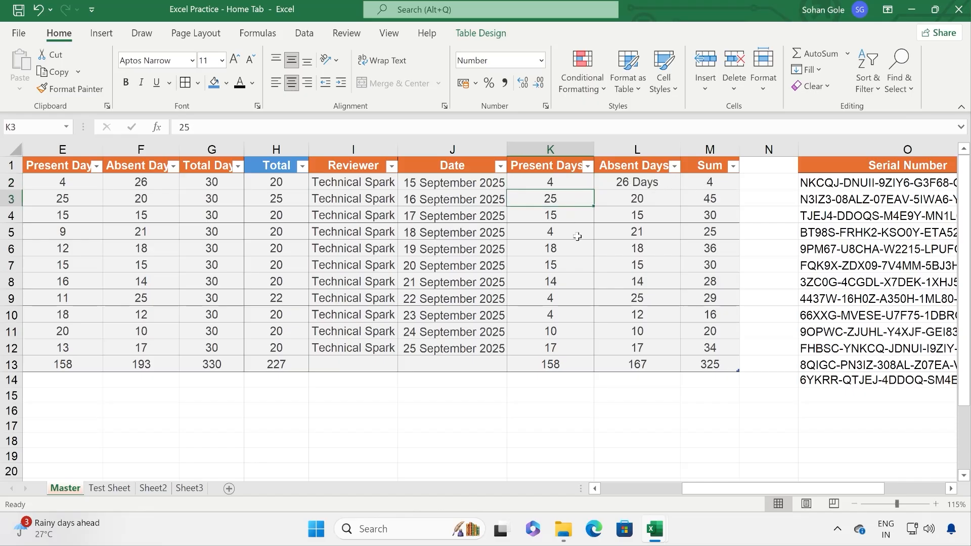
pyautogui.press('F2')
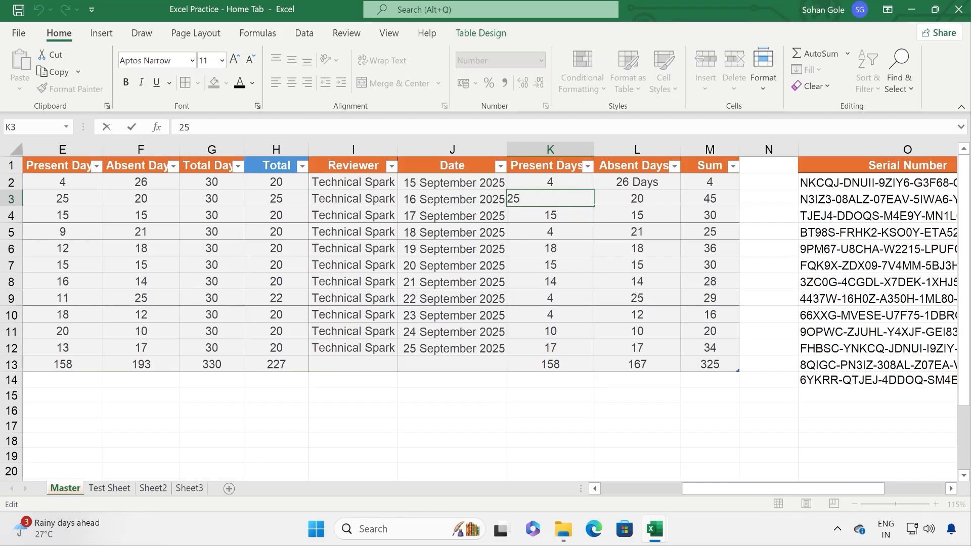
pyautogui.write('Days')
pyautogui.press('Return')
pyautogui.click(641, 202)
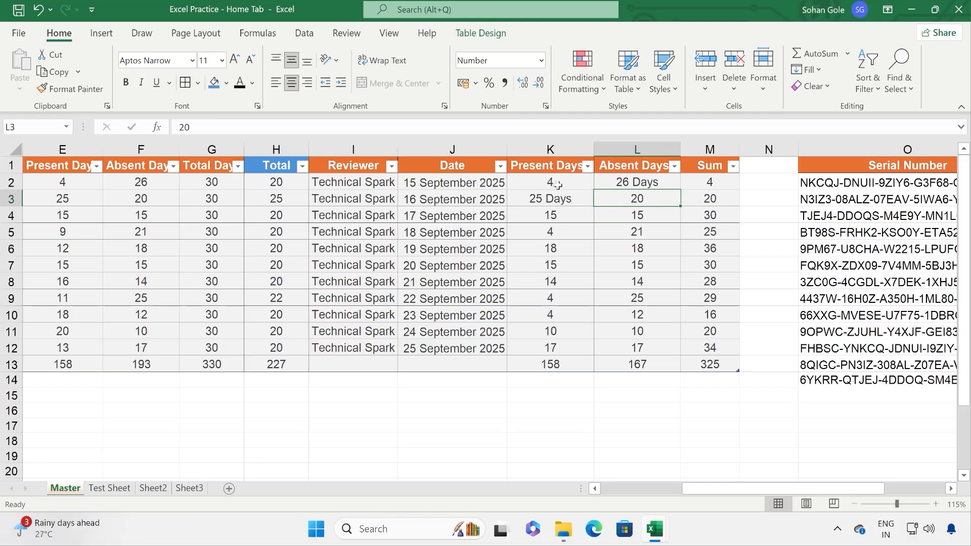
pyautogui.hotkey('ctrl', 'z')
pyautogui.hotkey('ctrl', 'z')
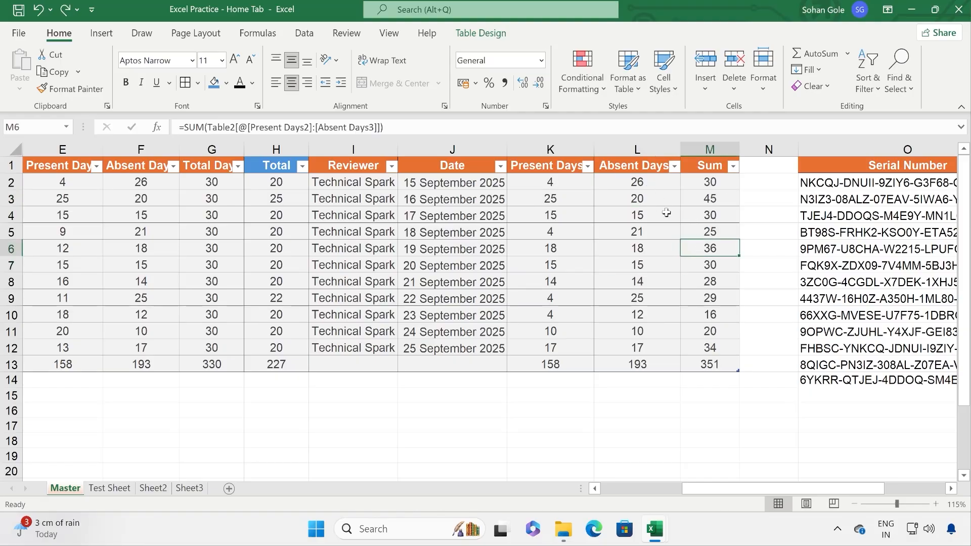
# Step: Apply the custom number format # "Days" to the Present and Absent Days values in K2:L12
pyautogui.moveTo(546, 184); pyautogui.dragTo(624, 359)
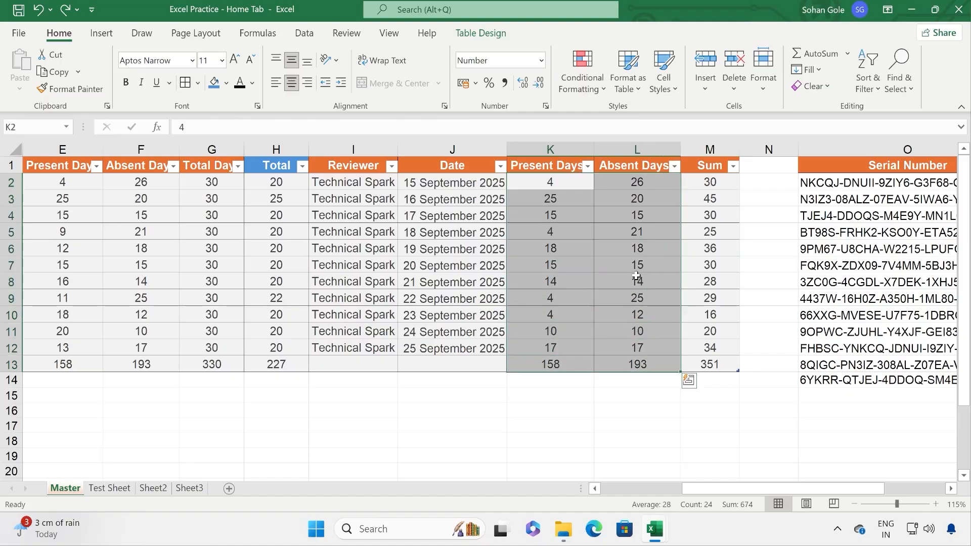
pyautogui.moveTo(549, 183); pyautogui.dragTo(668, 351)
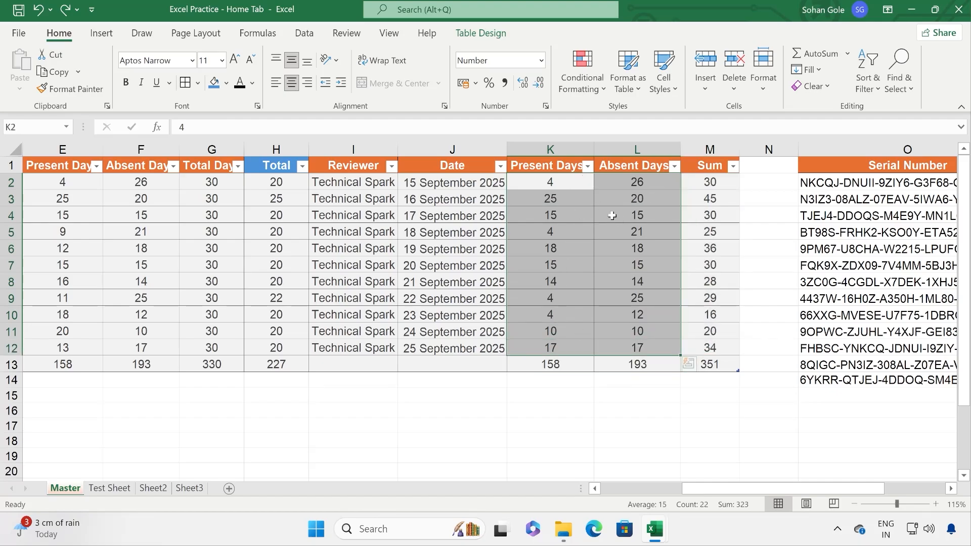
pyautogui.click(547, 106)
pyautogui.click(467, 71)
pyautogui.rightClick(580, 233)
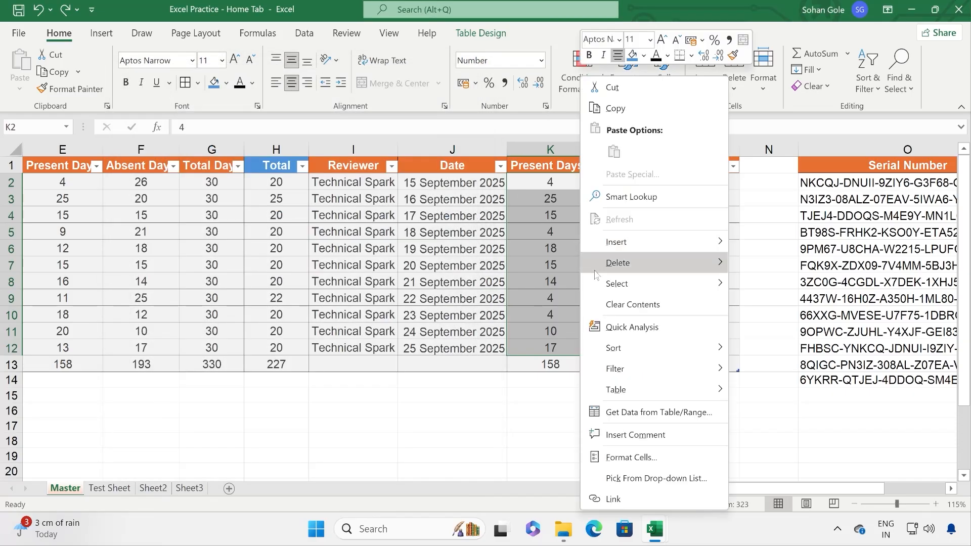
pyautogui.click(658, 458)
pyautogui.moveTo(617, 138); pyautogui.dragTo(246, 113)
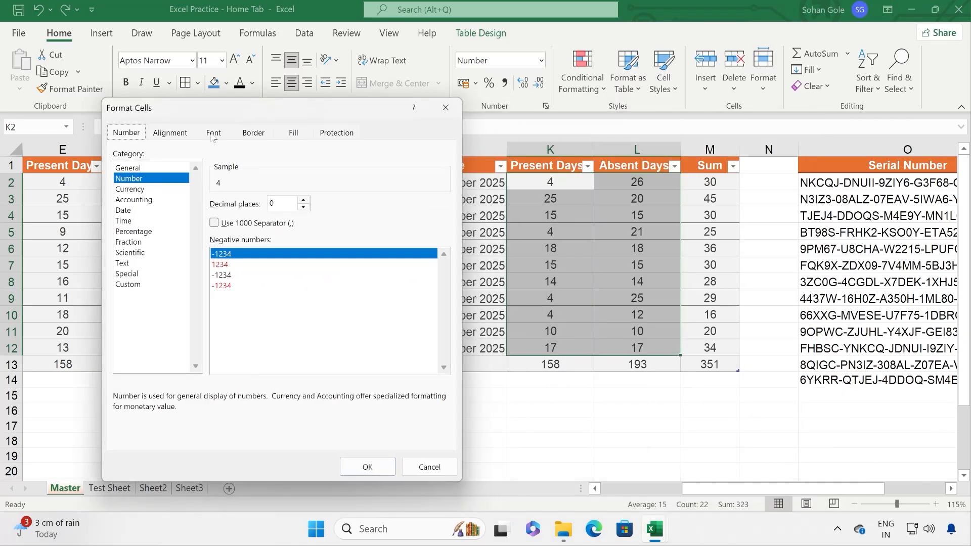
pyautogui.click(128, 285)
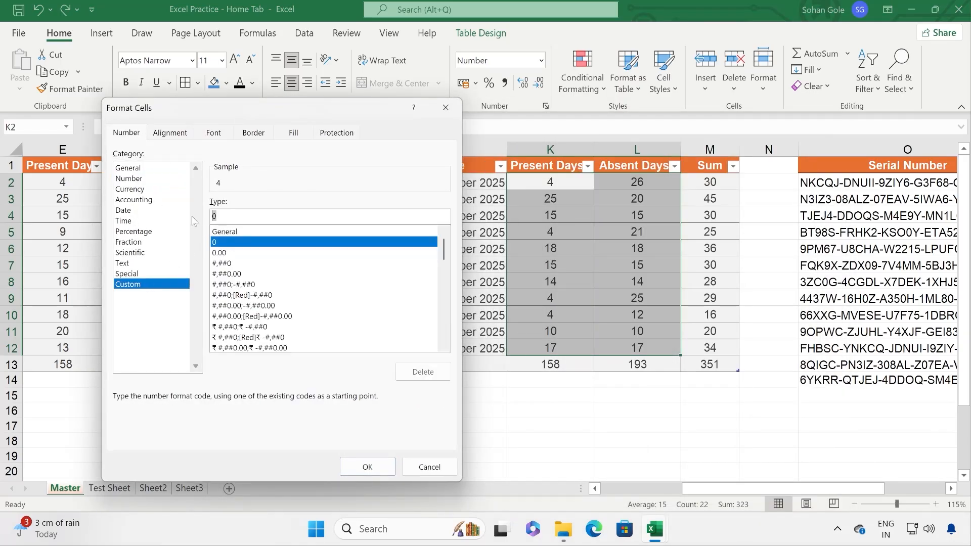
pyautogui.write('# "Days')
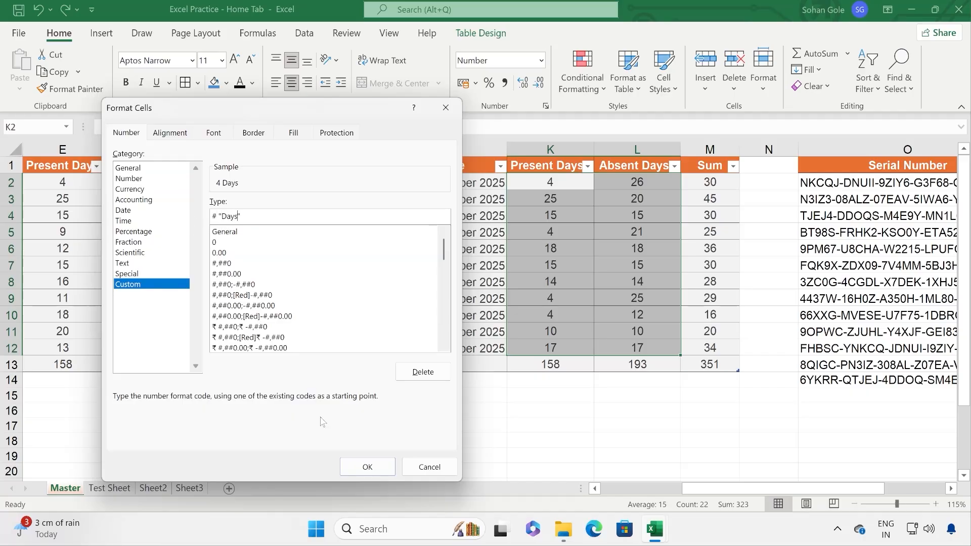
pyautogui.click(367, 467)
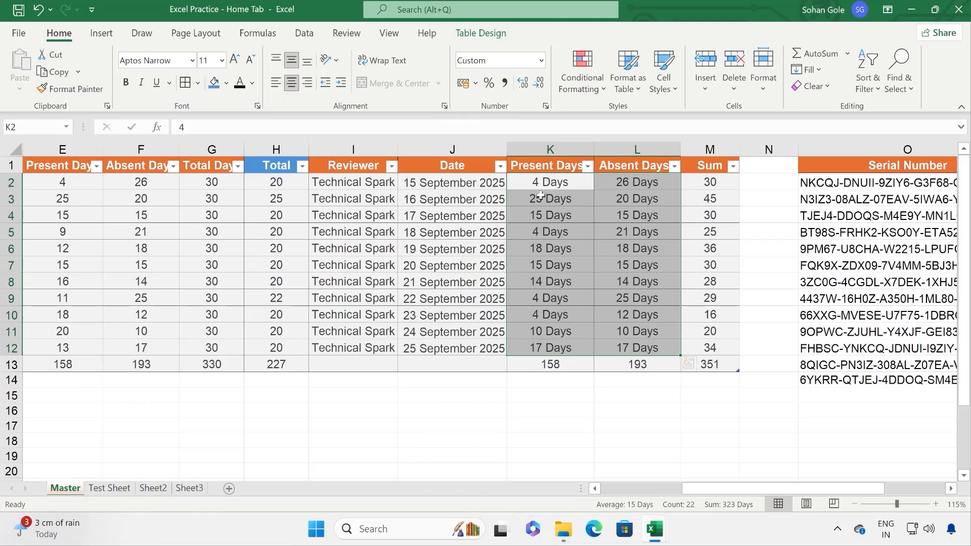
pyautogui.click(540, 196)
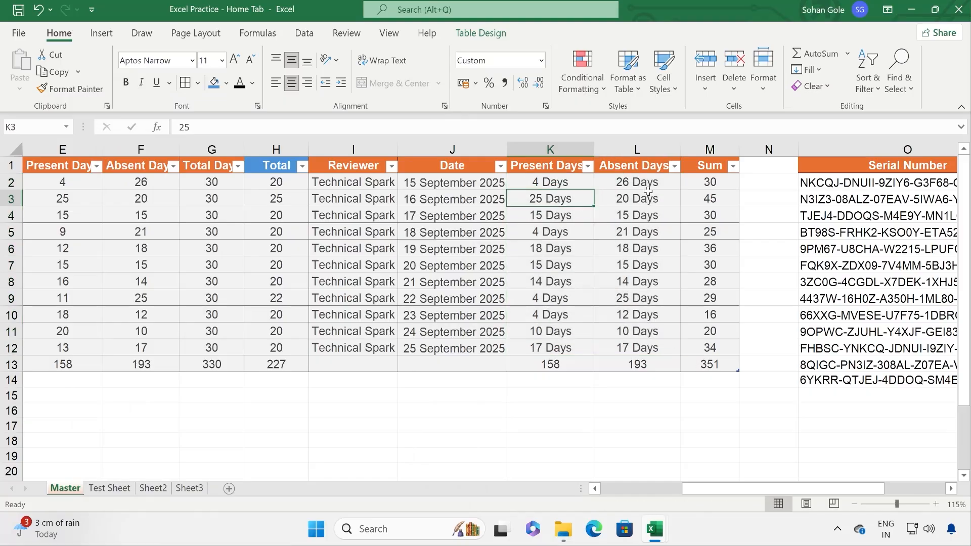
# Step: Change row 4's Absent Days in L4 from 15 to 25 and check its Sum is now 40
pyautogui.moveTo(708, 183); pyautogui.dragTo(709, 345)
pyautogui.click(627, 217)
pyautogui.press('F2')
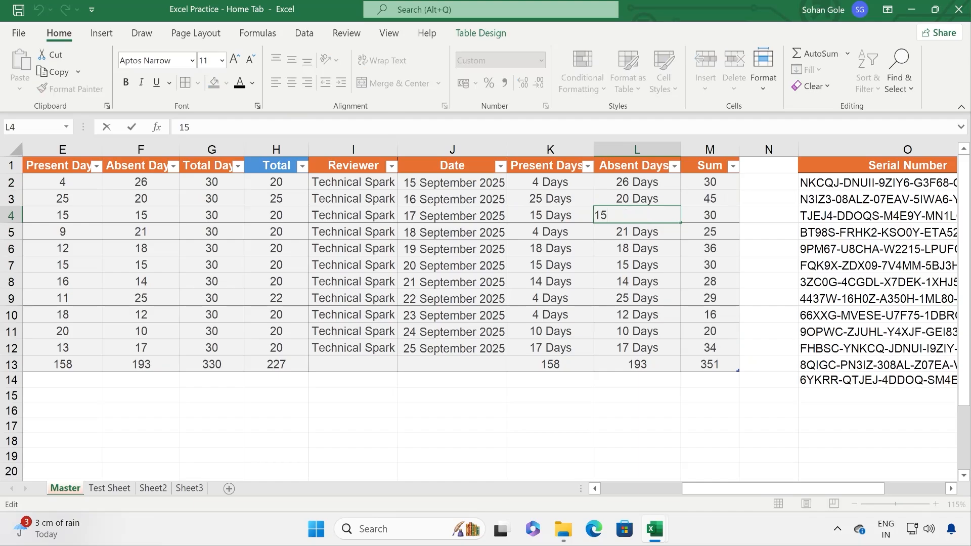
pyautogui.moveTo(601, 216); pyautogui.dragTo(517, 215)
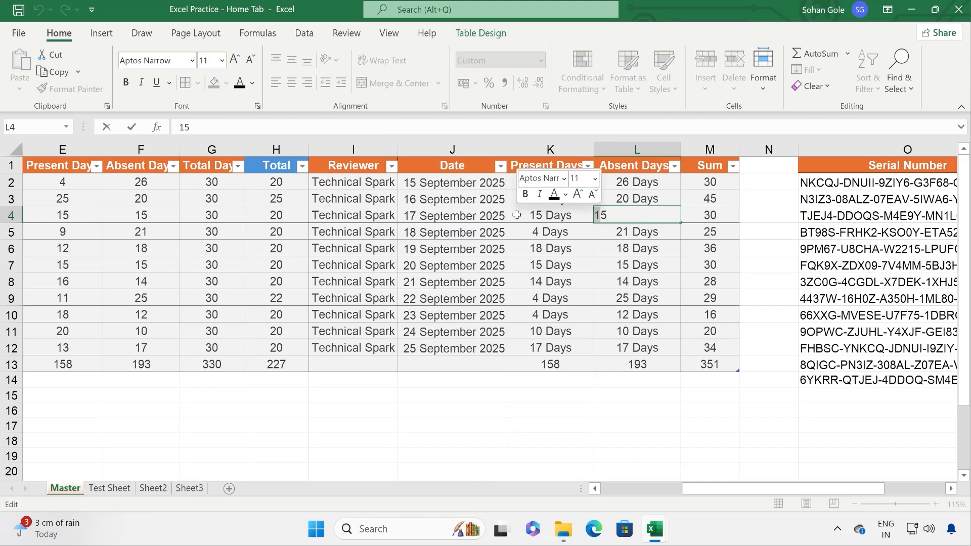
pyautogui.write('2')
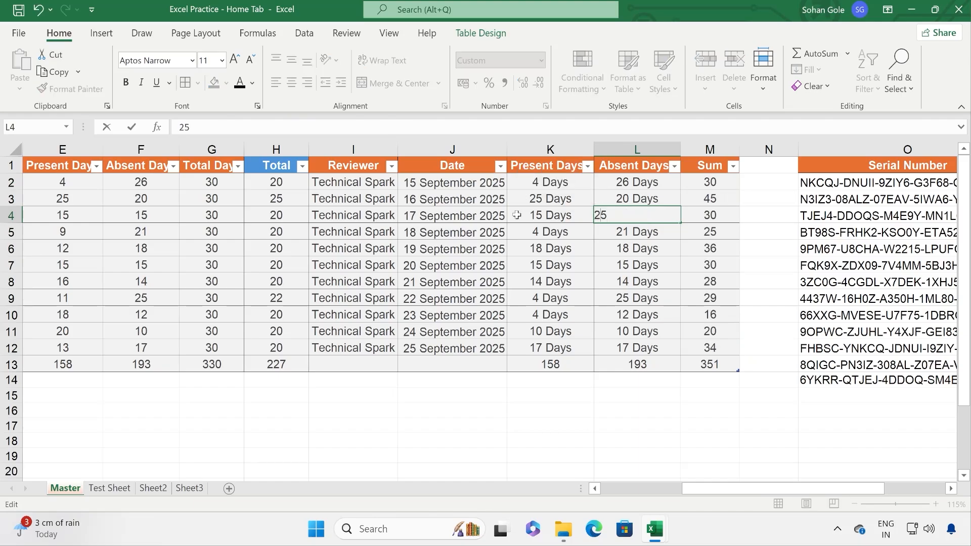
pyautogui.press('Return')
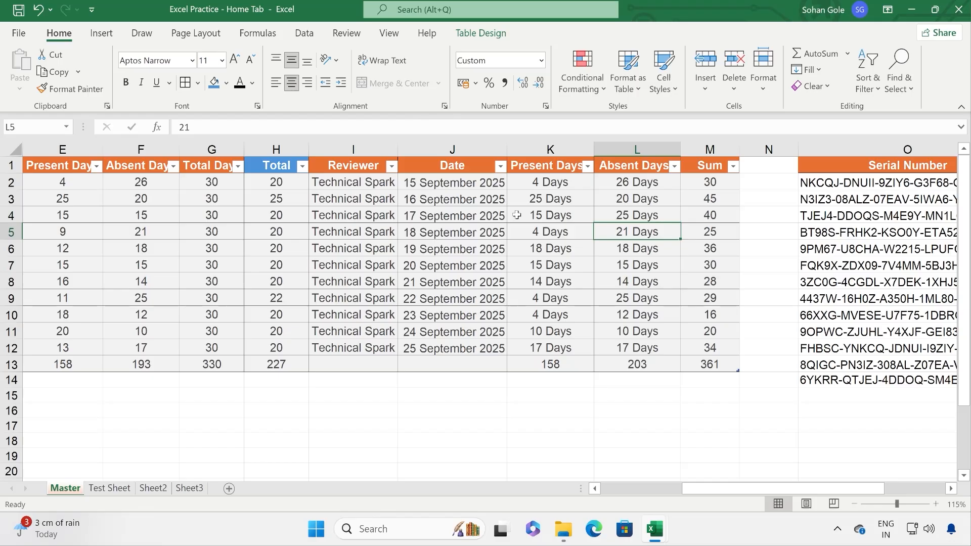
pyautogui.click(691, 218)
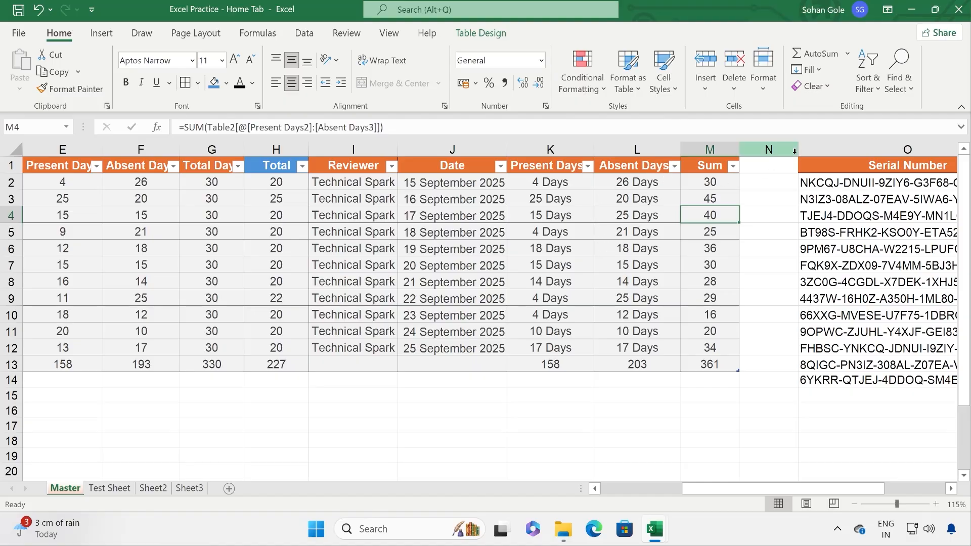
# Step: Look through the Clear options on the table without clearing anything
pyautogui.click(828, 89)
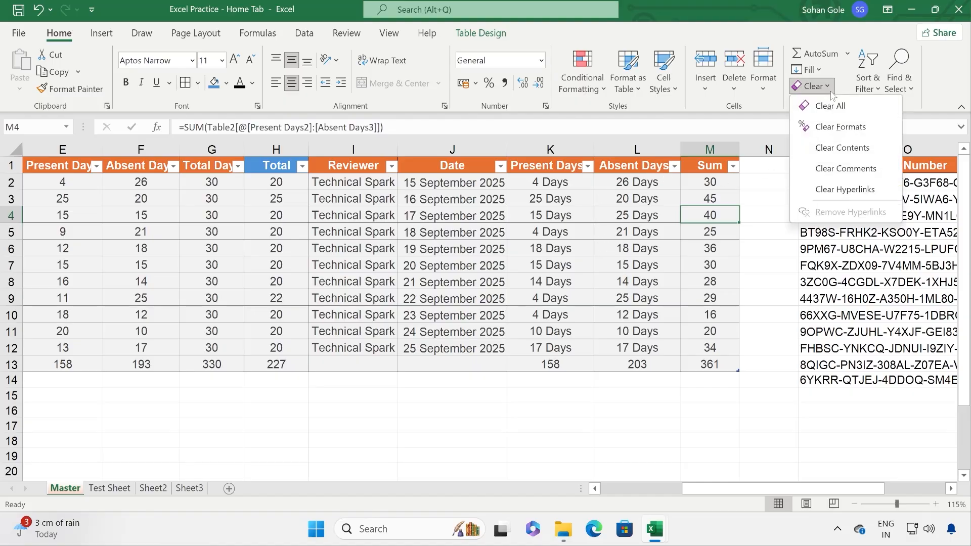
pyautogui.click(723, 185)
pyautogui.moveTo(723, 185); pyautogui.dragTo(354, 298)
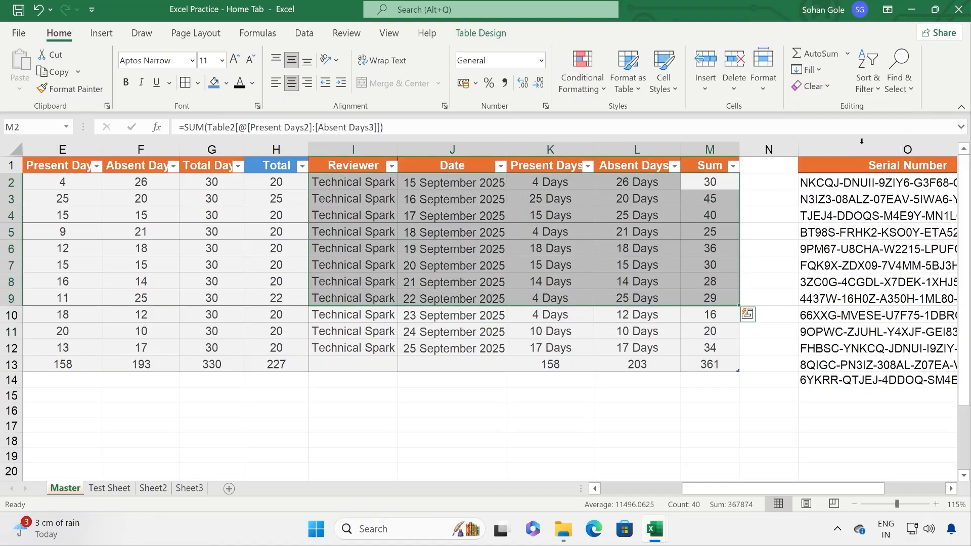
pyautogui.click(591, 243)
pyautogui.click(826, 87)
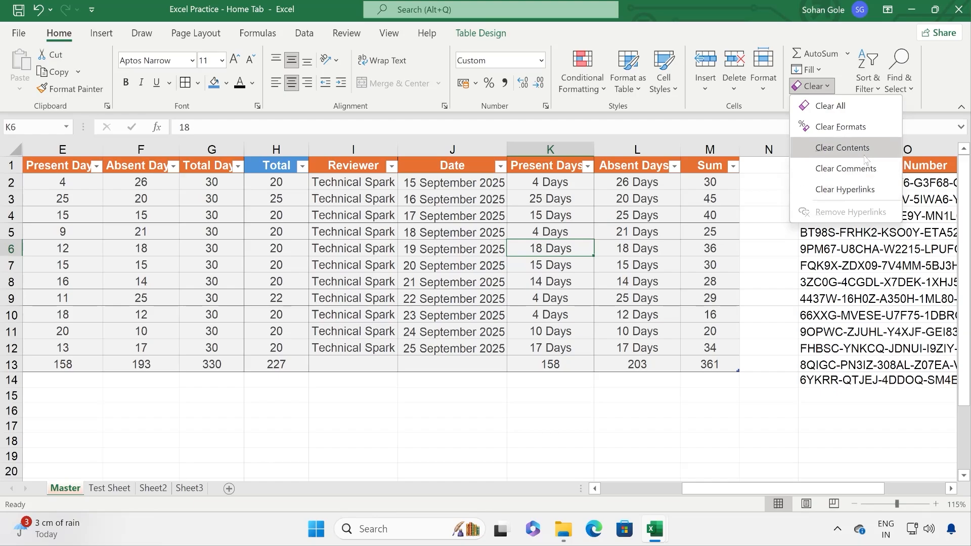
pyautogui.click(606, 267)
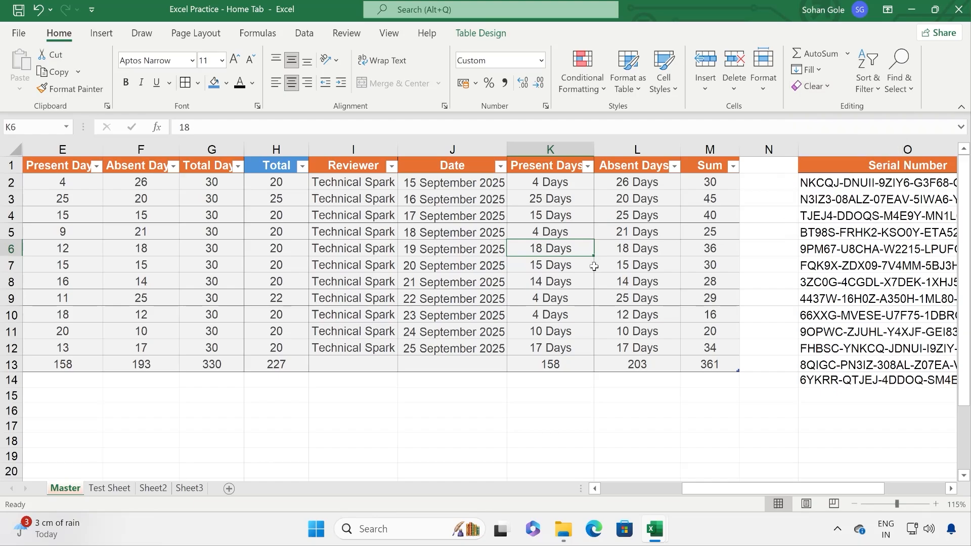
pyautogui.click(645, 233)
# Step: Clear All on the Serial Number header in O1, then undo it
pyautogui.click(857, 170)
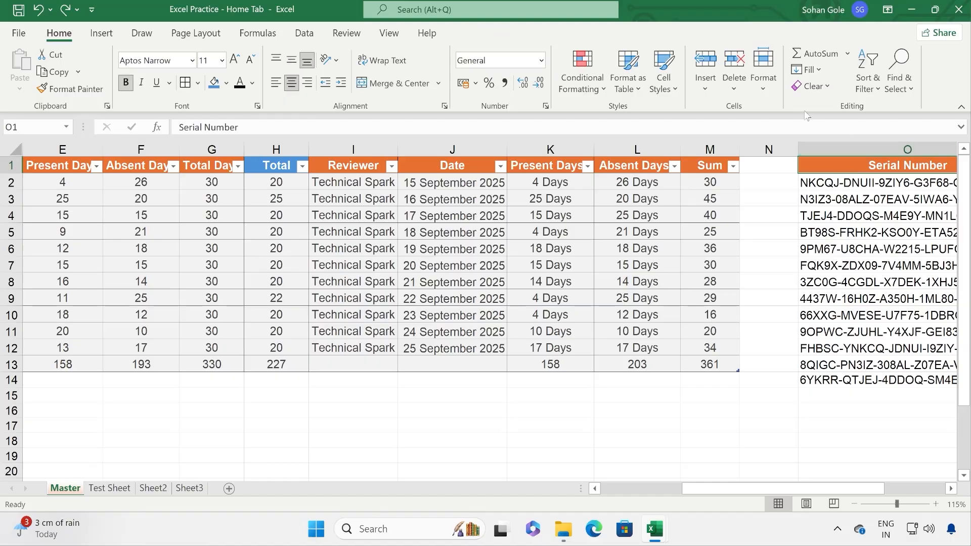
pyautogui.click(828, 87)
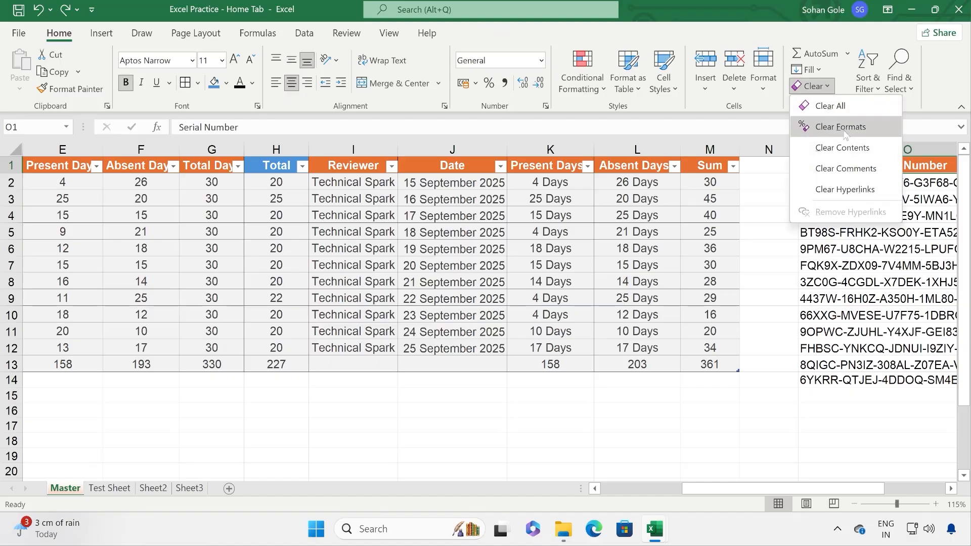
pyautogui.click(845, 106)
pyautogui.click(612, 234)
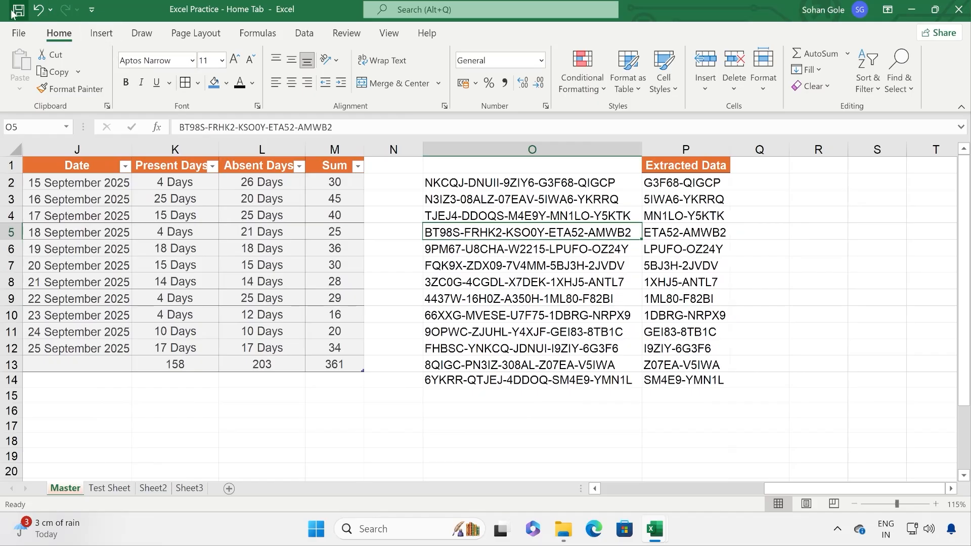
pyautogui.hotkey('ctrl', 'z')
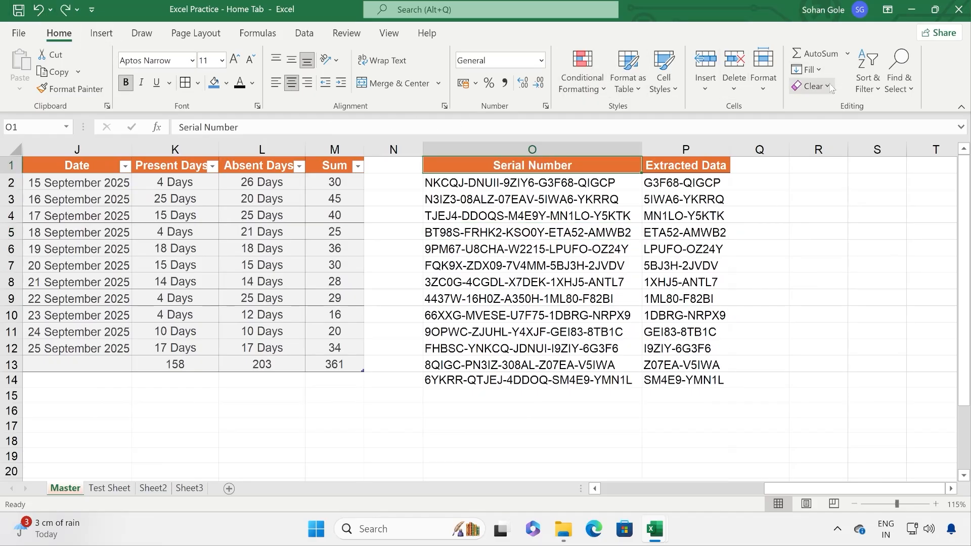
# Step: Clear only the formats from O1, leaving the Serial Number header as plain text
pyautogui.click(827, 87)
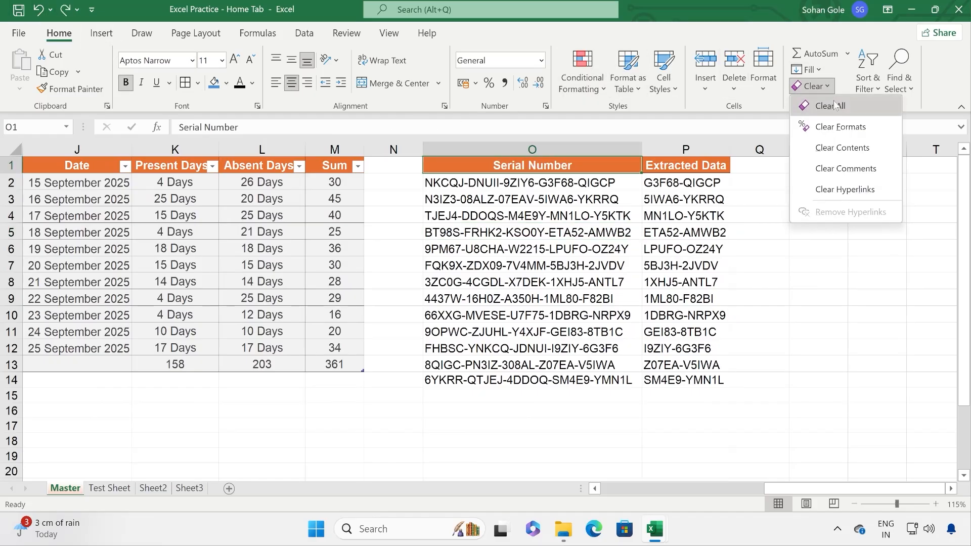
pyautogui.click(848, 133)
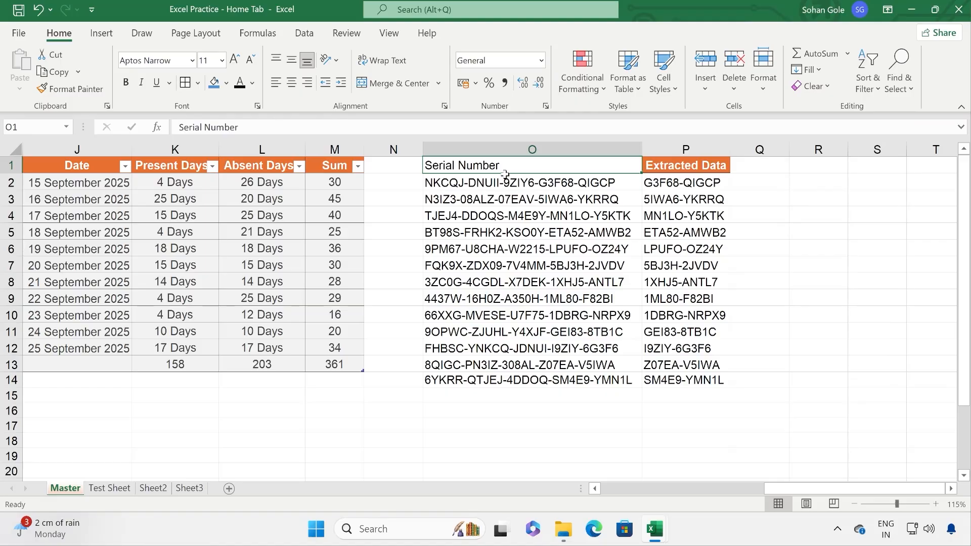
pyautogui.click(822, 86)
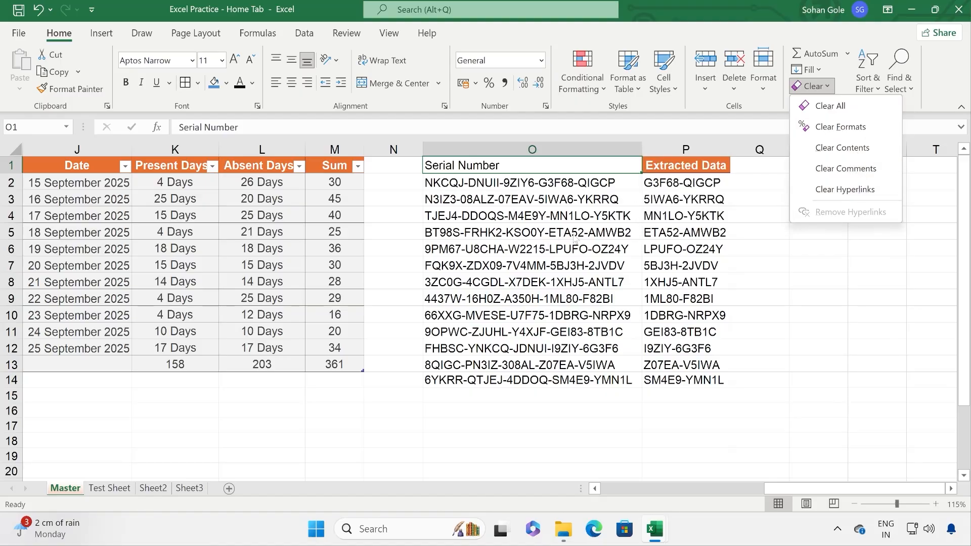
pyautogui.click(592, 215)
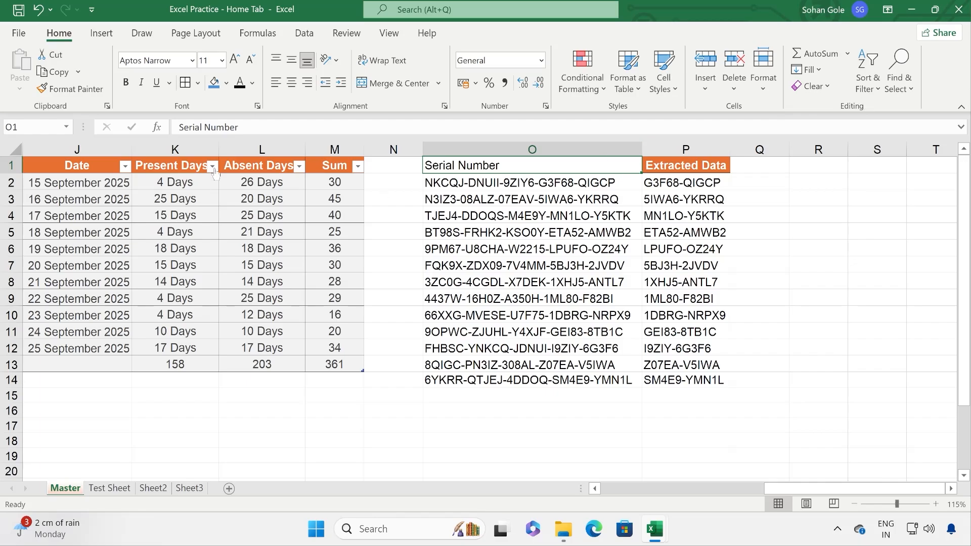
pyautogui.click(232, 167)
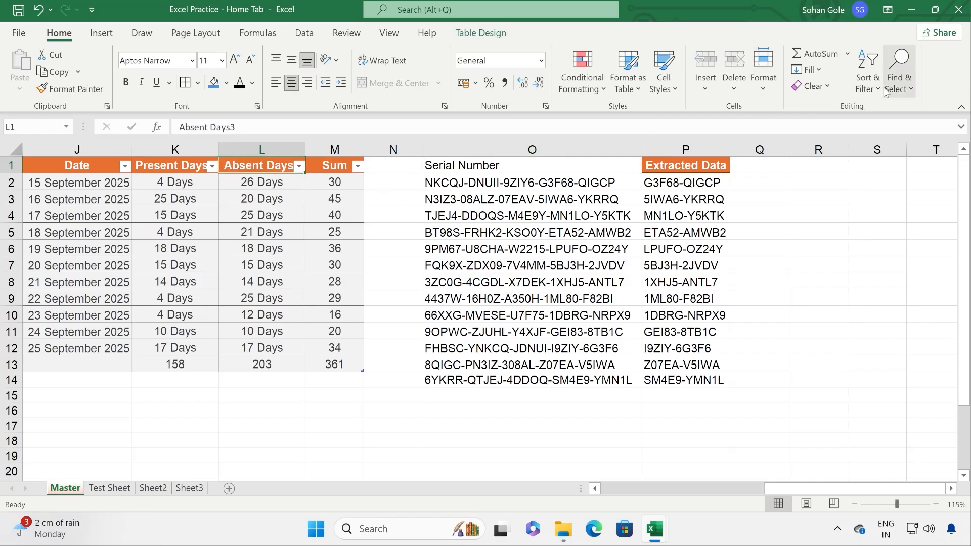
# Step: Add filter arrows to the CEO table headers, toggling Filter off and back on
pyautogui.click(393, 199)
pyautogui.hscroll(-5, 688, 258)
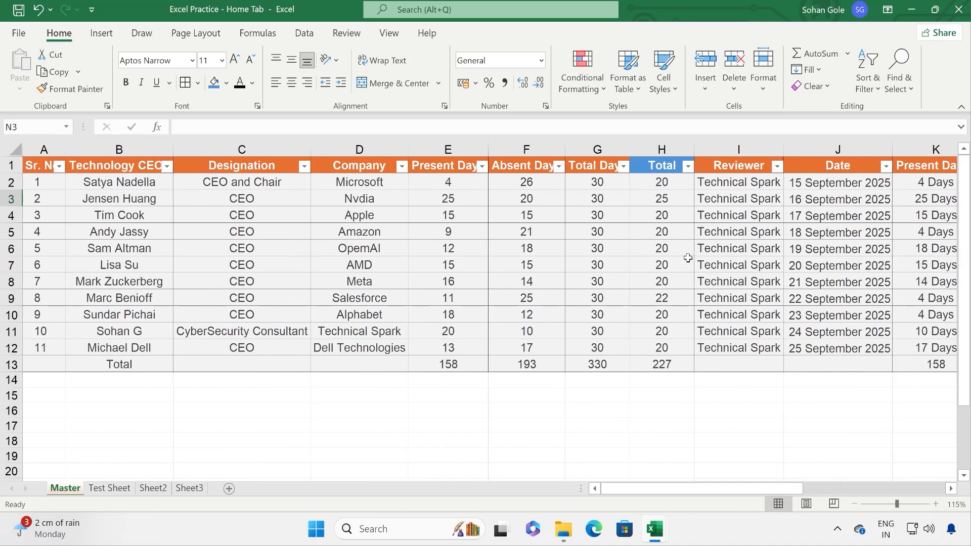
pyautogui.click(877, 91)
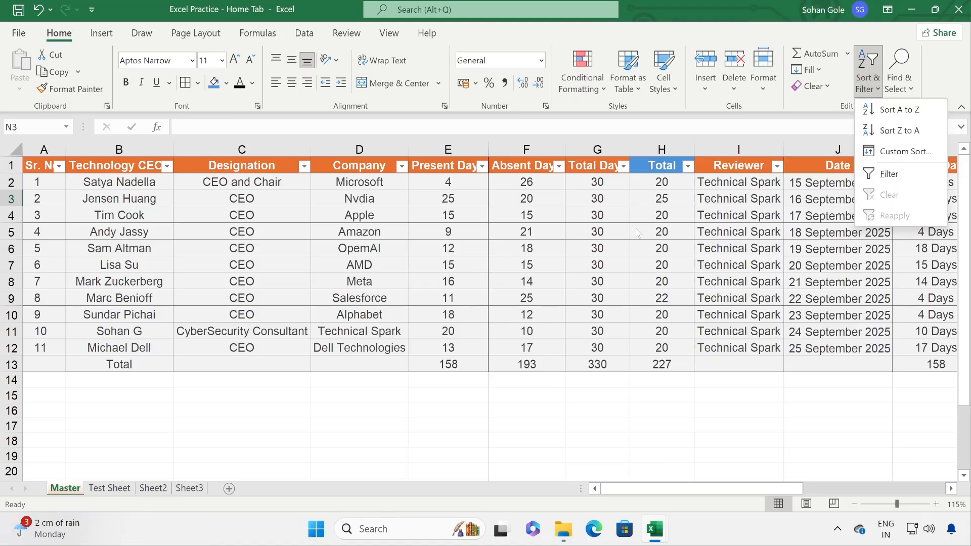
pyautogui.click(307, 225)
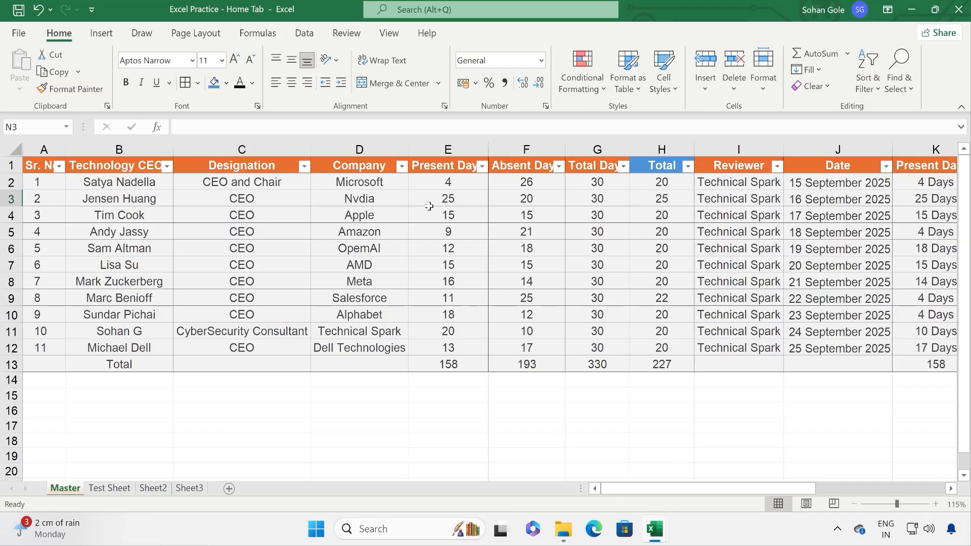
pyautogui.click(150, 166)
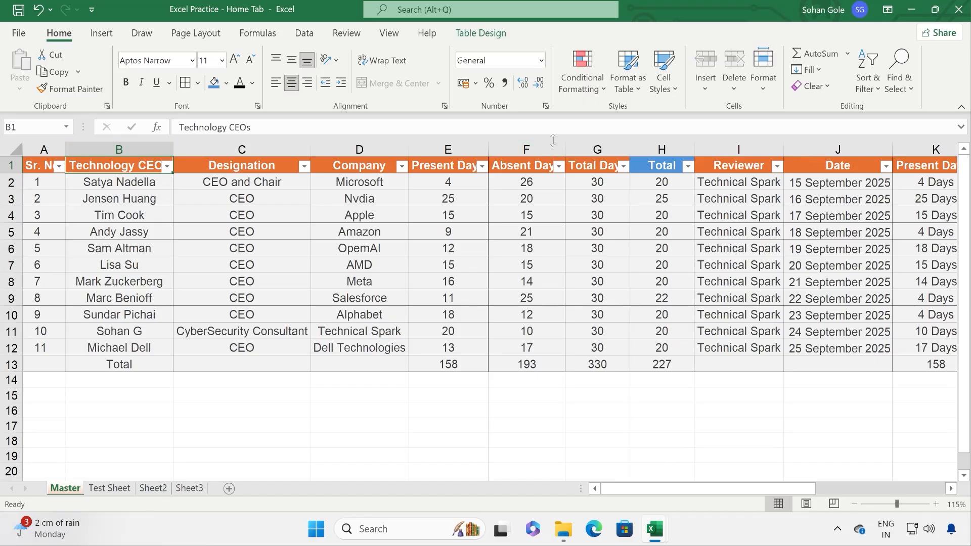
pyautogui.click(868, 76)
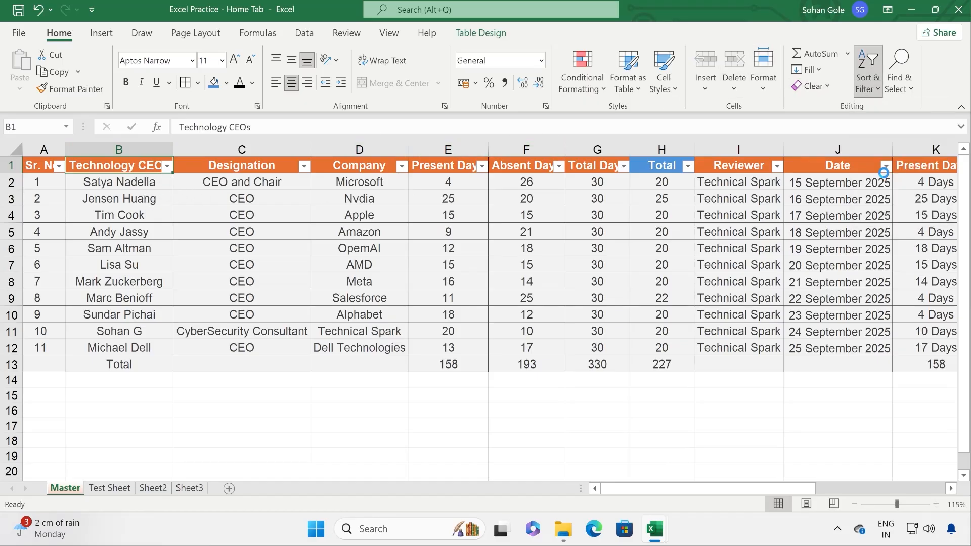
pyautogui.click(889, 174)
pyautogui.click(868, 75)
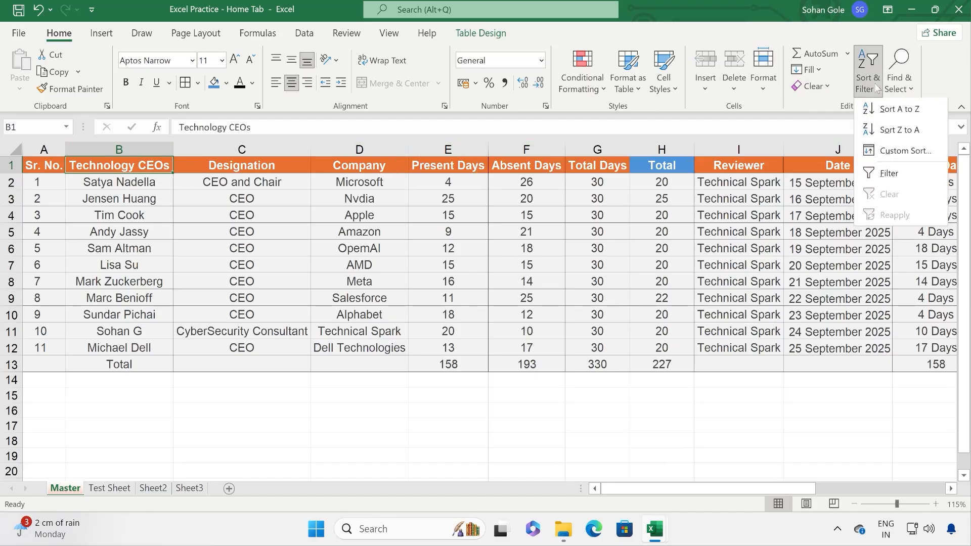
pyautogui.click(879, 174)
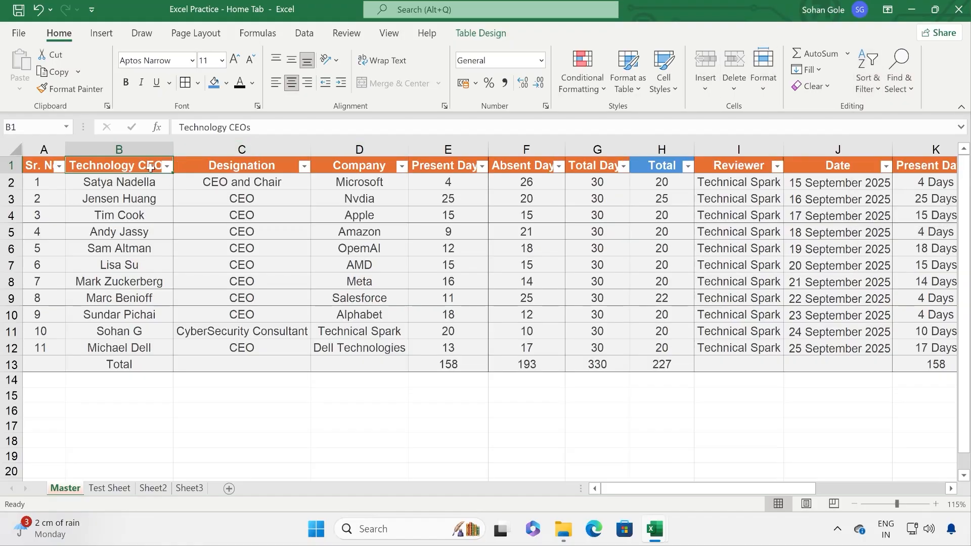
# Step: Sort the table A to Z by Technology CEO name, then undo the sort
pyautogui.click(165, 166)
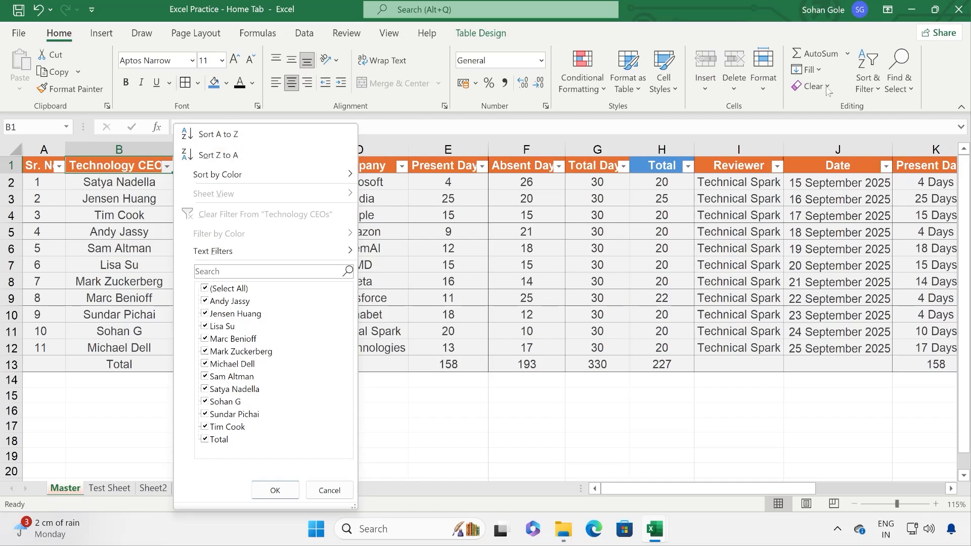
pyautogui.click(868, 75)
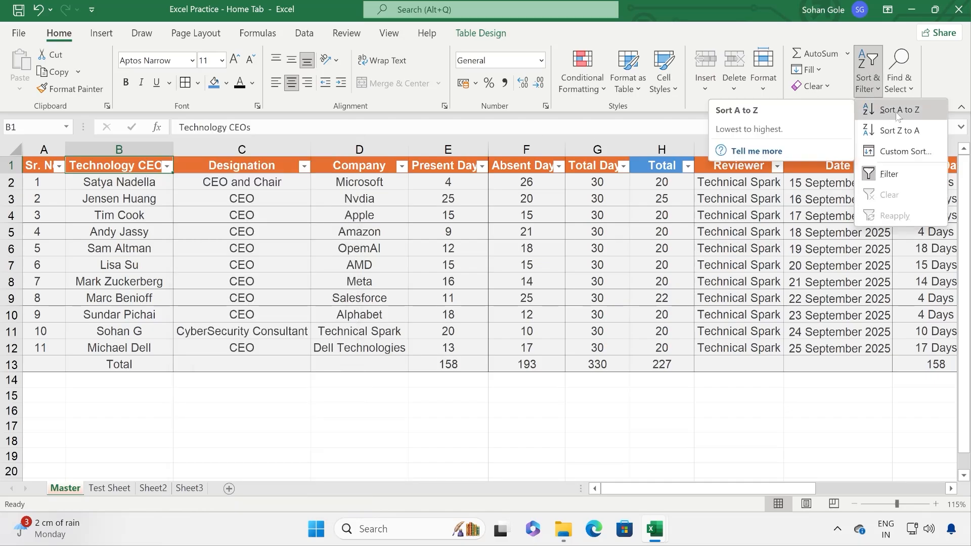
pyautogui.click(897, 111)
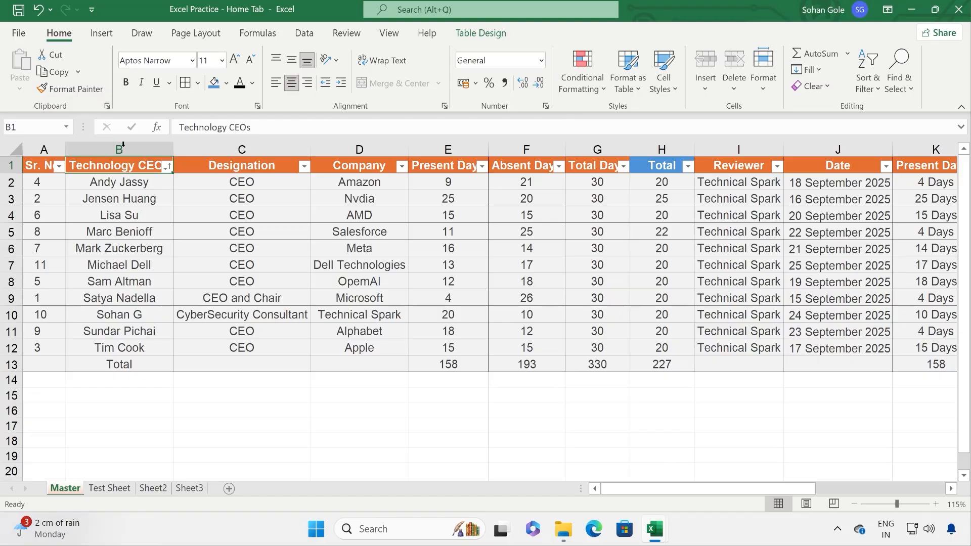
pyautogui.click(38, 11)
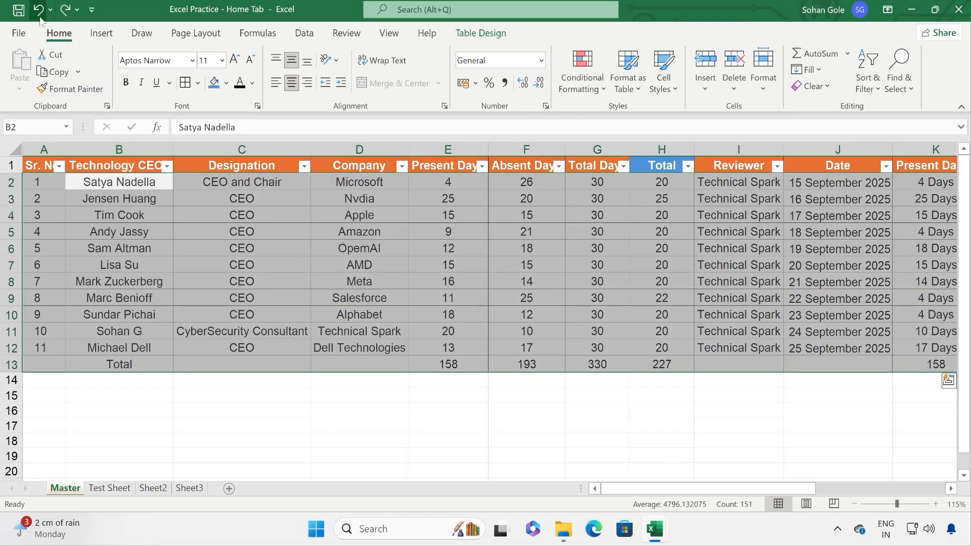
# Step: Sort by CEO name Z to A, then undo to restore Sr. No order
pyautogui.click(879, 88)
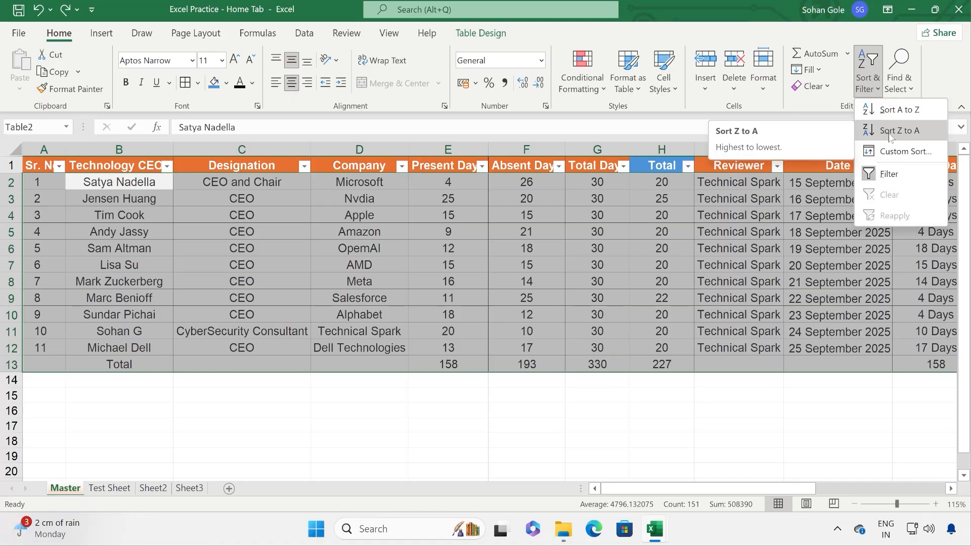
pyautogui.click(890, 132)
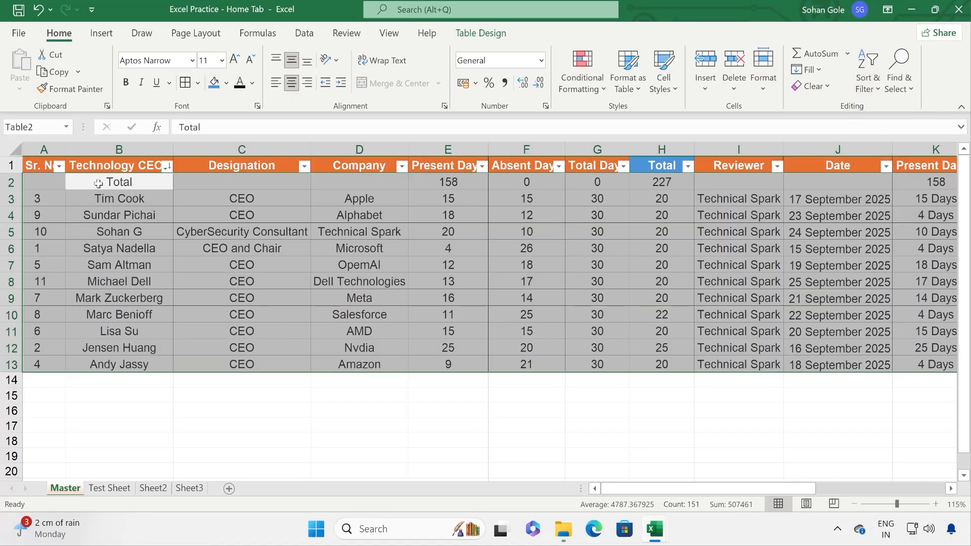
pyautogui.click(38, 10)
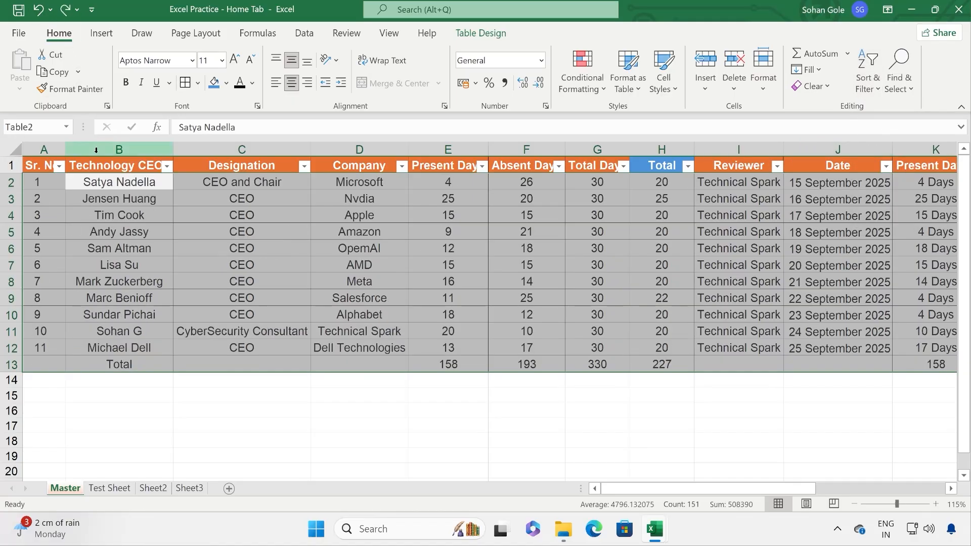
pyautogui.click(868, 69)
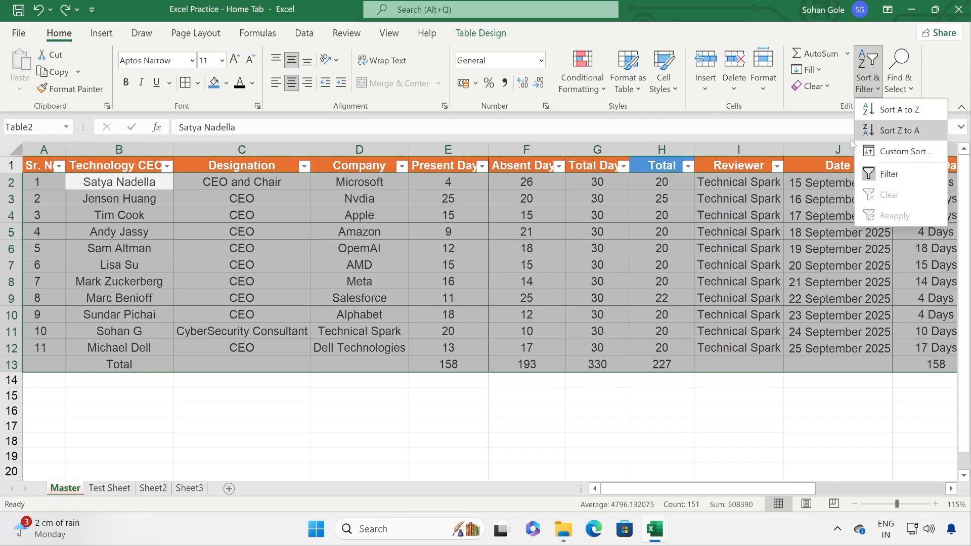
pyautogui.click(150, 209)
# Step: Filter the Technology CEOs column to show only two chosen CEOs
pyautogui.click(166, 166)
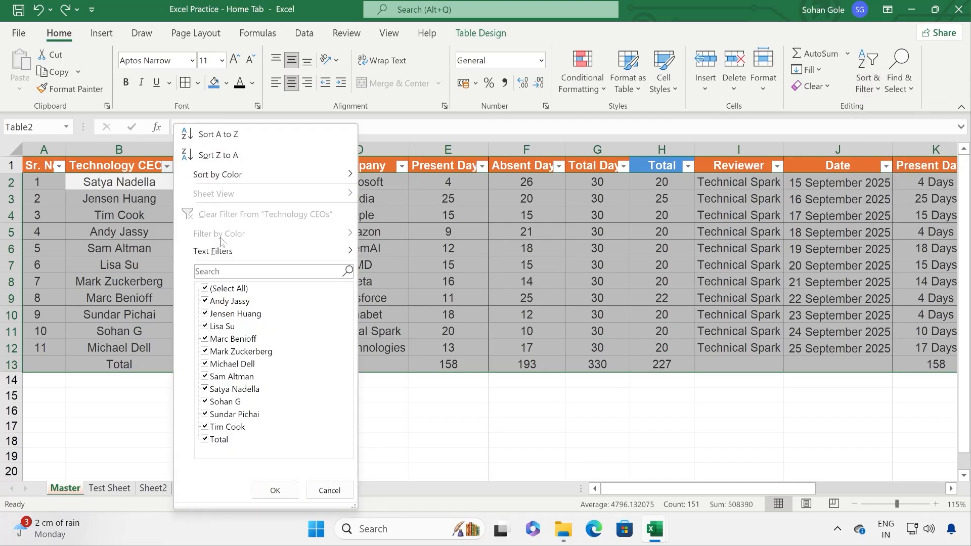
pyautogui.click(220, 289)
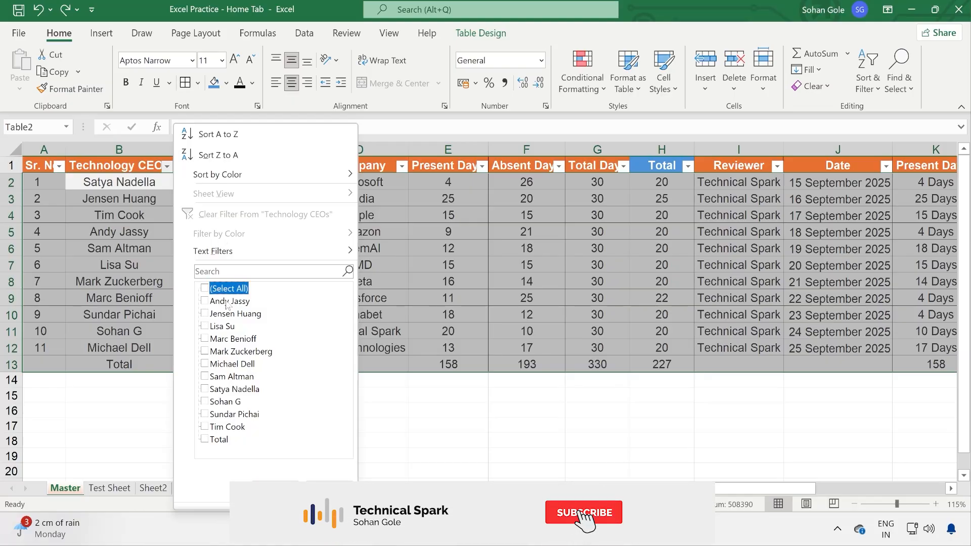
pyautogui.click(228, 302)
pyautogui.click(225, 401)
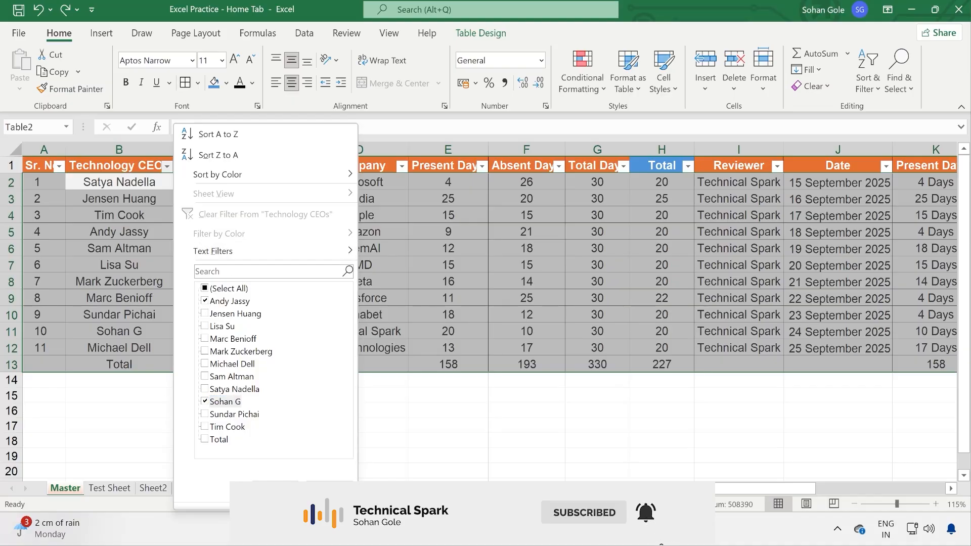
pyautogui.click(275, 488)
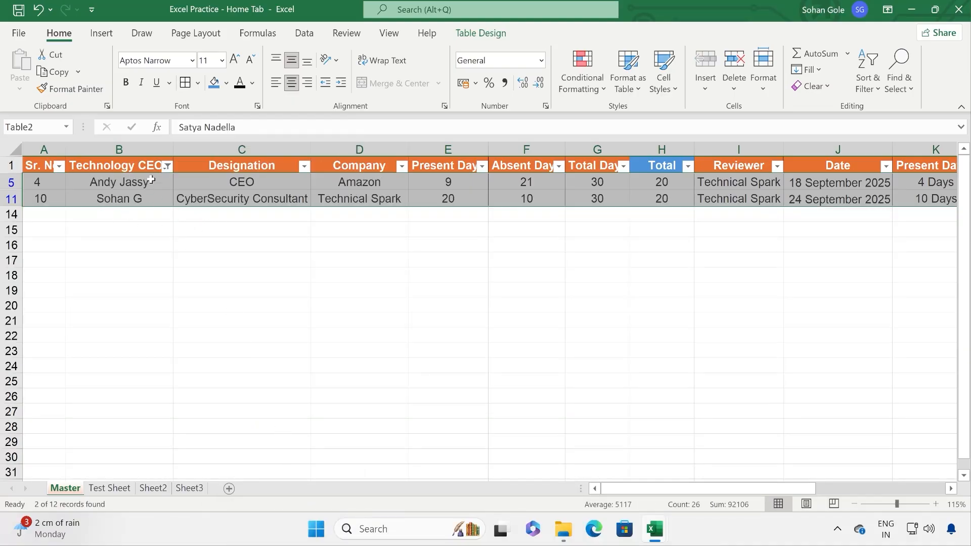
# Step: Reselect all names in the filter to show all eleven CEO rows again
pyautogui.click(167, 166)
pyautogui.click(220, 289)
pyautogui.click(221, 290)
pyautogui.click(275, 490)
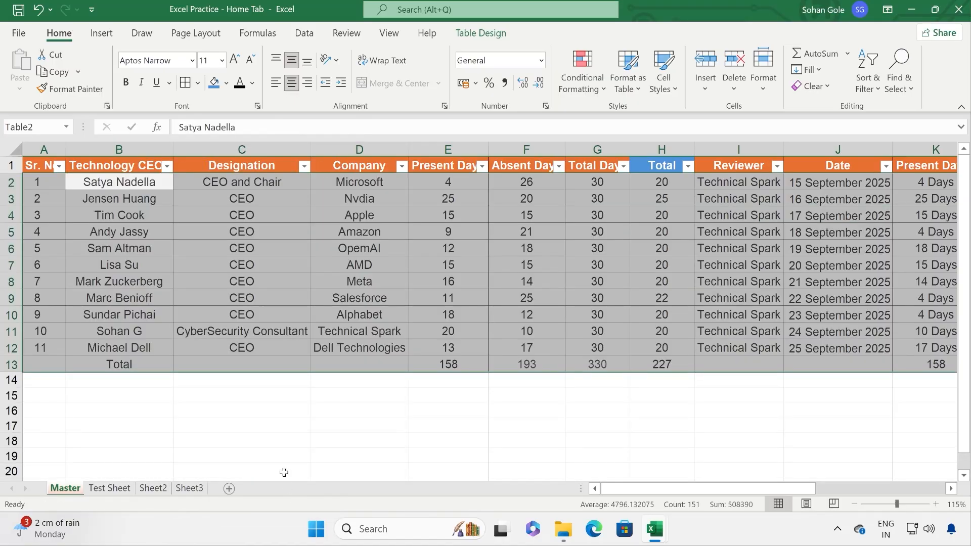
pyautogui.click(868, 76)
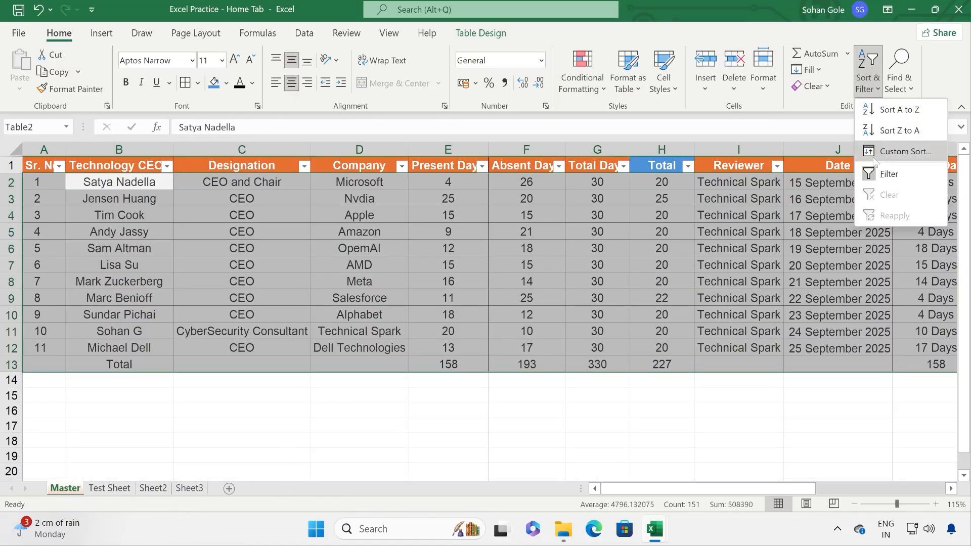
# Step: Custom-sort the table by Absent Days on cell values, smallest to largest
pyautogui.click(905, 152)
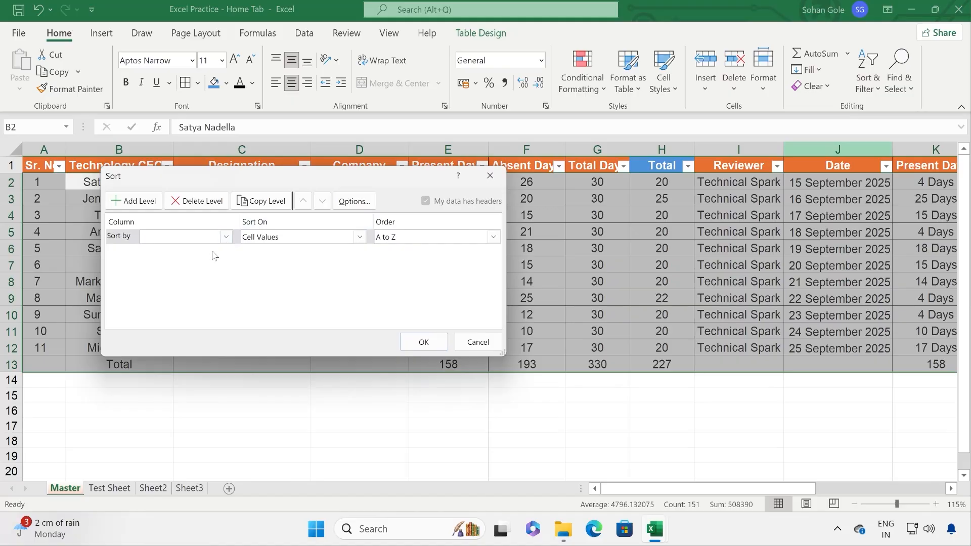
pyautogui.click(226, 237)
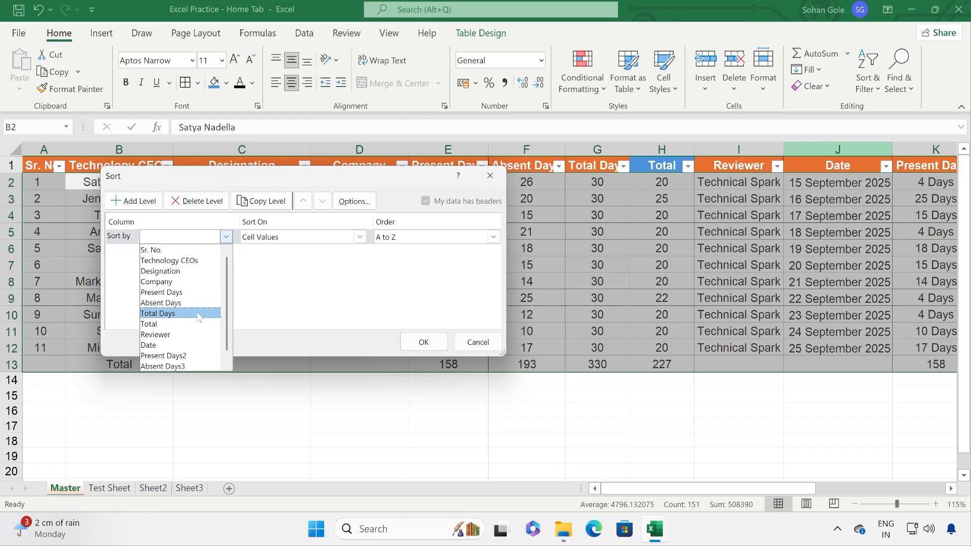
pyautogui.click(198, 303)
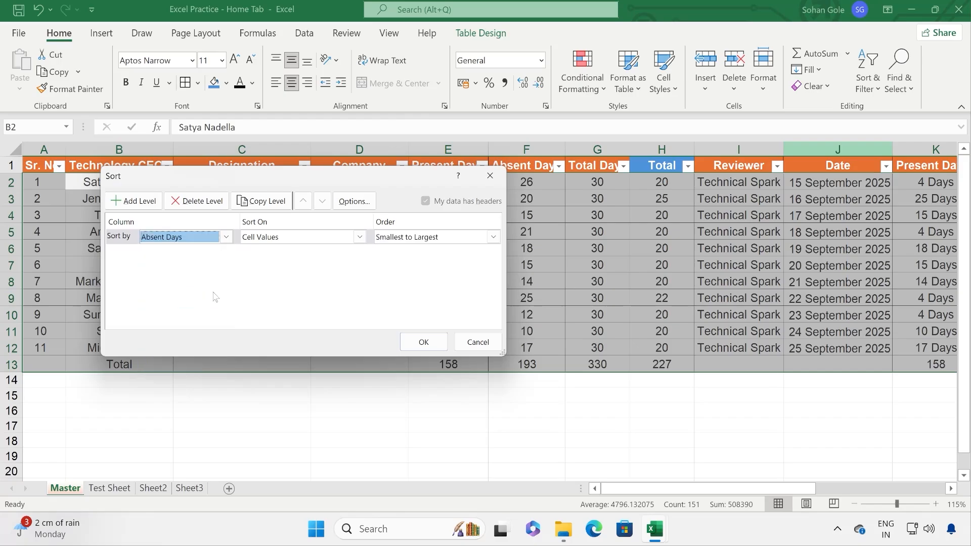
pyautogui.click(359, 238)
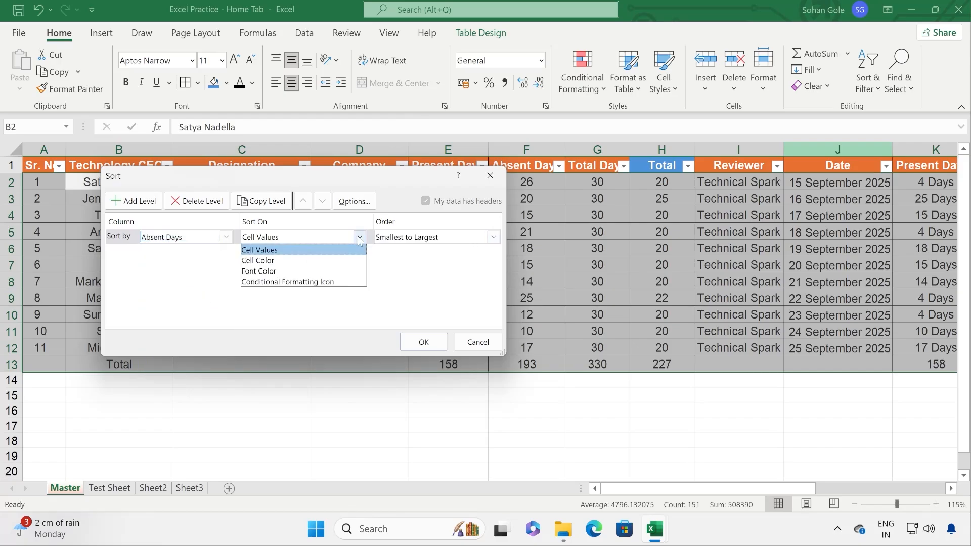
pyautogui.click(498, 245)
pyautogui.click(494, 237)
pyautogui.click(420, 299)
pyautogui.click(424, 342)
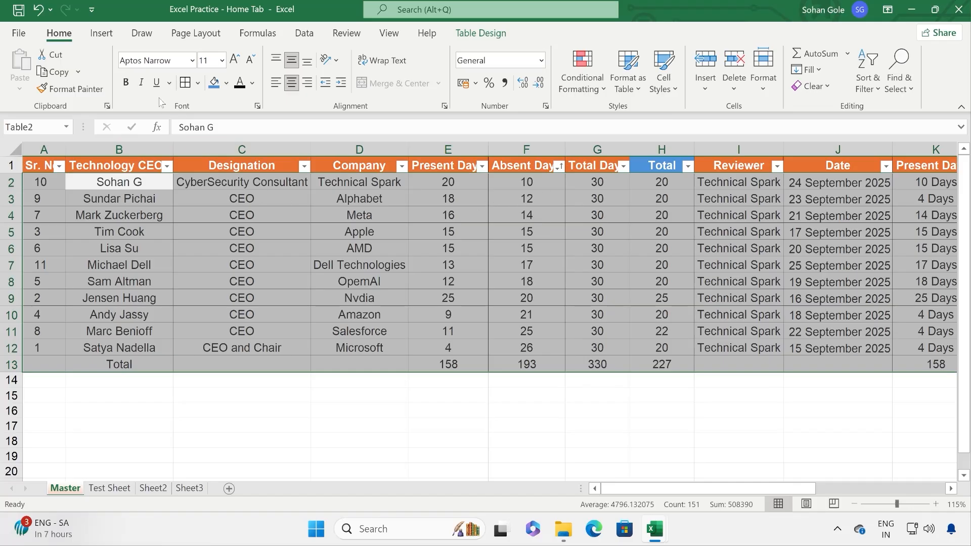
# Step: Undo the Absent Days sort to restore Sr. No order 1 through 11
pyautogui.click(36, 9)
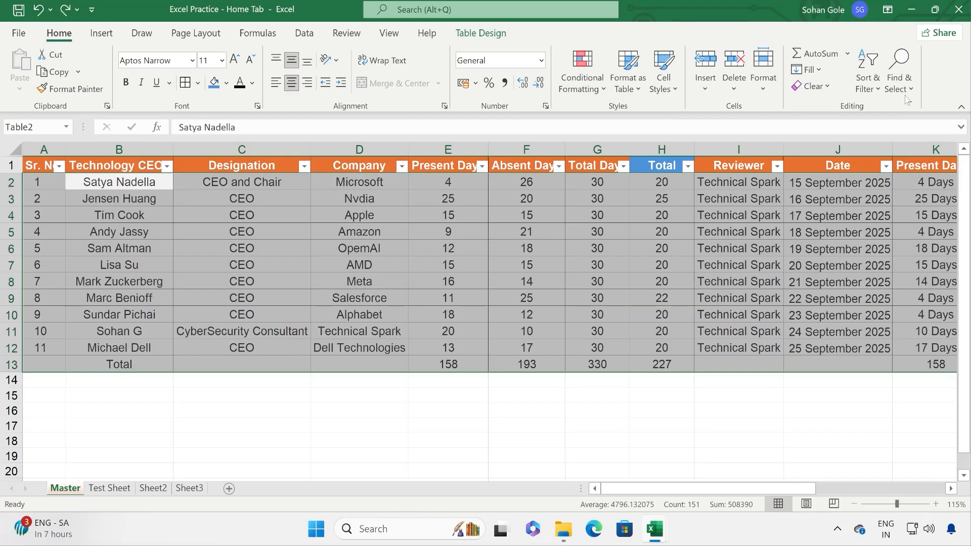
pyautogui.click(868, 81)
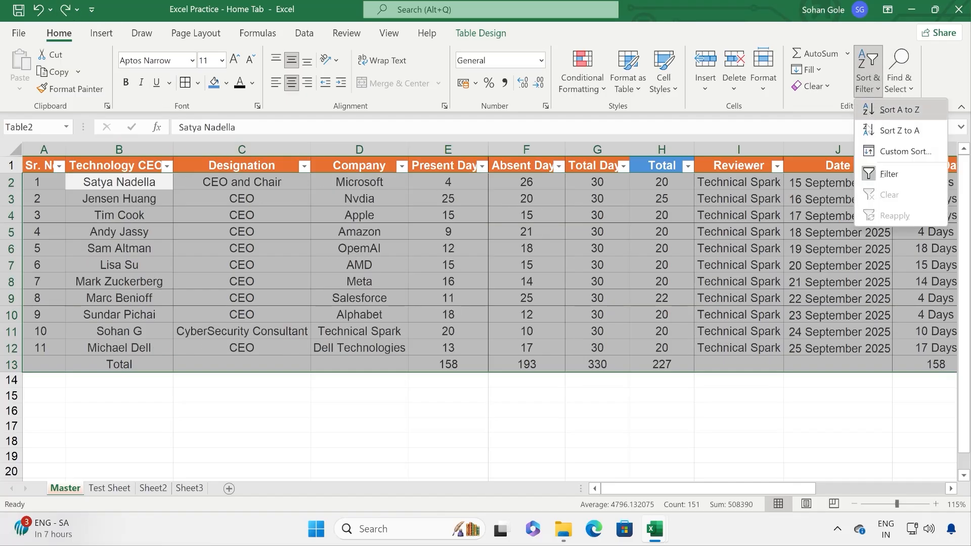
pyautogui.click(735, 240)
pyautogui.click(899, 86)
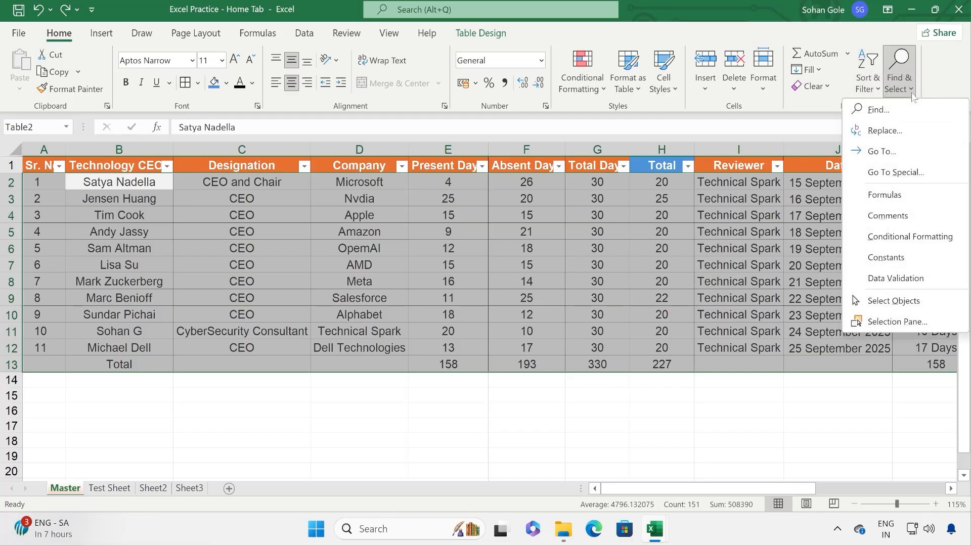
# Step: Select cell H7 and open Find to search for a CEO's first name
pyautogui.click(385, 284)
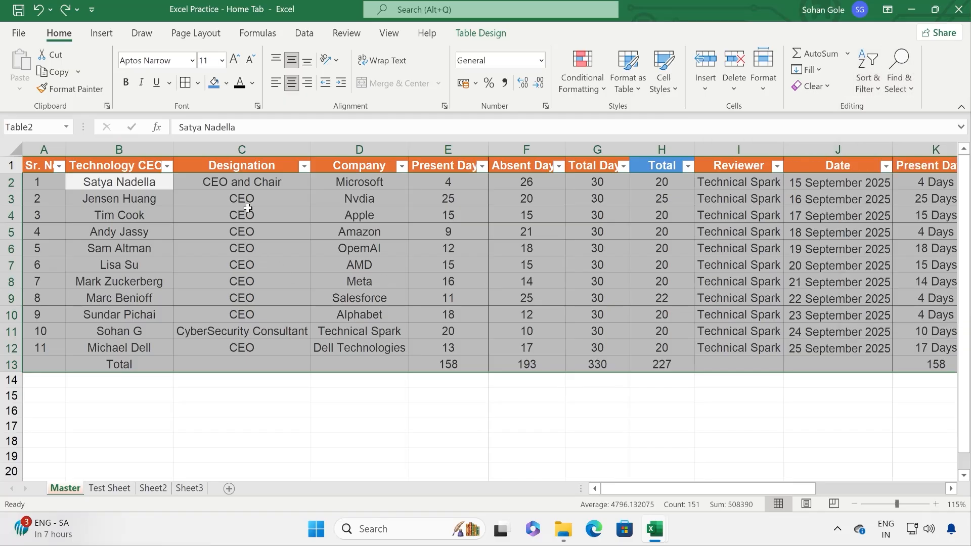
pyautogui.click(672, 265)
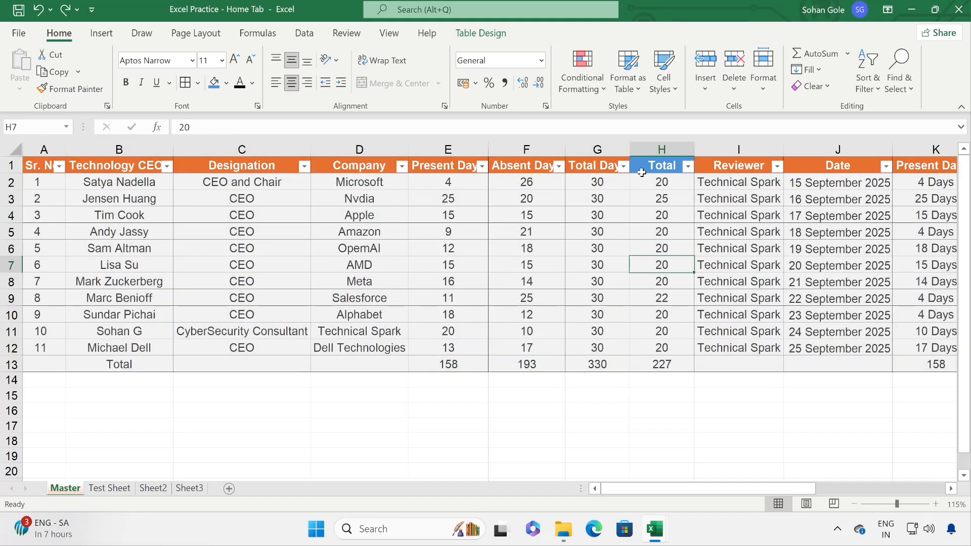
pyautogui.click(912, 91)
pyautogui.click(912, 103)
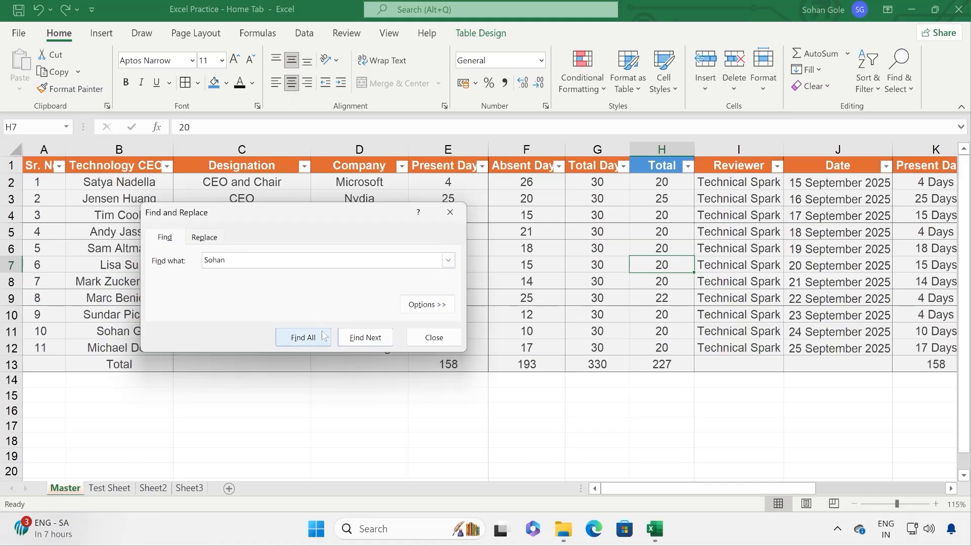
# Step: Find the name in B11 on the Master sheet and widen the search to the whole Workbook
pyautogui.click(358, 337)
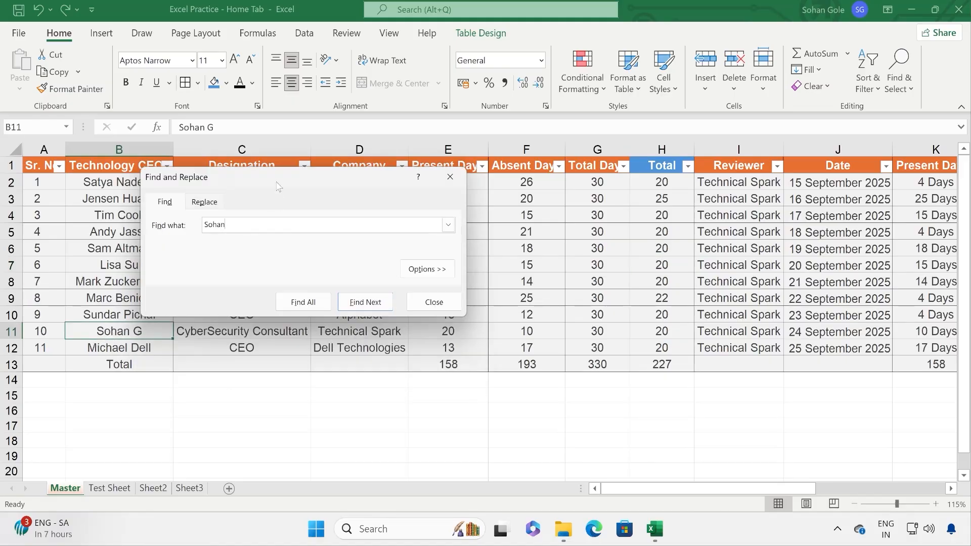
pyautogui.moveTo(277, 183); pyautogui.dragTo(407, 207)
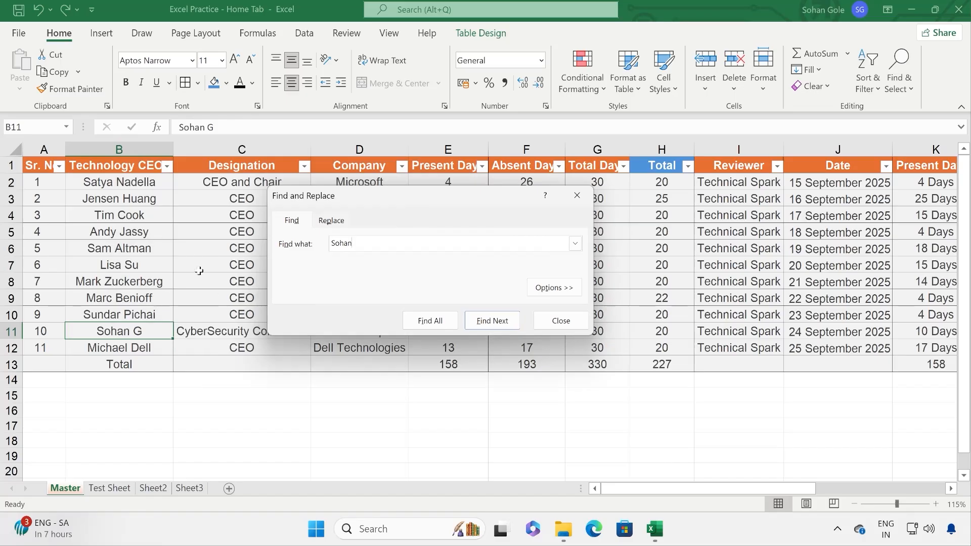
pyautogui.click(551, 297)
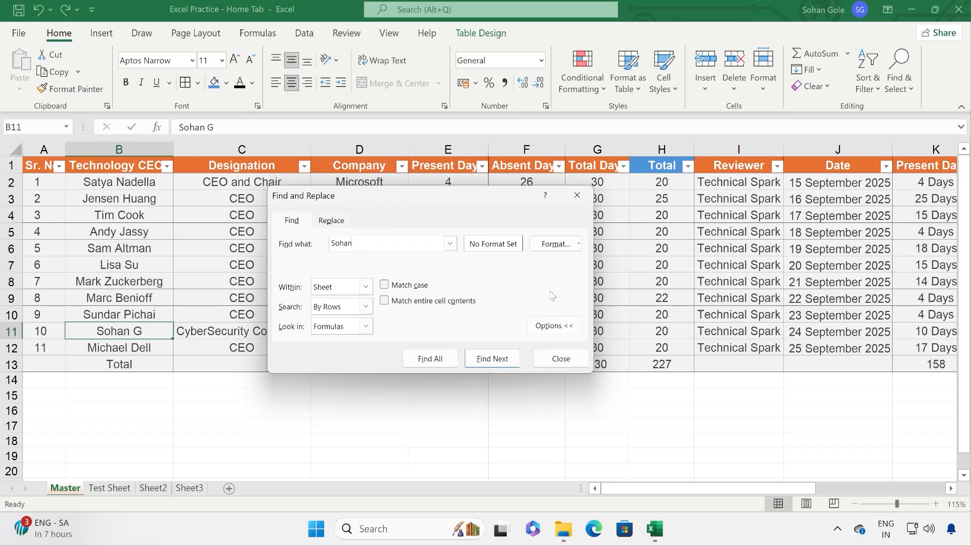
pyautogui.click(366, 291)
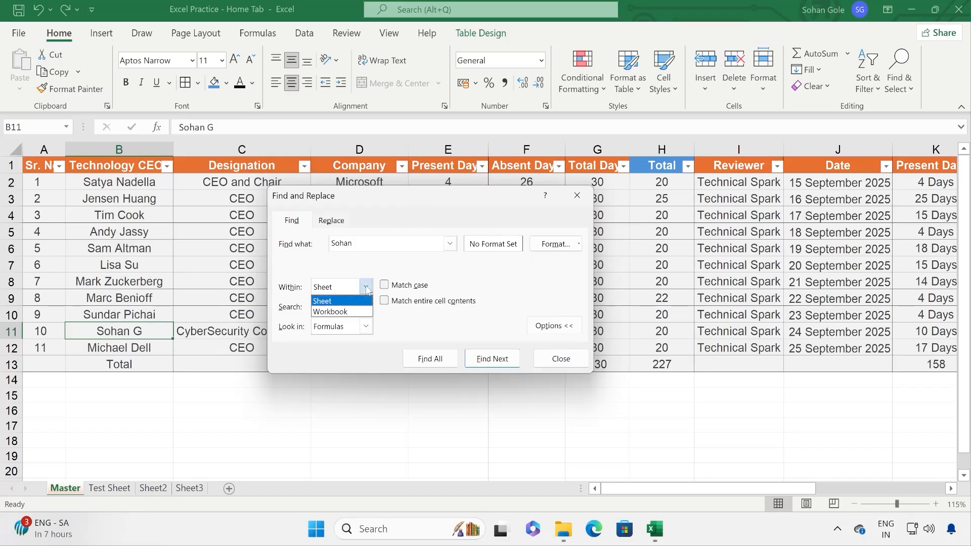
pyautogui.click(342, 311)
# Step: Step through further matches on Test Sheet and Sheet2, then switch to Replace
pyautogui.click(505, 363)
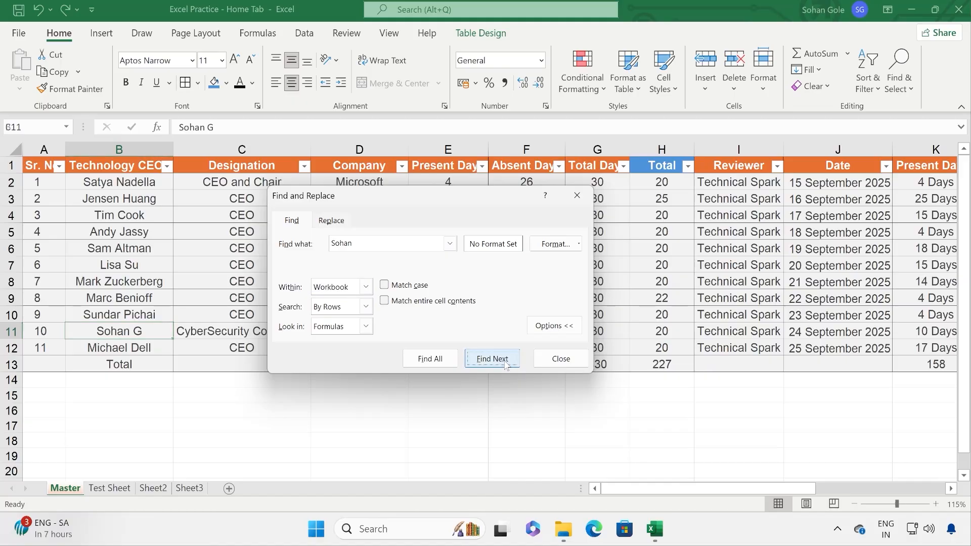
pyautogui.click(506, 366)
pyautogui.click(489, 363)
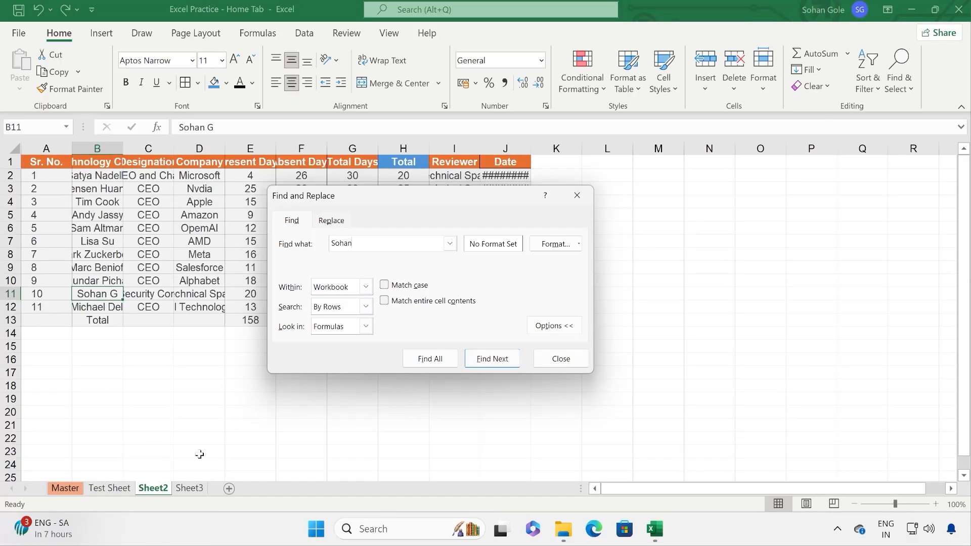
pyautogui.click(493, 359)
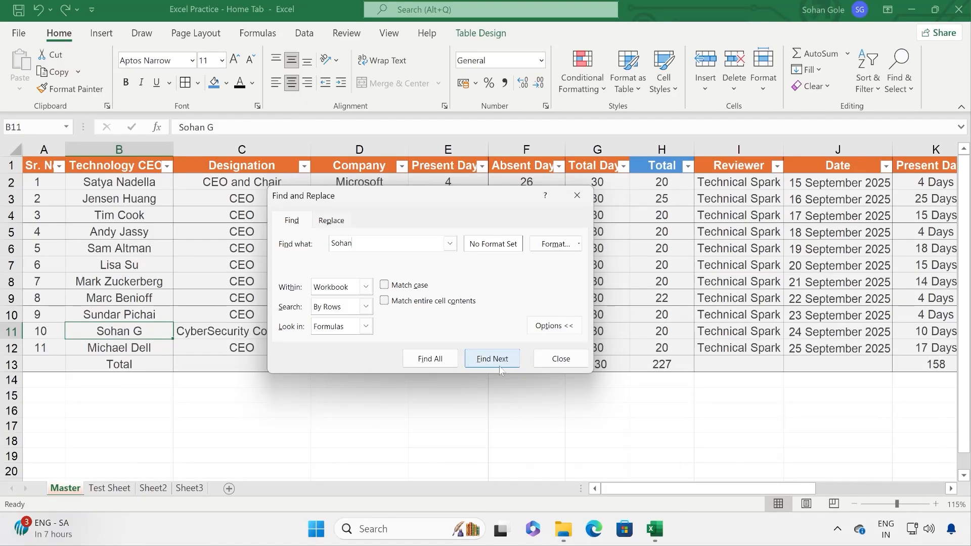
pyautogui.click(332, 222)
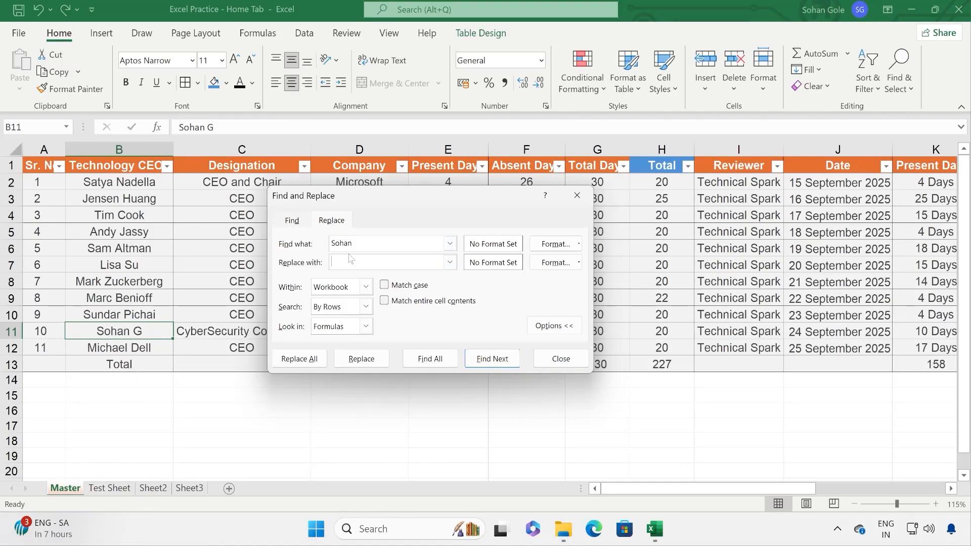
# Step: Replace all occurrences of the first name with the surname within the current sheet
pyautogui.moveTo(382, 201); pyautogui.dragTo(439, 241)
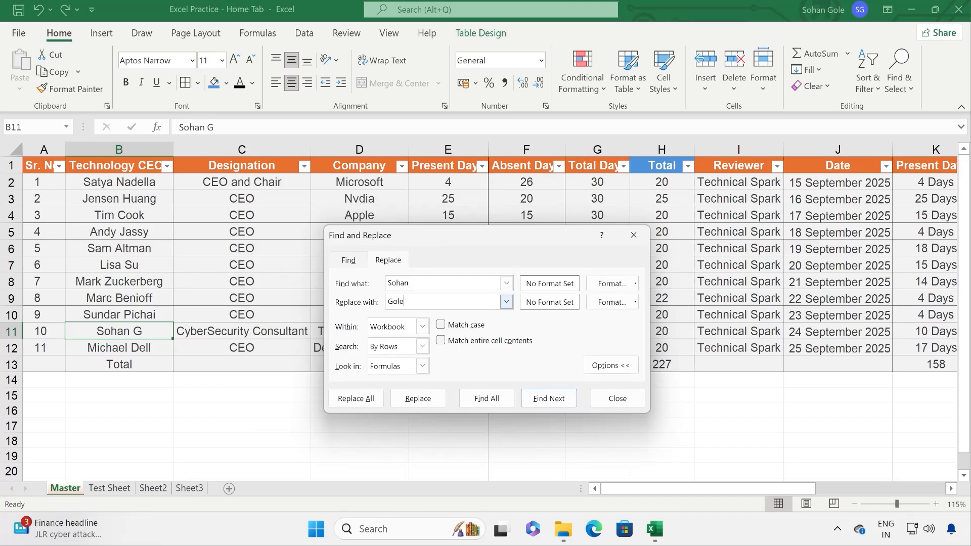
pyautogui.click(373, 400)
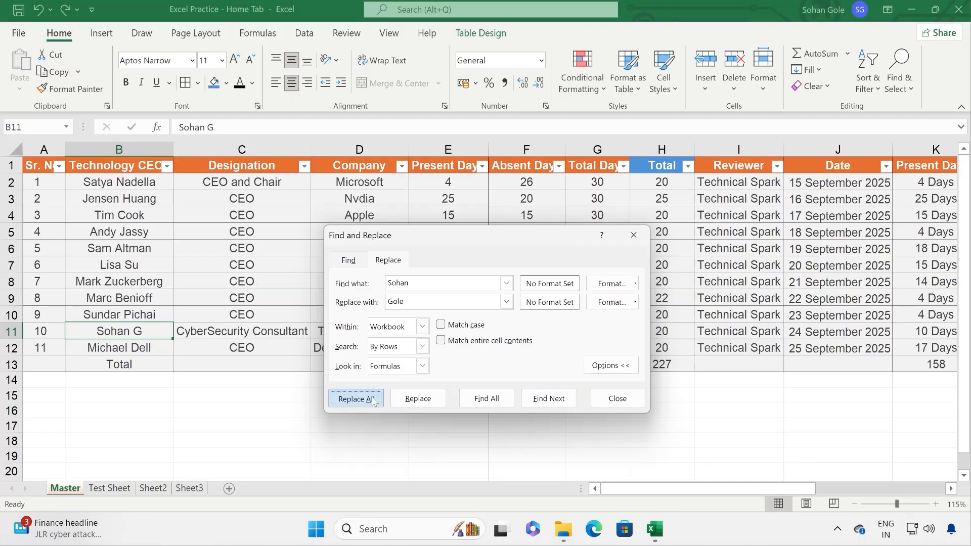
pyautogui.click(414, 329)
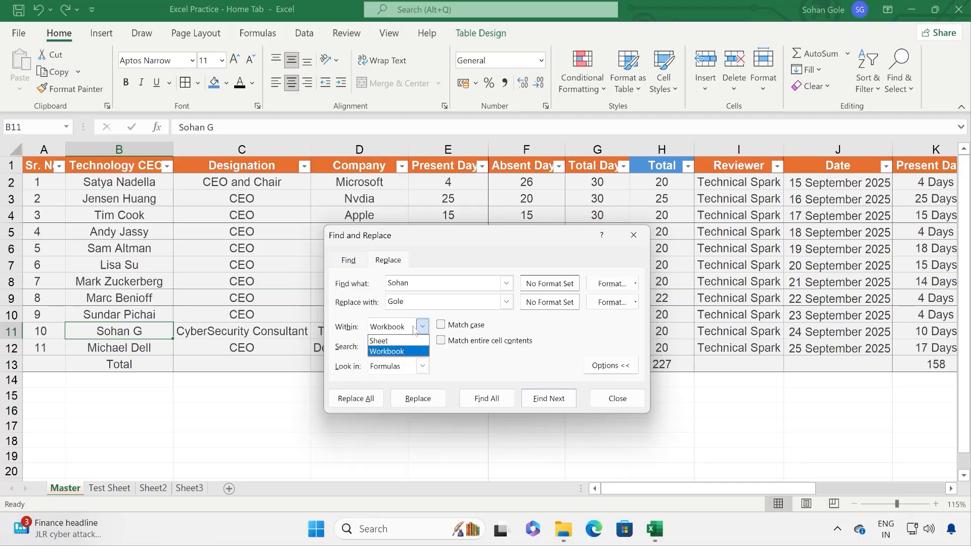
pyautogui.click(390, 338)
pyautogui.click(369, 400)
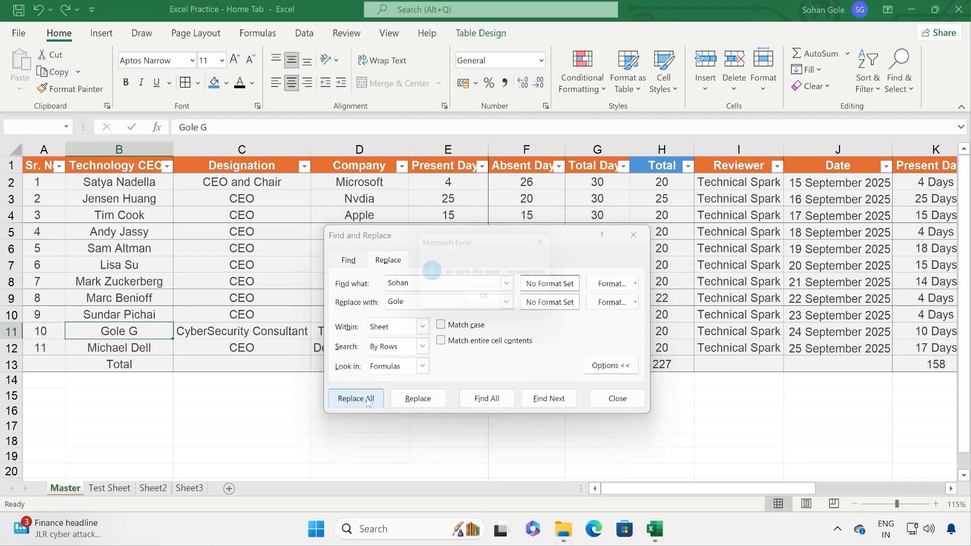
pyautogui.click(485, 306)
# Step: Swap the find and replace terms and Replace All to restore B11's original name
pyautogui.moveTo(423, 283); pyautogui.dragTo(296, 283)
pyautogui.hotkey('ctrl', 'x')
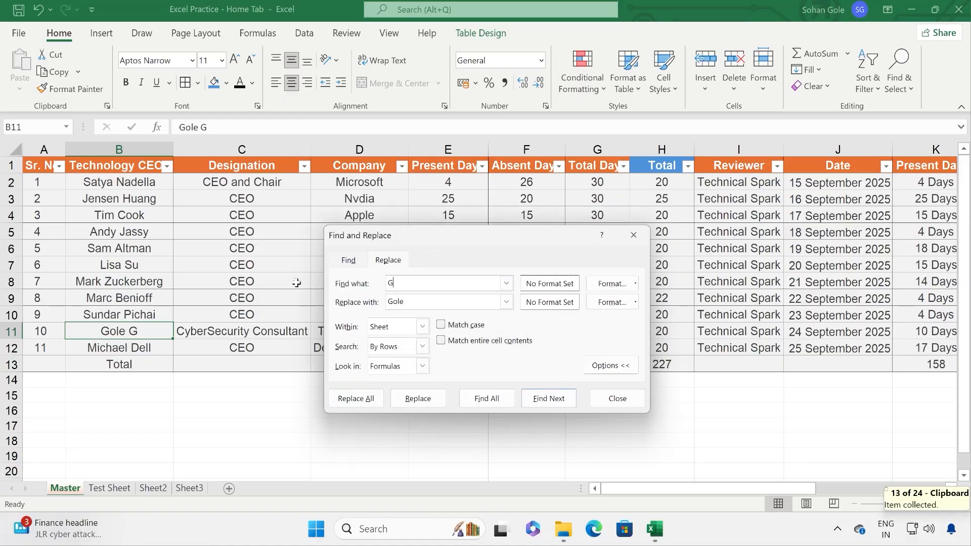
pyautogui.press('Tab')
pyautogui.hotkey('ctrl', 'v')
pyautogui.click(359, 399)
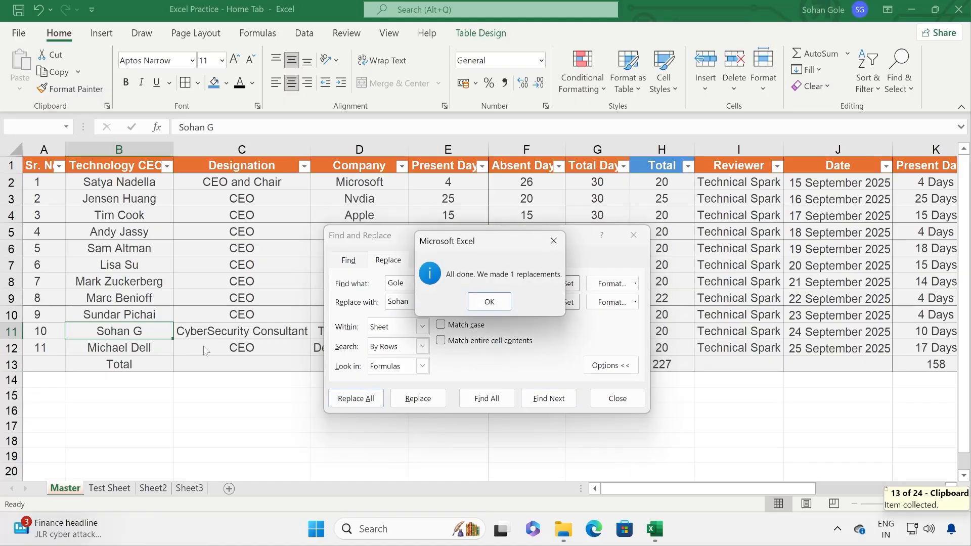
pyautogui.click(471, 301)
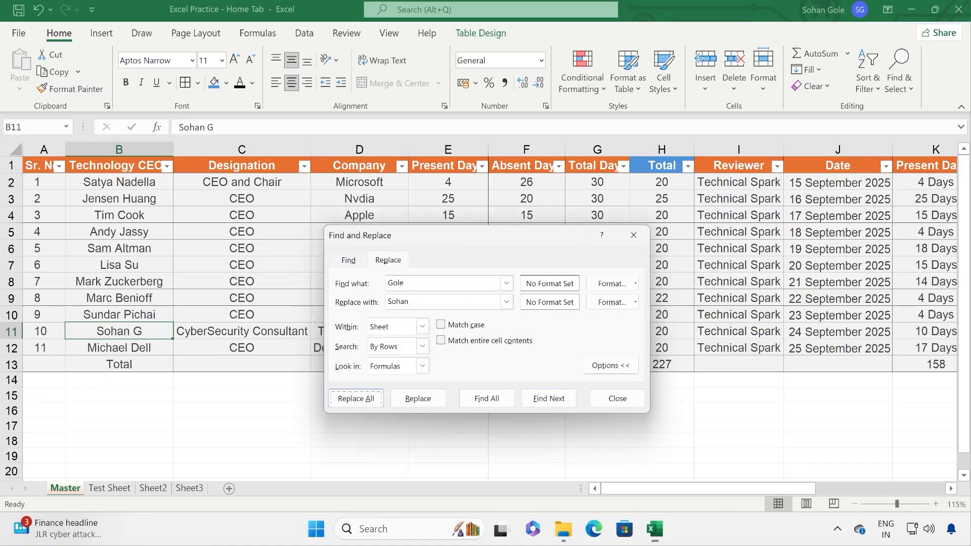
pyautogui.click(636, 404)
pyautogui.click(903, 83)
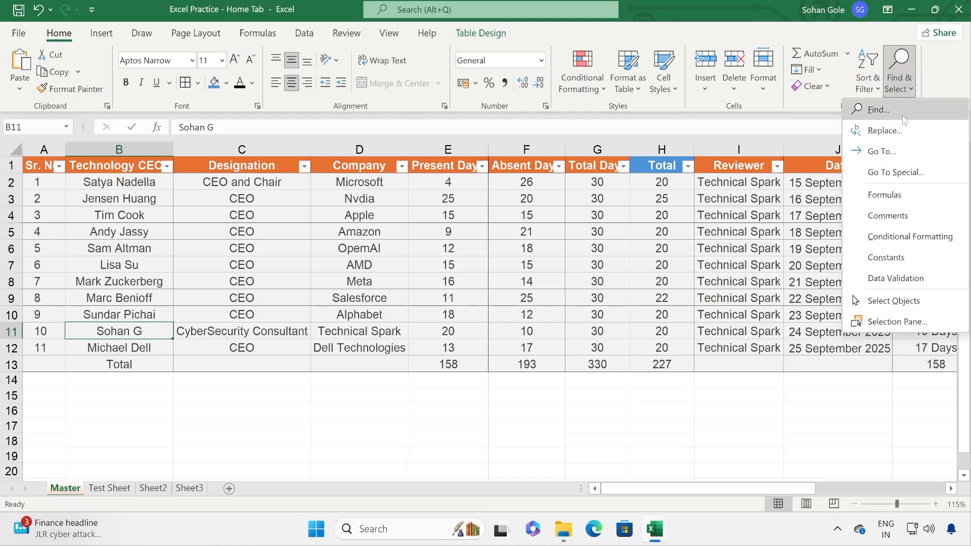
# Step: Use Go To with reference J1 to jump to the Date header
pyautogui.click(896, 151)
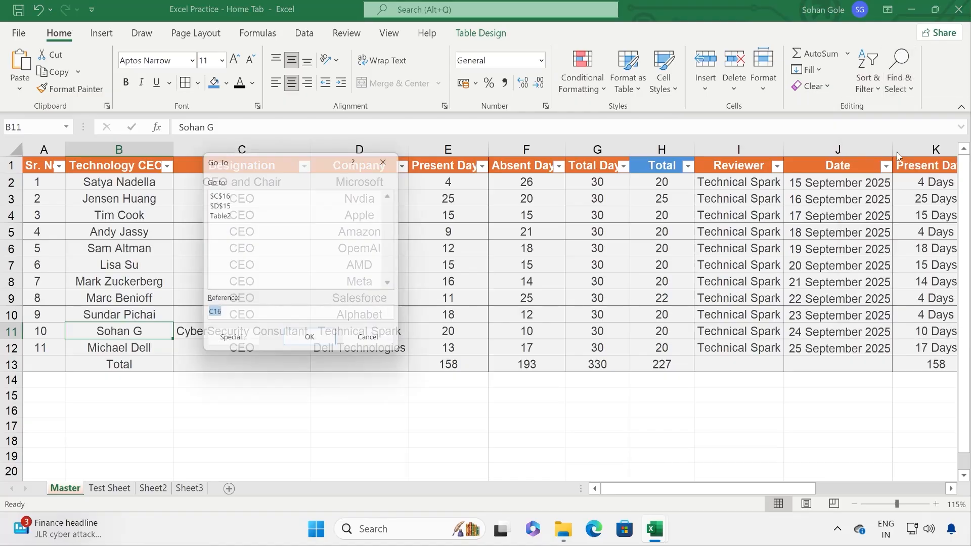
pyautogui.moveTo(266, 158); pyautogui.dragTo(568, 207)
pyautogui.click(524, 365)
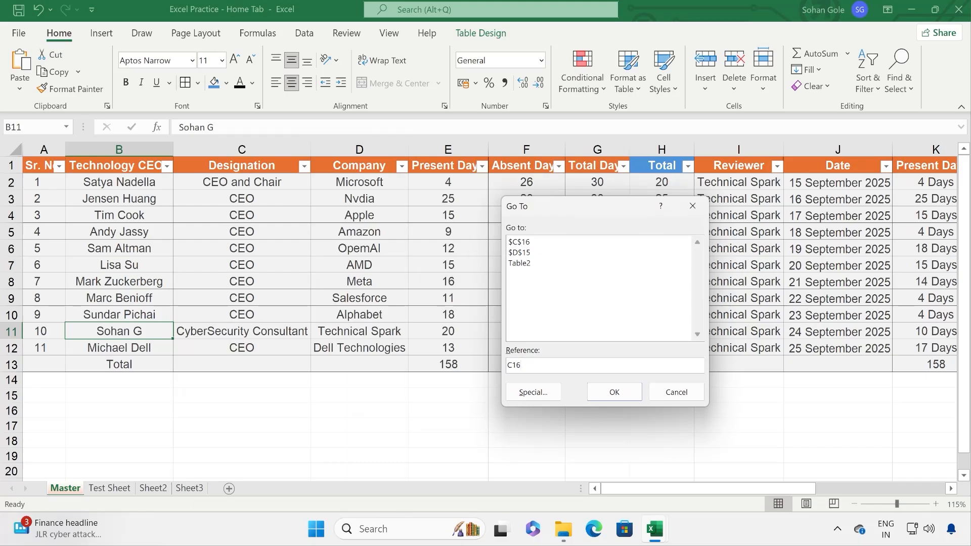
pyautogui.hotkey('ctrl', 'a')
pyautogui.click(522, 366)
pyautogui.click(612, 392)
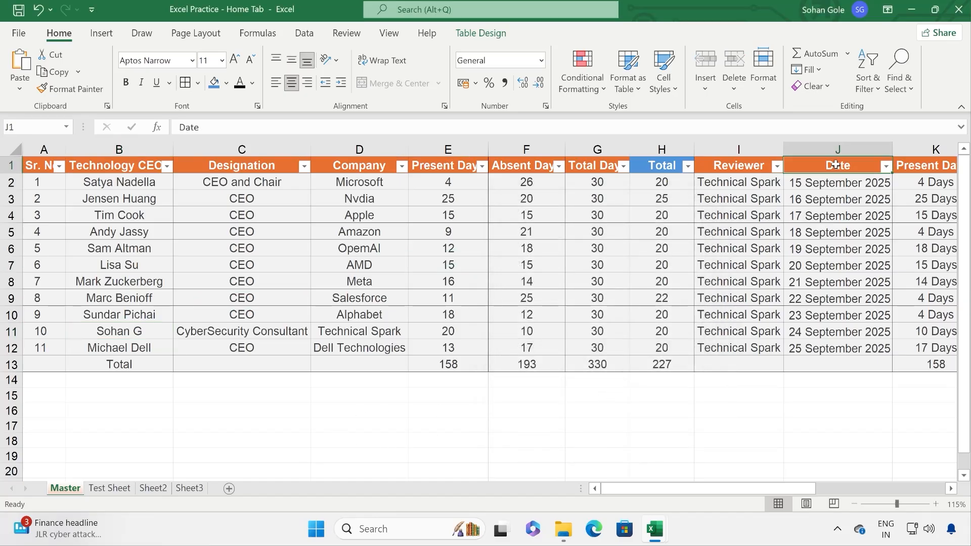
pyautogui.click(899, 84)
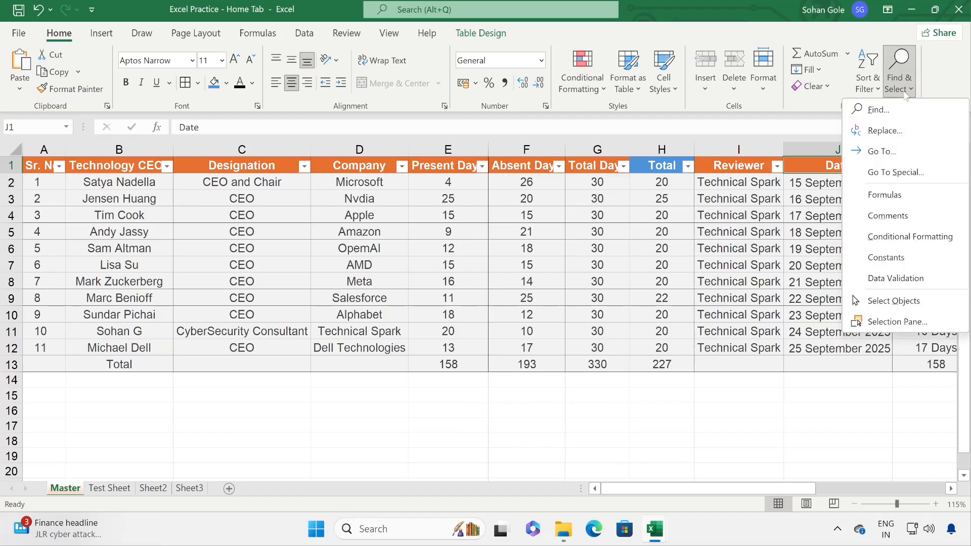
pyautogui.click(910, 172)
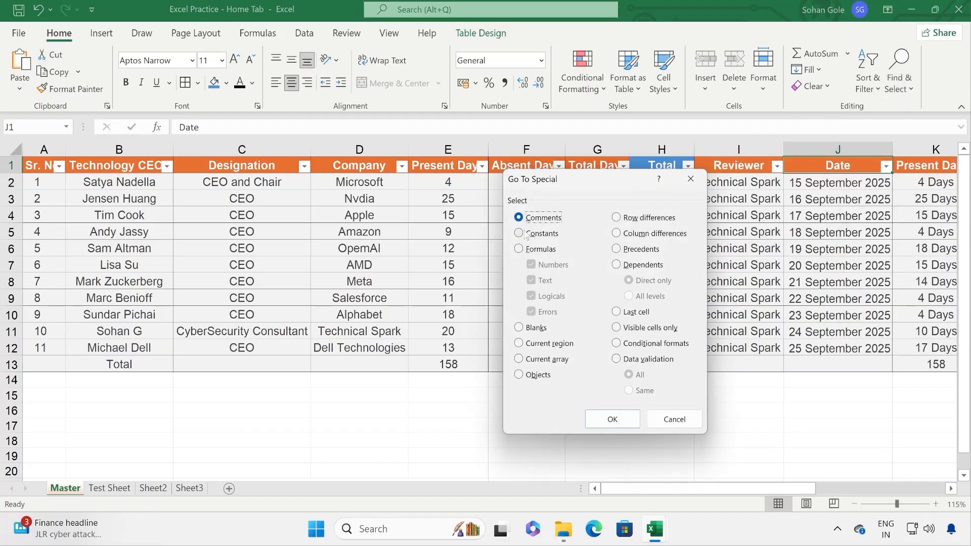
pyautogui.click(550, 238)
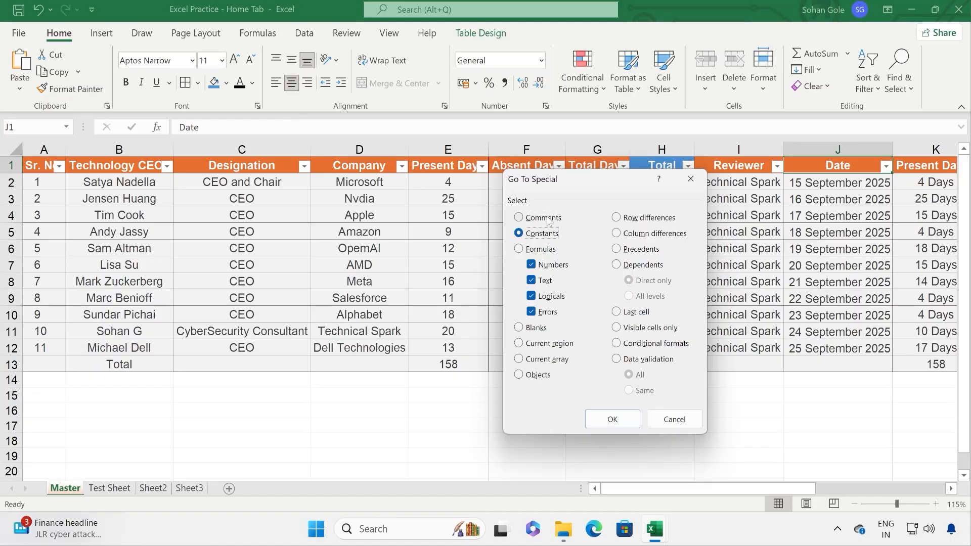
pyautogui.click(549, 219)
pyautogui.click(538, 329)
pyautogui.click(601, 415)
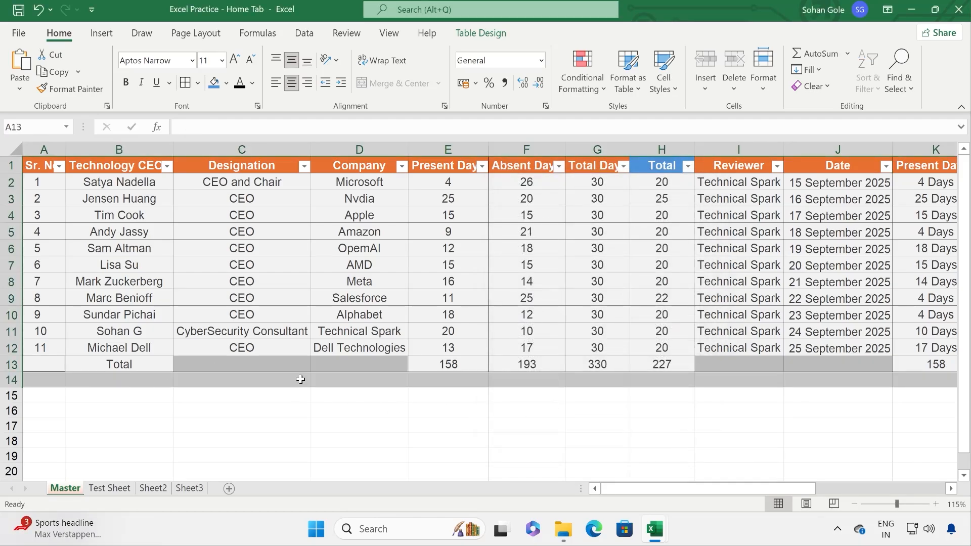
pyautogui.moveTo(741, 489); pyautogui.dragTo(810, 484)
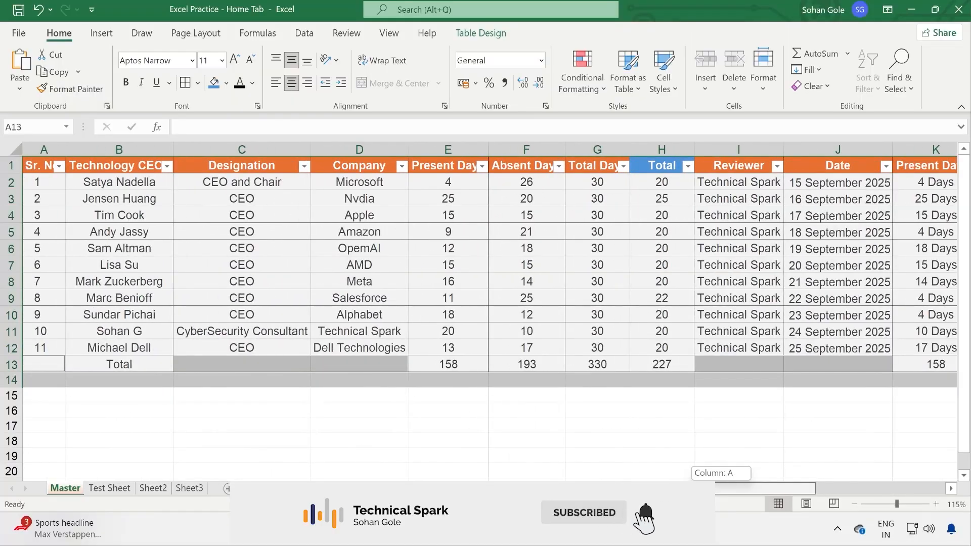
pyautogui.click(580, 331)
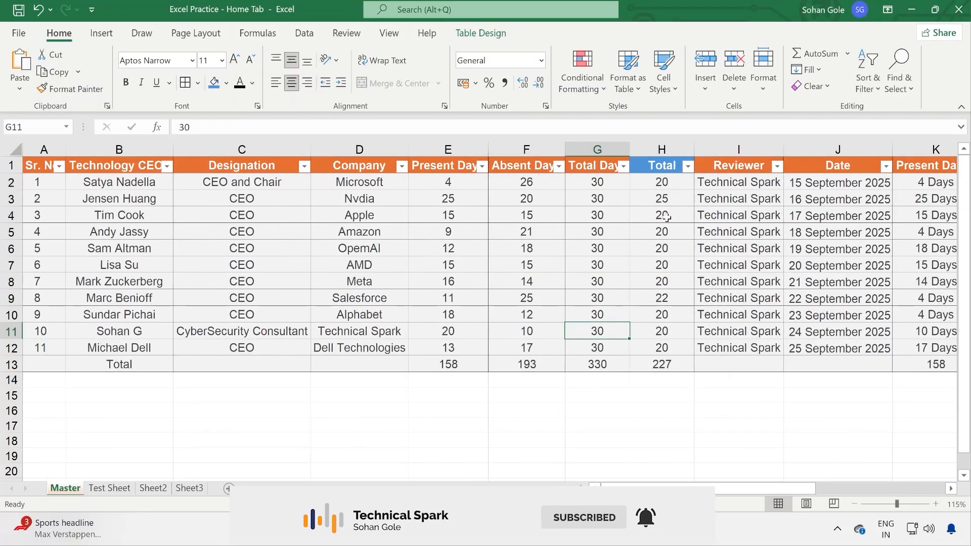
pyautogui.click(912, 93)
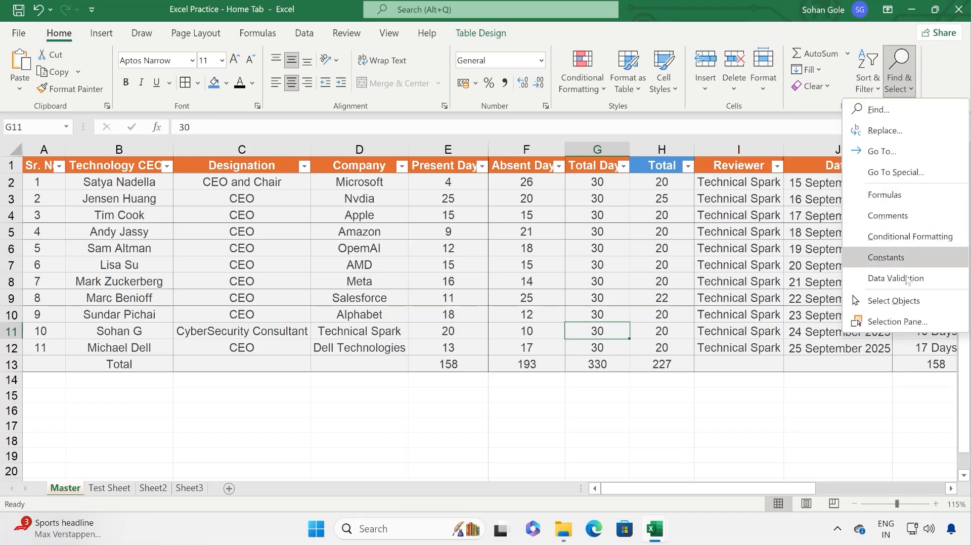
pyautogui.click(914, 302)
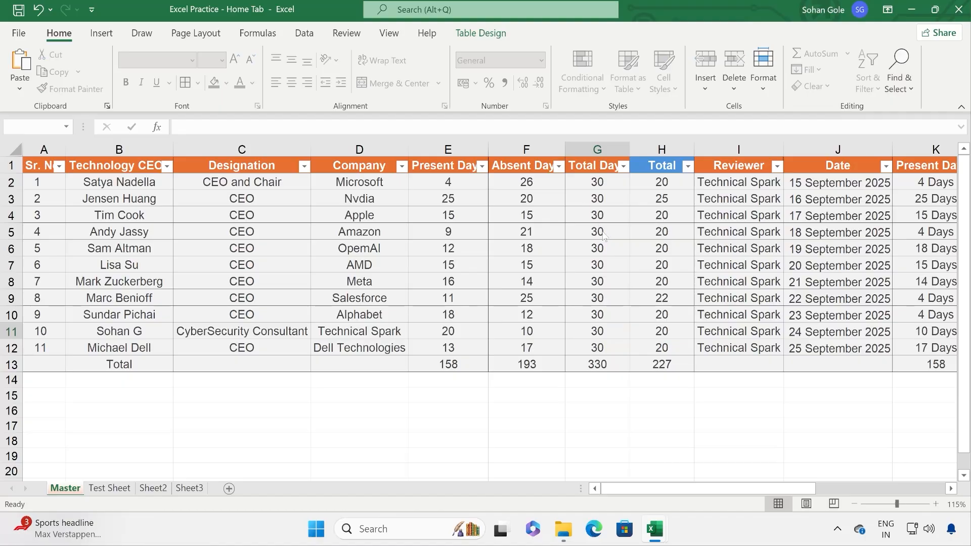
pyautogui.press('Escape')
pyautogui.click(900, 71)
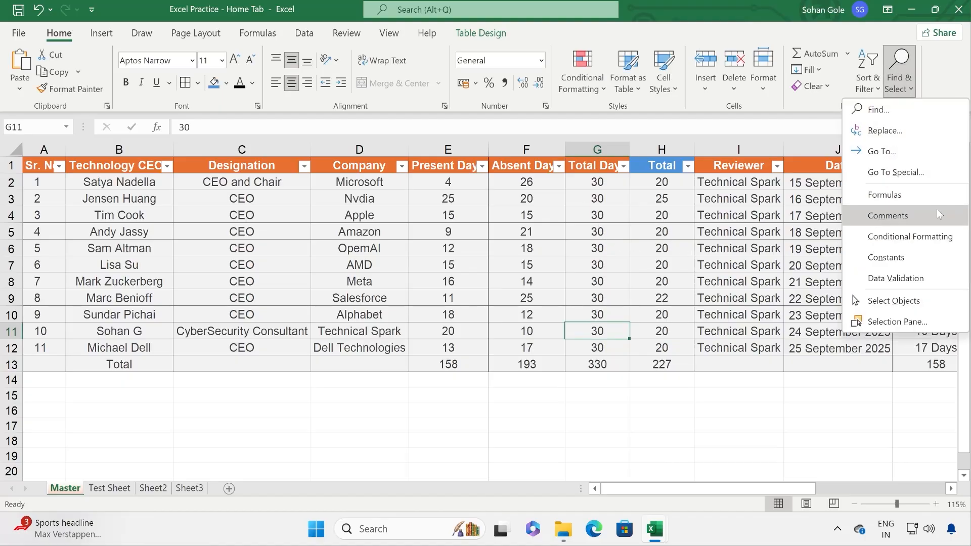
pyautogui.click(289, 222)
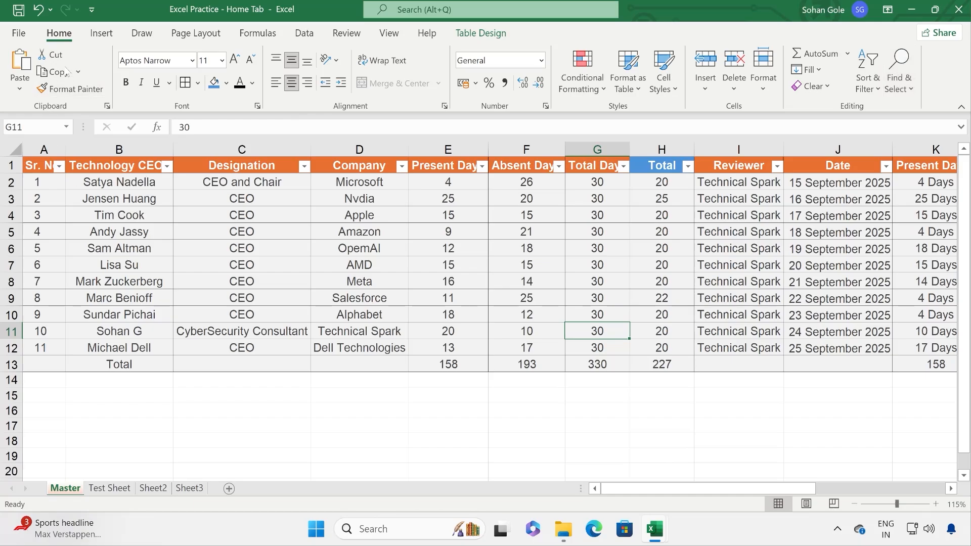
pyautogui.click(102, 34)
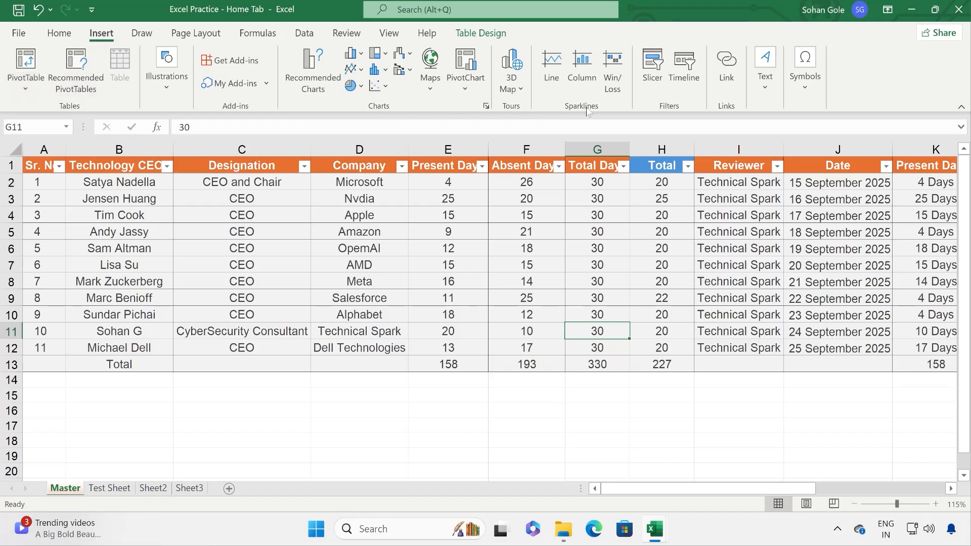
pyautogui.click(151, 36)
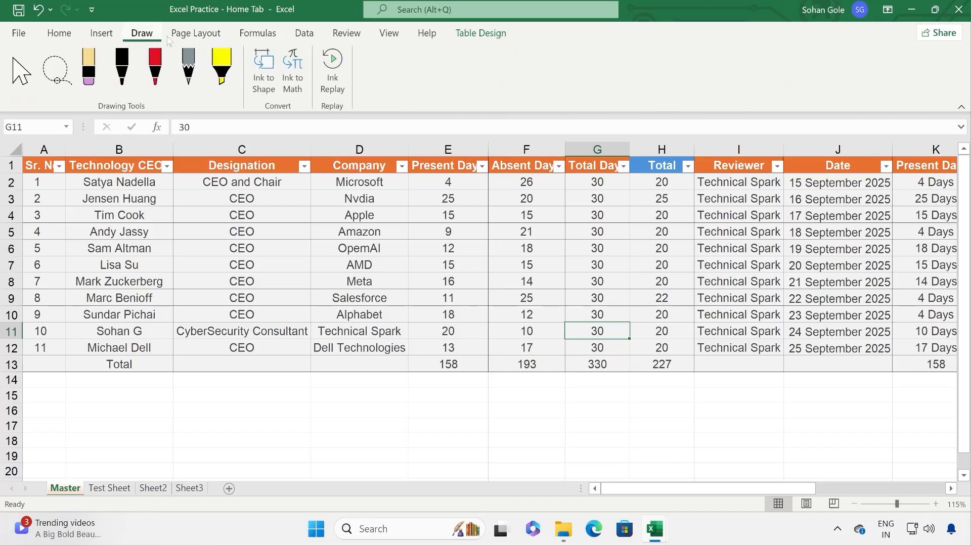
pyautogui.click(196, 33)
pyautogui.click(258, 33)
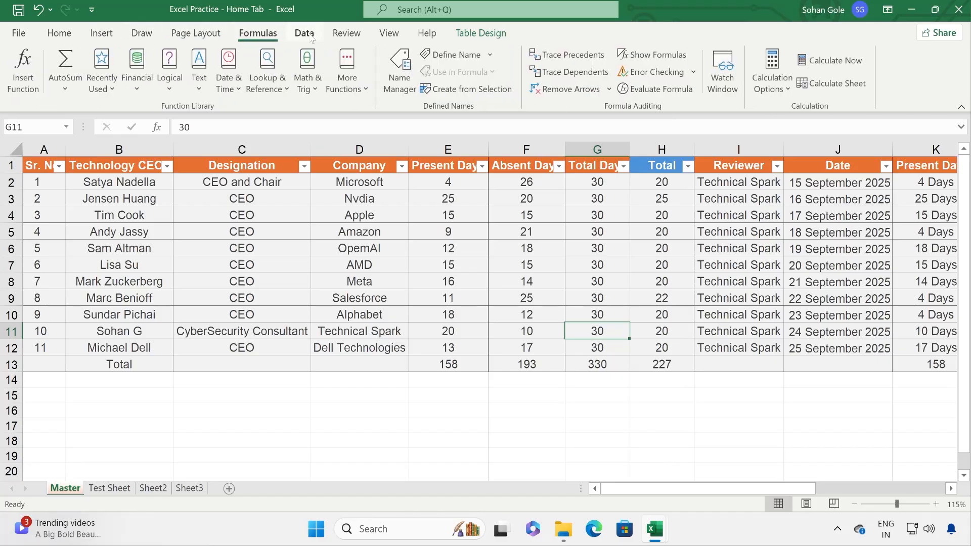
pyautogui.click(310, 36)
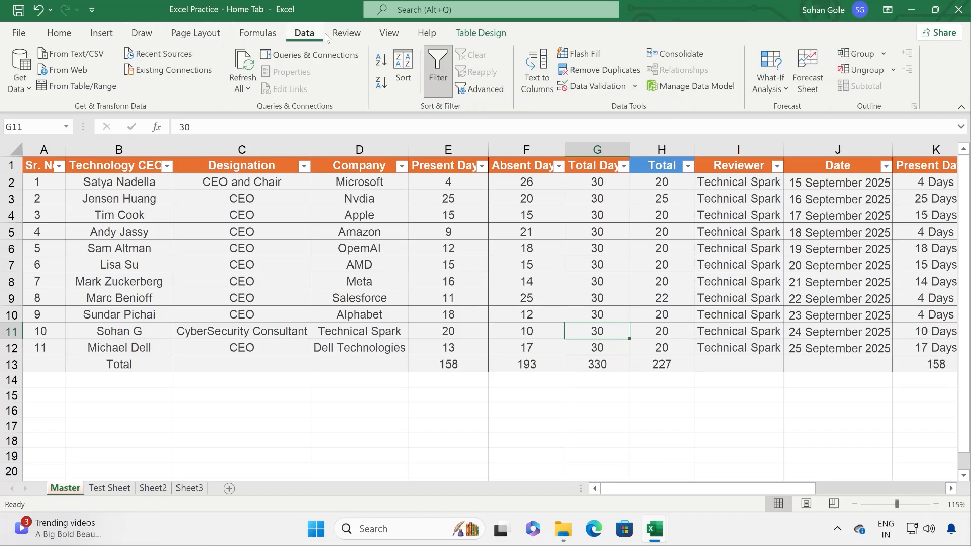
pyautogui.click(103, 34)
pyautogui.click(59, 34)
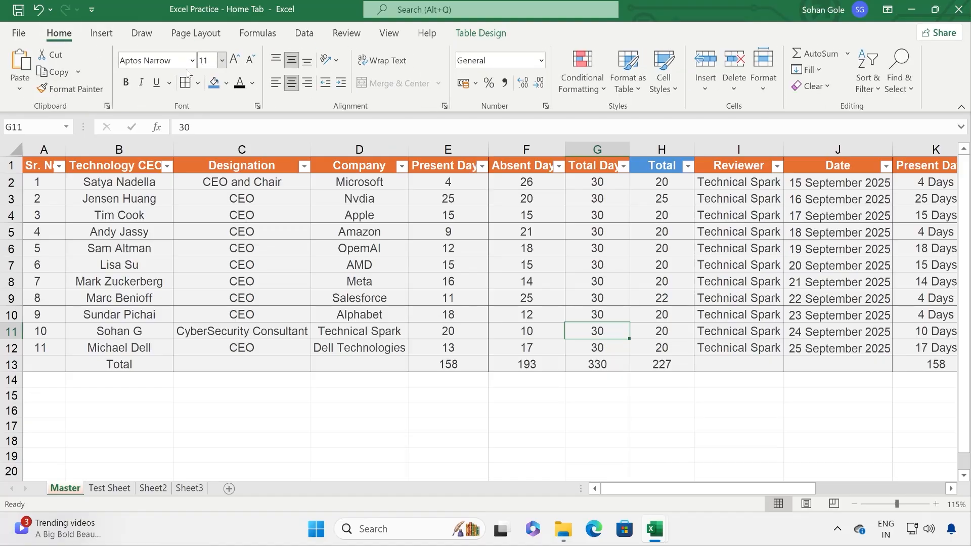